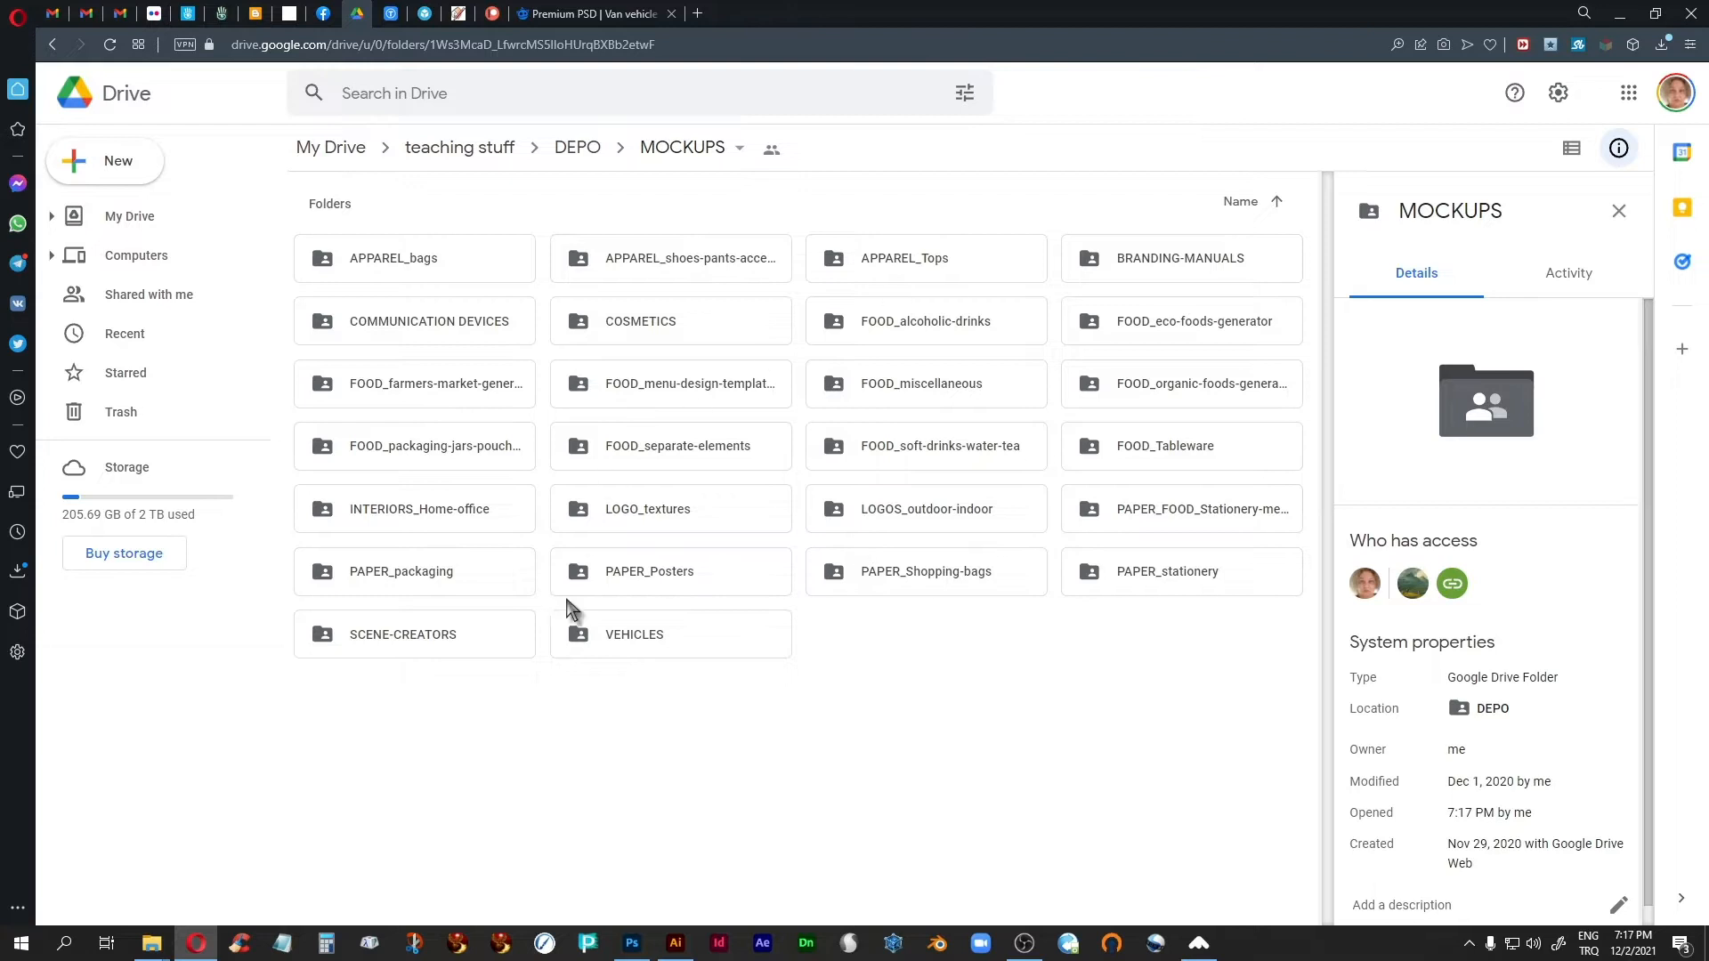
Step: Open the LOGO_textures folder and look through its paper, fabric and leather logo mockups
double_click(637, 515)
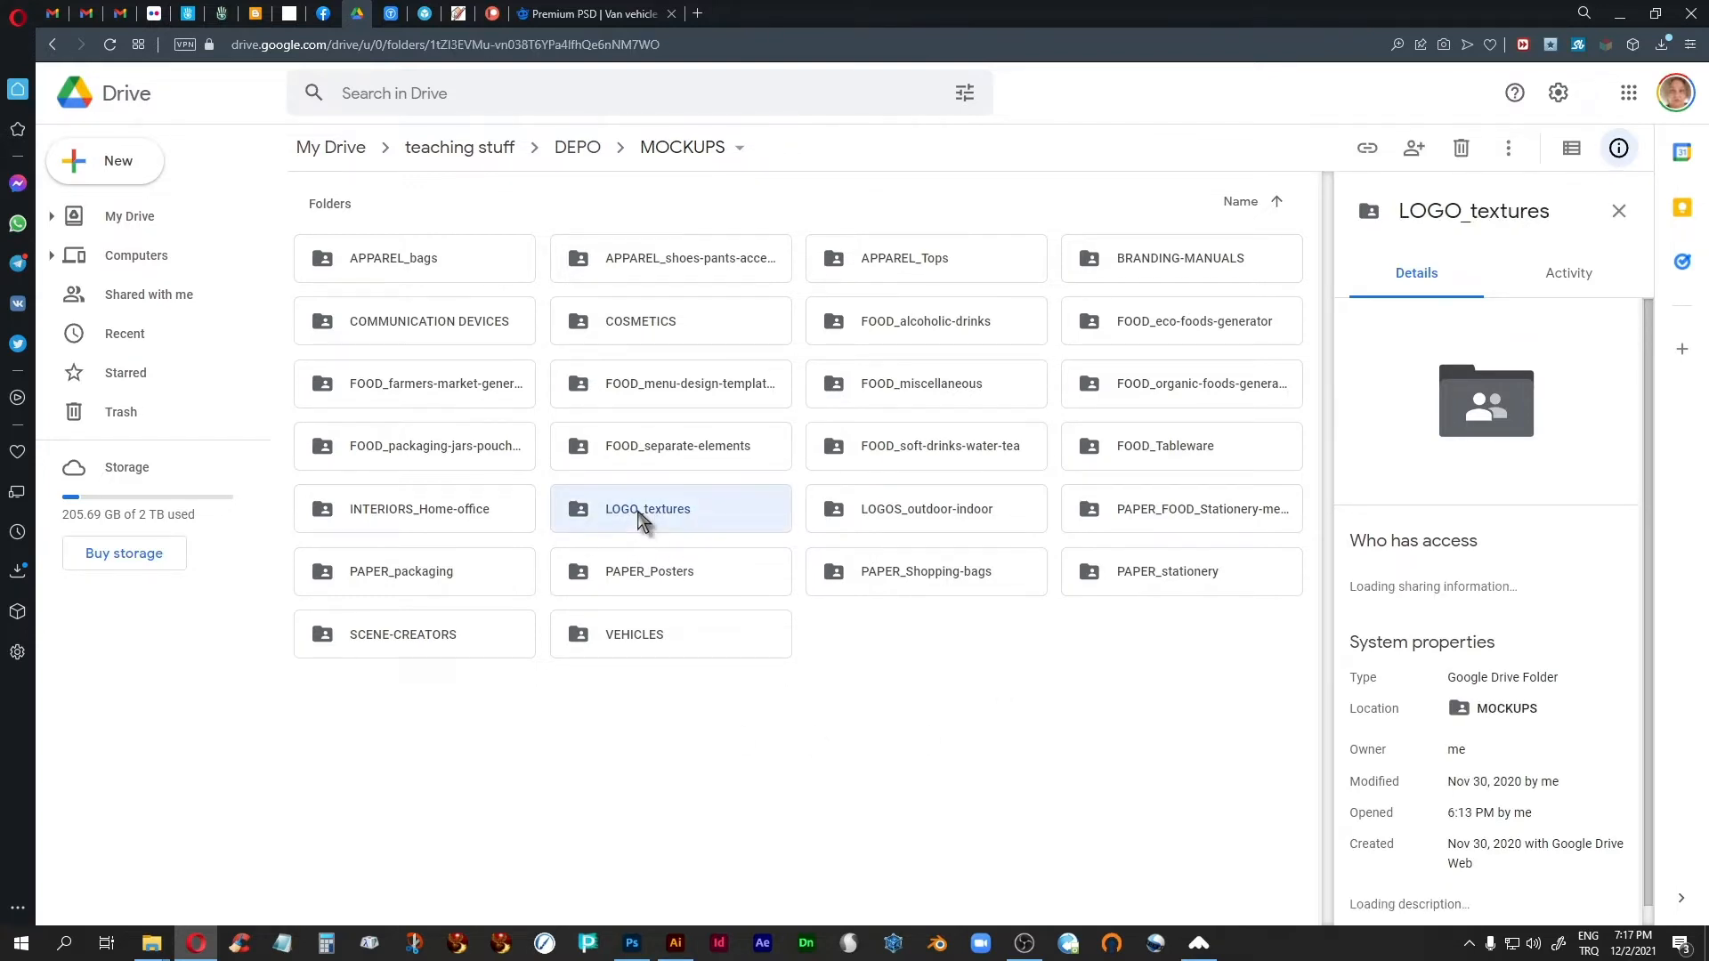
scroll(992, 721, down, 3)
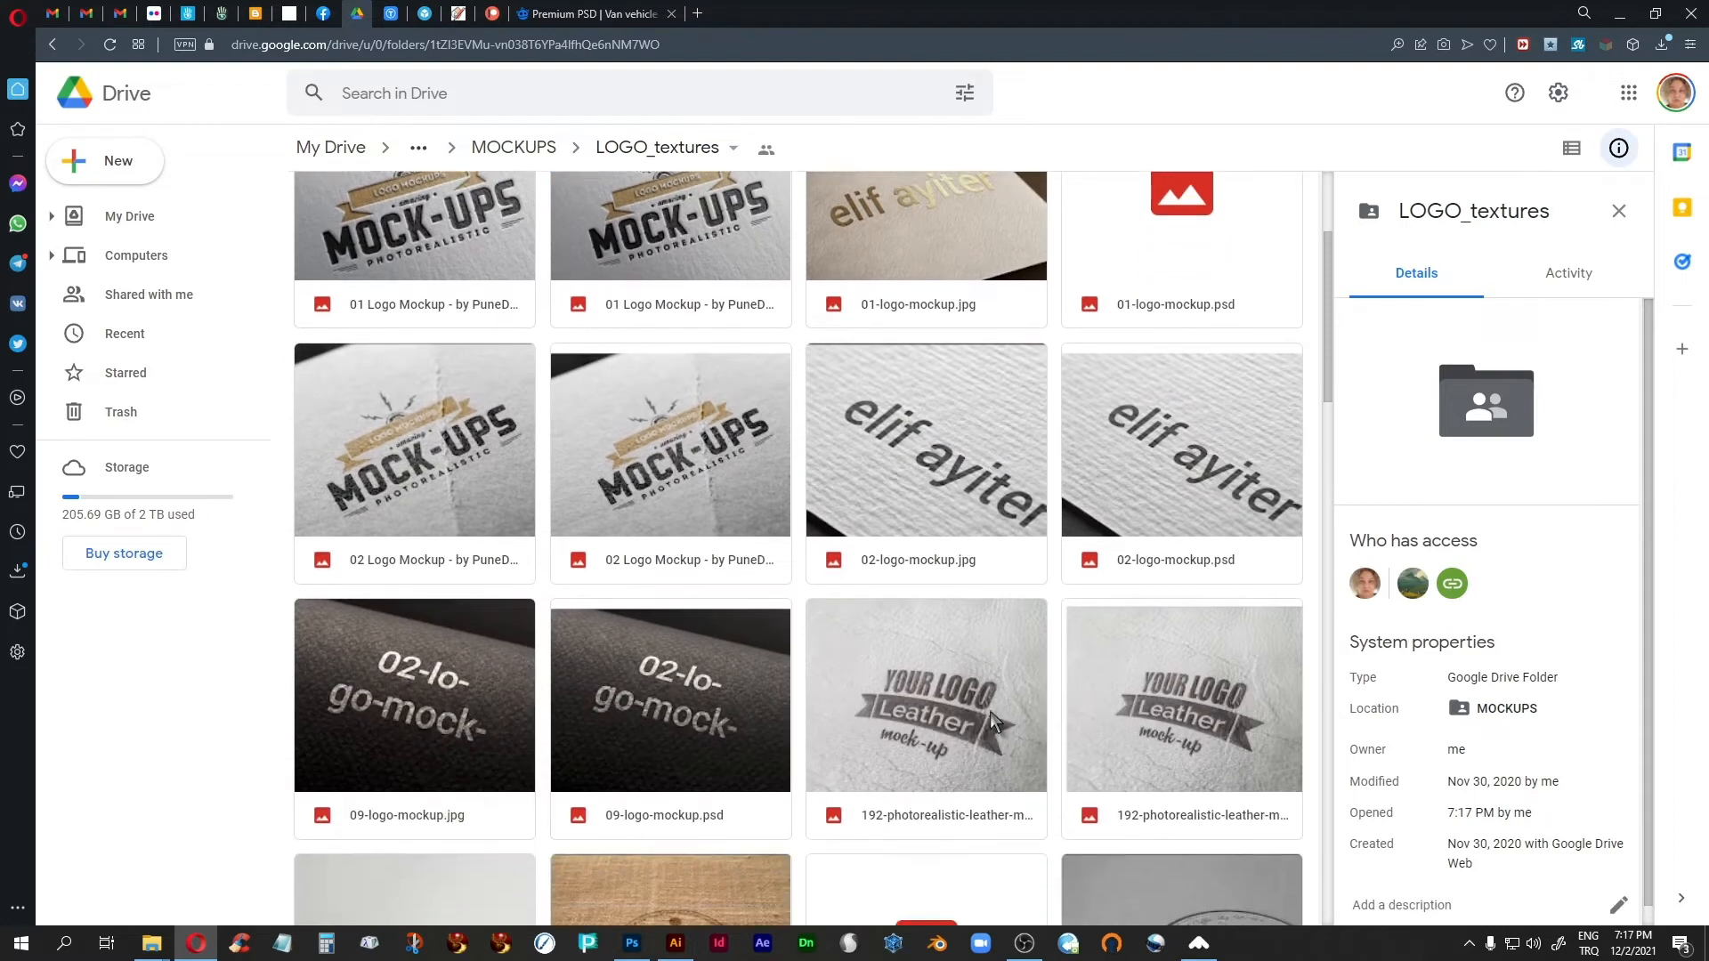
scroll(995, 721, down, 20)
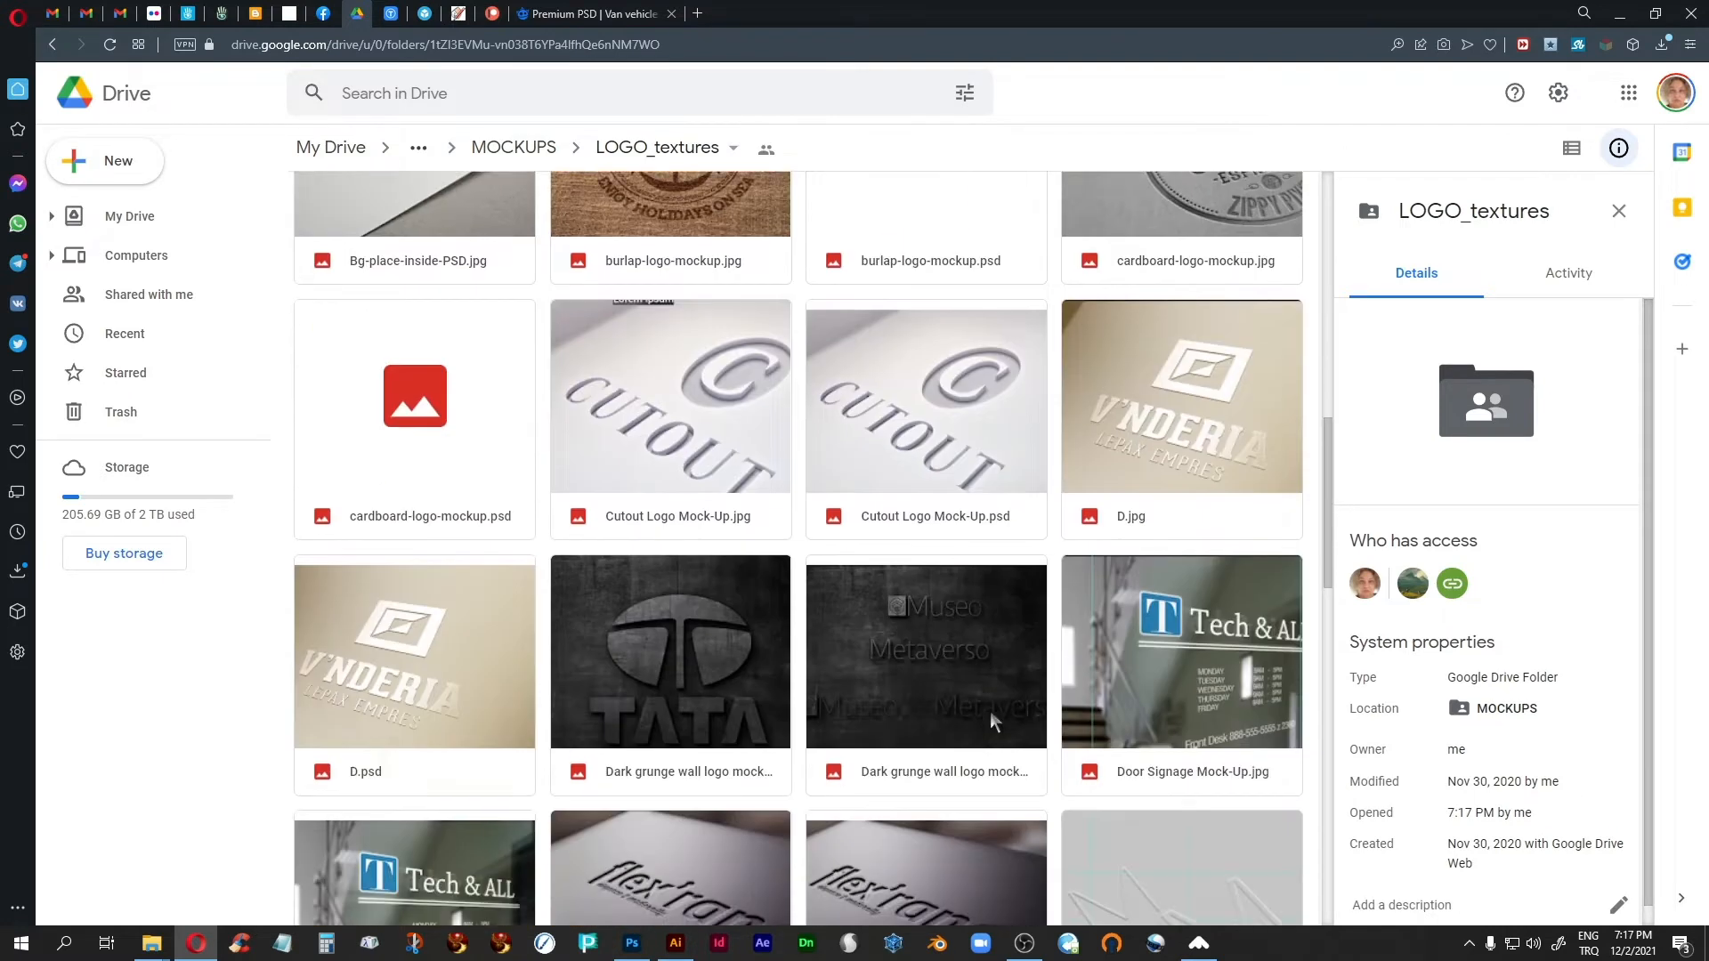
scroll(989, 712, down, 5)
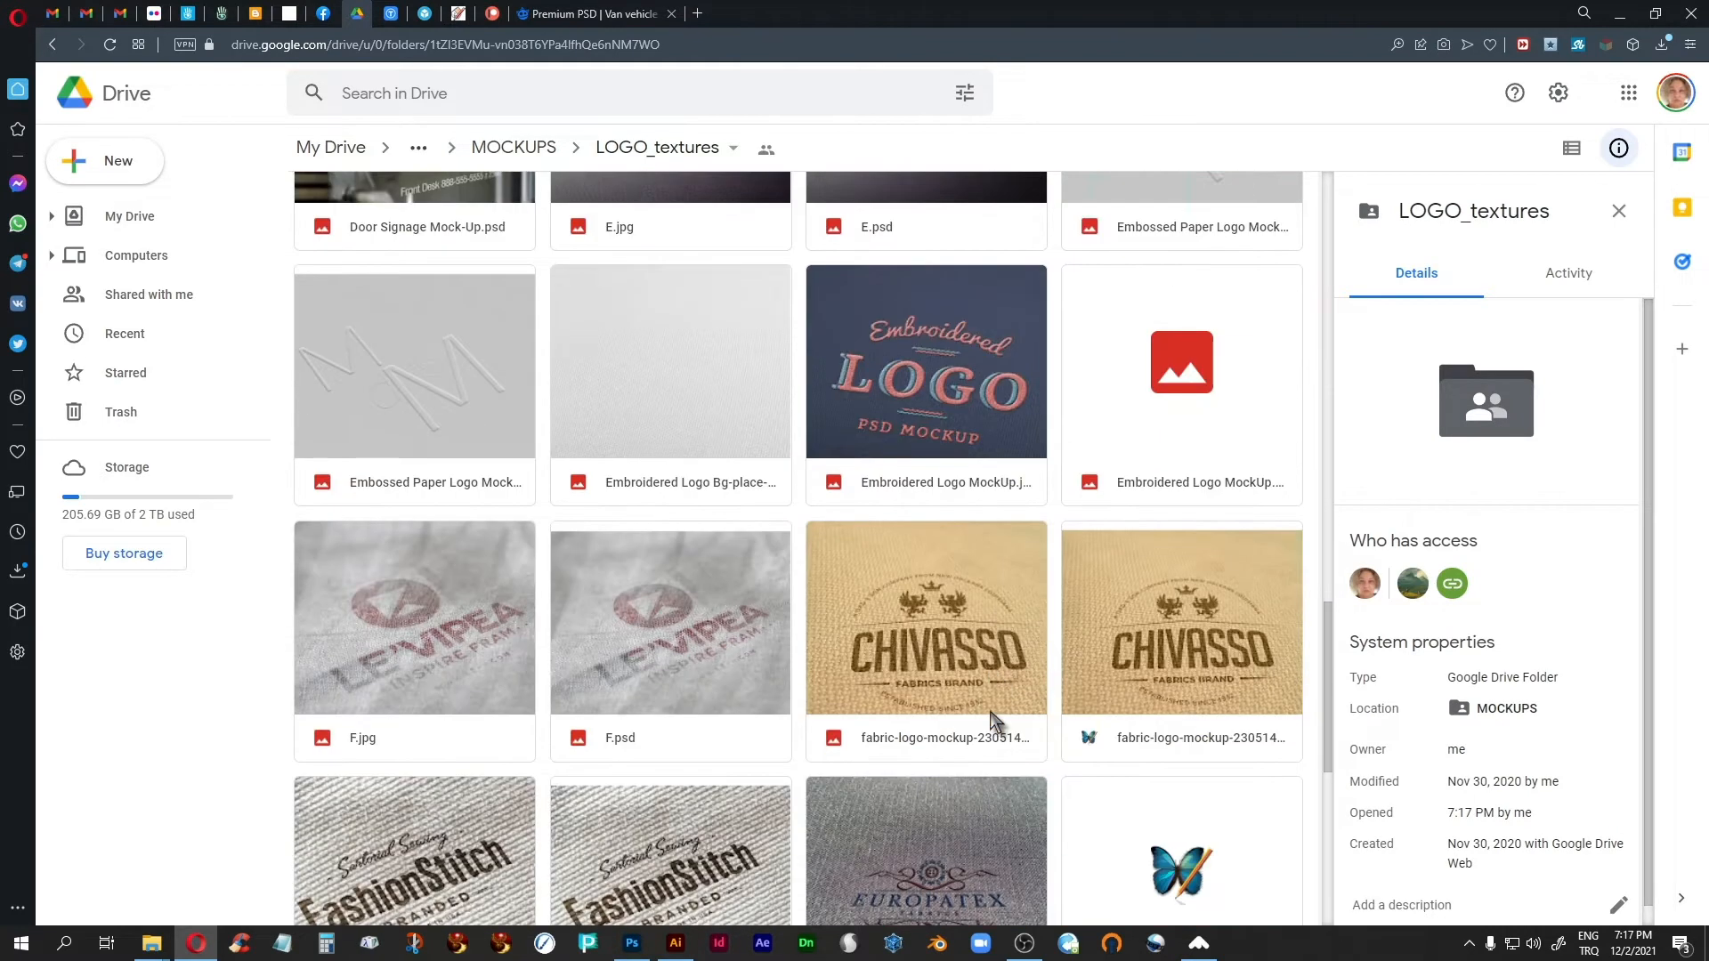
scroll(989, 712, up, 17)
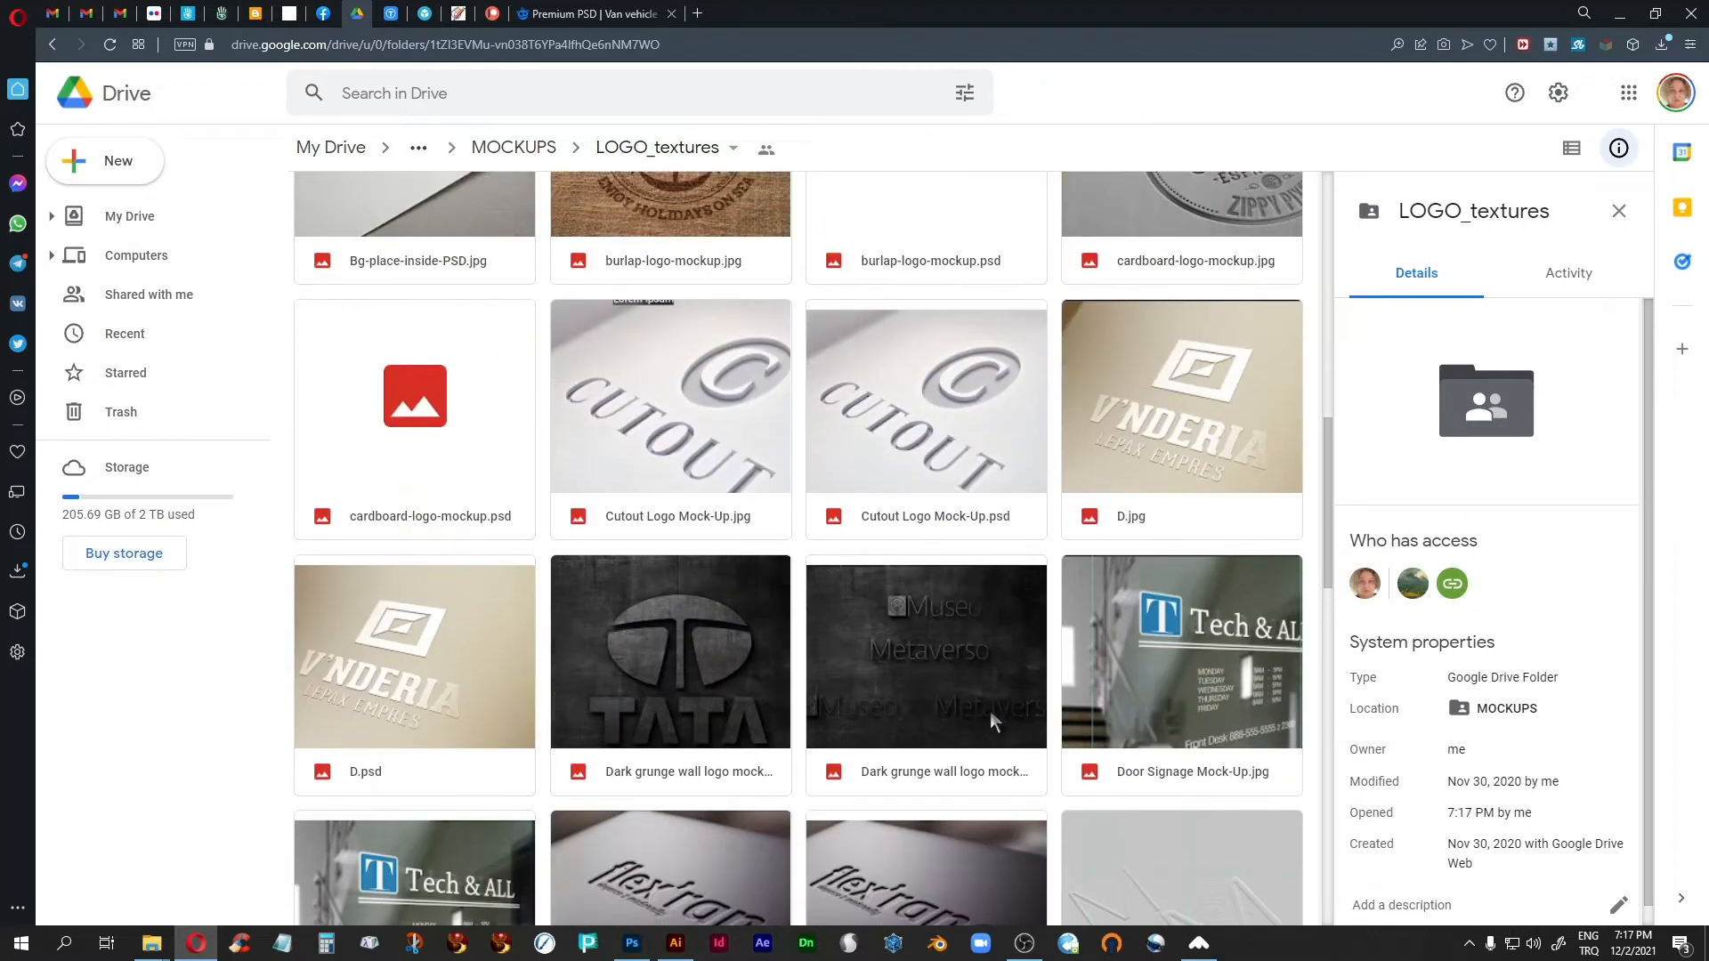
scroll(994, 721, up, 4)
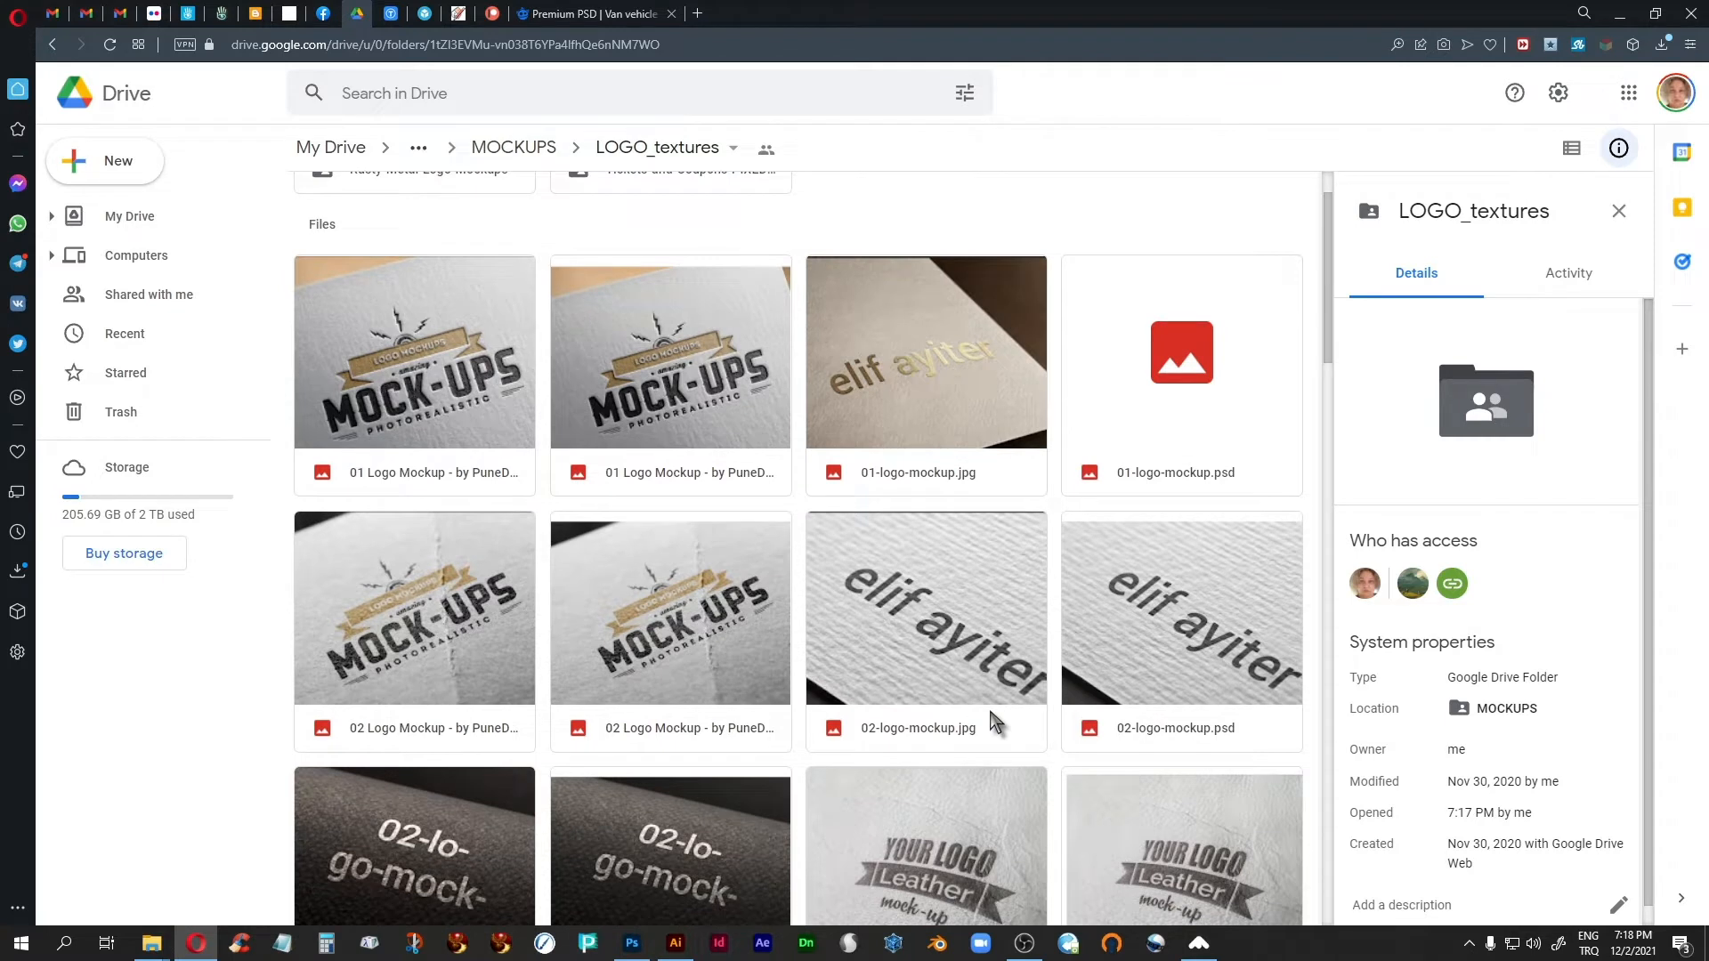
scroll(994, 721, up, 1)
scroll(994, 721, down, 7)
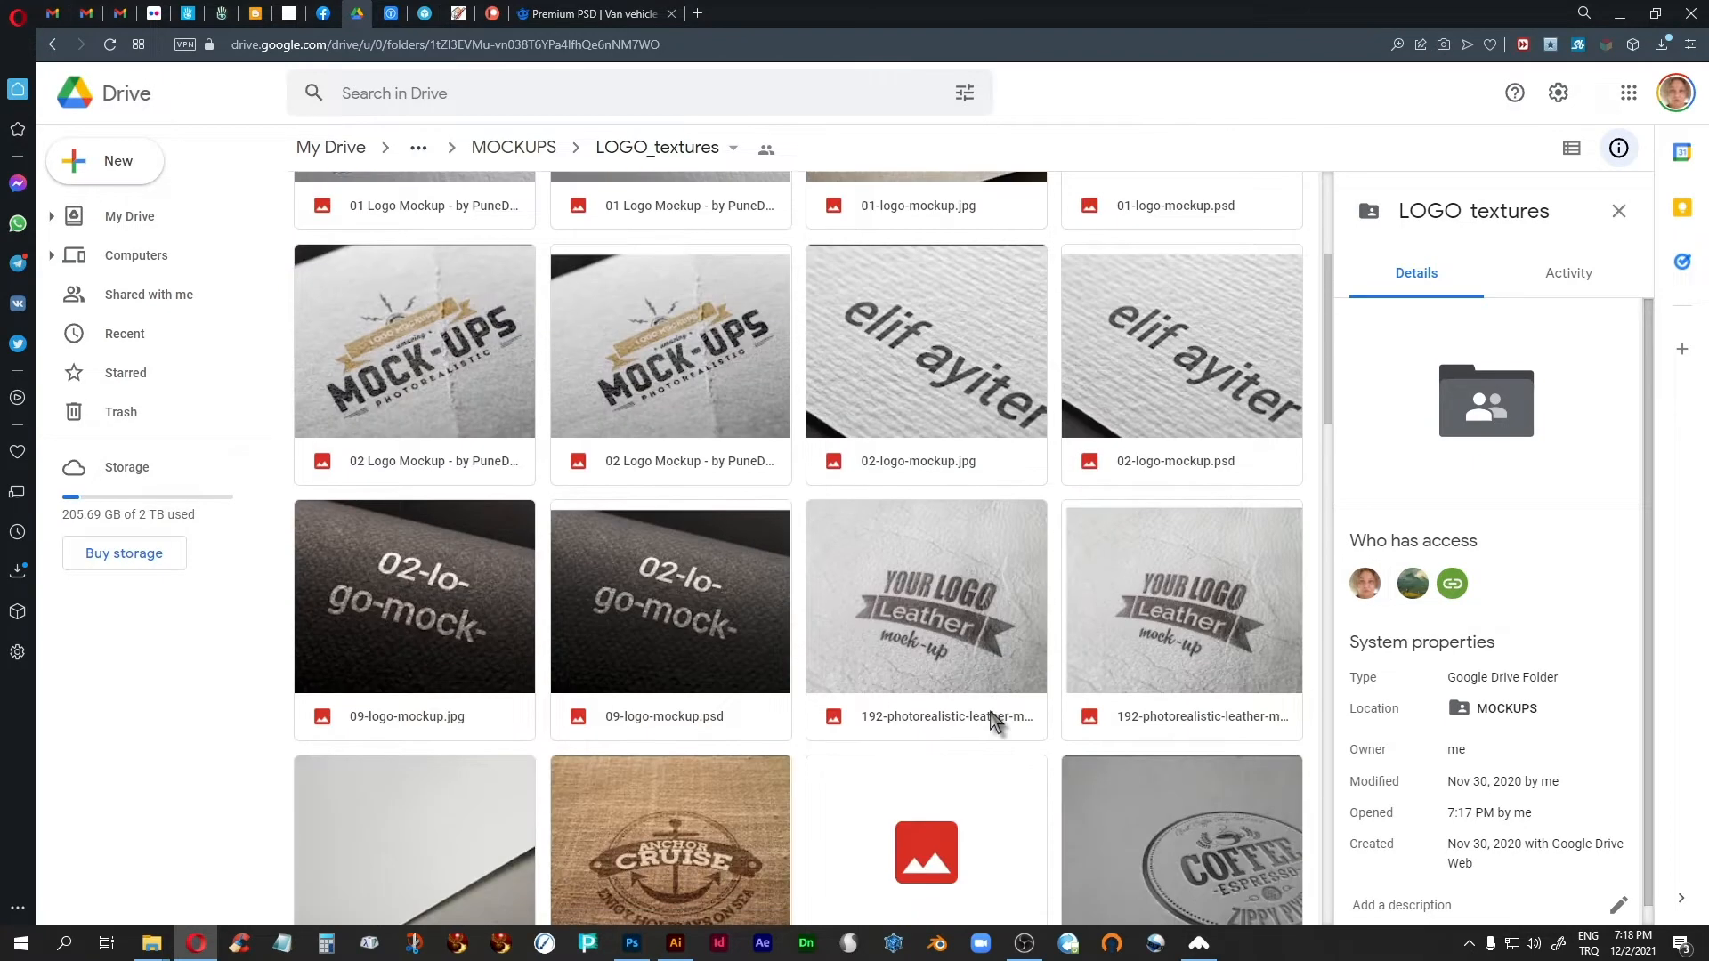
scroll(994, 721, down, 6)
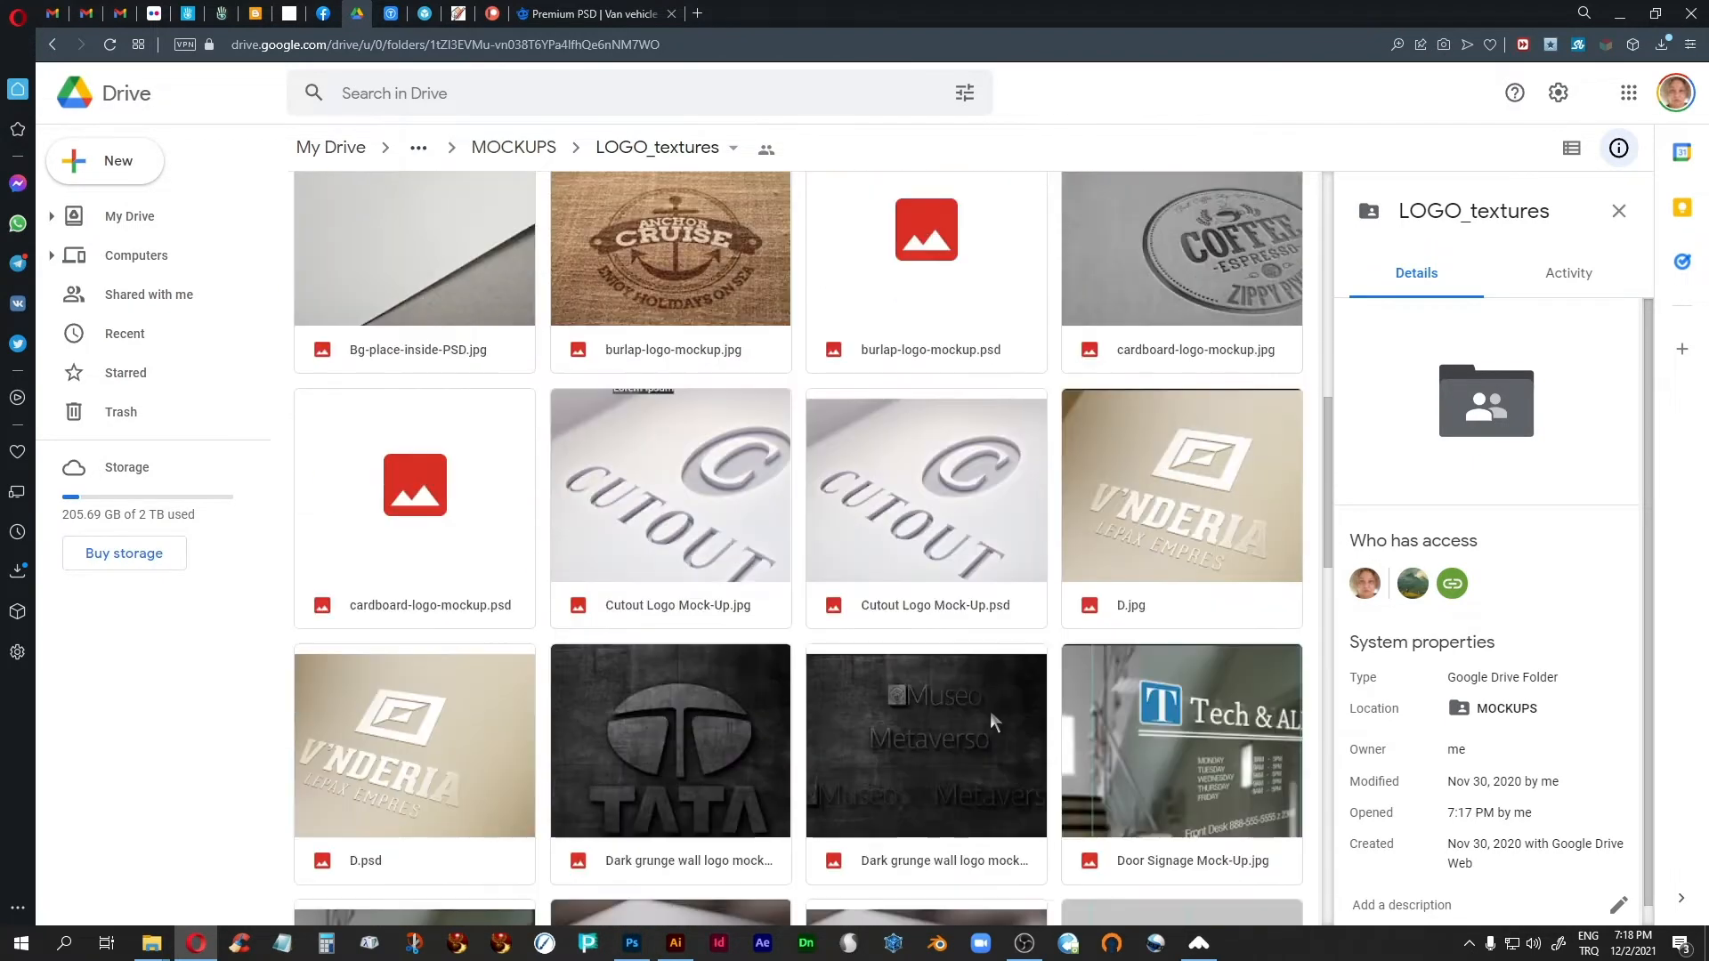
scroll(994, 721, down, 4)
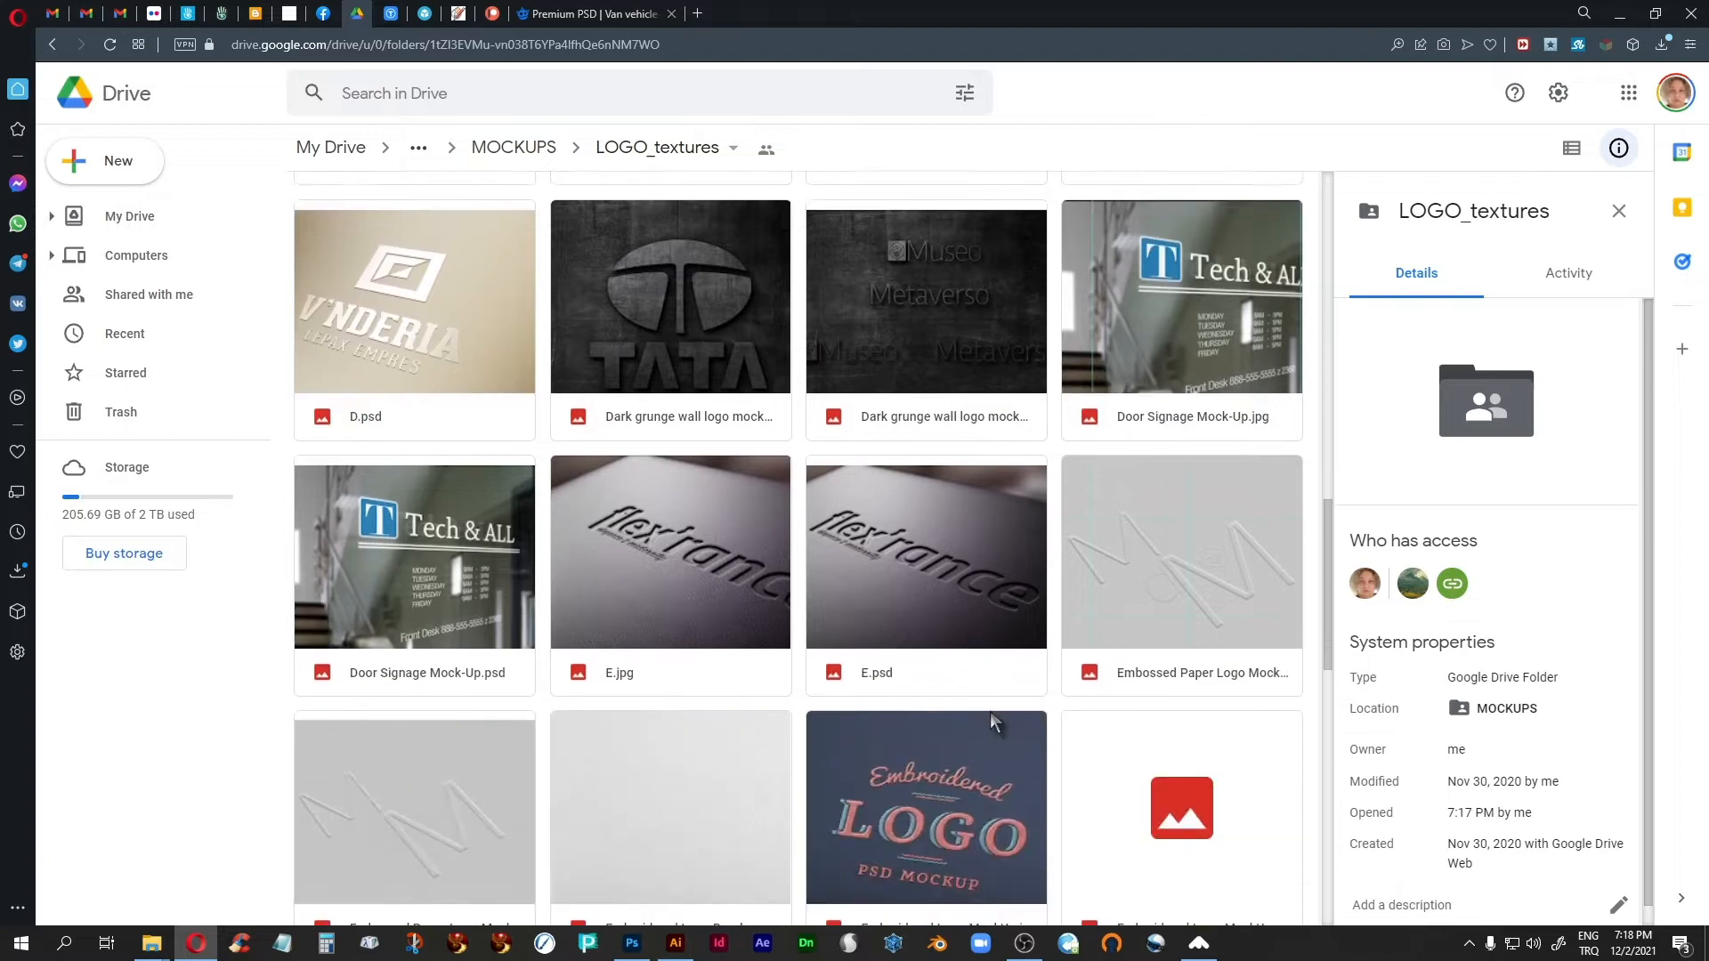
scroll(994, 721, down, 2)
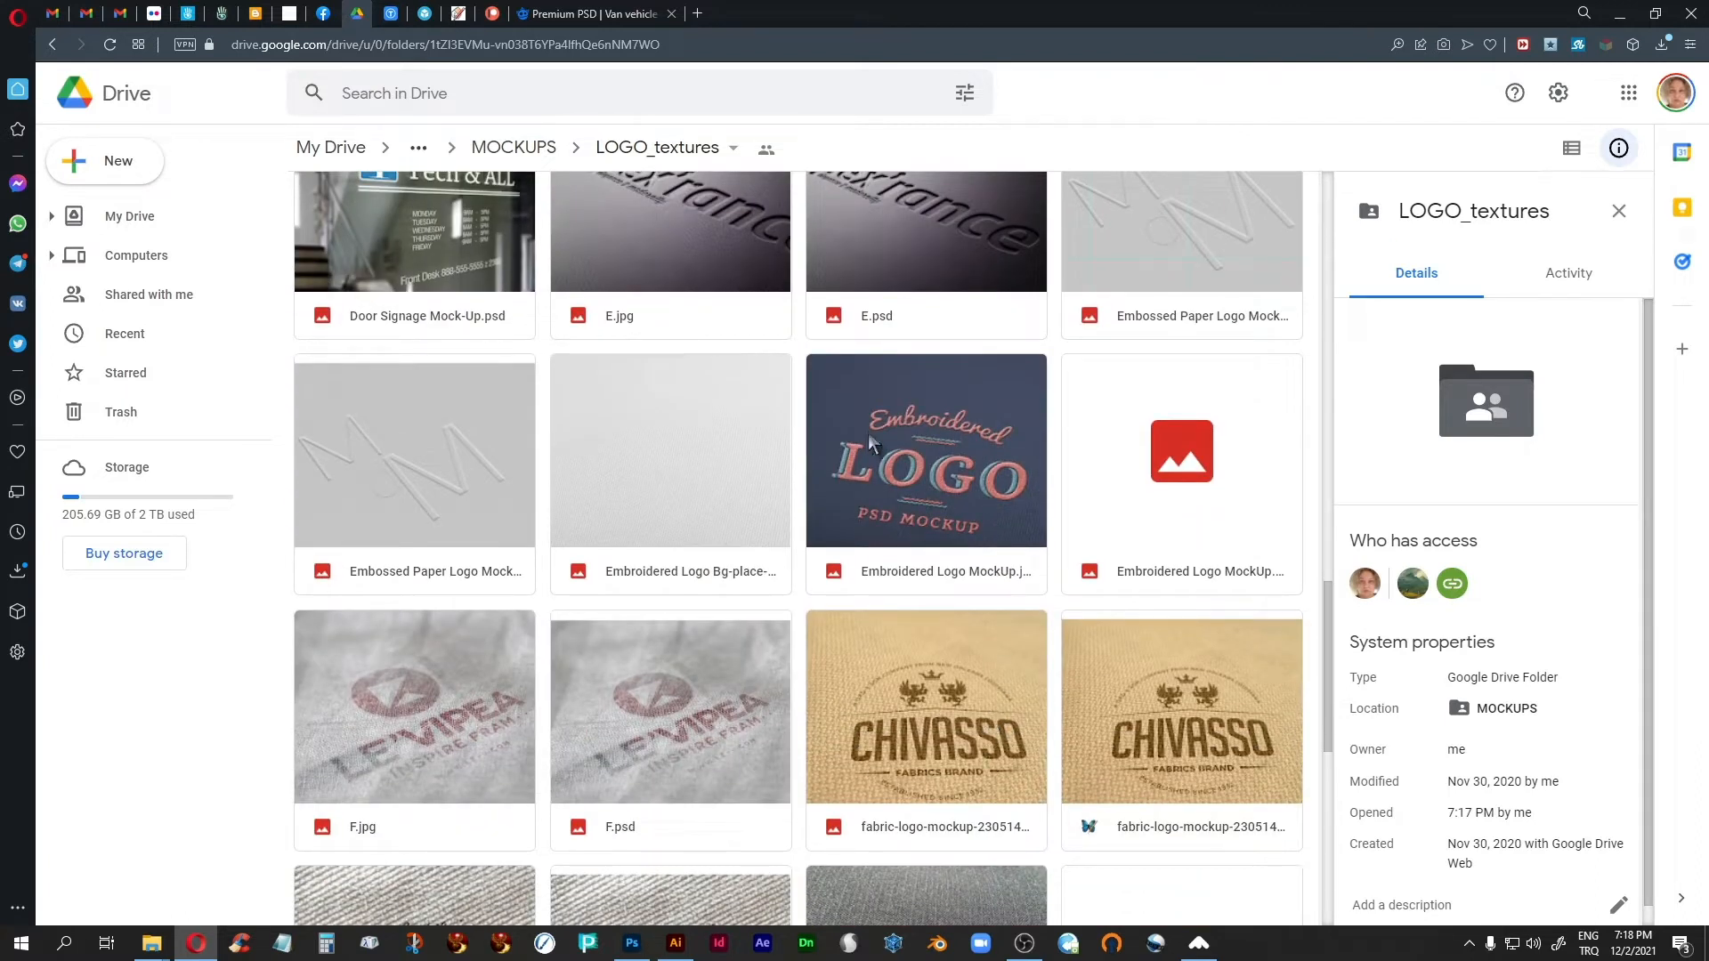
scroll(931, 739, down, 2)
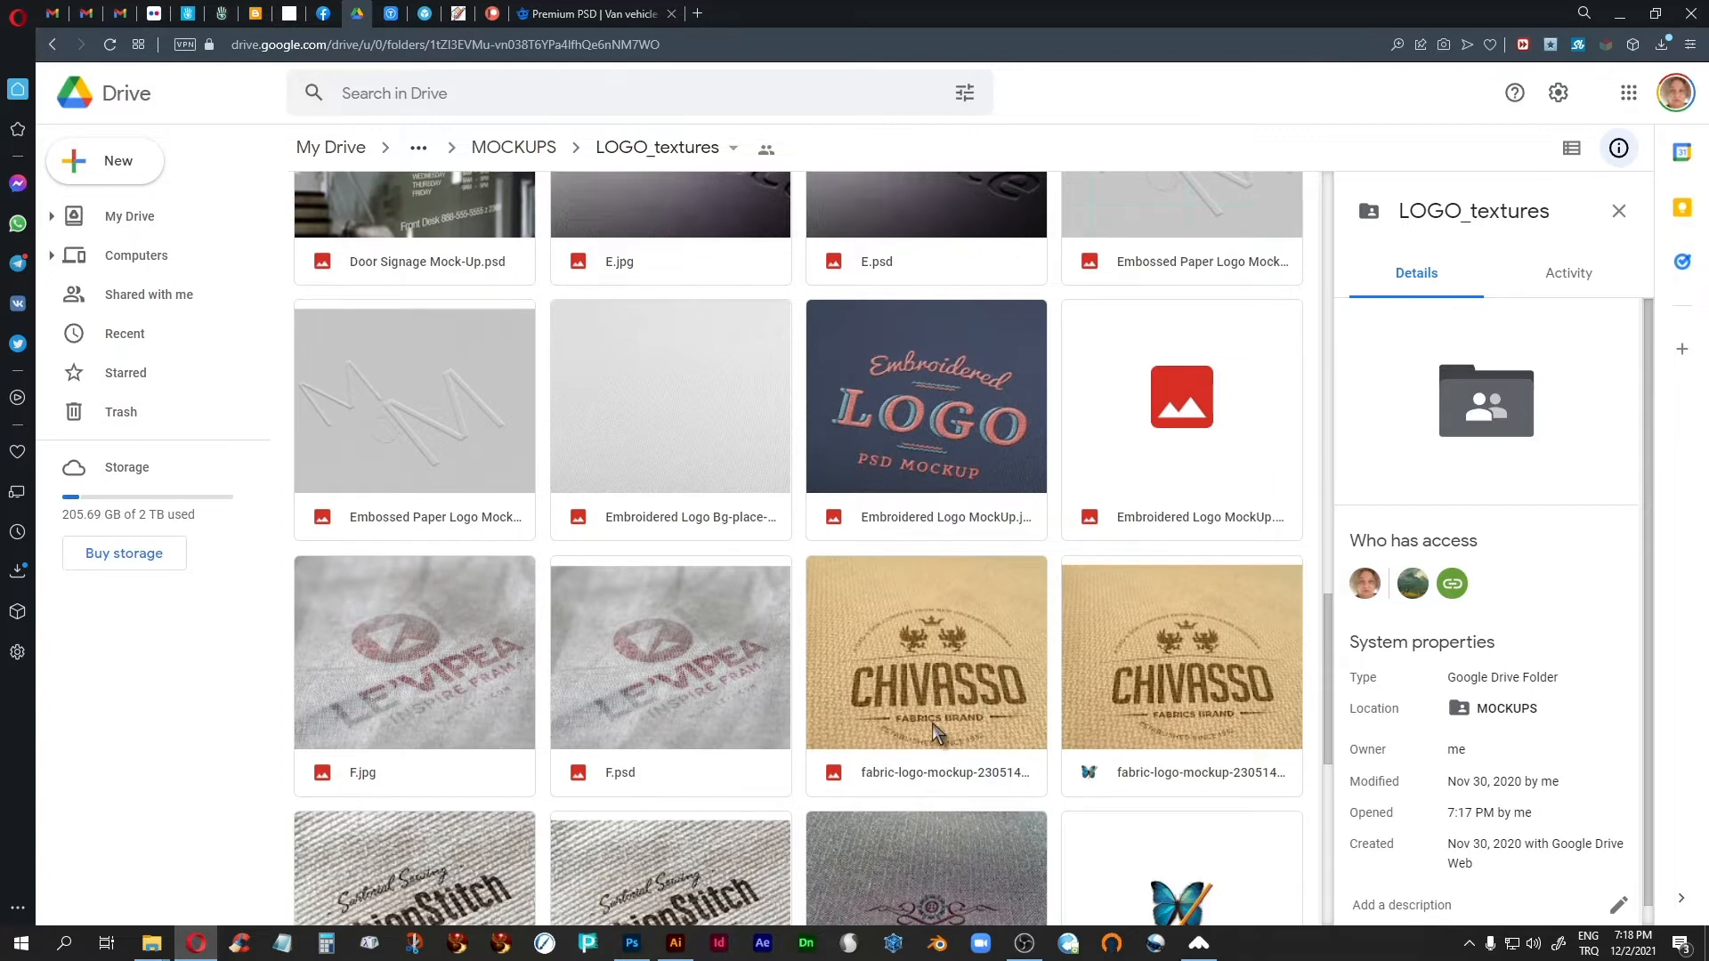
scroll(868, 723, down, 5)
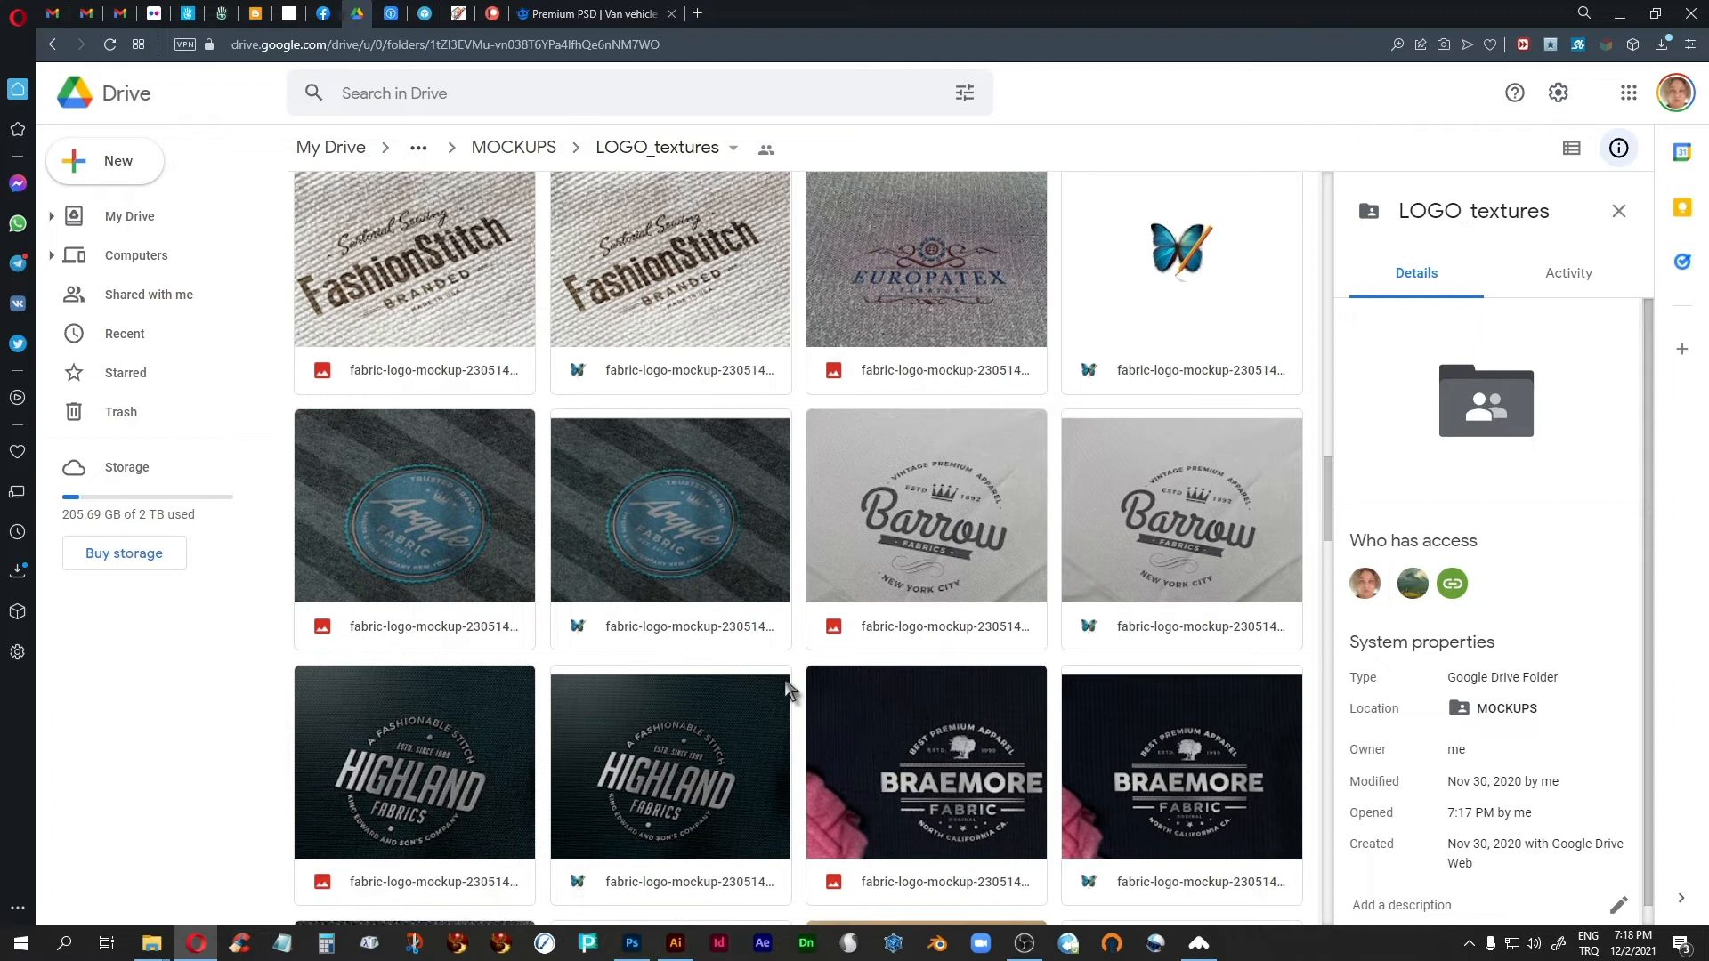
scroll(784, 680, down, 5)
scroll(785, 682, down, 9)
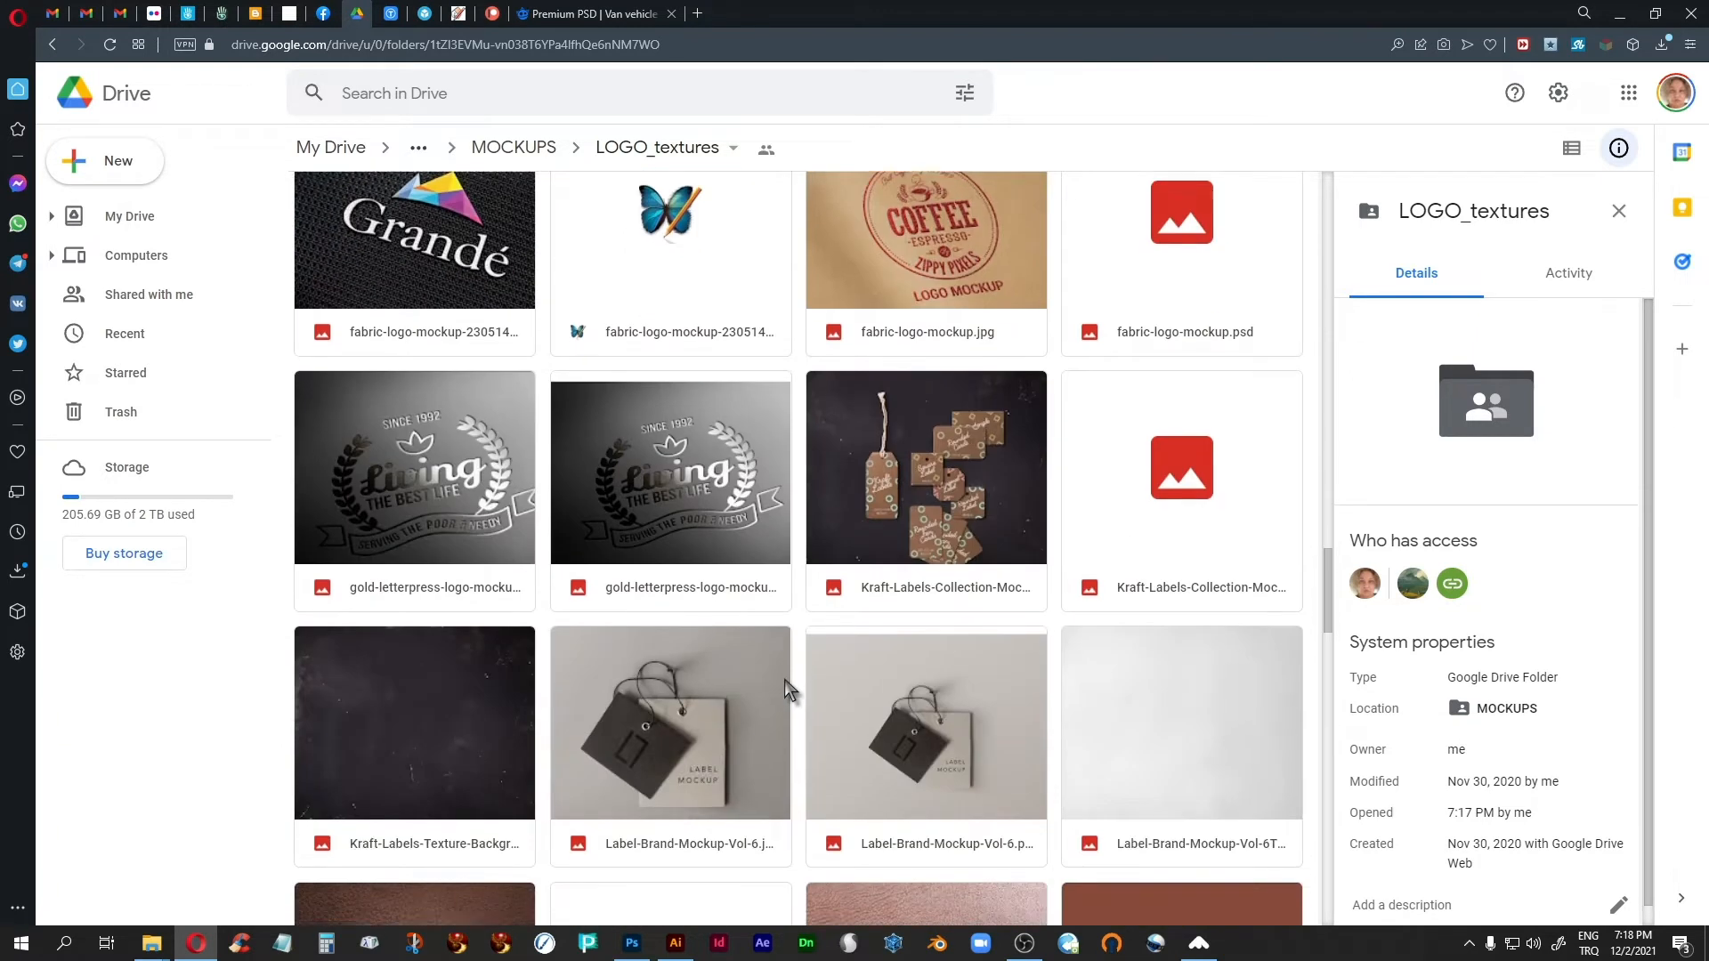
scroll(796, 657, down, 3)
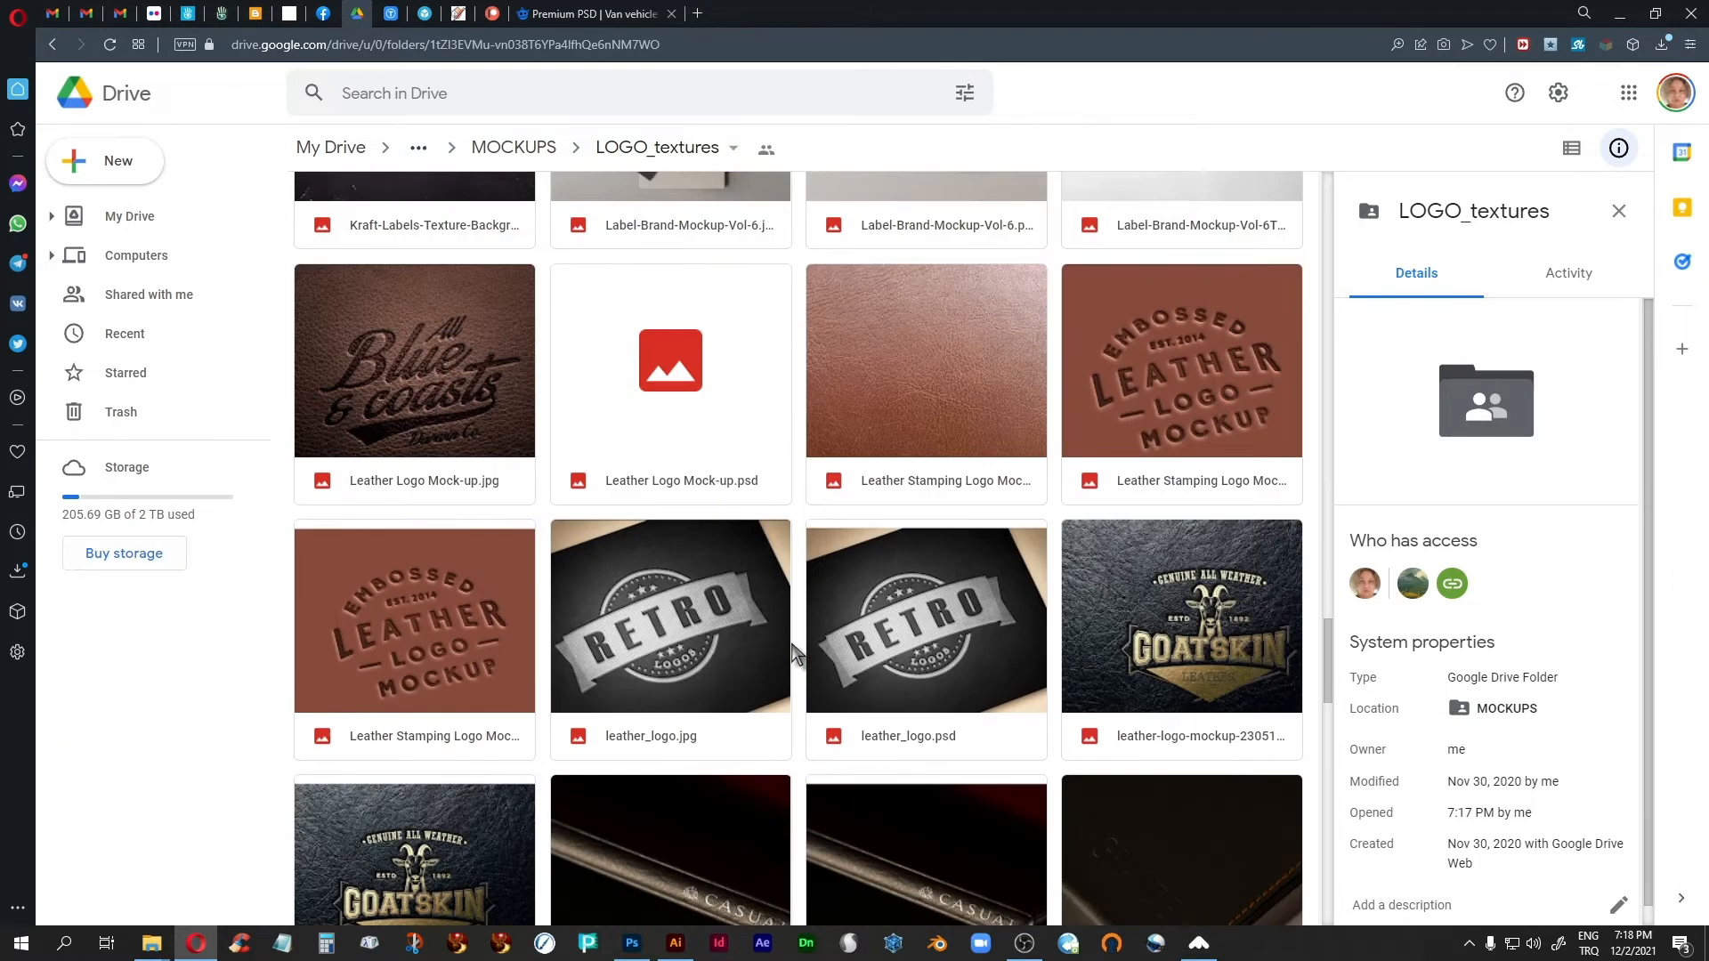
scroll(842, 664, down, 7)
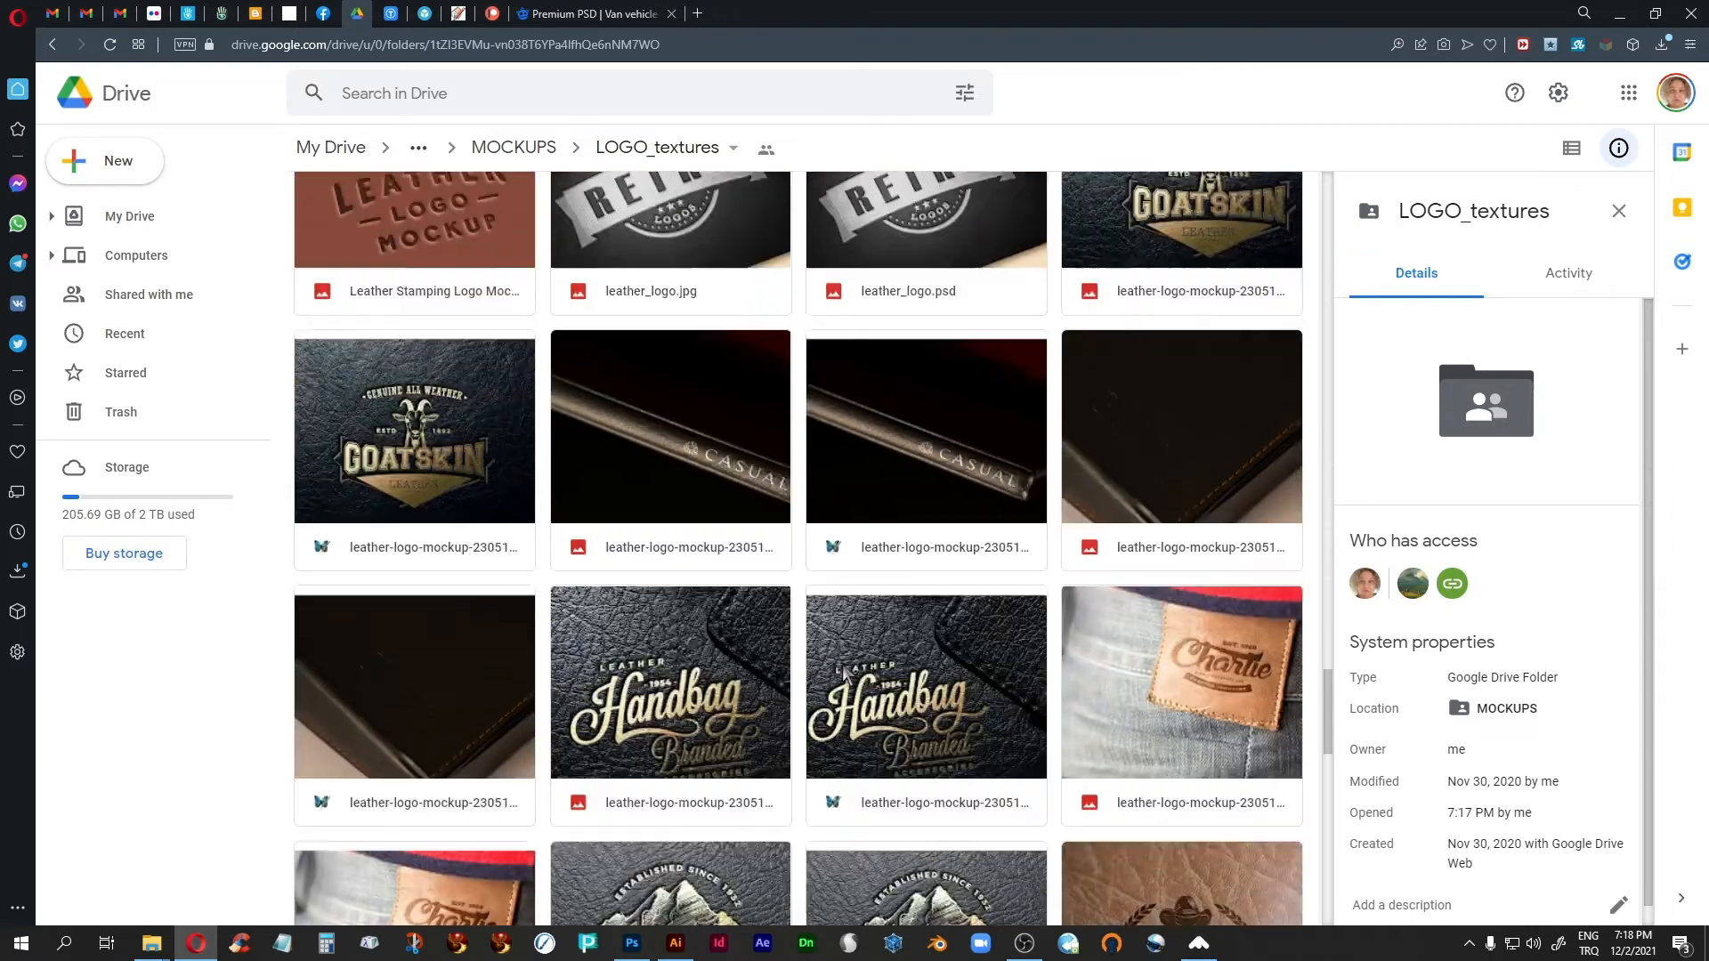
scroll(842, 664, down, 1)
scroll(841, 663, up, 11)
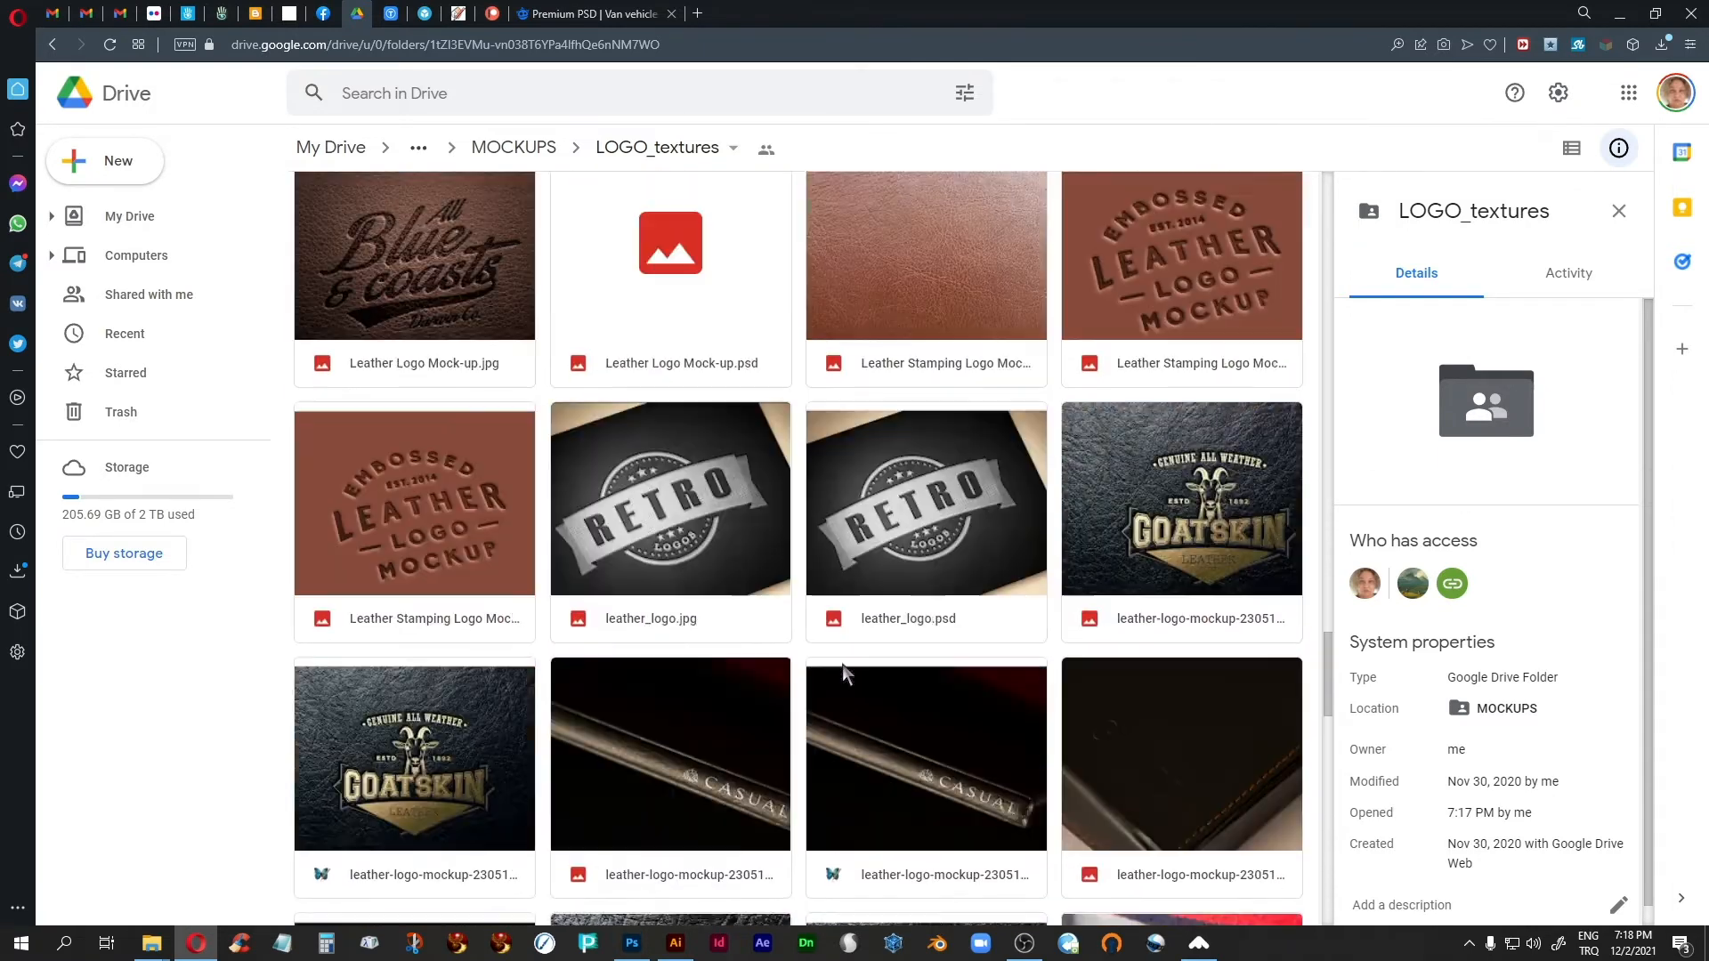
scroll(842, 664, up, 20)
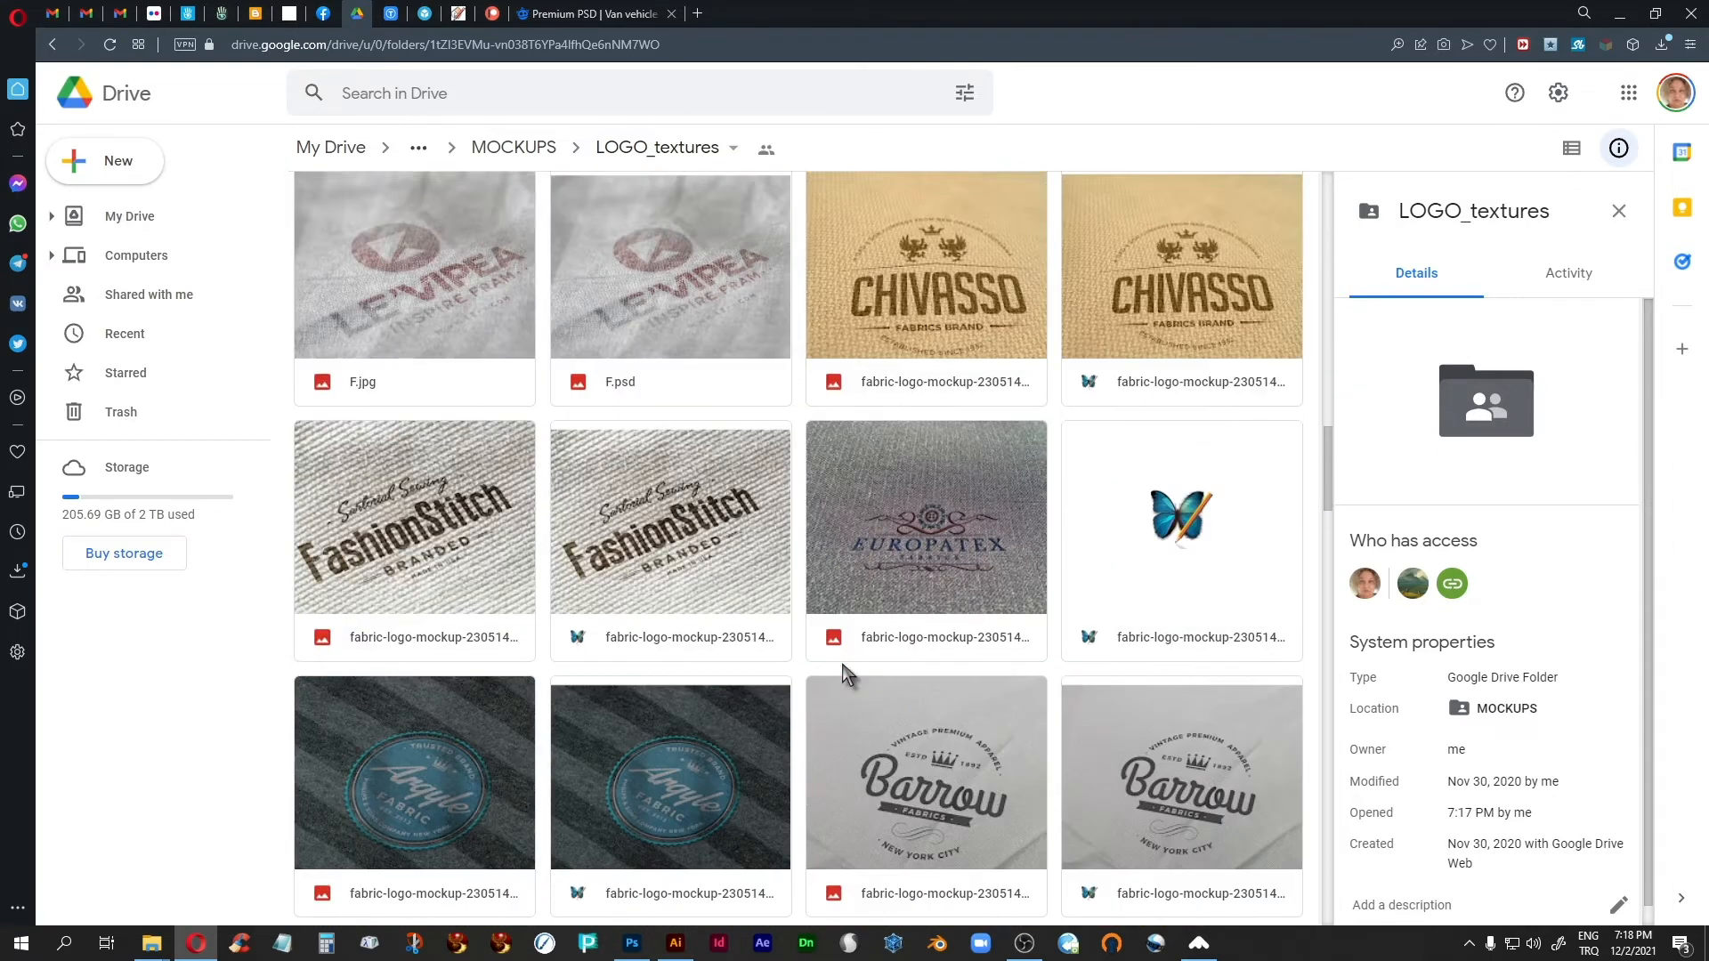
scroll(843, 666, up, 20)
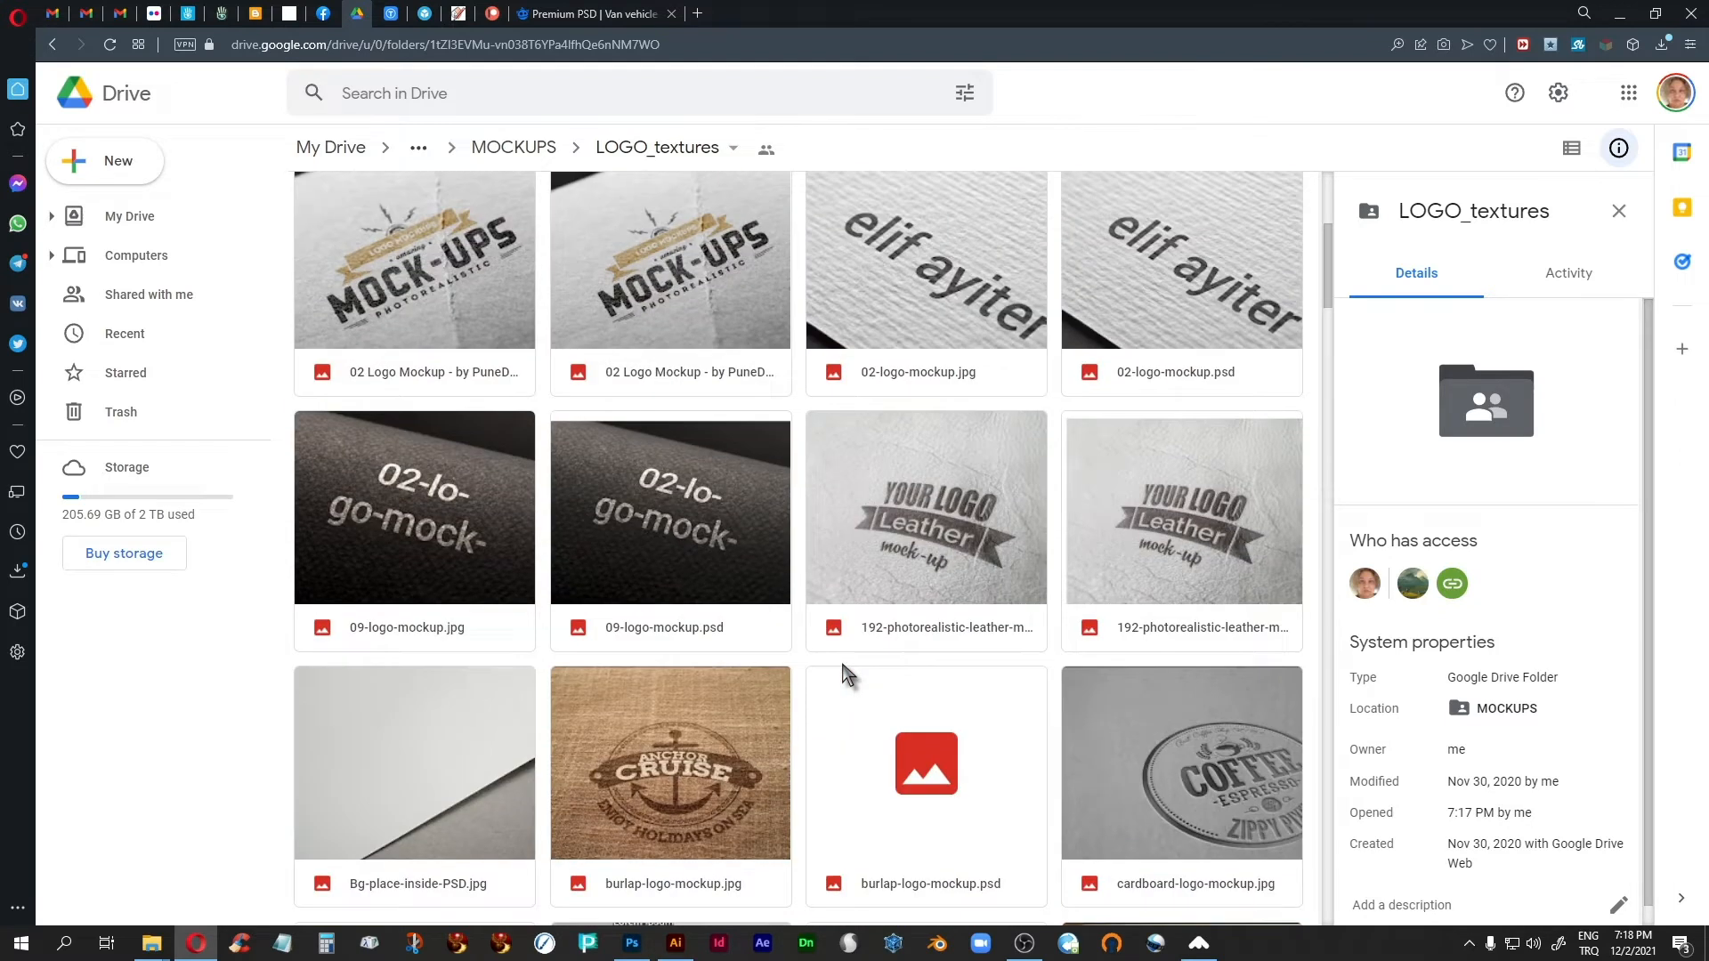
scroll(846, 673, up, 1)
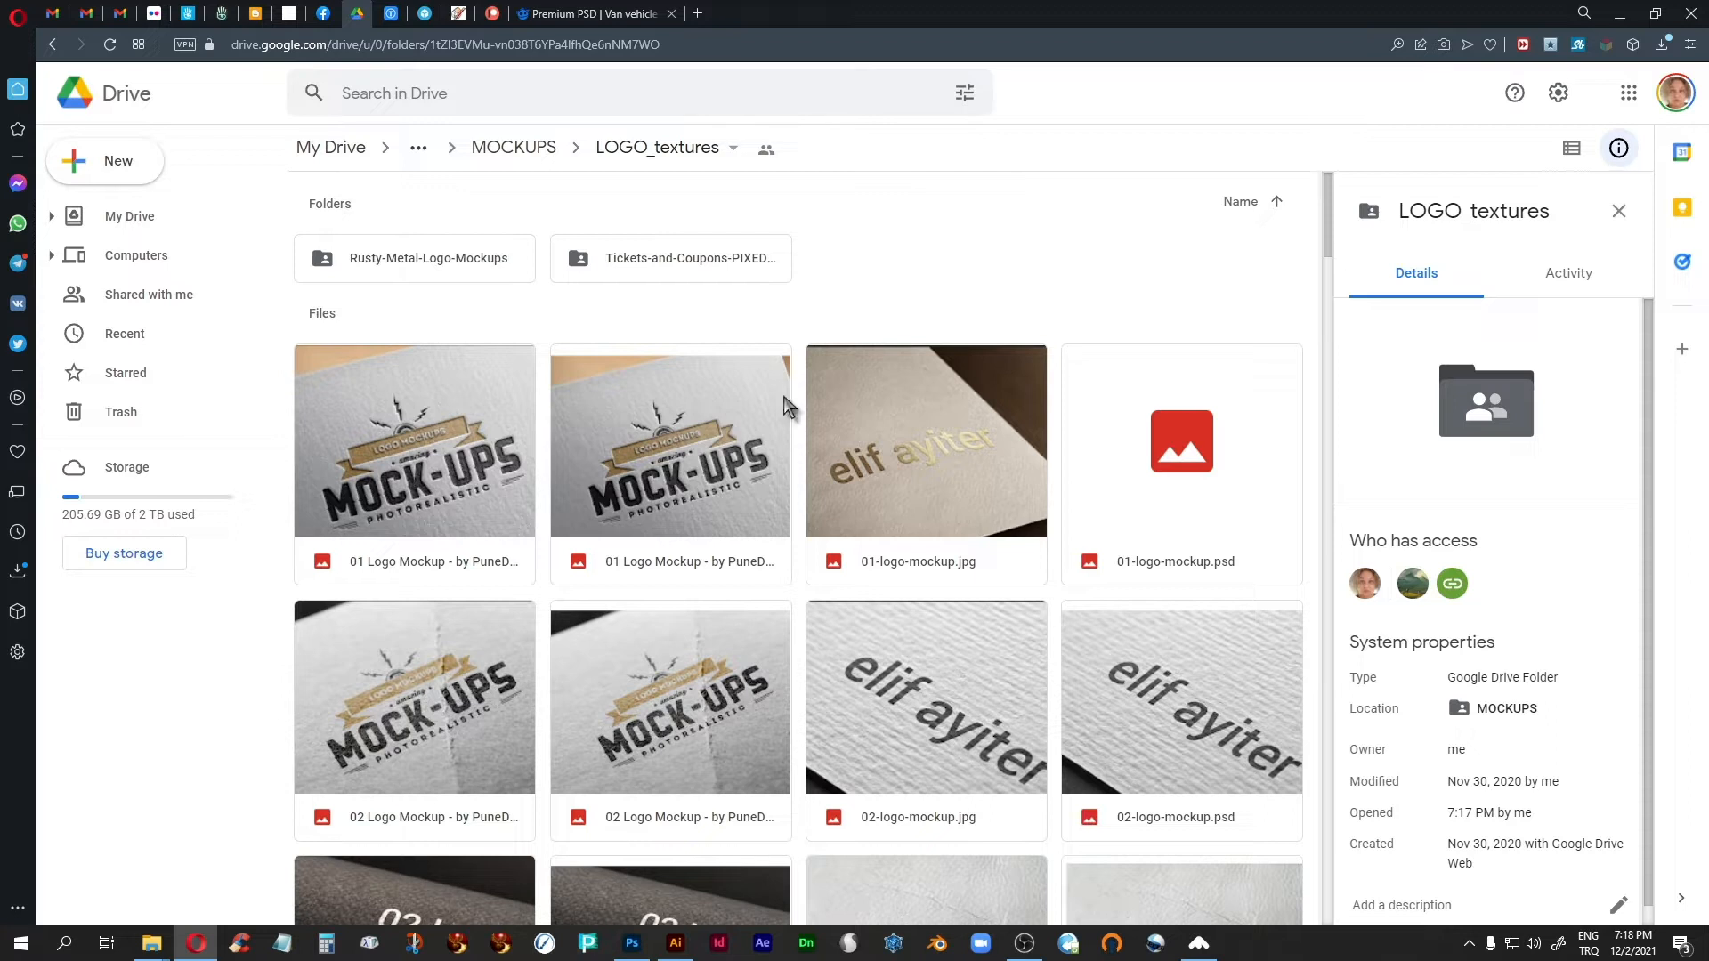
Step: View the mockup files in the local logo folder, and minimize its window
click(151, 945)
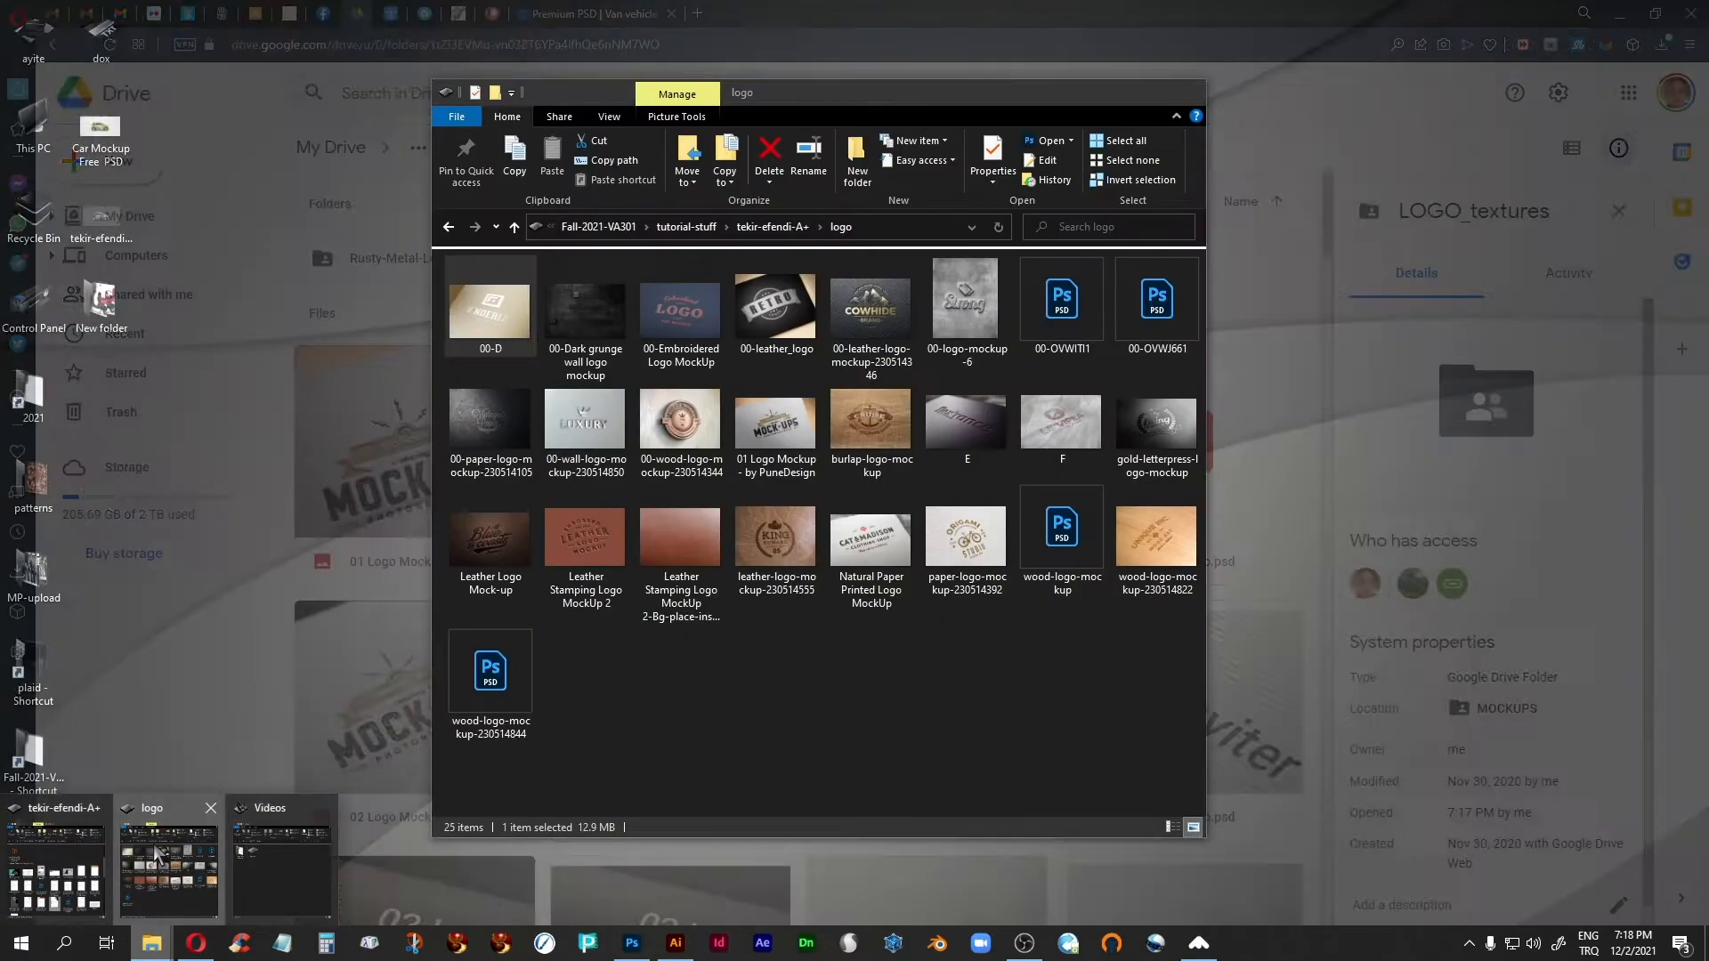
click(159, 858)
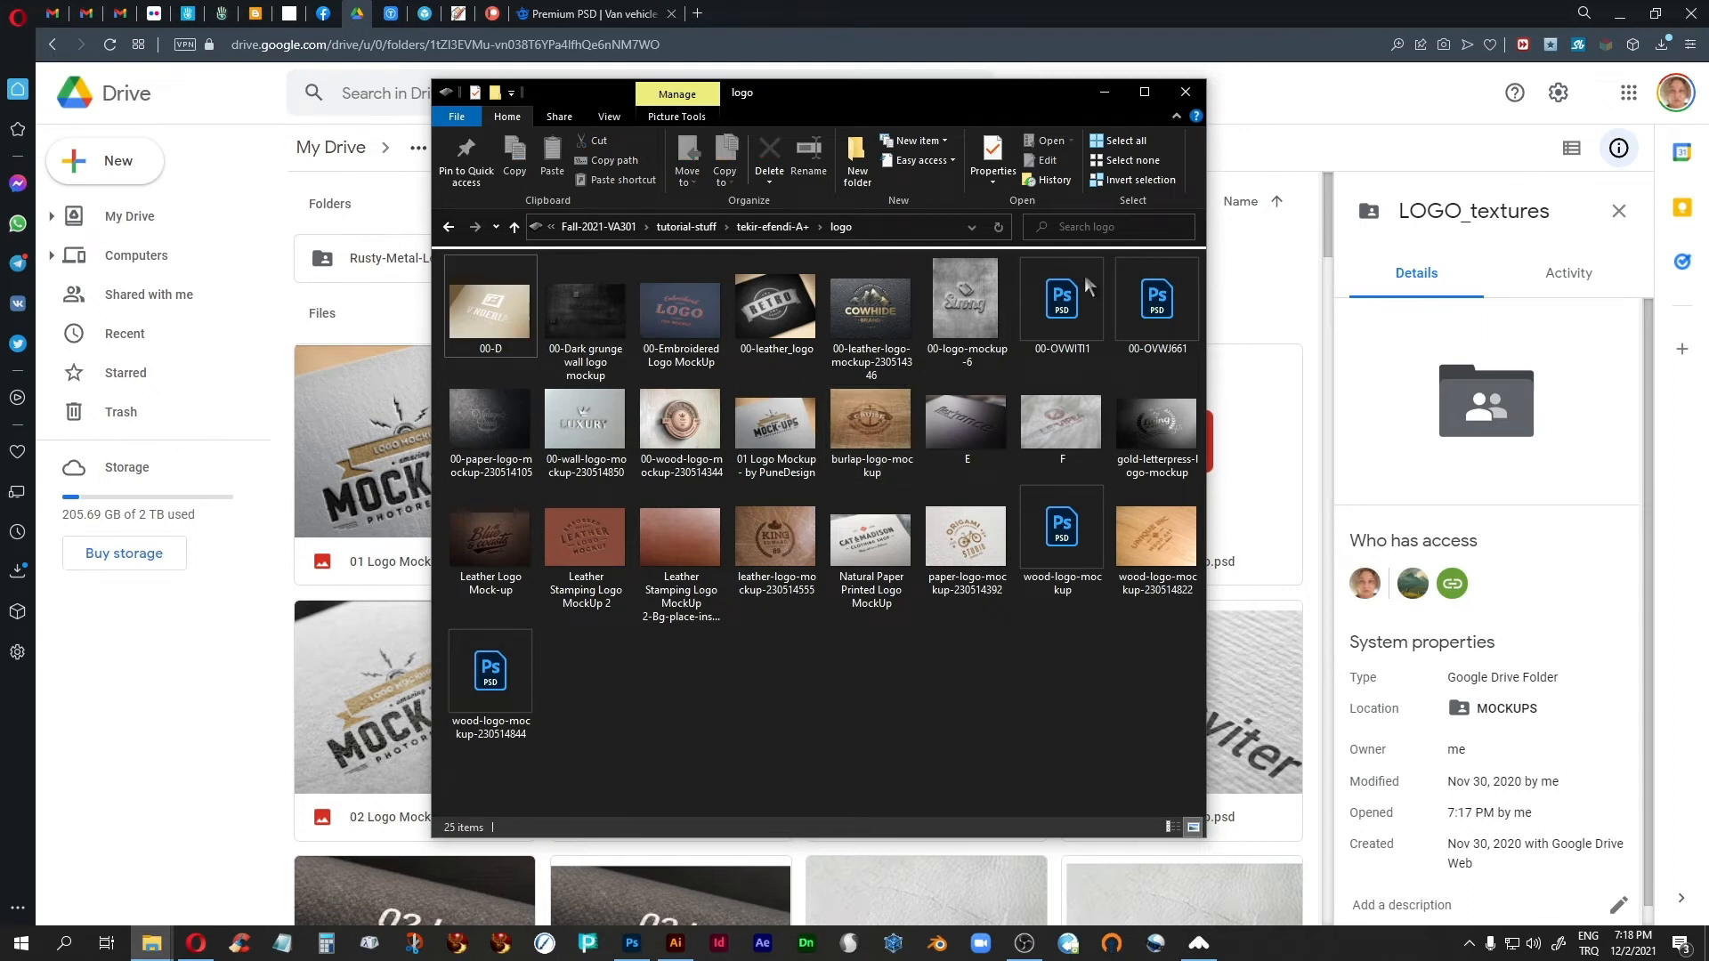
click(1105, 91)
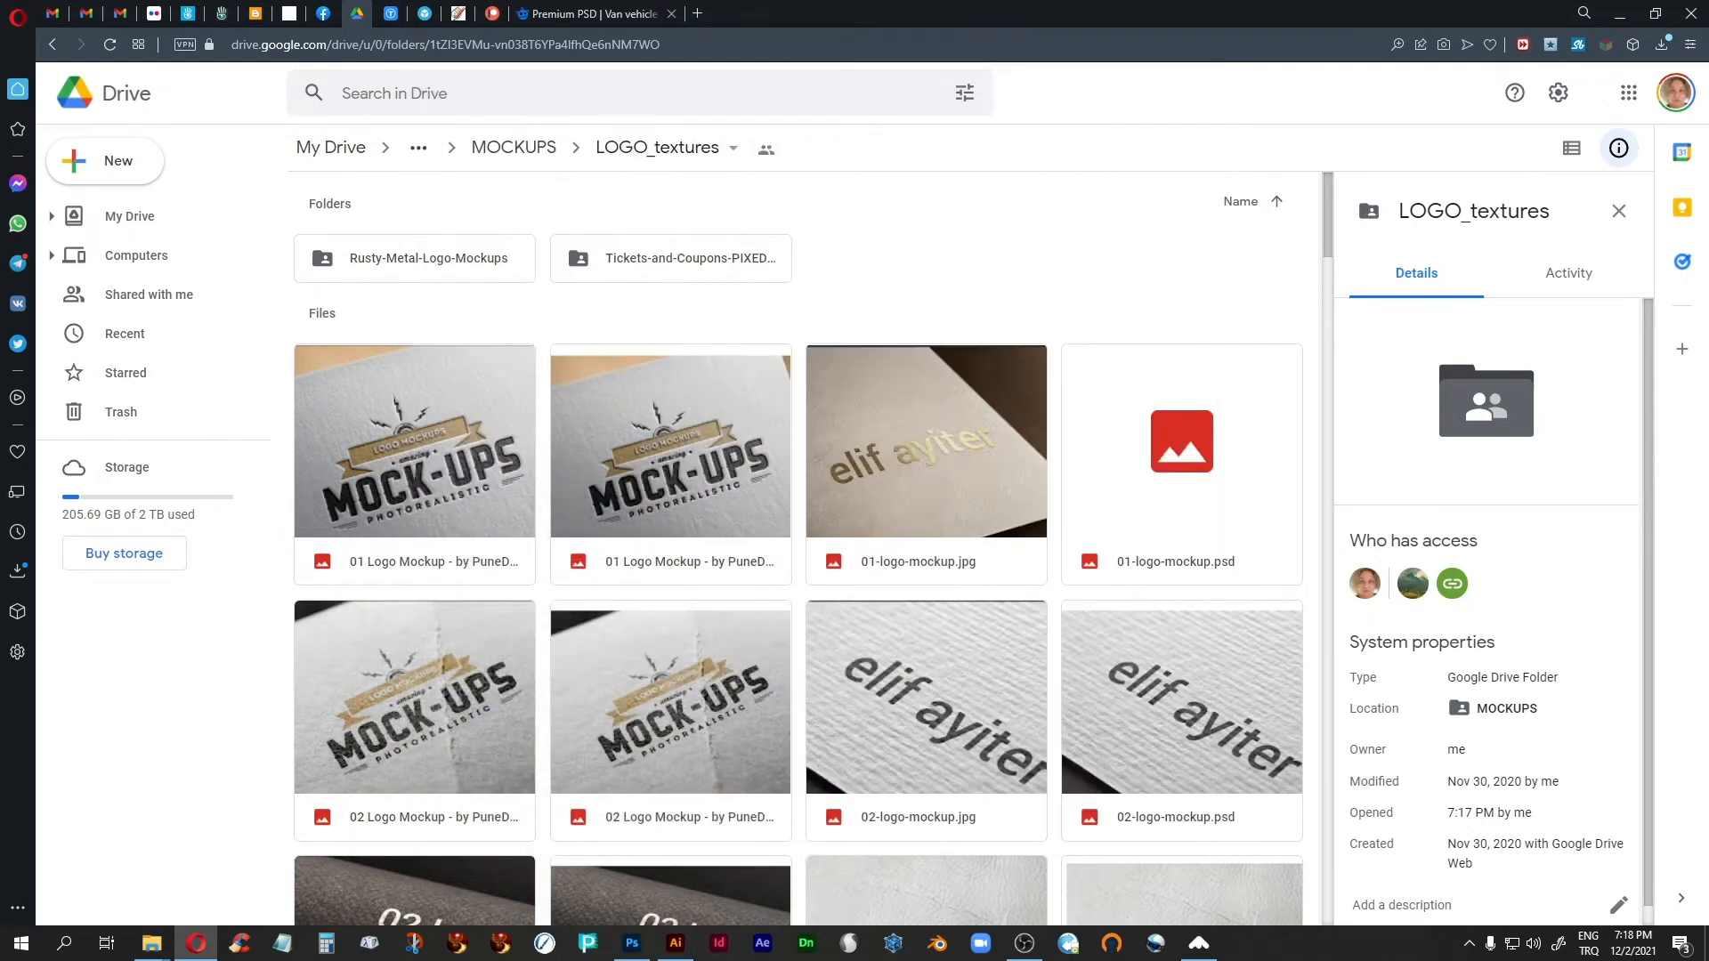
Step: Switch to Photoshop and open the 00-D mockup file from the local logo folder
click(632, 943)
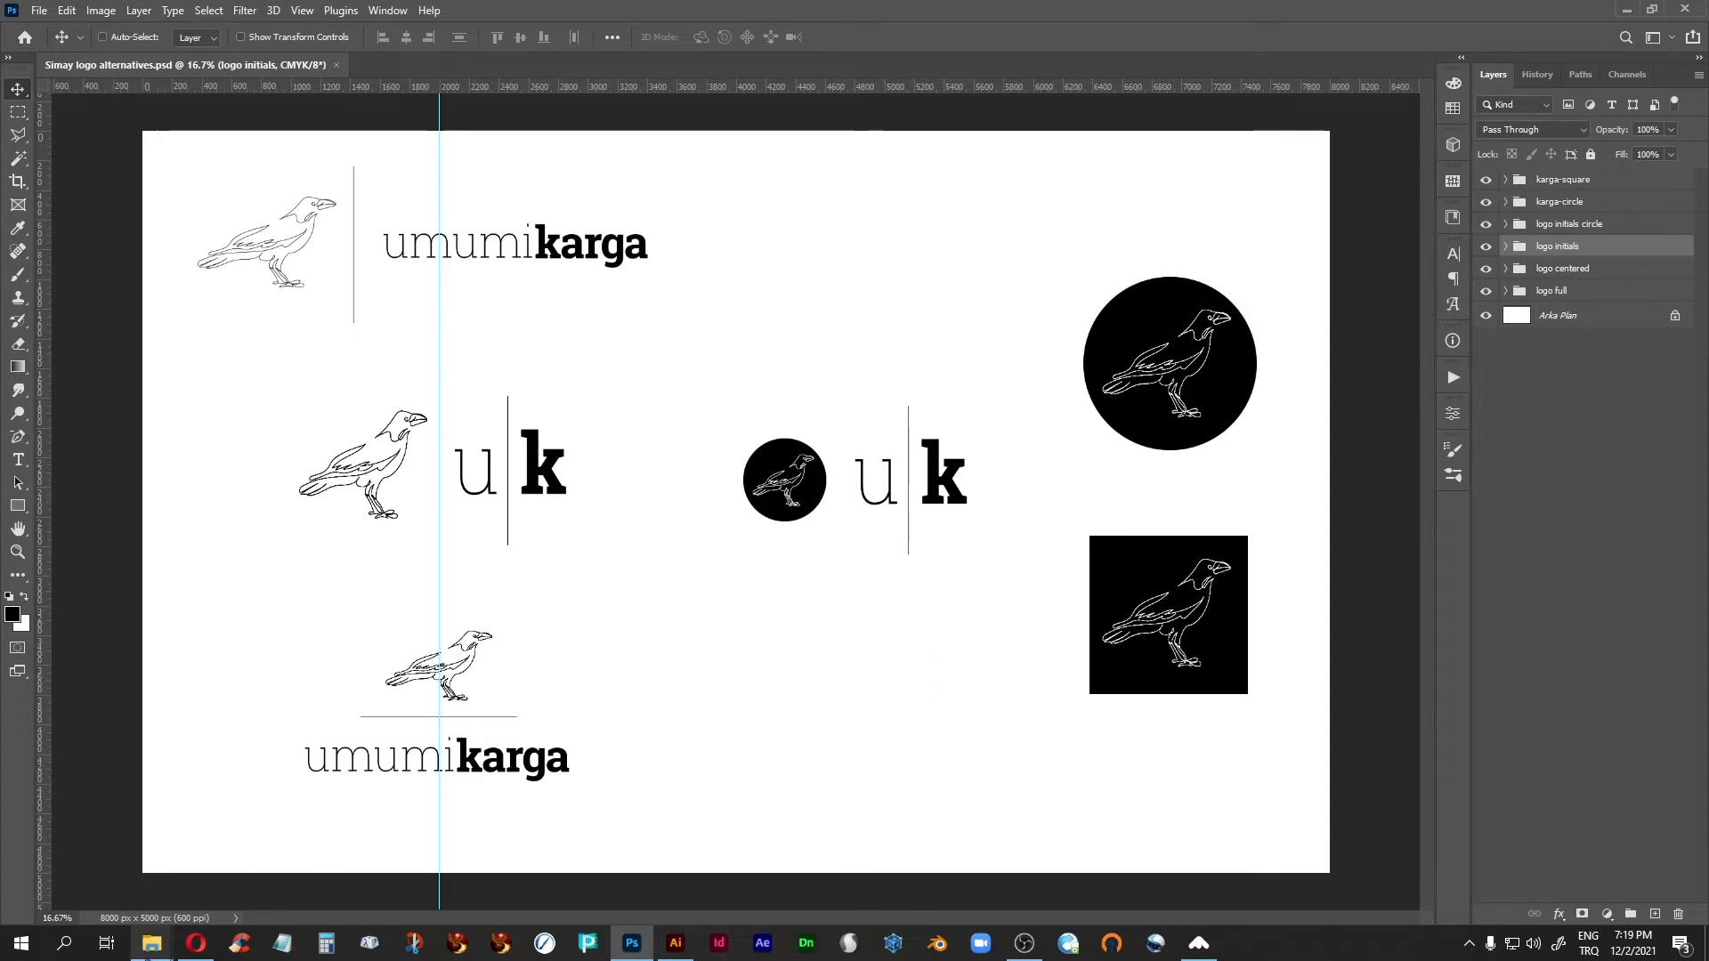
mouse_move(151, 943)
click(169, 861)
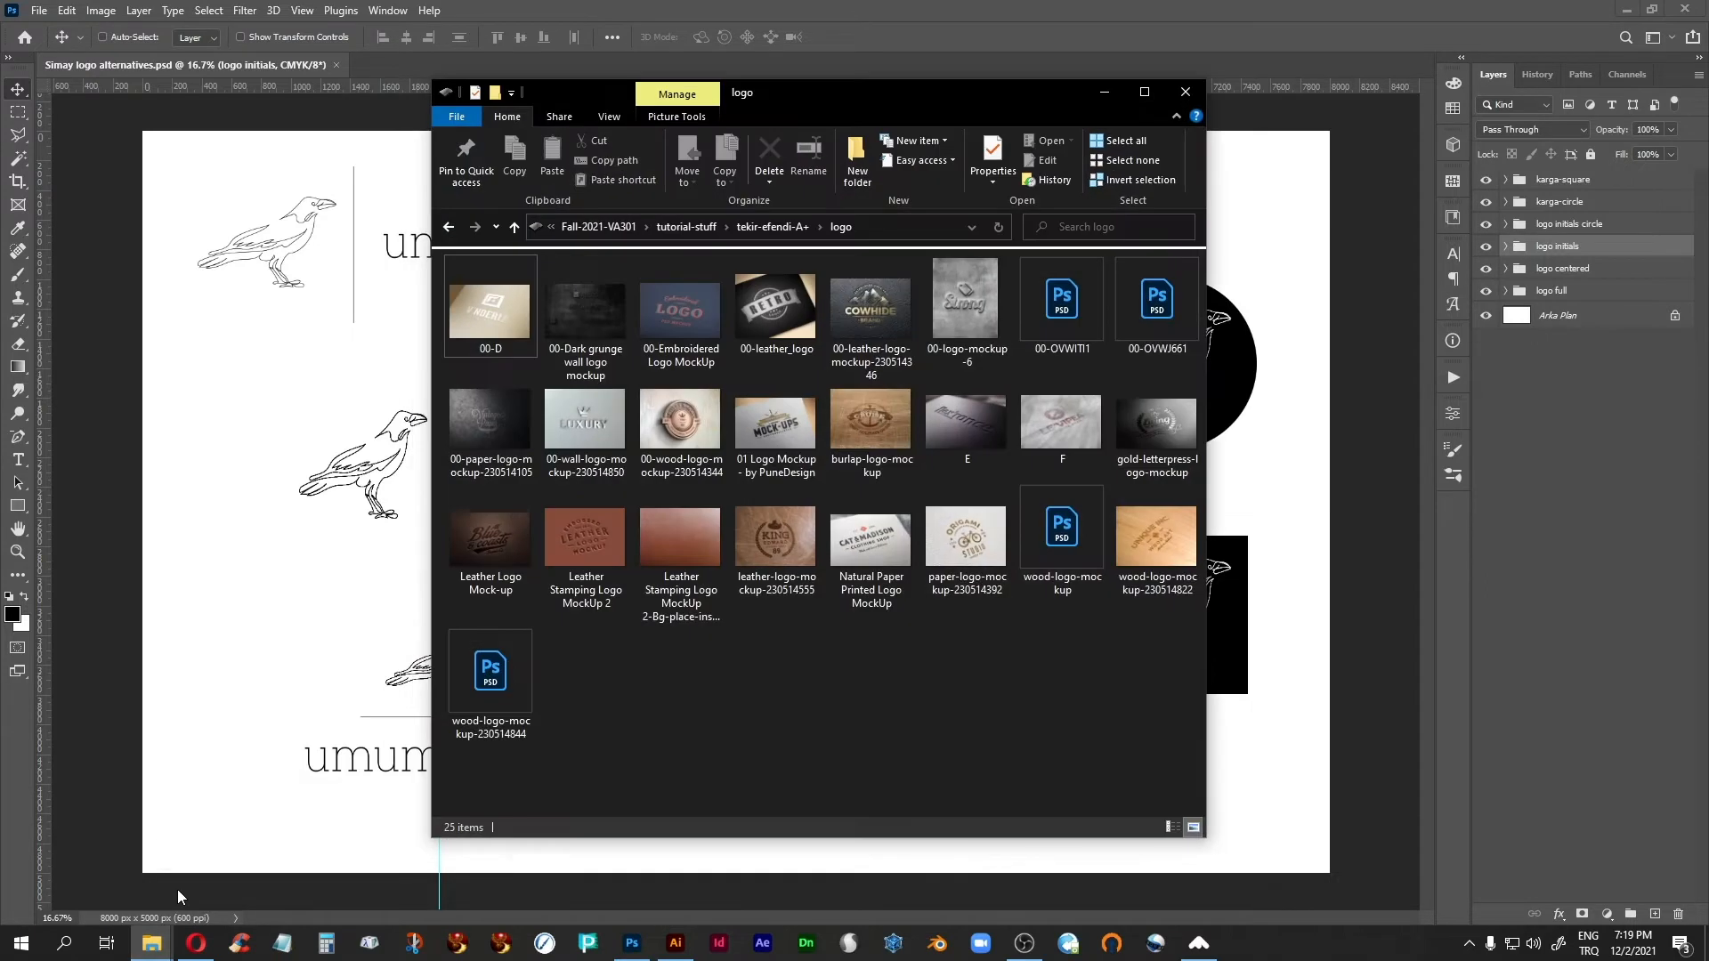
double_click(493, 302)
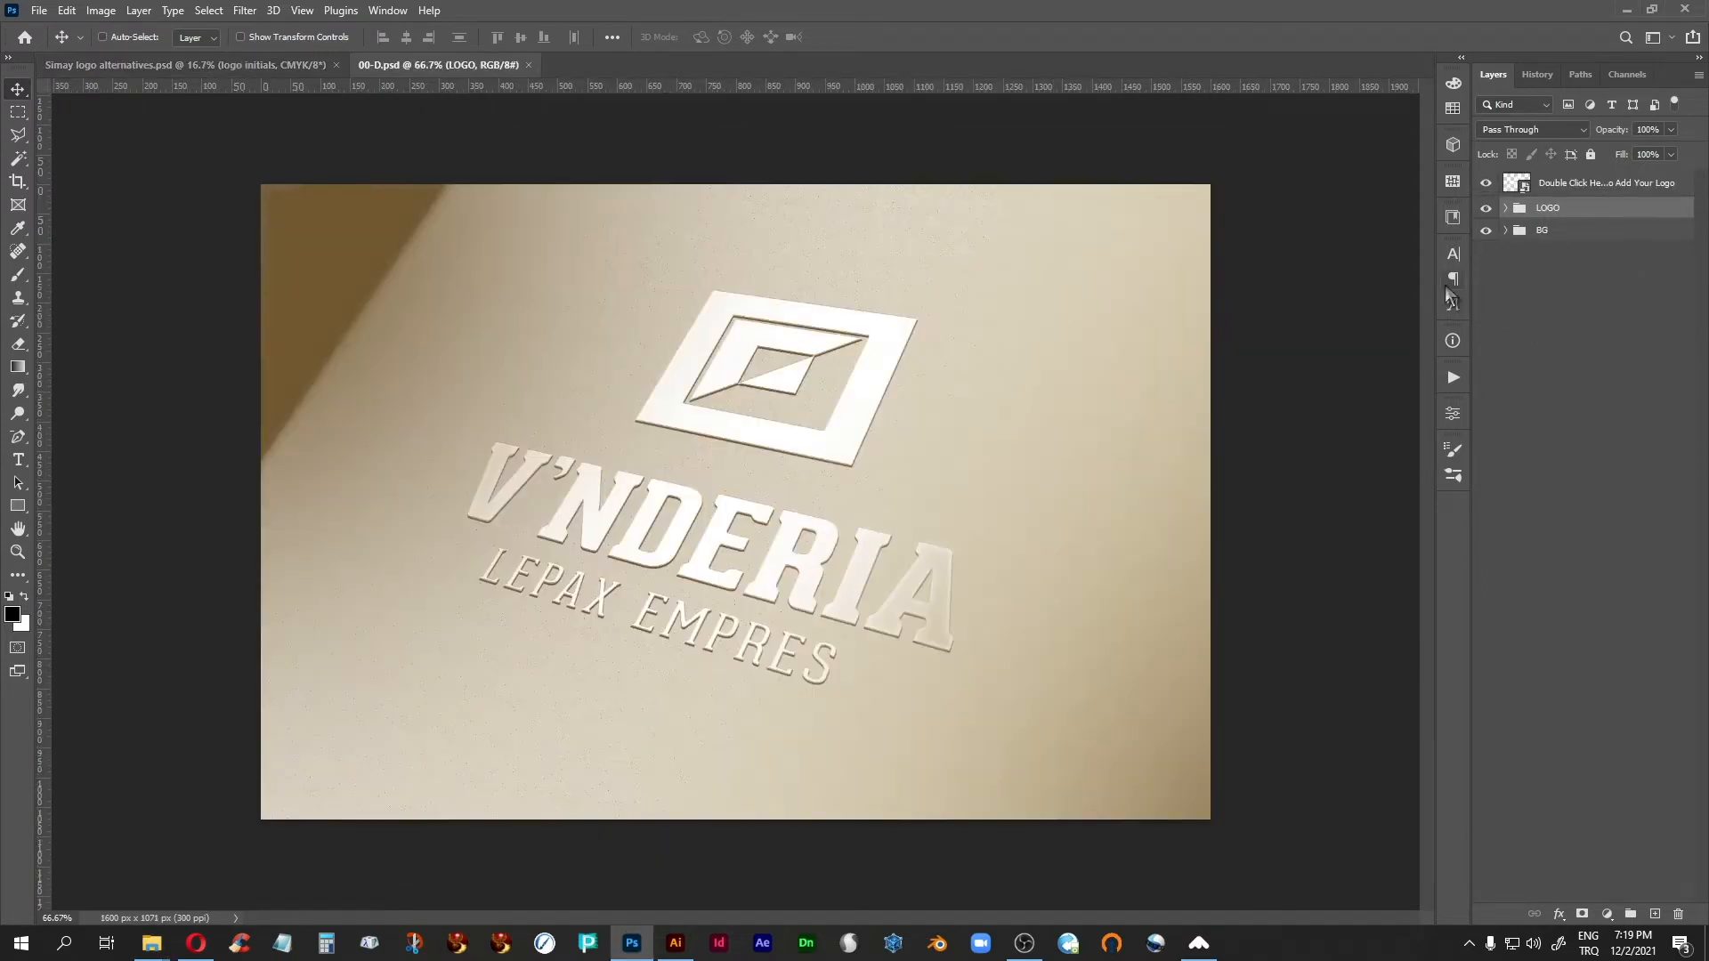
Step: Open the contents of the mockup's "Add Your Logo" smart object and hide the placeholder logo layer
double_click(1513, 184)
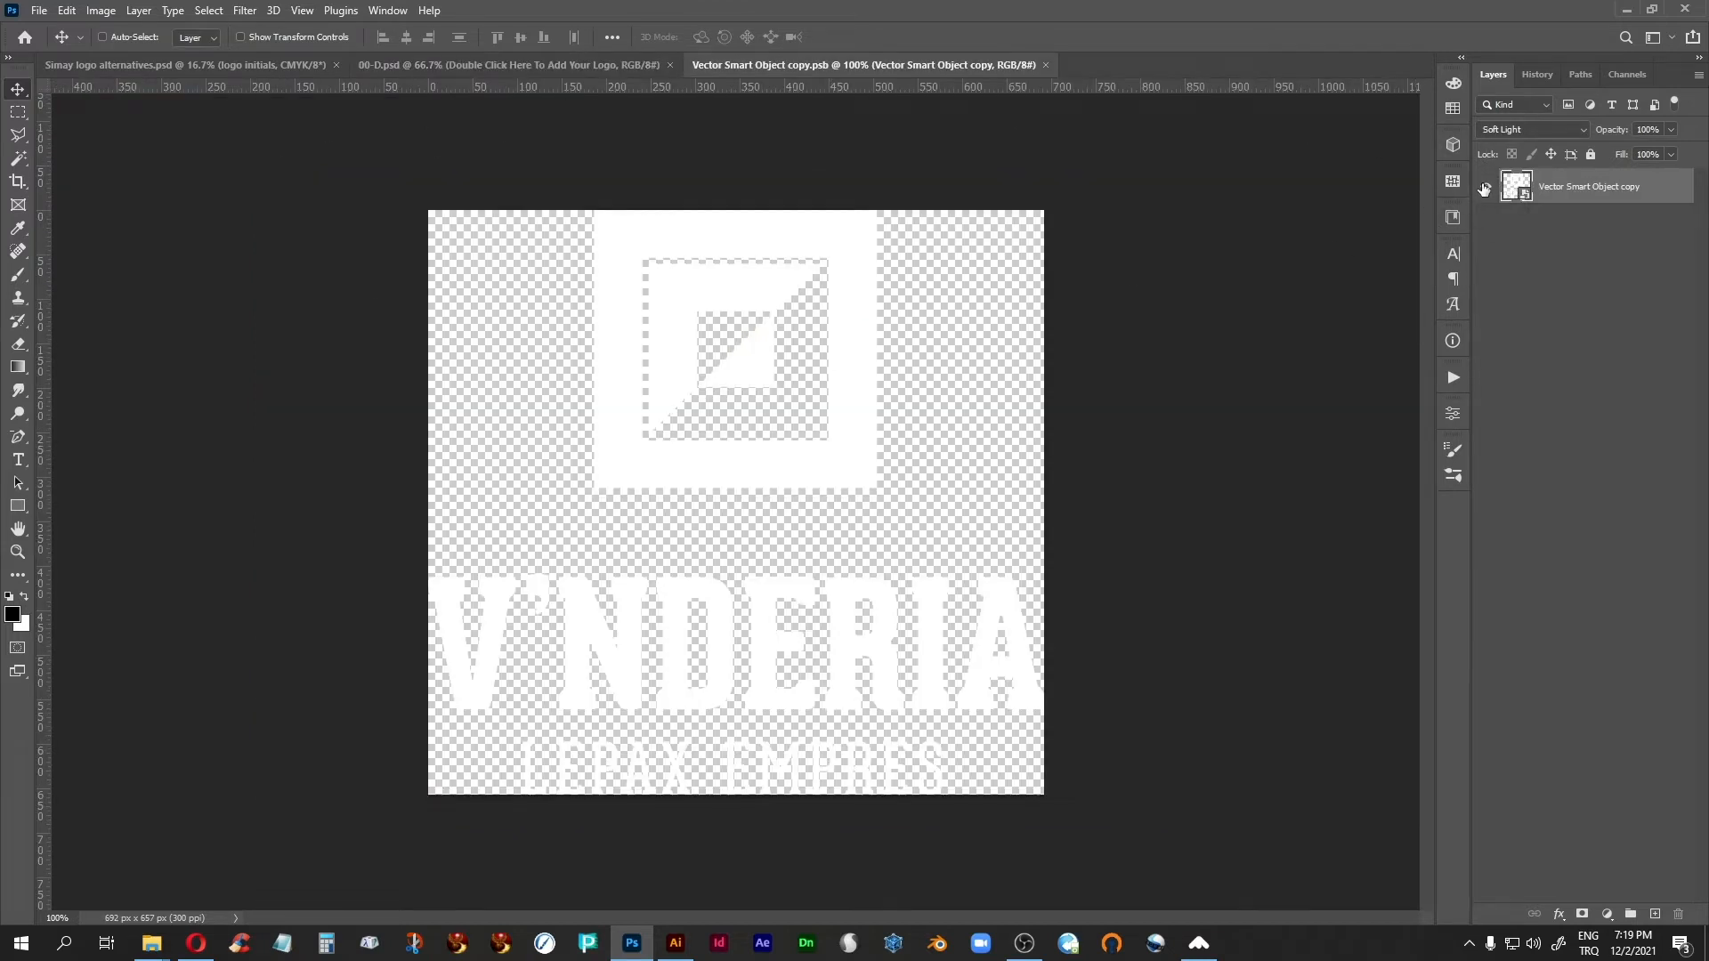
click(1484, 189)
Step: Arrange all open documents side by side and copy the logo initials group from the logo alternatives file into the smart object
click(396, 13)
mouse_move(445, 27)
click(669, 46)
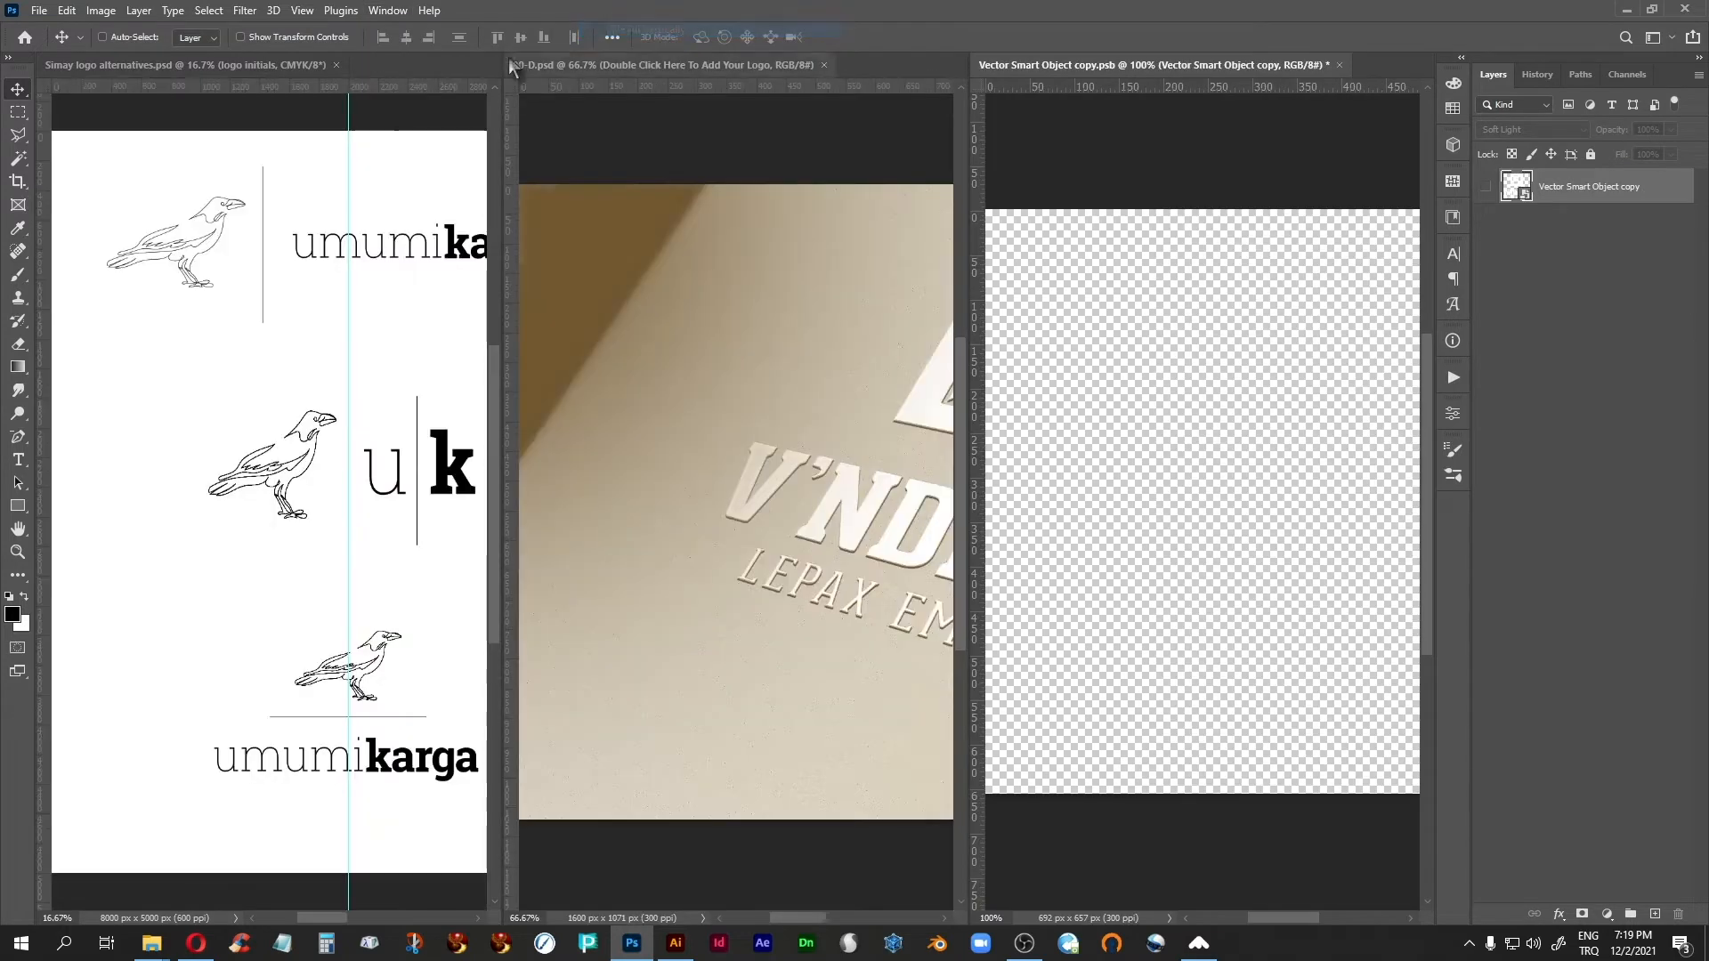
click(153, 66)
drag(1556, 250, 1255, 481)
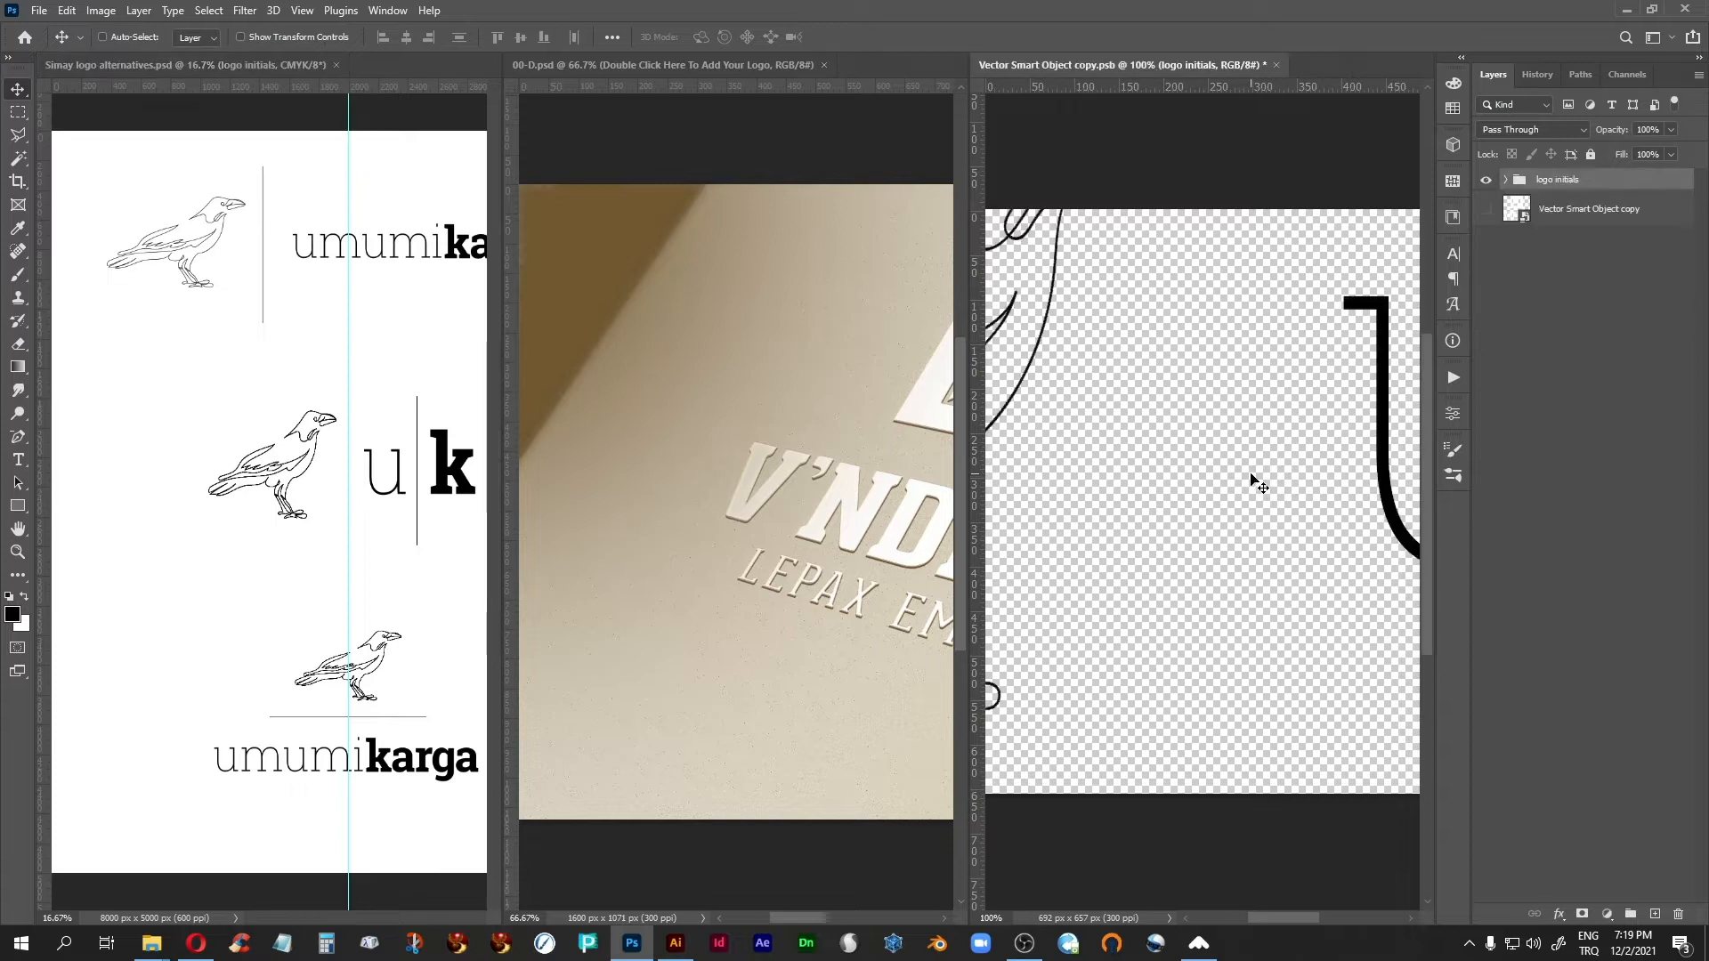
Step: Scale the logo initials group proportionally to about 36% and position it so the whole logo fits inside the smart object canvas
key(f)
key(ctrl+minus)
key(ctrl+minus)
key(ctrl+minus)
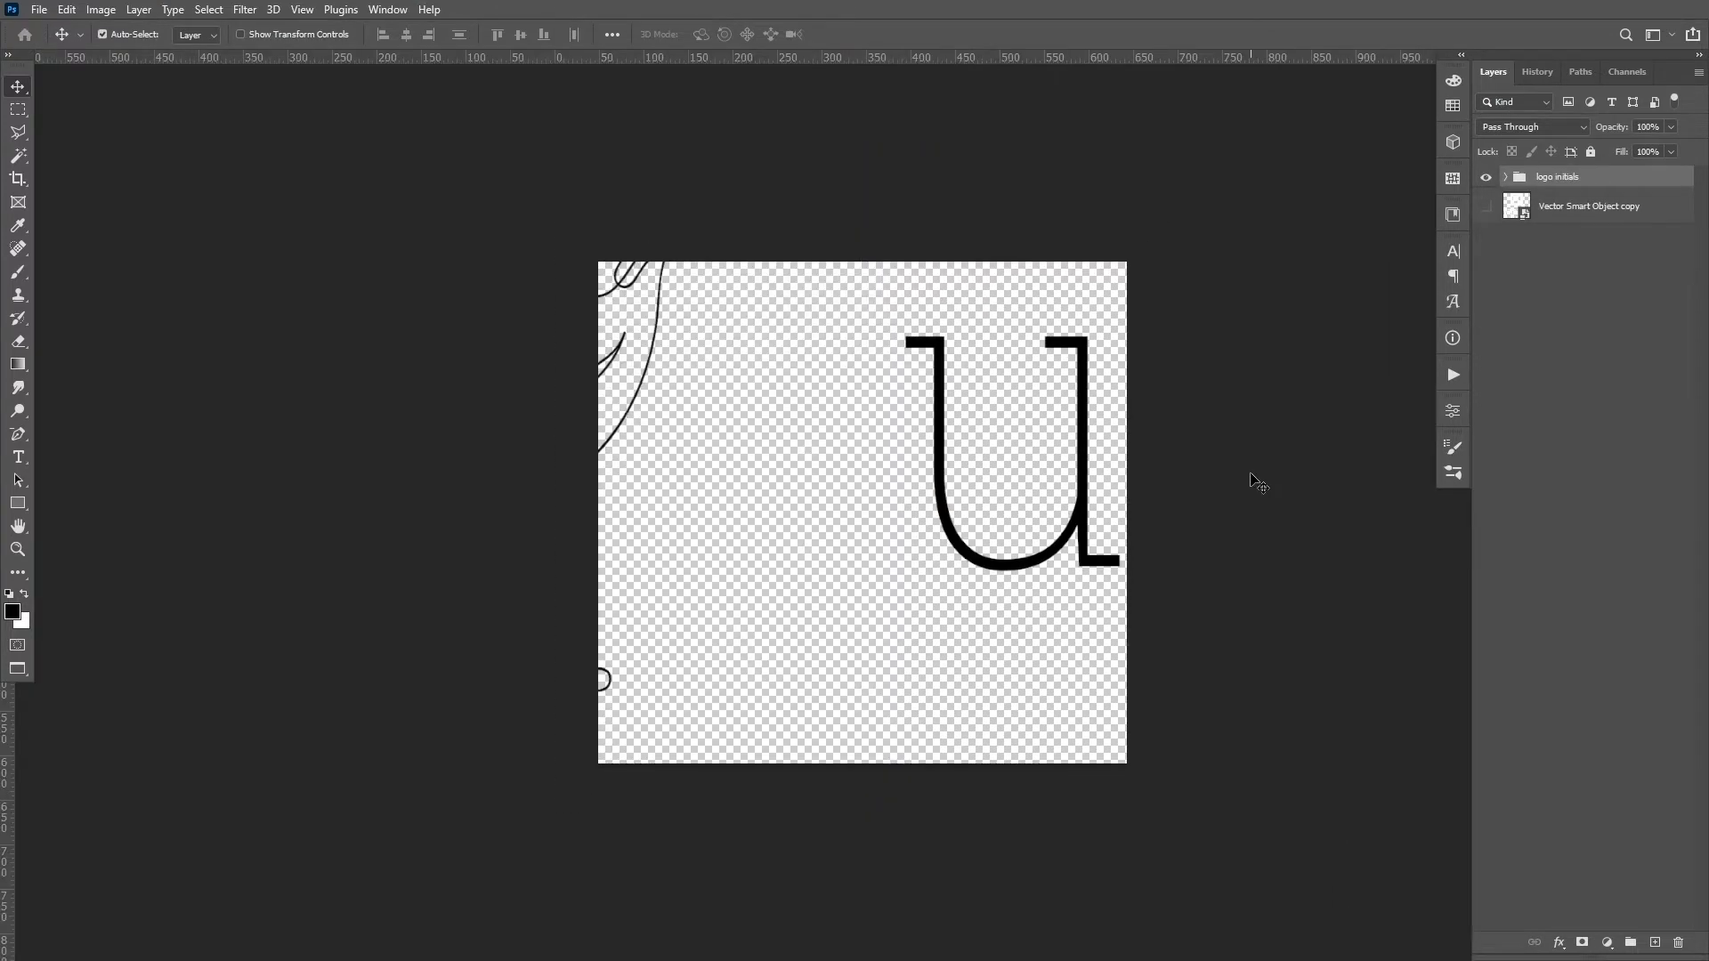
key(ctrl+t)
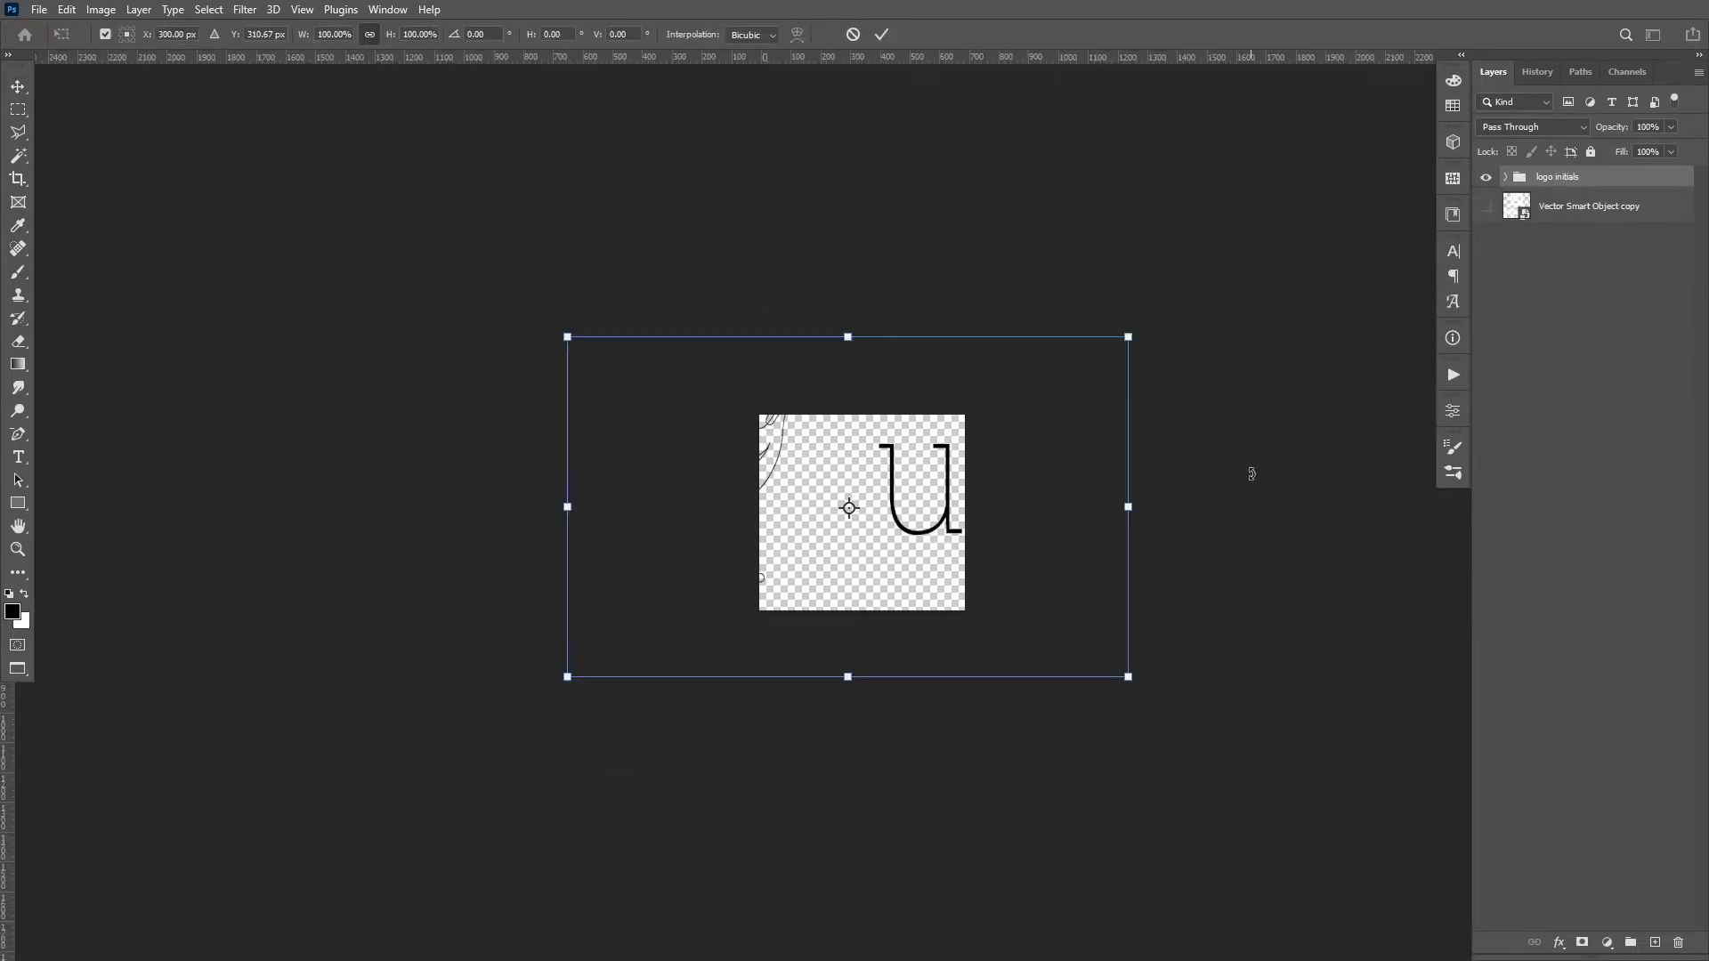
drag(566, 336, 774, 427)
drag(935, 564, 957, 591)
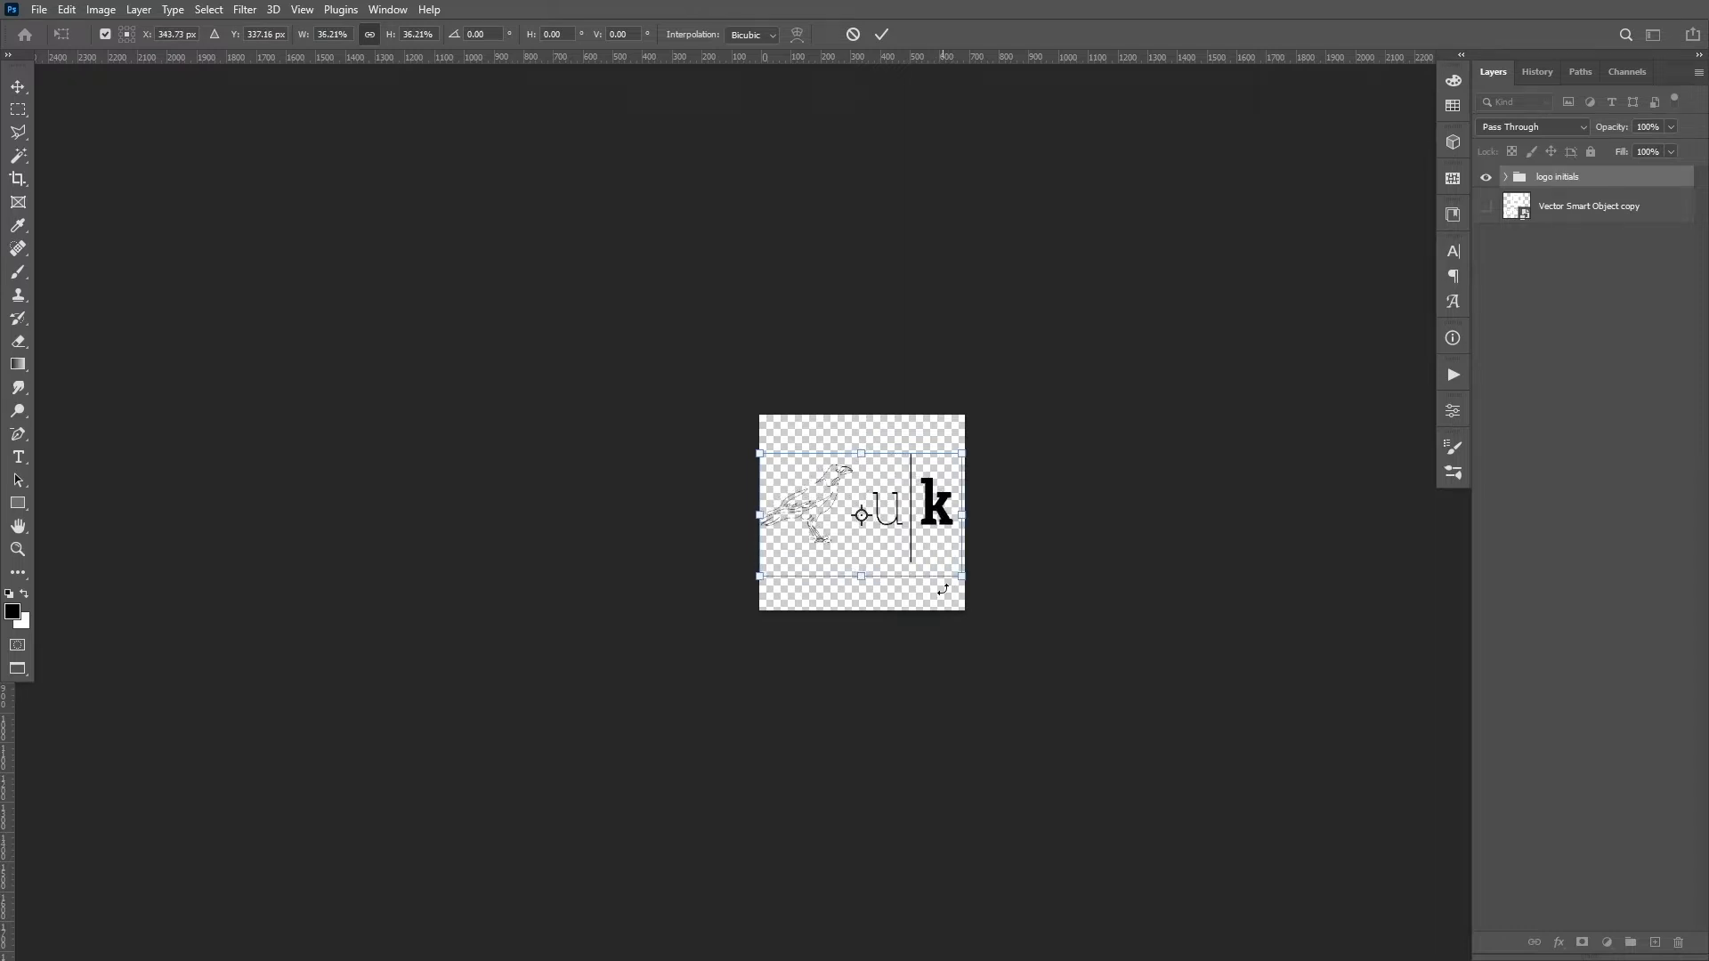
key(Return)
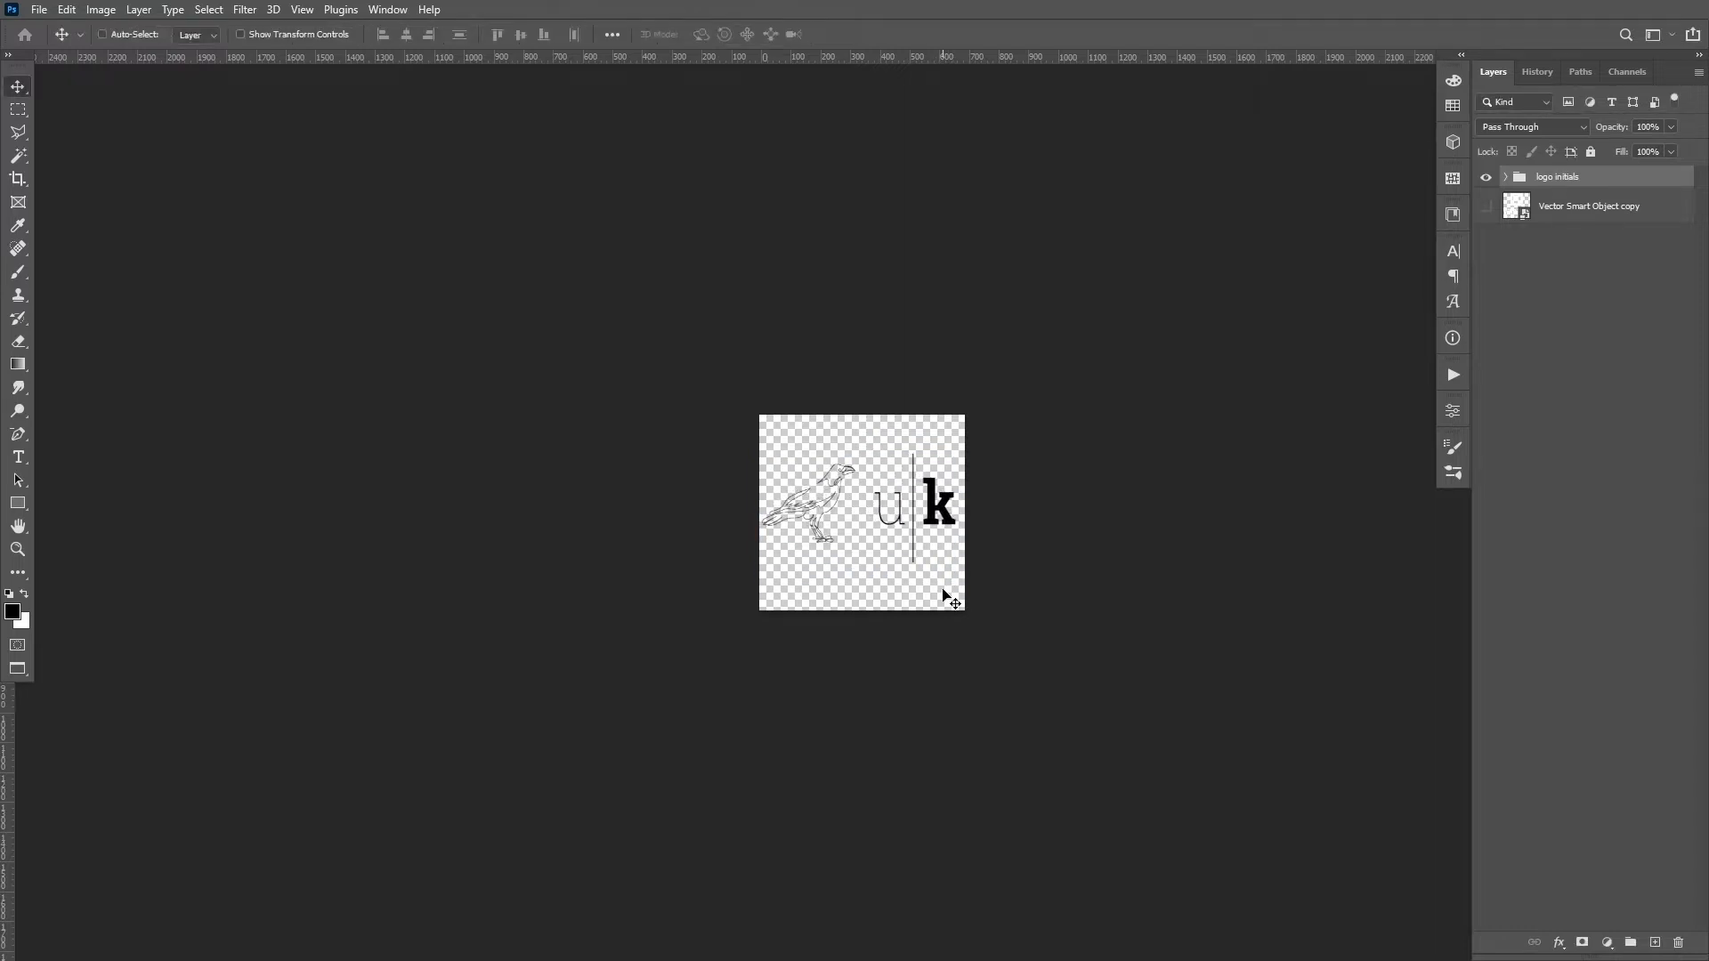
Step: Save the smart object's contents and show the updated 00-D mockup by itself in a full-screen view
key(f)
key(f)
key(f)
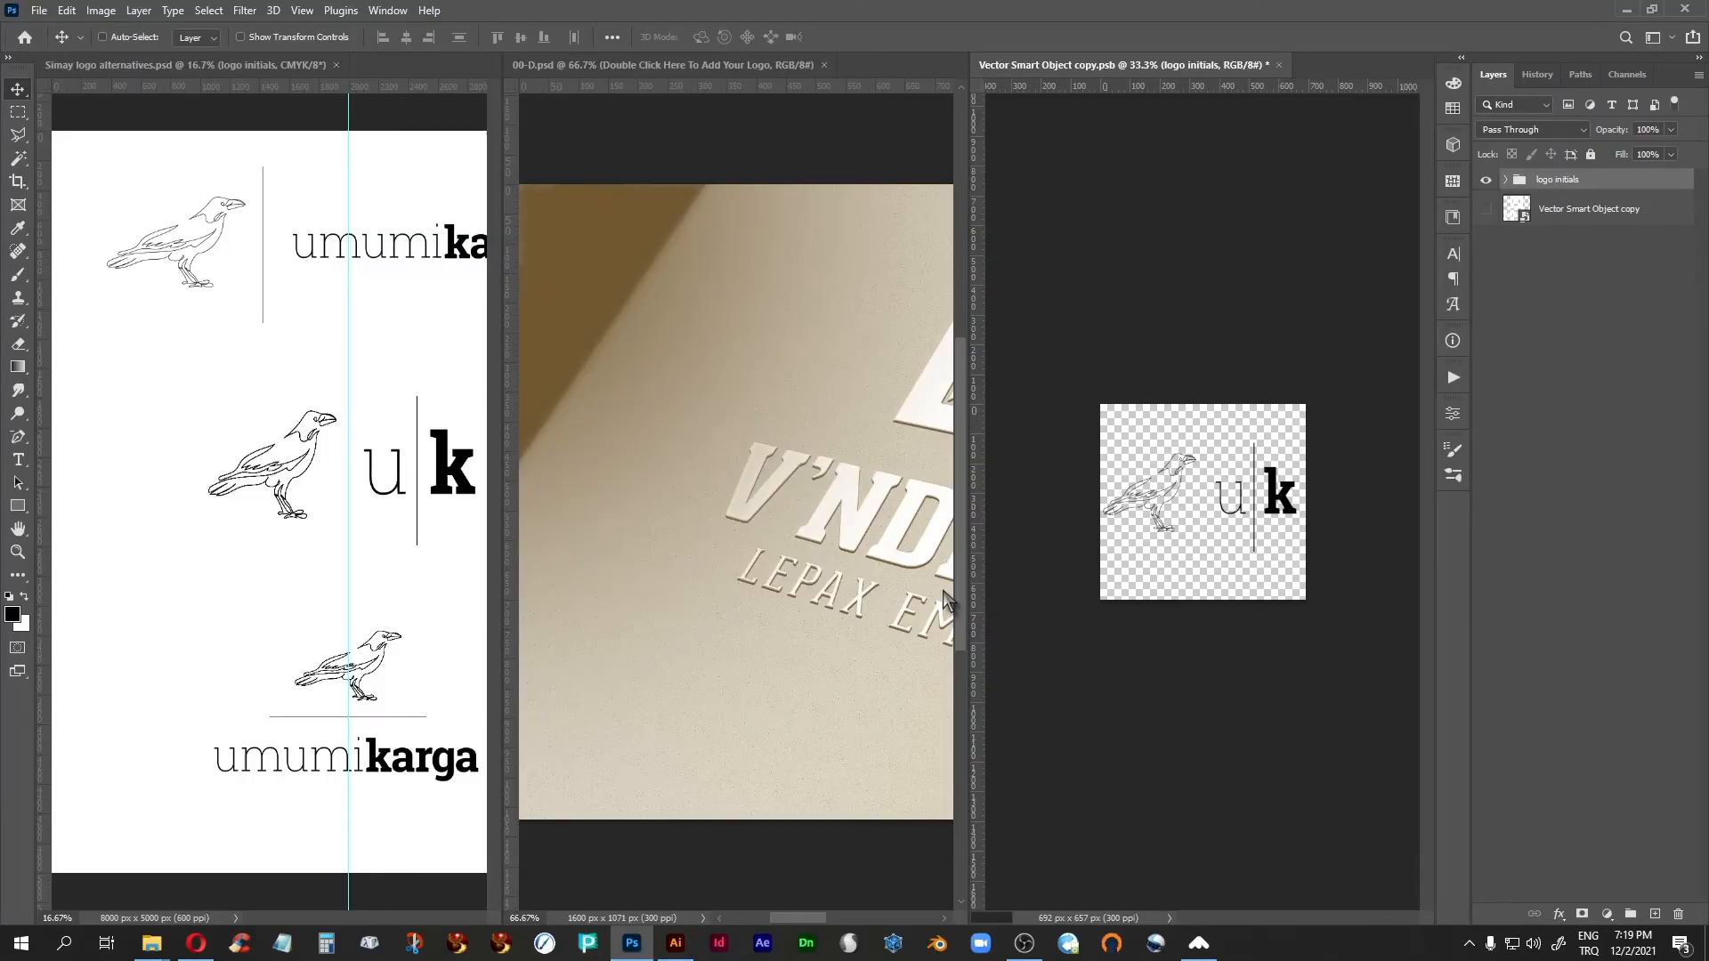
key(ctrl+s)
click(703, 116)
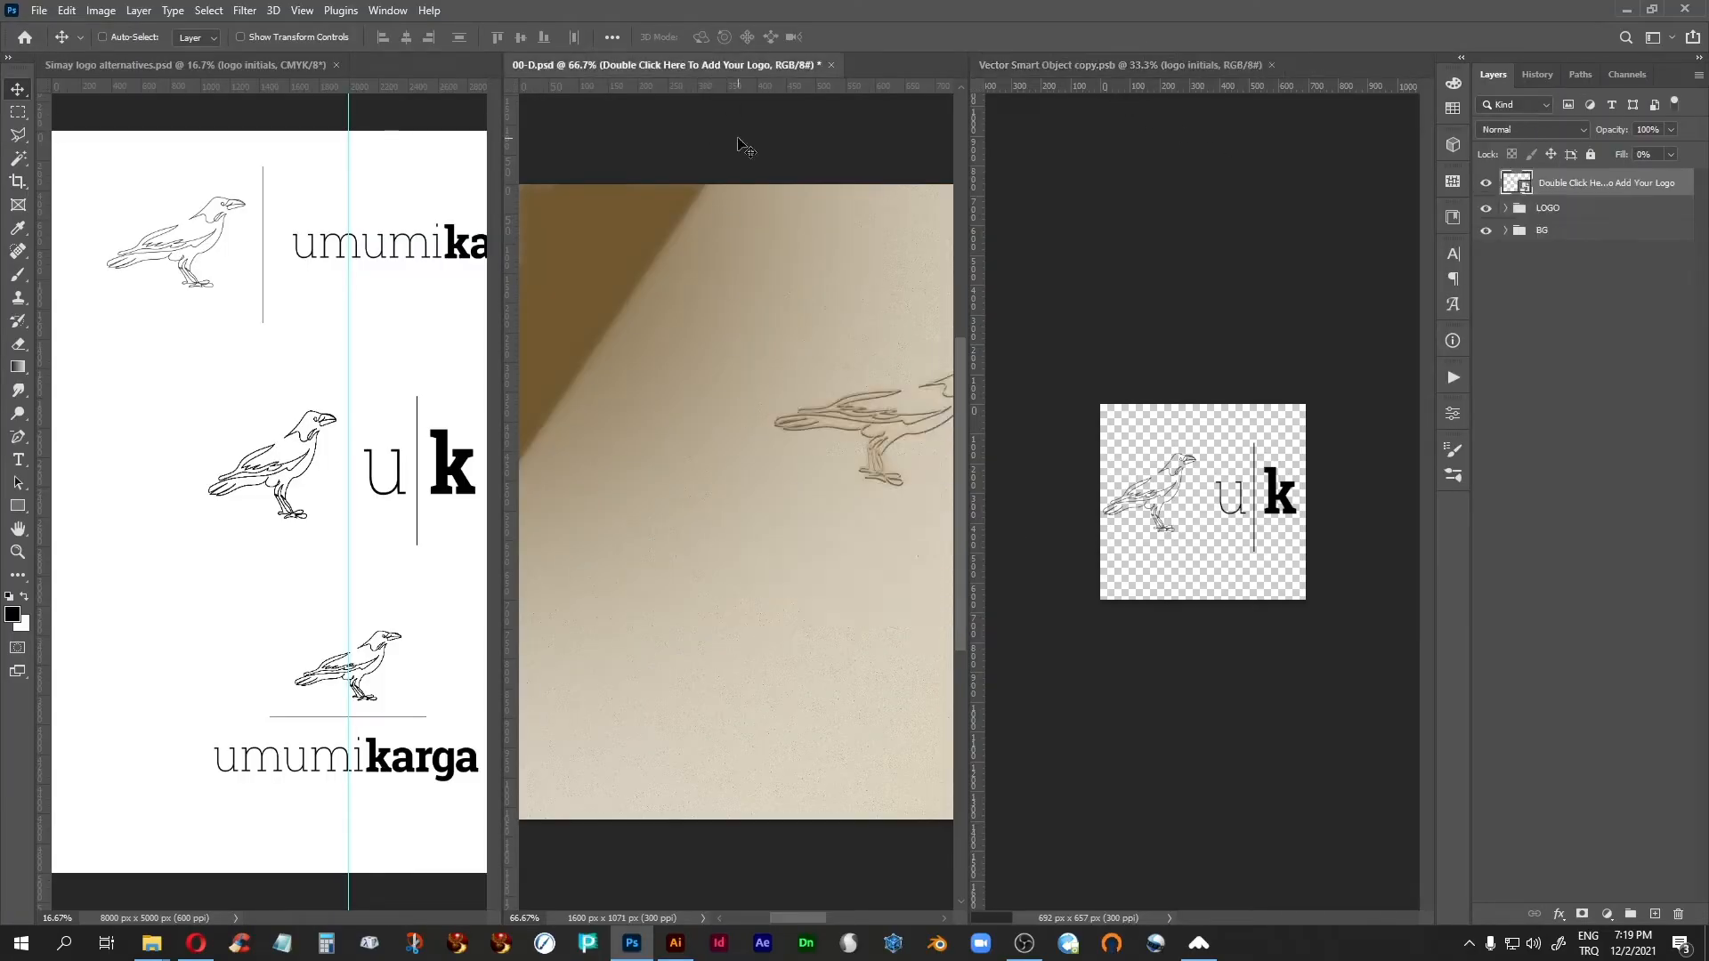
drag(849, 436, 627, 513)
drag(745, 636, 724, 564)
key(f)
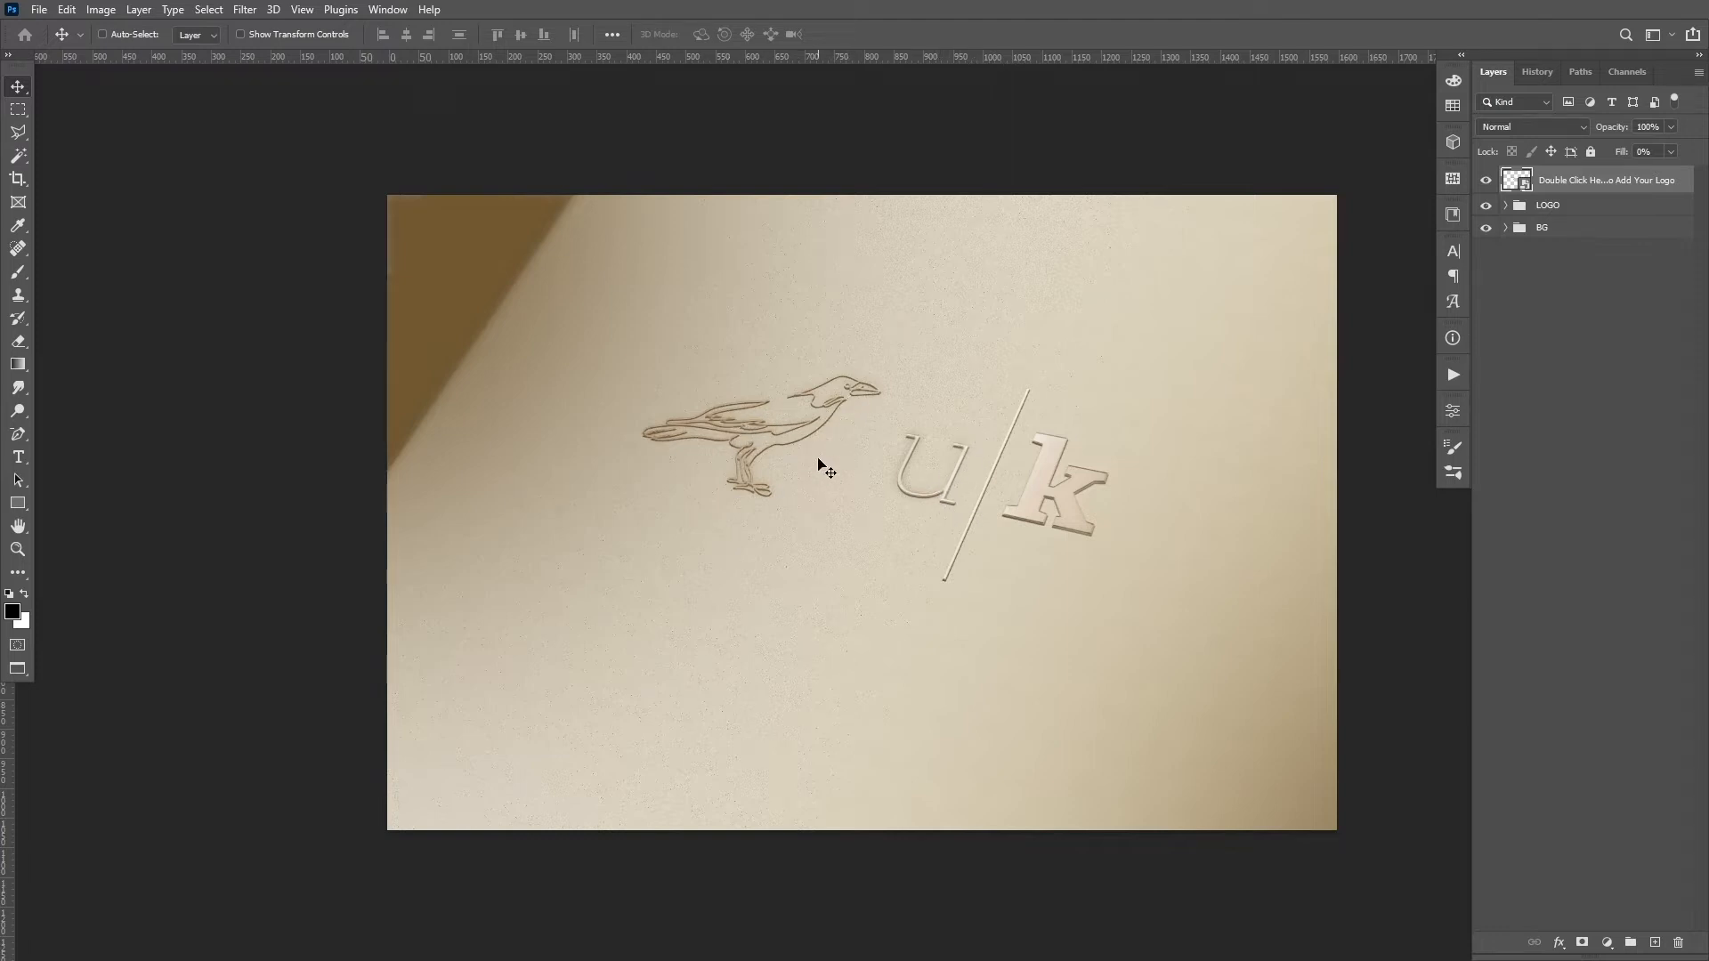
Step: Set the stroke size of the crow layer in the smart object's logo initials group to 2 px
key(f)
key(f)
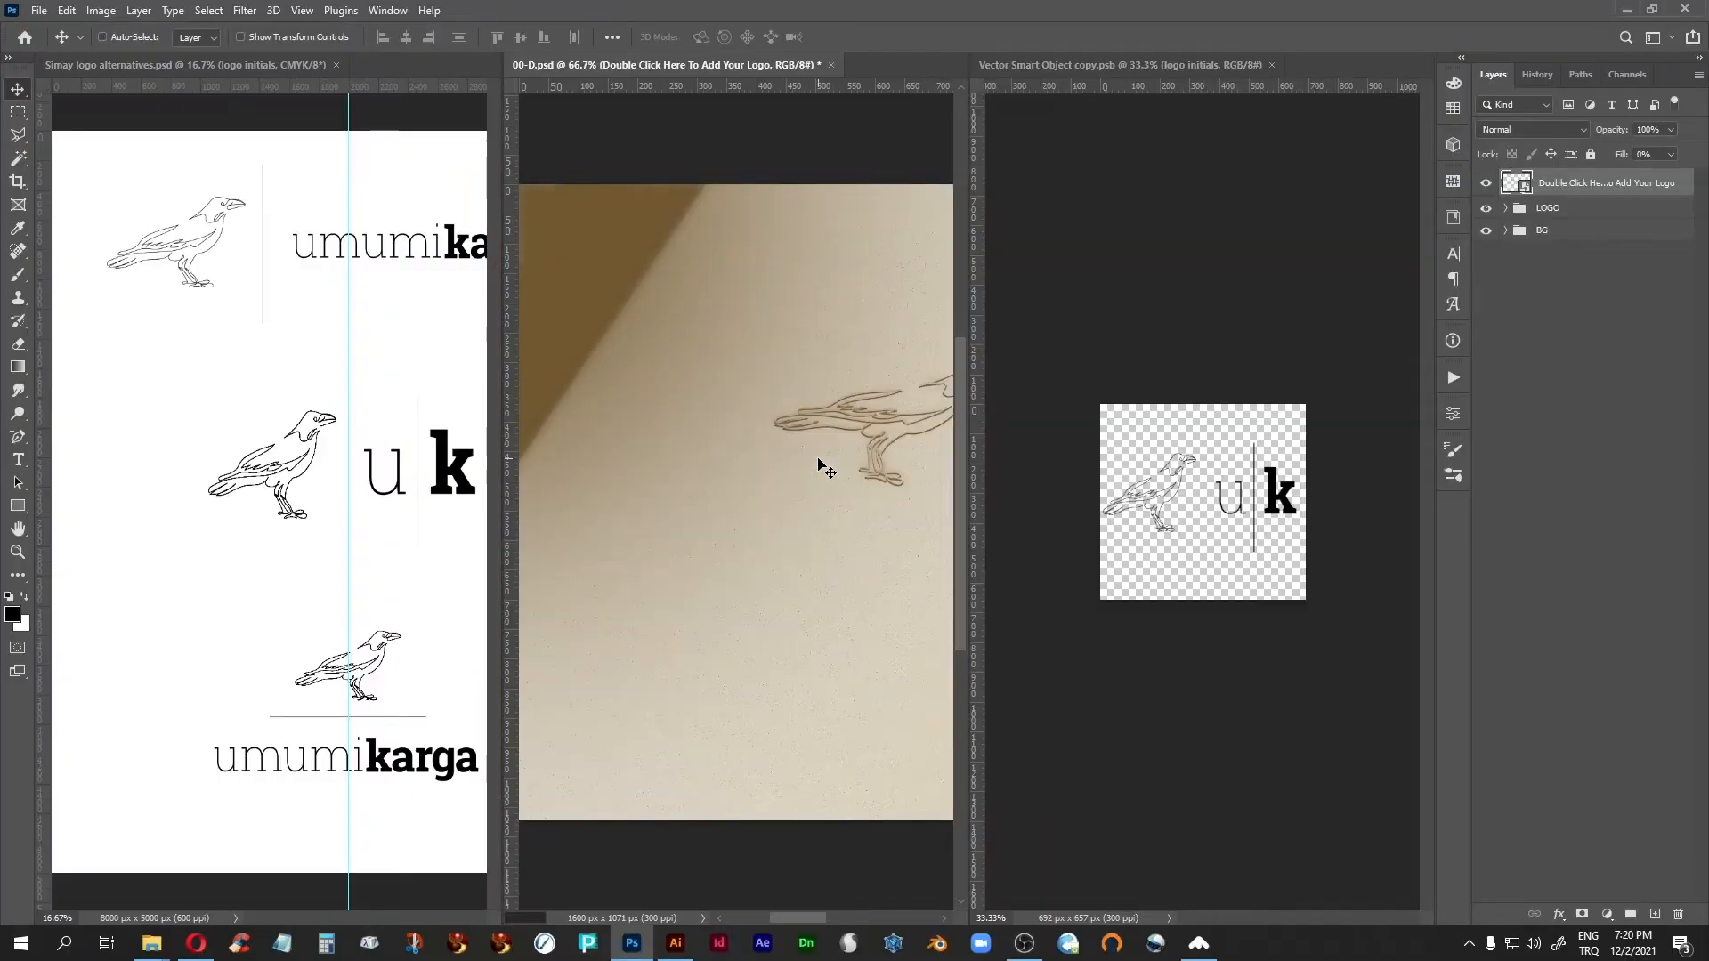
click(1184, 150)
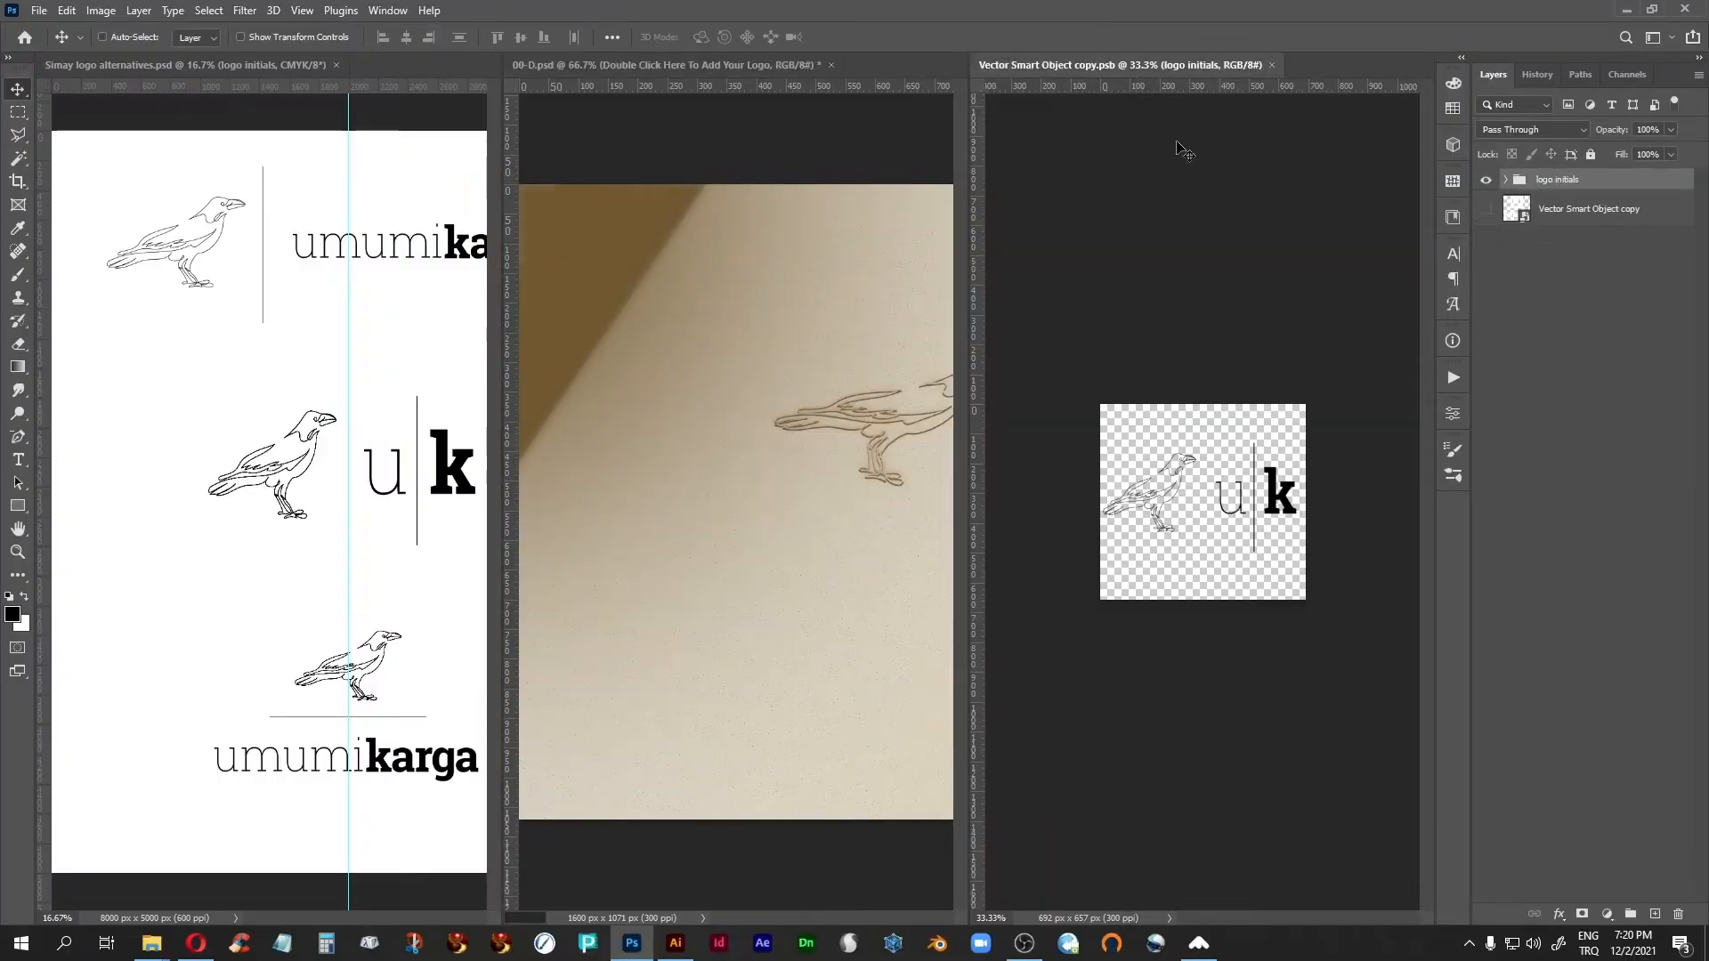
click(1506, 180)
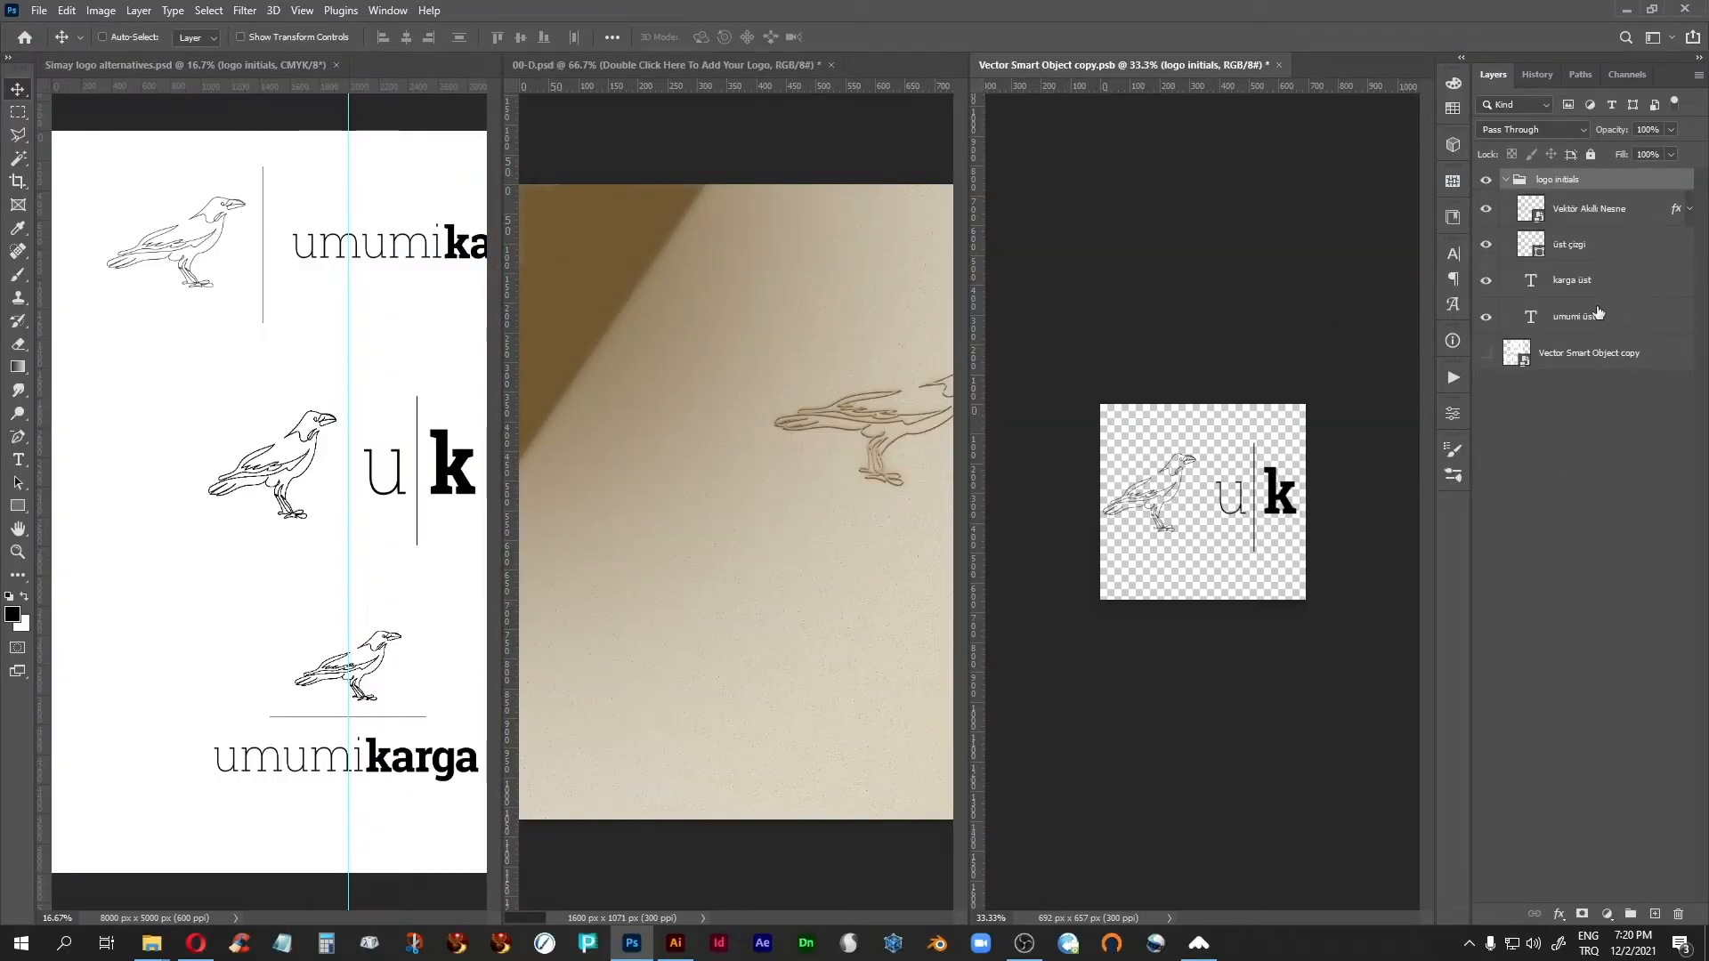
click(1690, 210)
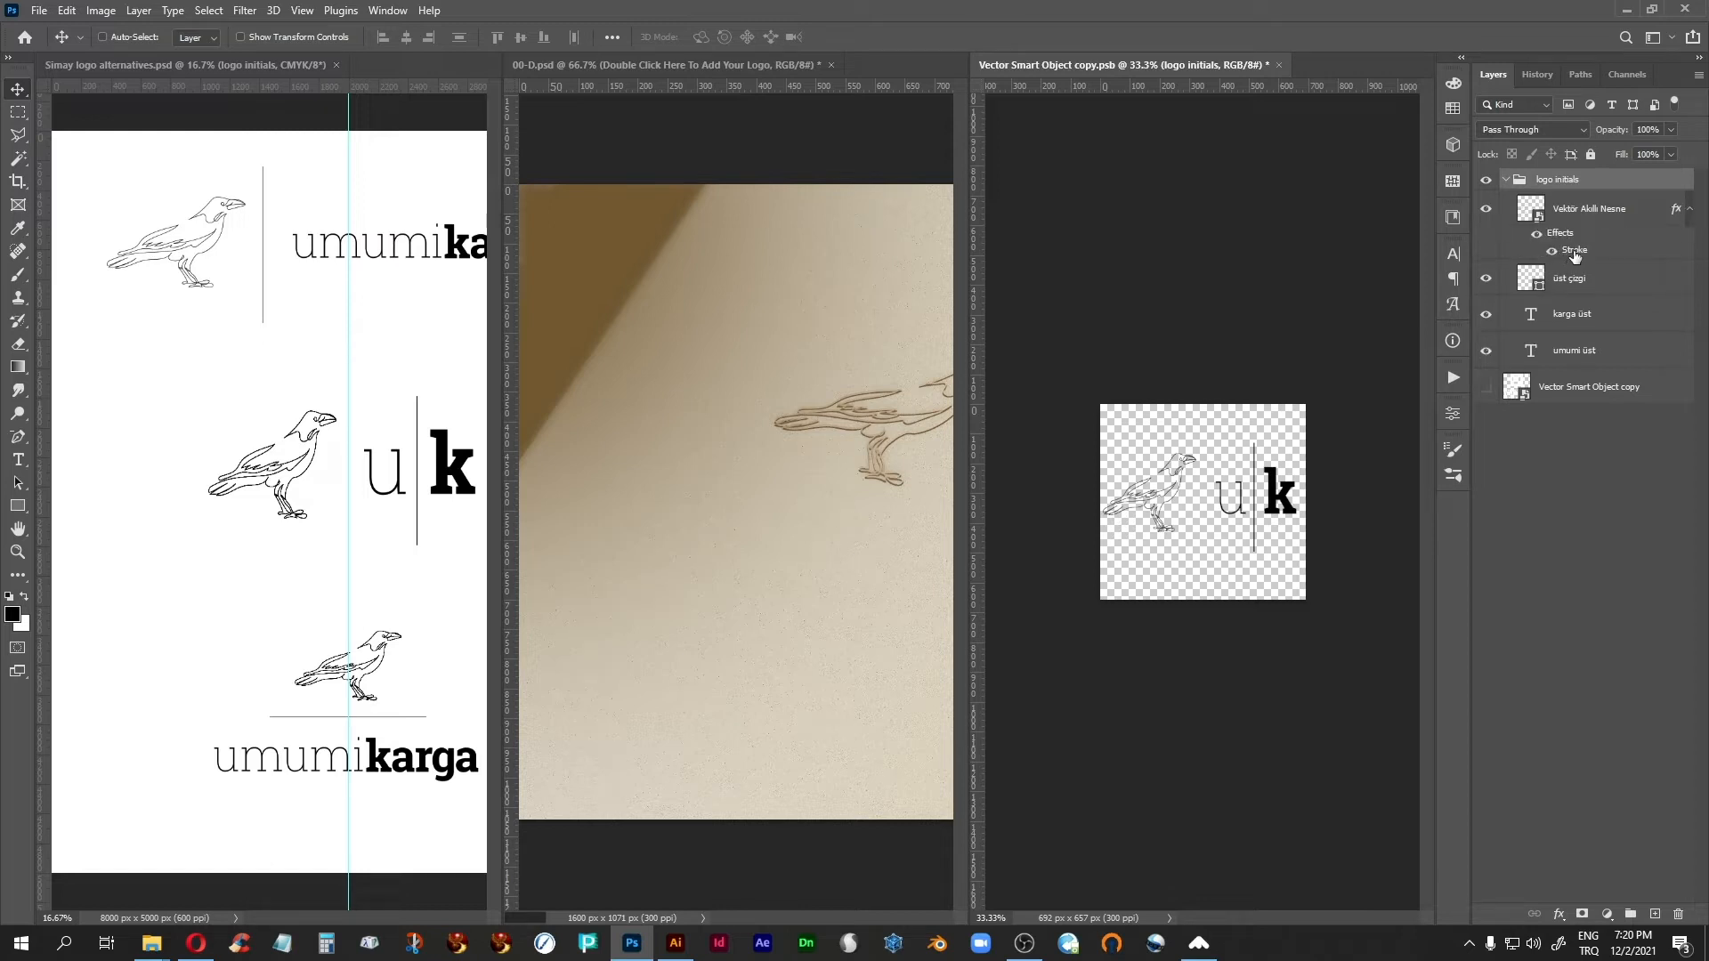
double_click(1574, 252)
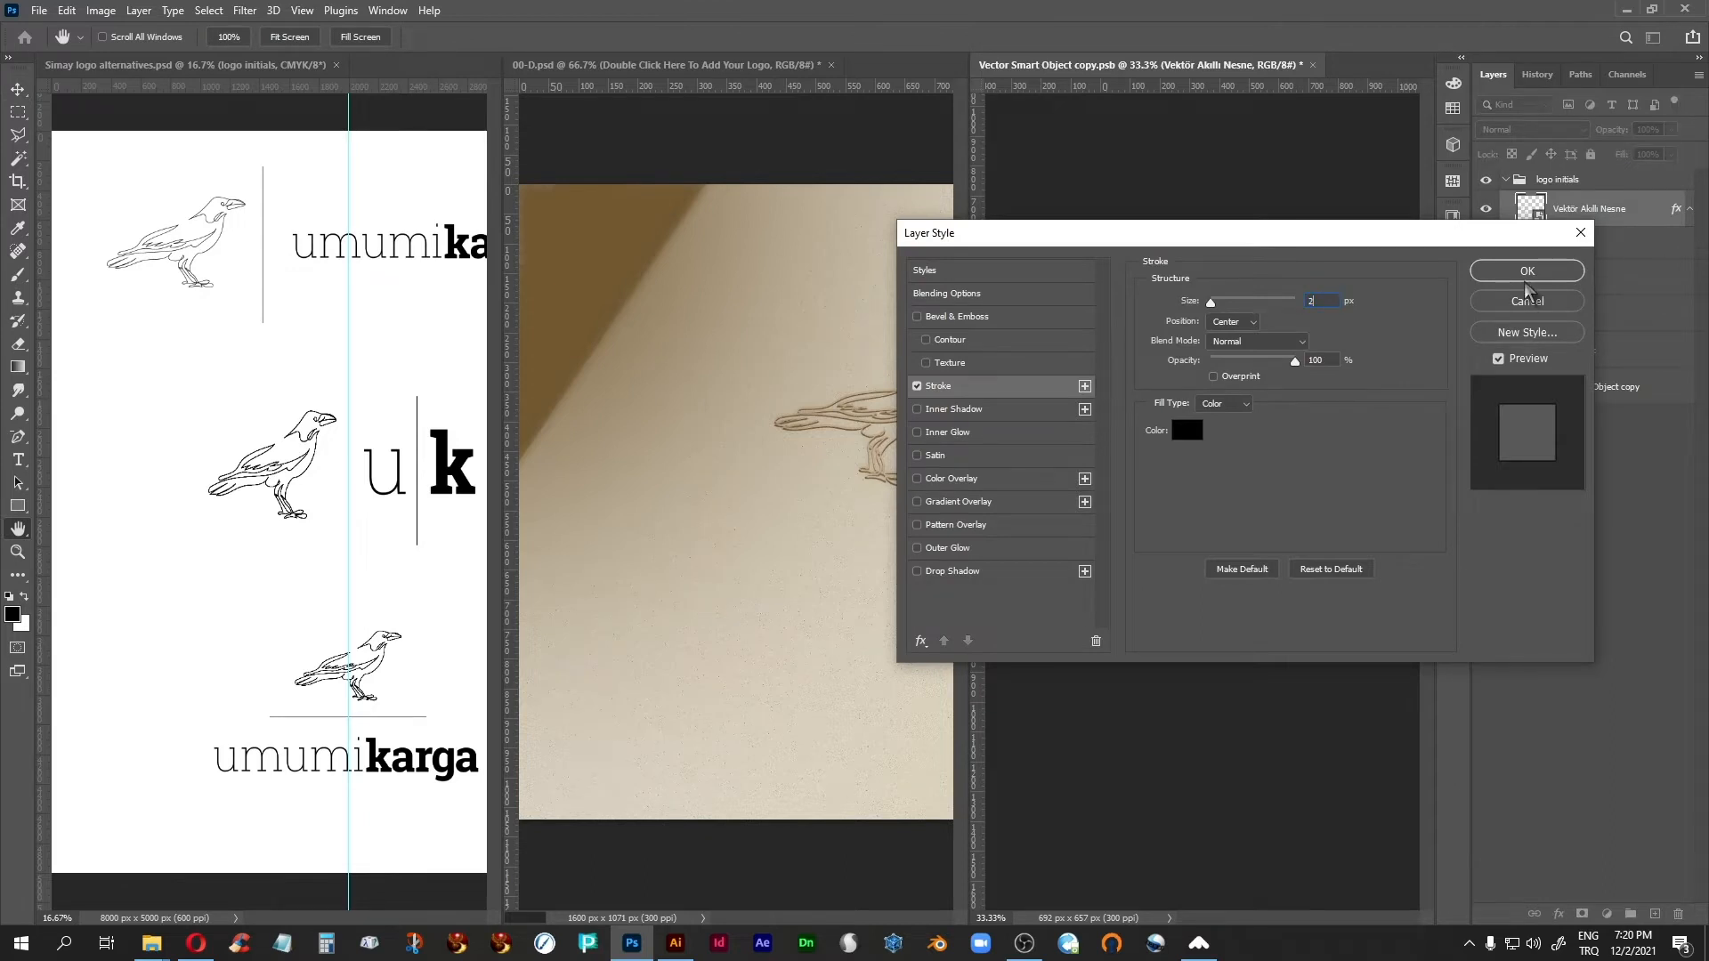
click(1532, 306)
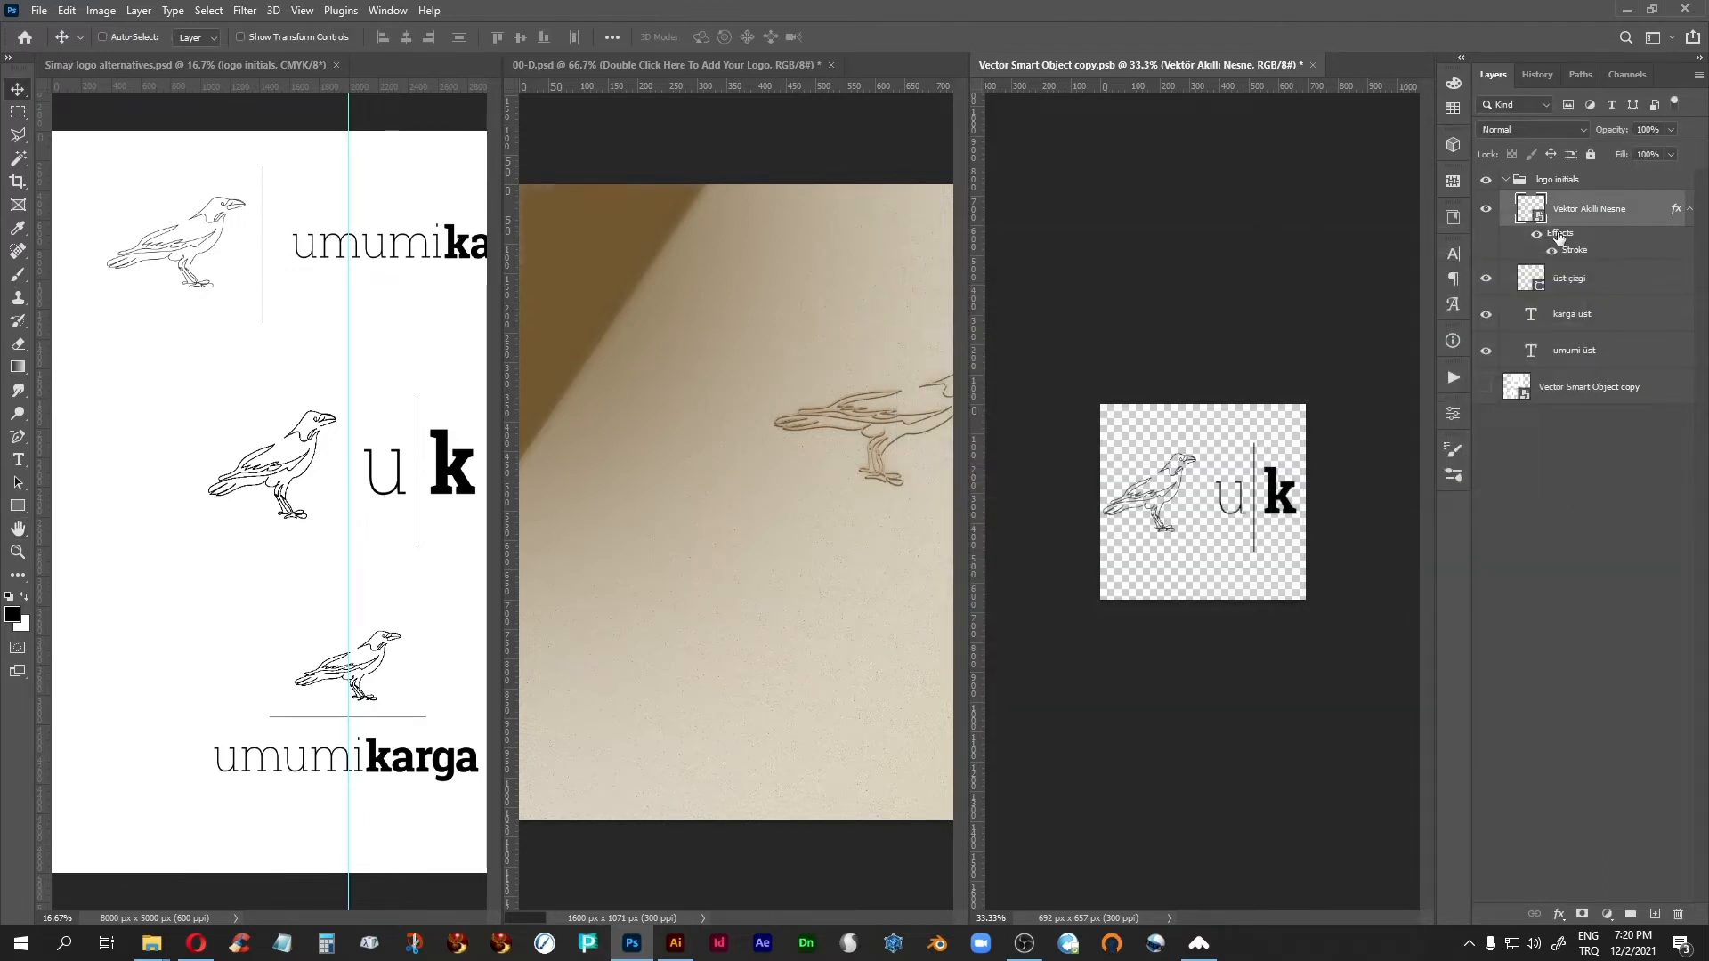
Step: Save the smart object with the edited crow stroke and display the refreshed 00-D mockup full screen
key(ctrl+s)
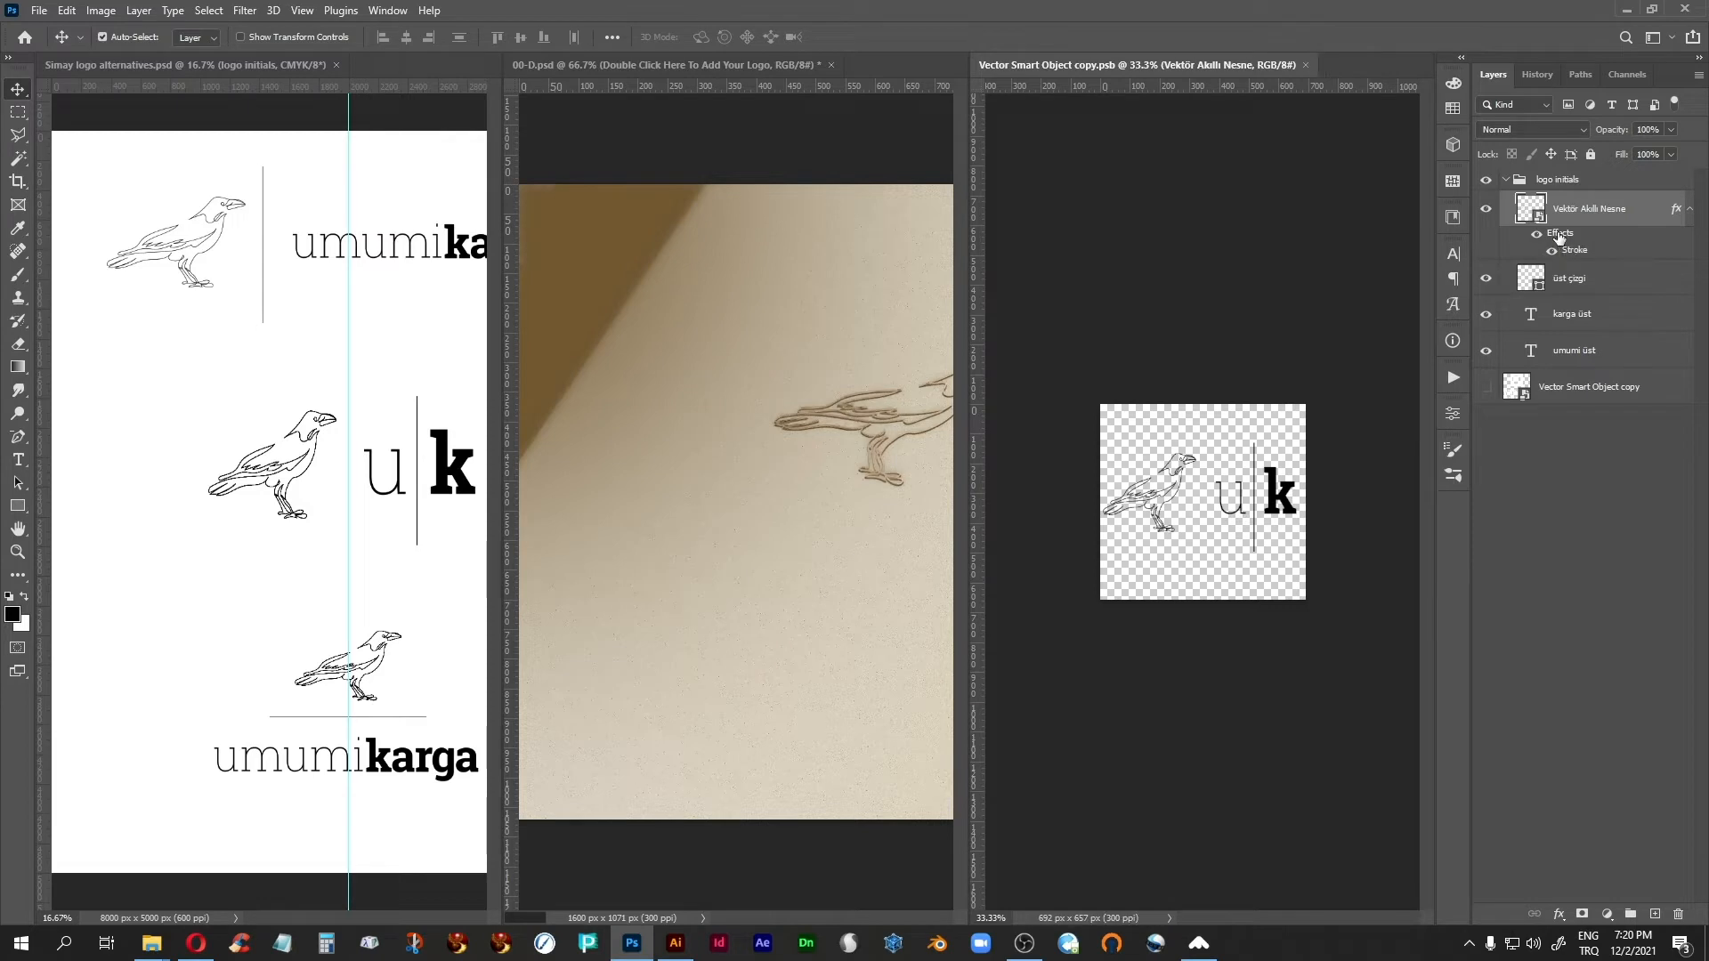
click(694, 64)
drag(847, 485, 637, 525)
key(f)
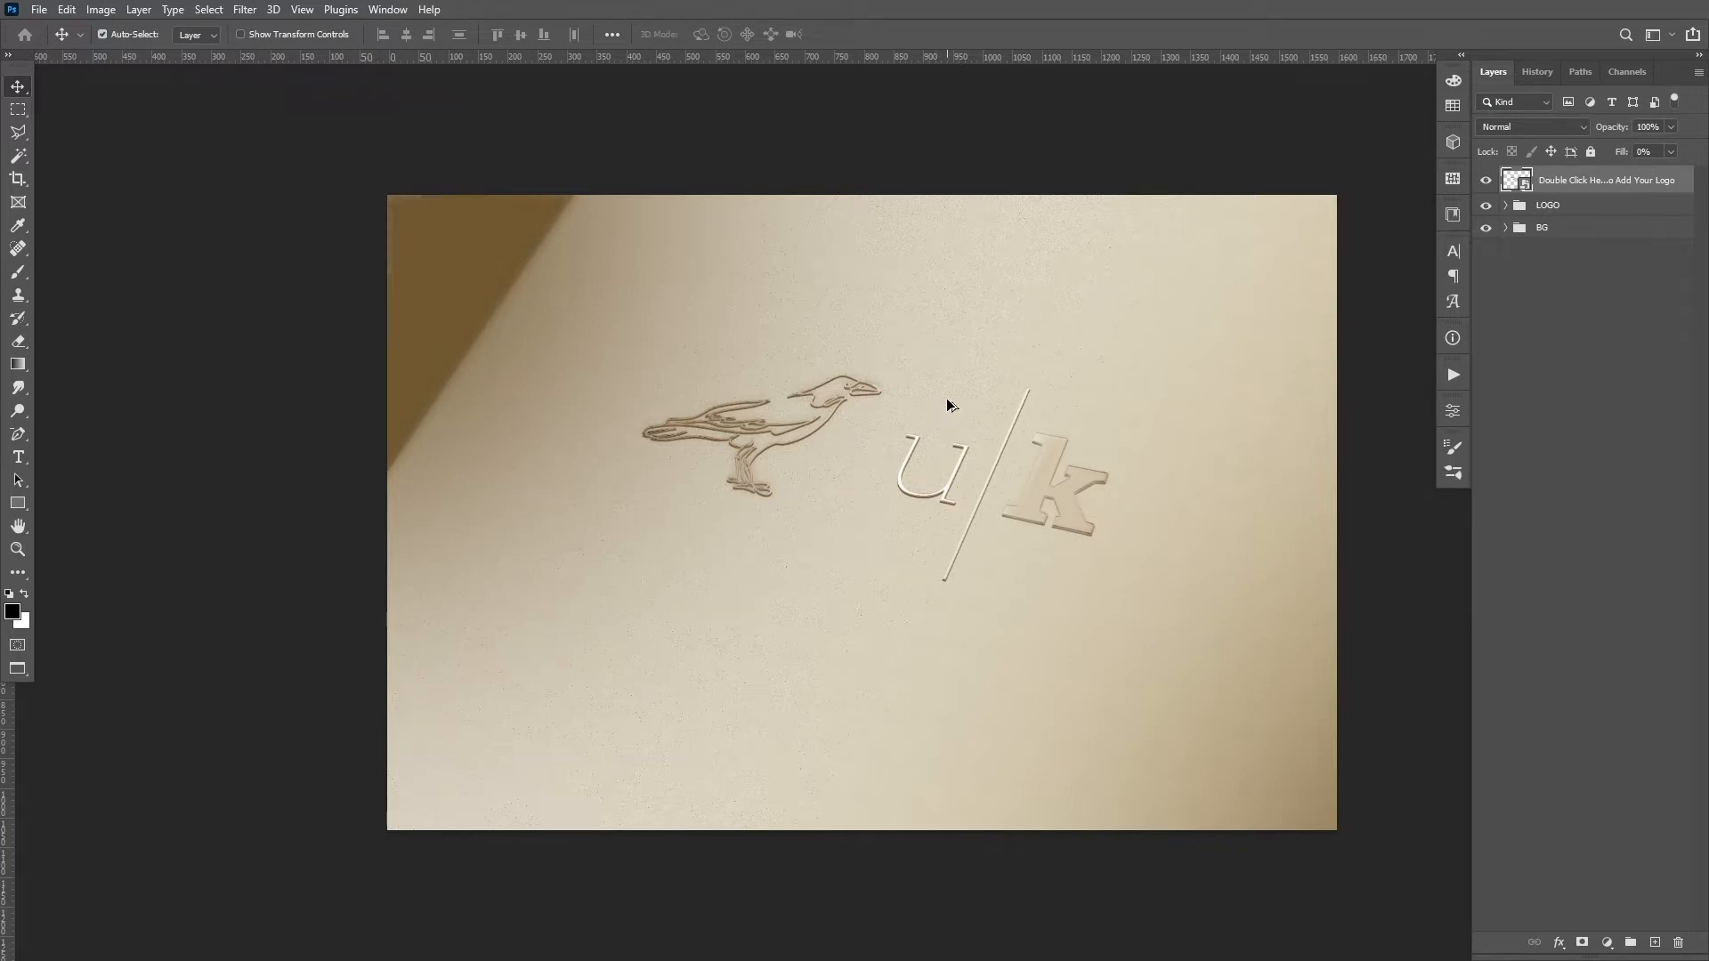
Step: Crop the 00-D mockup to a tighter landscape frame around the logo, removing the dark corner, and start saving it as a separate file
key(ctrl+plus)
drag(926, 534, 754, 552)
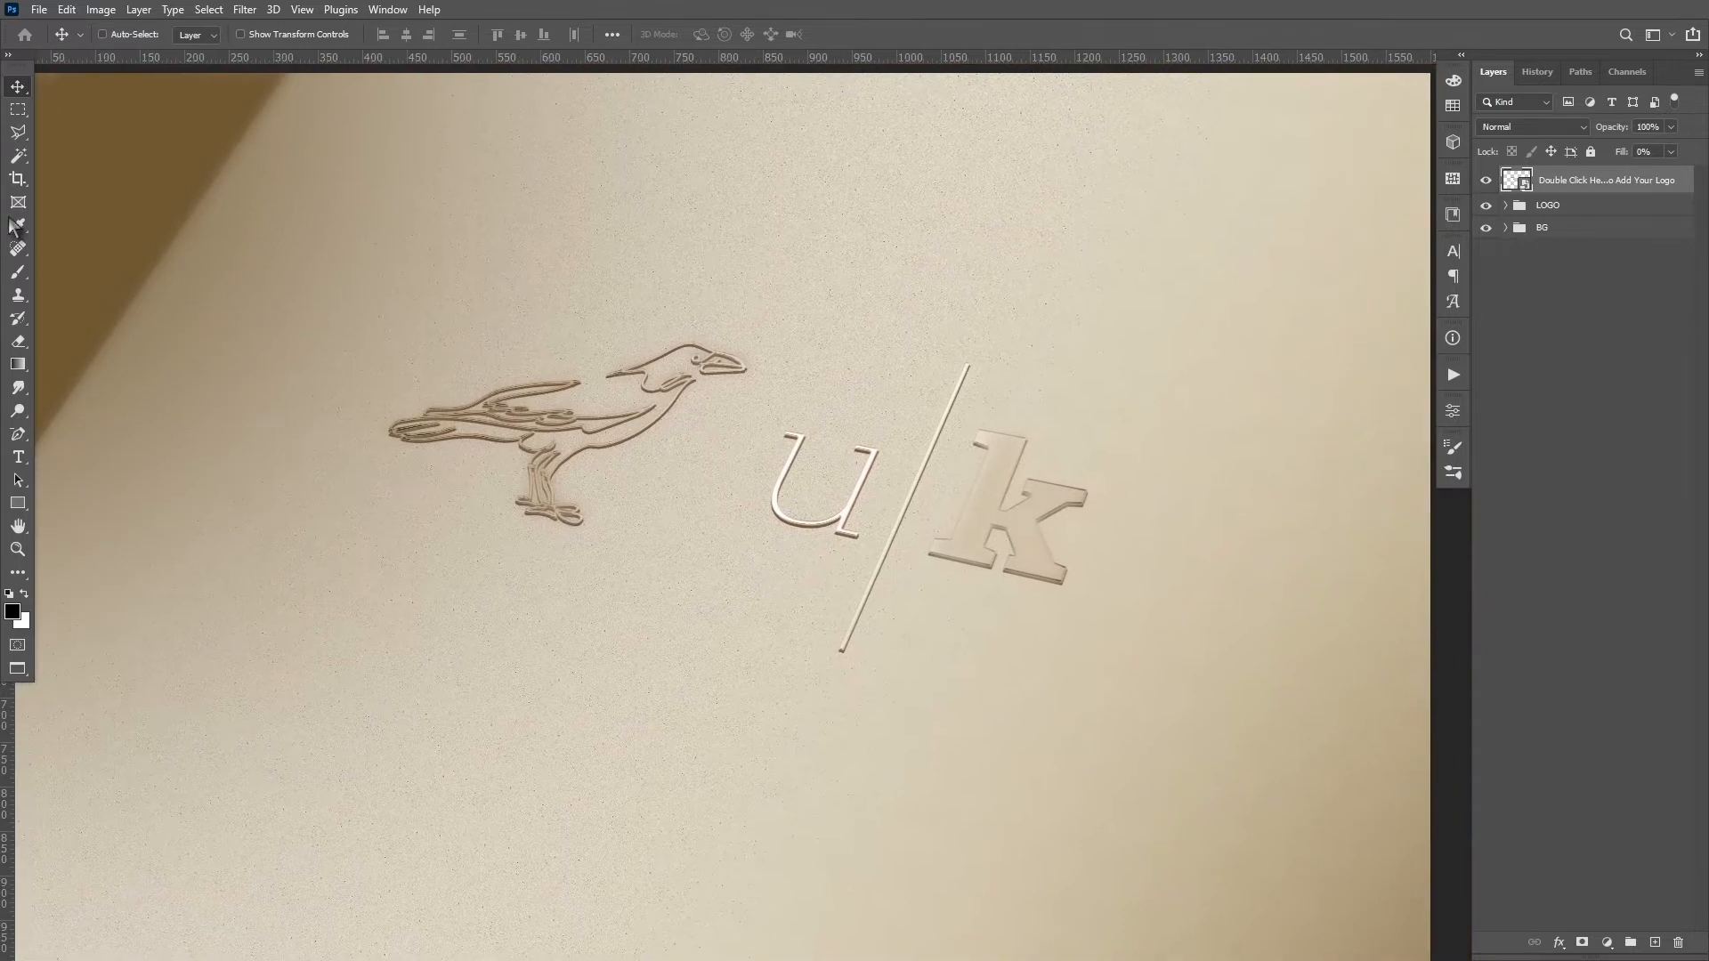
click(18, 178)
drag(387, 448, 387, 447)
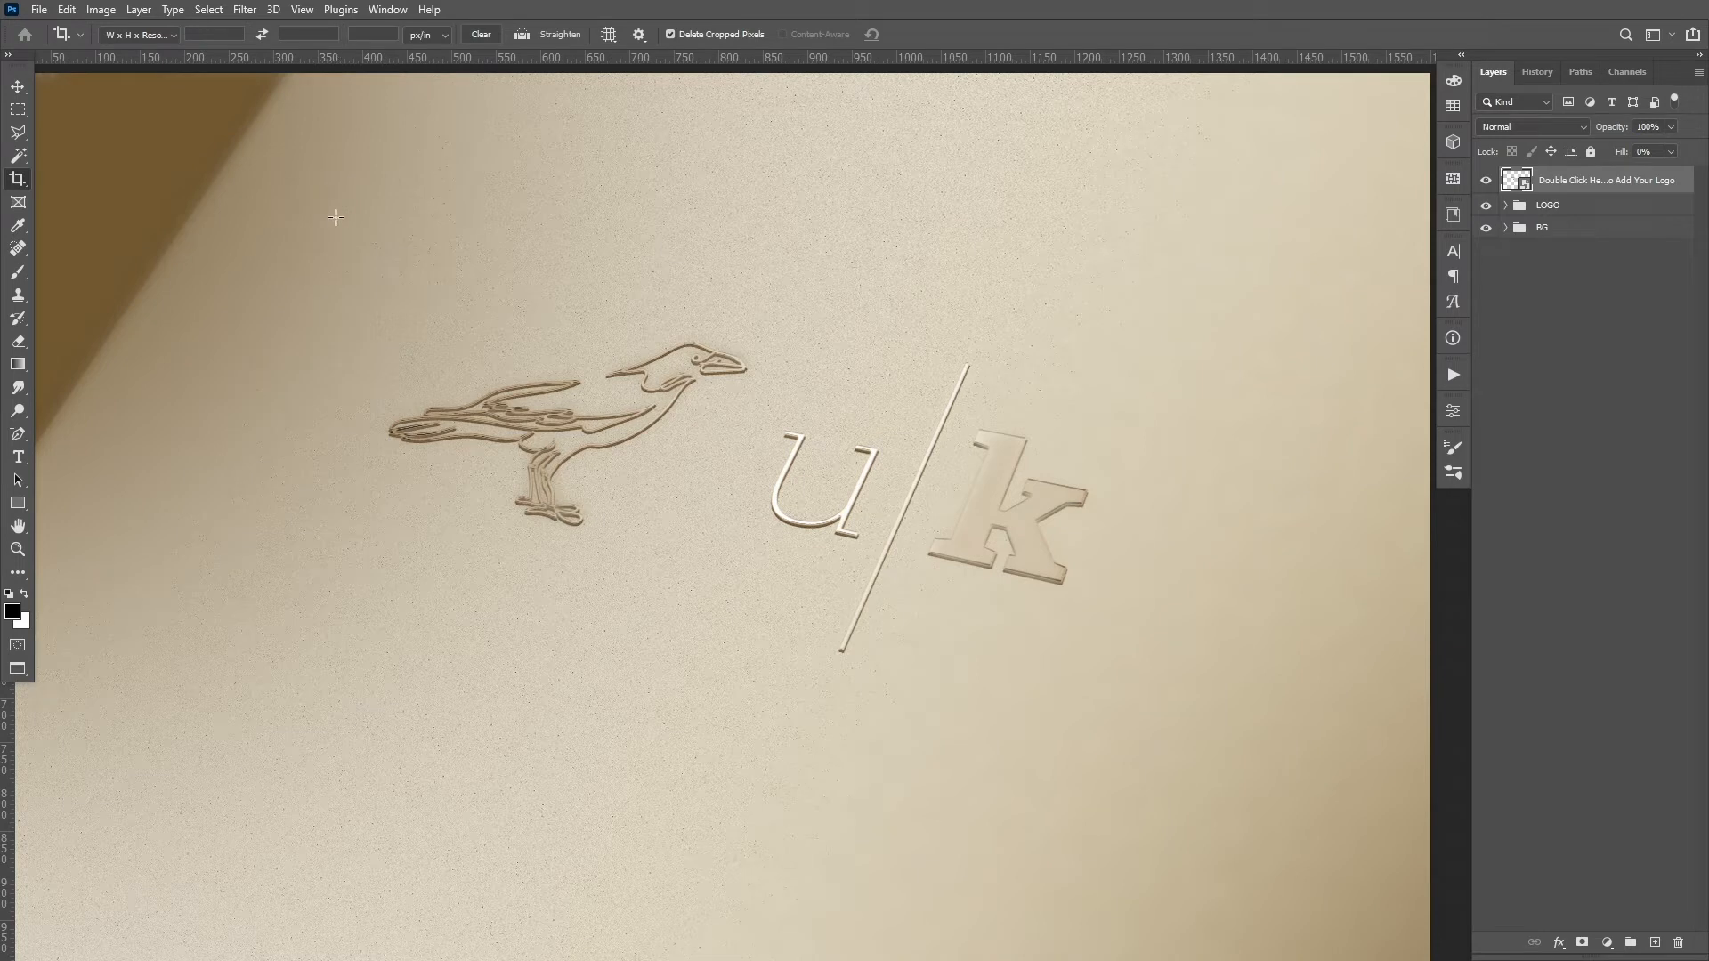
drag(340, 238, 1181, 731)
drag(423, 528, 398, 509)
drag(862, 263, 862, 238)
drag(1326, 513, 1350, 514)
drag(870, 777, 871, 808)
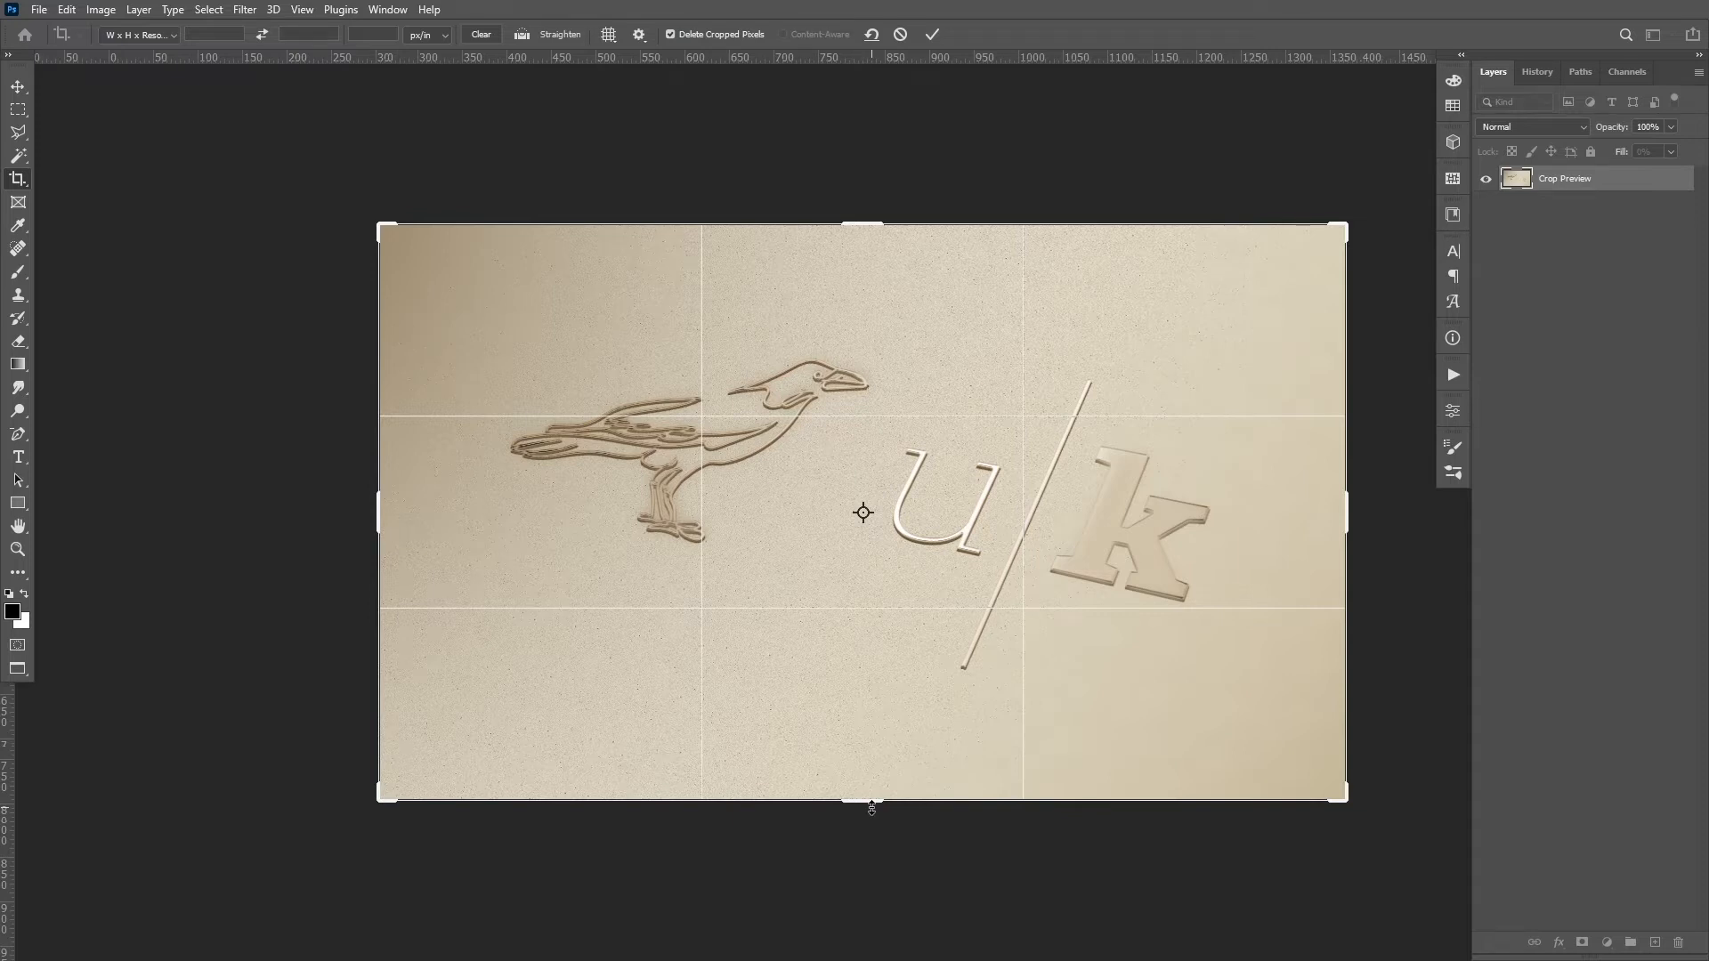
key(Return)
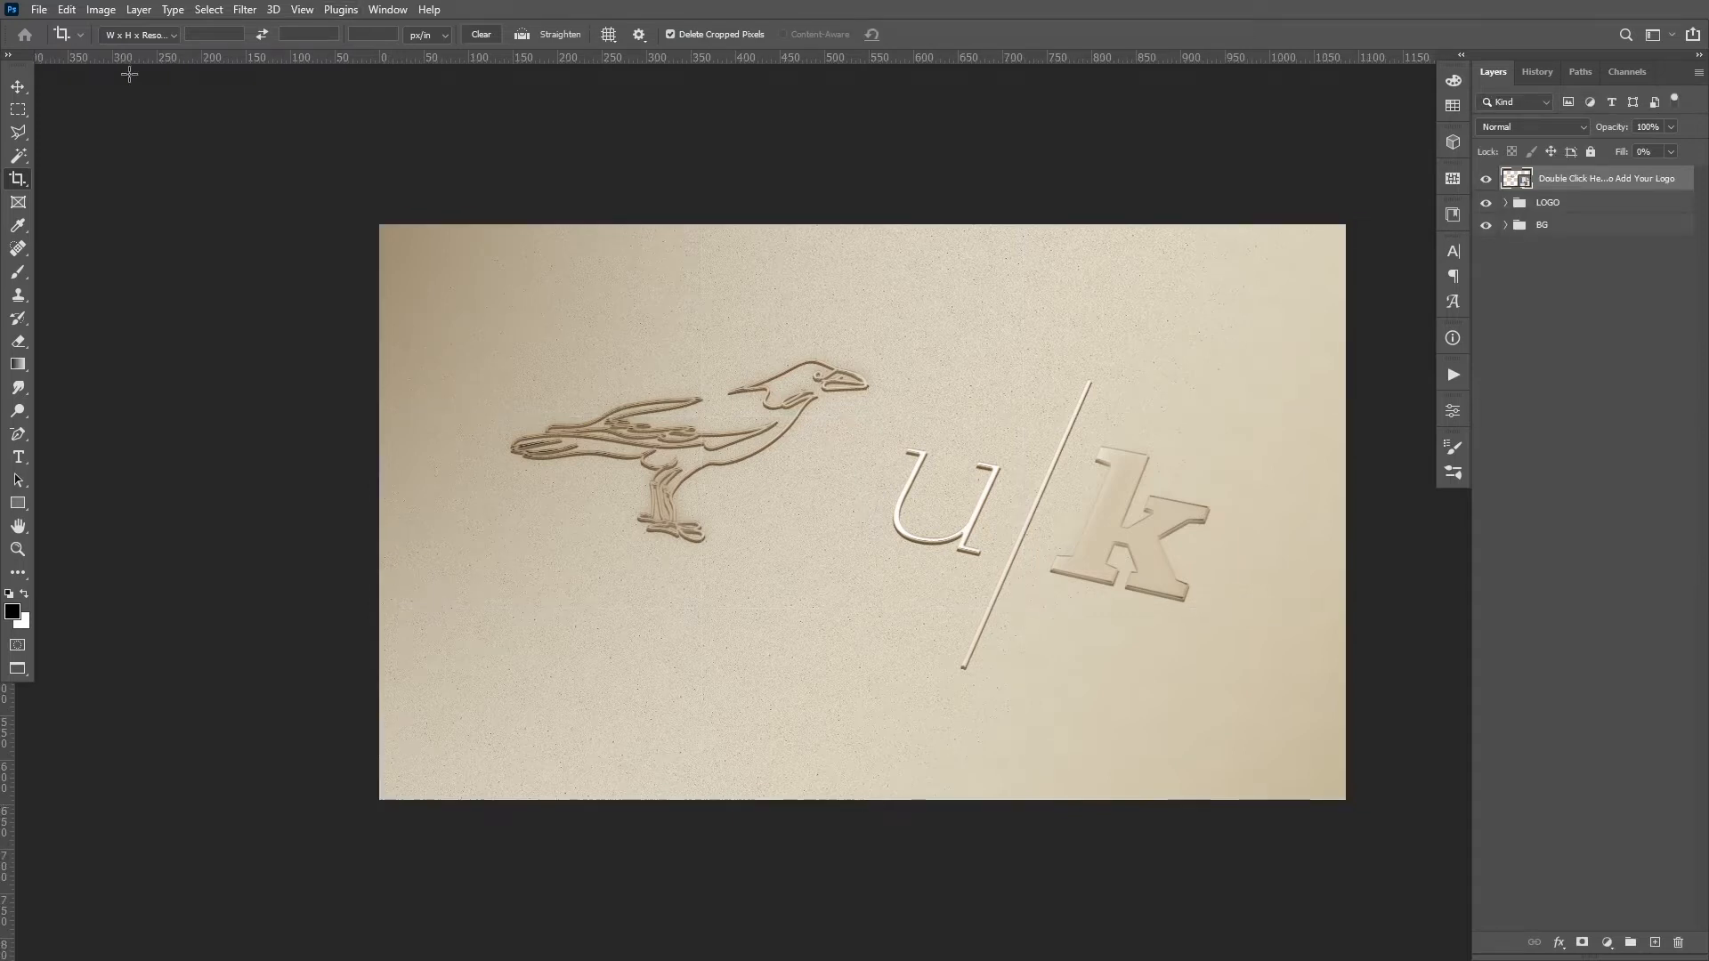
click(39, 9)
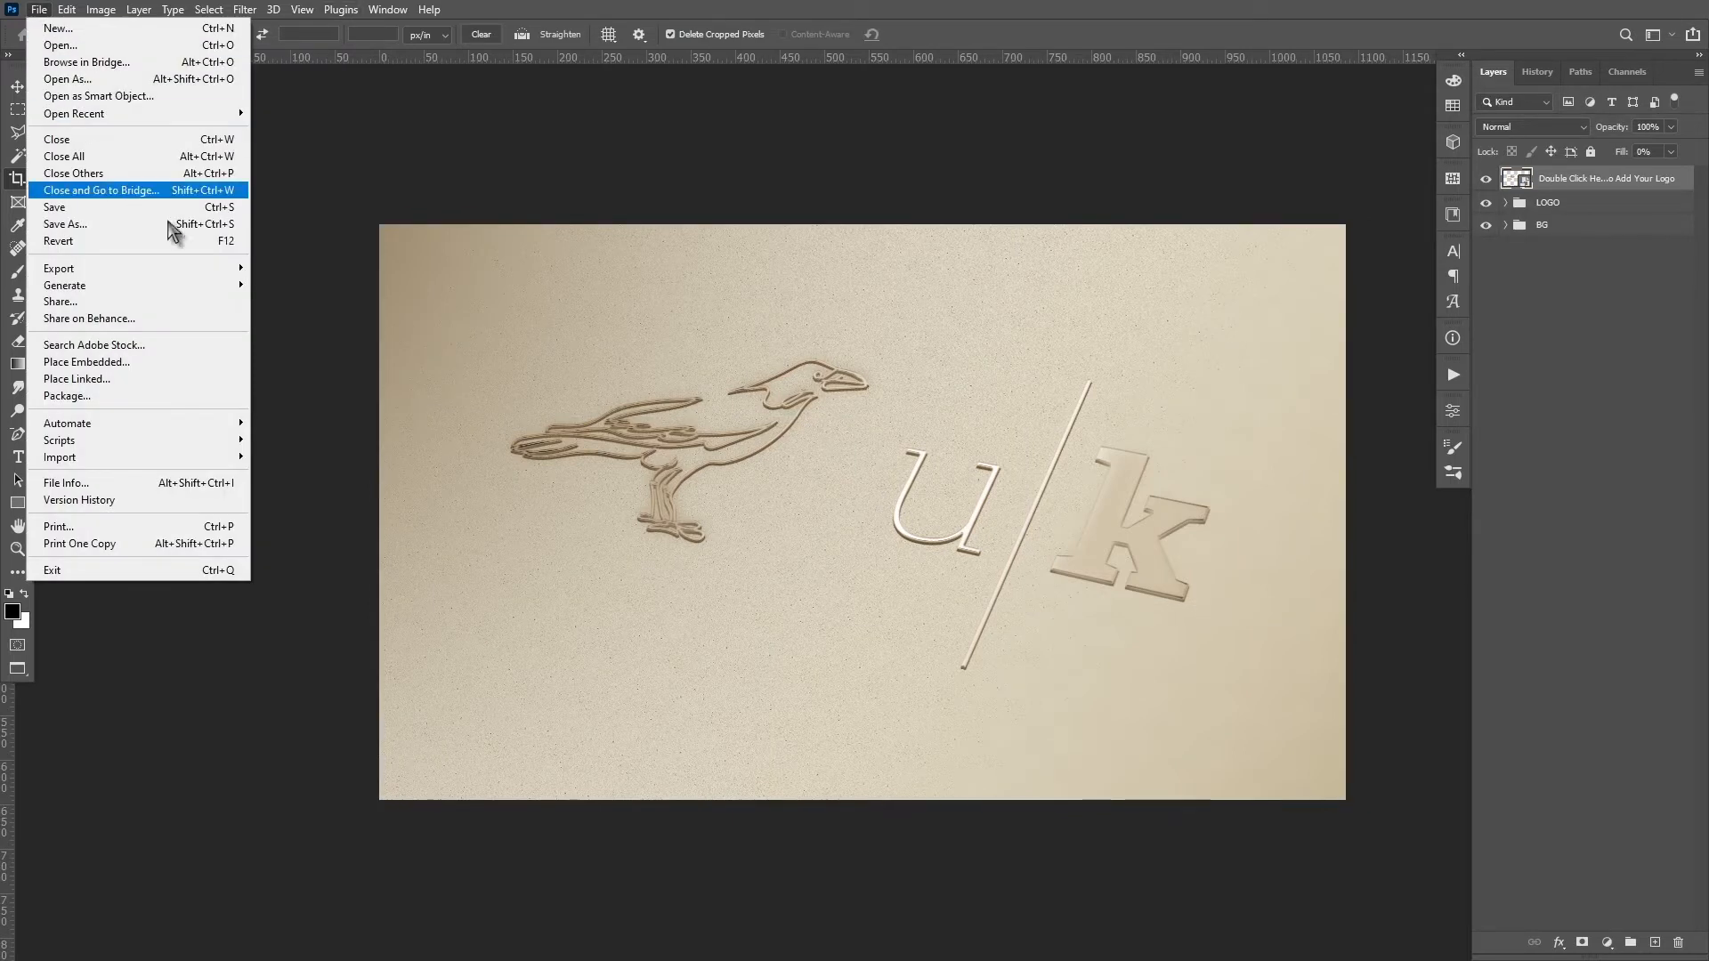
click(110, 226)
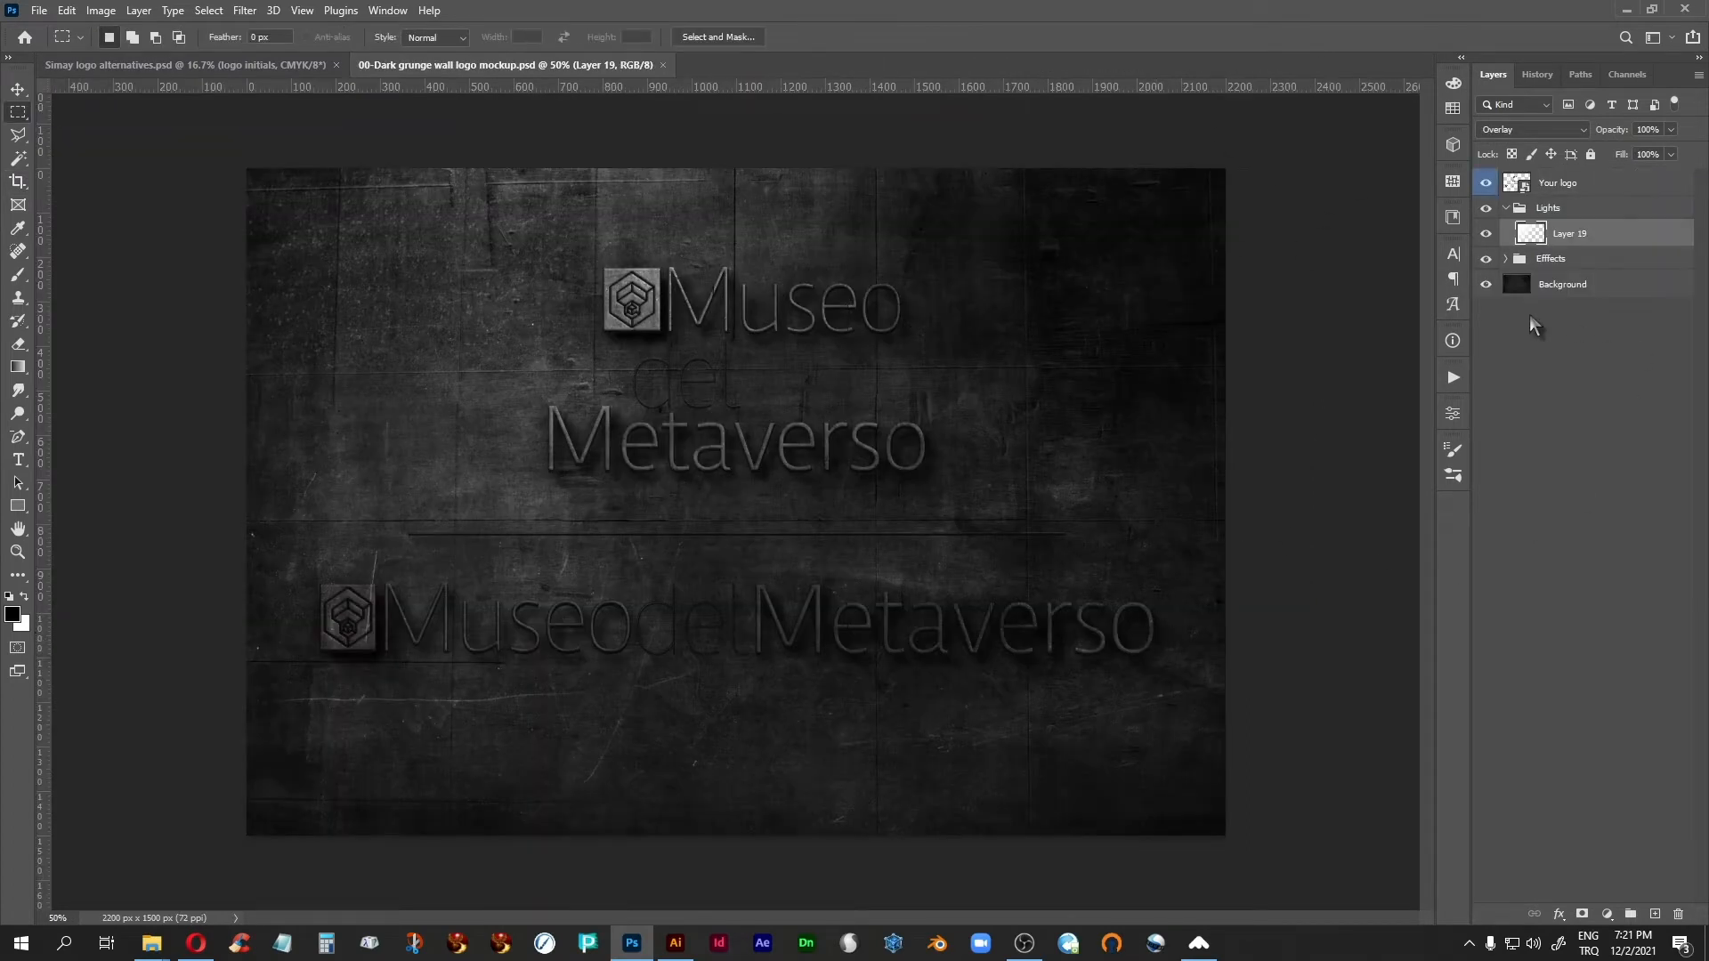
Step: Open the contents of the dark grunge wall mockup's "Your logo" smart object and hide and collapse its placeholder logo group
click(1513, 182)
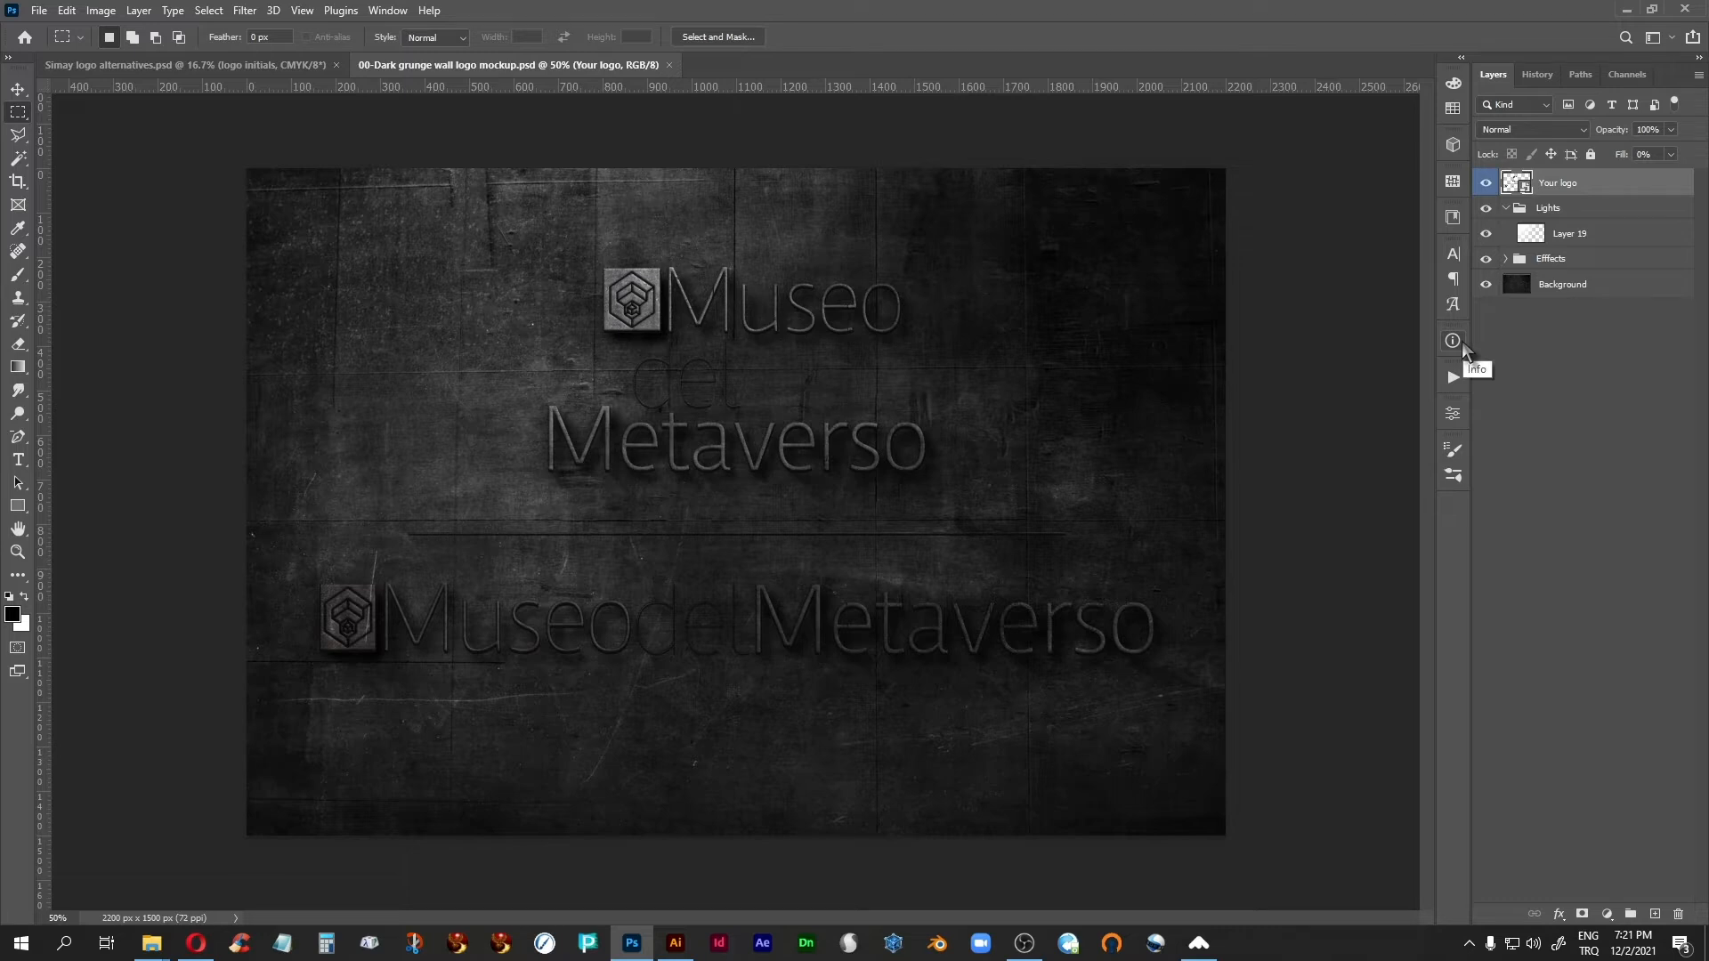
click(218, 65)
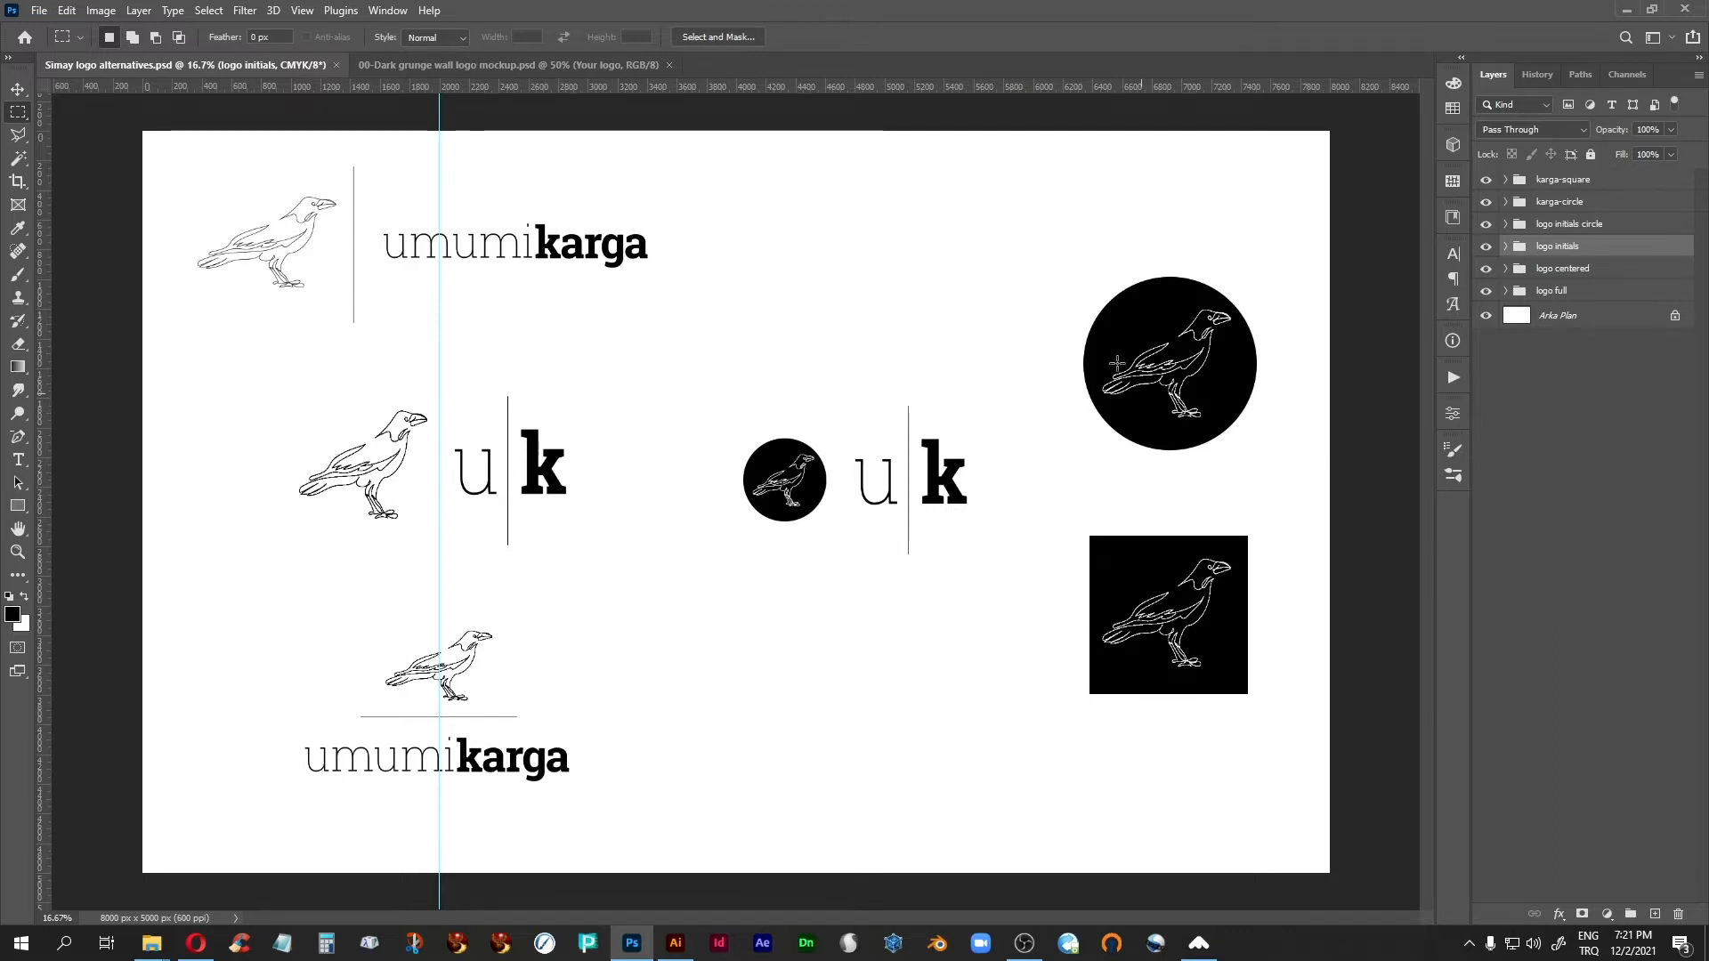
click(583, 65)
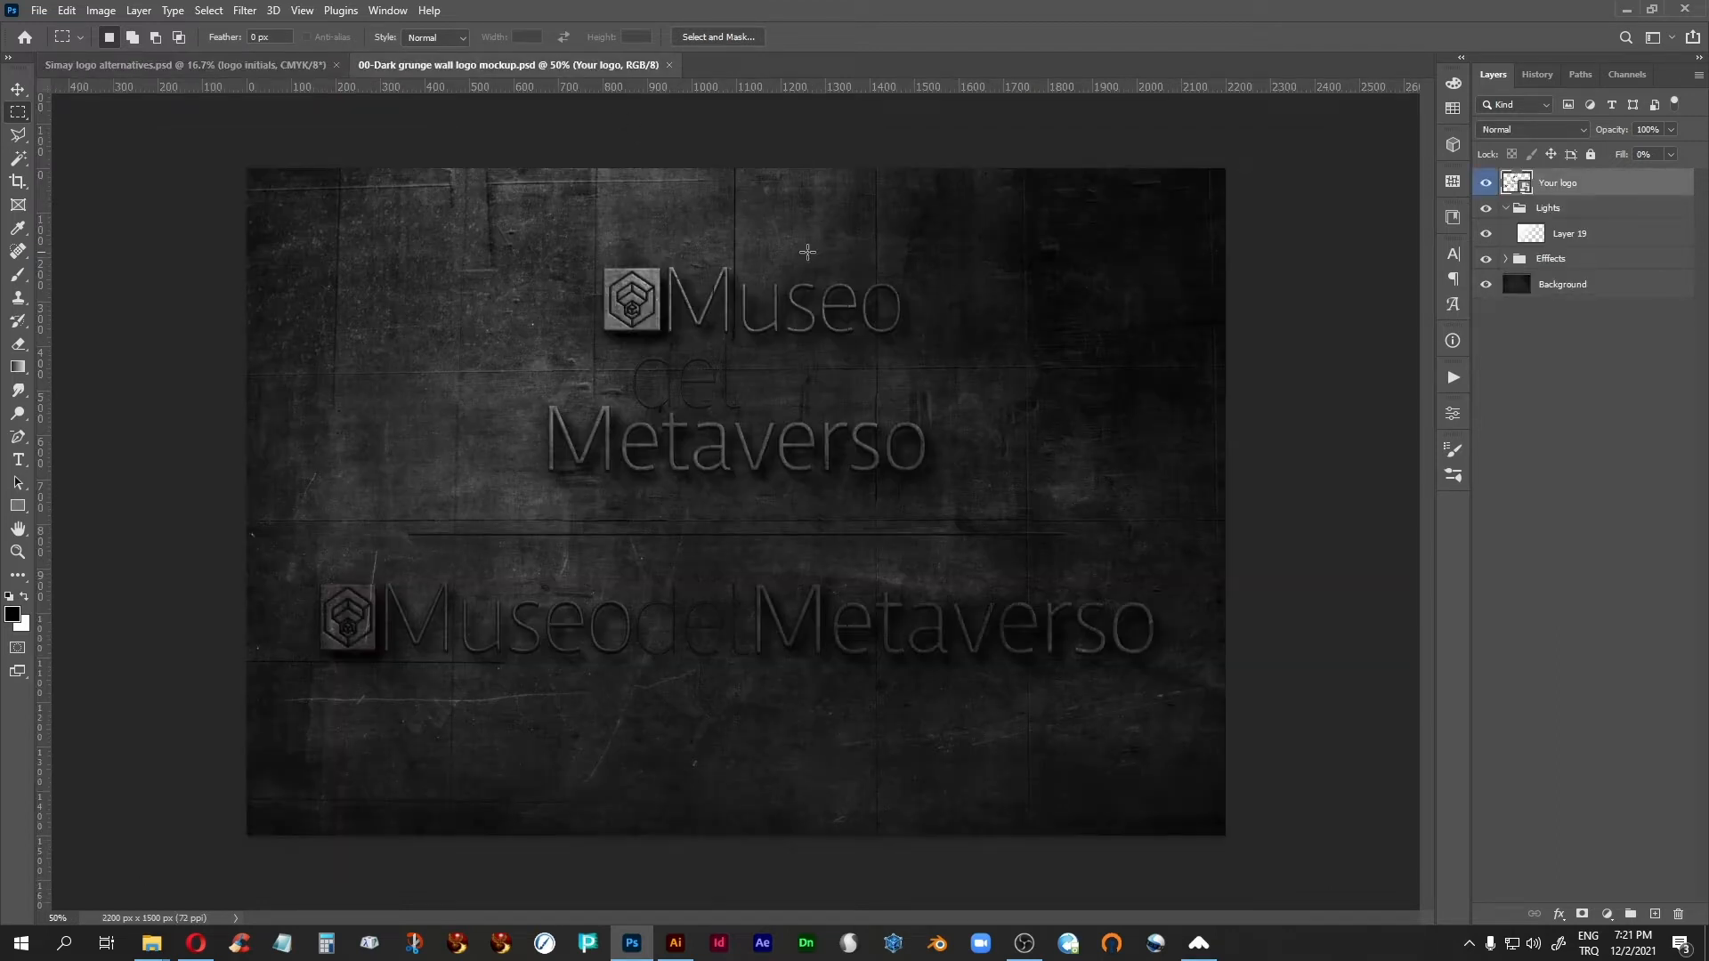
click(18, 90)
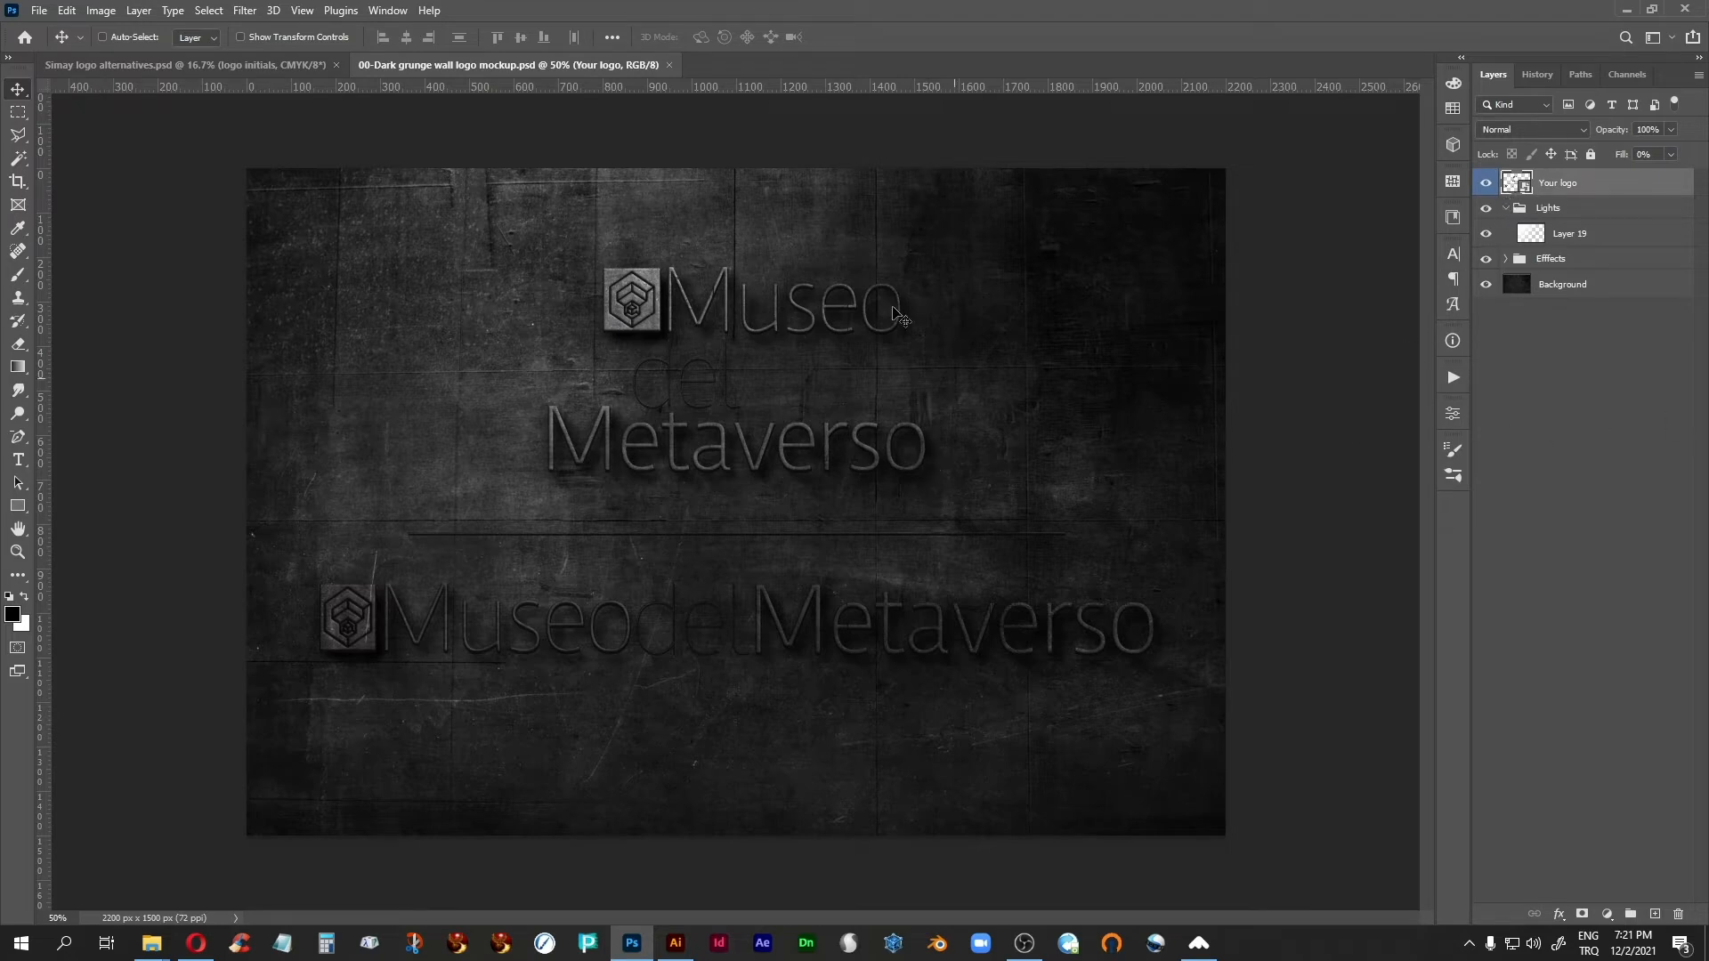
double_click(1516, 183)
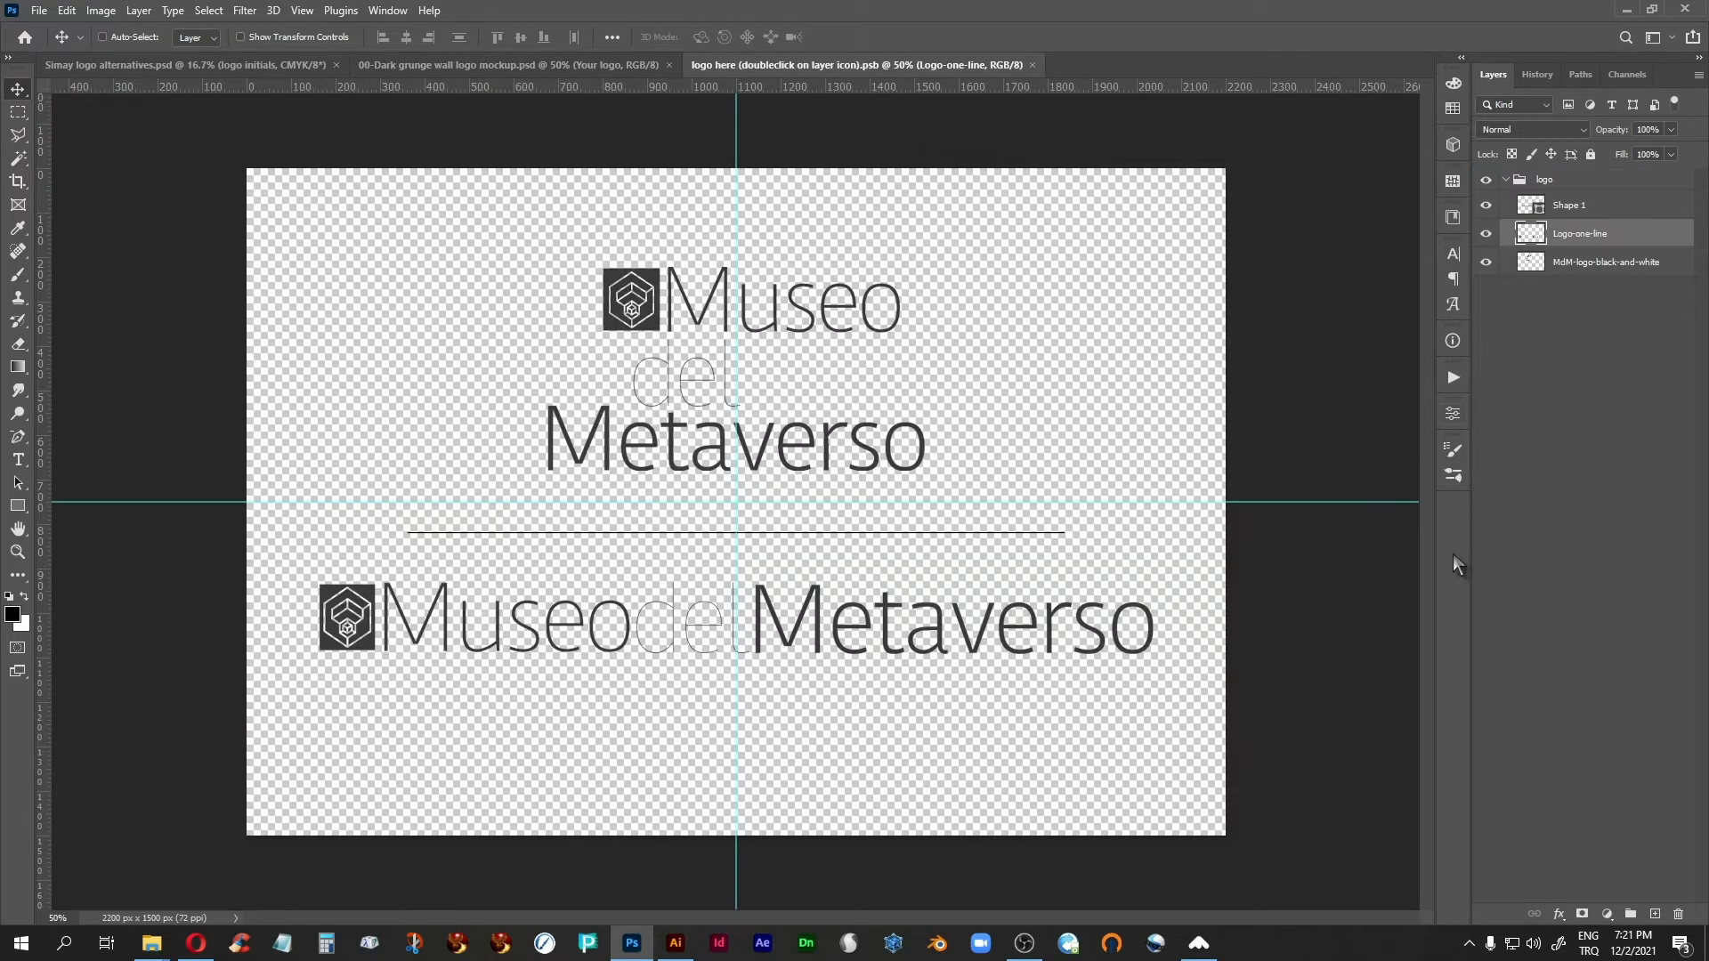
click(1485, 180)
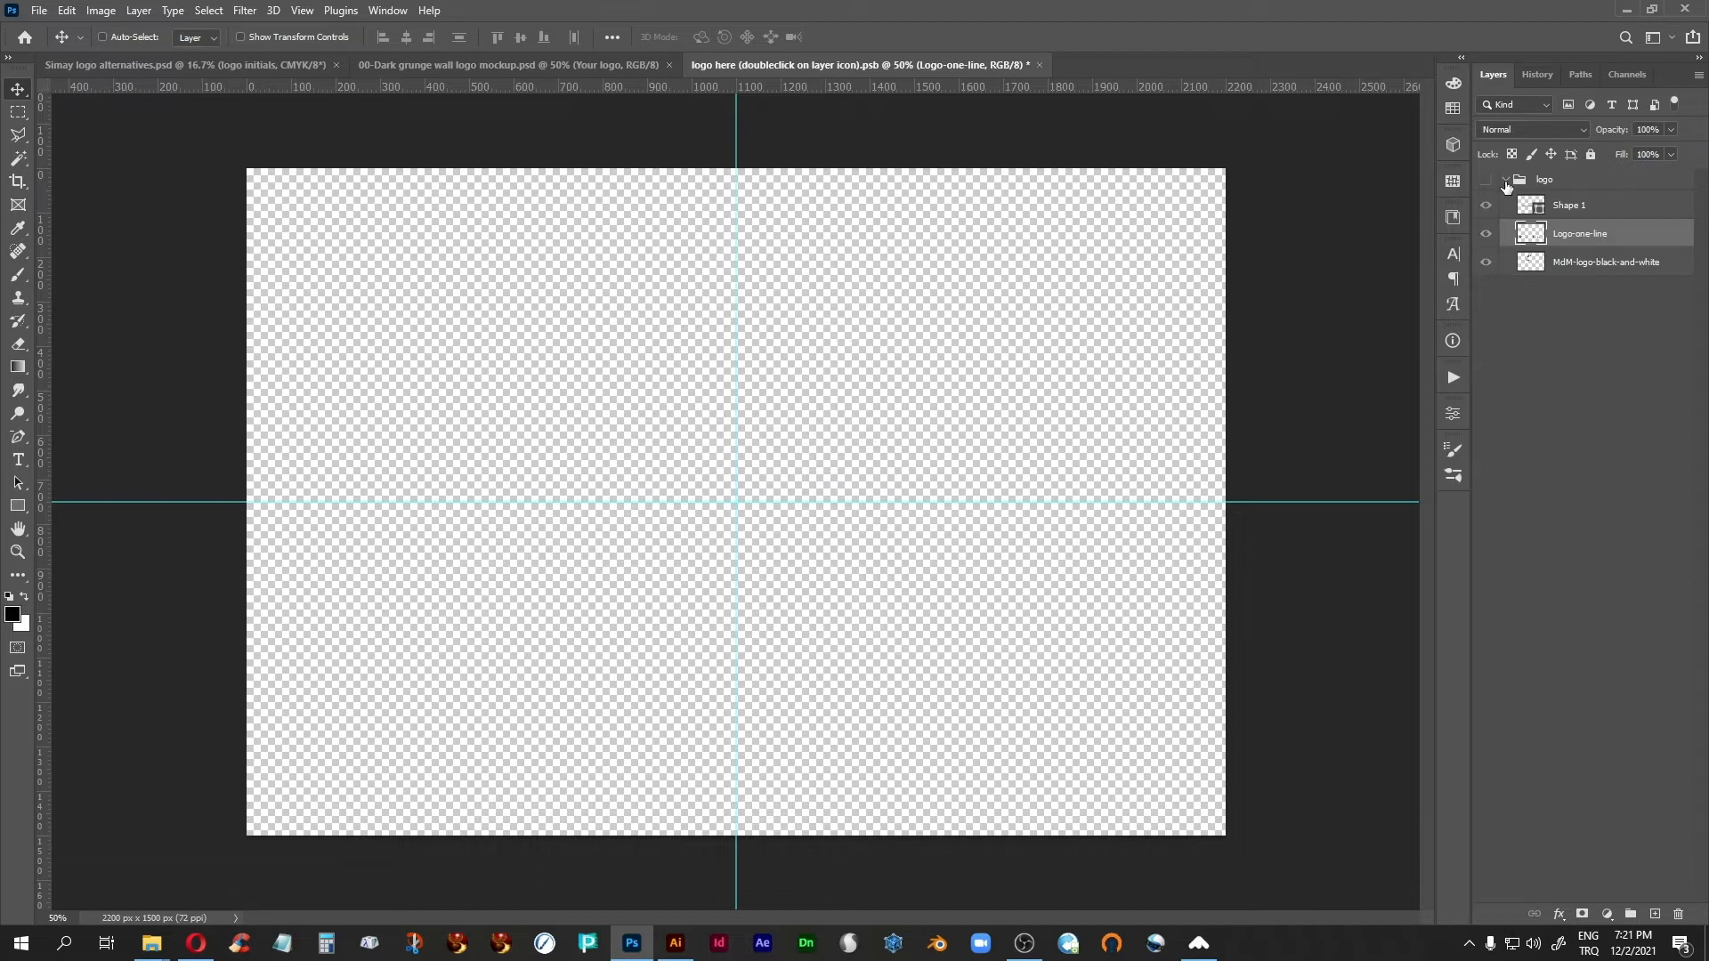
click(1505, 182)
click(1545, 181)
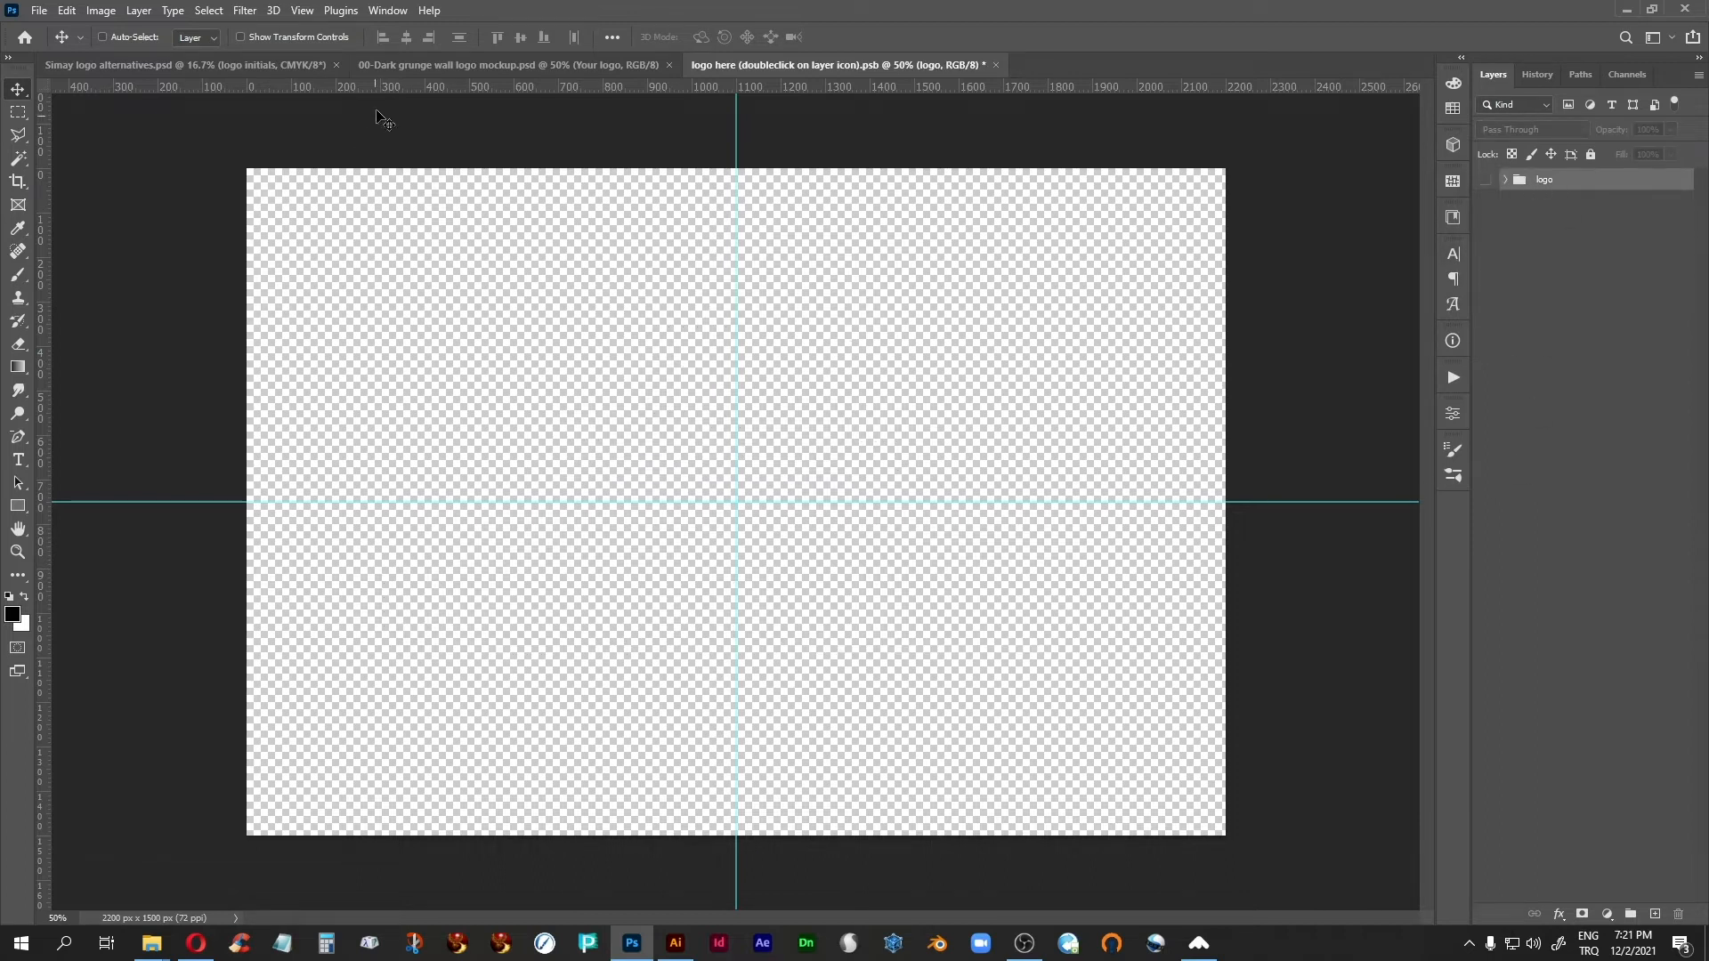
Step: Tile all open documents vertically and copy the logo full group from the logo alternatives file into the smart object
click(388, 11)
mouse_move(418, 29)
click(677, 29)
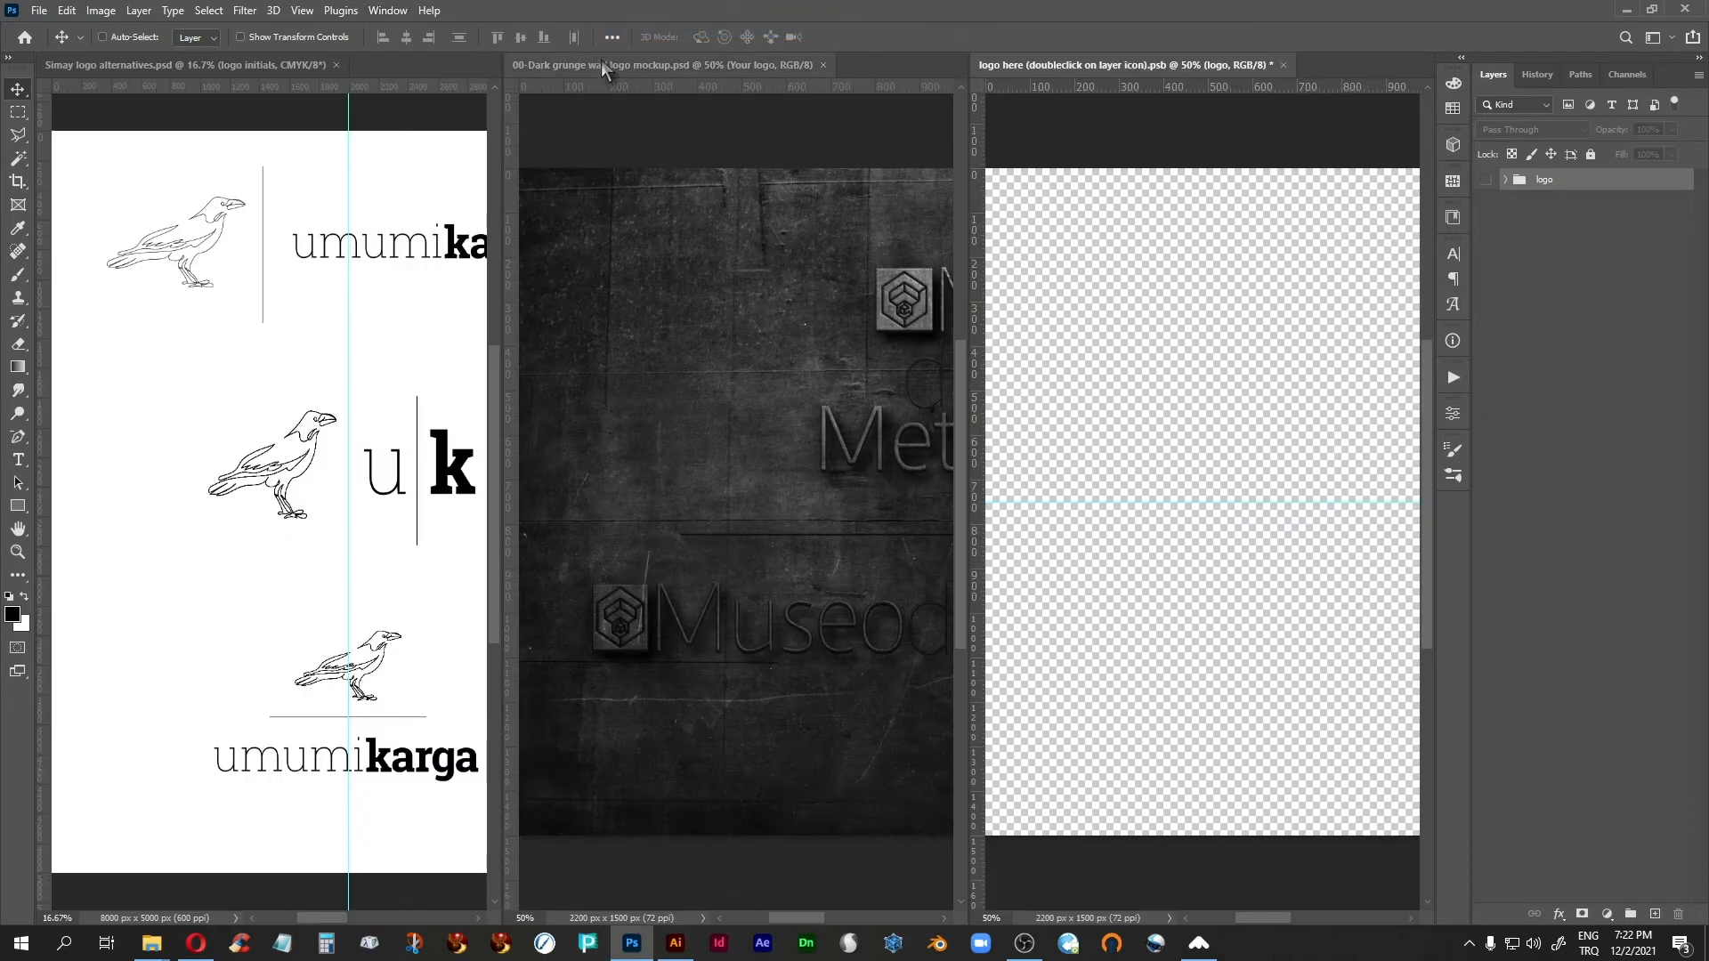
click(183, 66)
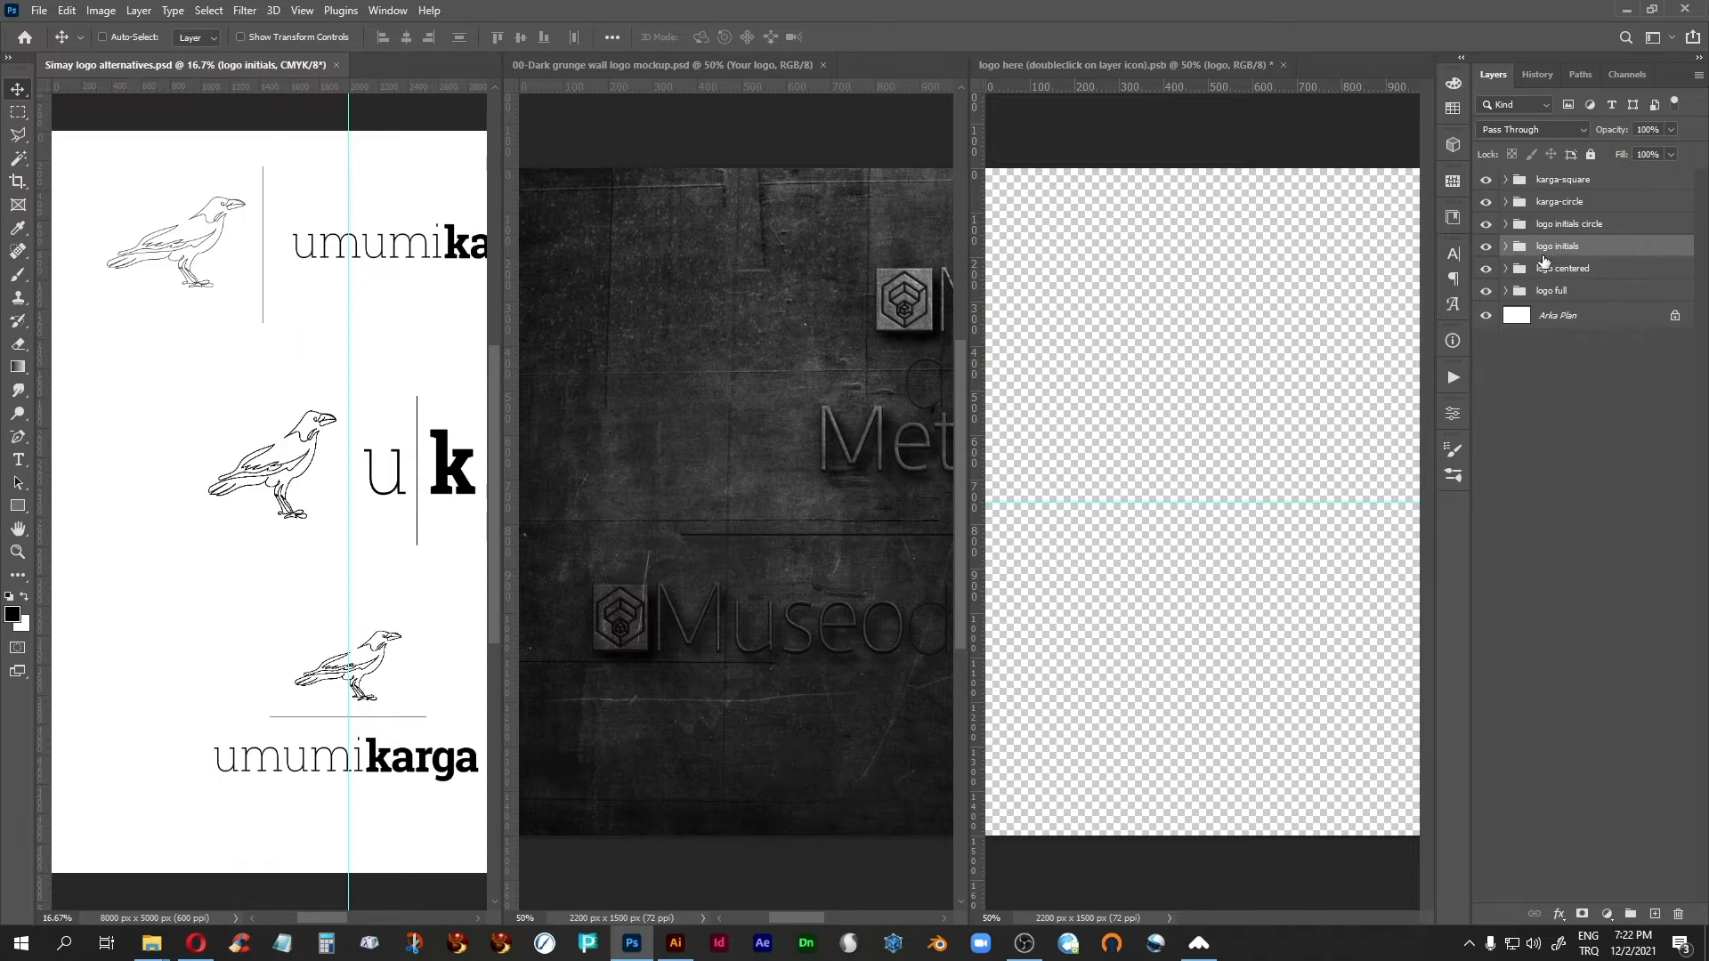
click(1518, 294)
drag(1509, 292, 1239, 602)
Step: Scale down the logo full group proportionally and position it so the crow, divider and wordmark all fit inside the canvas
key(f)
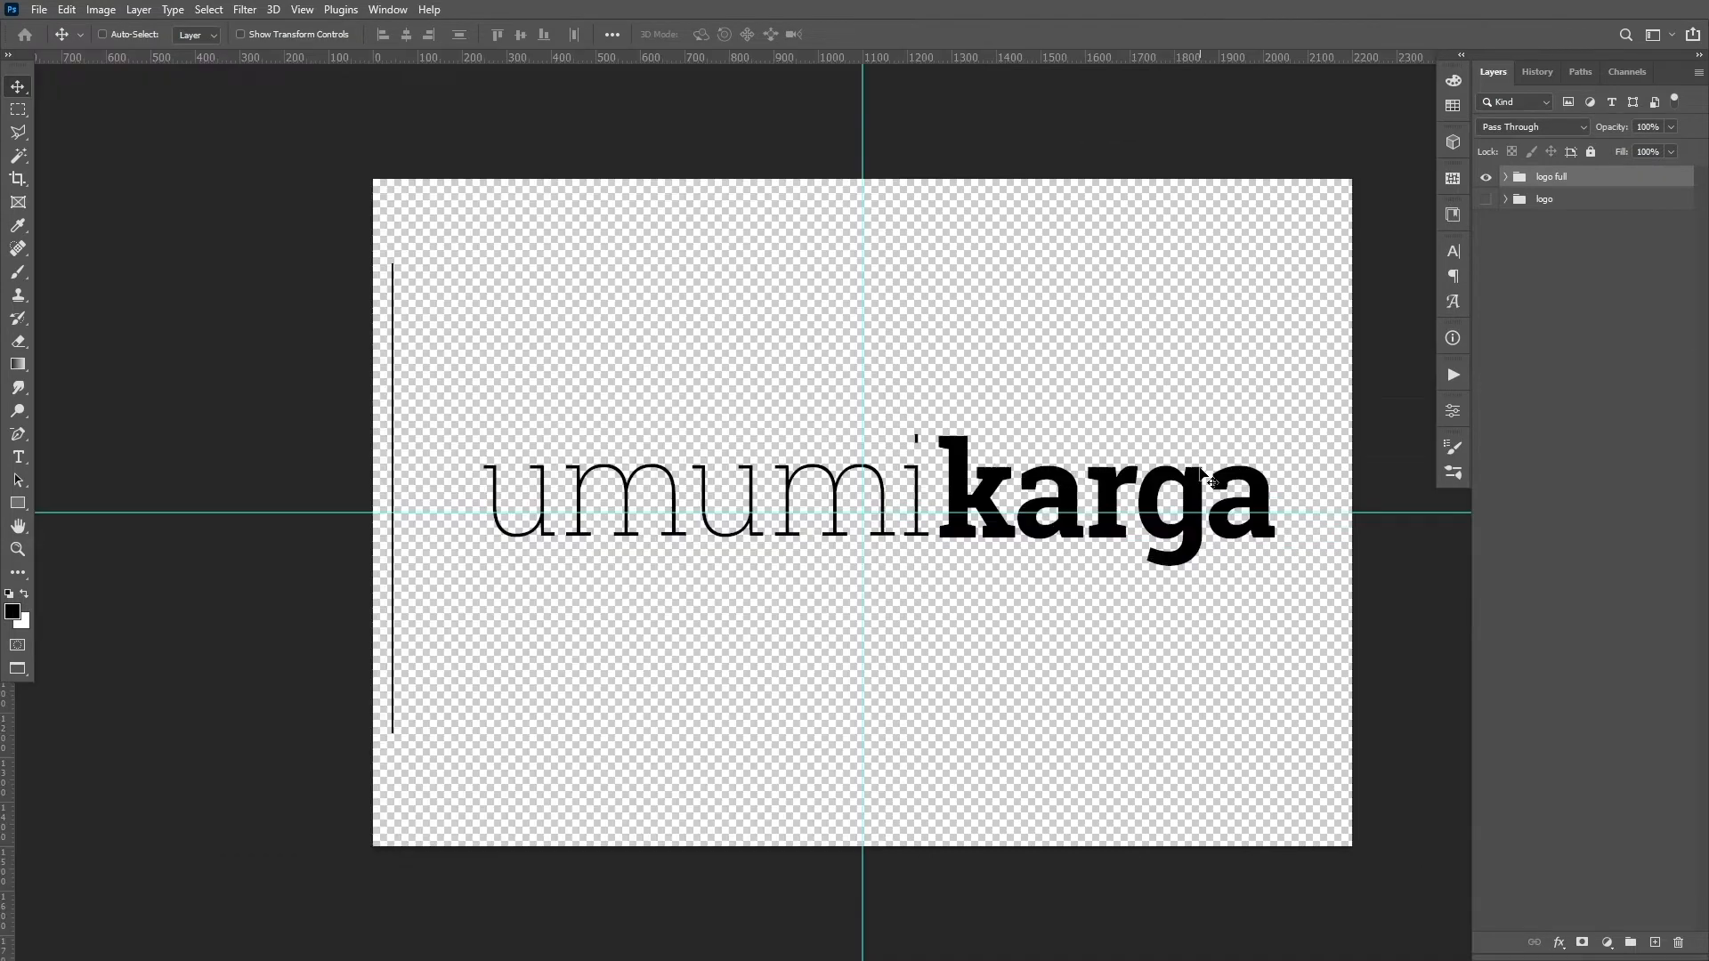
key(ctrl+t)
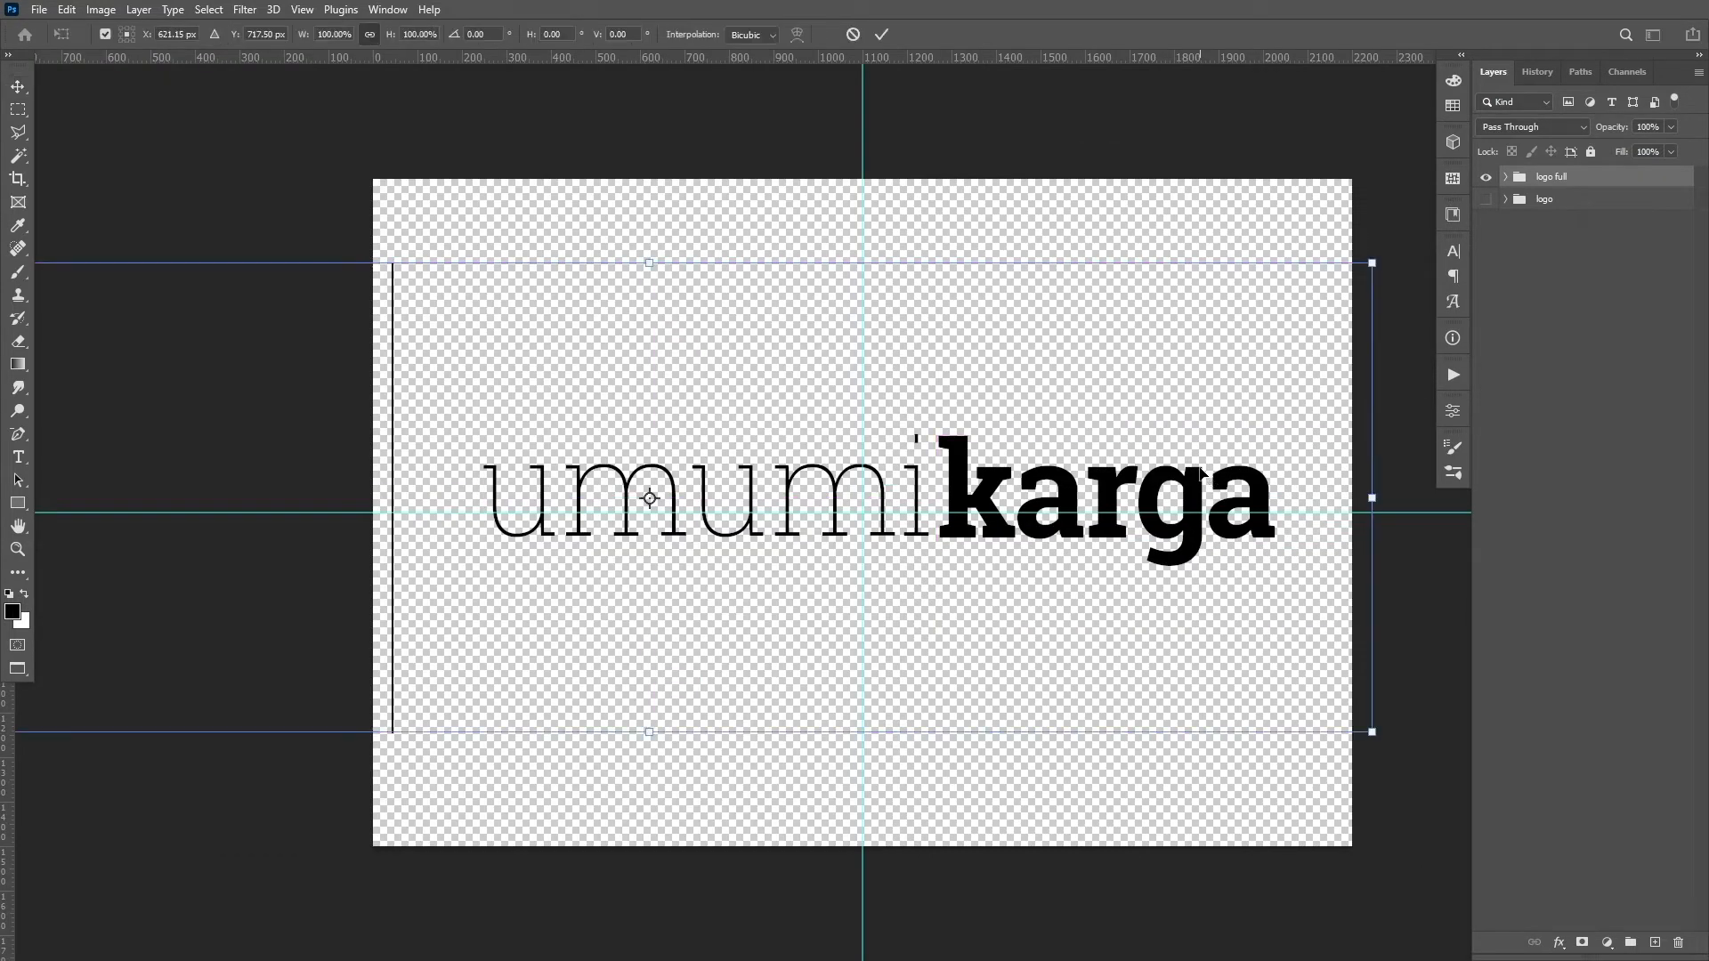
drag(645, 255, 670, 451)
drag(672, 511, 990, 401)
drag(523, 620, 393, 671)
key(Return)
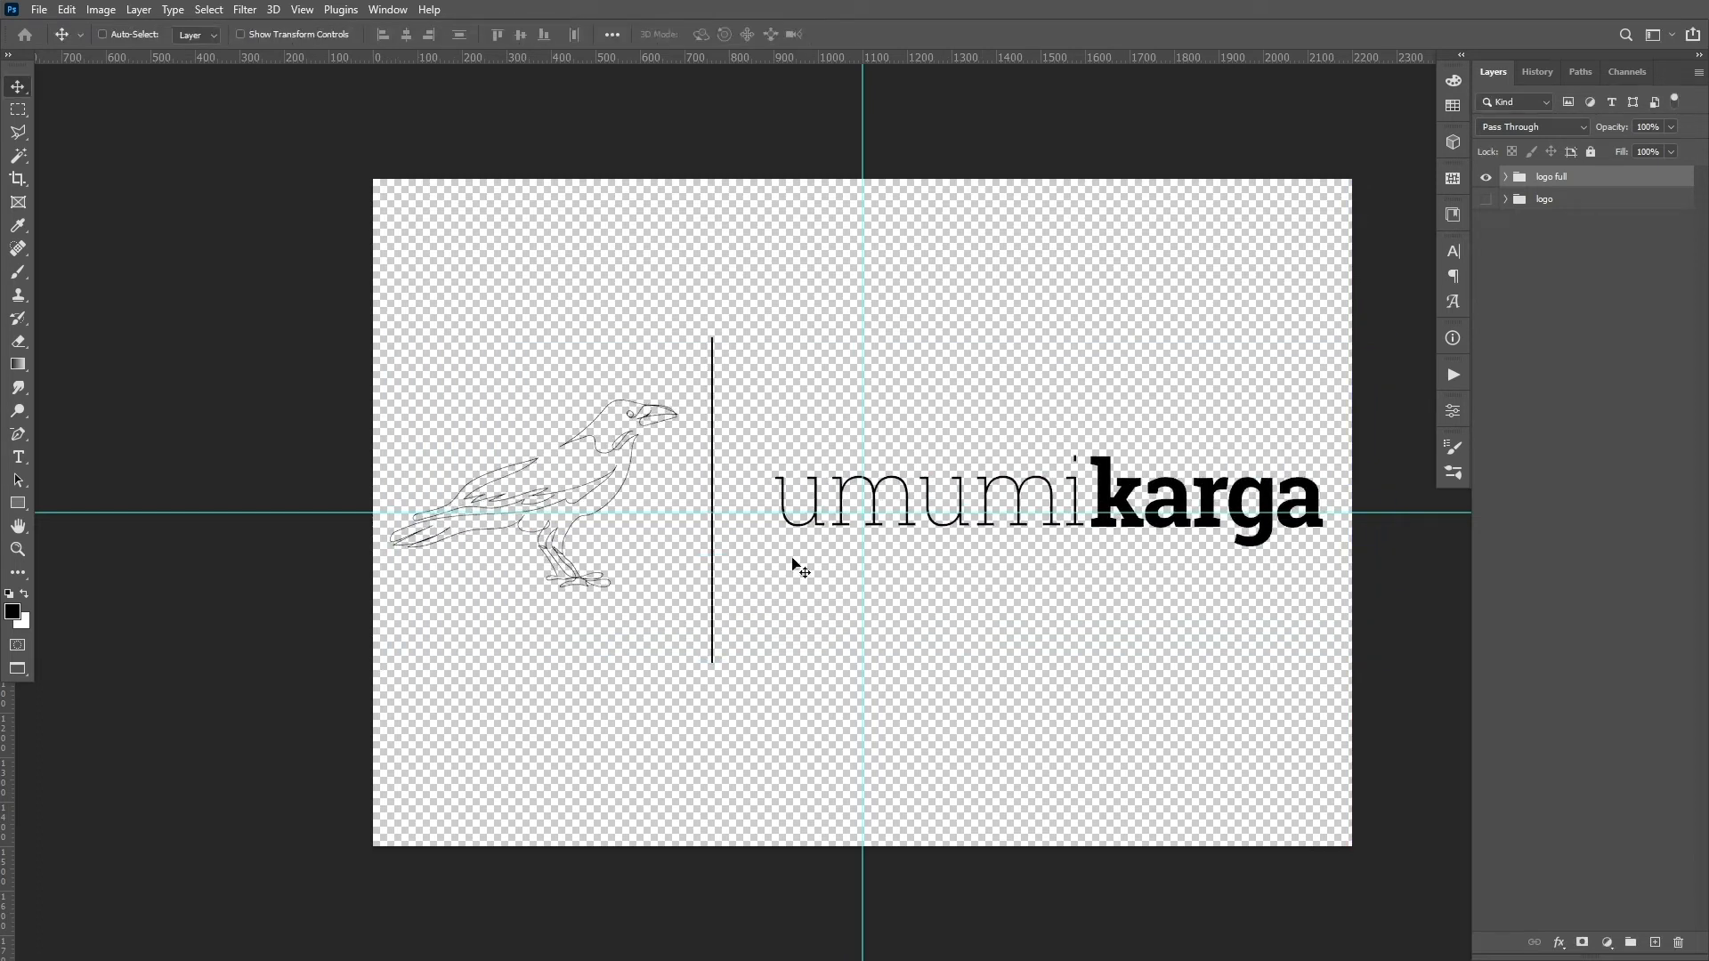
Step: Add a 1 px black centered stroke to the crow vector layer inside the logo full group
click(1508, 177)
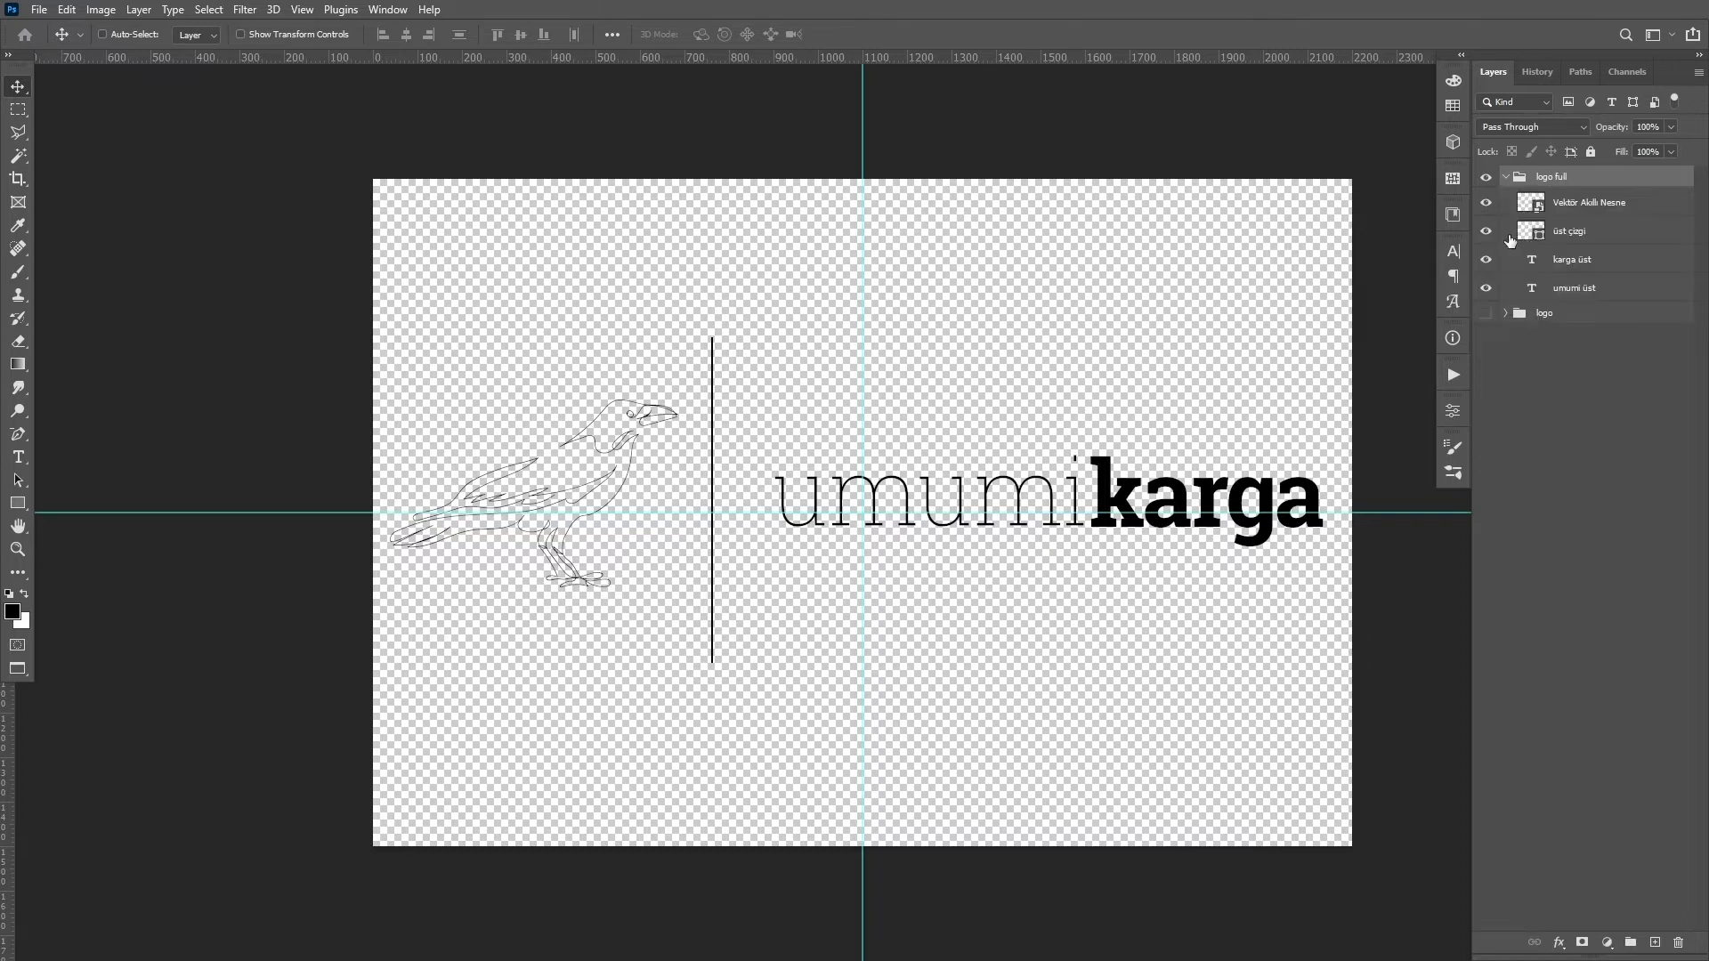
click(1534, 207)
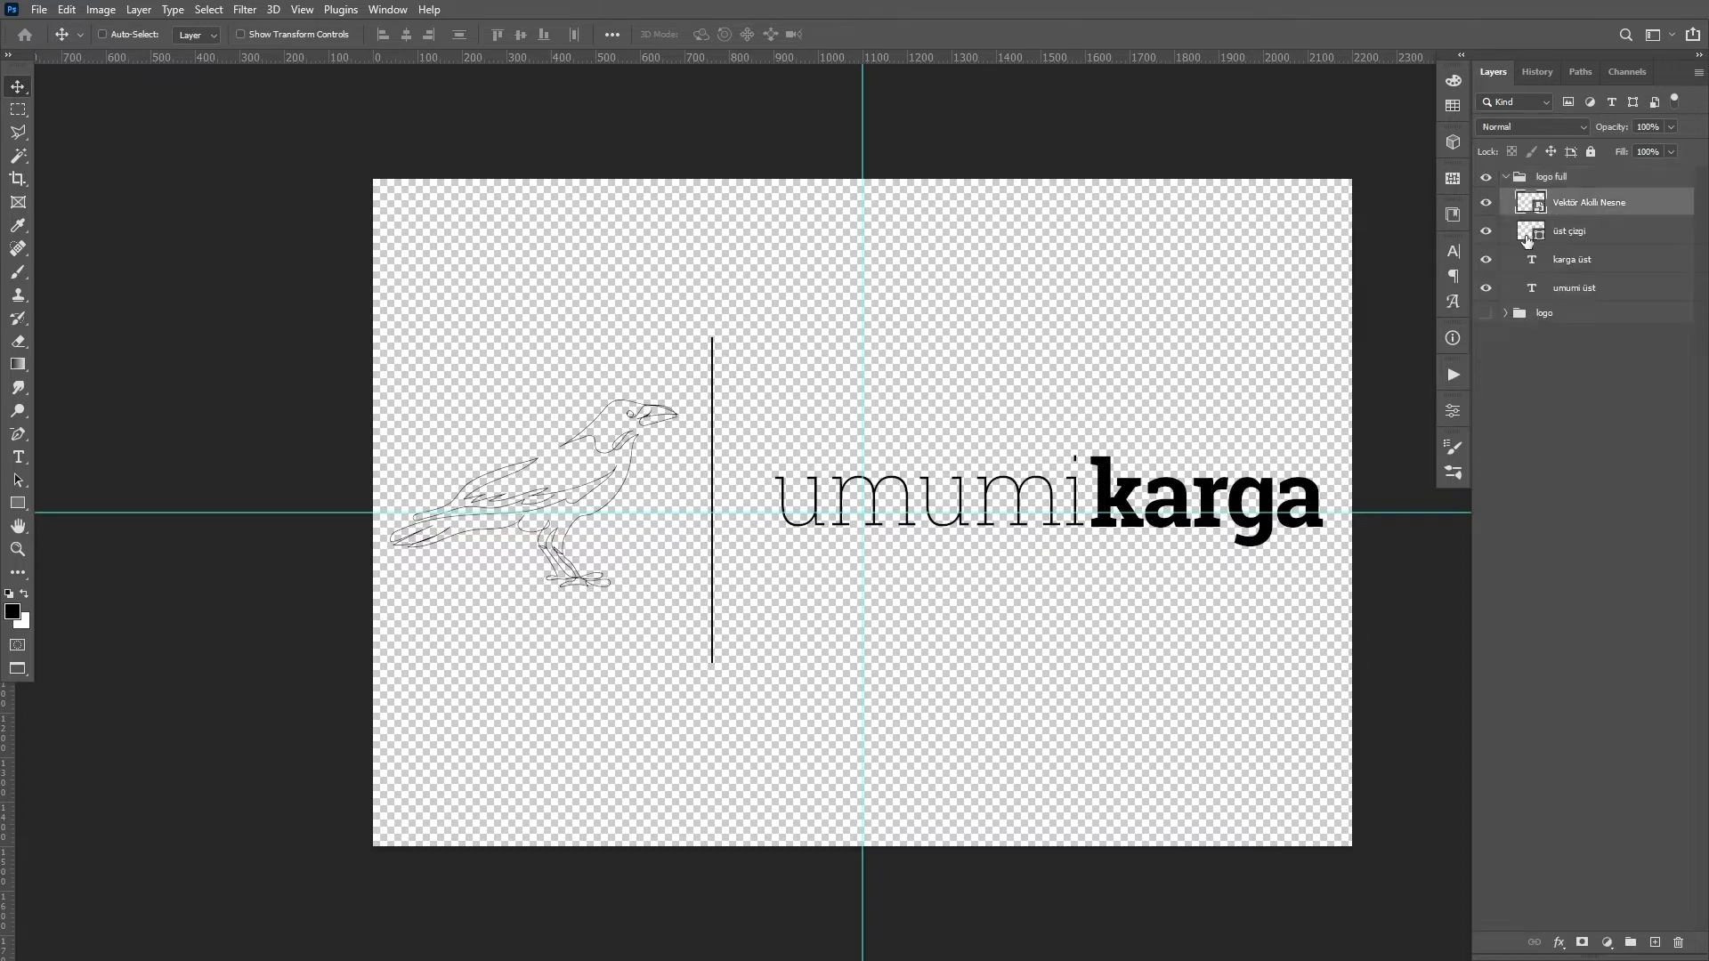
click(138, 13)
mouse_move(218, 184)
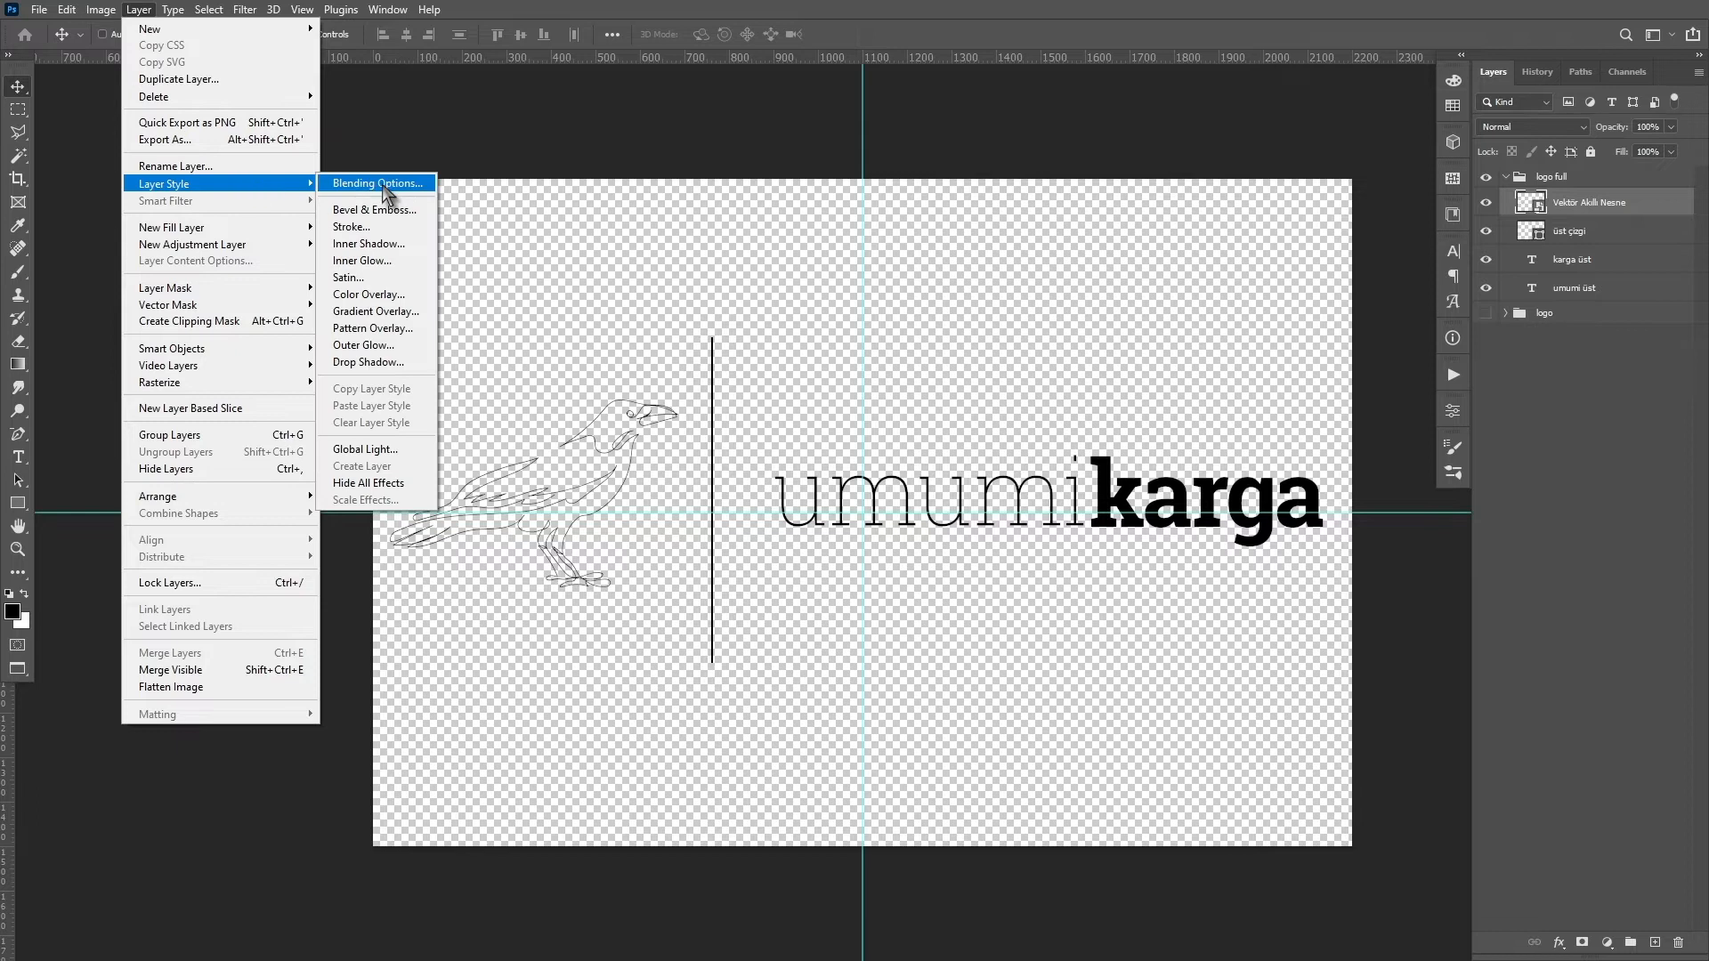
click(368, 228)
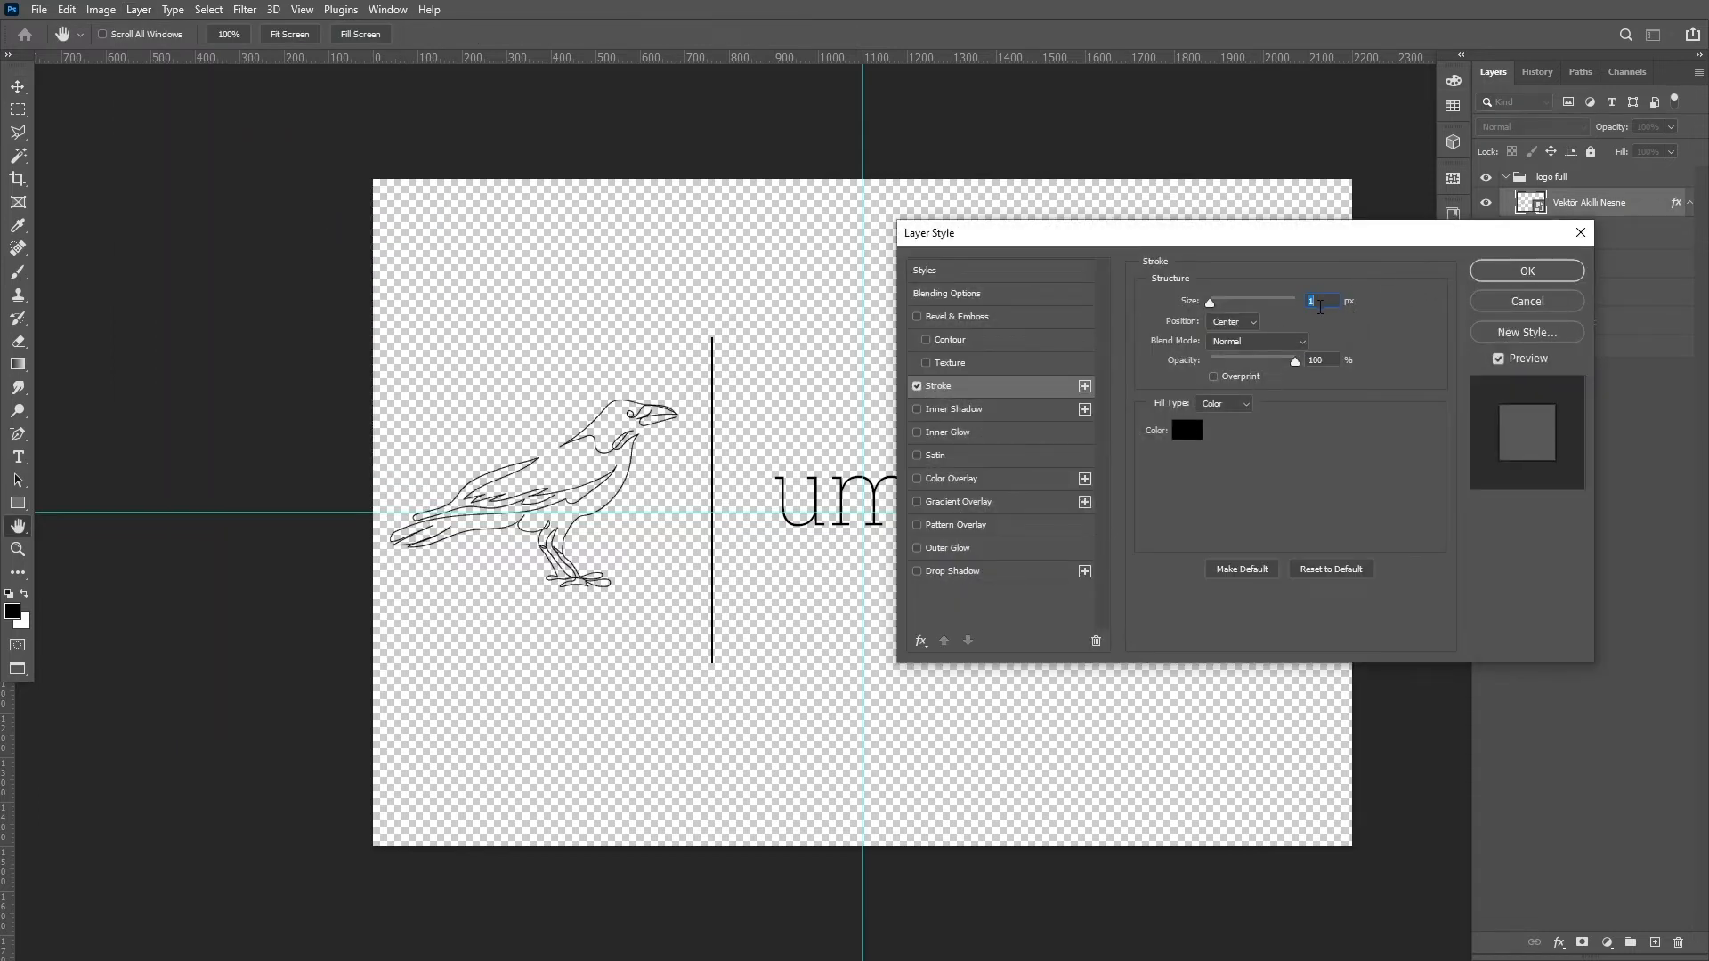
click(1524, 274)
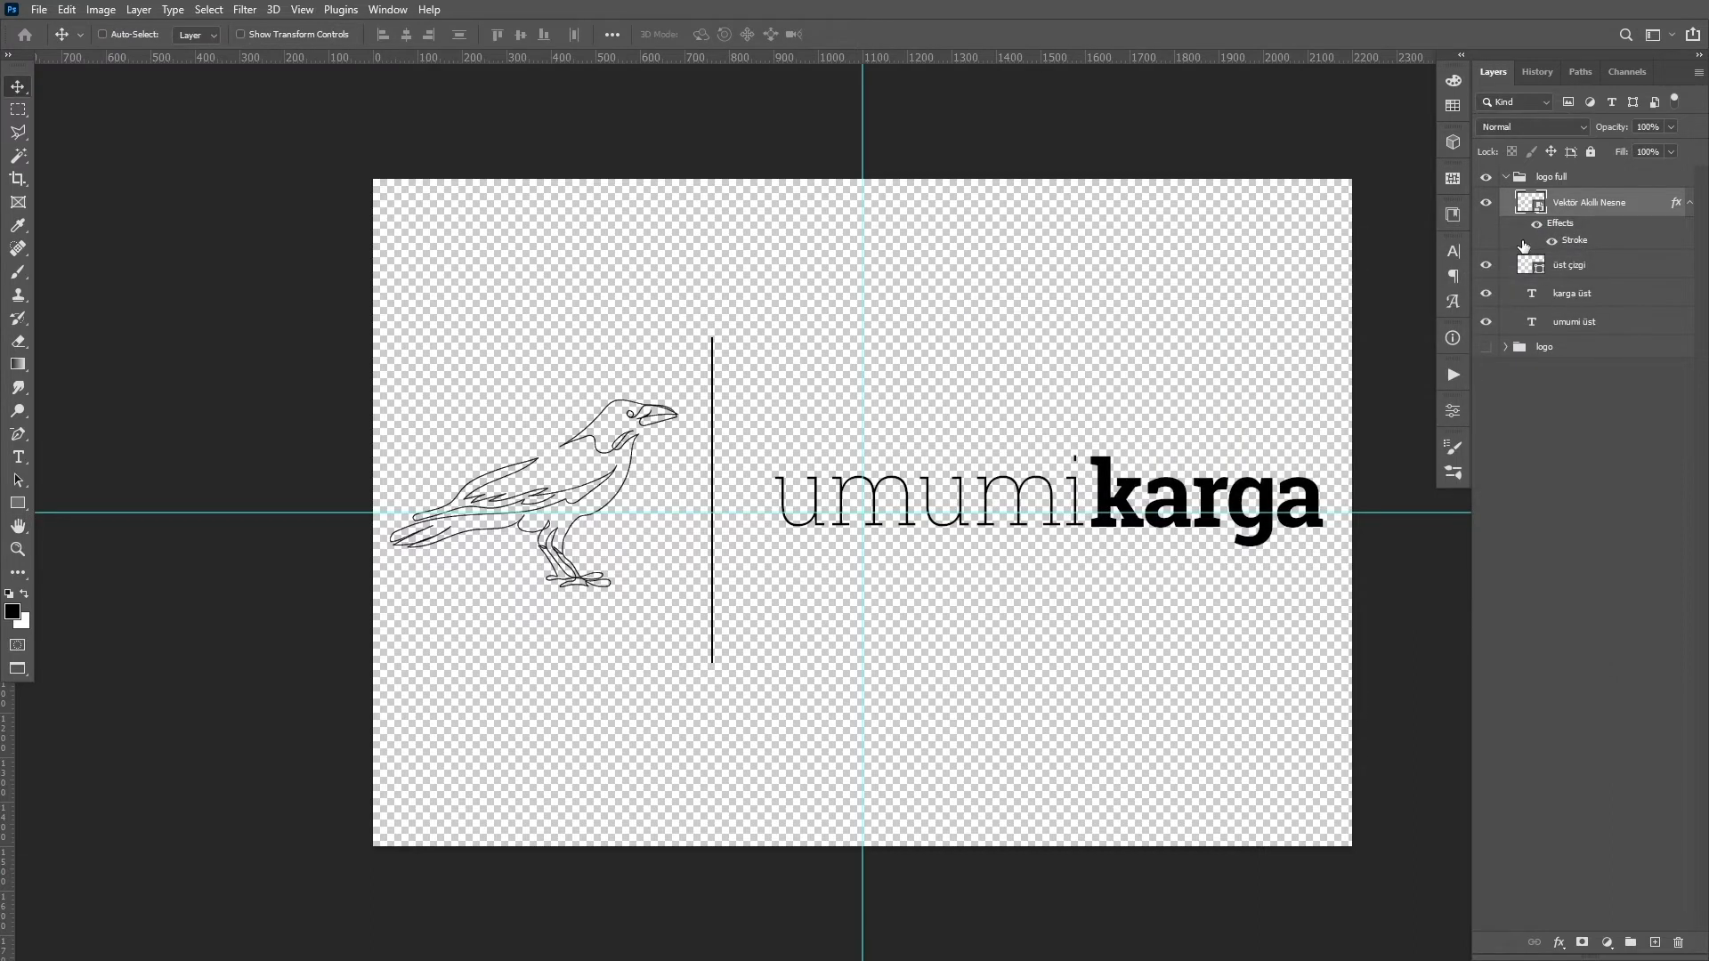
Step: Save the smart object's contents and bring the updated logo into view in the dark grunge wall mockup
key(f)
key(f)
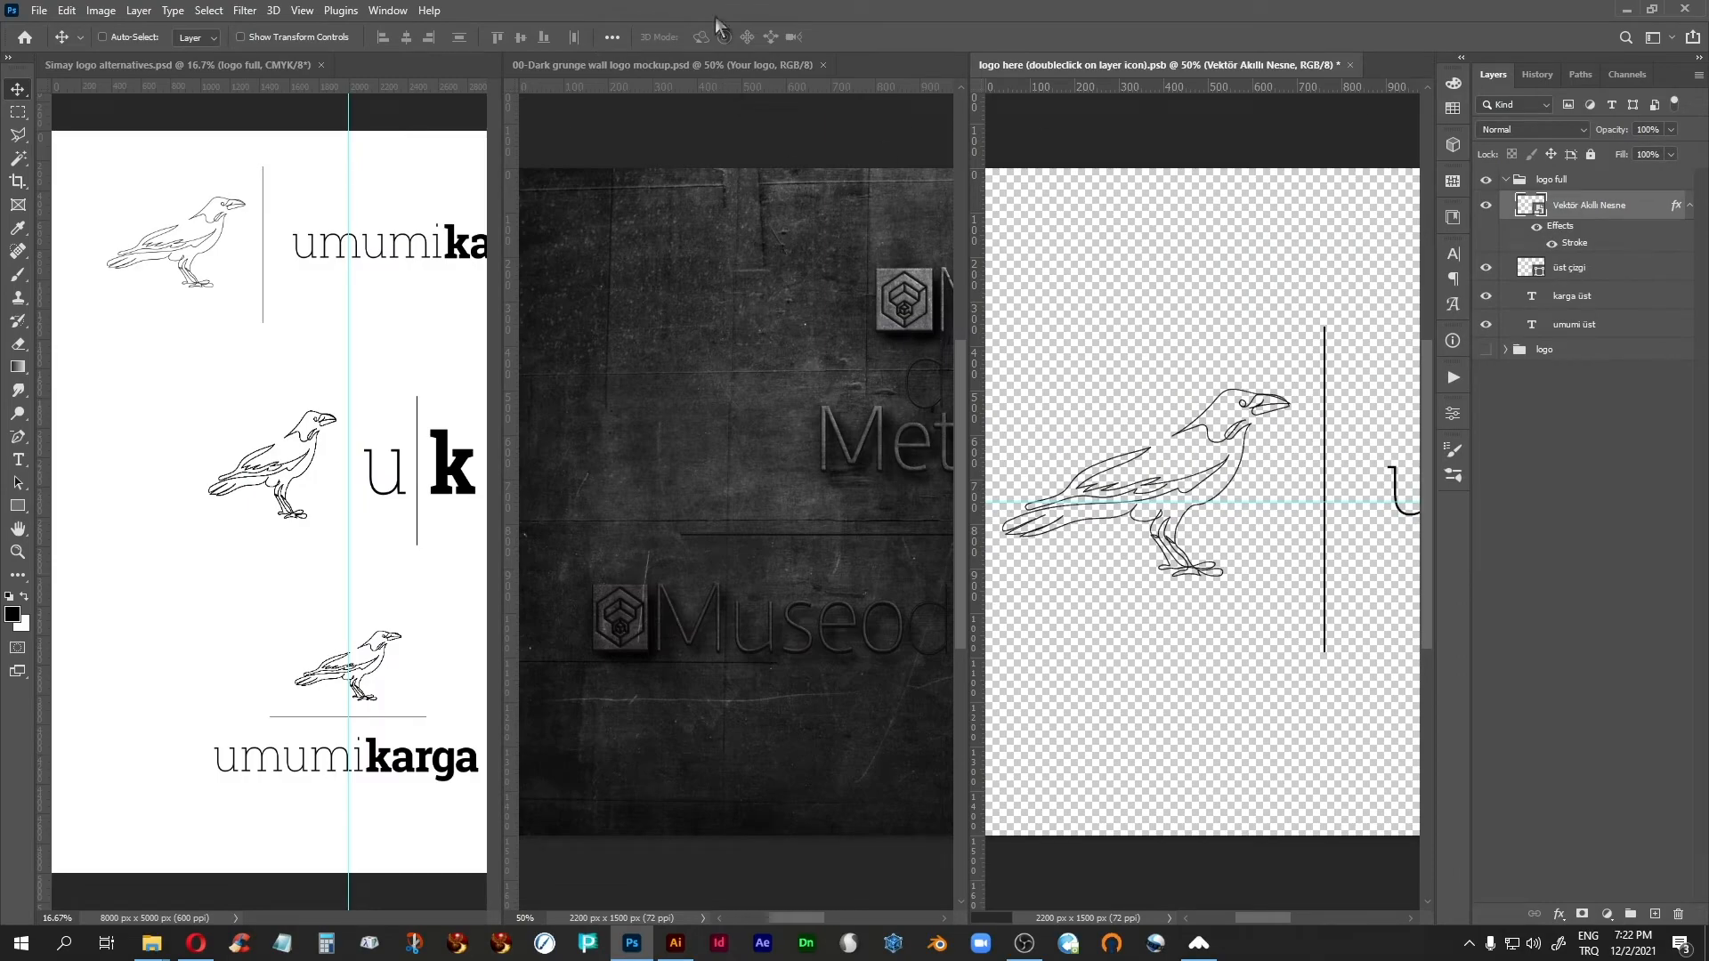
key(ctrl+s)
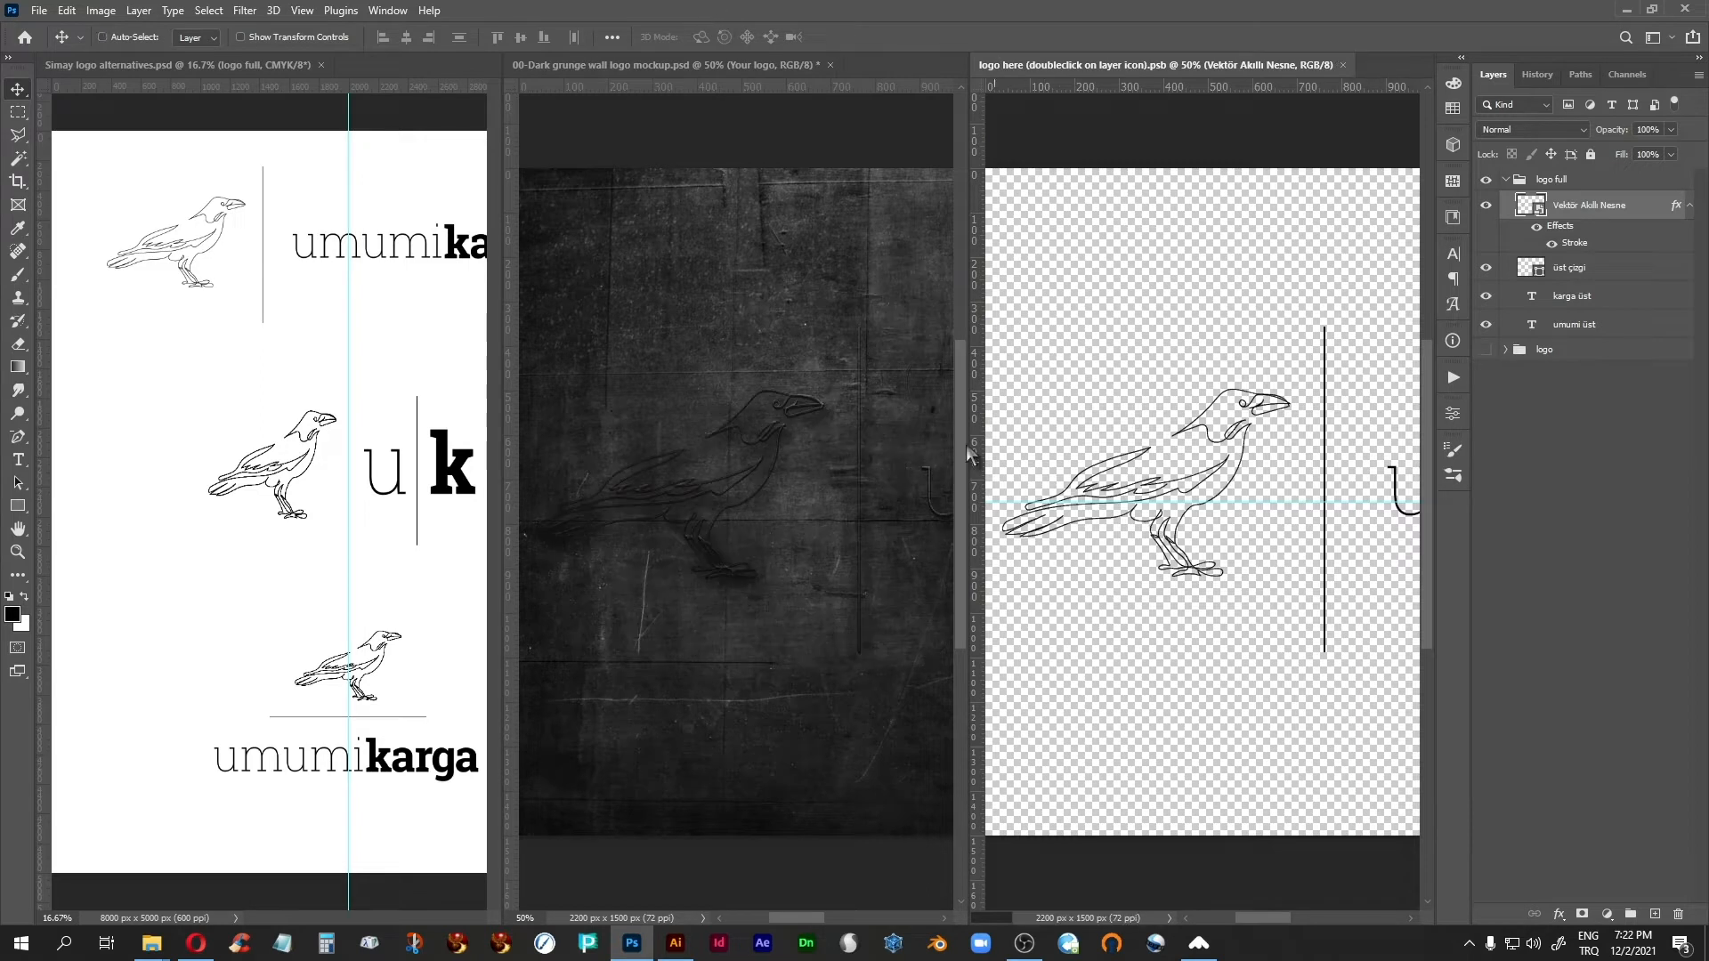
click(873, 496)
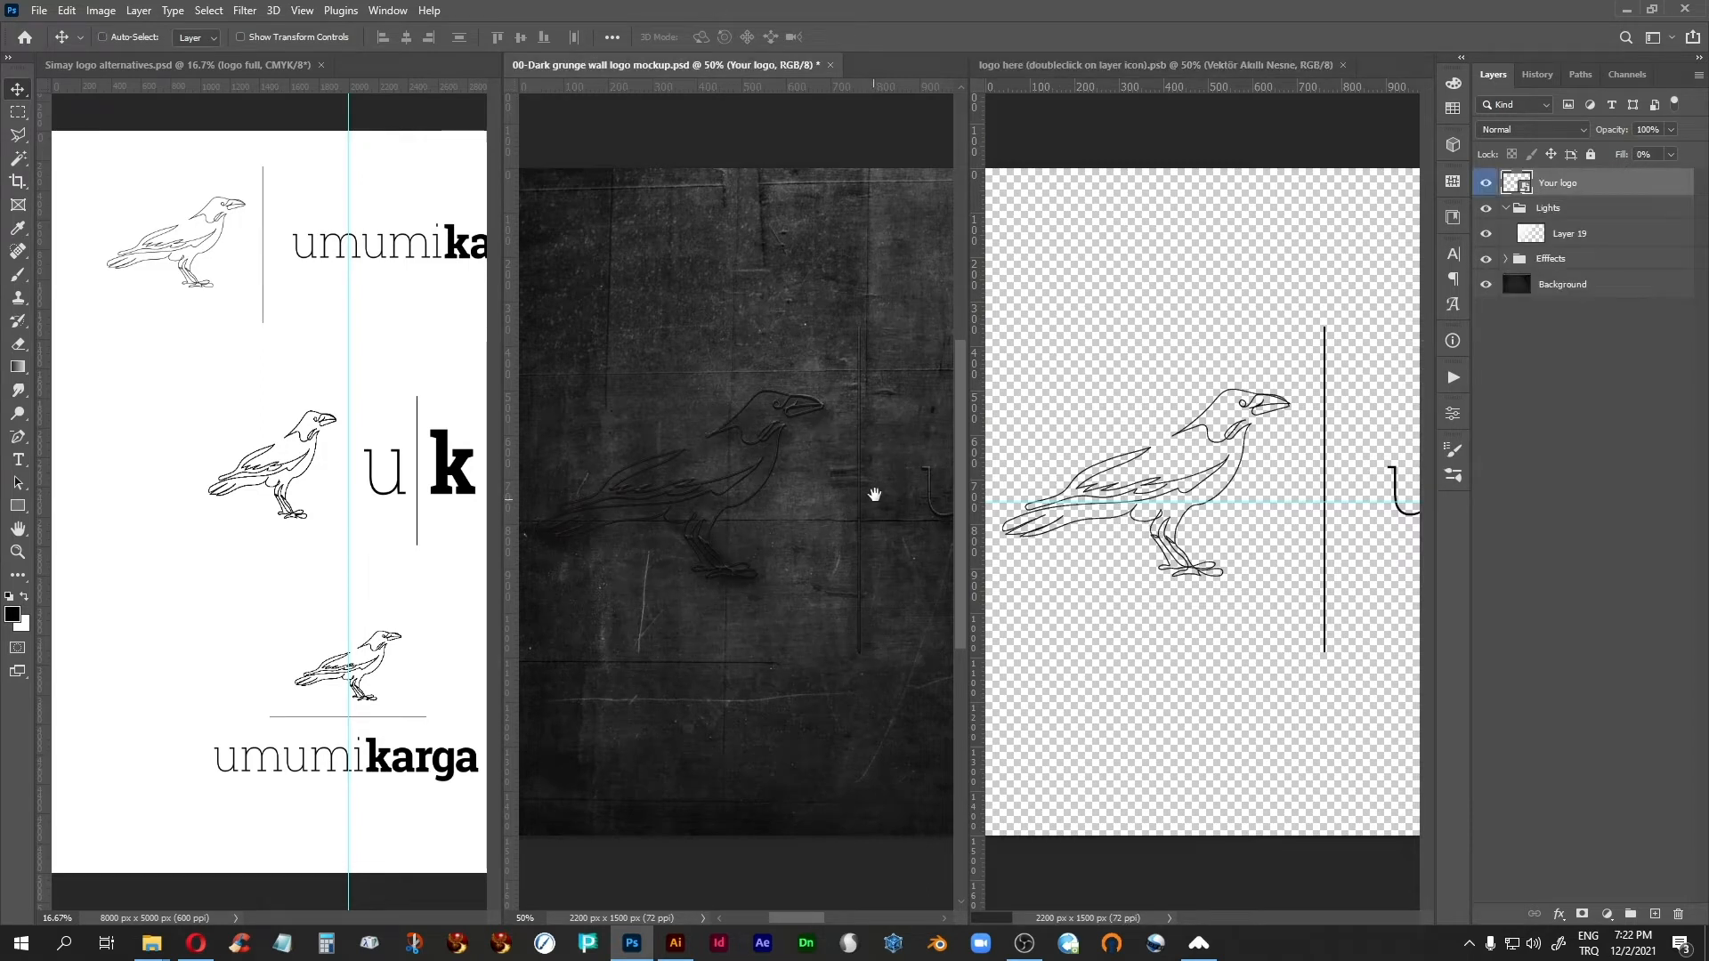
drag(824, 499, 589, 480)
mouse_move(804, 558)
mouse_down()
mouse_move(606, 553)
mouse_move(767, 564)
mouse_move(804, 530)
mouse_up()
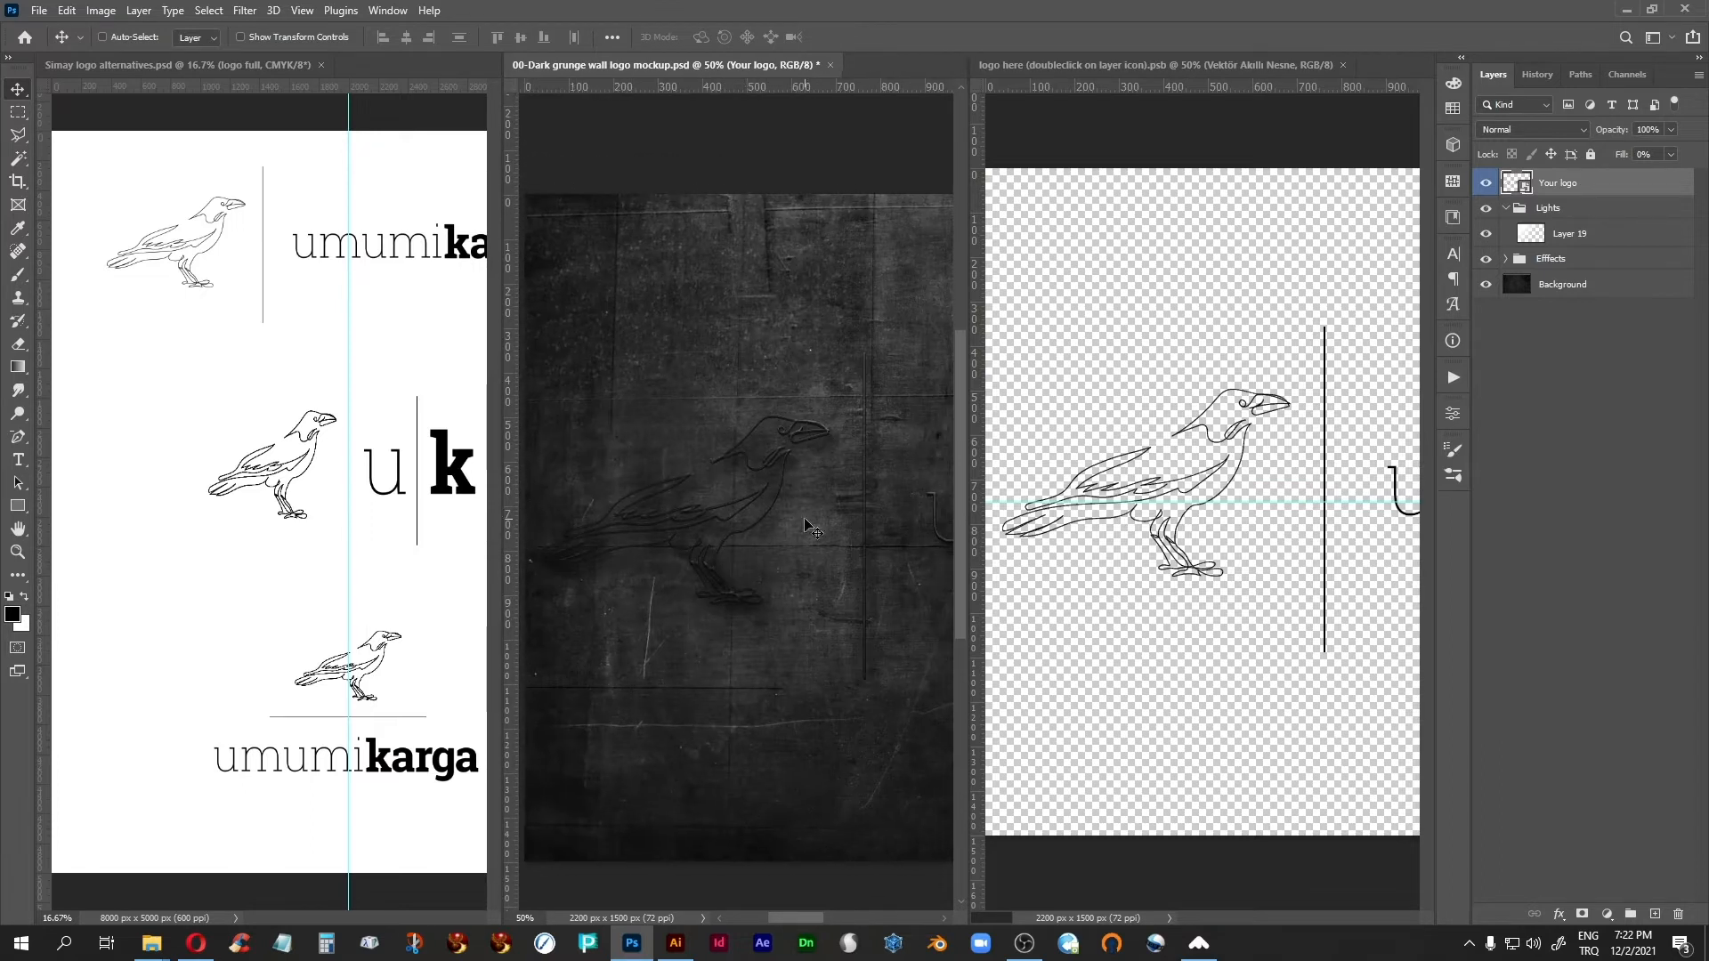
Step: Set the crow vector layer's stroke size to 3 px, save the smart object and check the crow in the mockup
click(1246, 66)
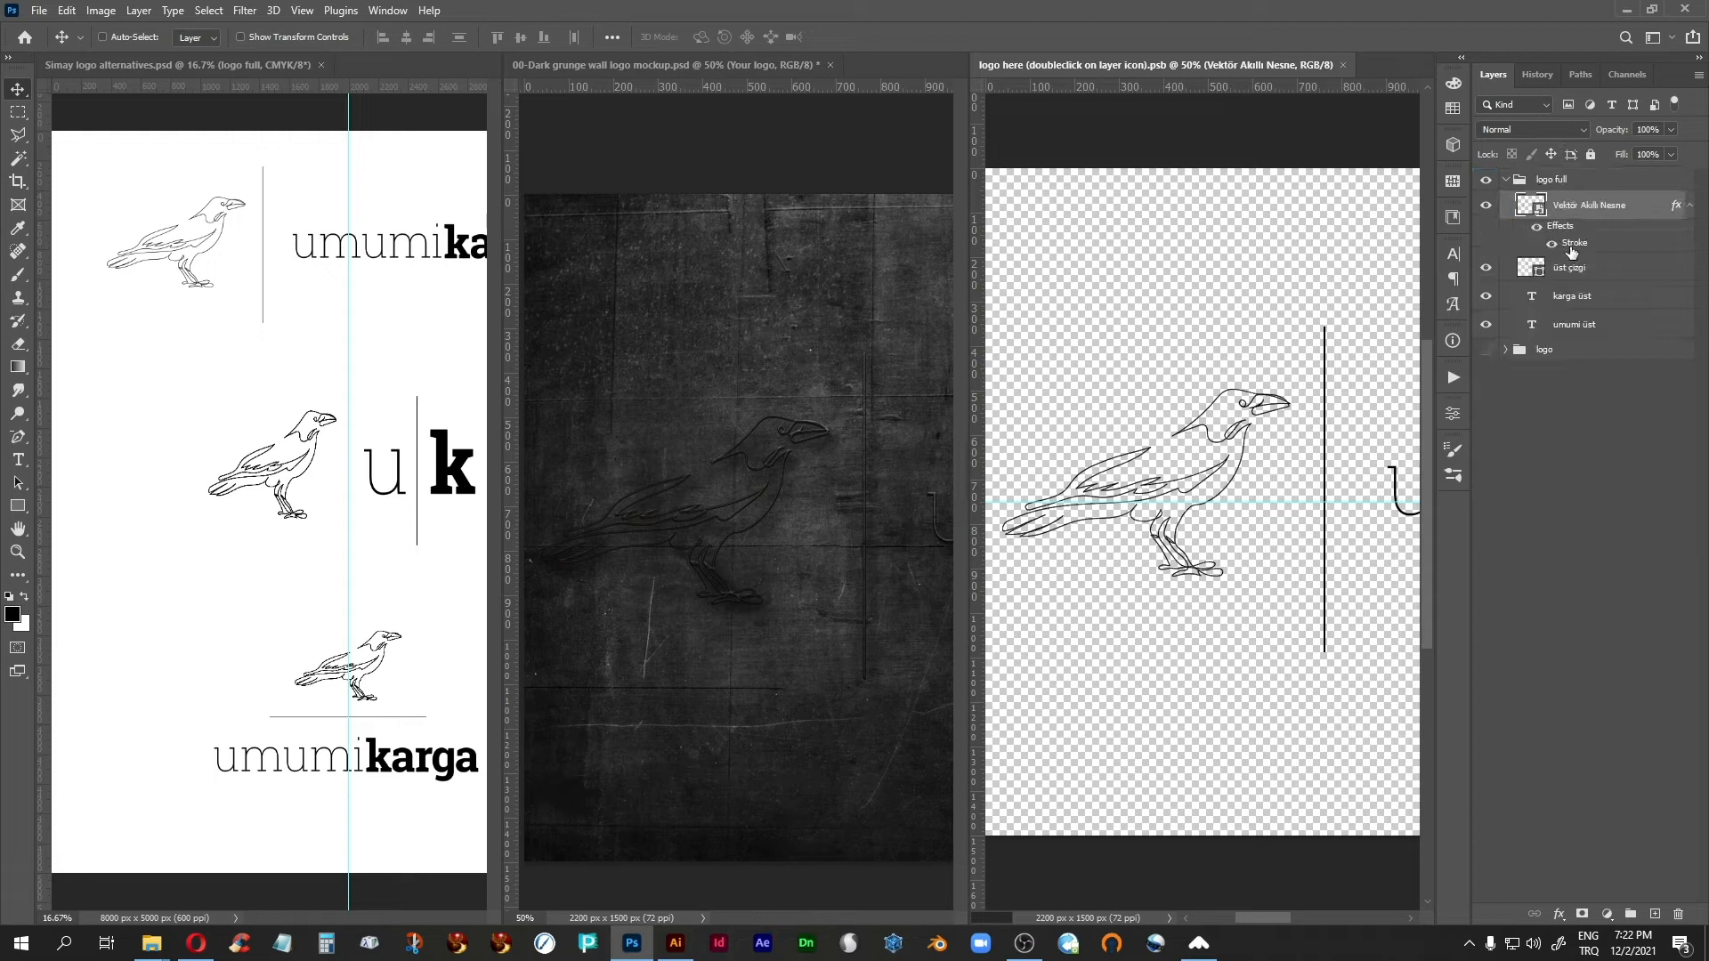
double_click(1574, 245)
text(3)
click(1527, 273)
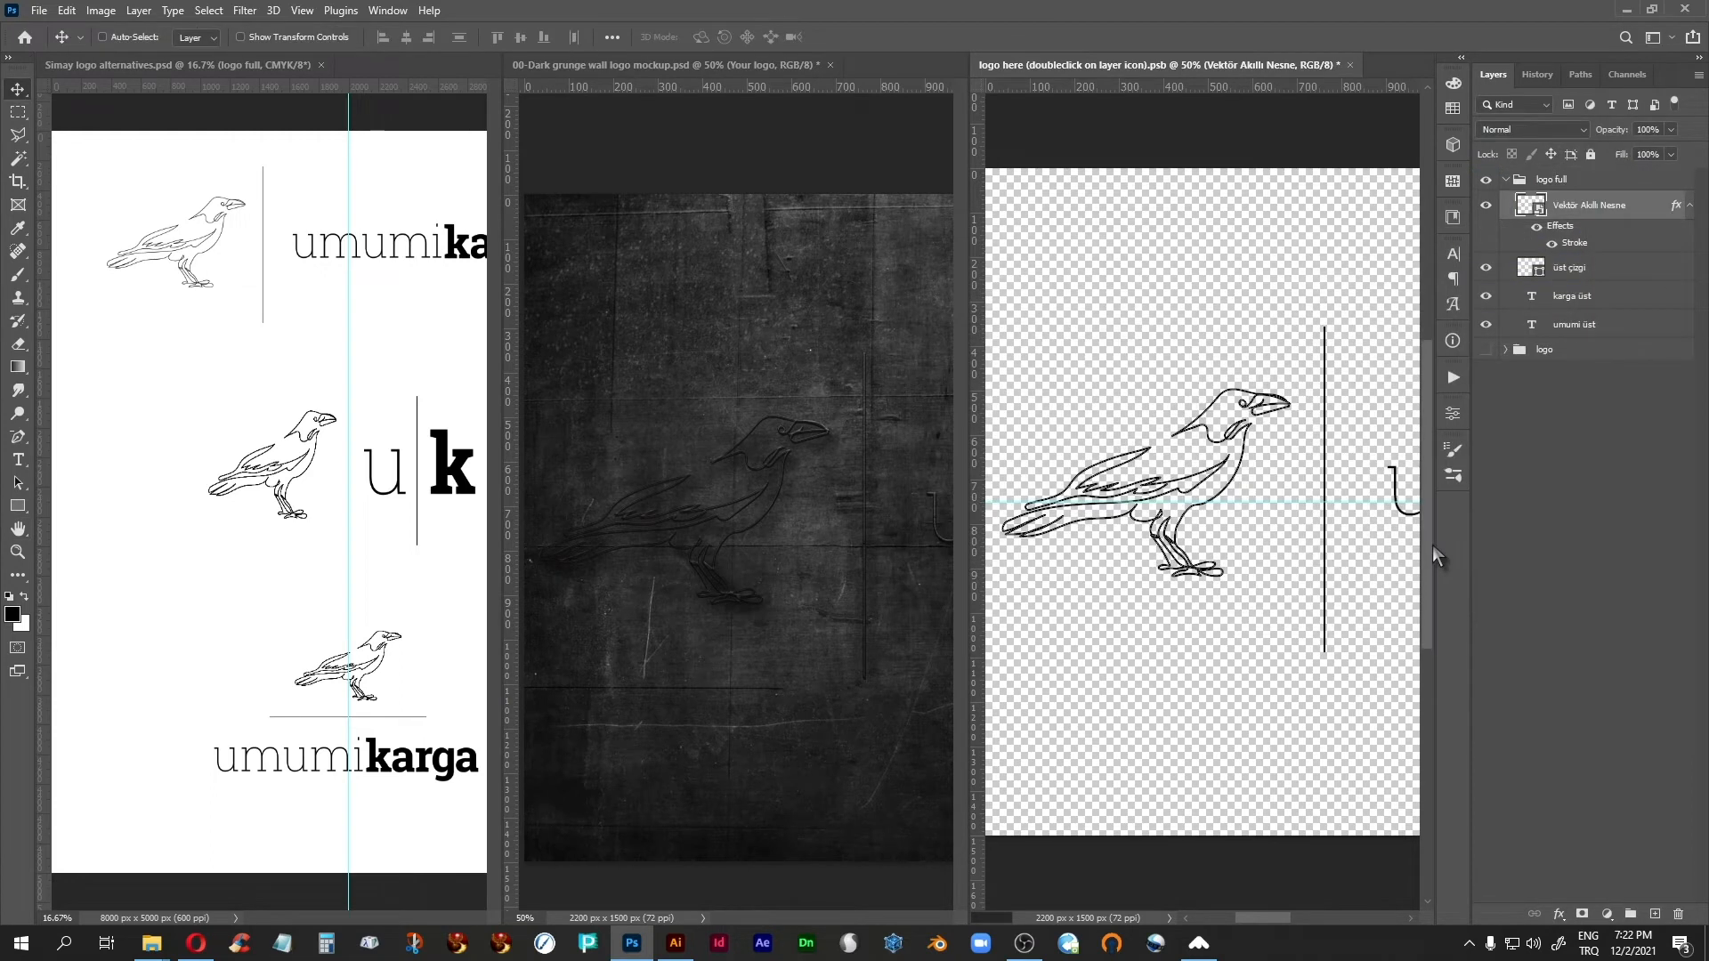
key(ctrl+s)
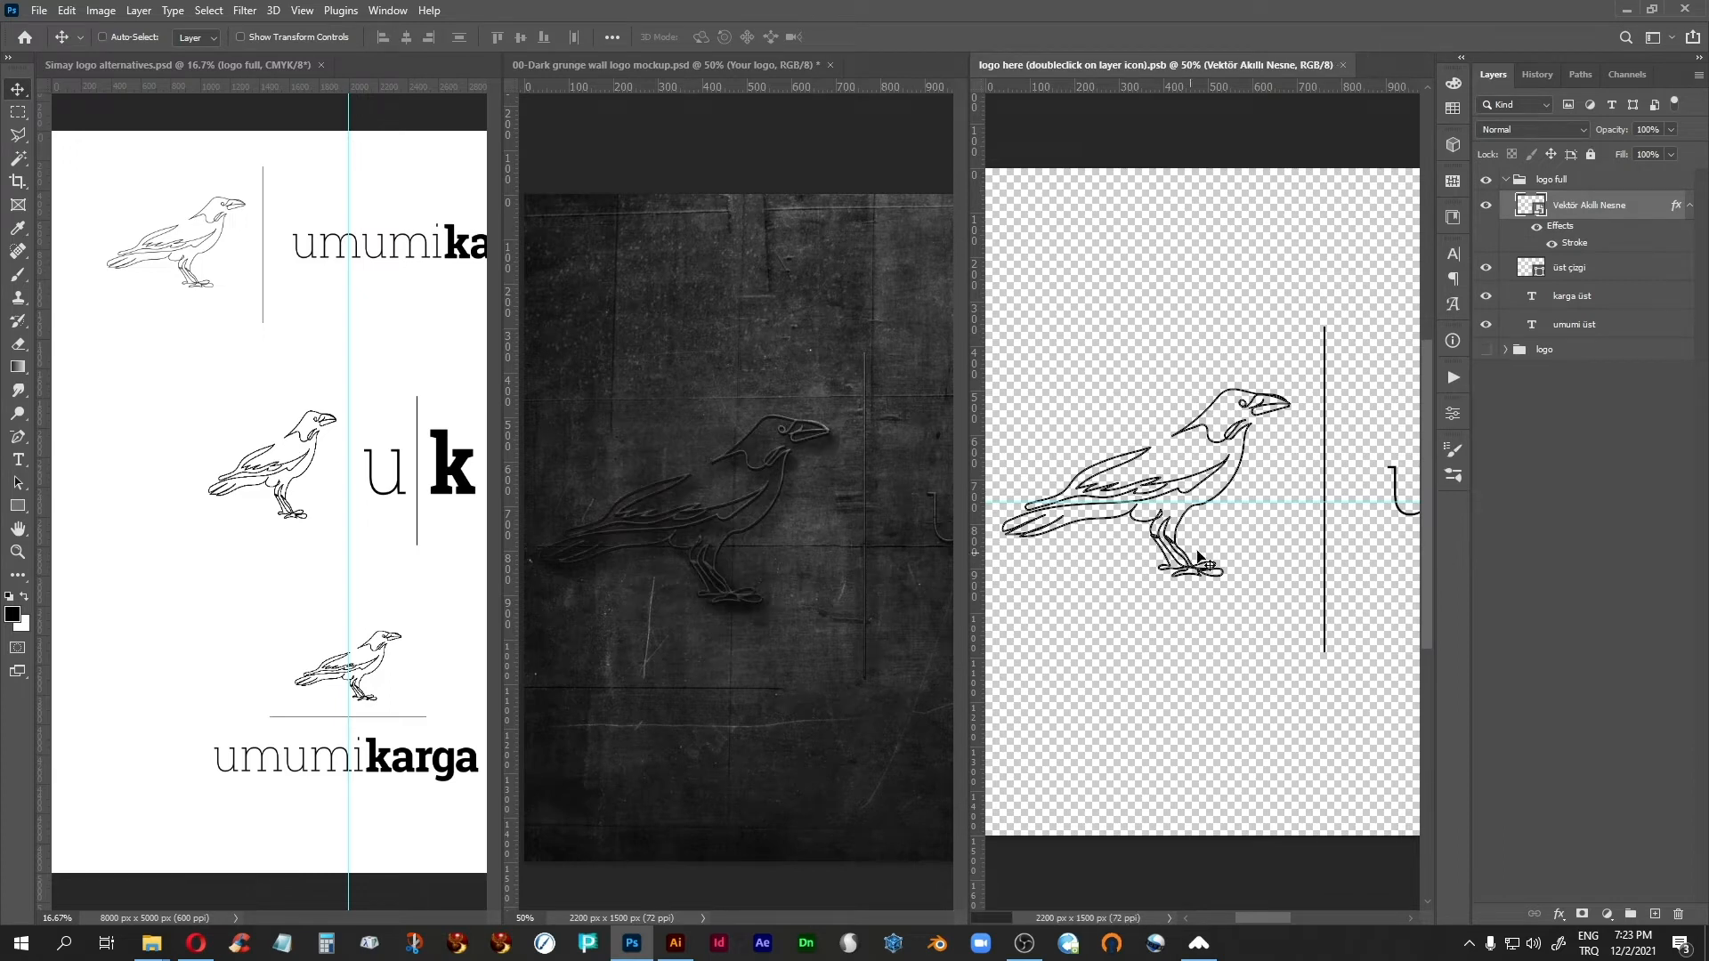
click(851, 562)
mouse_move(813, 598)
mouse_down()
mouse_move(730, 612)
mouse_move(786, 584)
mouse_up()
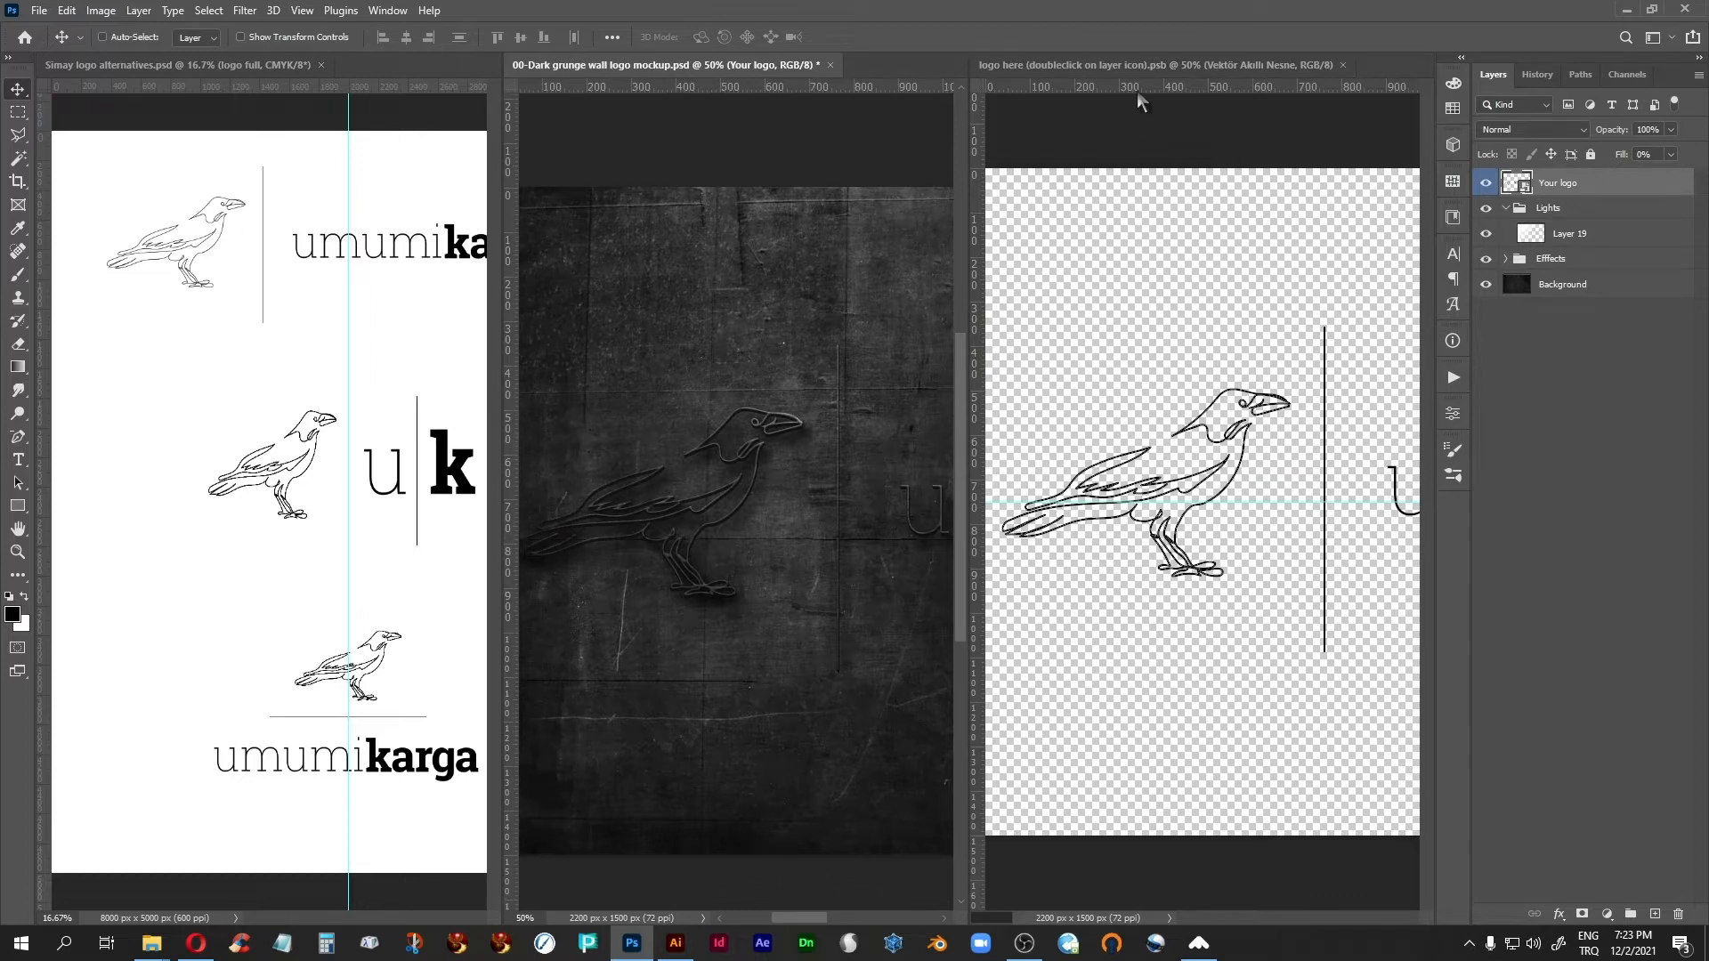
Step: Thicken the crow vector layer's stroke further and save the smart object's contents
click(1162, 81)
double_click(1571, 244)
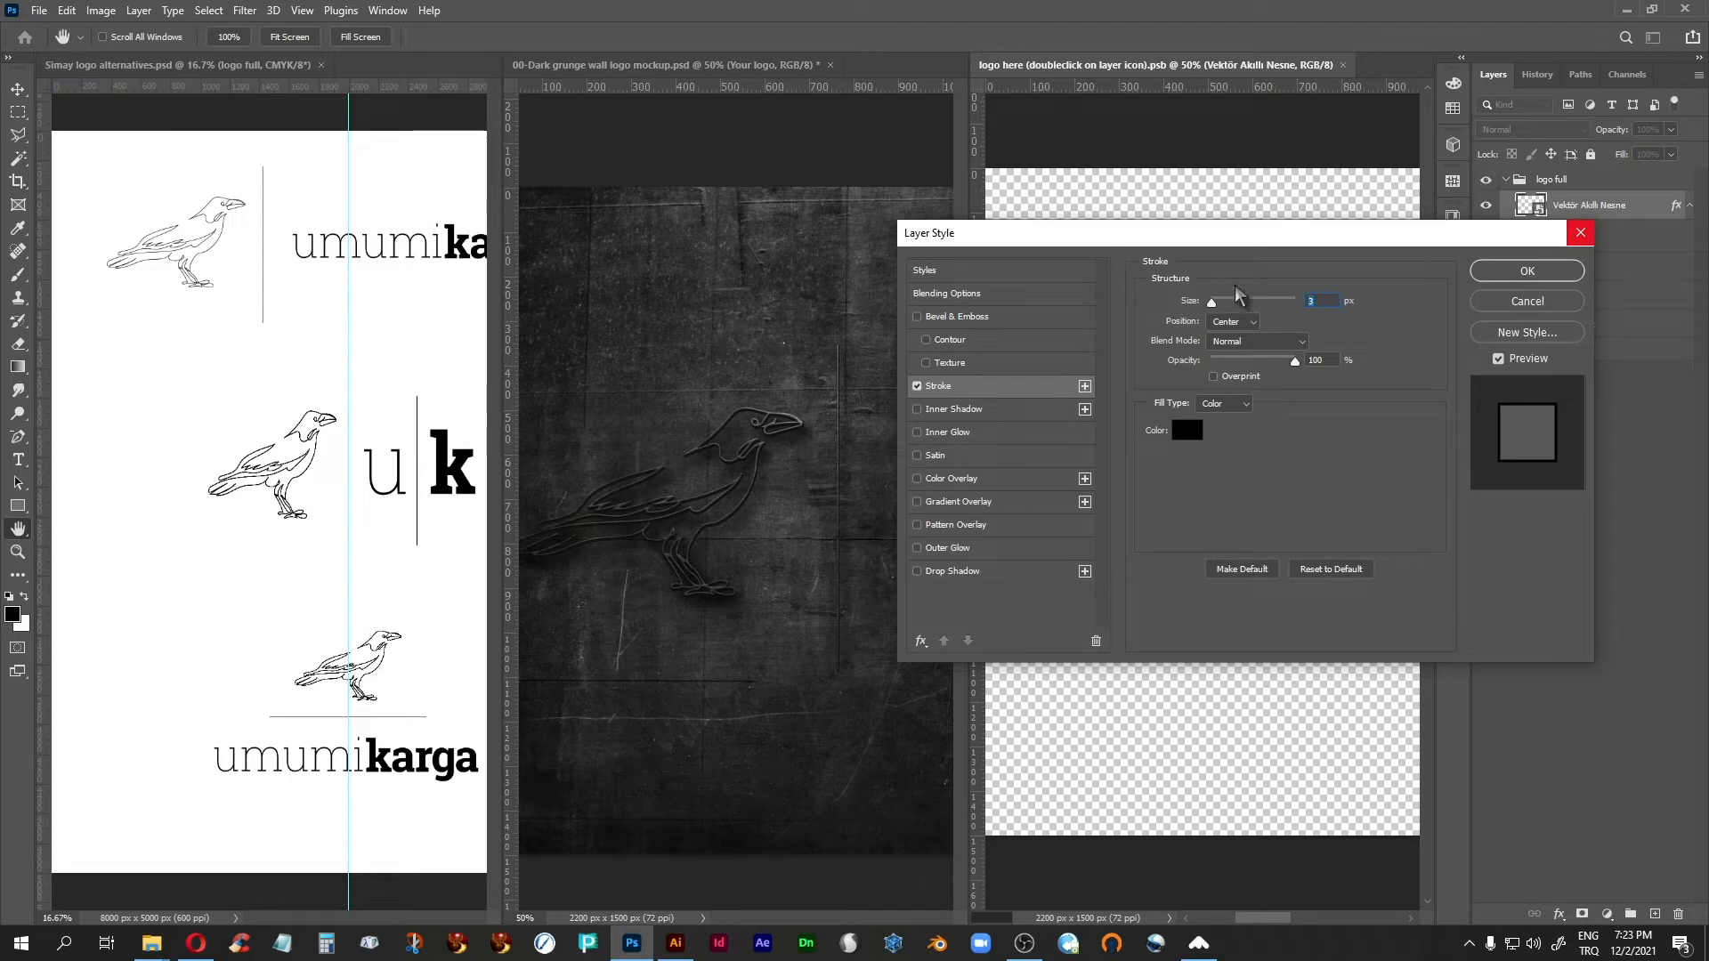
key(Return)
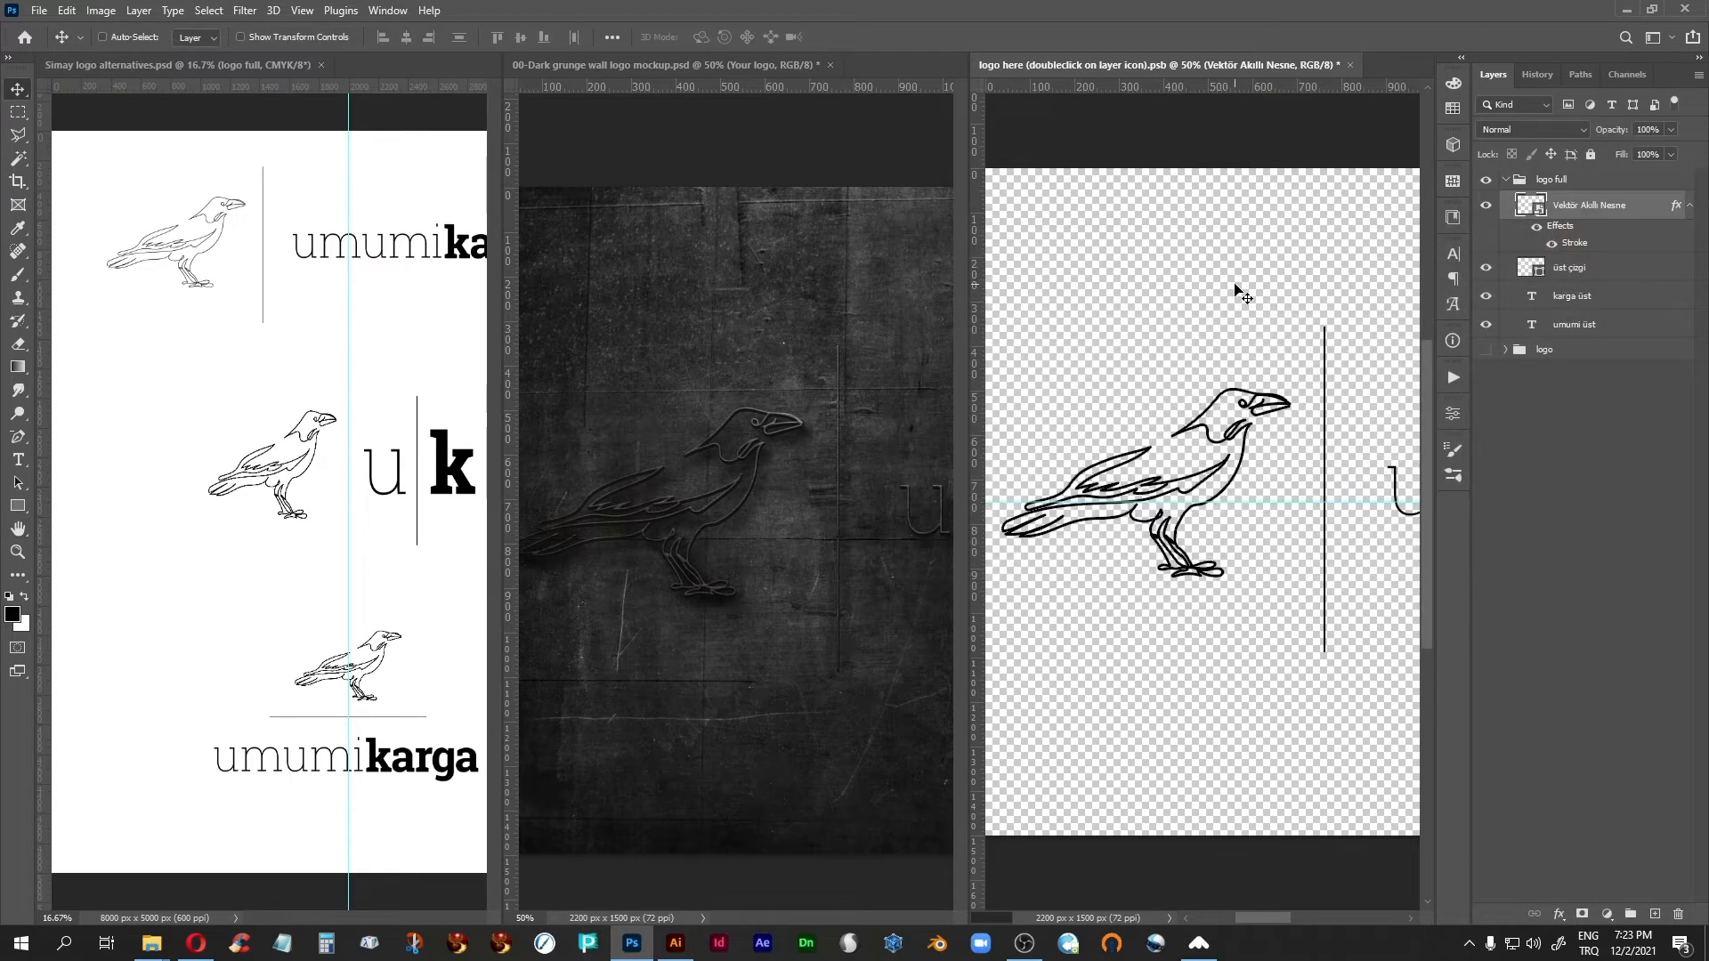
key(ctrl+s)
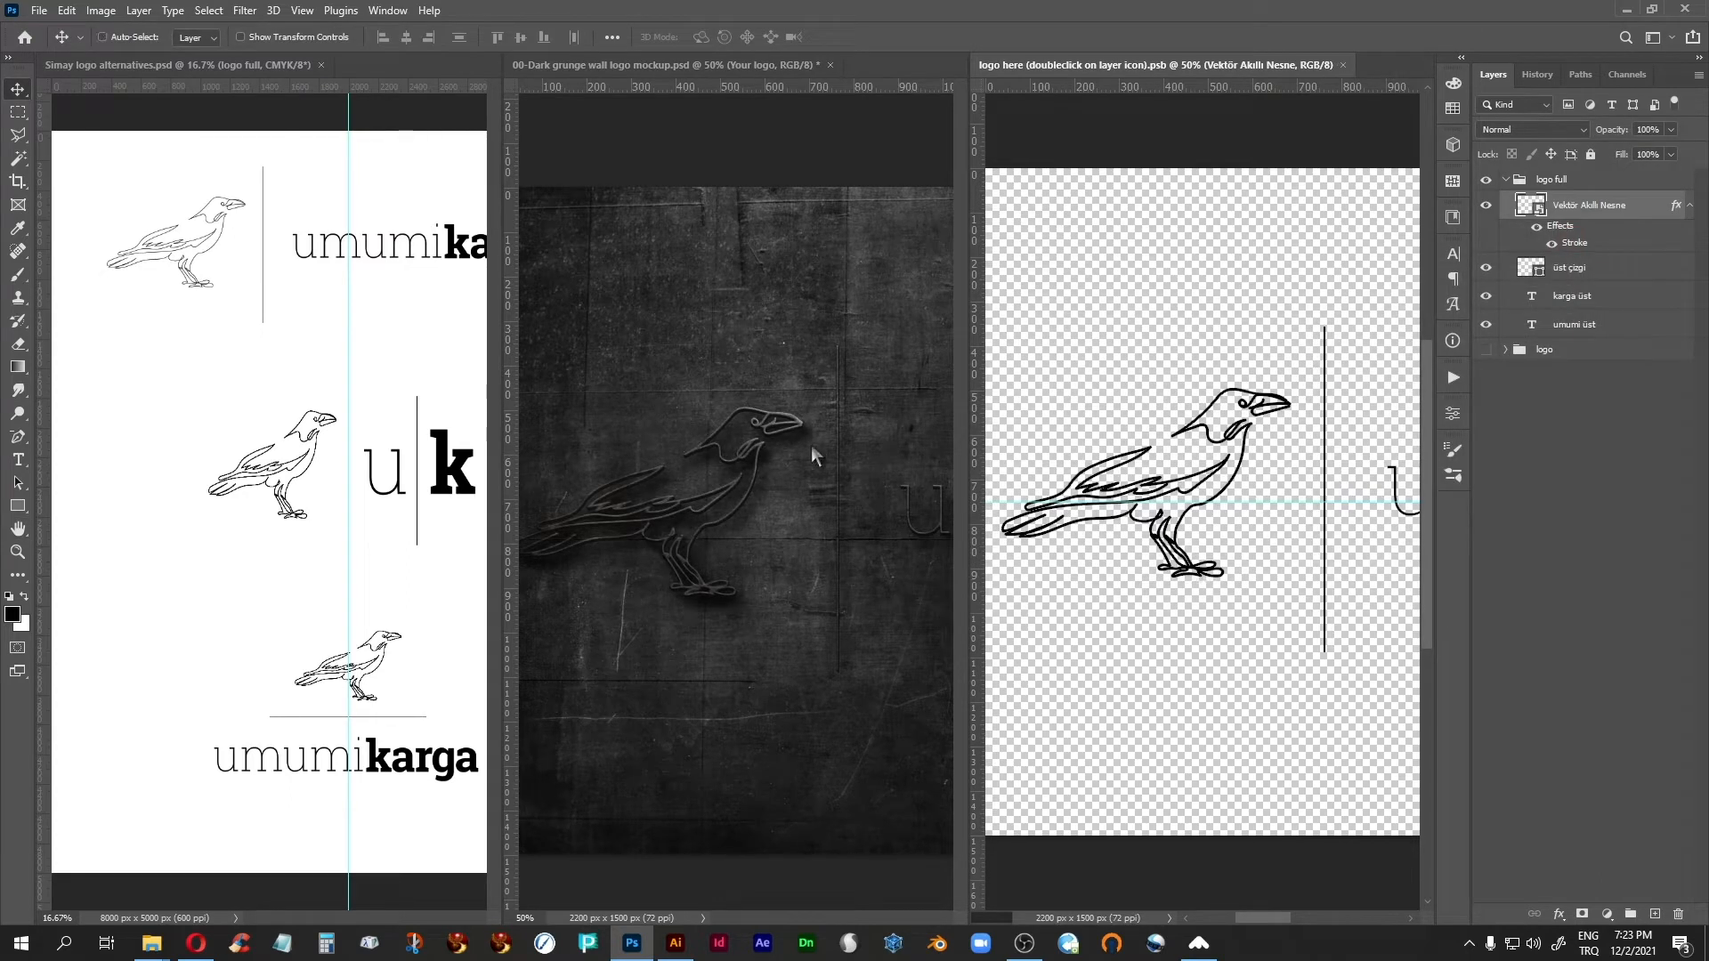
Step: Set the üst çizgi divider line's stroke to 6 px, save the smart object and inspect the updated logo in the mockup
click(1528, 268)
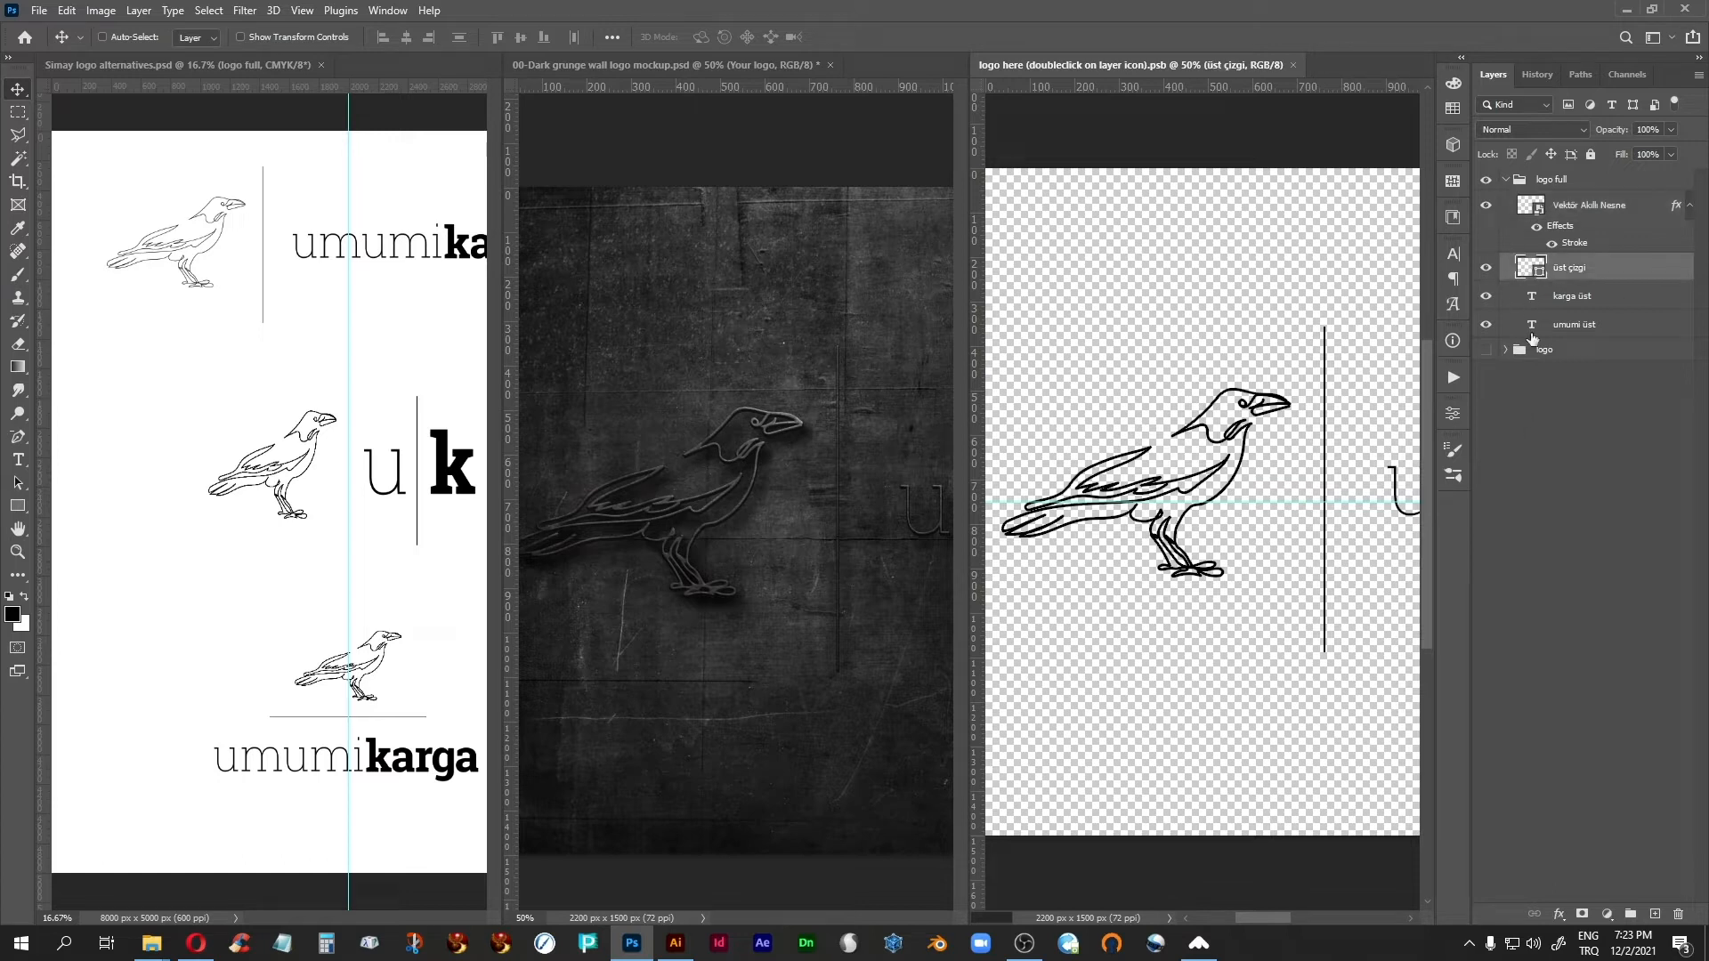
click(17, 481)
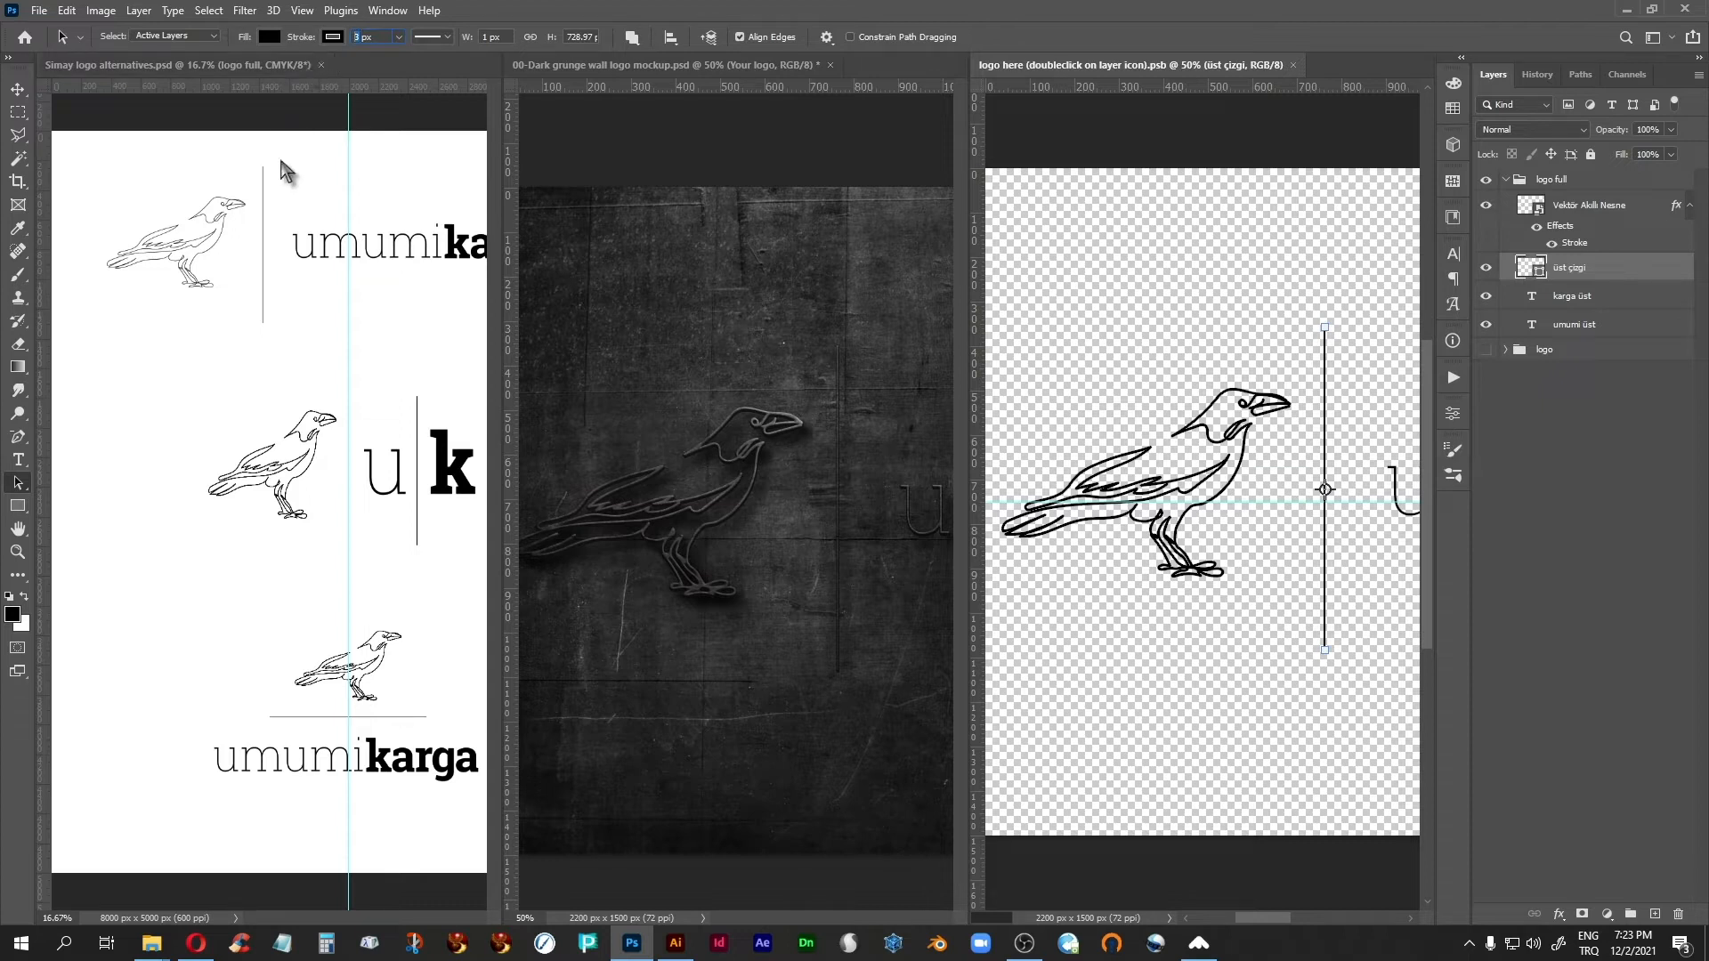
key(Return)
key(ctrl+s)
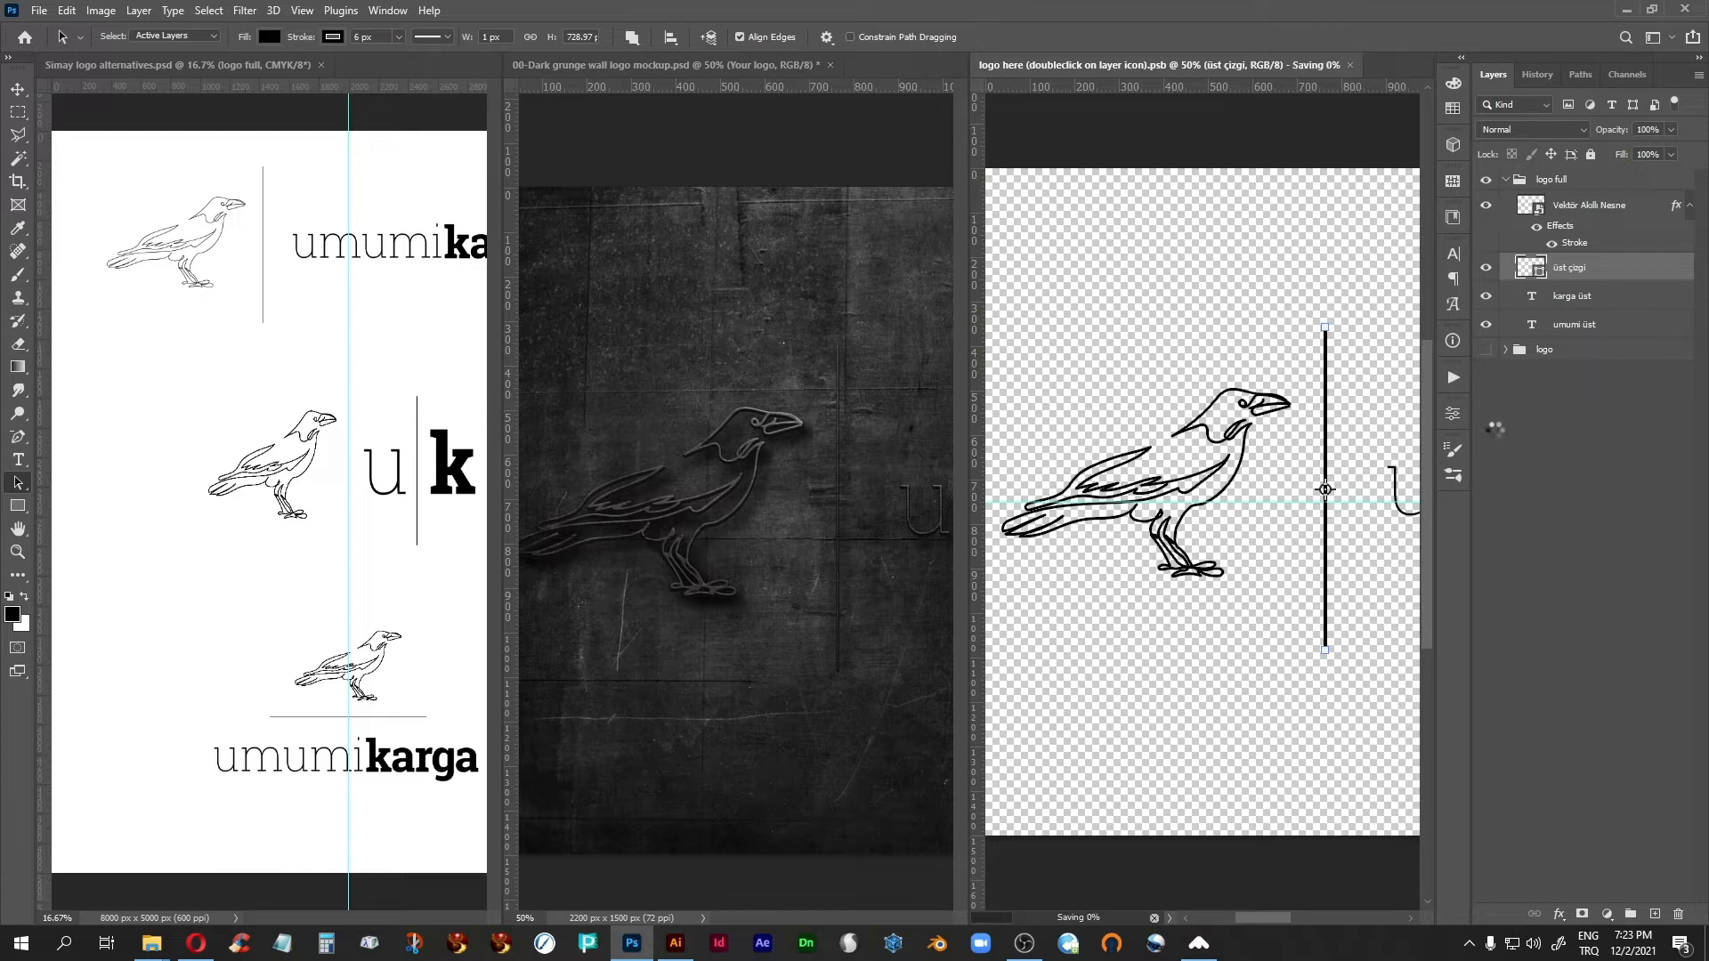
click(761, 62)
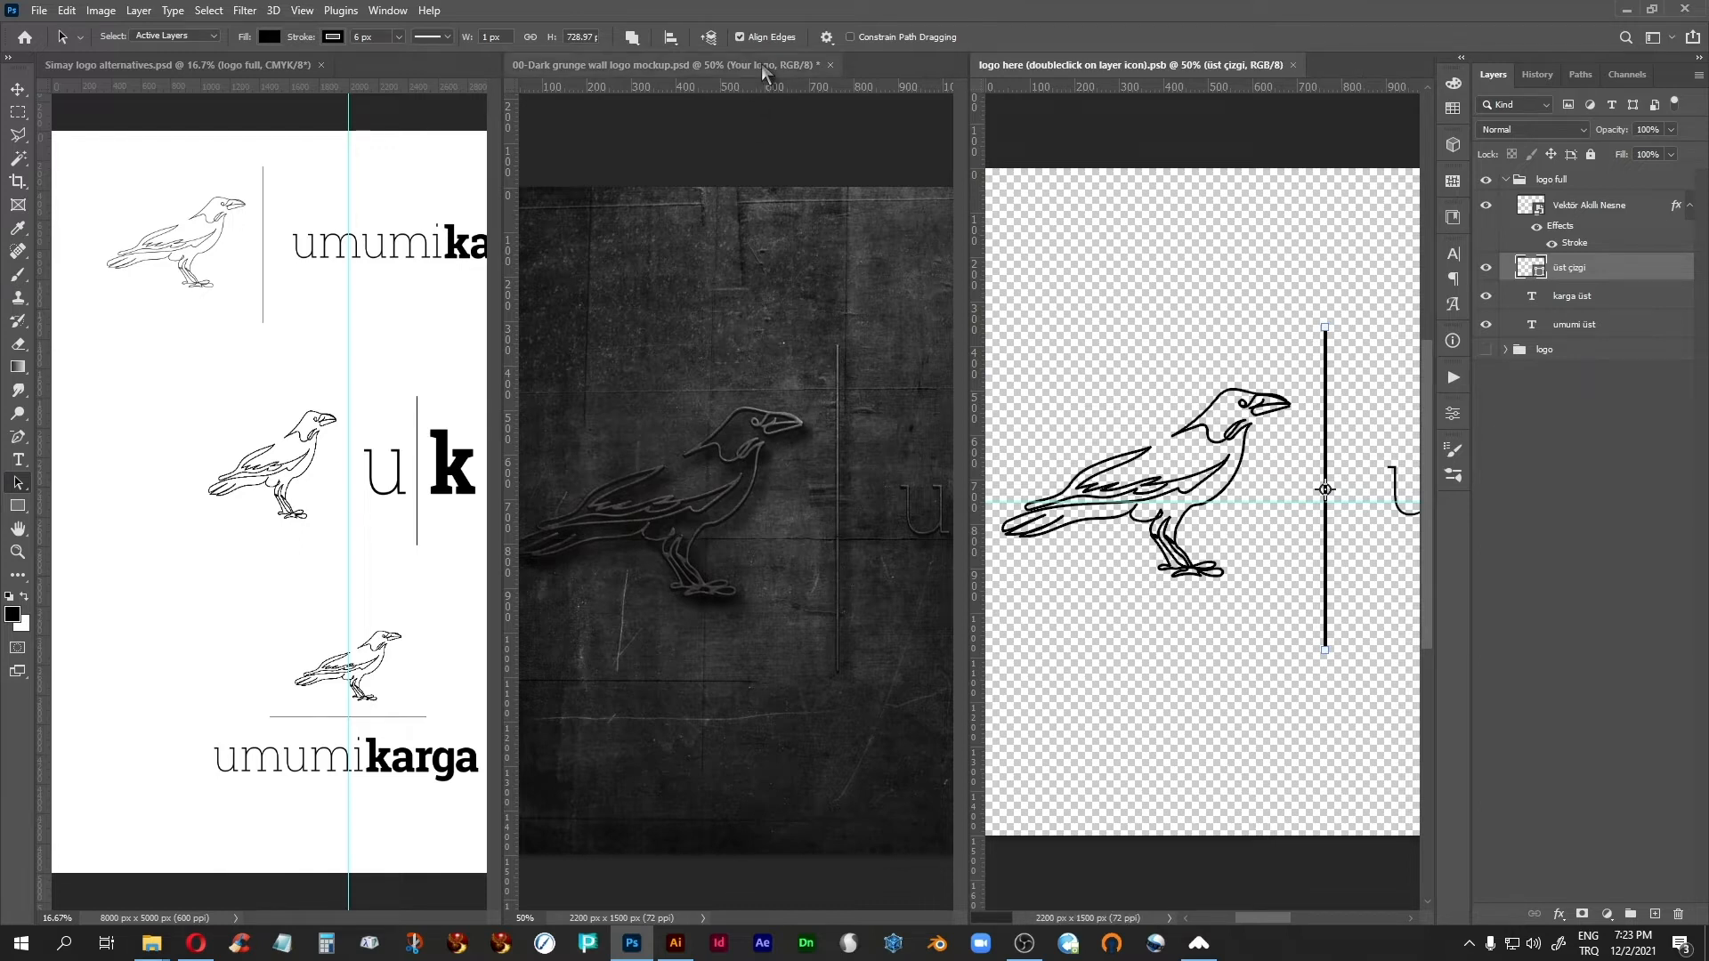
drag(838, 584, 519, 539)
drag(809, 611, 756, 641)
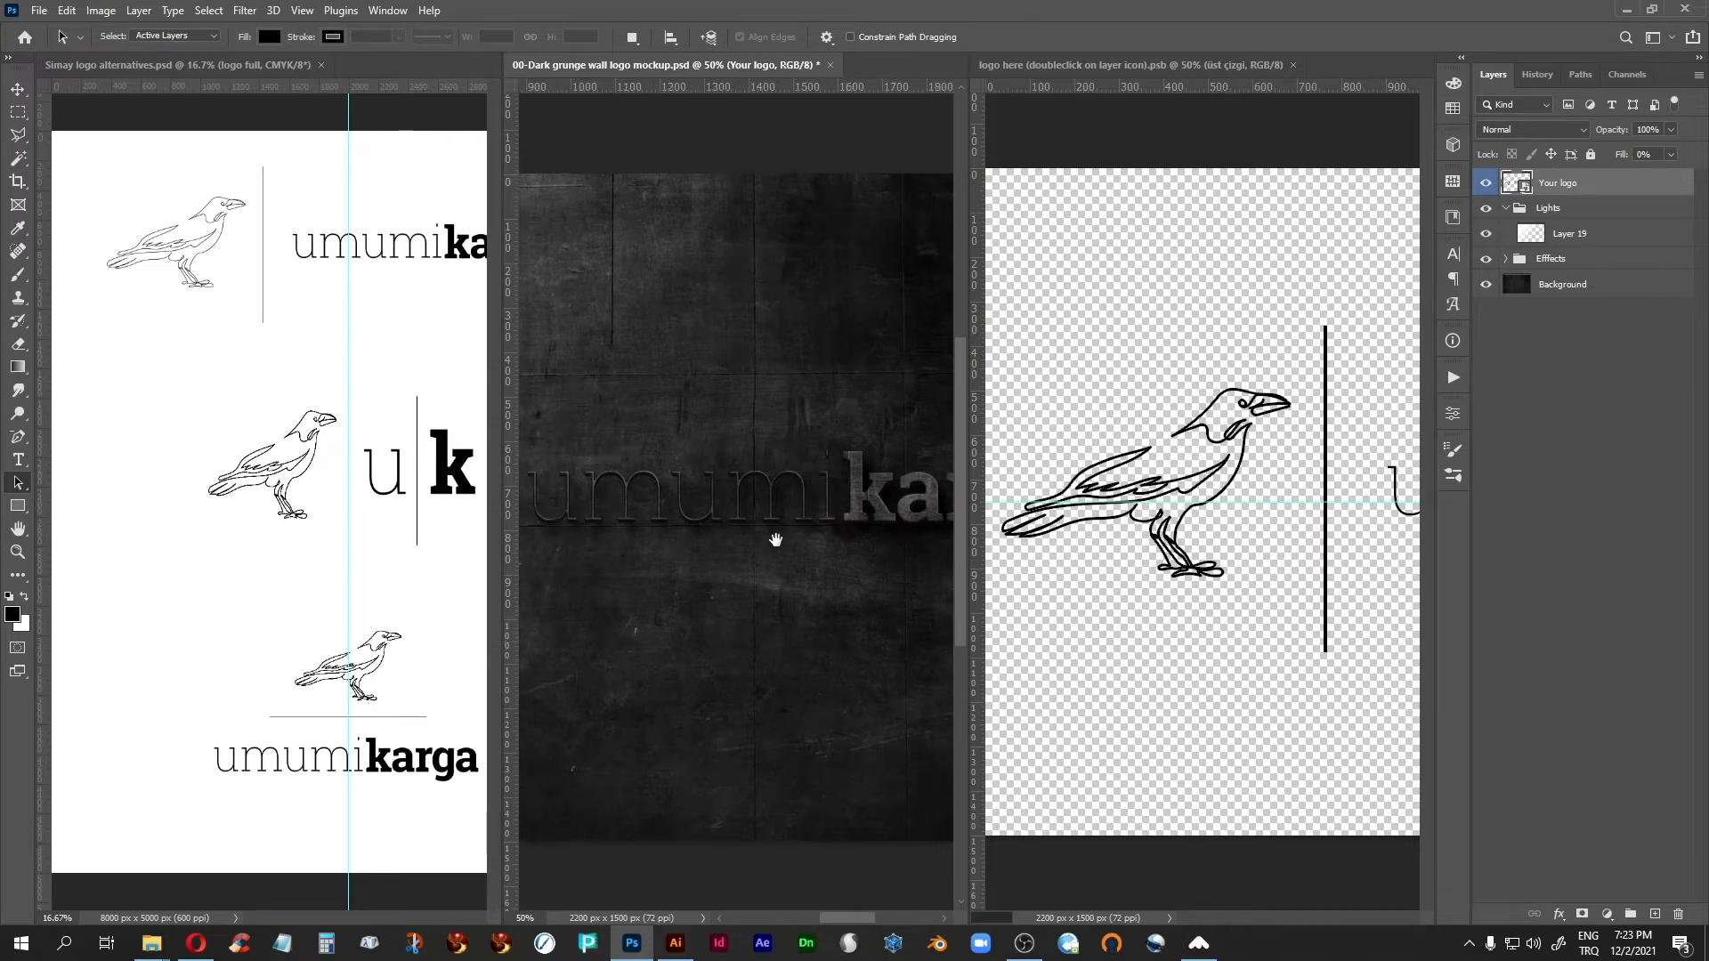
mouse_move(874, 607)
mouse_down()
mouse_move(698, 591)
mouse_move(789, 592)
mouse_move(789, 637)
mouse_move(862, 596)
mouse_up()
Step: Scale the logo full group down slightly in the smart object to leave margins around it
click(1104, 55)
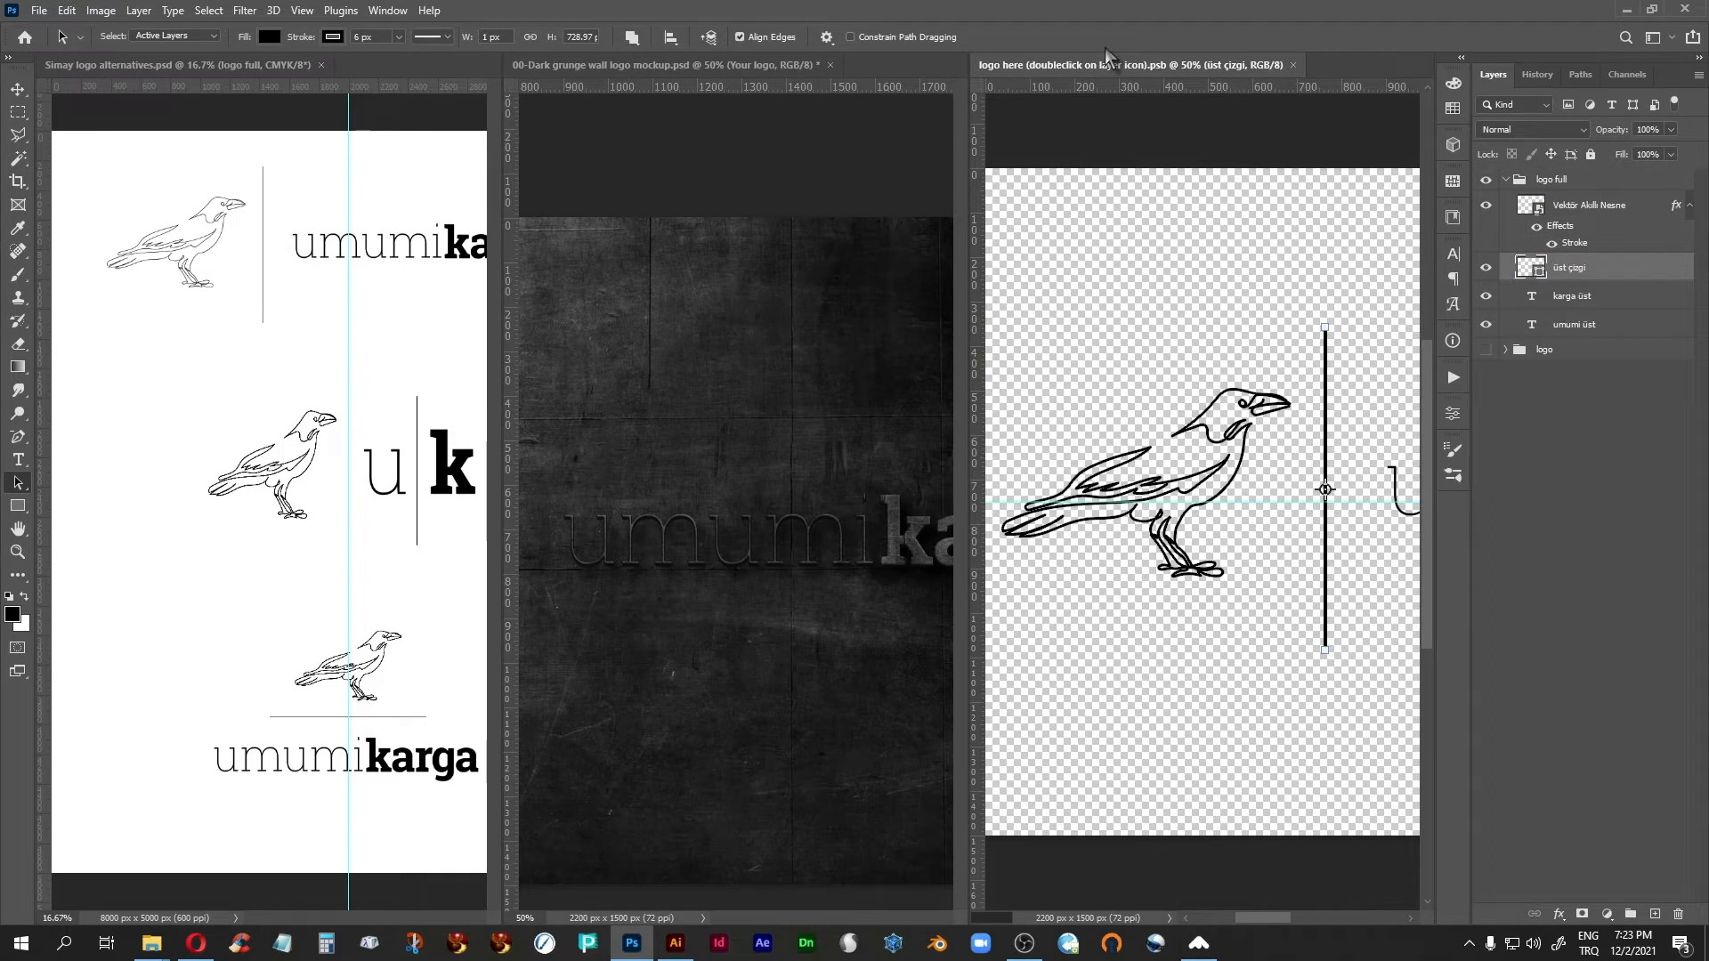
key(ctrl+minus)
key(ctrl+minus)
key(ctrl+minus)
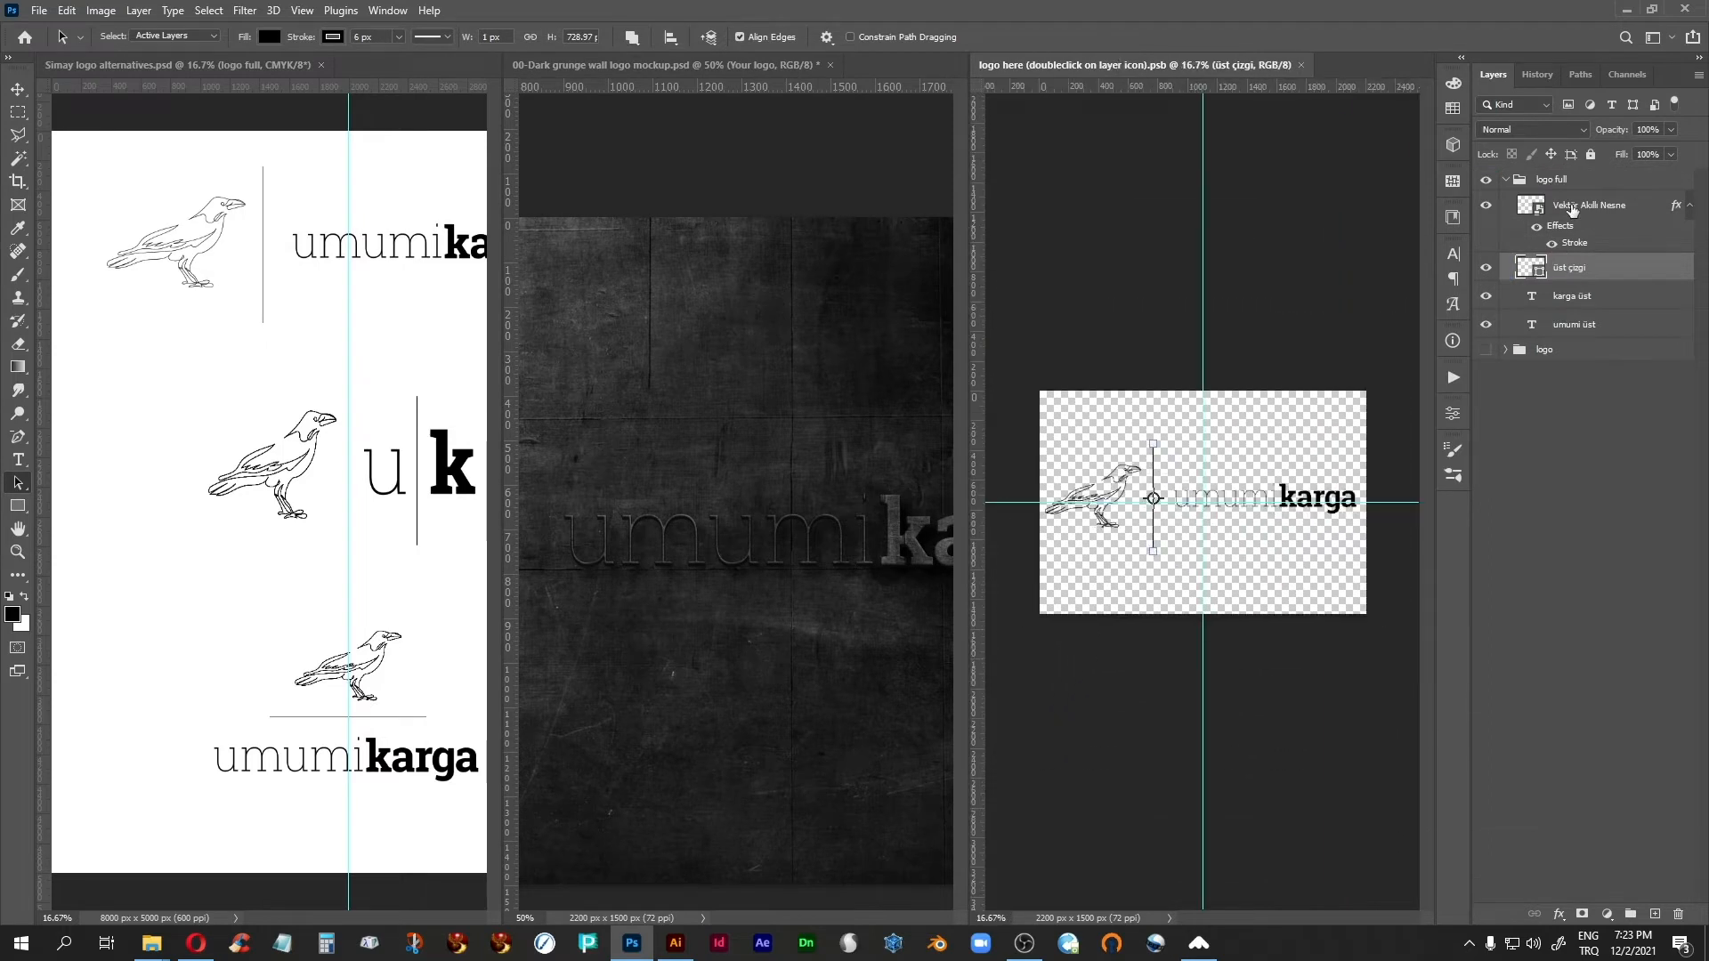
click(1537, 182)
key(ctrl+t)
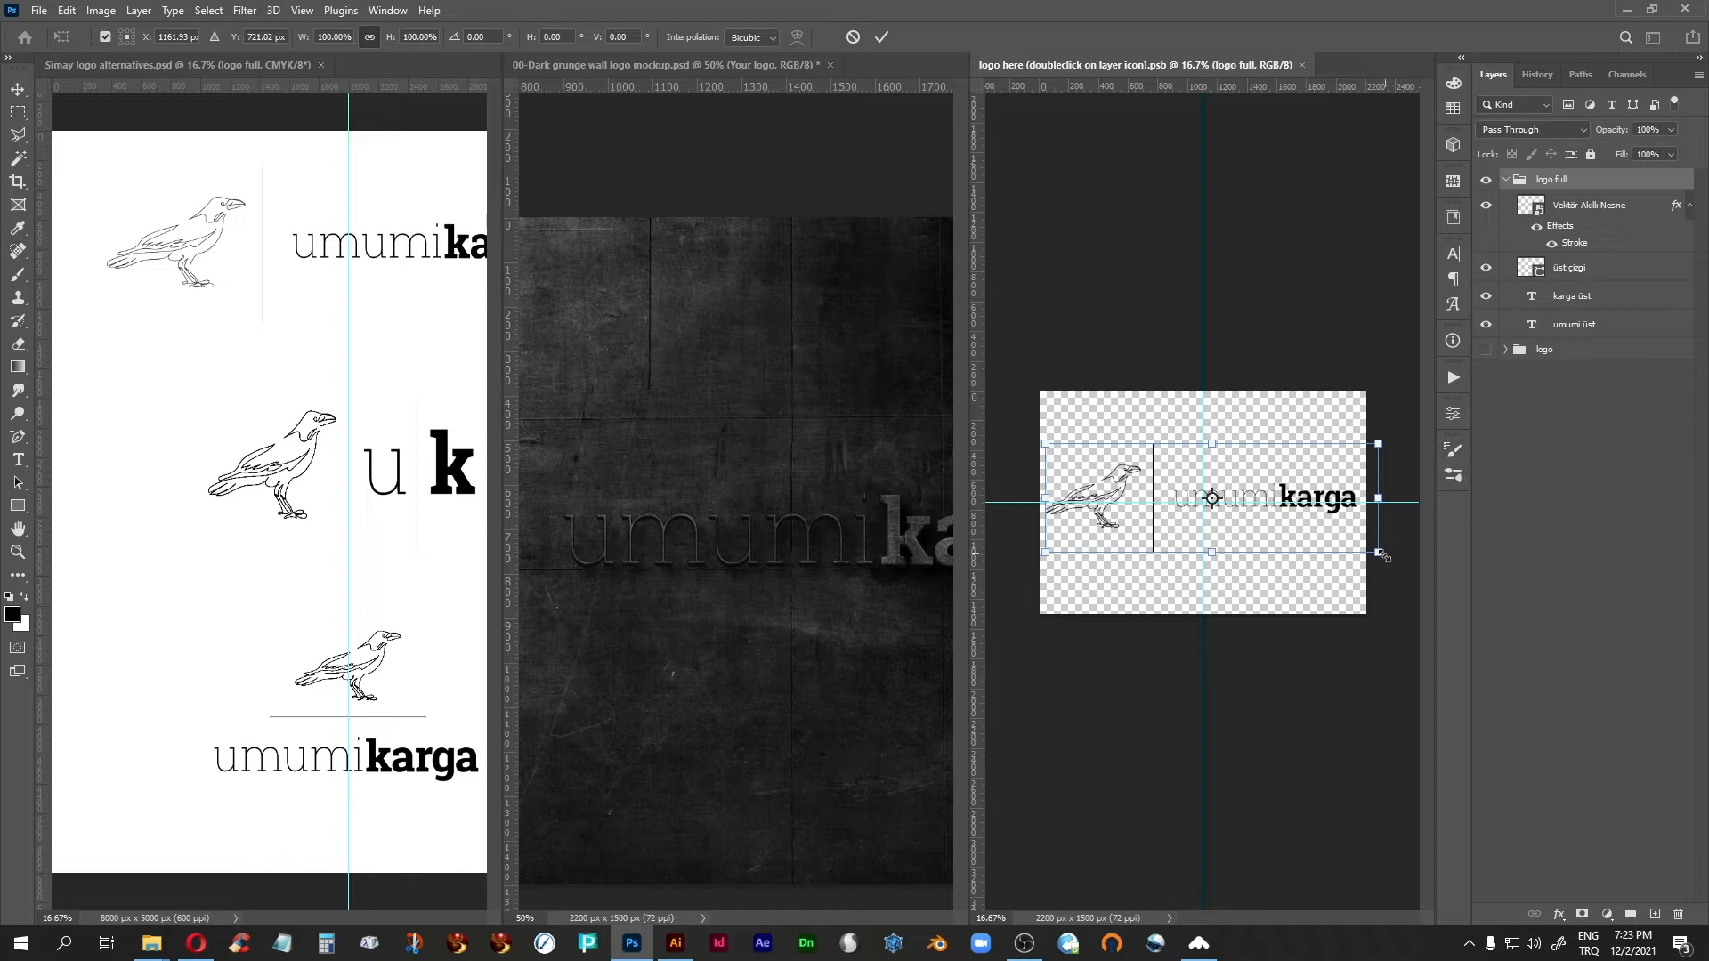
drag(1379, 555, 1346, 554)
key(Return)
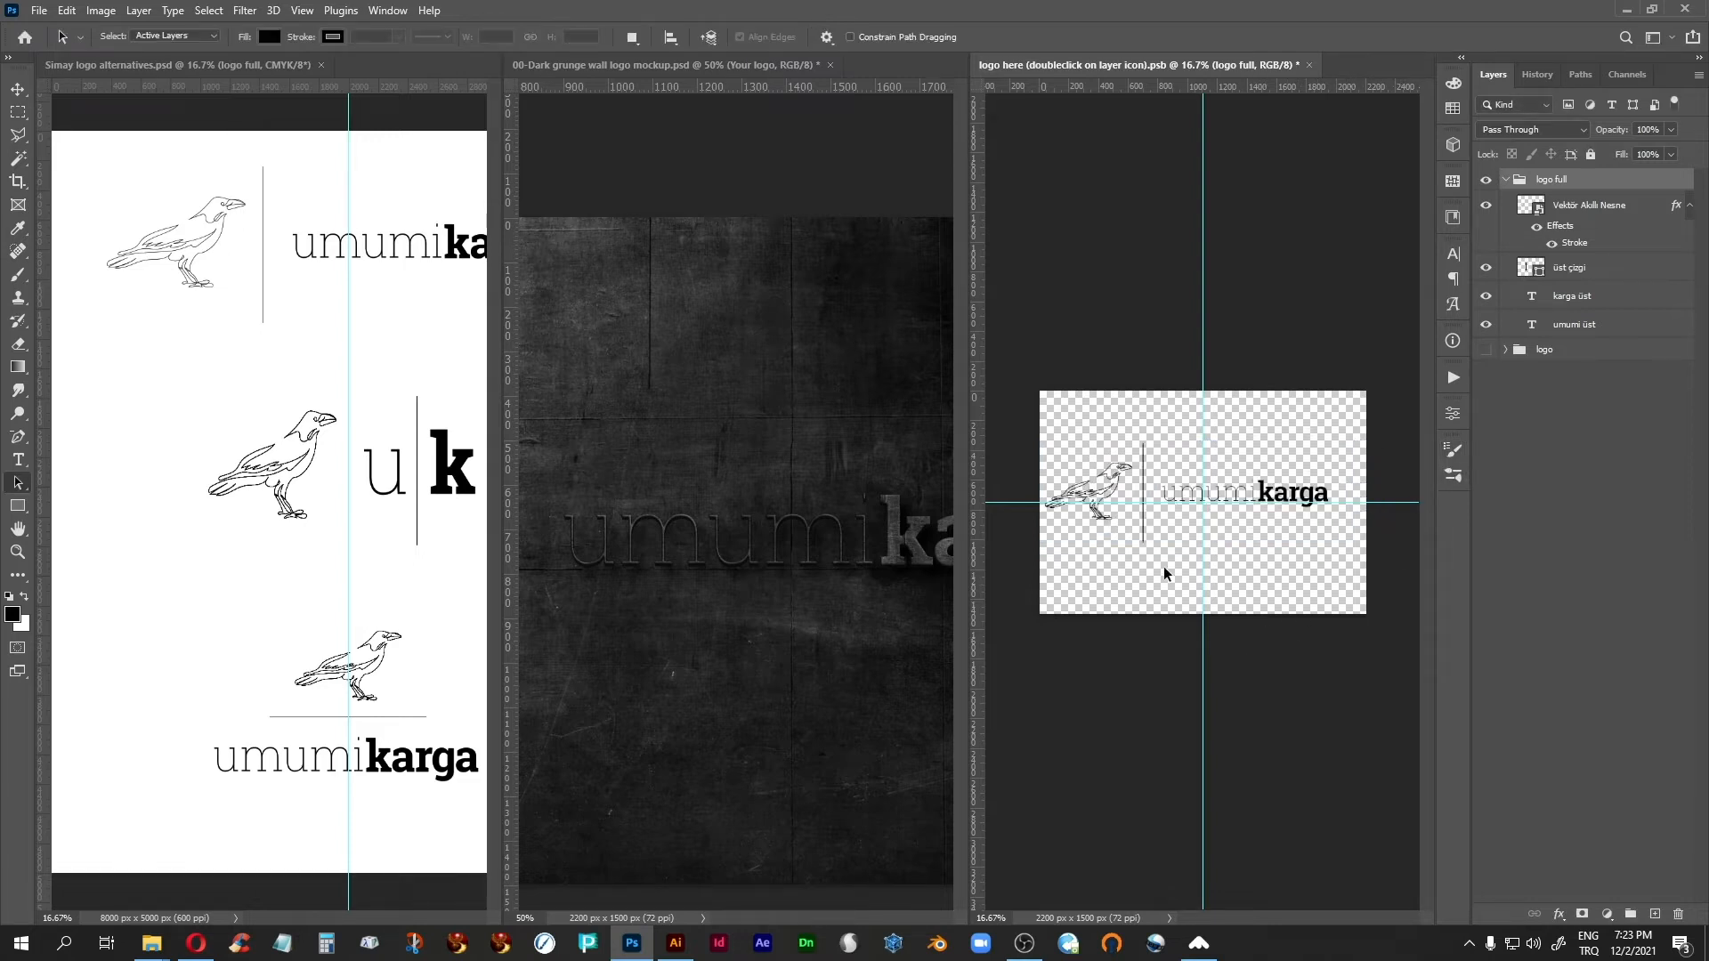
Step: Nudge the logo full group until it is centered on the guides and save the smart object
click(18, 89)
key(shift+Right)
key(shift+Right)
key(shift+Right)
key(shift+Right)
key(shift+Right)
key(shift+Right)
key(shift+Right)
key(shift+Right)
key(shift+Right)
key(shift+Right)
key(shift+Down)
key(shift+Down)
key(shift+Down)
key(shift+Down)
key(shift+Down)
key(shift+Down)
key(shift+Right)
key(ctrl+s)
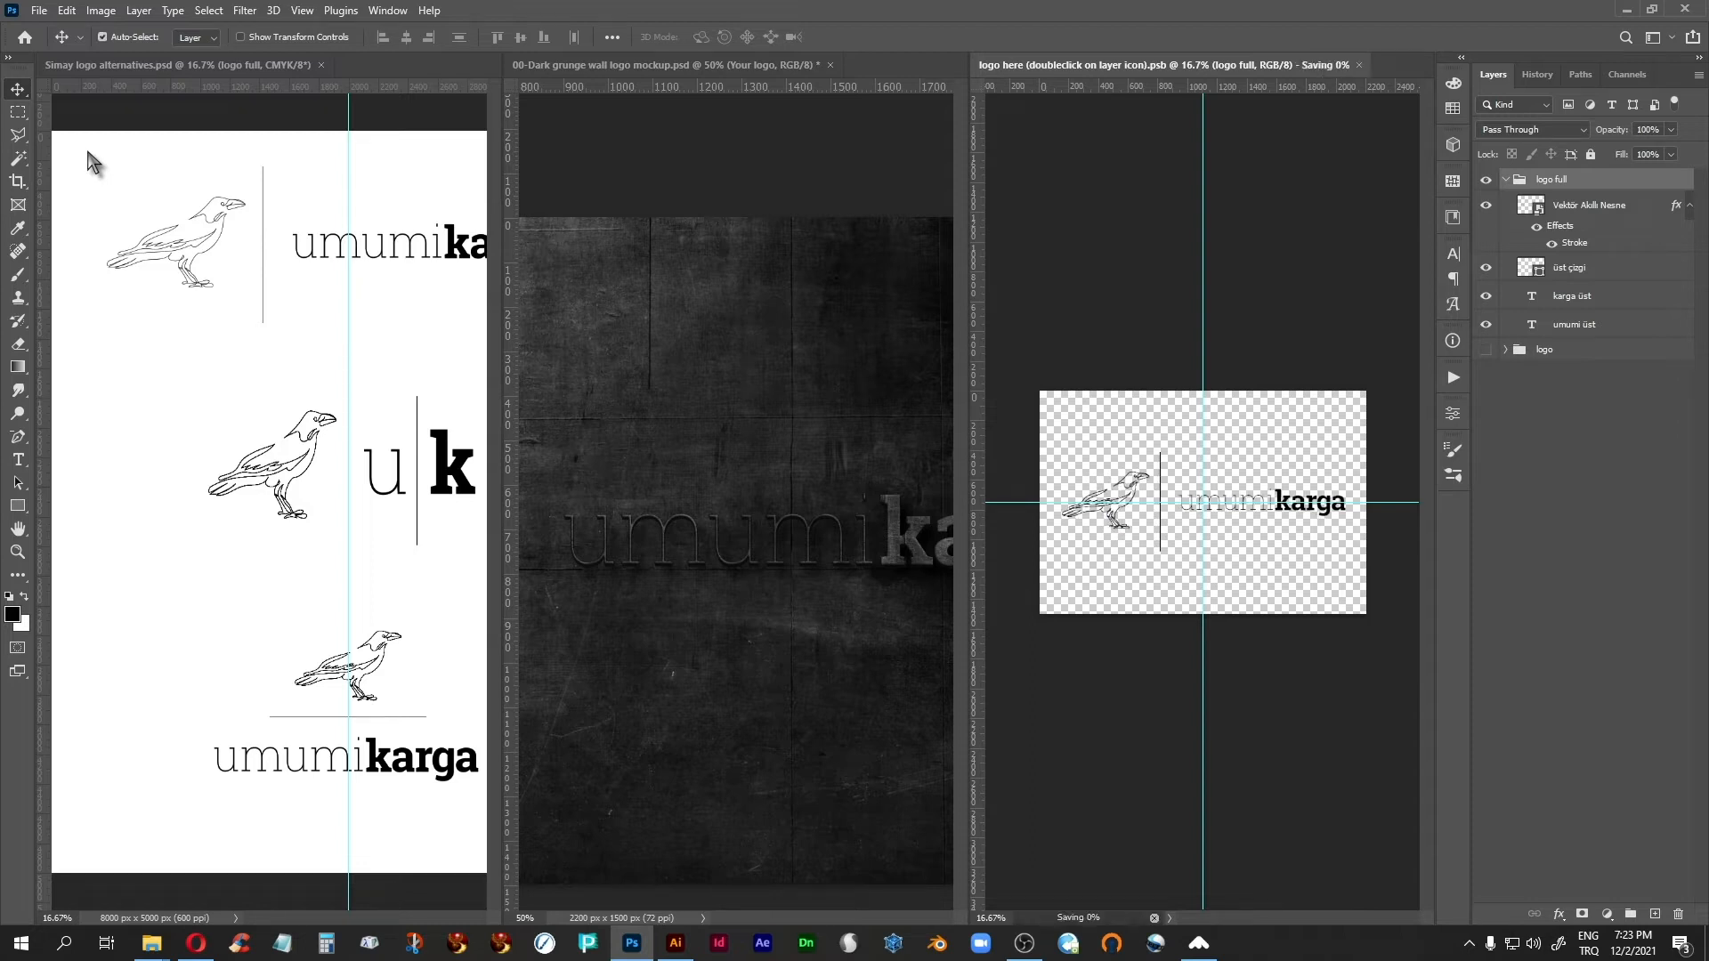
Step: Show the dark grunge wall mockup full screen and crop it tighter around the logo, to about 2132 × 988 px
click(674, 147)
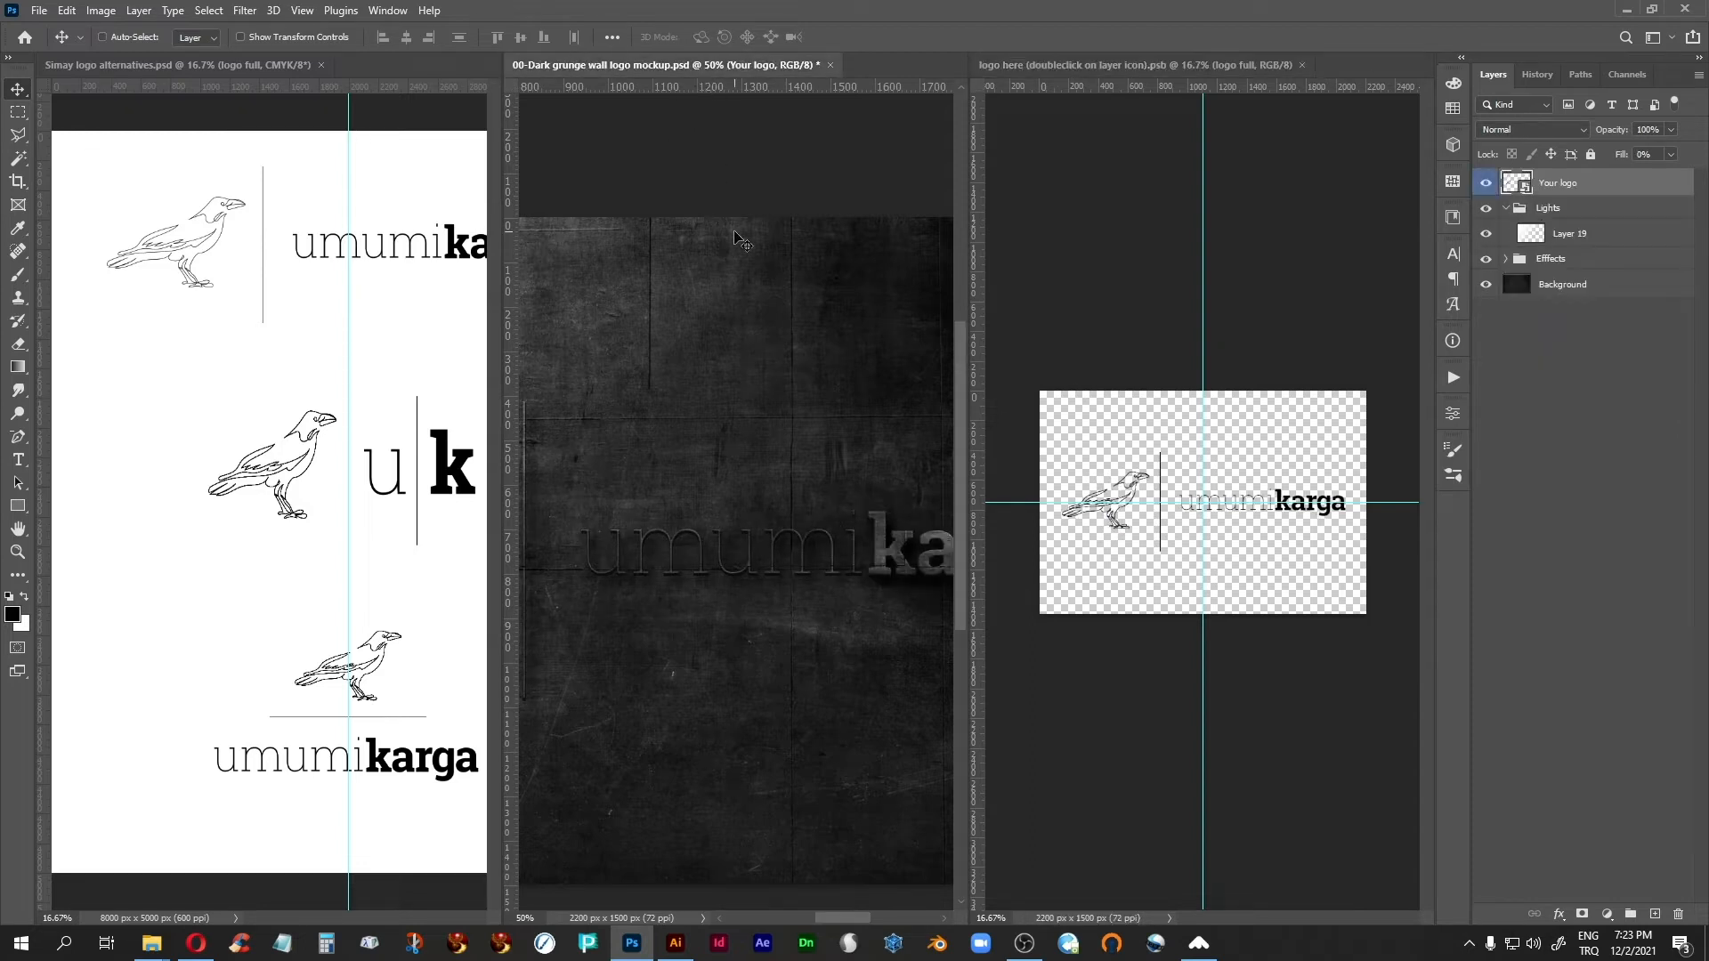
key(f)
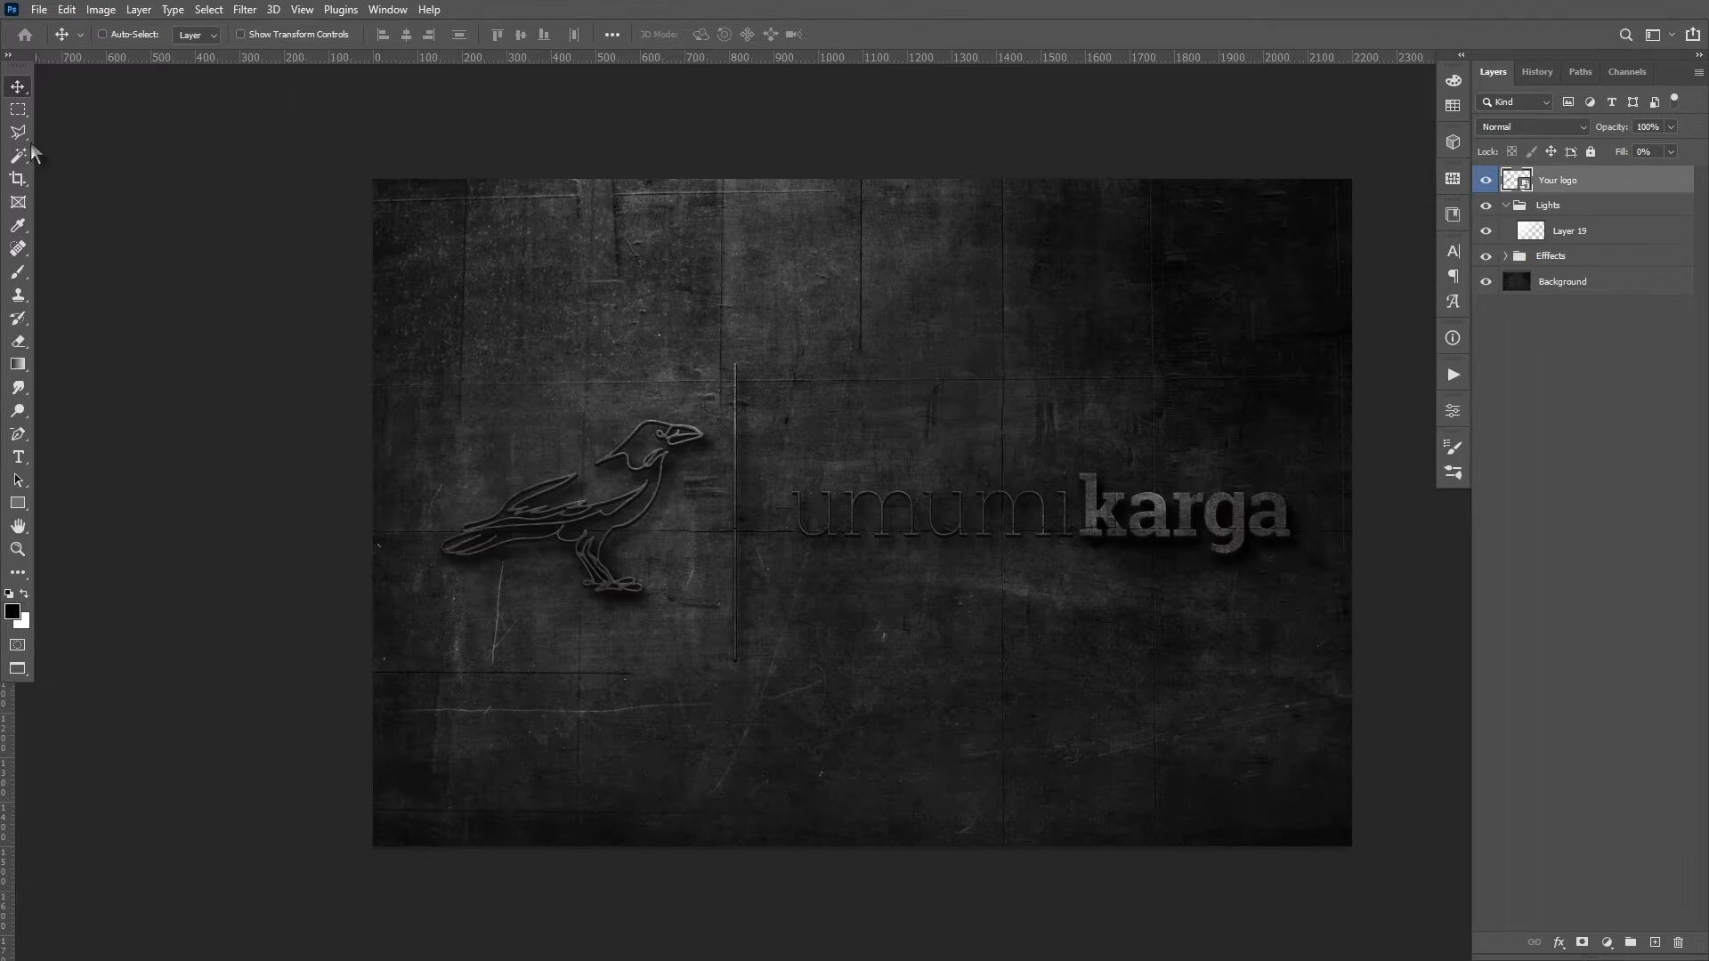
click(22, 182)
key(Escape)
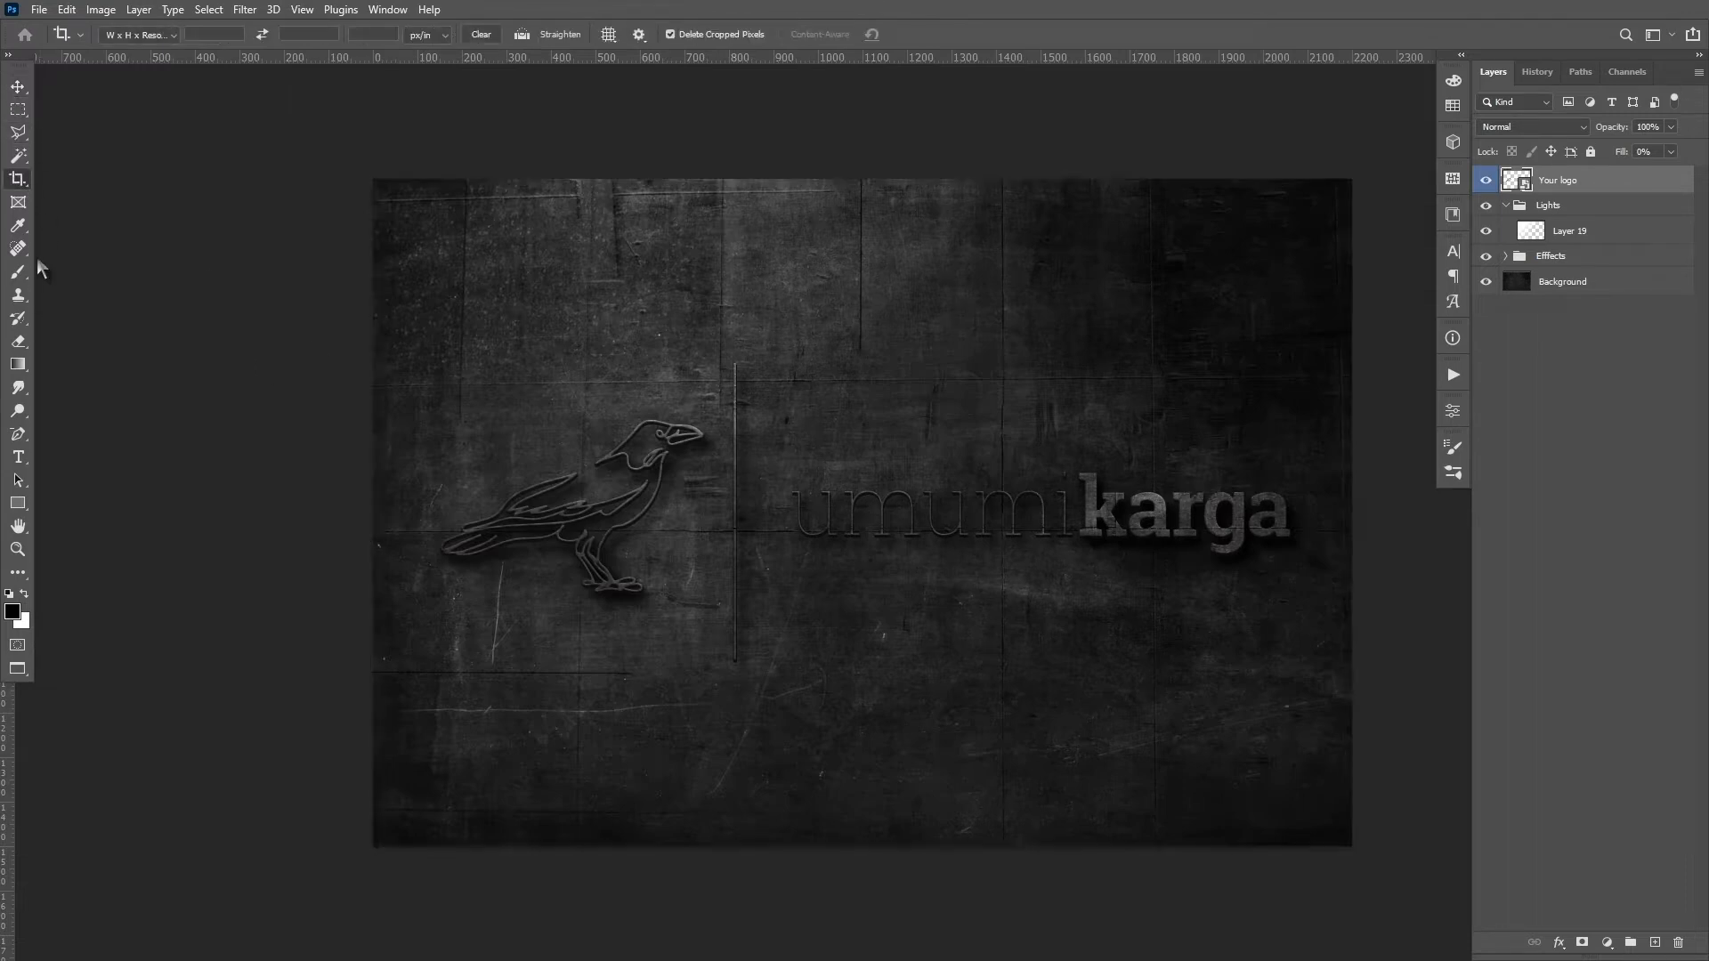
drag(415, 289, 1315, 732)
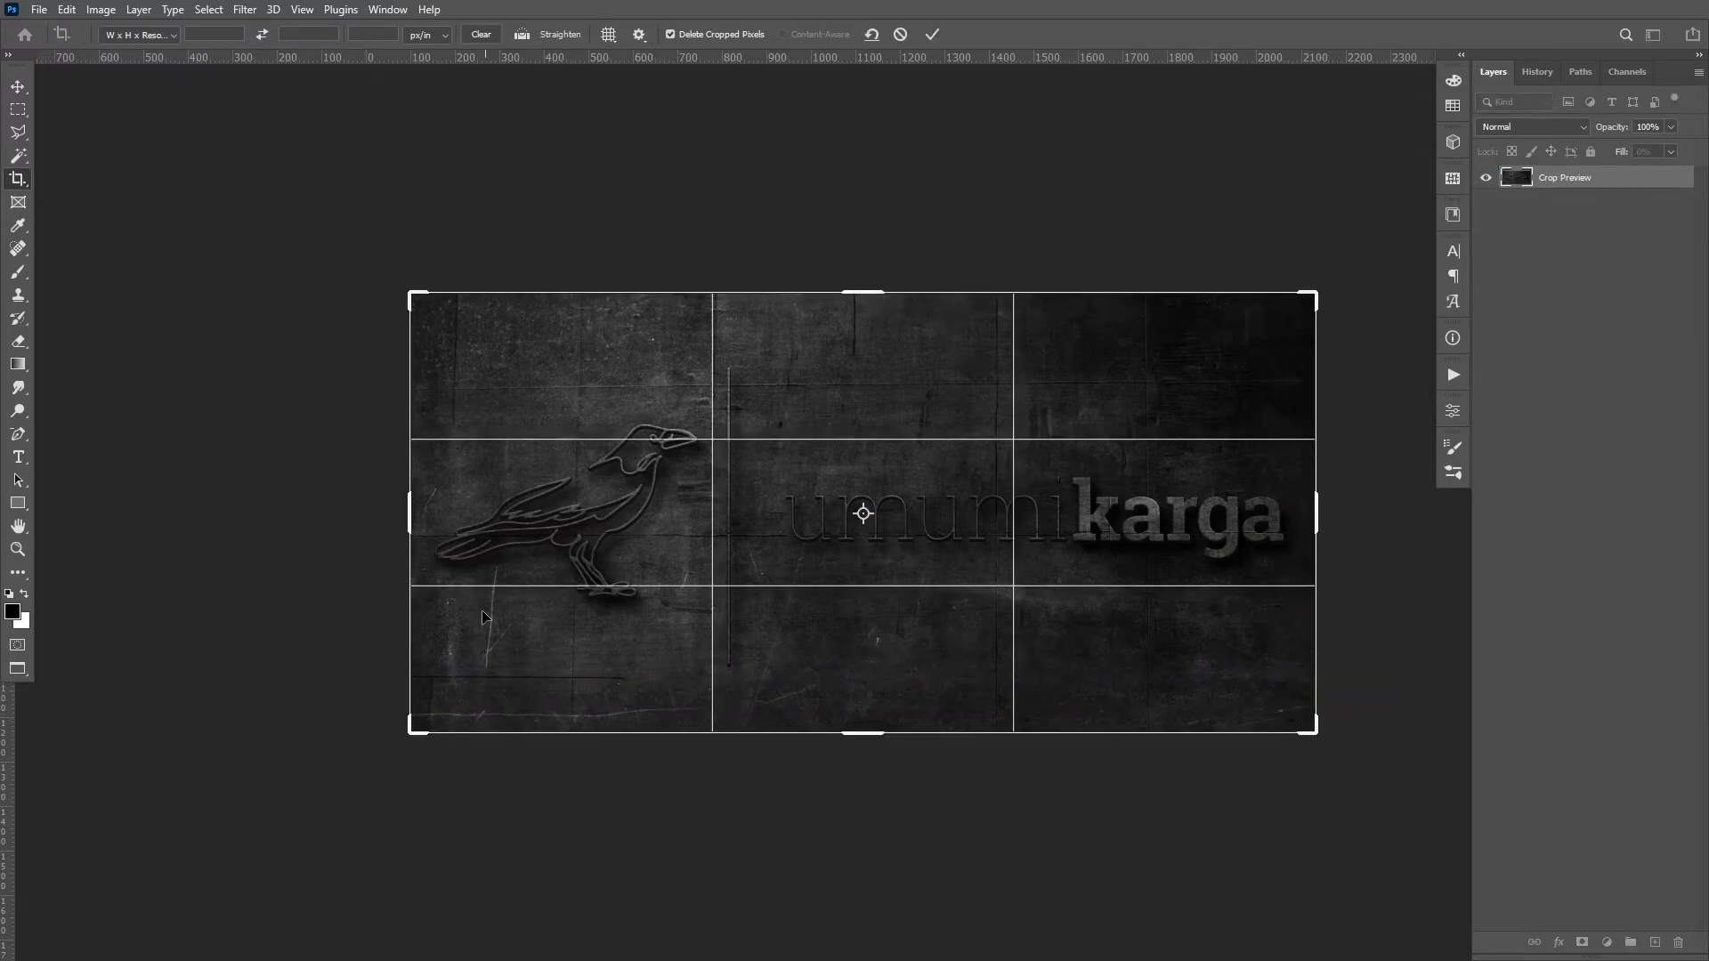
drag(403, 516, 396, 516)
drag(1336, 516, 1348, 516)
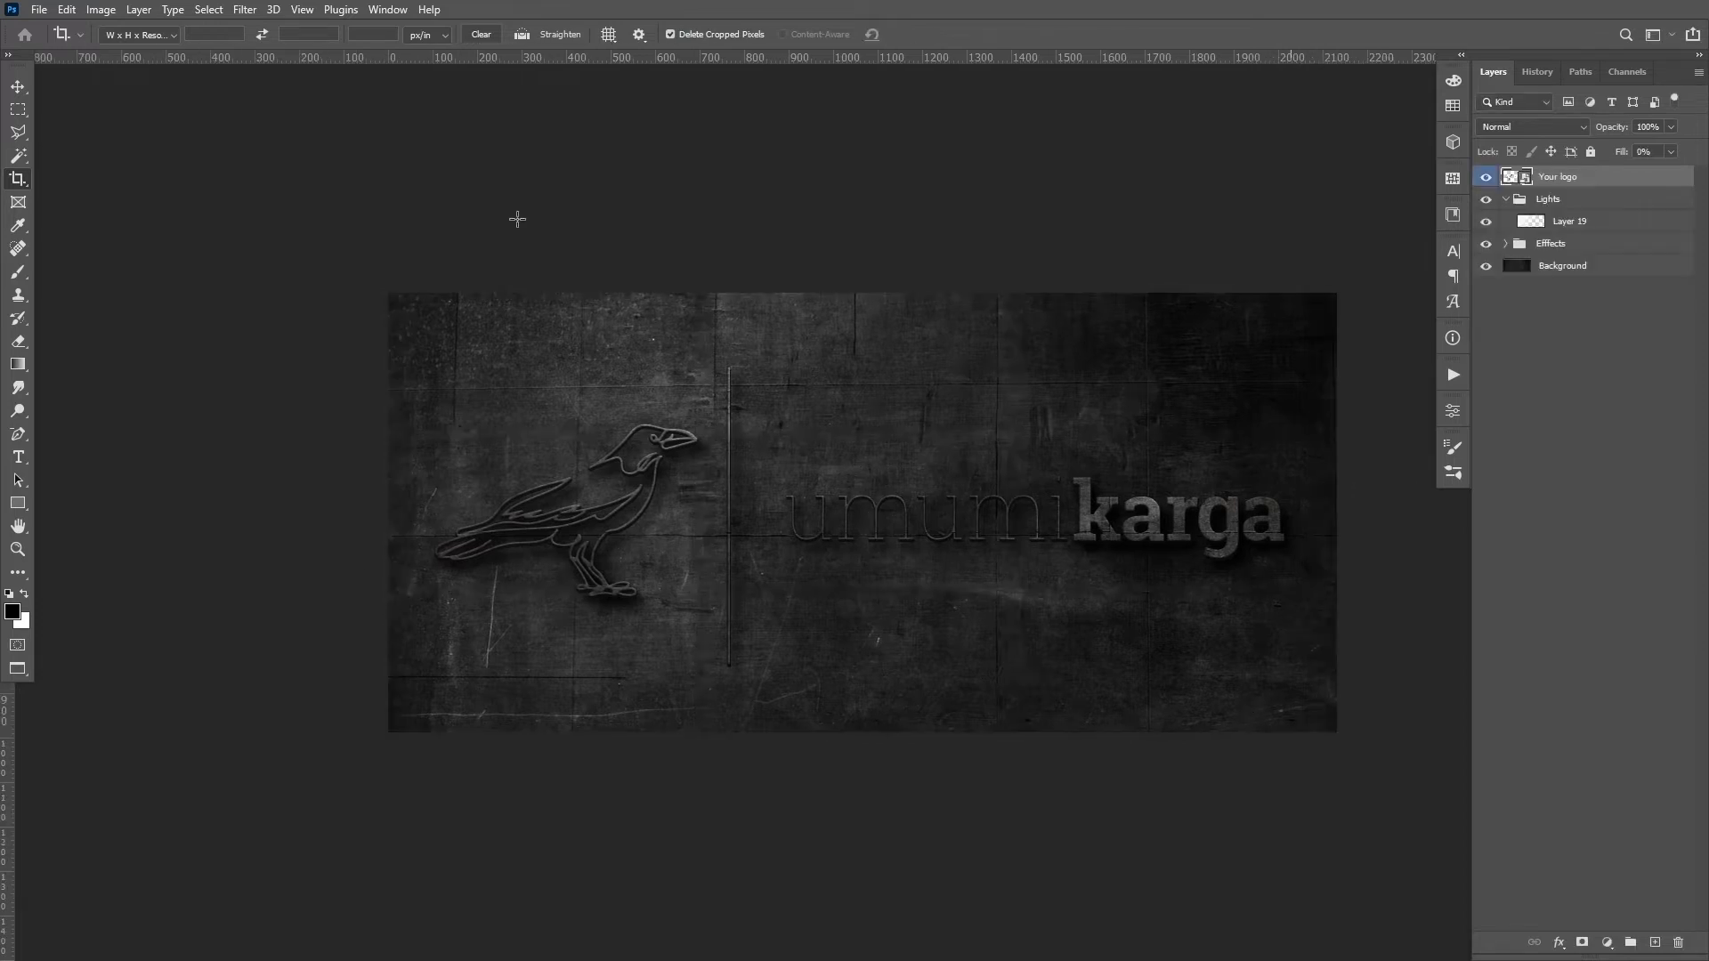
Step: Save the cropped mockup as a JPEG at quality 12, replacing the file name's 00 prefix with the designer's first name
click(39, 9)
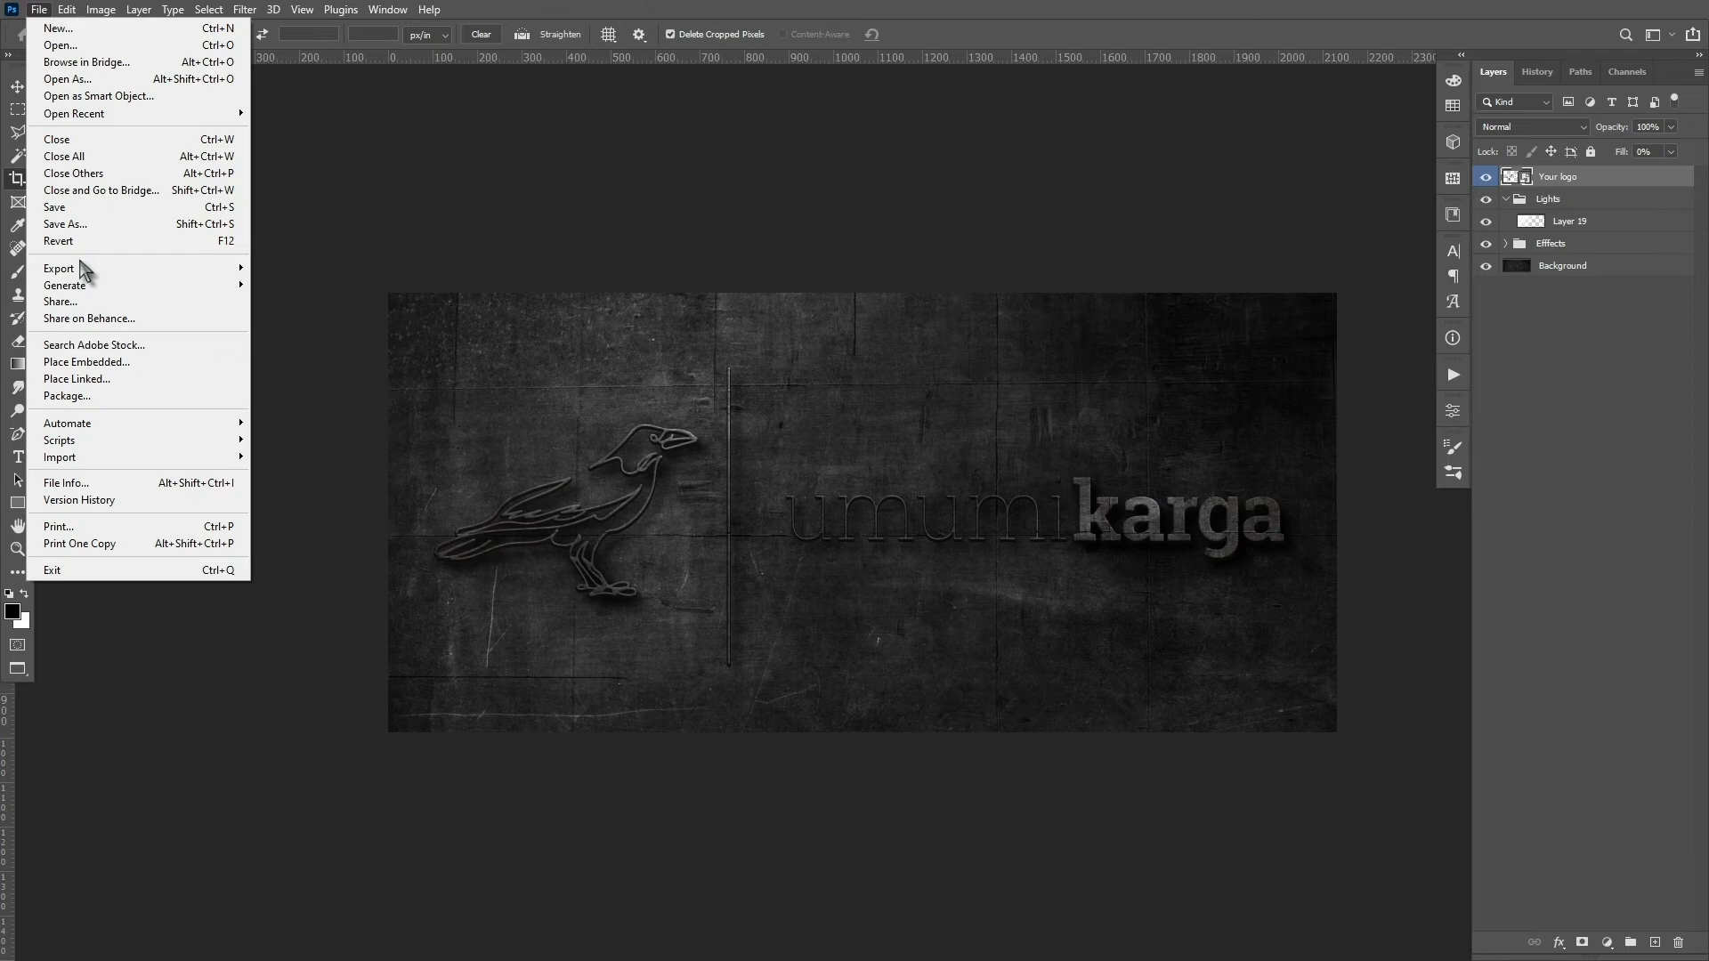
click(116, 223)
click(313, 586)
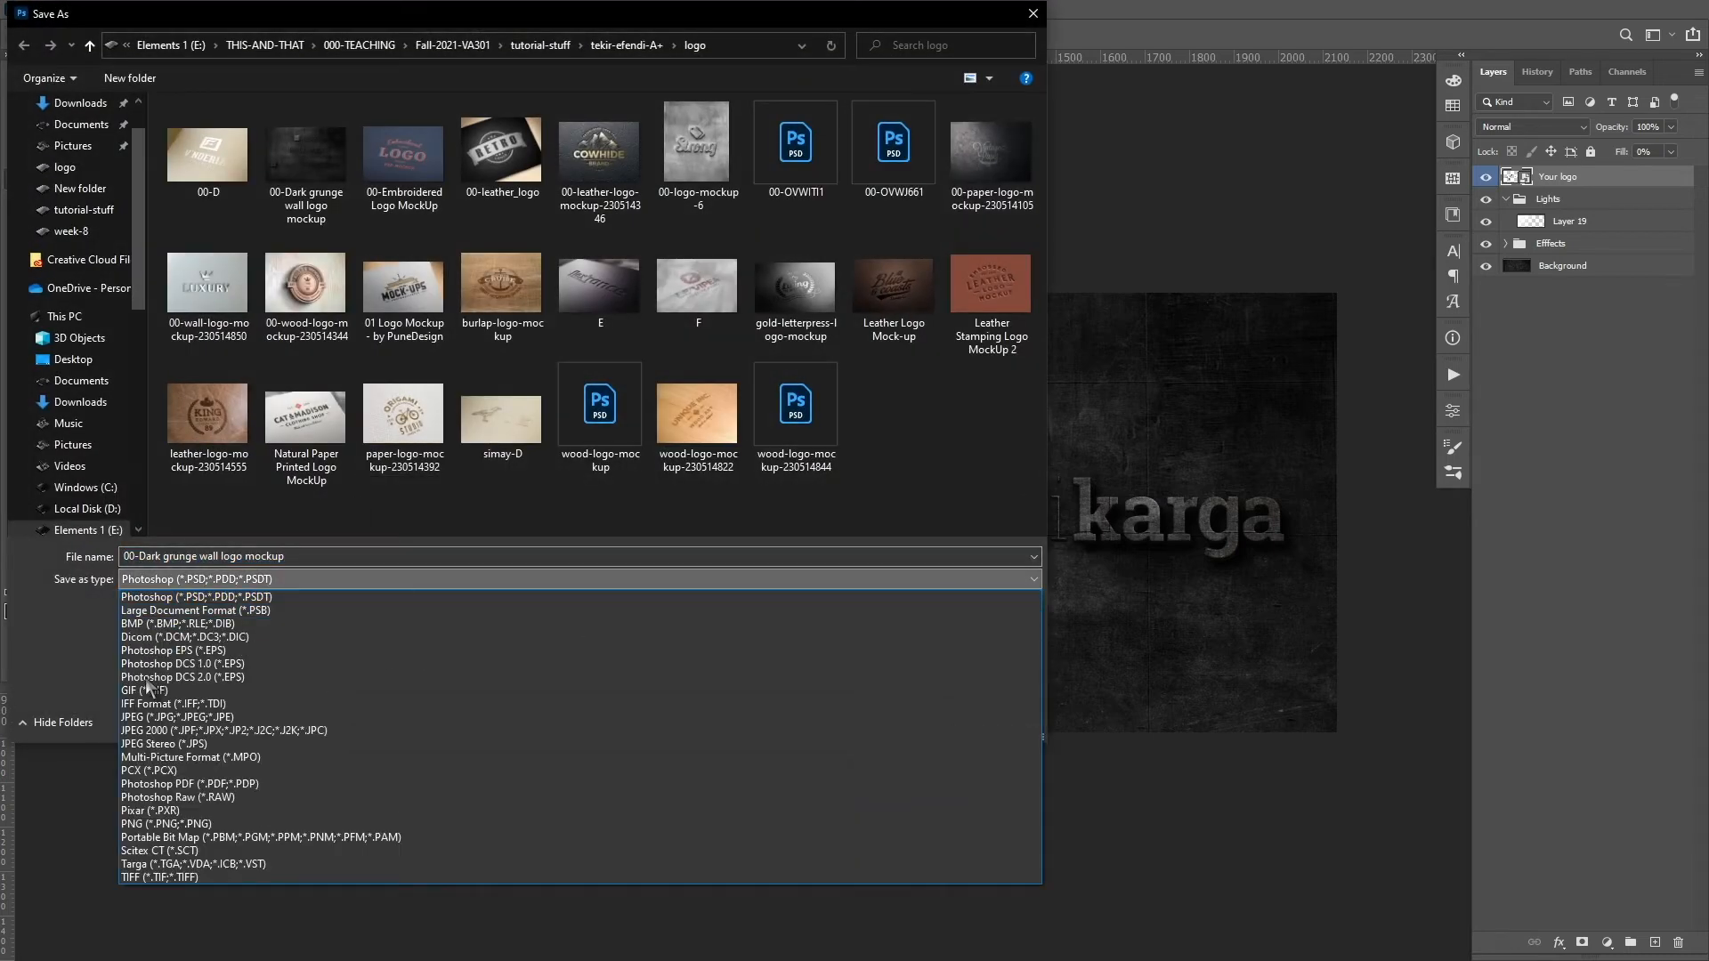
click(157, 722)
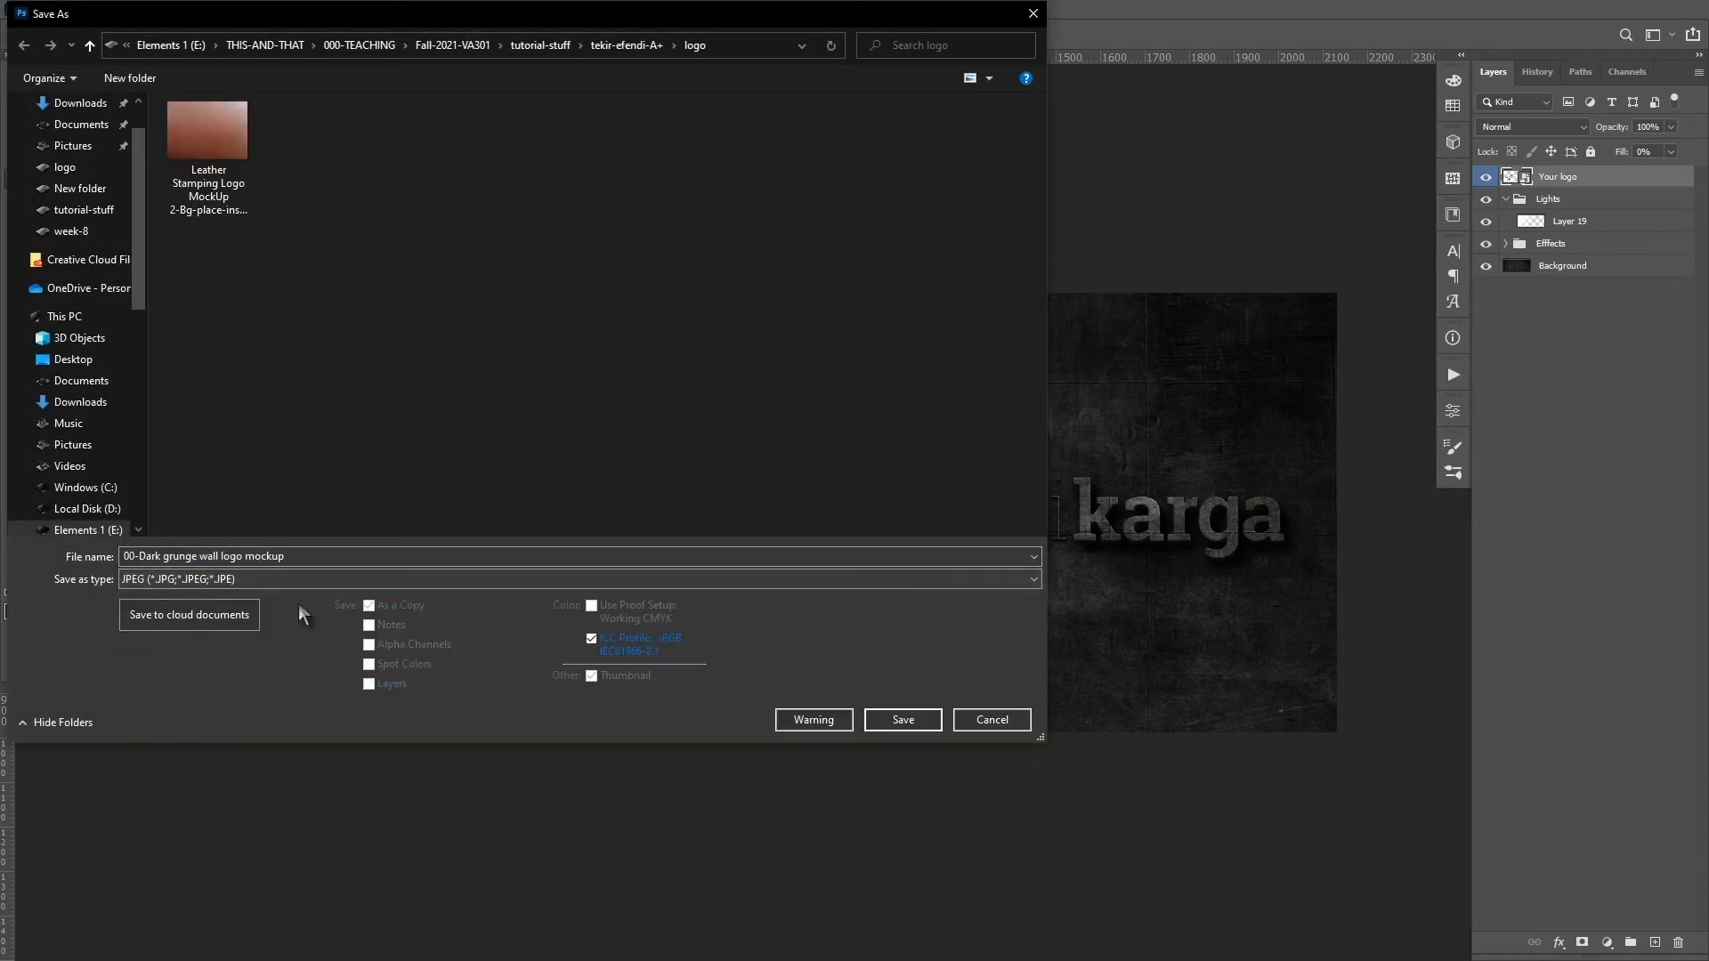
click(133, 556)
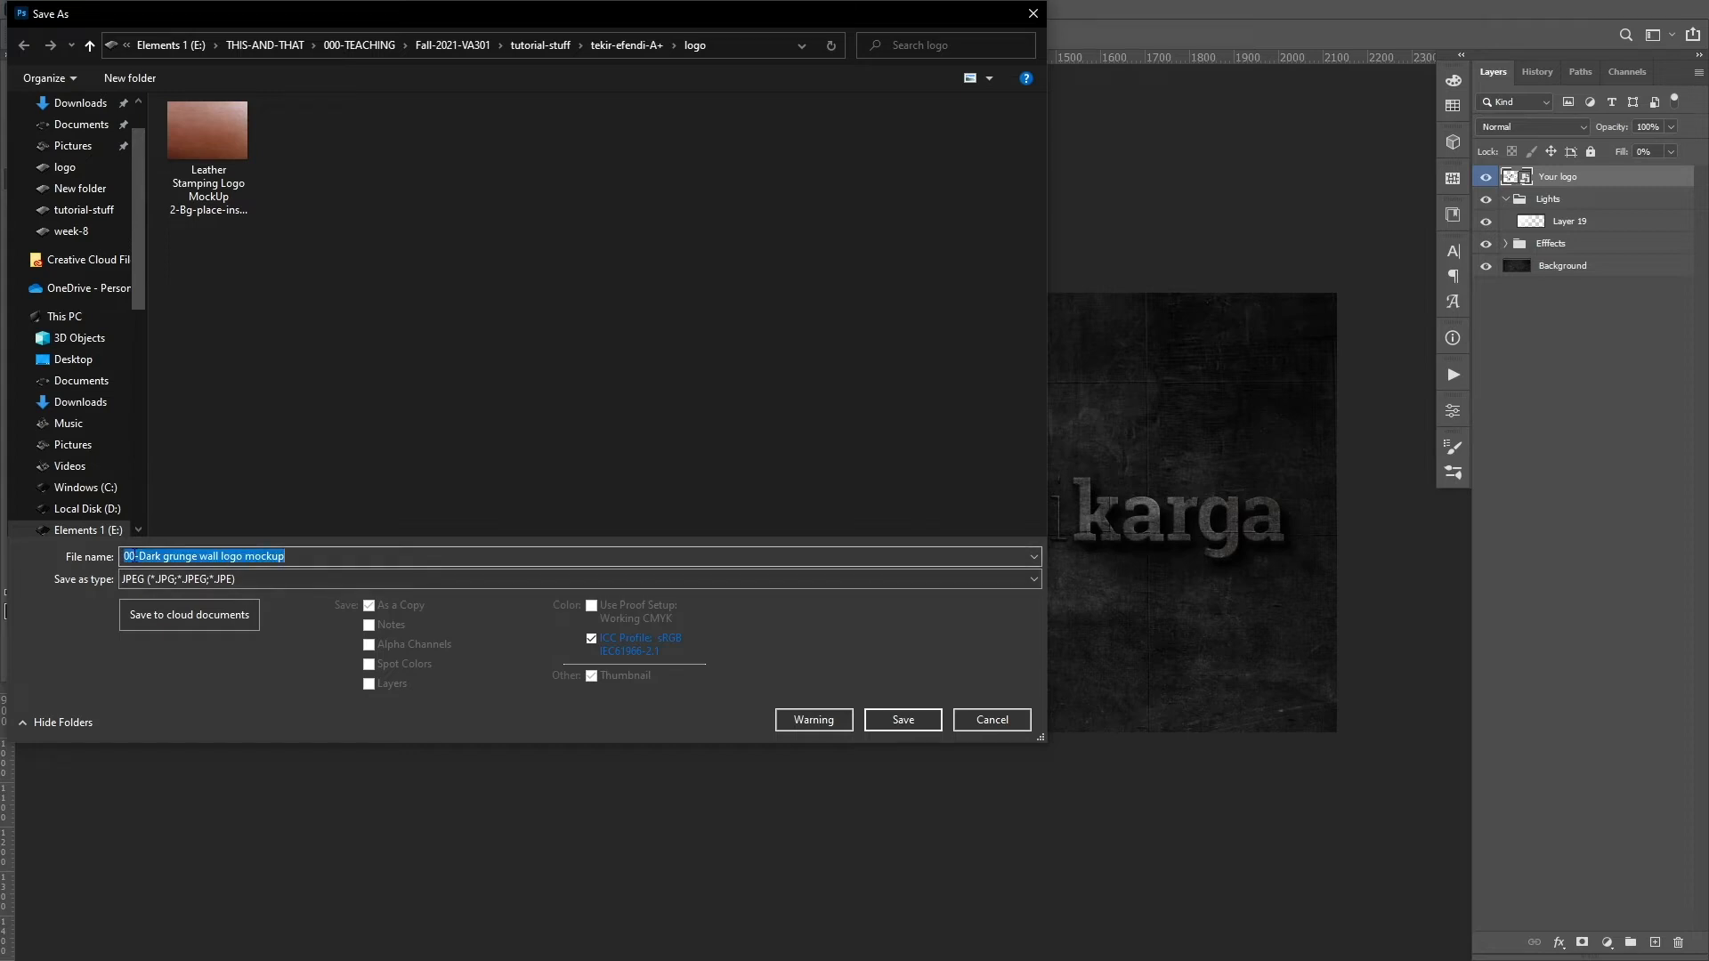
click(129, 556)
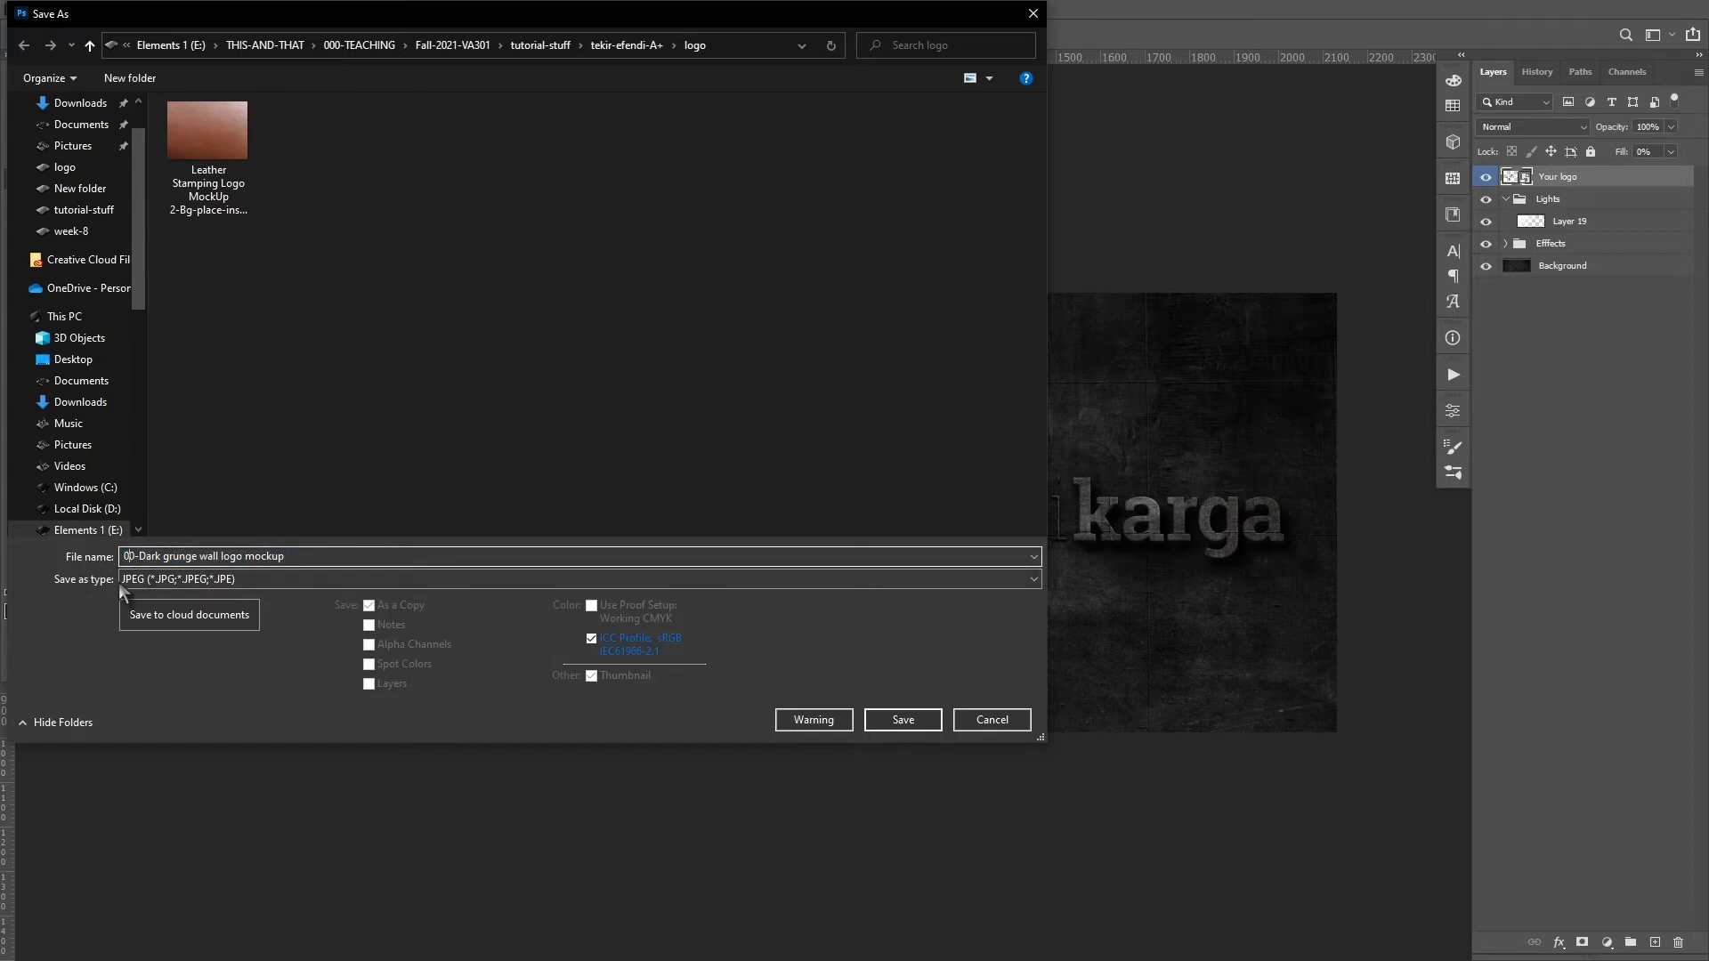
key(BackSpace)
key(BackSpace)
text(Simay)
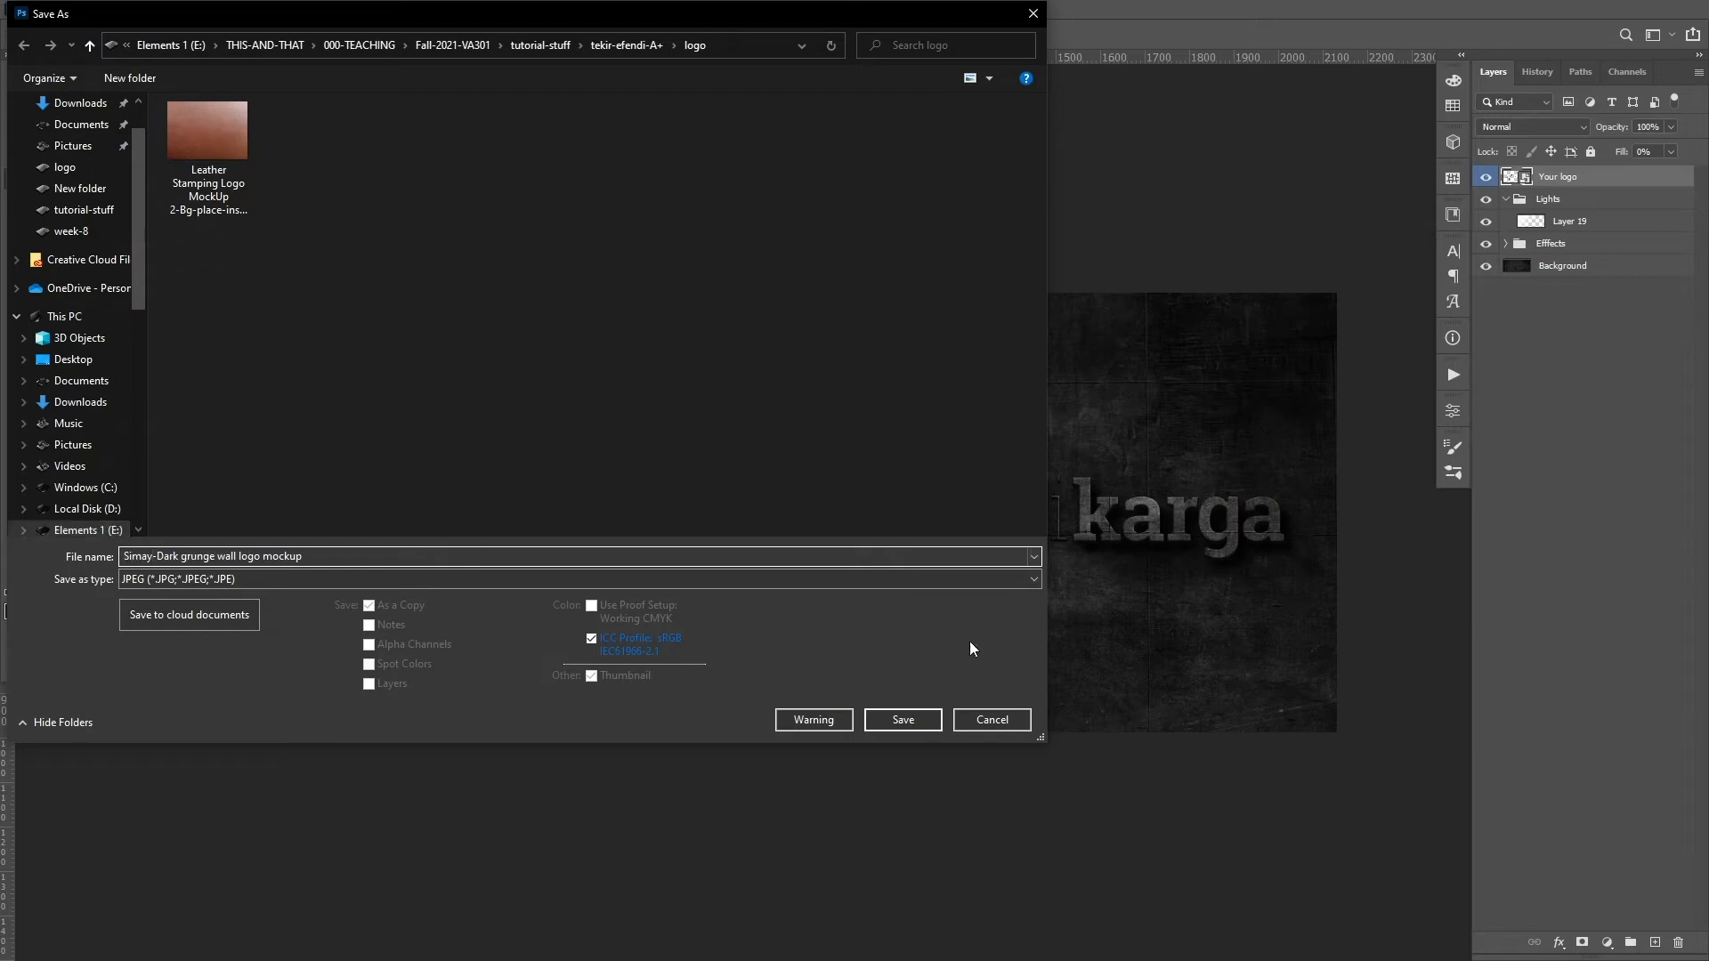
click(901, 719)
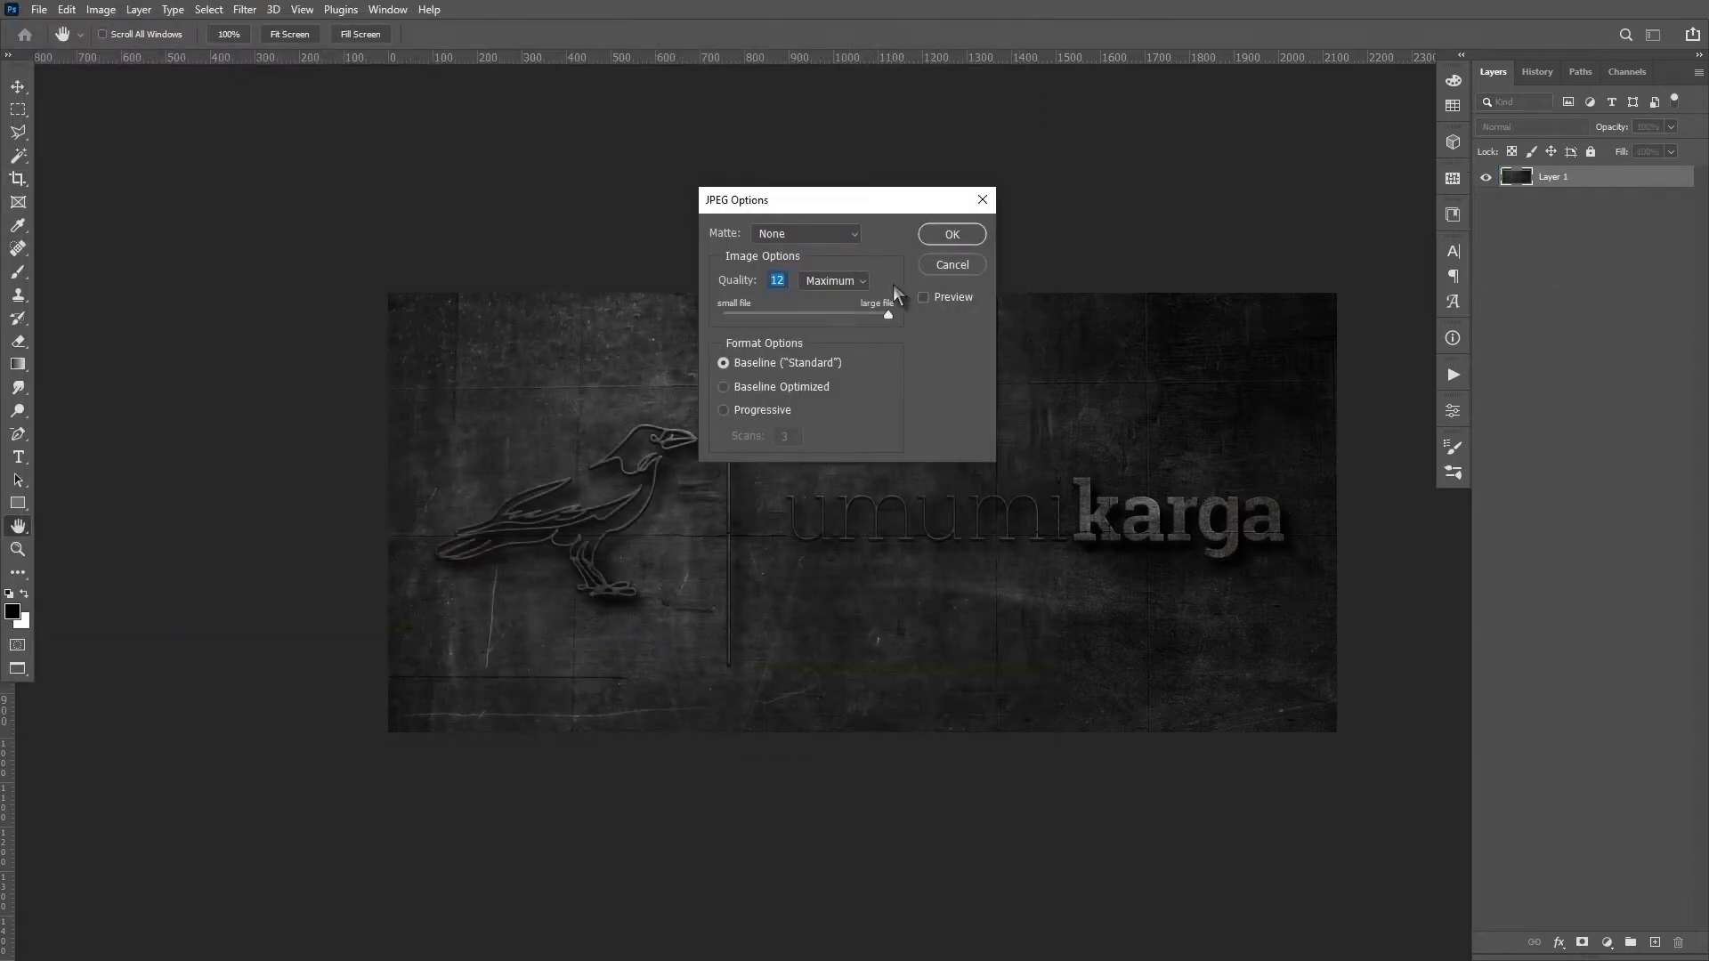
click(951, 234)
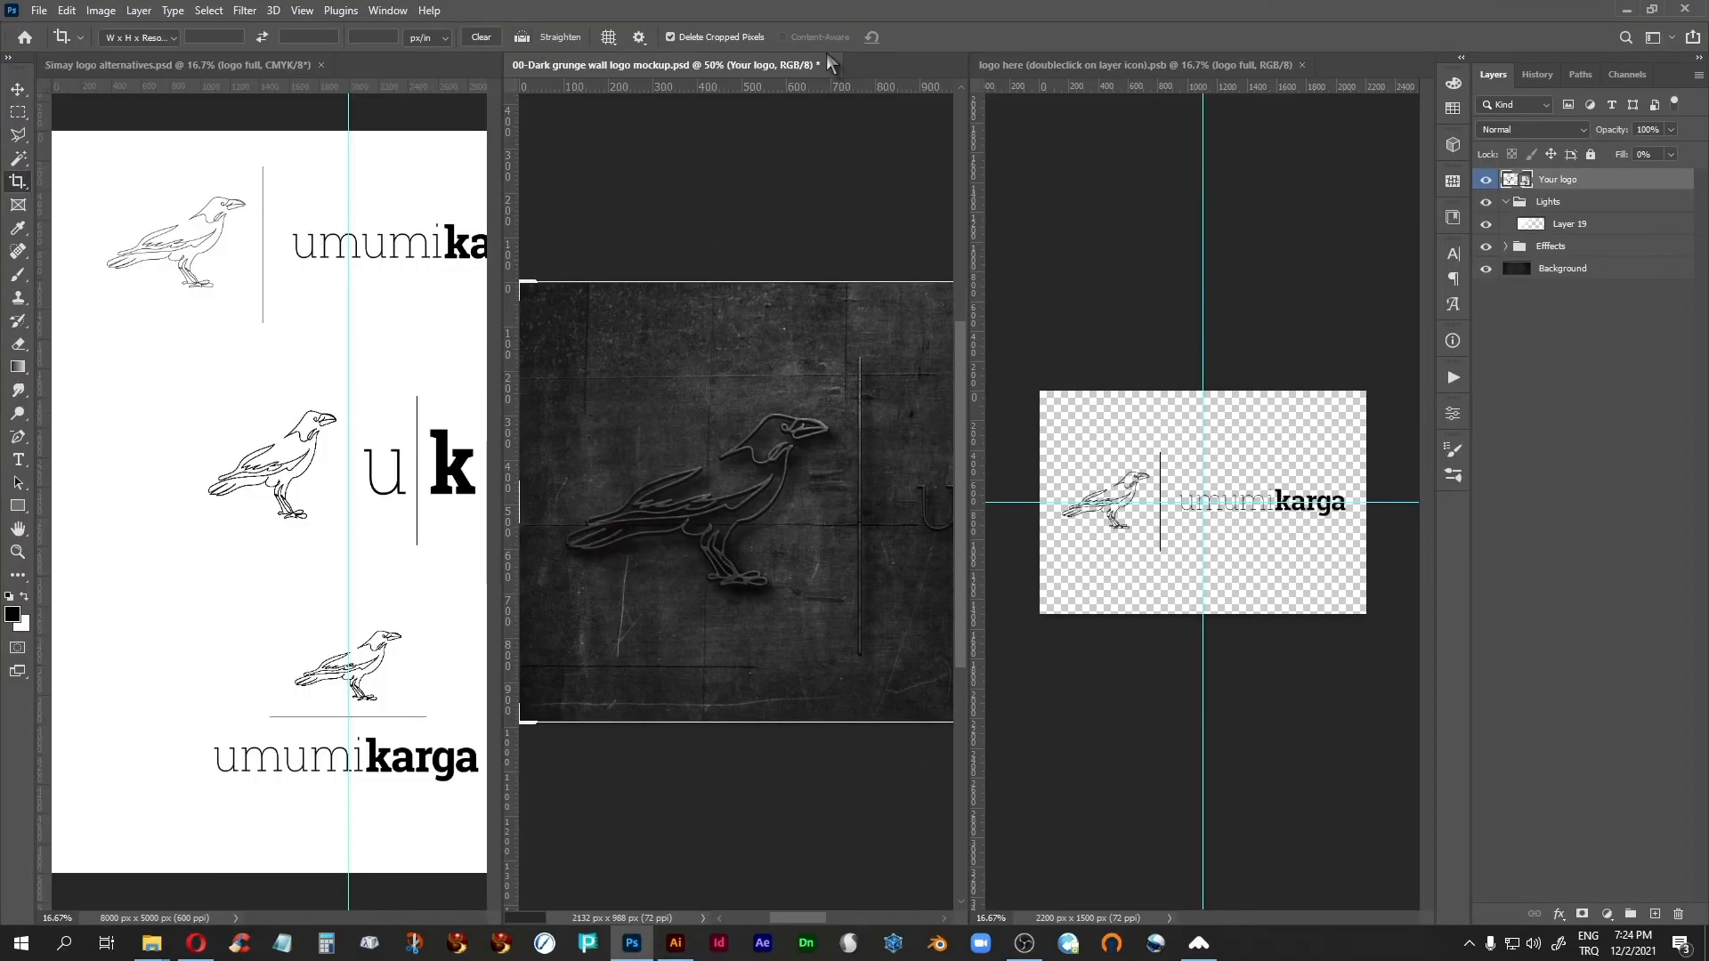
Step: Close the dark grunge wall mockup and its smart object document, leaving only the logo alternatives file open
click(830, 64)
click(848, 350)
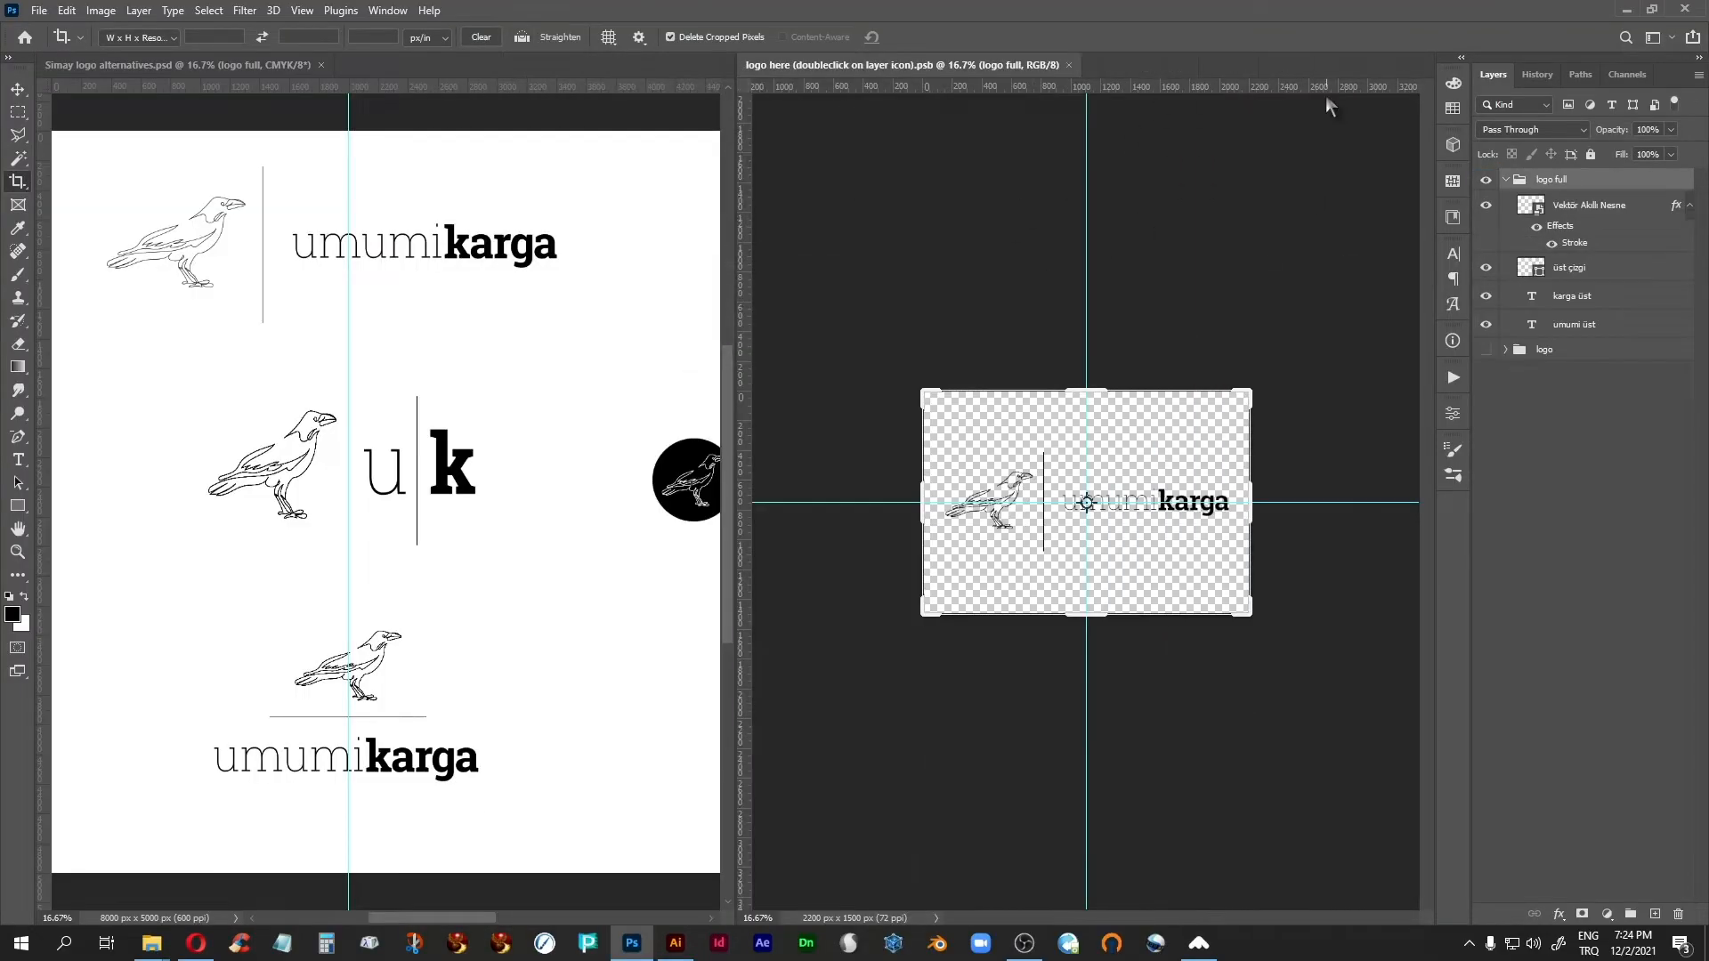
click(1069, 65)
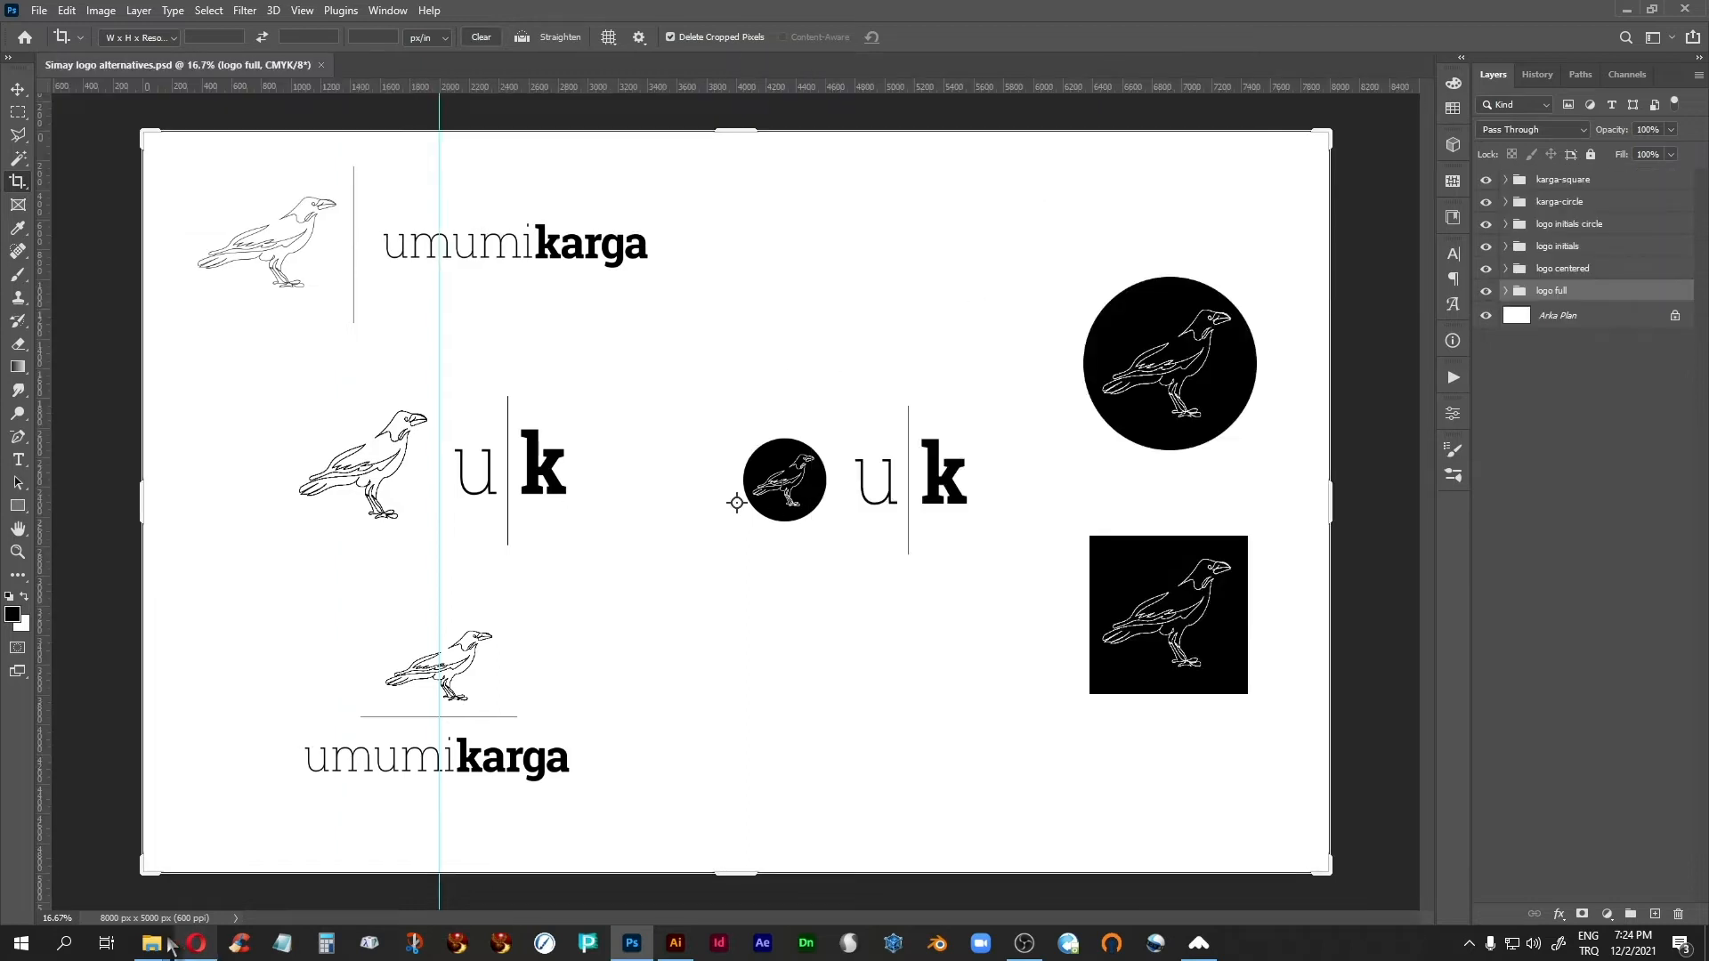
Step: Switch to File Explorer and open the exported dark grunge wall JPEG from the logo folder
mouse_move(151, 945)
click(197, 857)
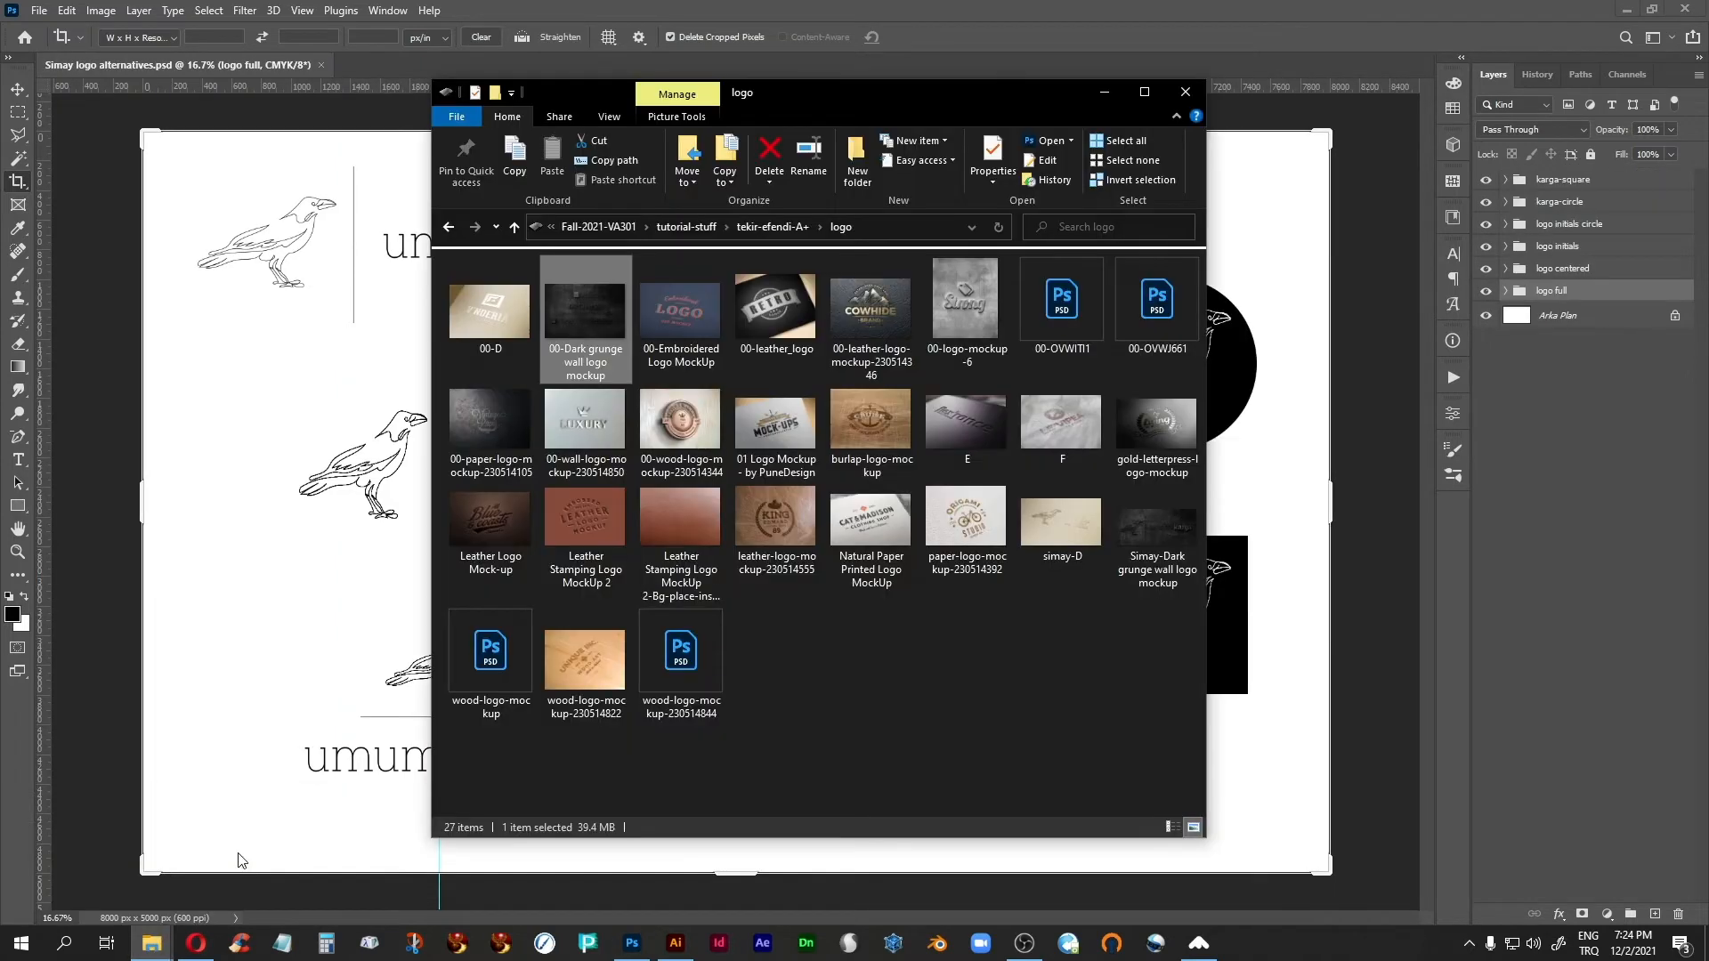
right_click(1005, 638)
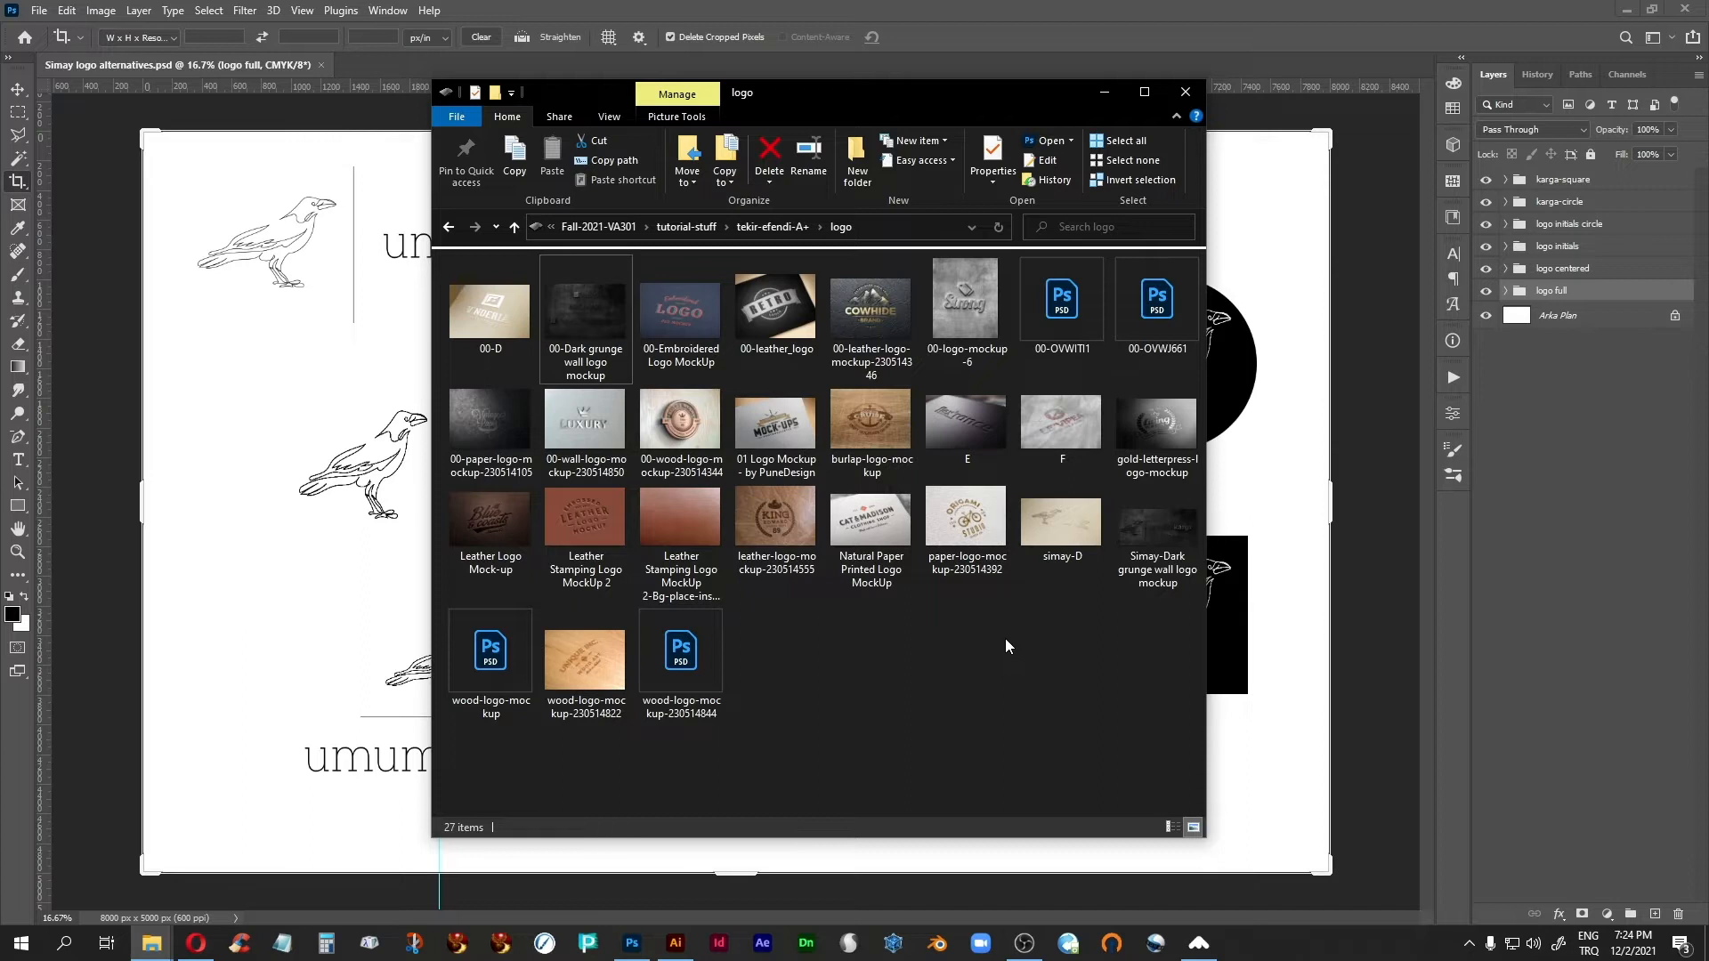
click(1141, 531)
double_click(1141, 532)
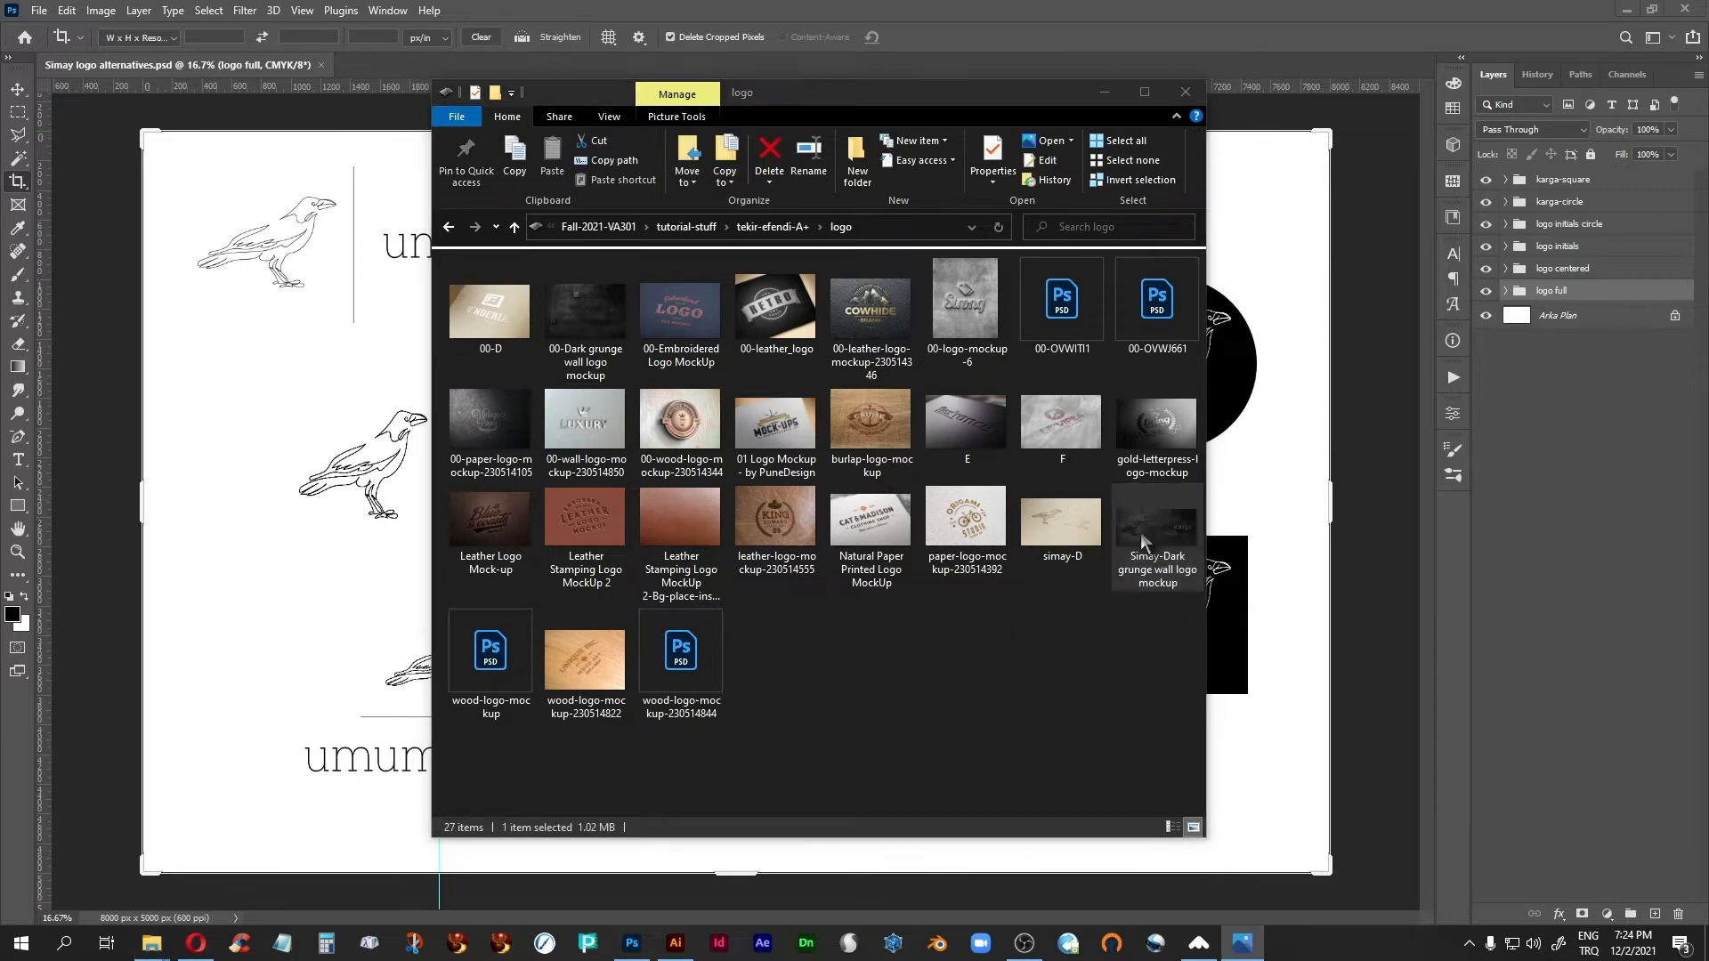
Step: Close the picture preview and open the exported dark grunge wall JPEG in Photoshop as its own document
key(alt+F4)
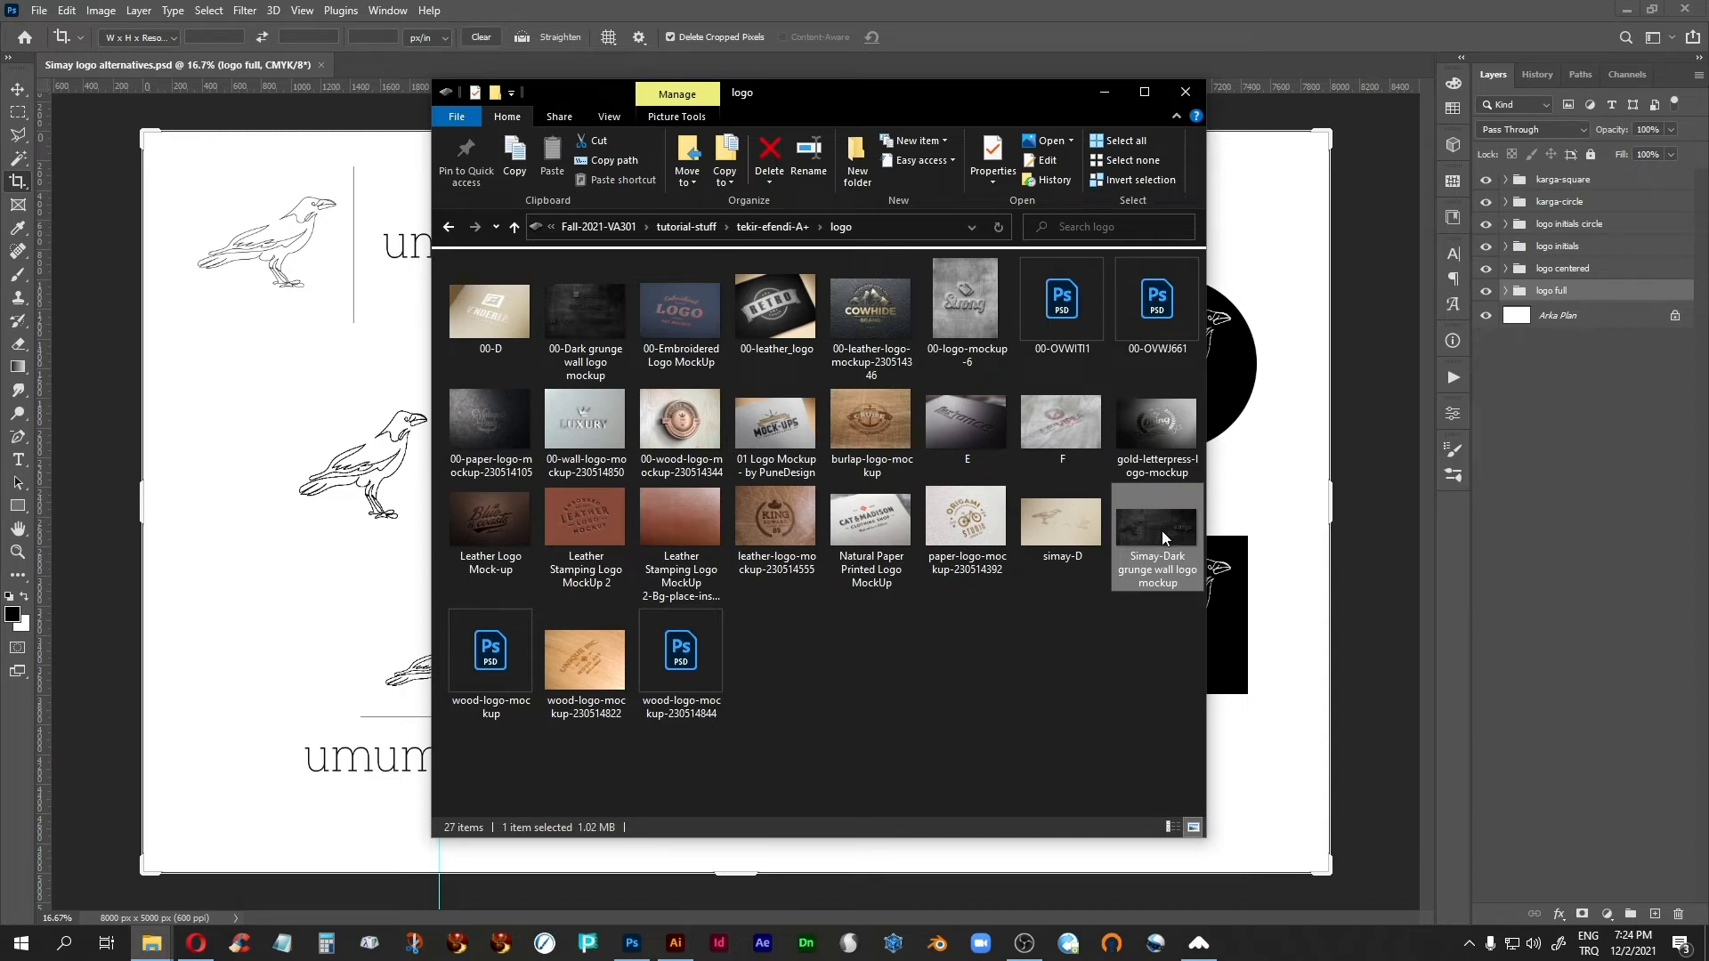
click(1293, 65)
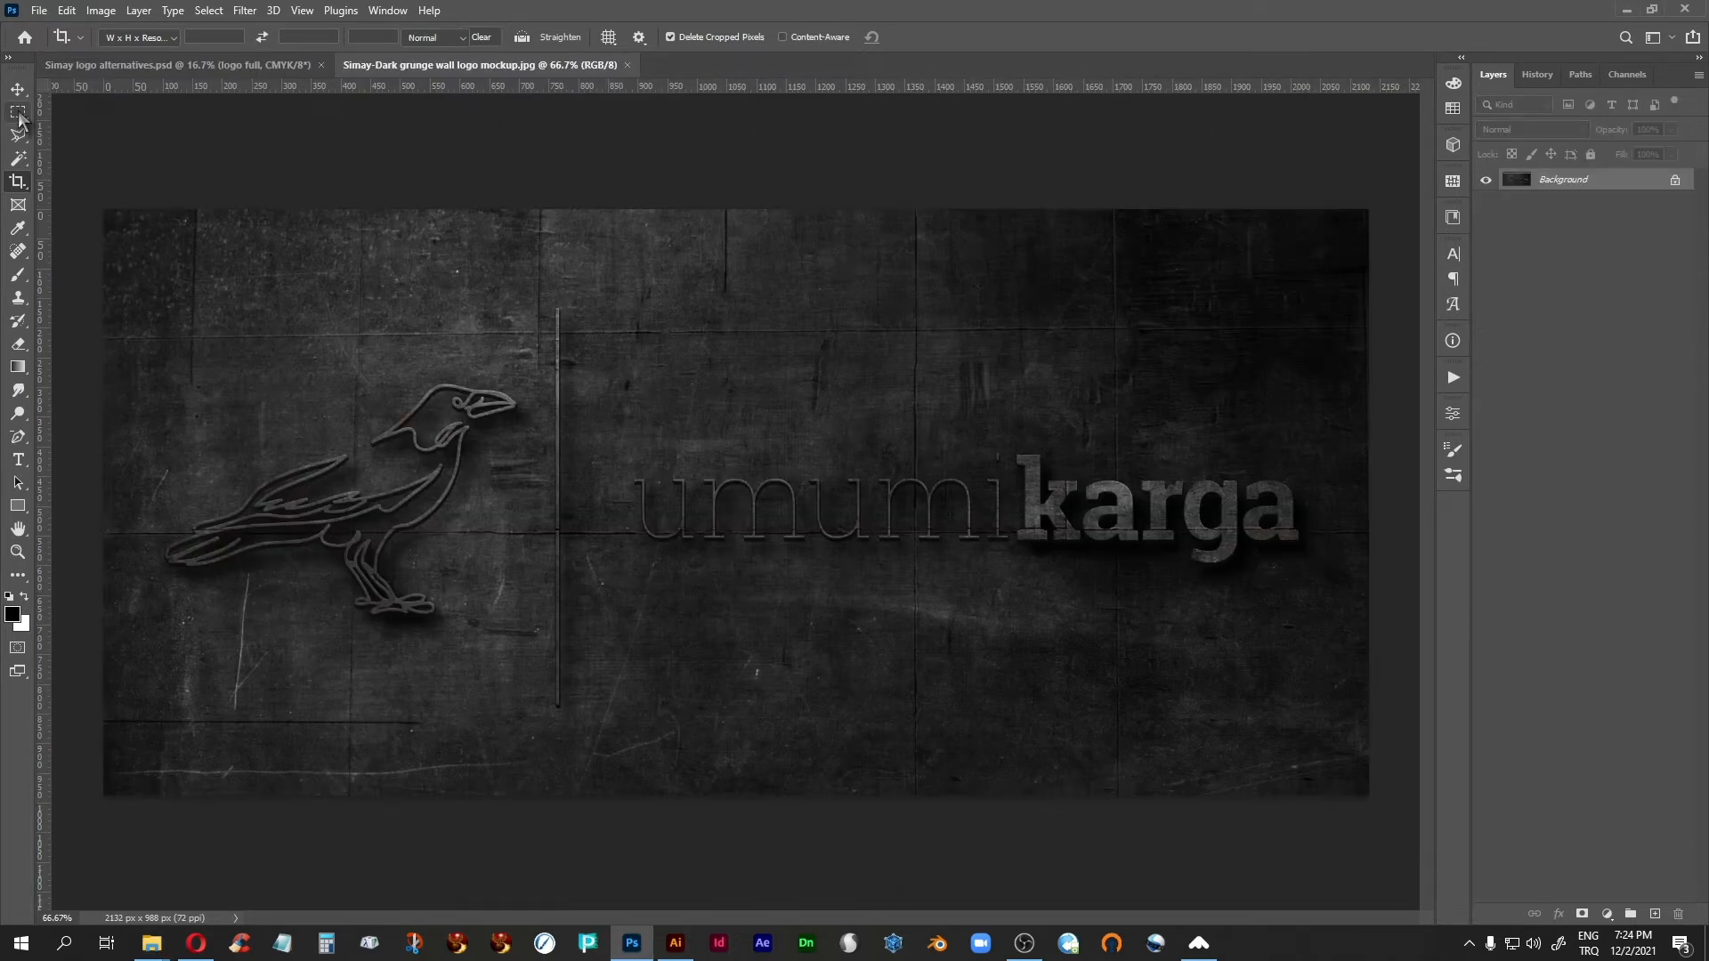
click(19, 113)
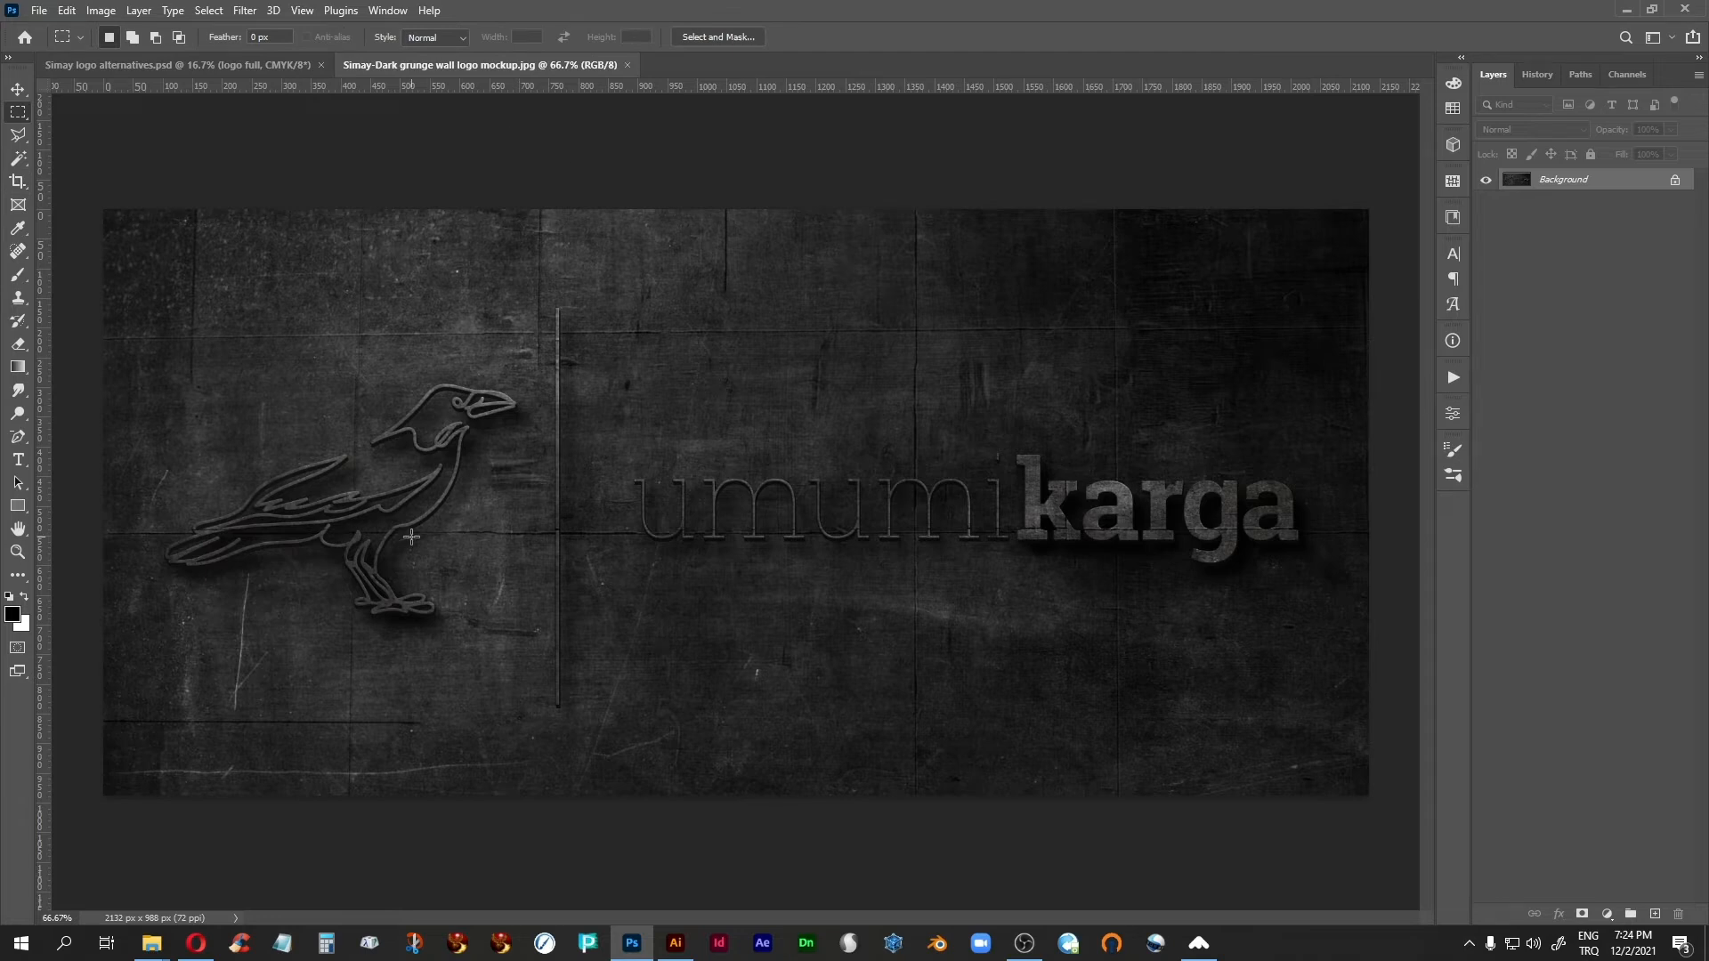
key(v)
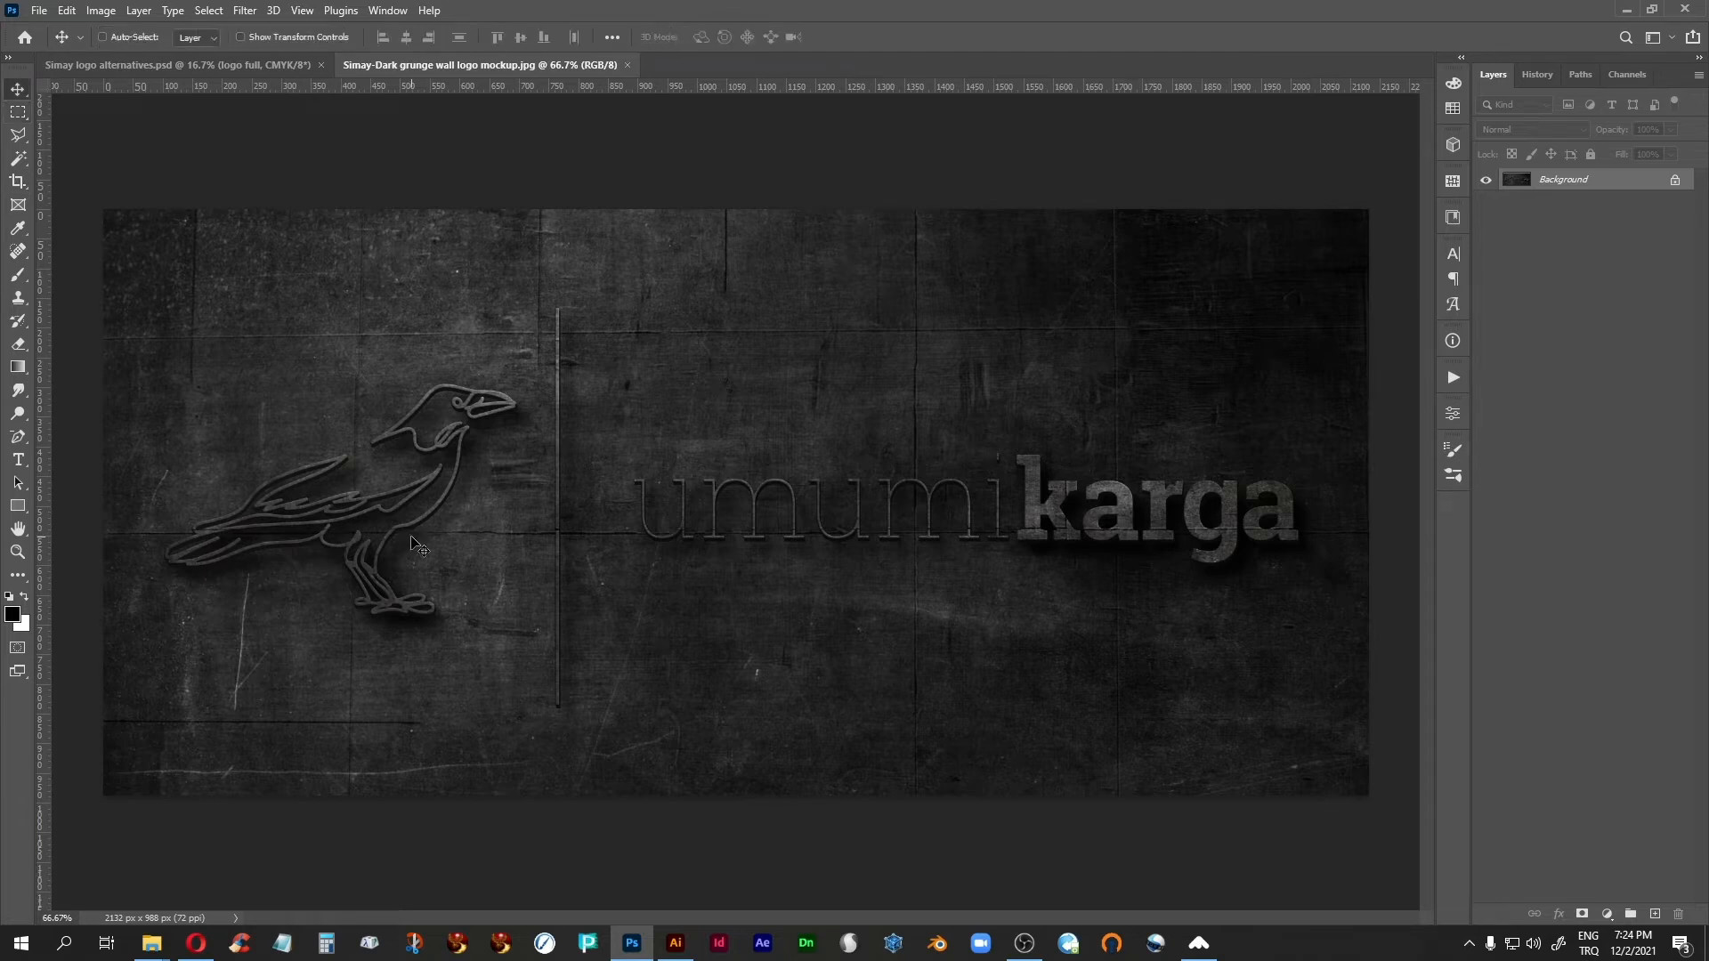
Step: Try brightening the whole image with Levels at input black 2 and white 170, and revert to the opened state
click(100, 10)
mouse_move(178, 57)
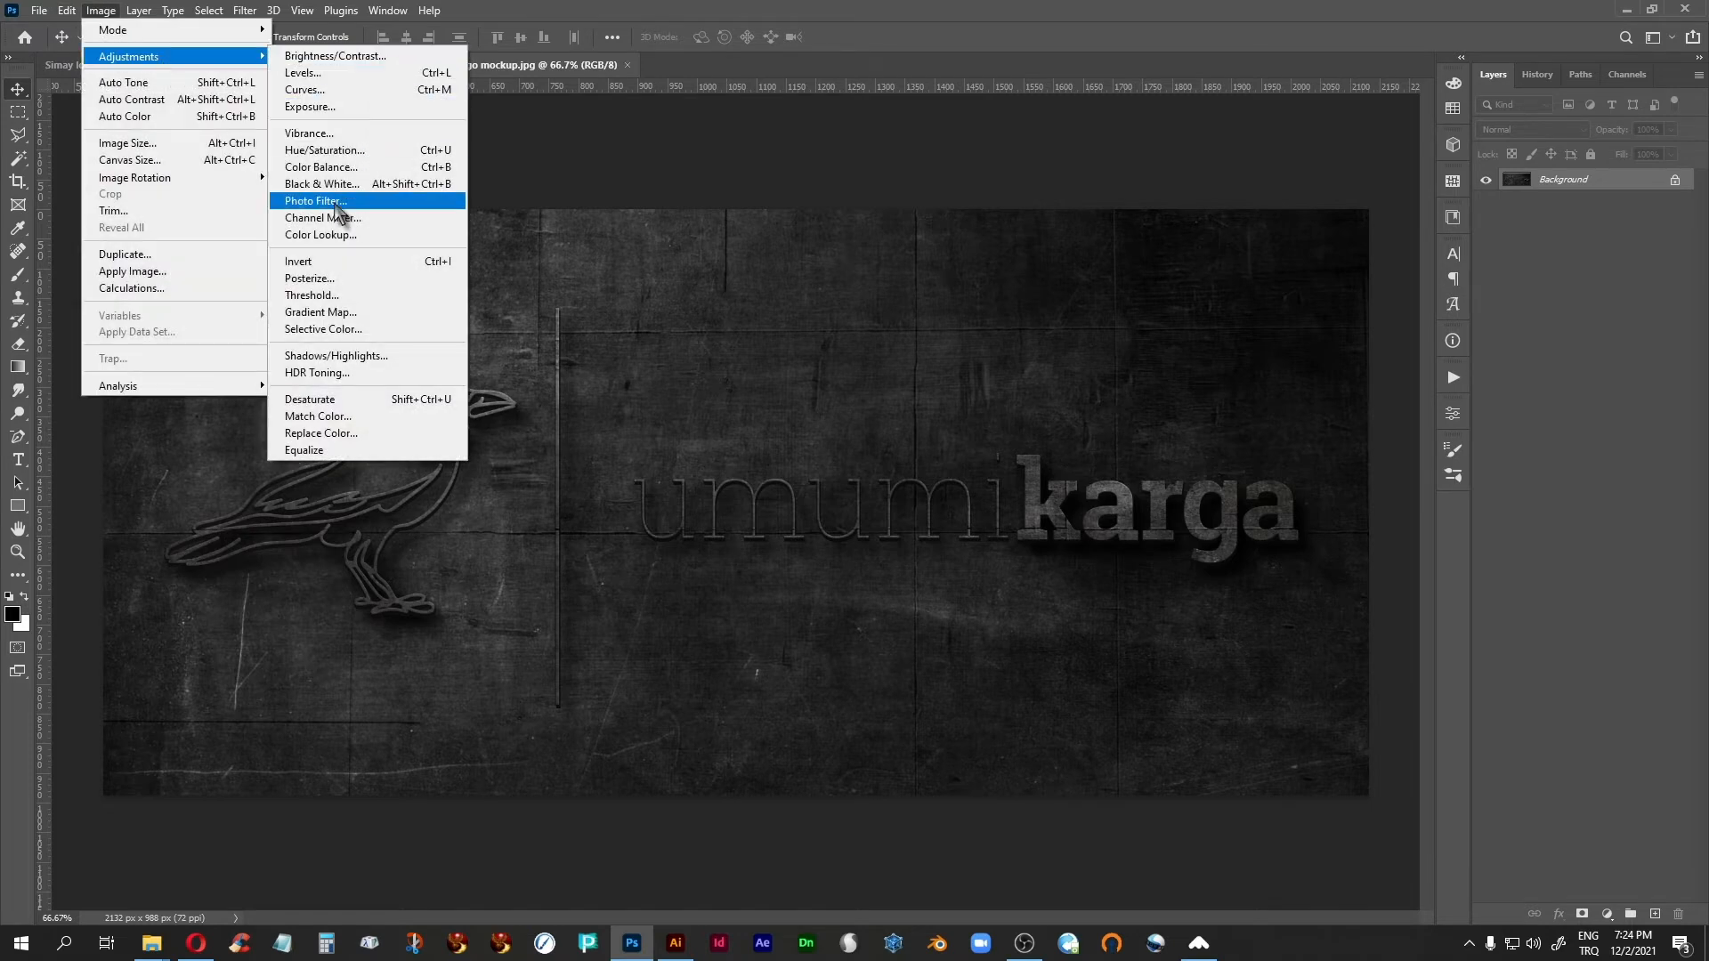
click(437, 75)
drag(697, 292, 627, 484)
drag(602, 676, 548, 675)
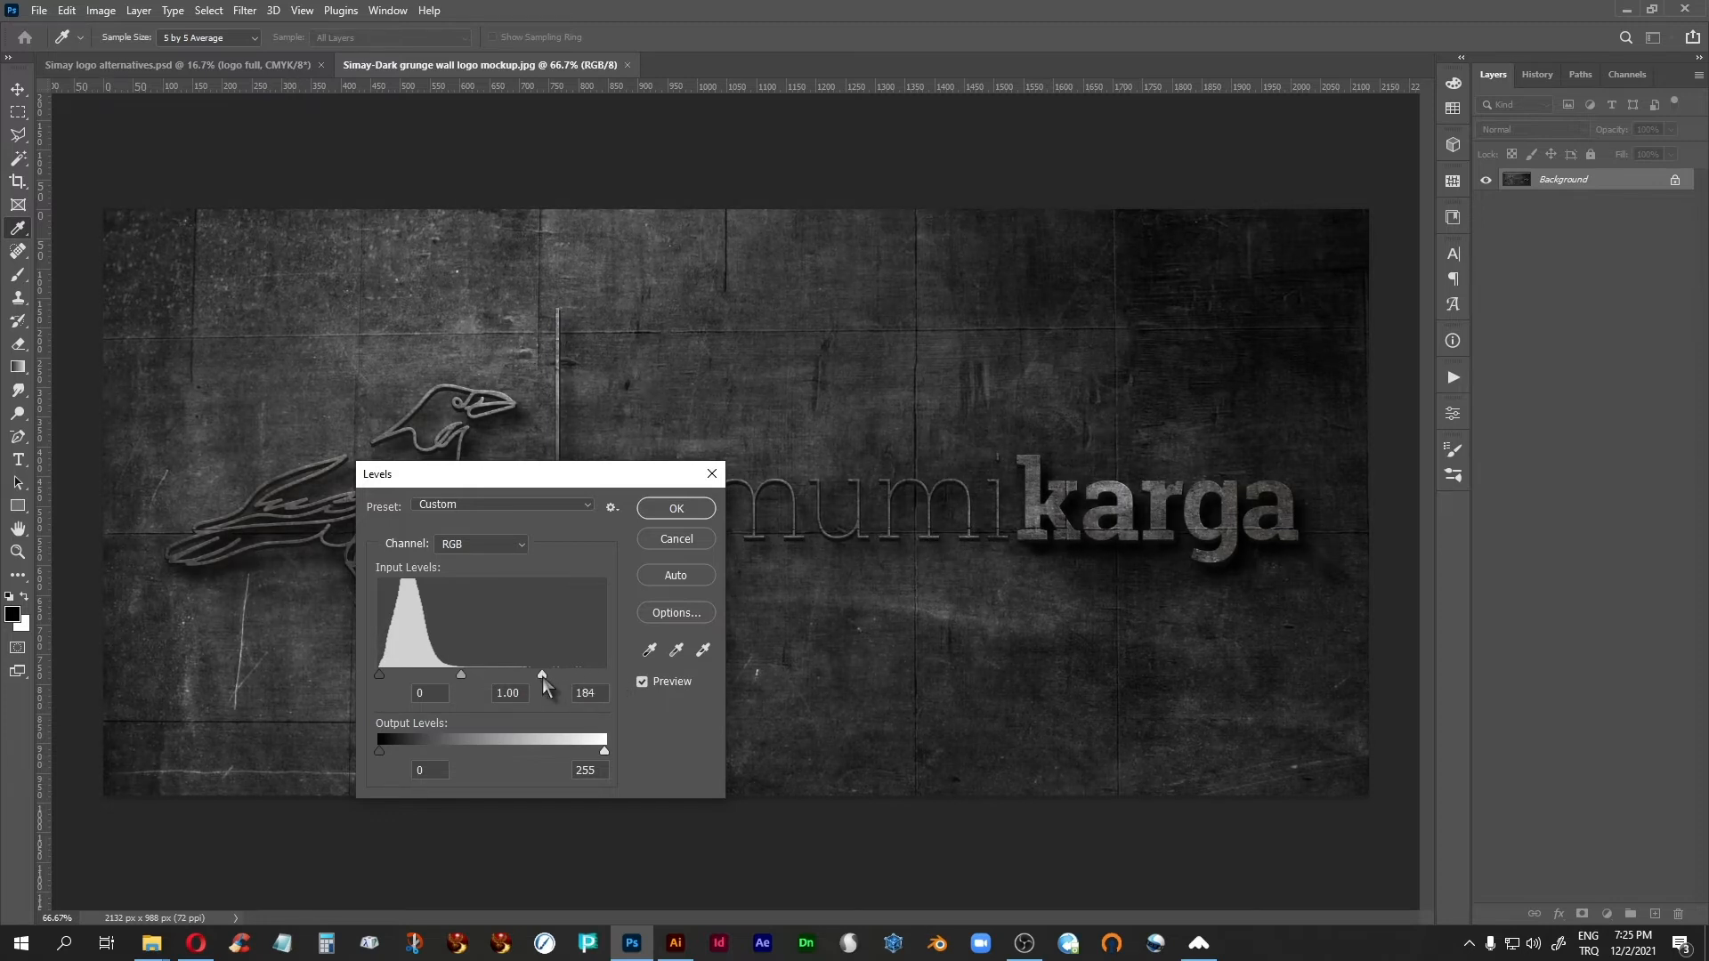
click(418, 689)
drag(374, 674, 384, 677)
drag(541, 675, 530, 676)
click(531, 676)
drag(527, 674, 526, 674)
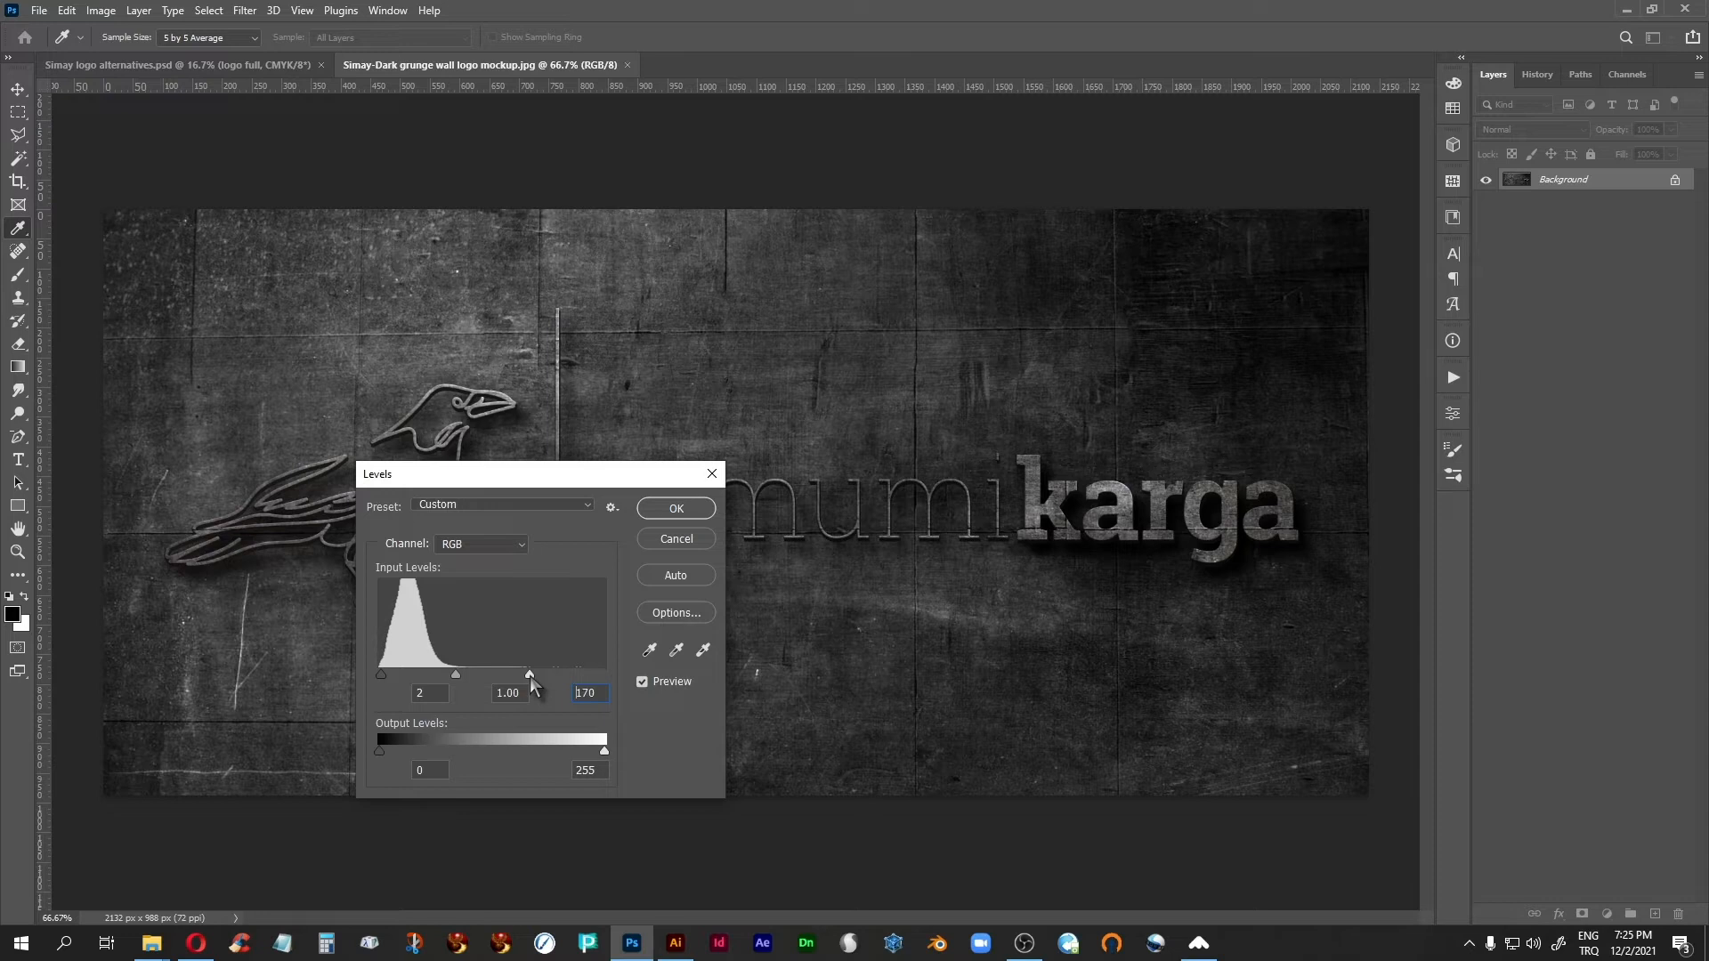
click(676, 508)
key(v)
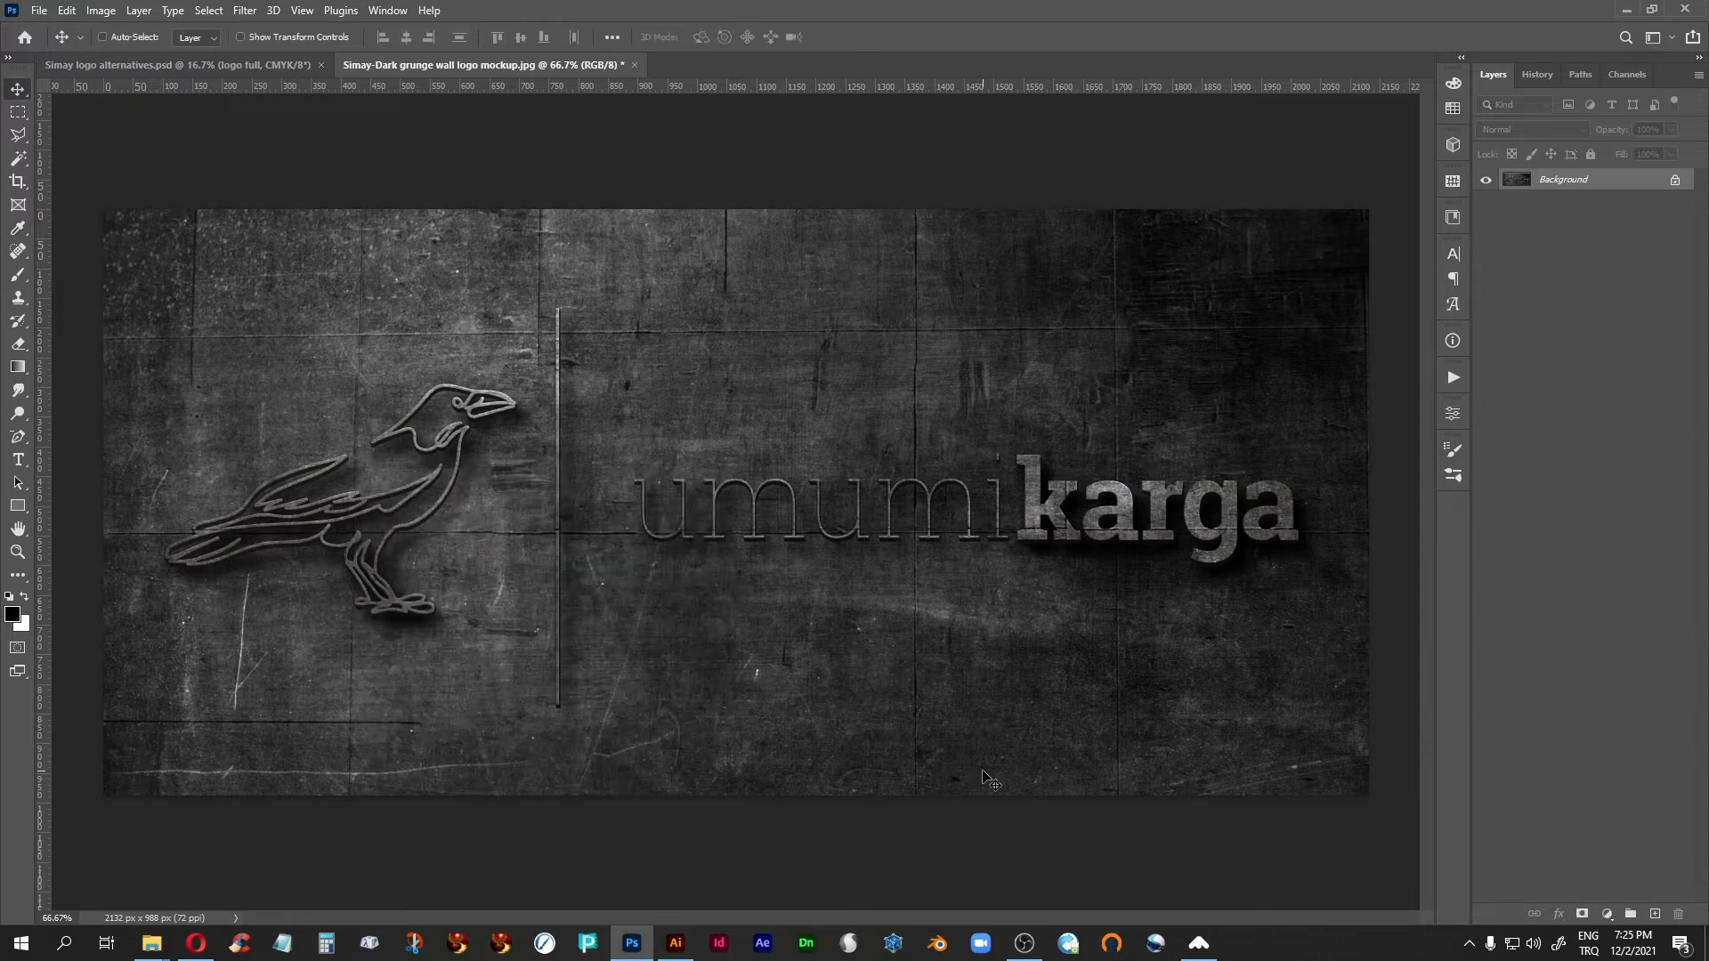
click(1536, 78)
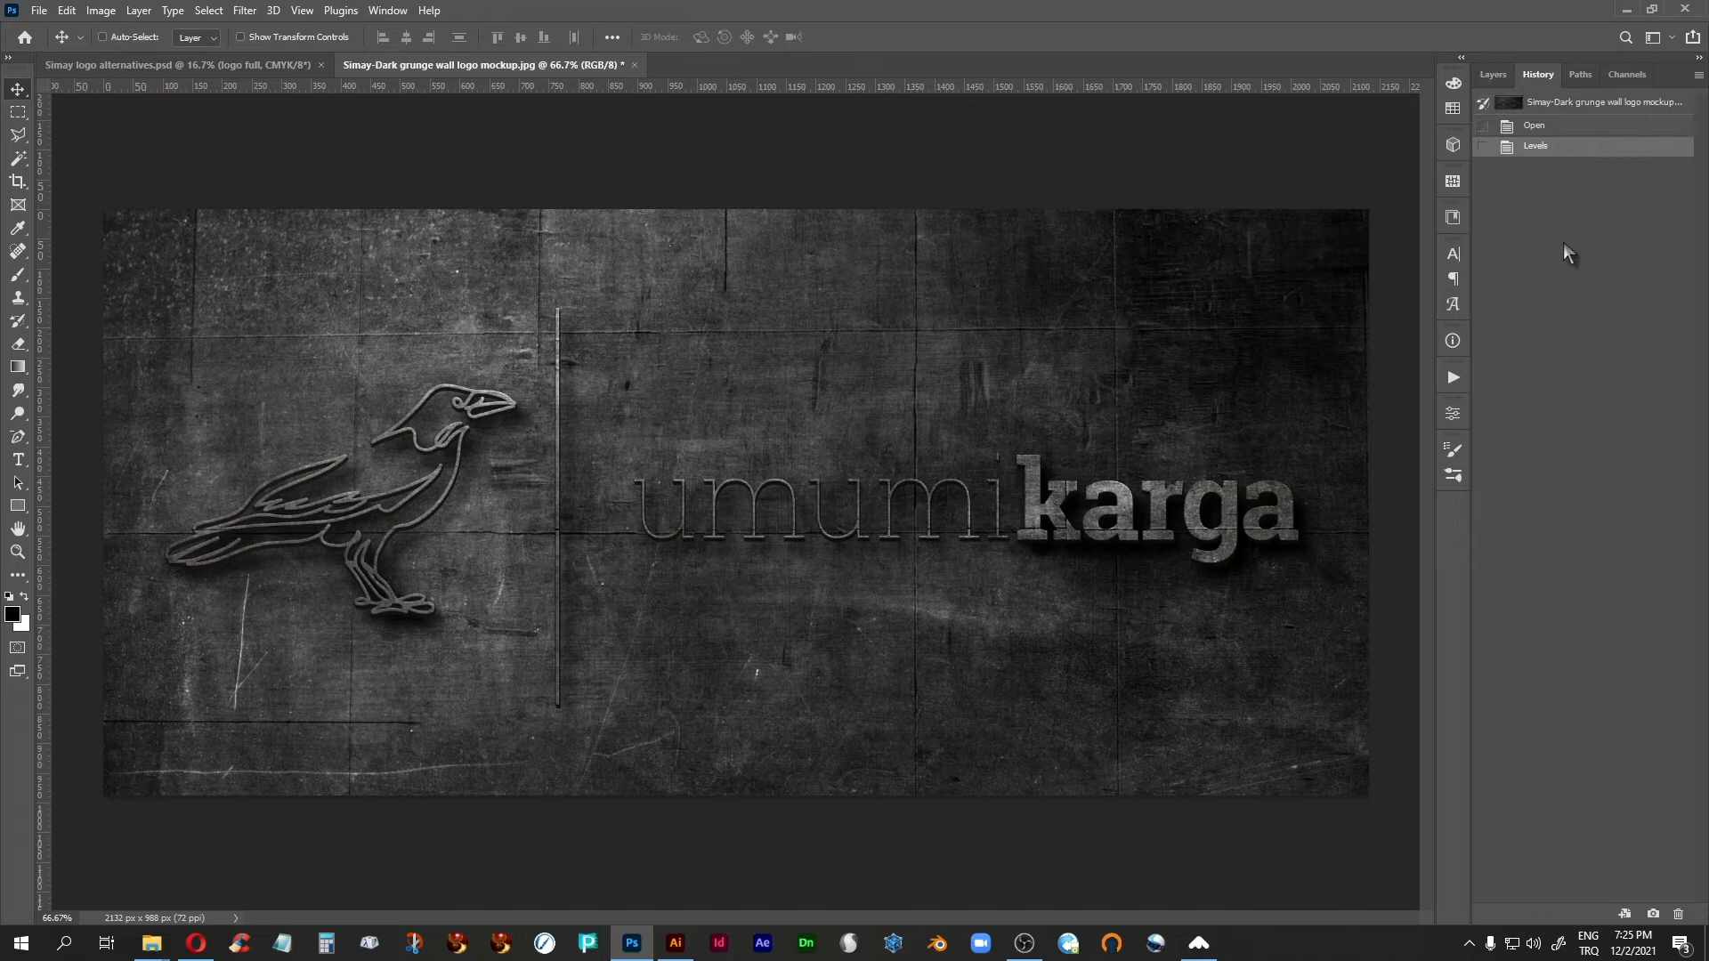
click(1527, 126)
Step: Try selecting a full-width rectangular band around the logo with a 100 px feather, and discard the selection
click(18, 111)
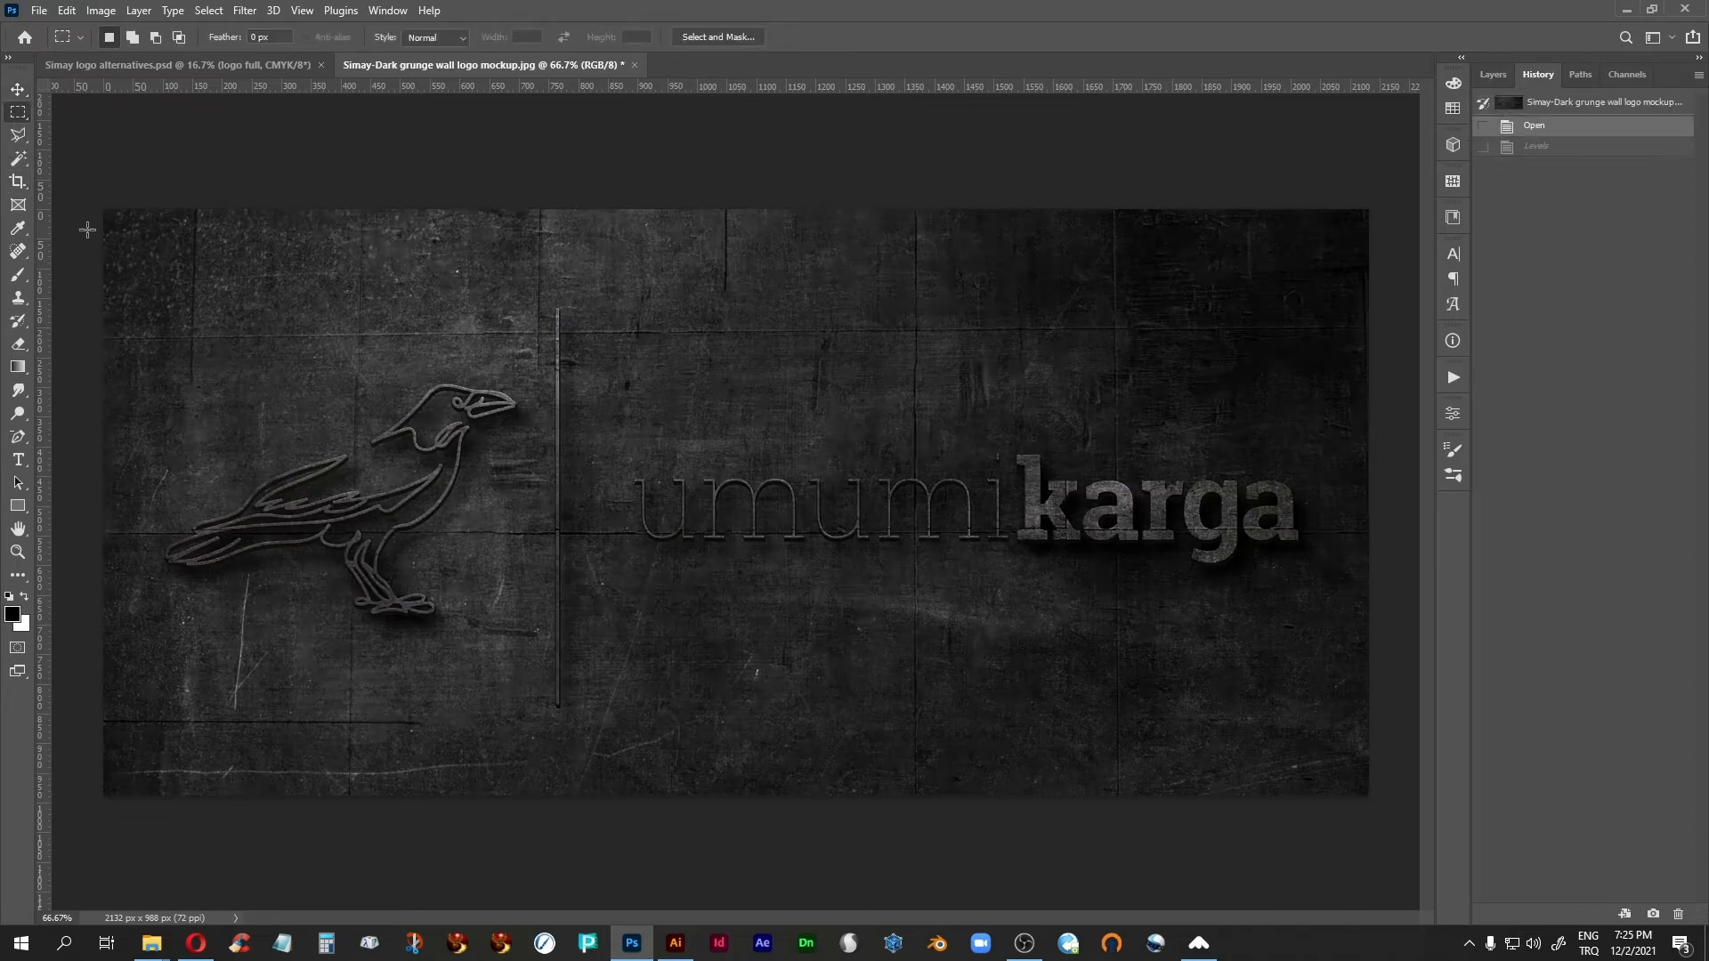
drag(102, 332, 1369, 659)
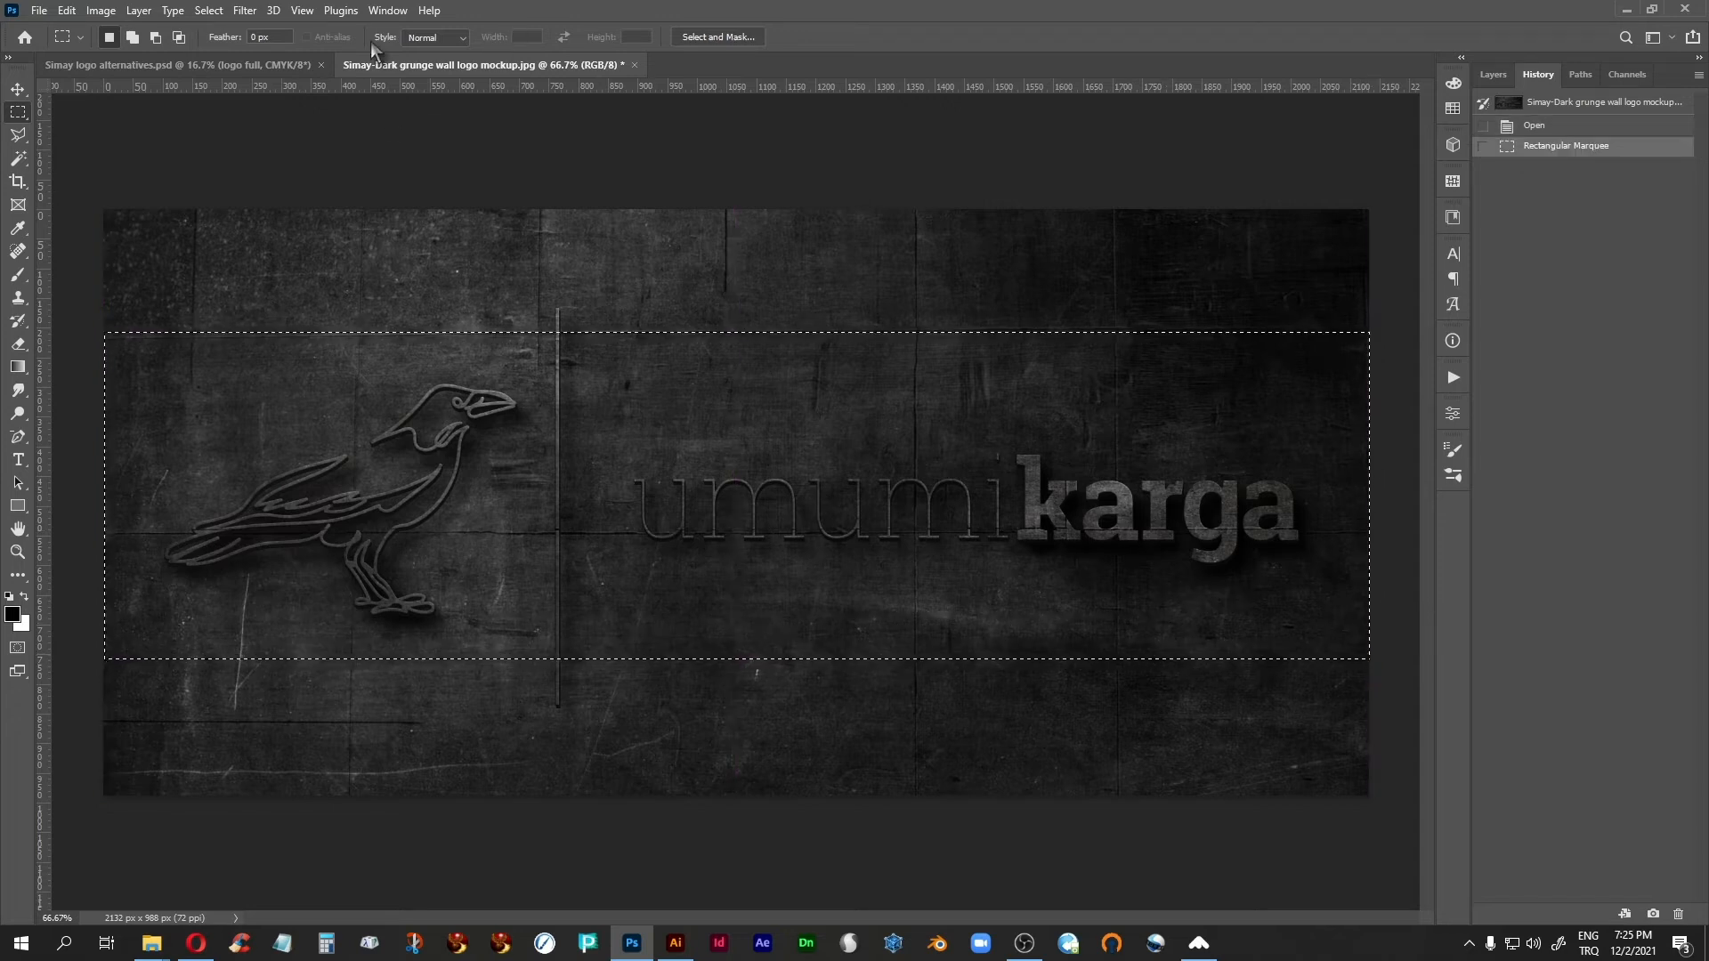
click(209, 10)
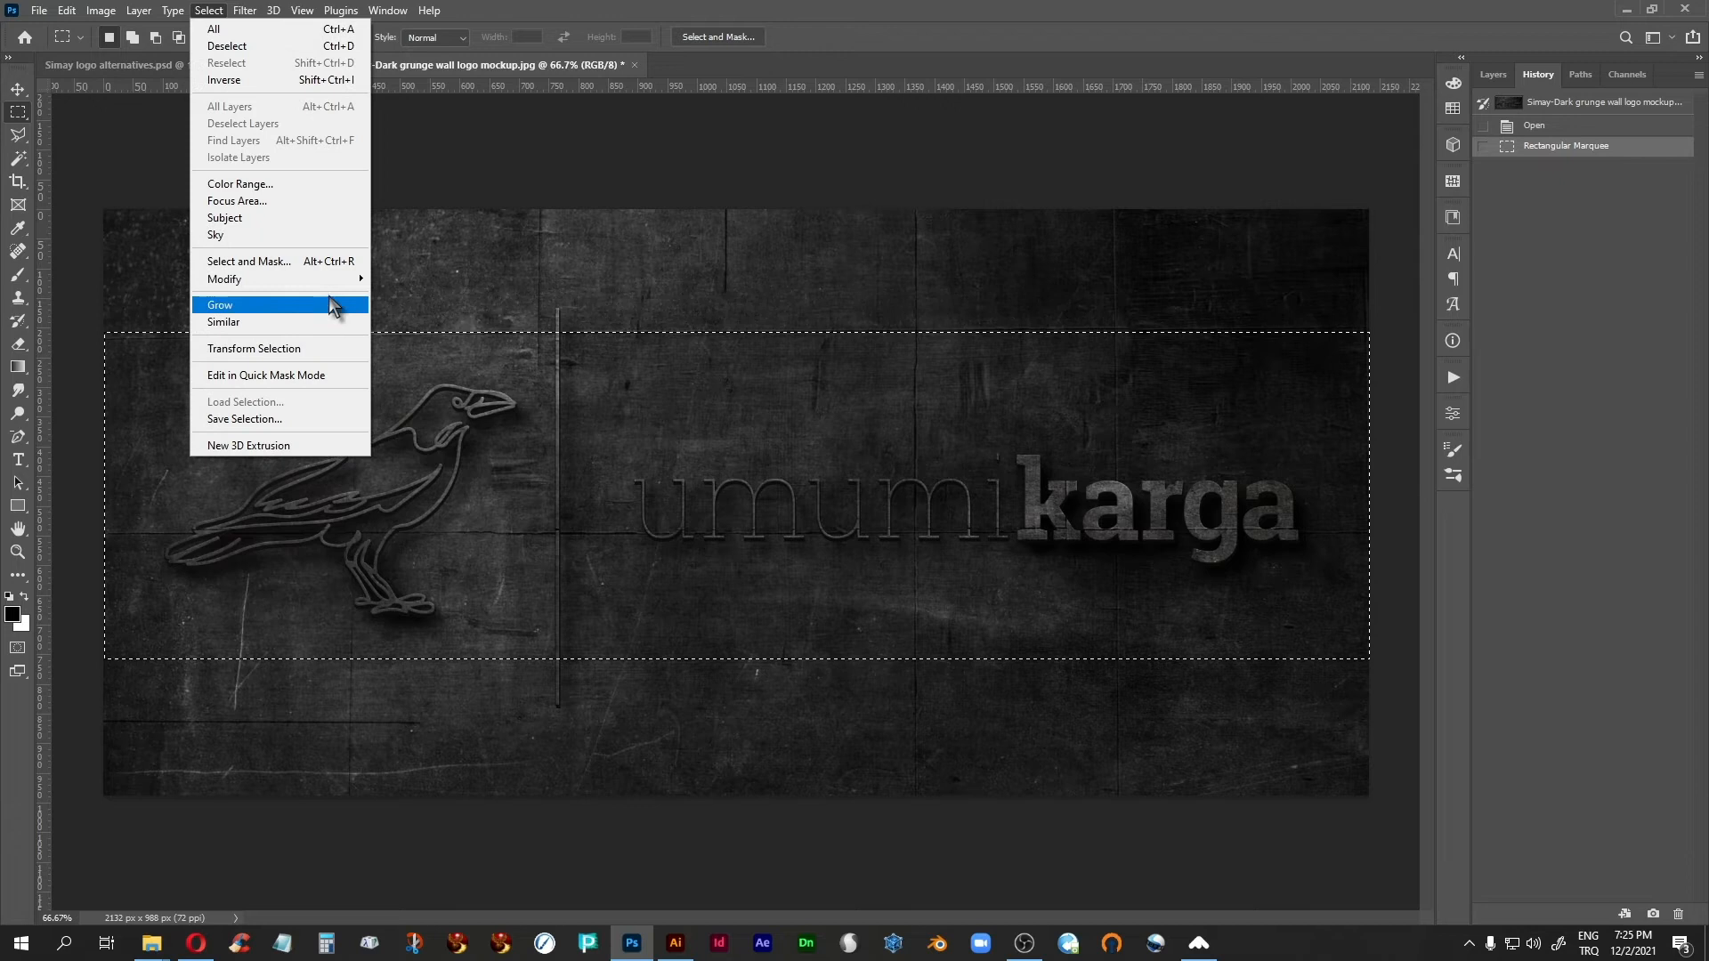
mouse_move(343, 279)
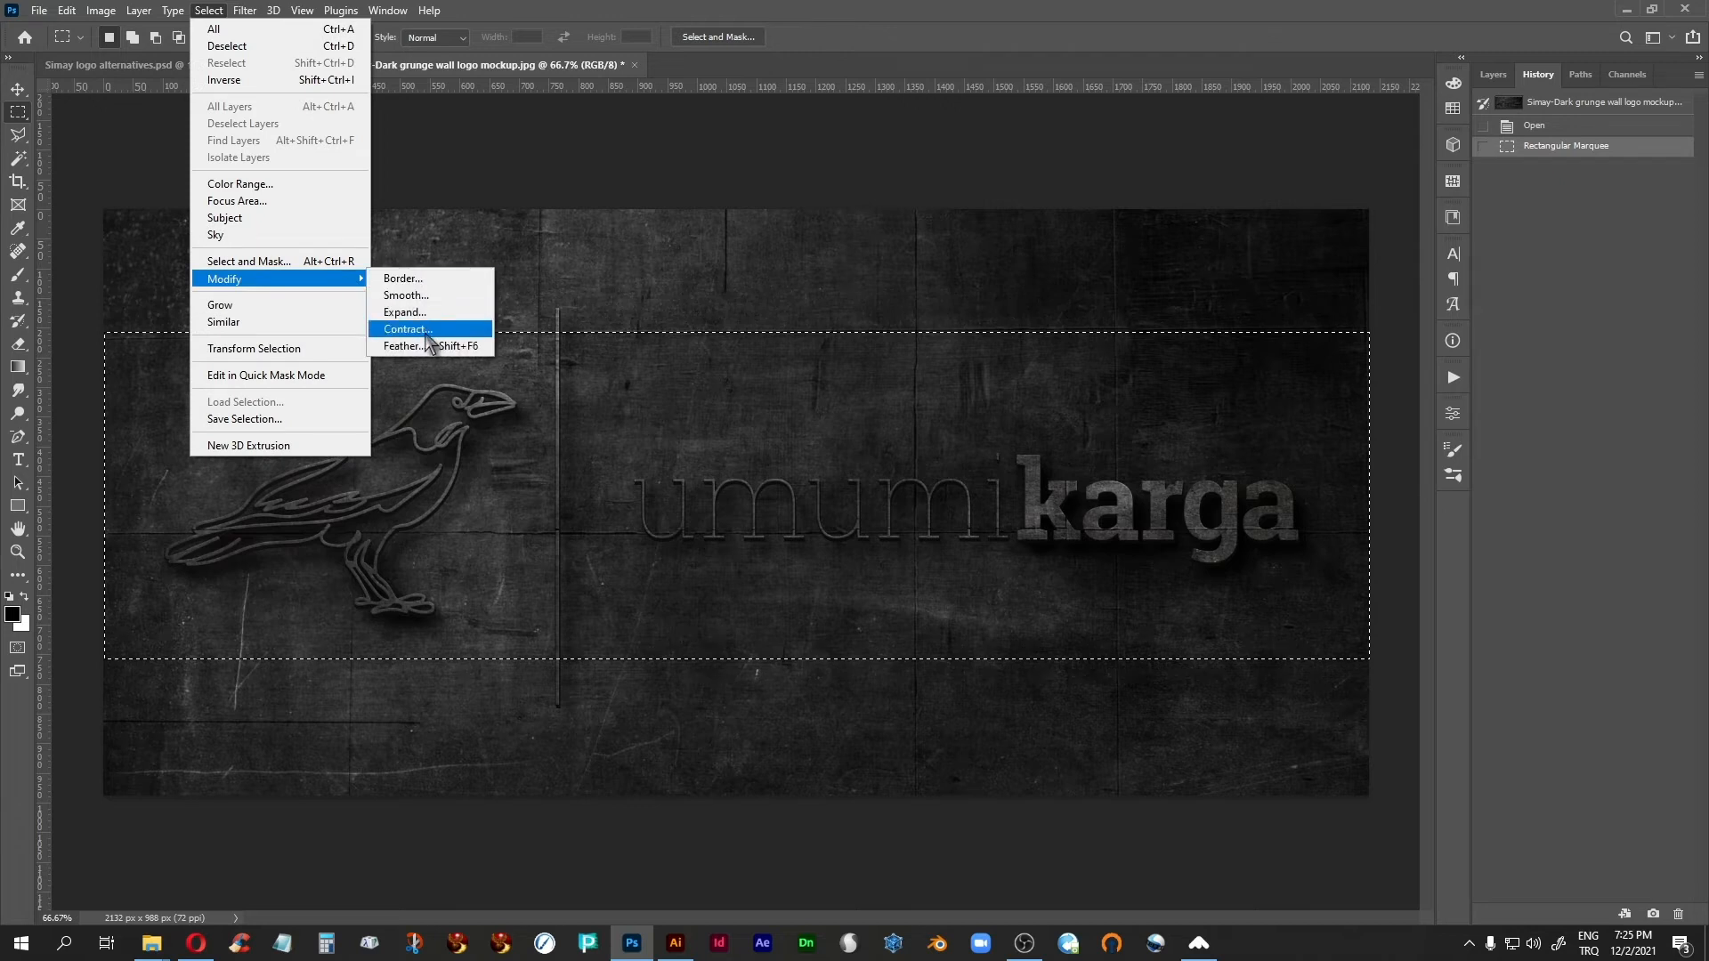
click(402, 345)
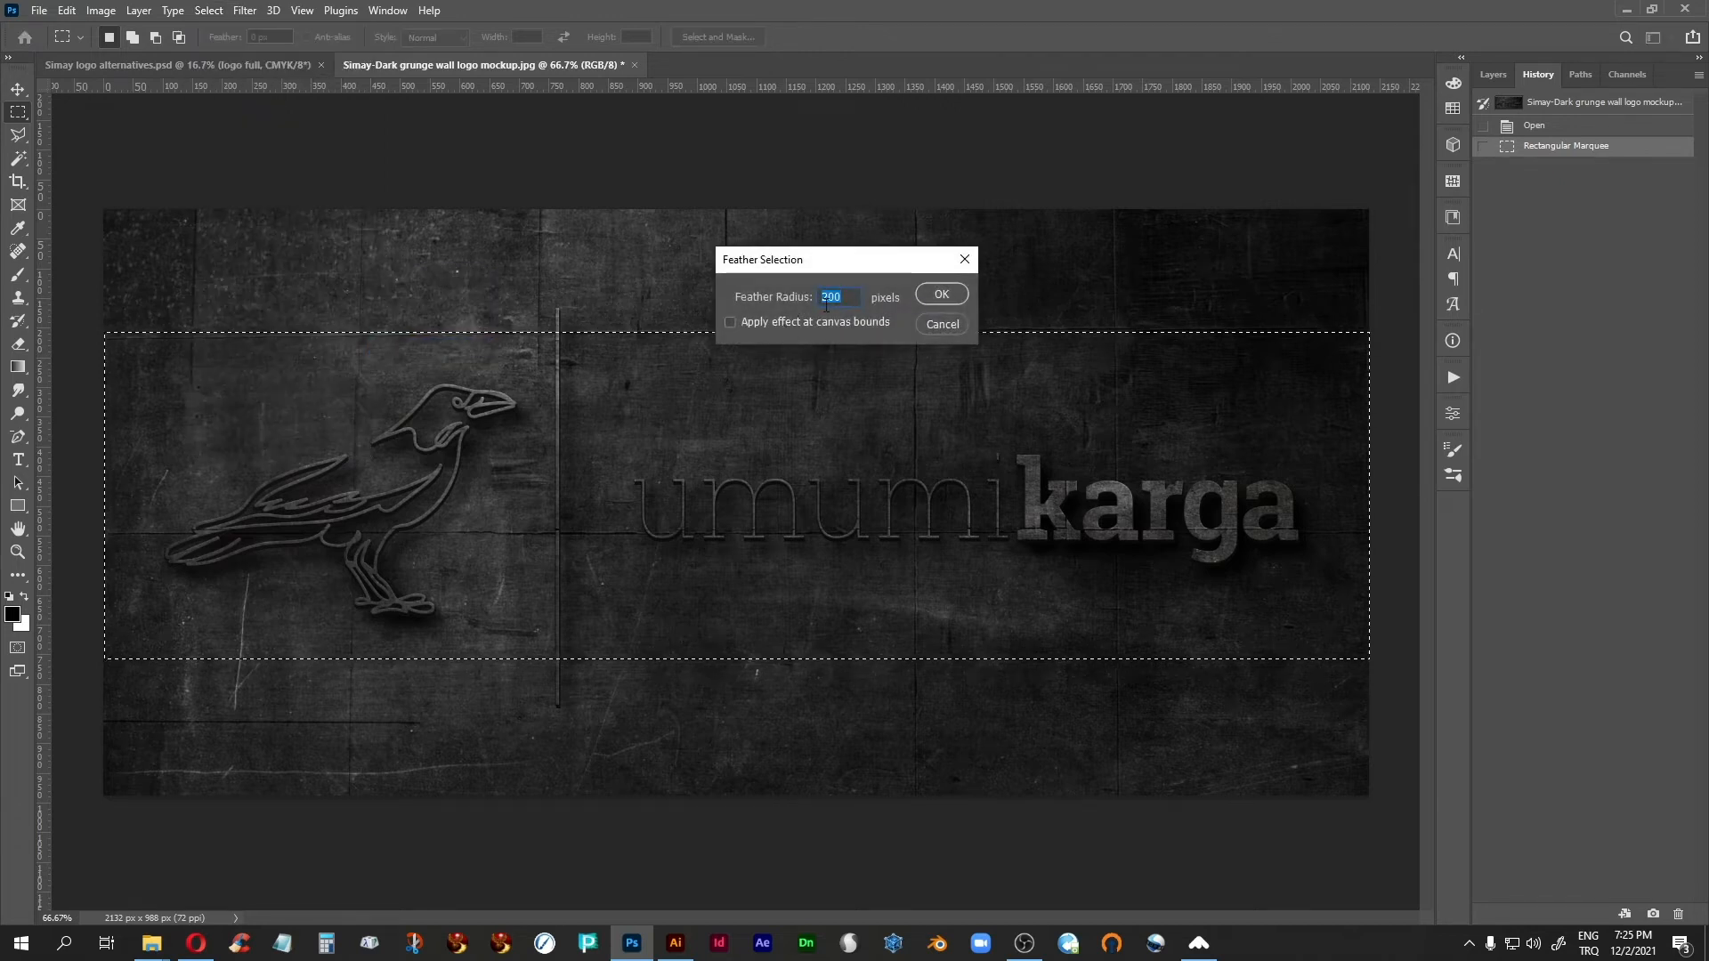
text(1)
key(Return)
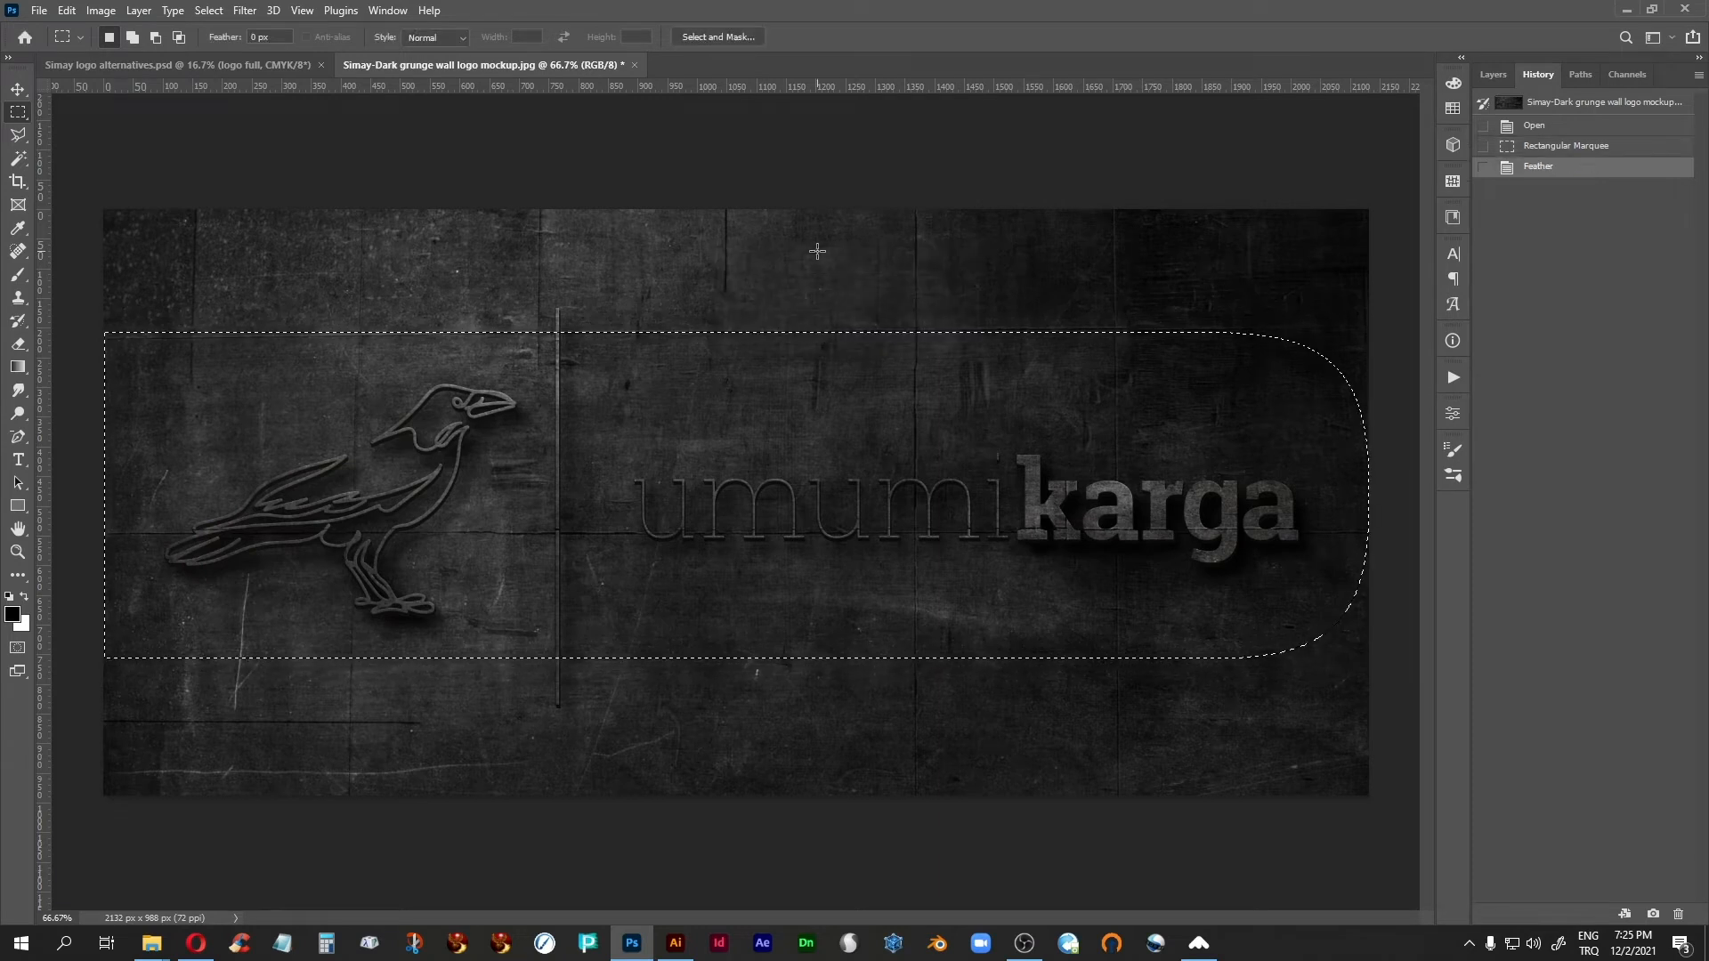
key(ctrl+d)
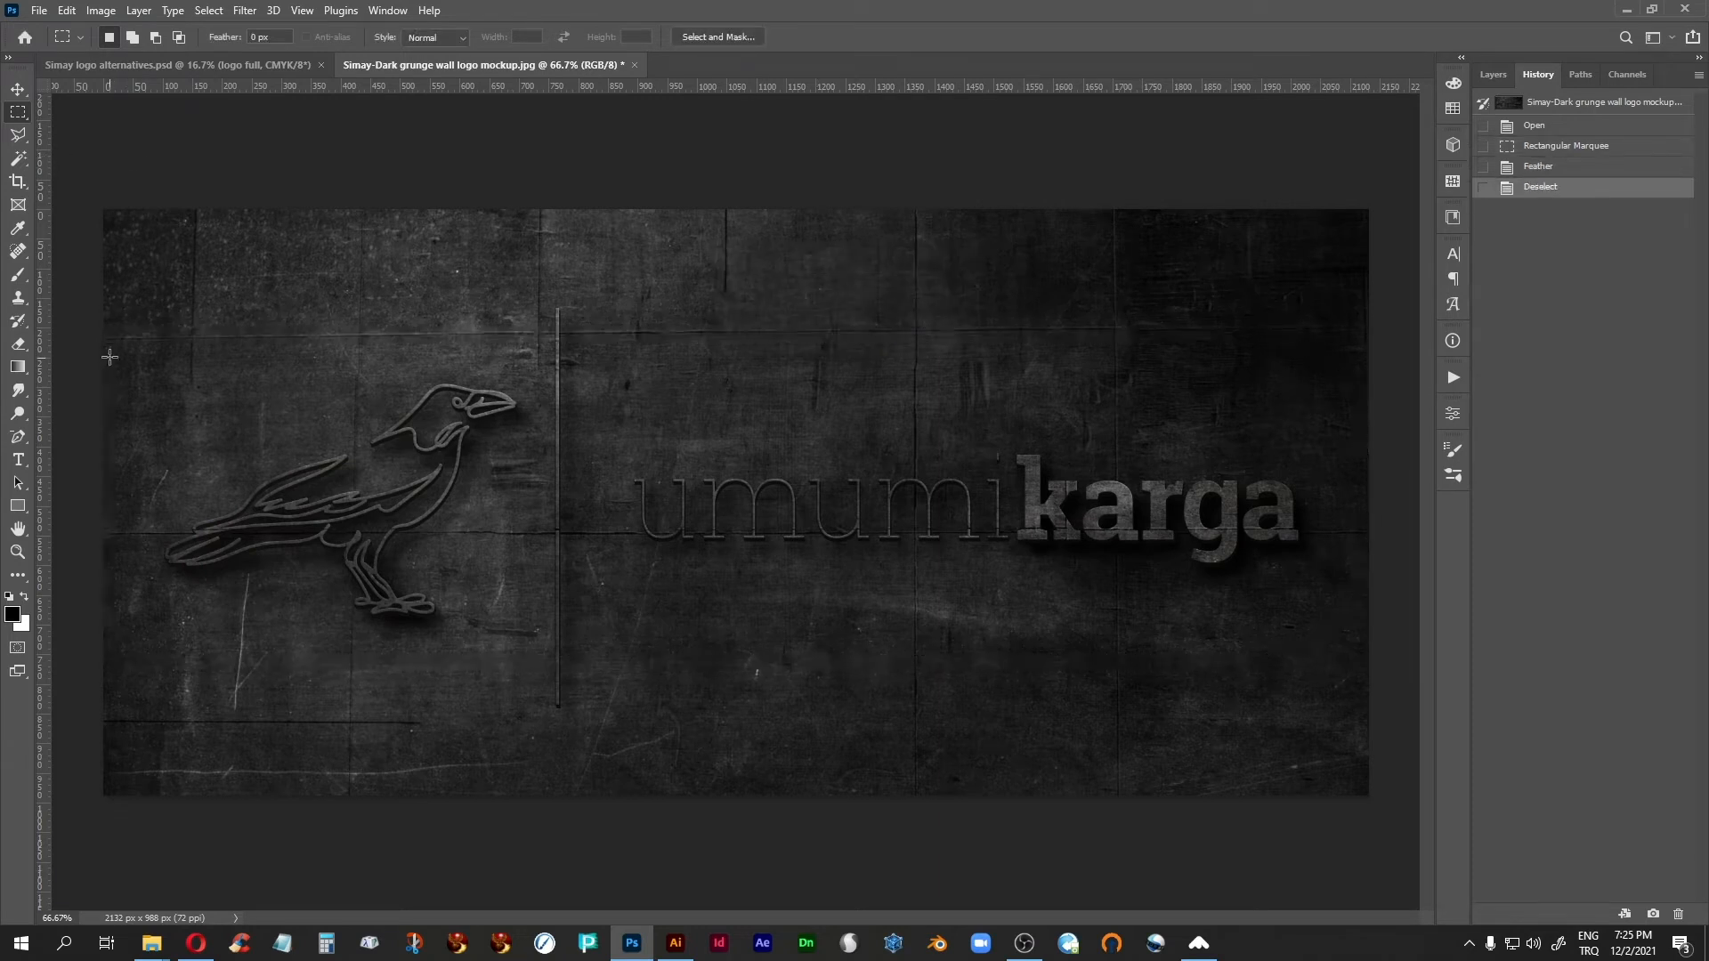
Step: Select a full-width band around the logo from beyond both canvas edges, feather it 100 px and hide the selection edges
drag(98, 331, 1396, 658)
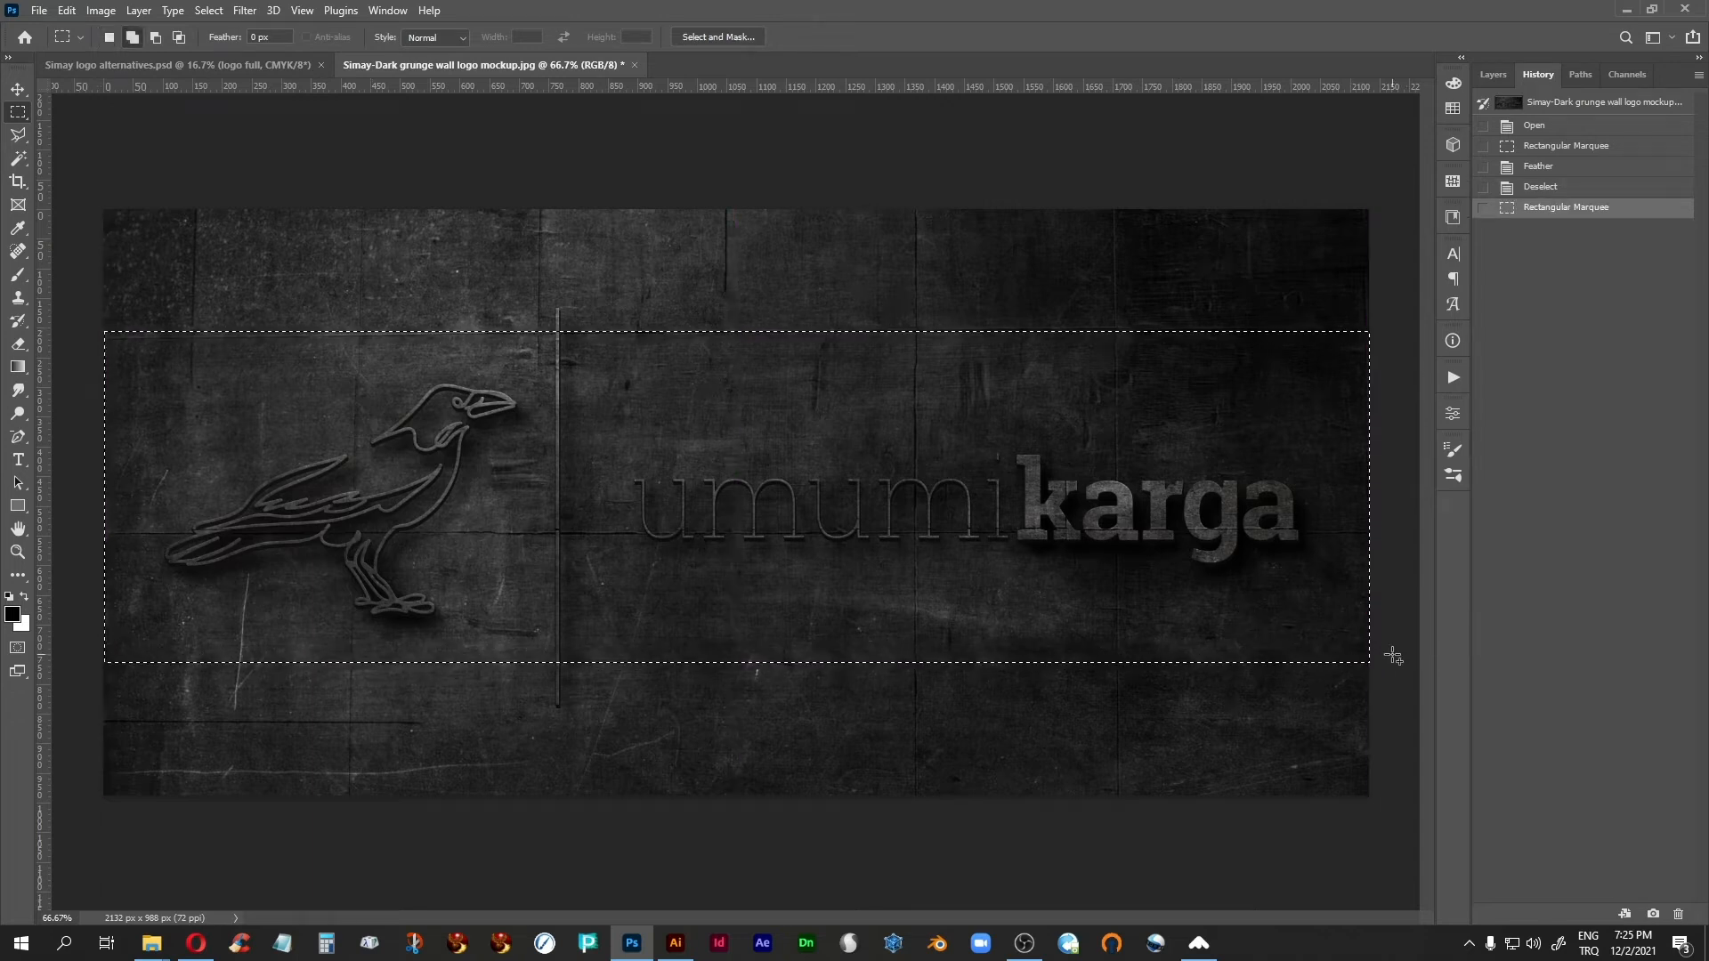
key(shift+F6)
key(Return)
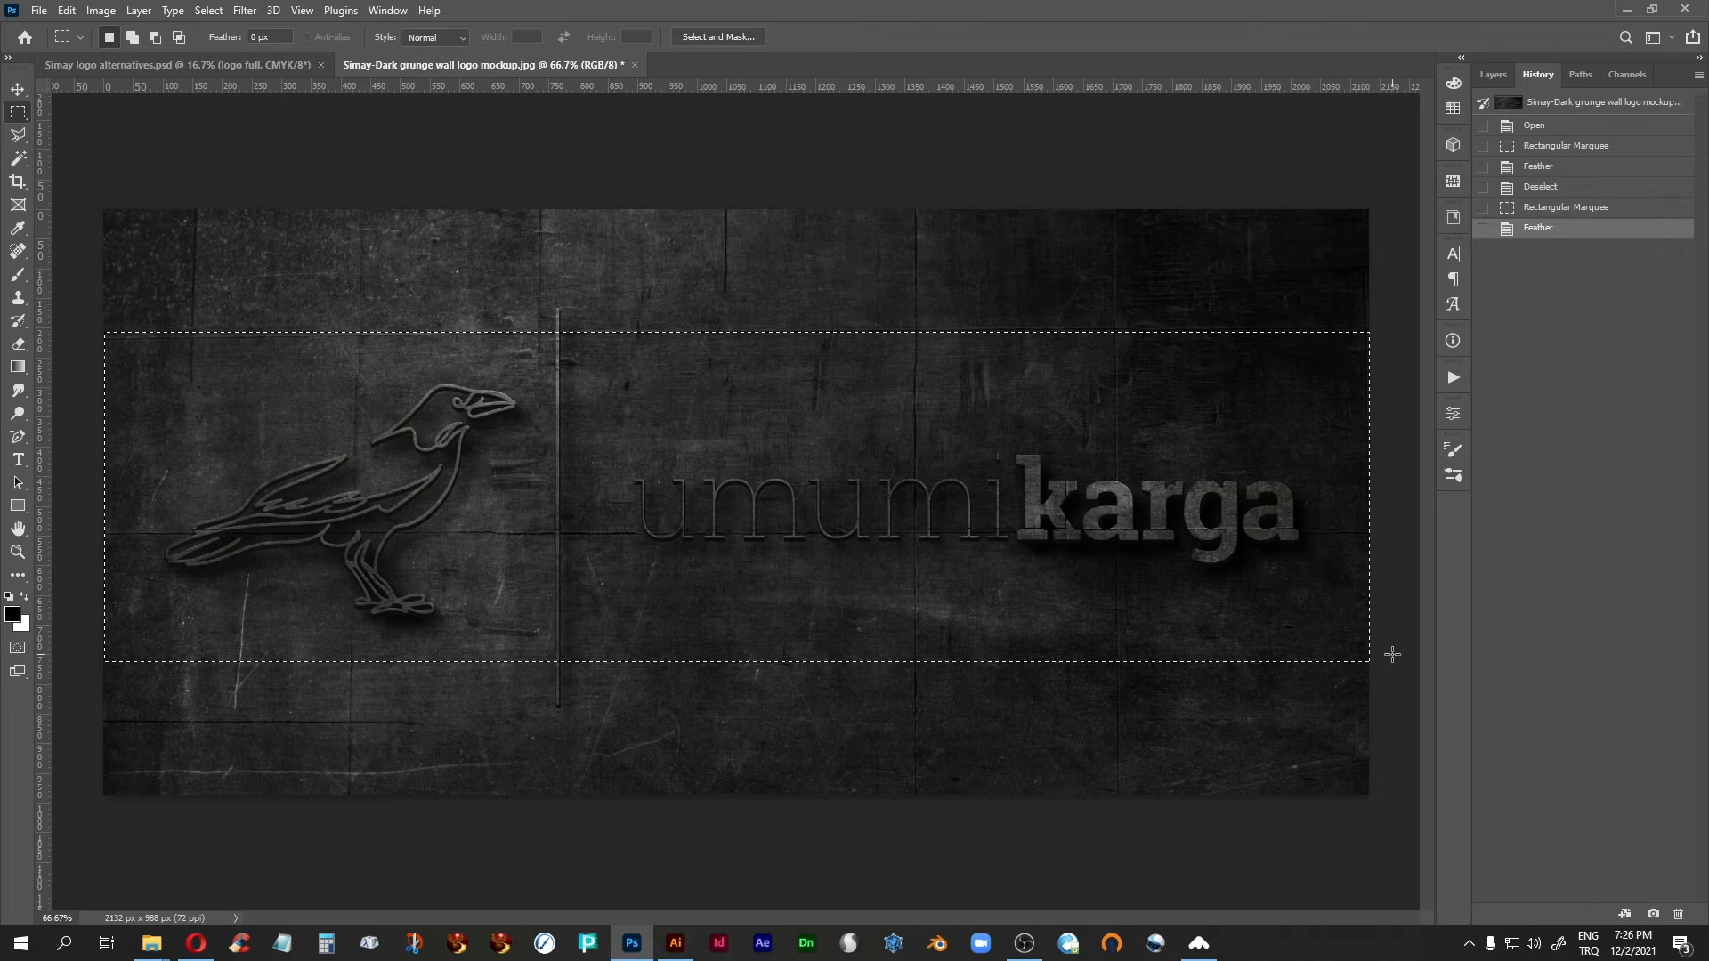
key(ctrl+h)
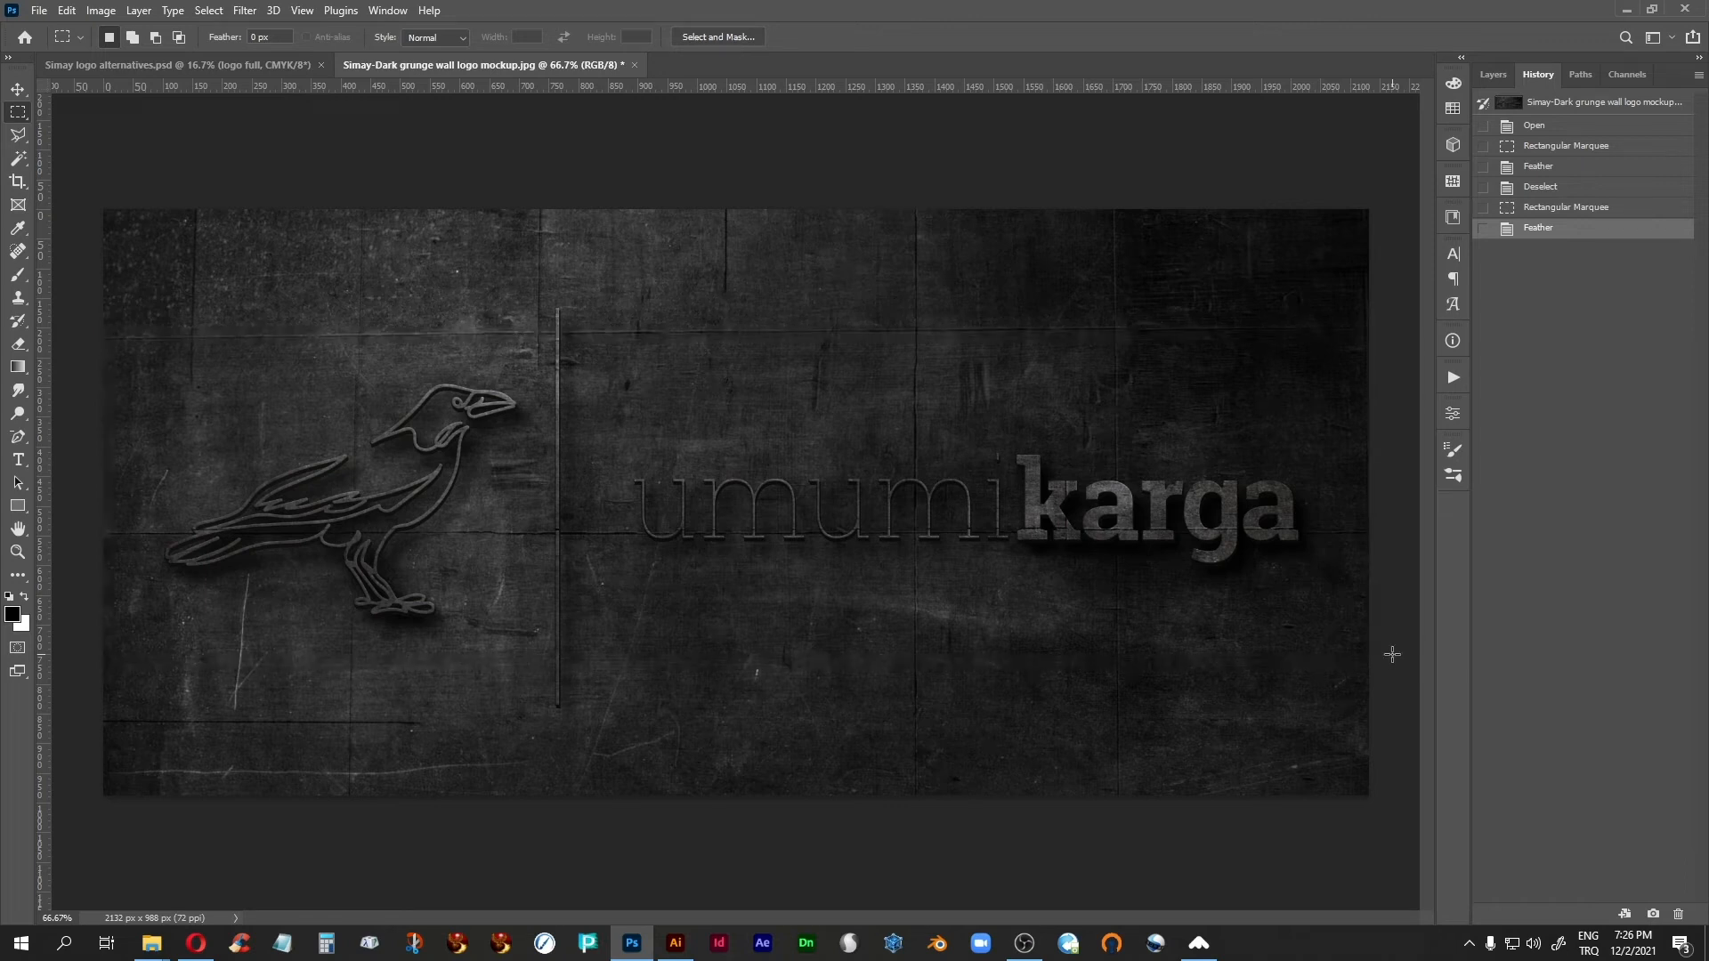
Step: Brighten the feathered band using Levels with input black 2 and input white 166, and deselect it
key(ctrl+l)
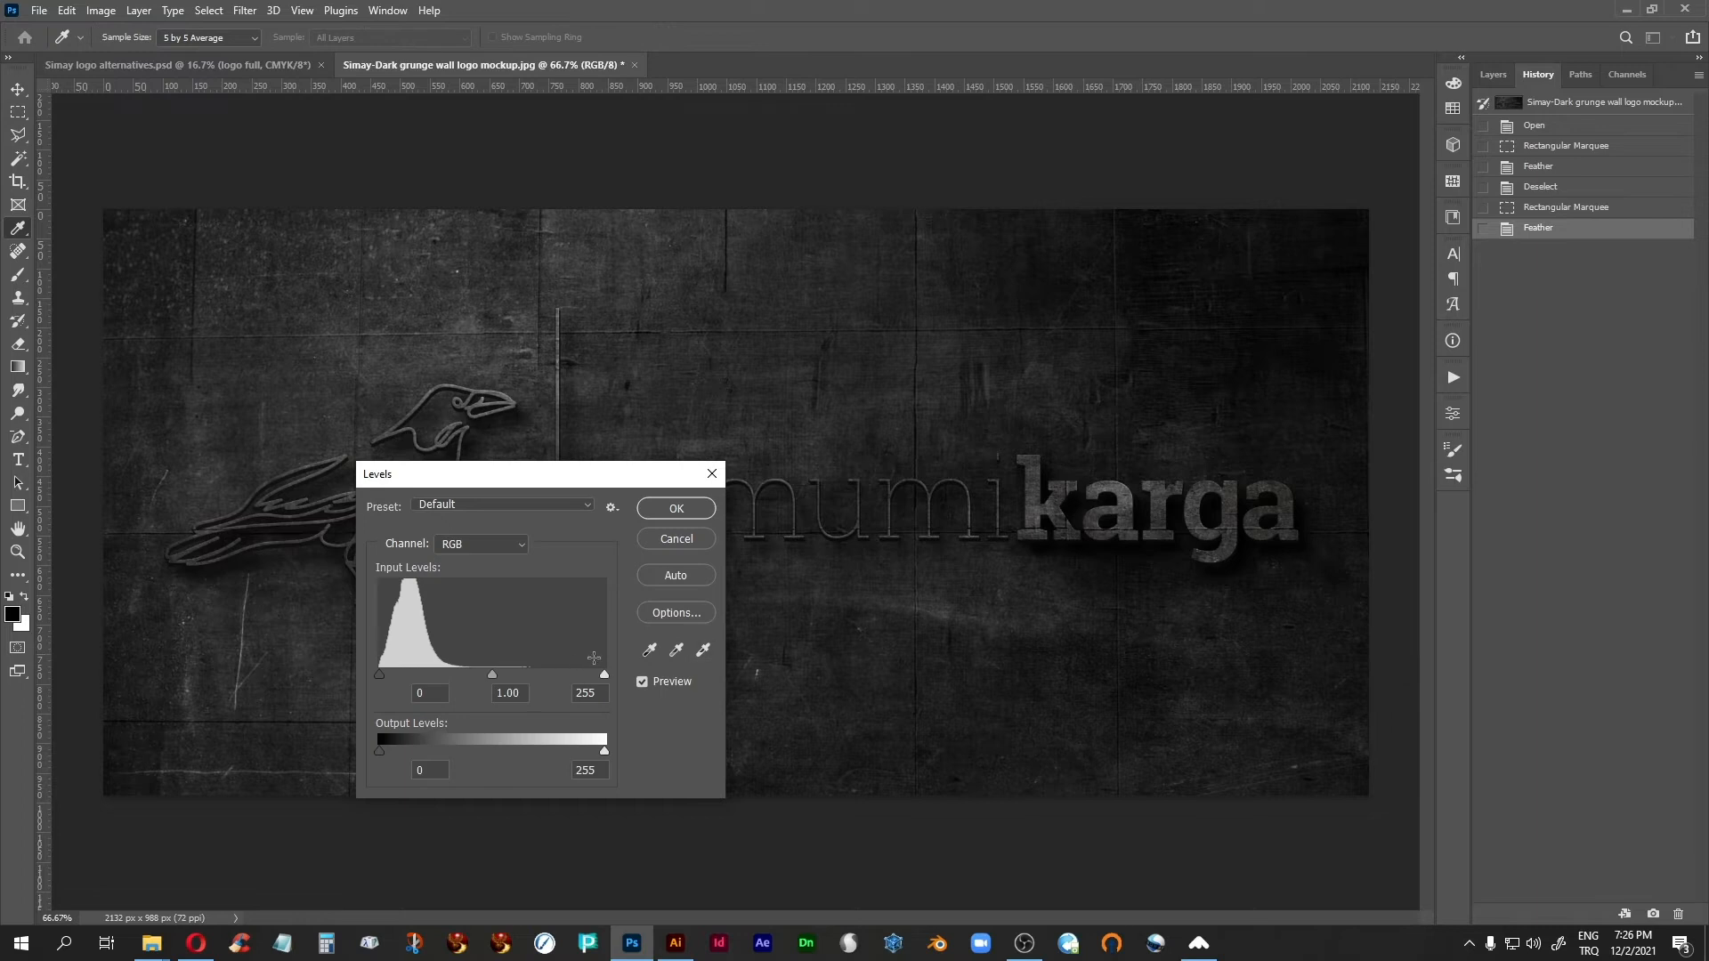
drag(605, 674, 525, 675)
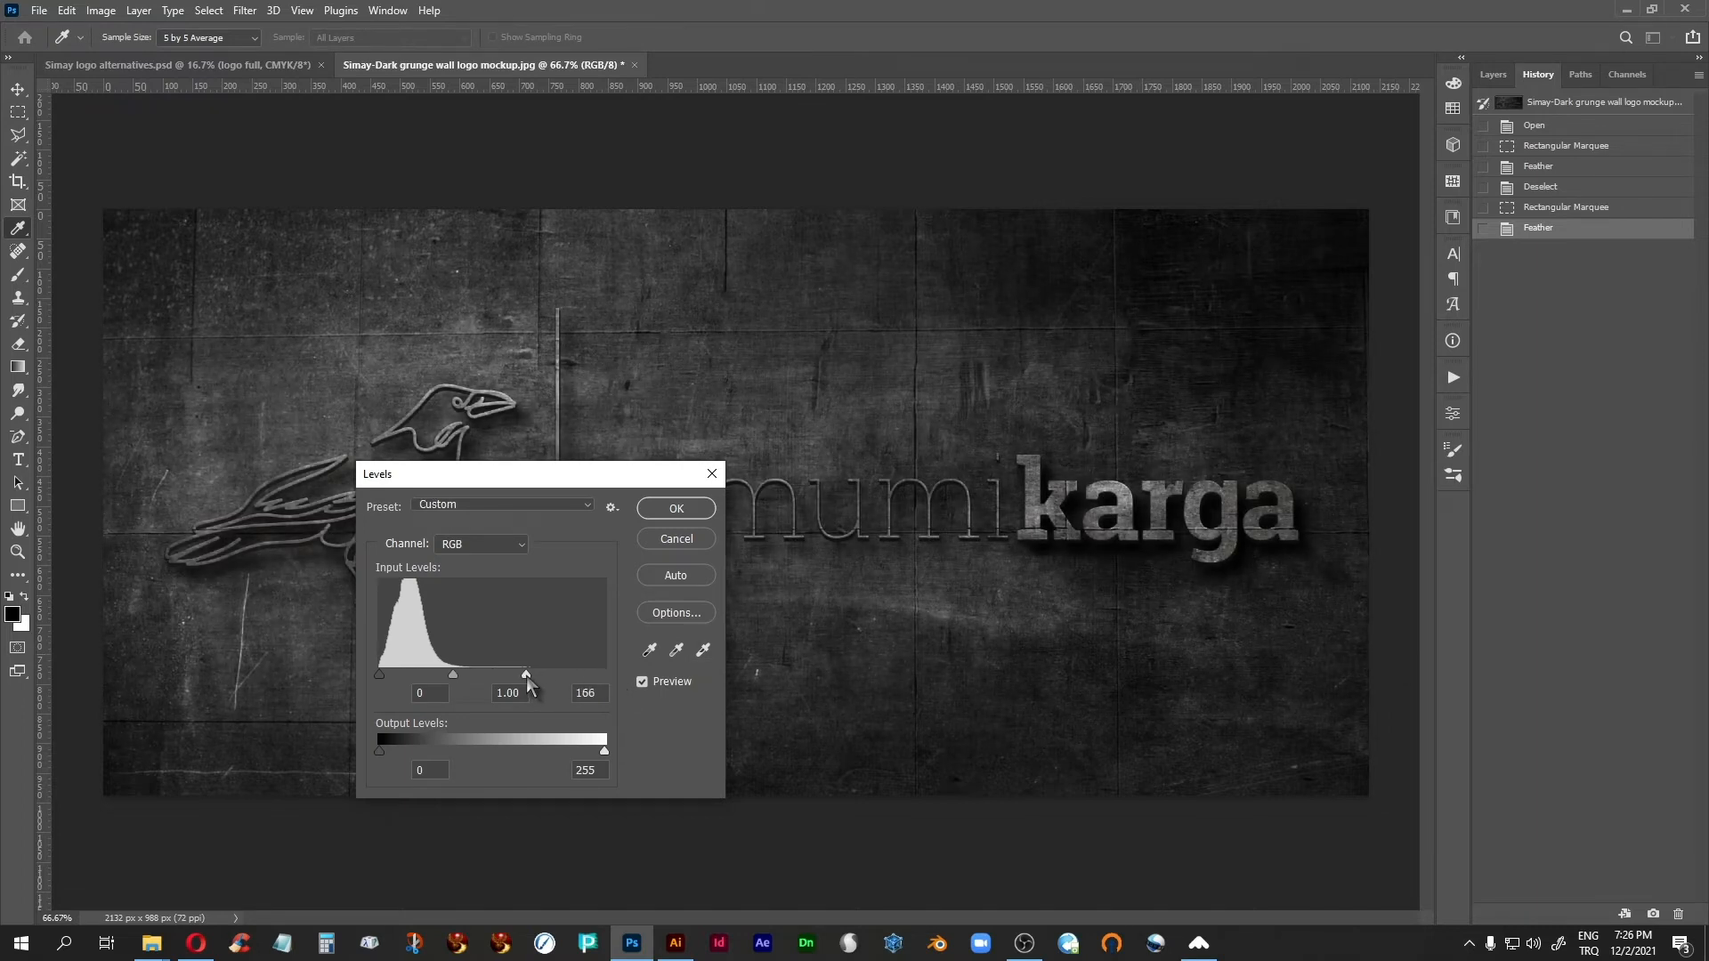
click(416, 694)
text(2)
click(677, 509)
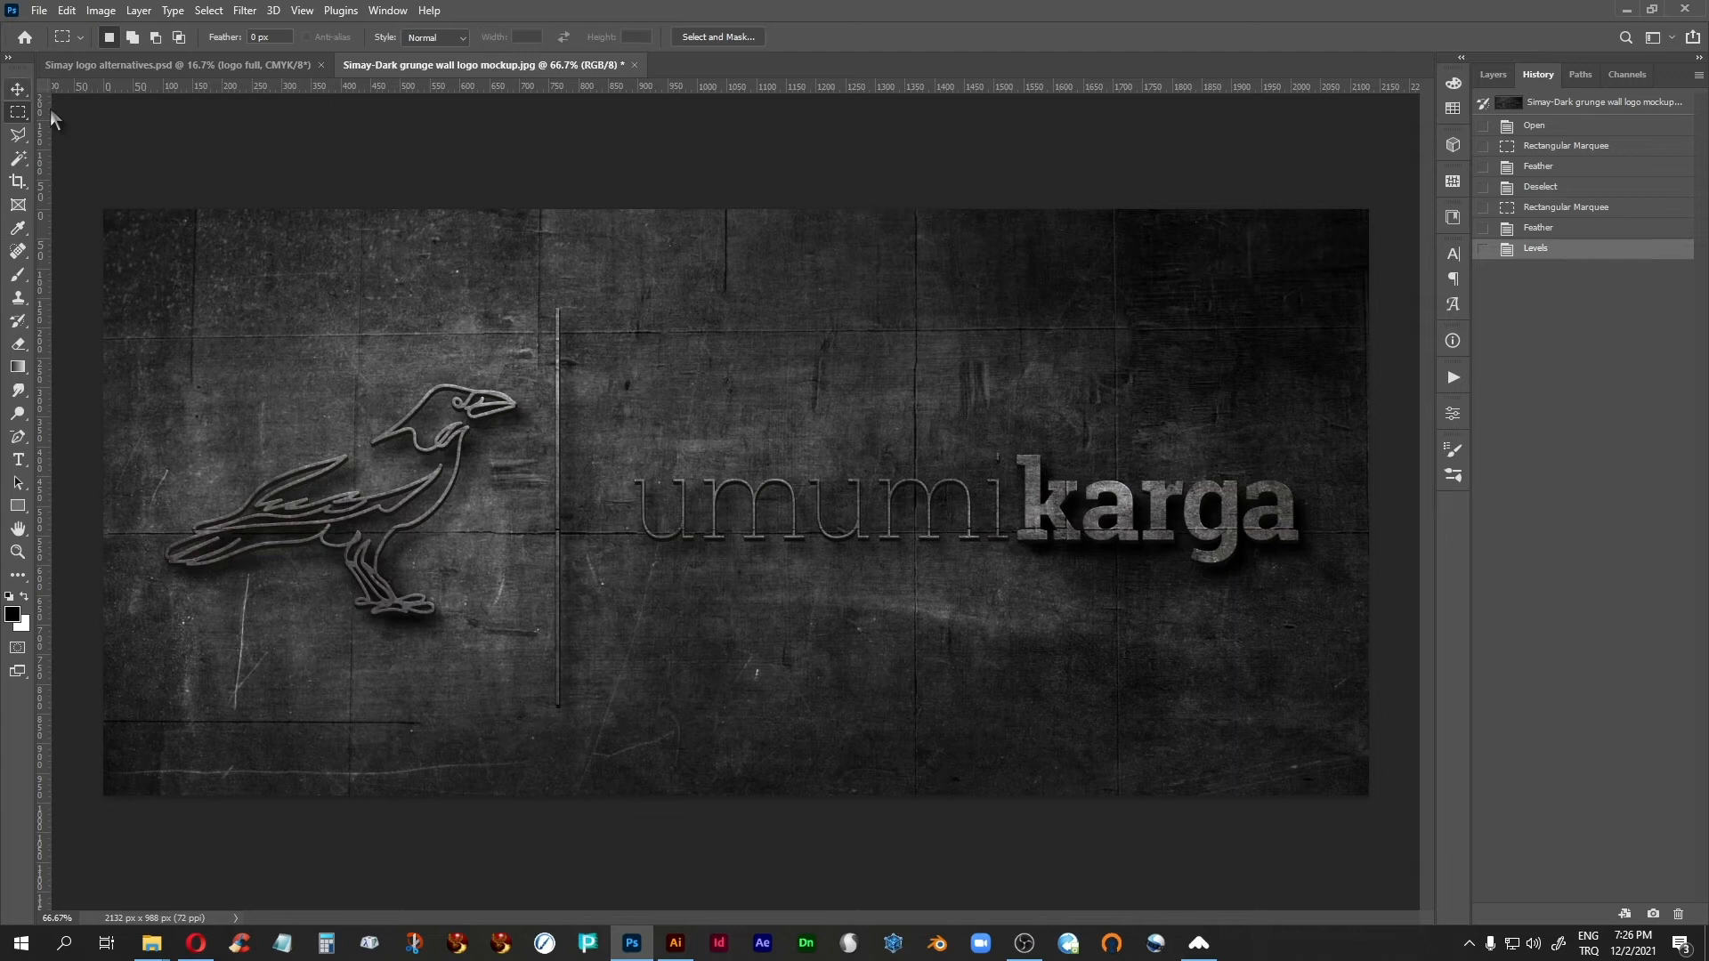
key(ctrl+d)
Step: Select a rectangle around the word karga and the letters just before it, feather it 100 px and hide the selection edges
drag(993, 436, 1332, 588)
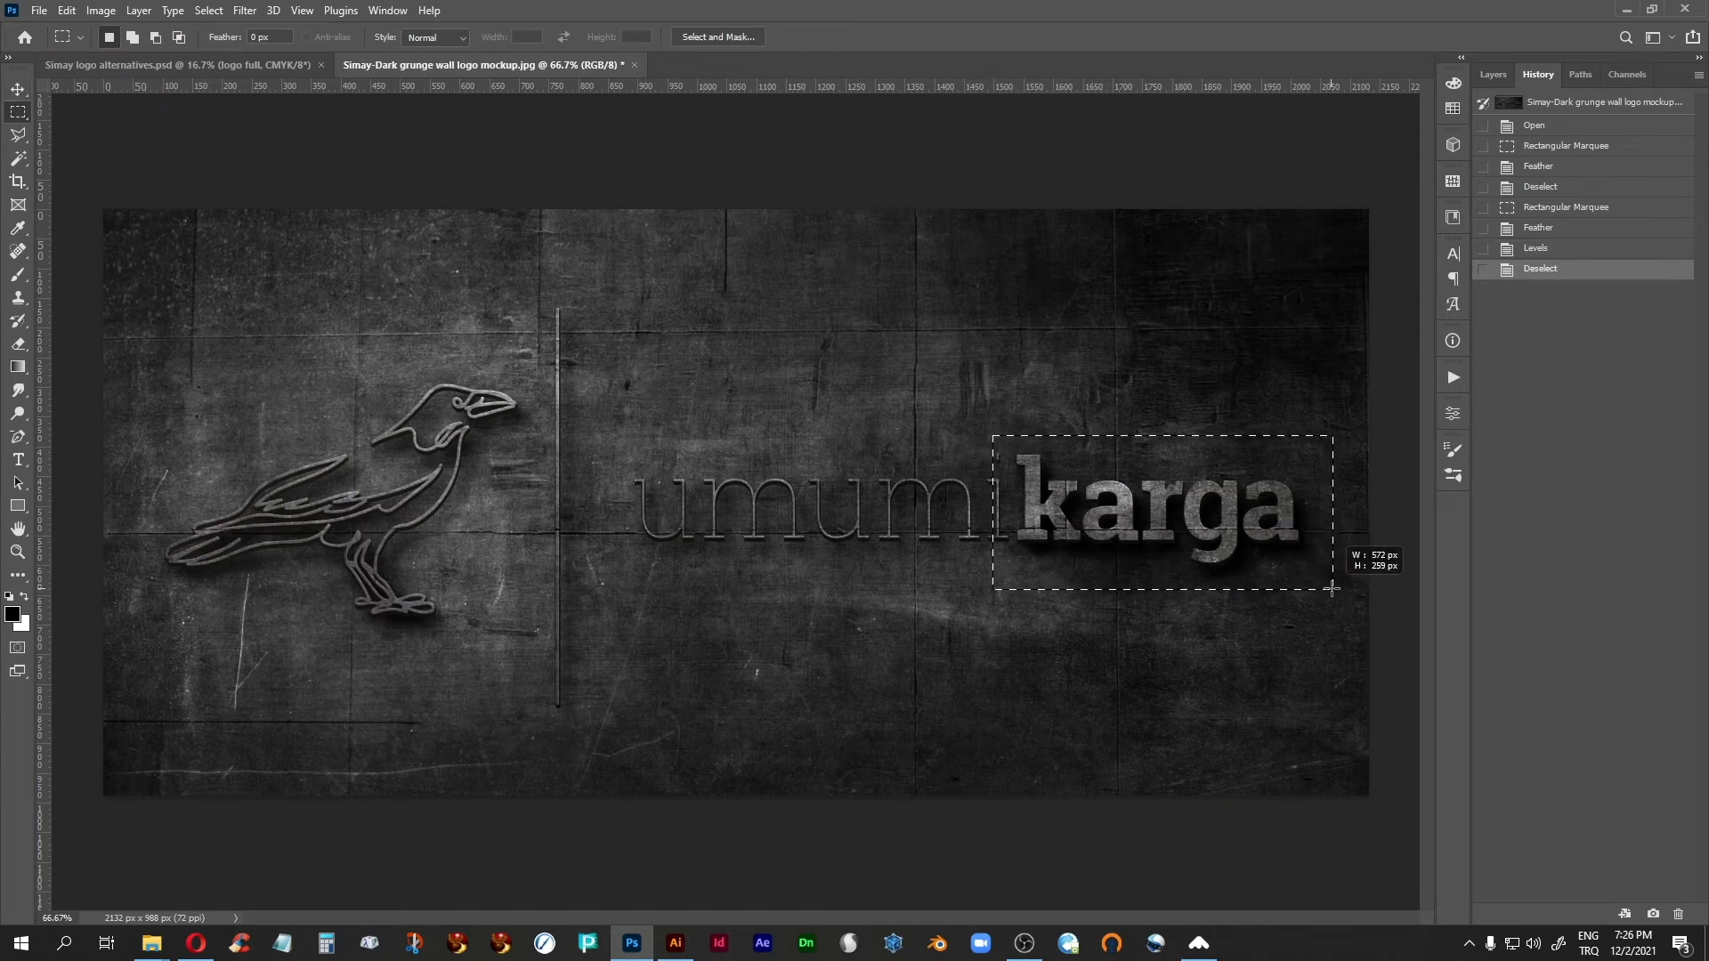
drag(902, 426, 1336, 595)
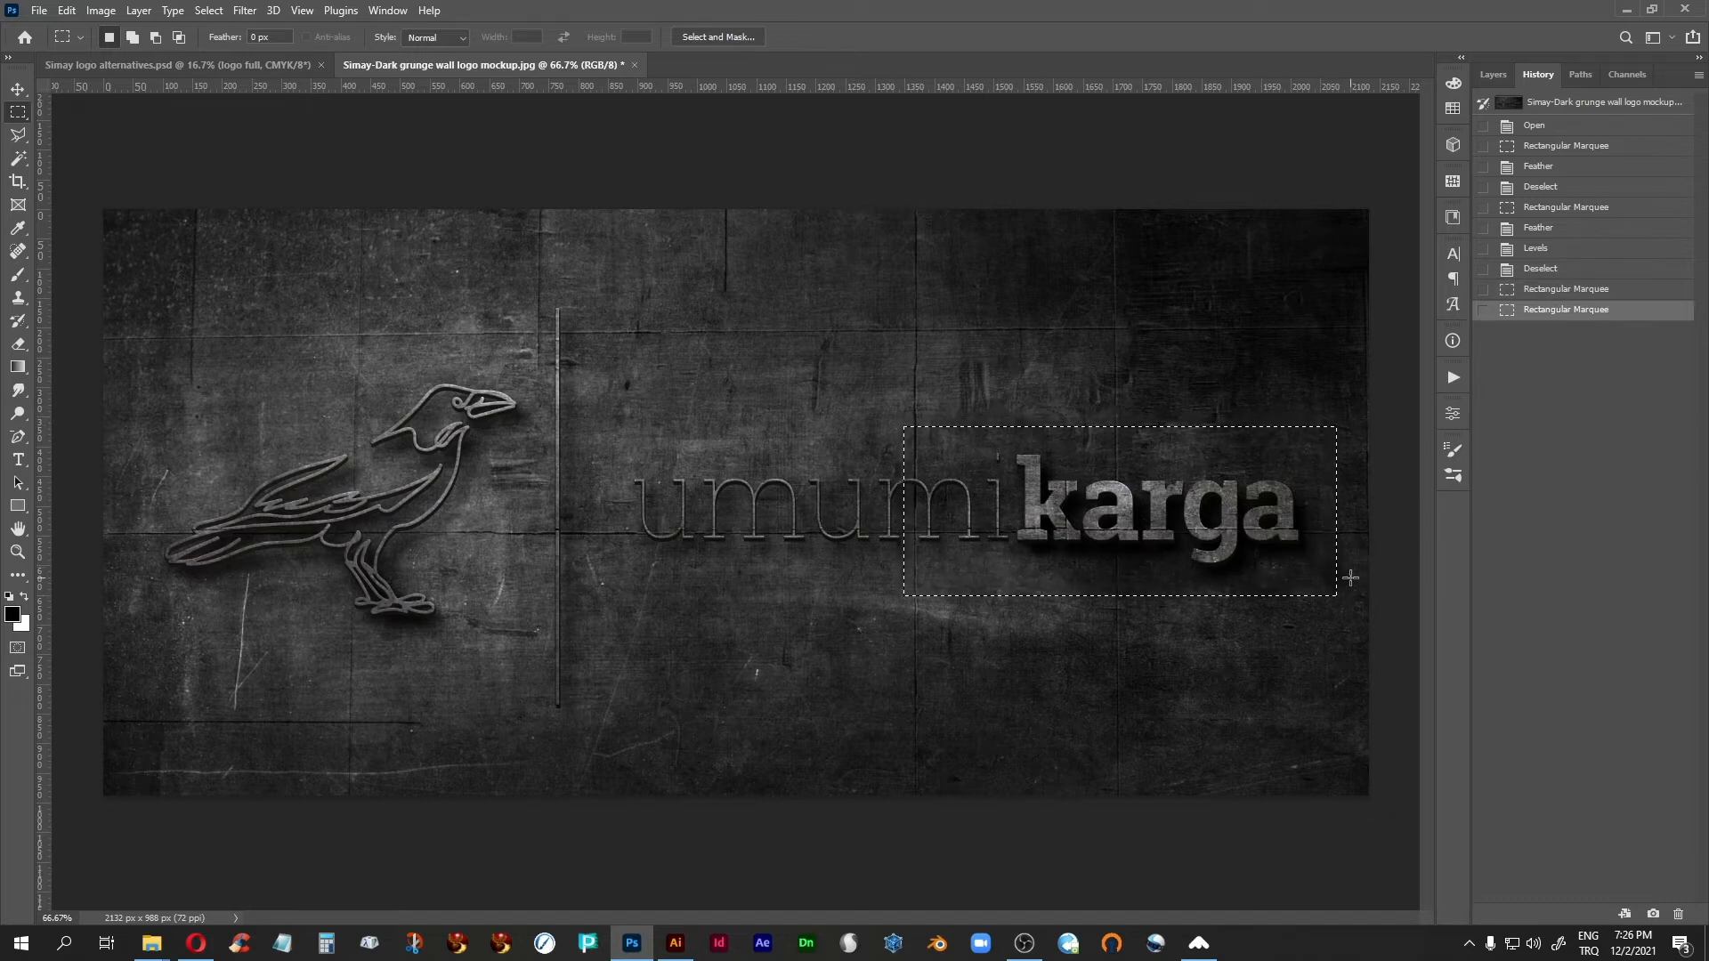
key(shift+F6)
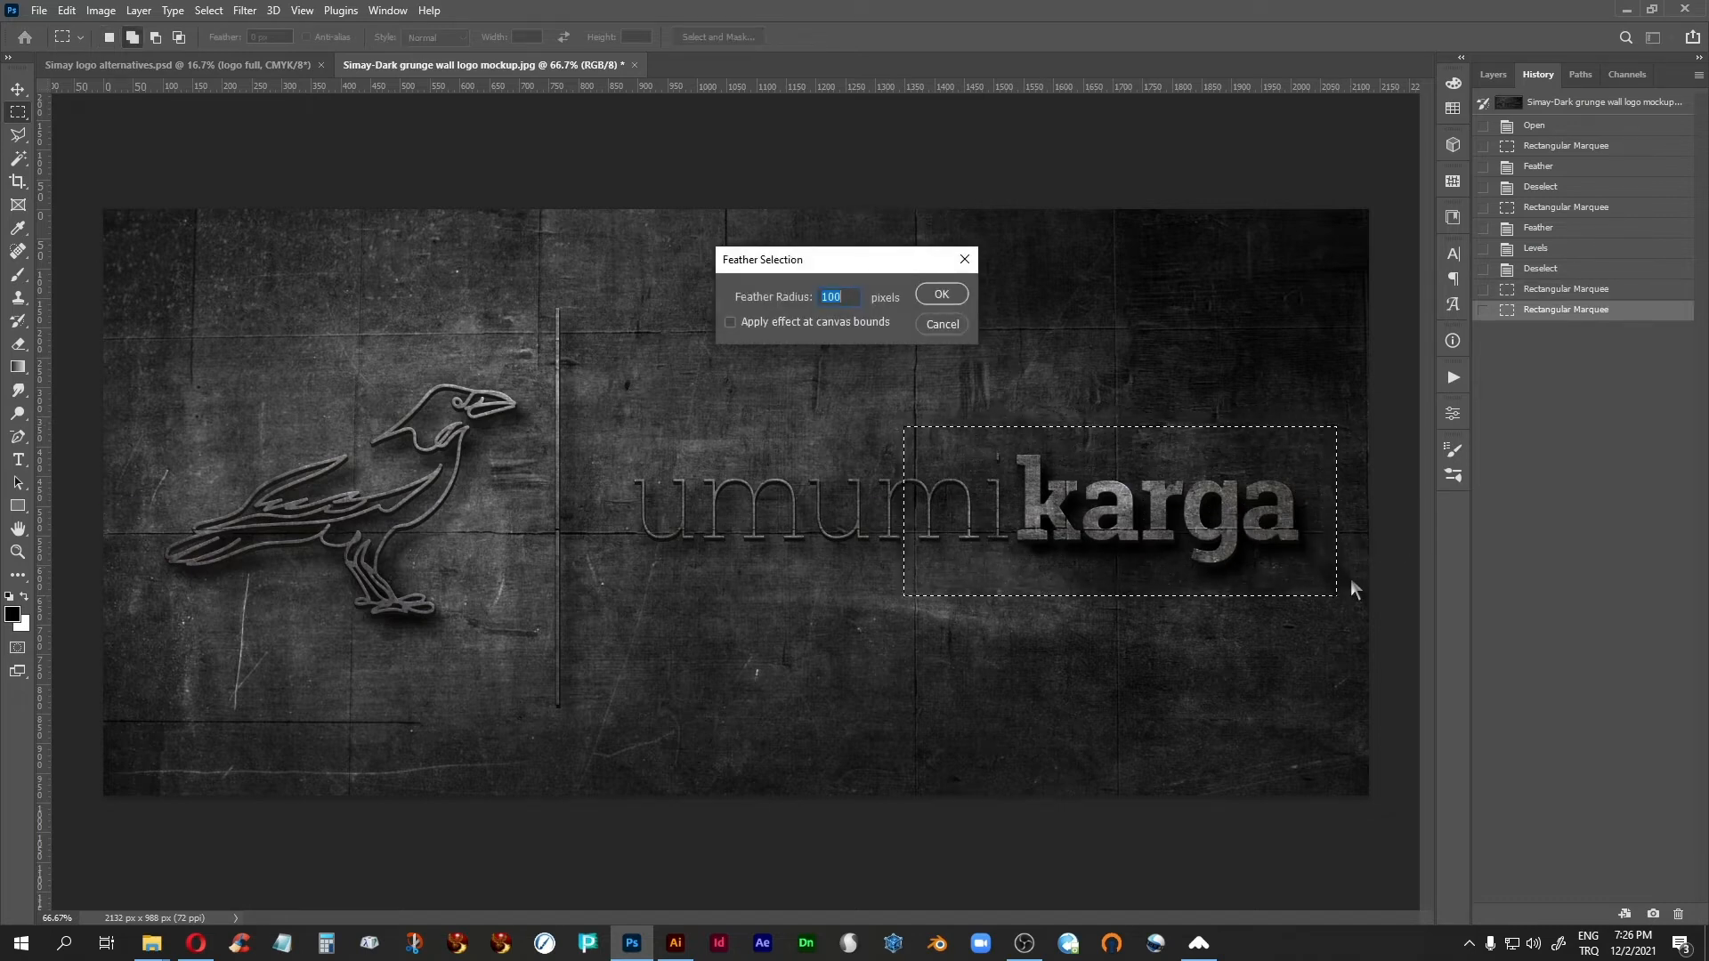
key(Return)
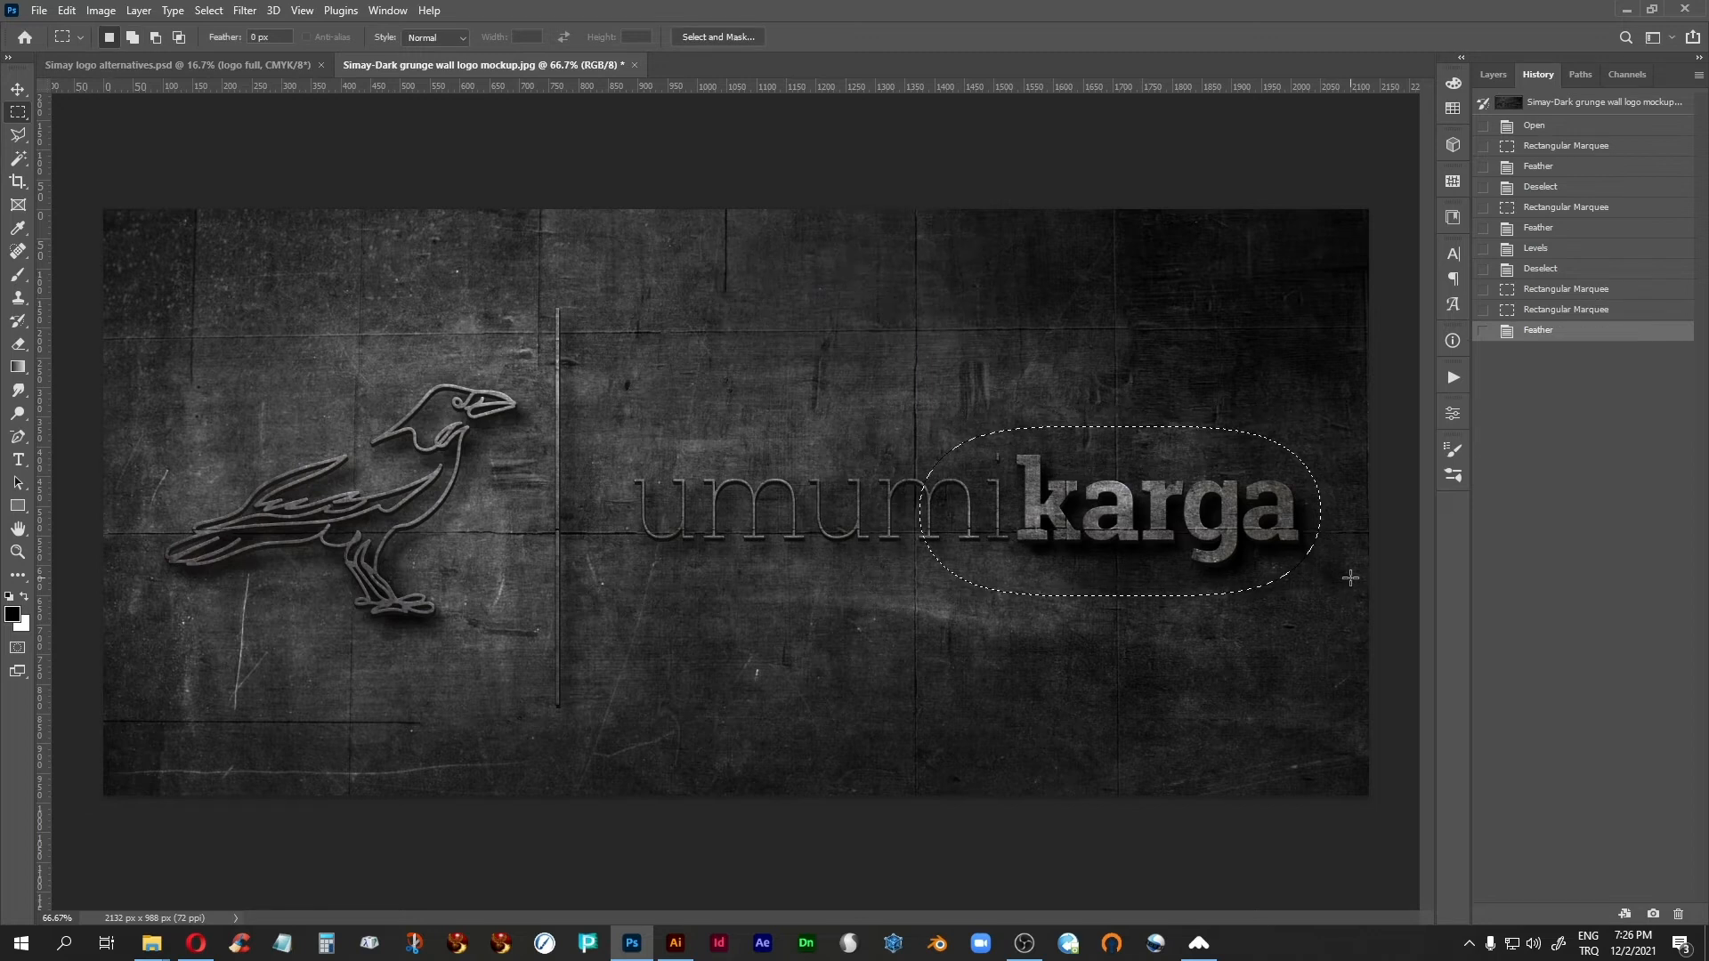
key(ctrl+h)
Step: Brighten the feathered karga area slightly by raising the middle of the RGB curve with Curves, and deselect it
key(ctrl+m)
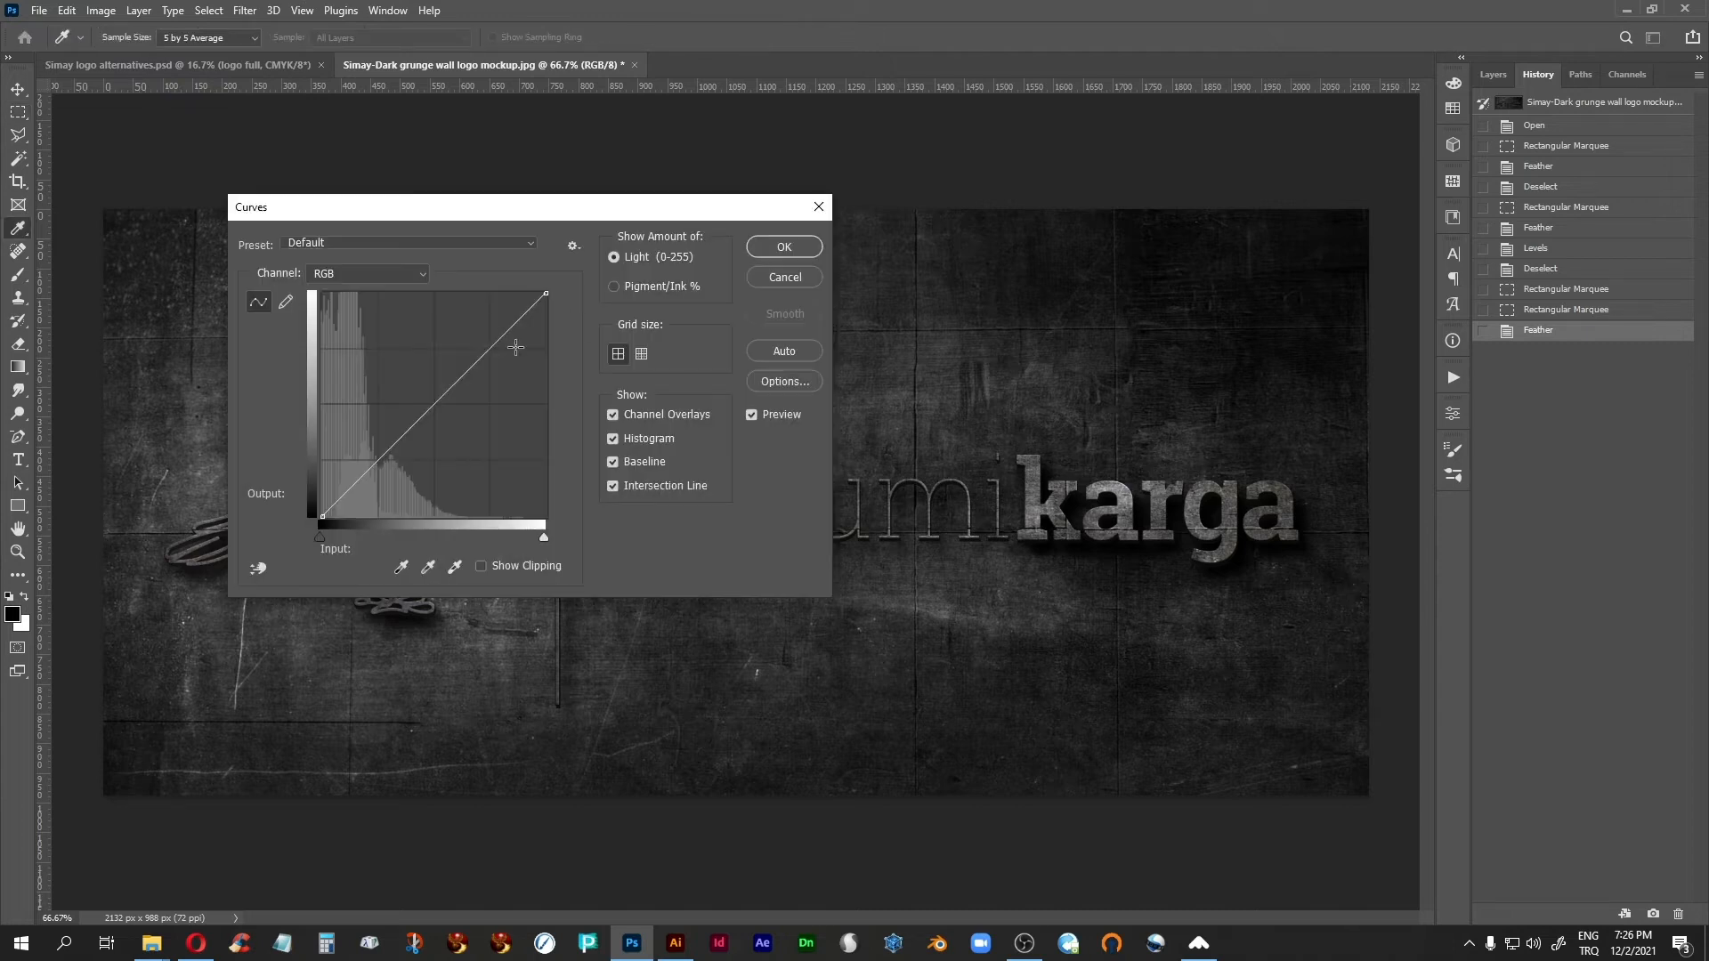
click(788, 275)
click(100, 10)
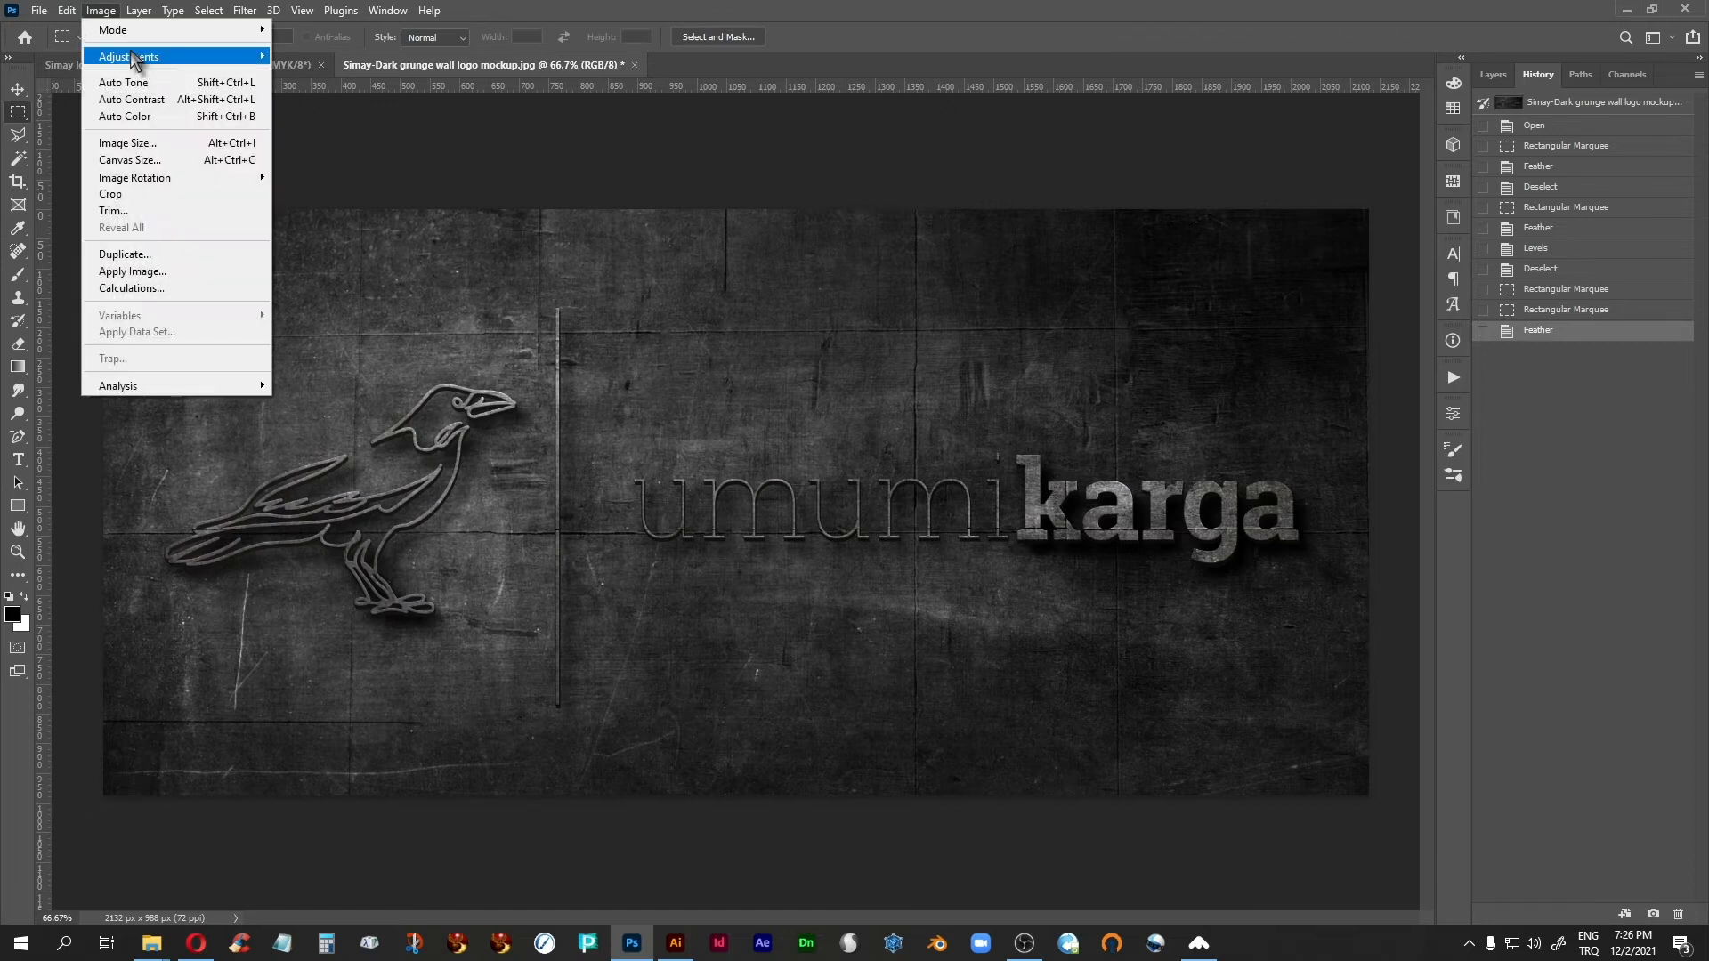
mouse_move(249, 57)
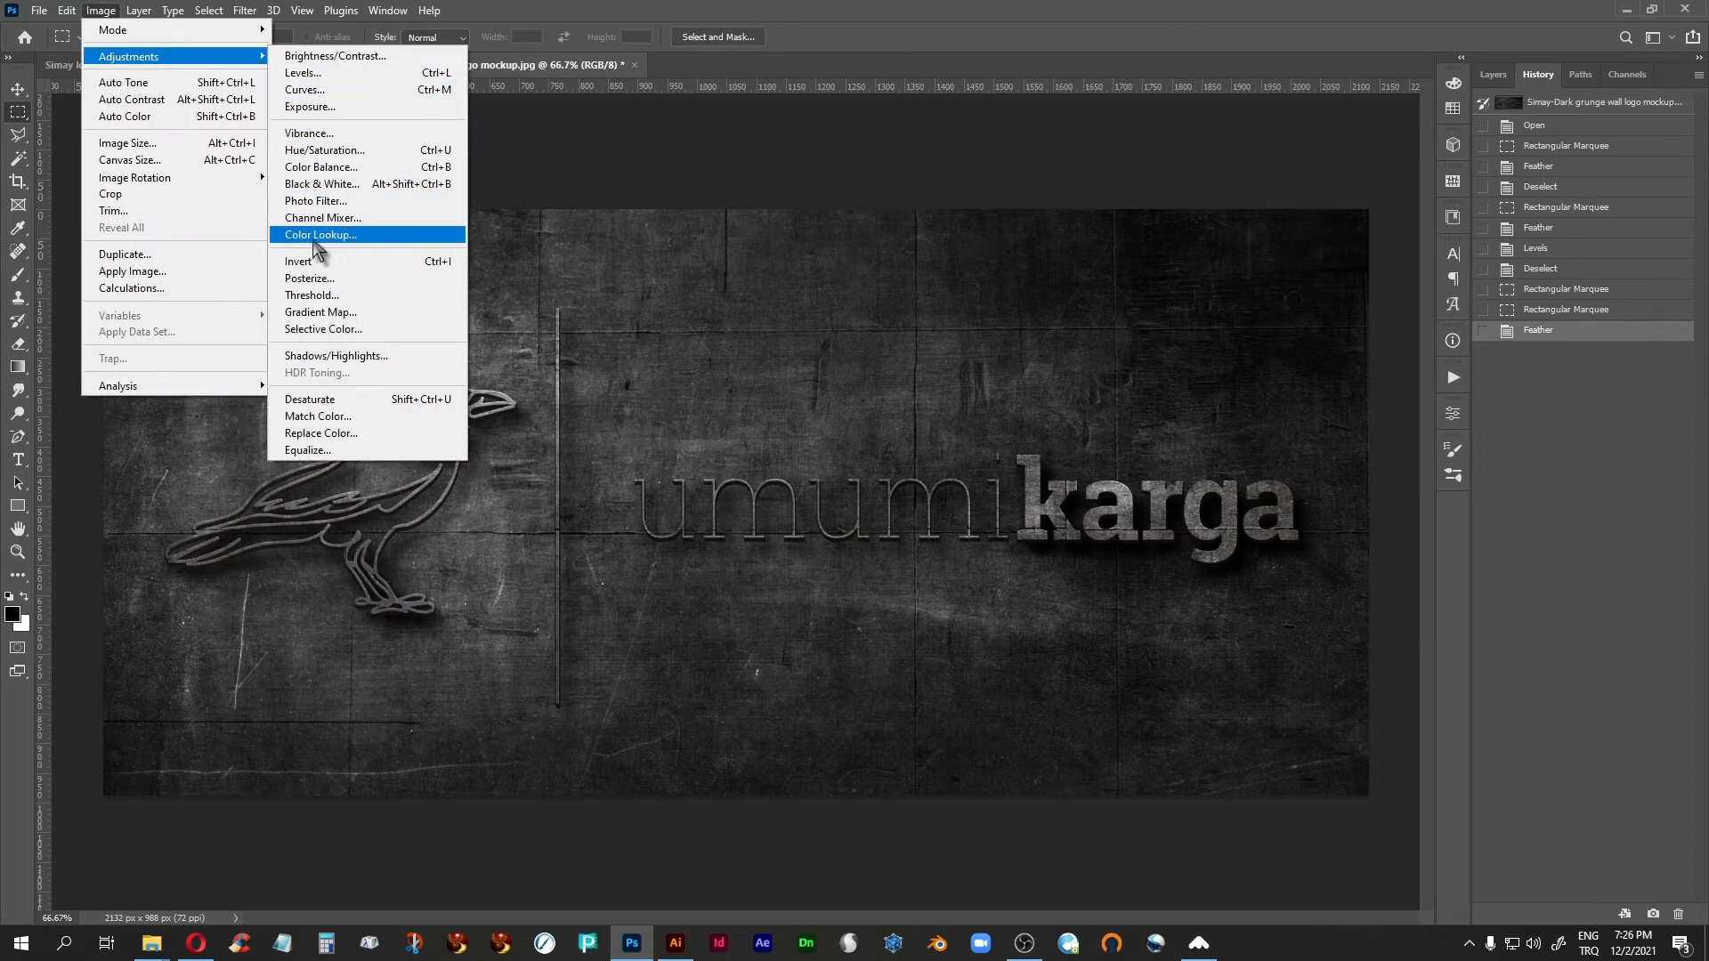
click(361, 90)
click(428, 394)
drag(420, 394, 424, 388)
key(Return)
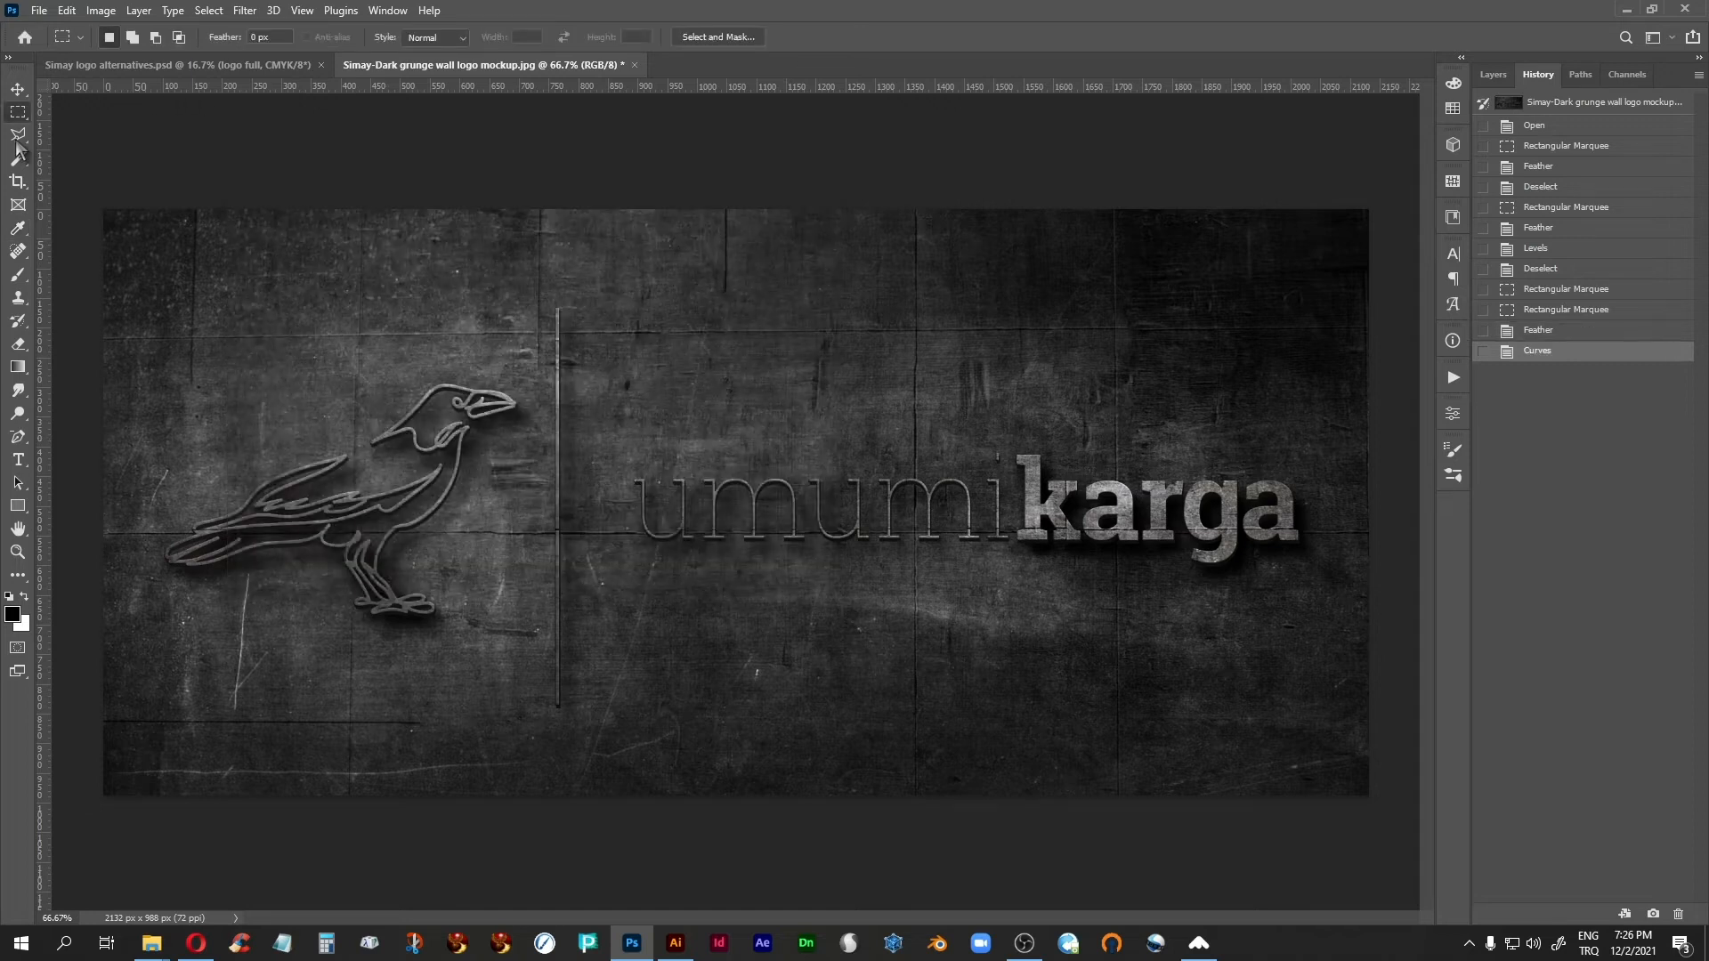
key(ctrl+d)
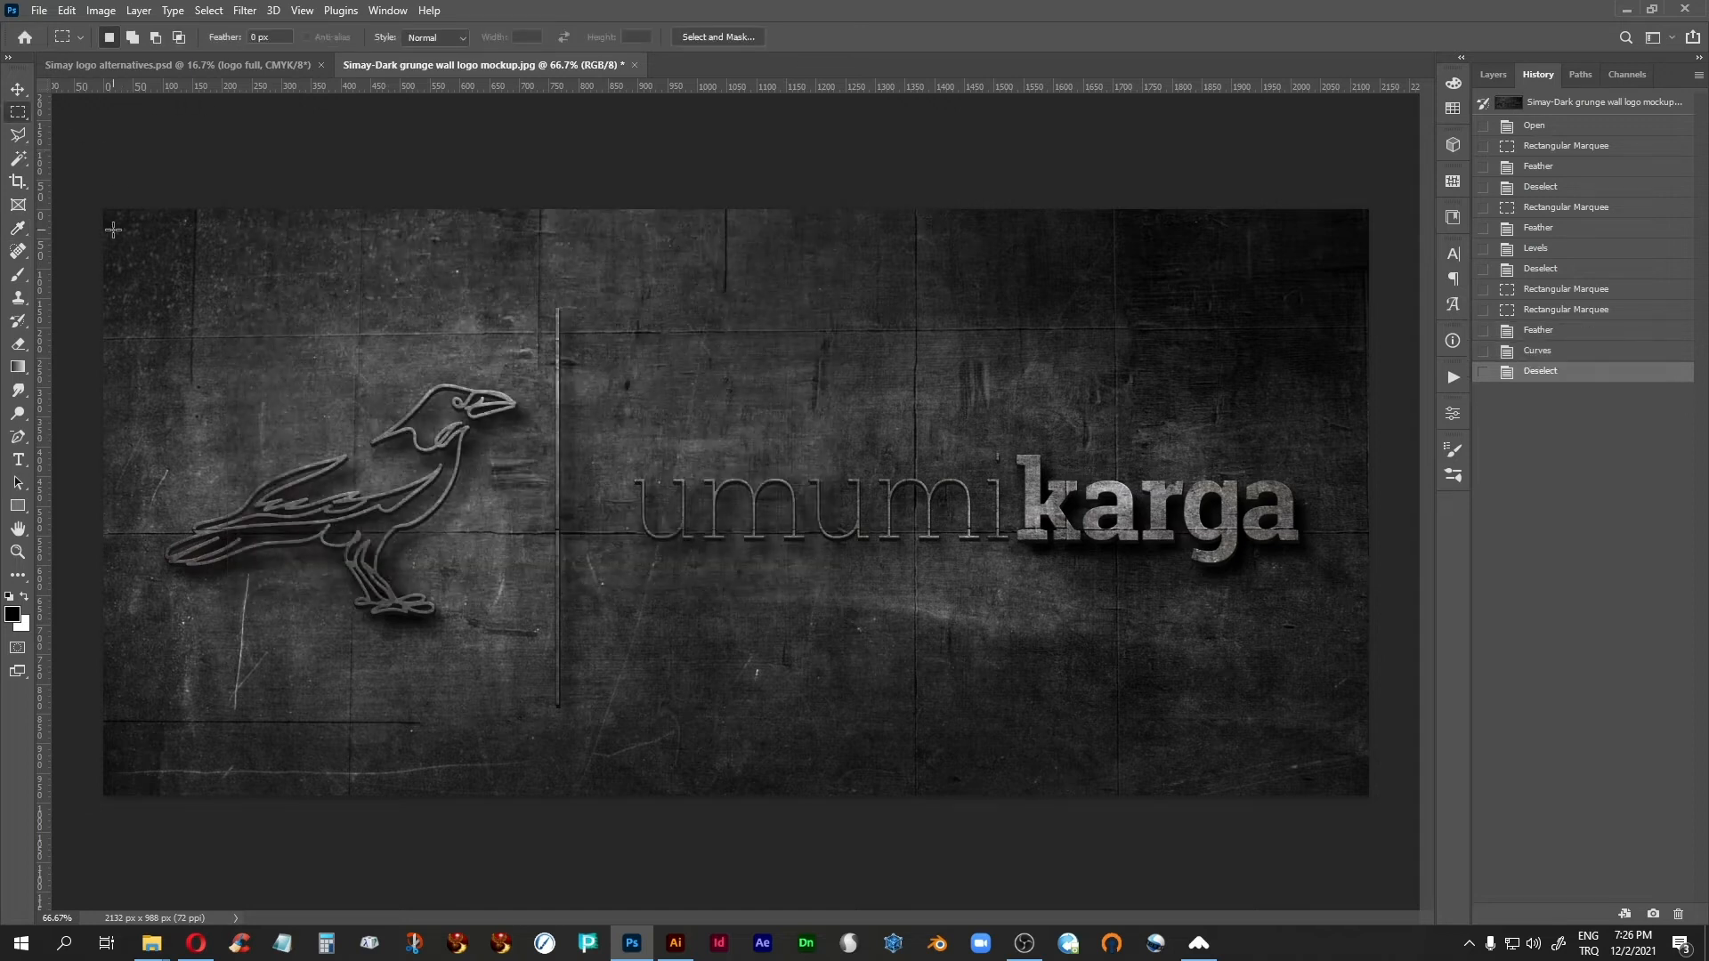
Step: Compare the image's opened state with the final history state, keep the edits, save the JPEG and close it
click(1533, 129)
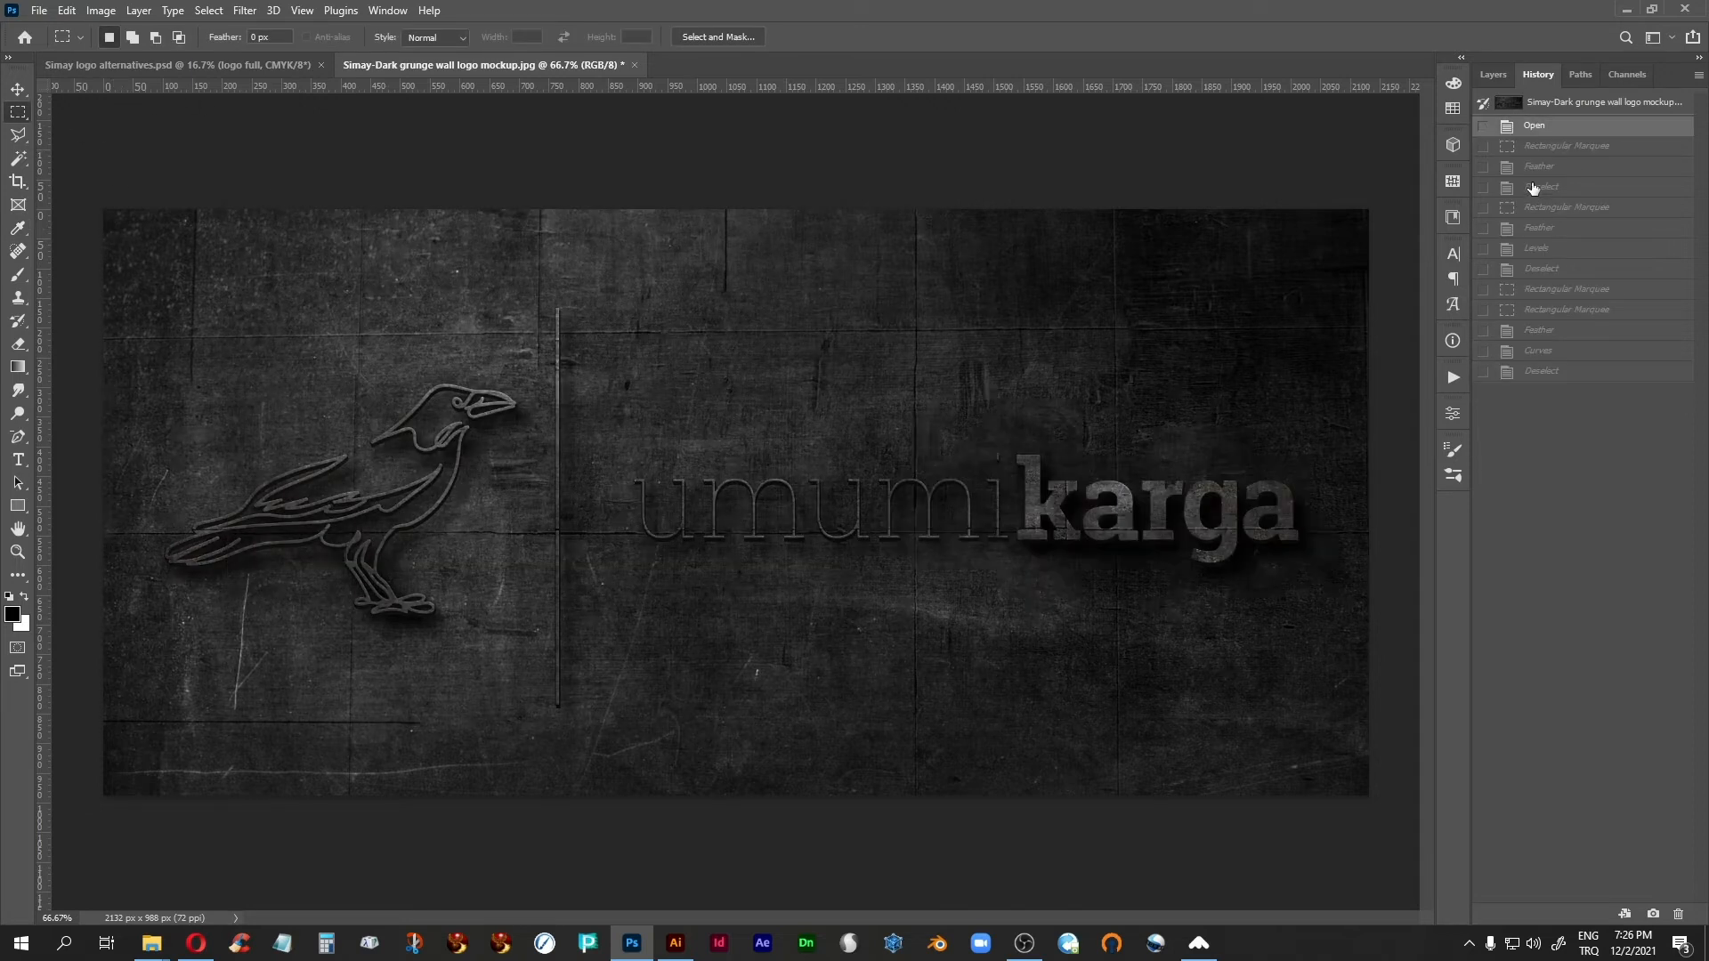
click(1543, 372)
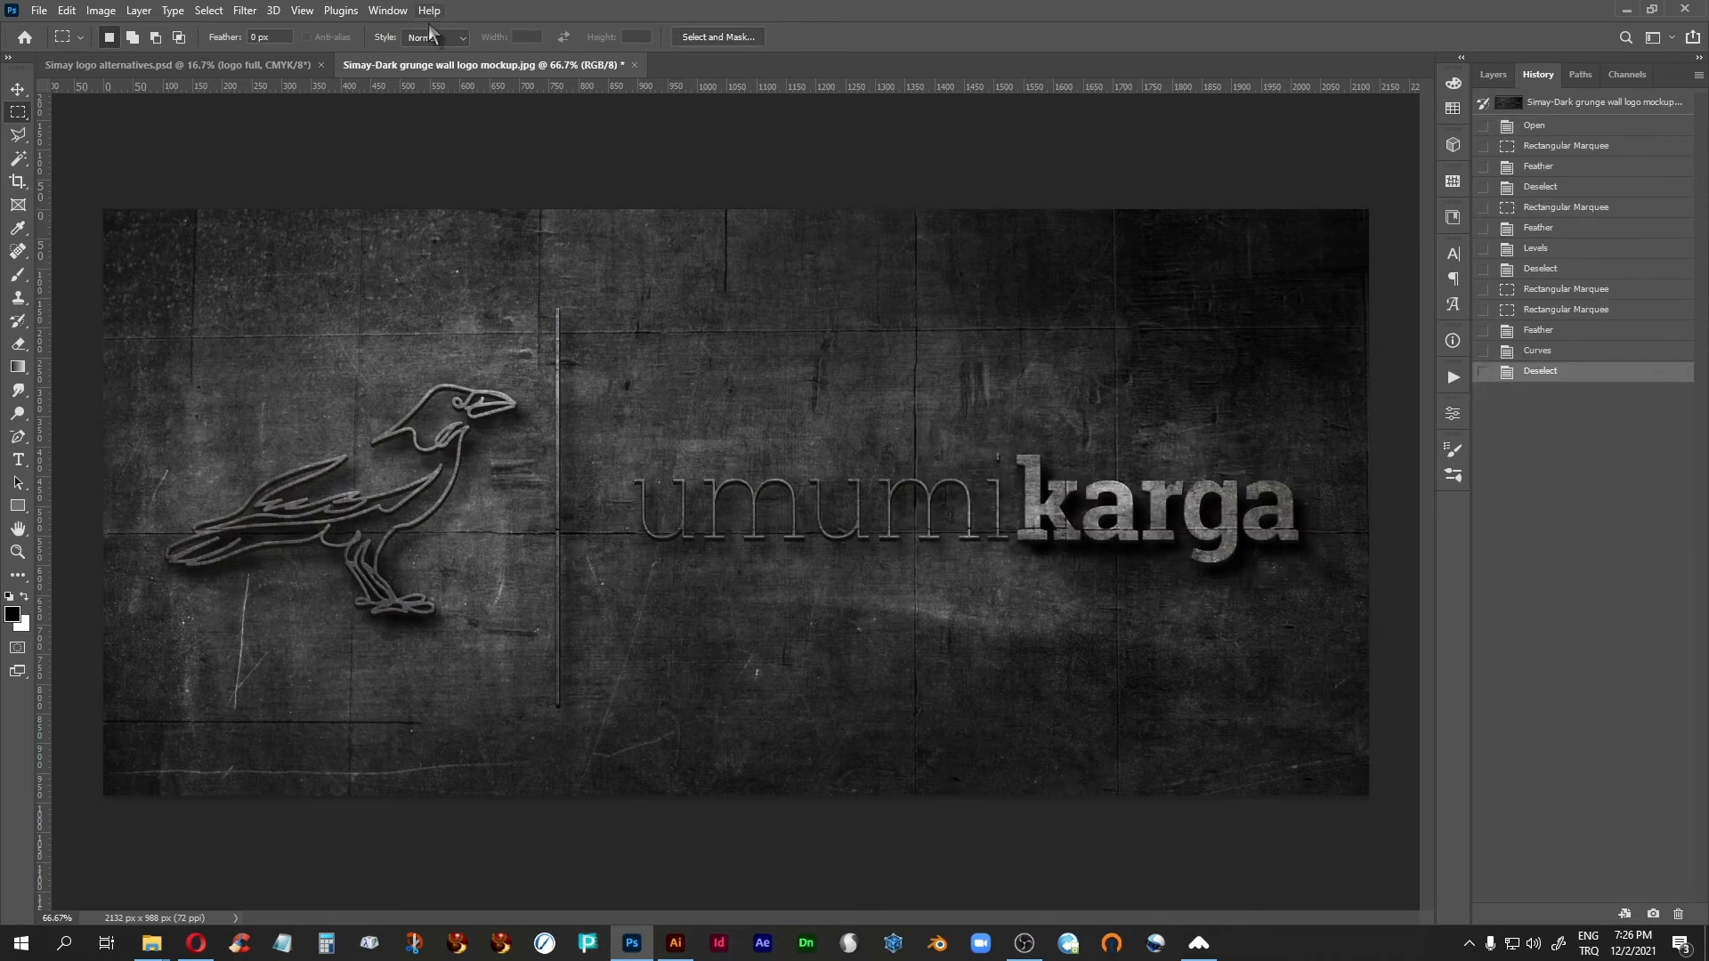
key(ctrl+1)
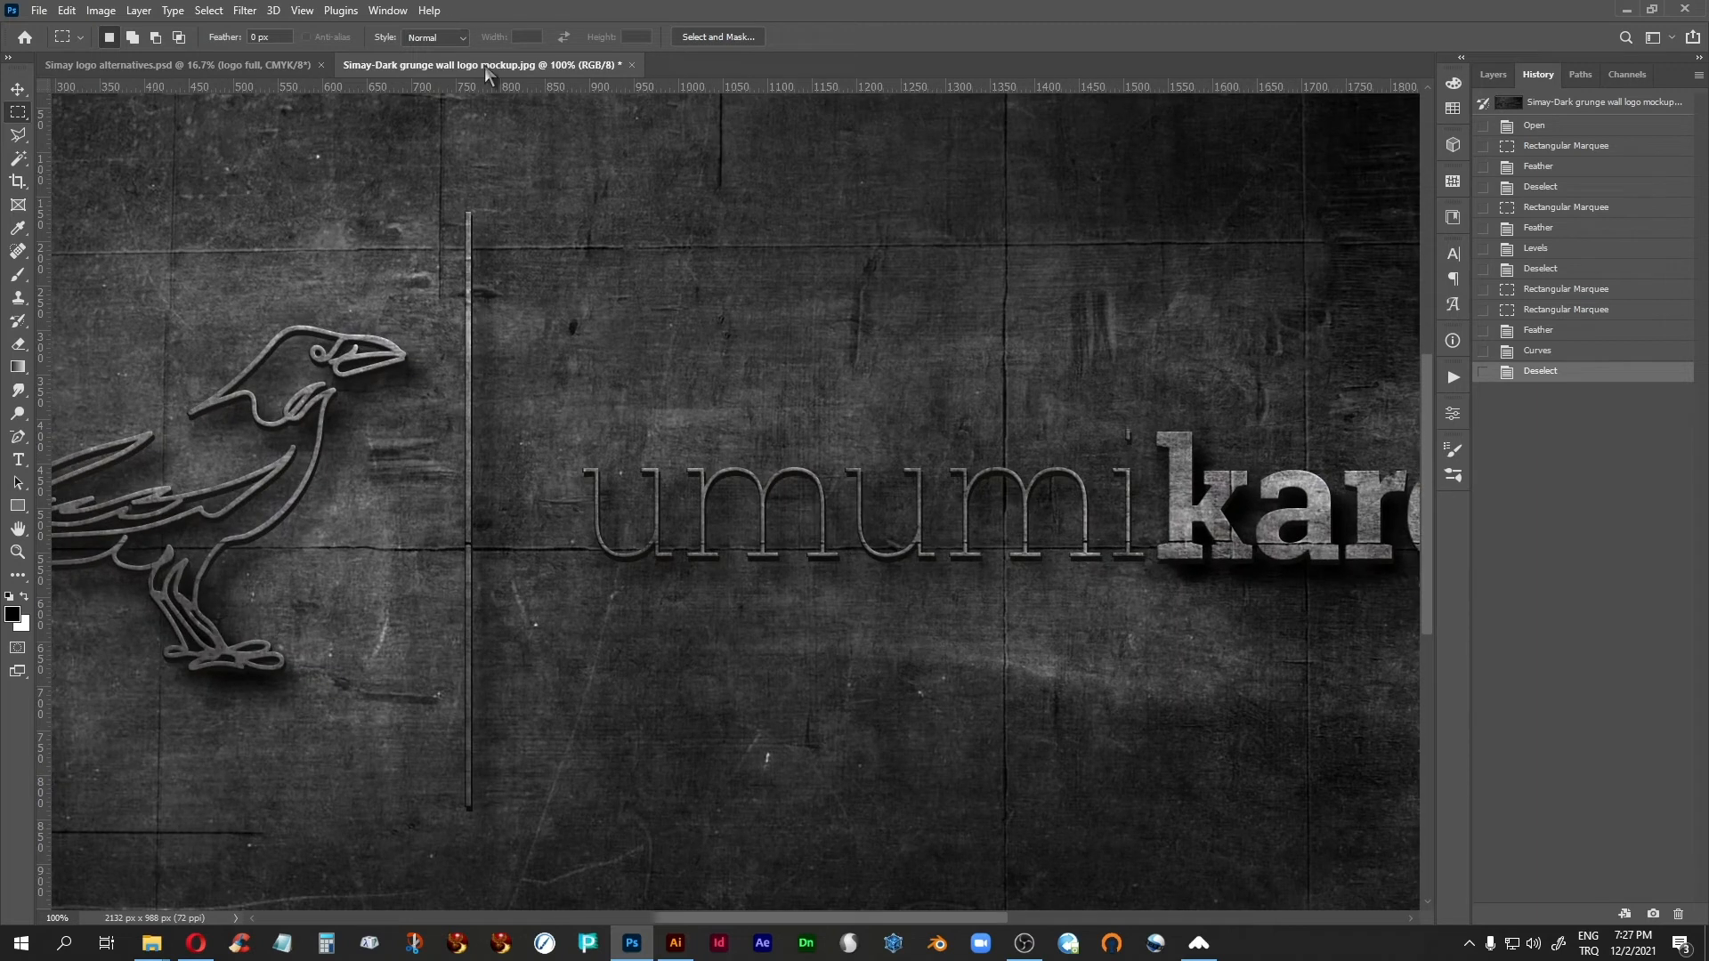
key(ctrl+s)
click(627, 64)
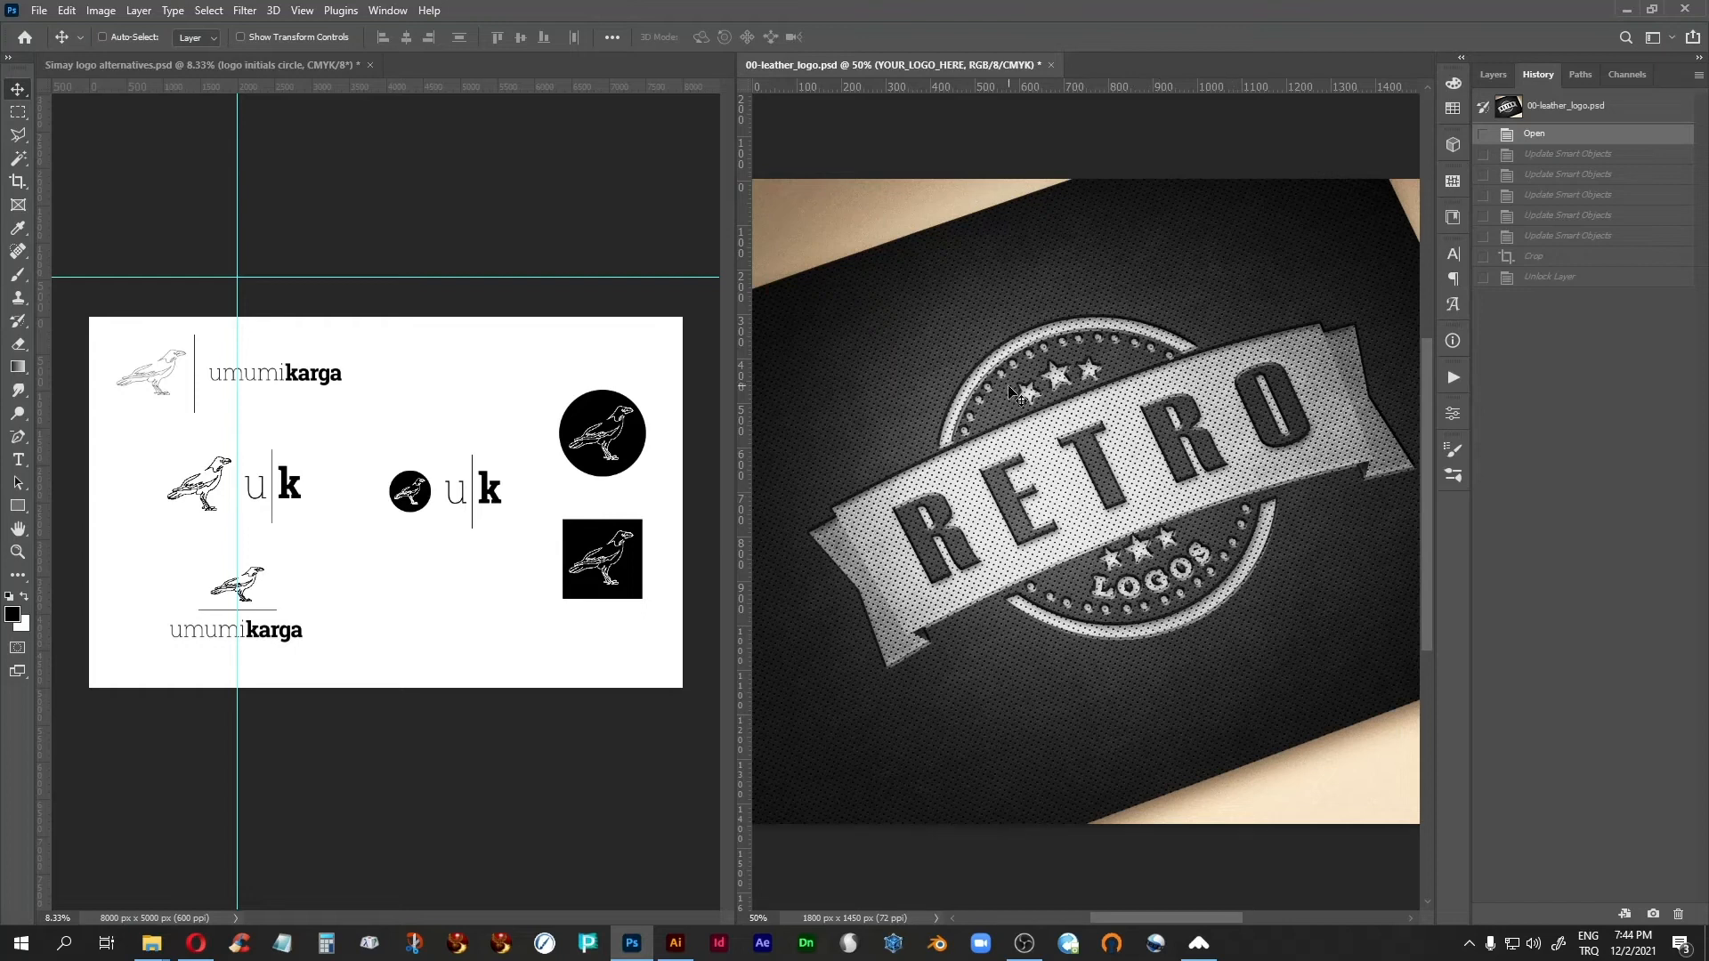
Step: Open the logo smart object of 00-leather_logo.psd for editing
click(243, 65)
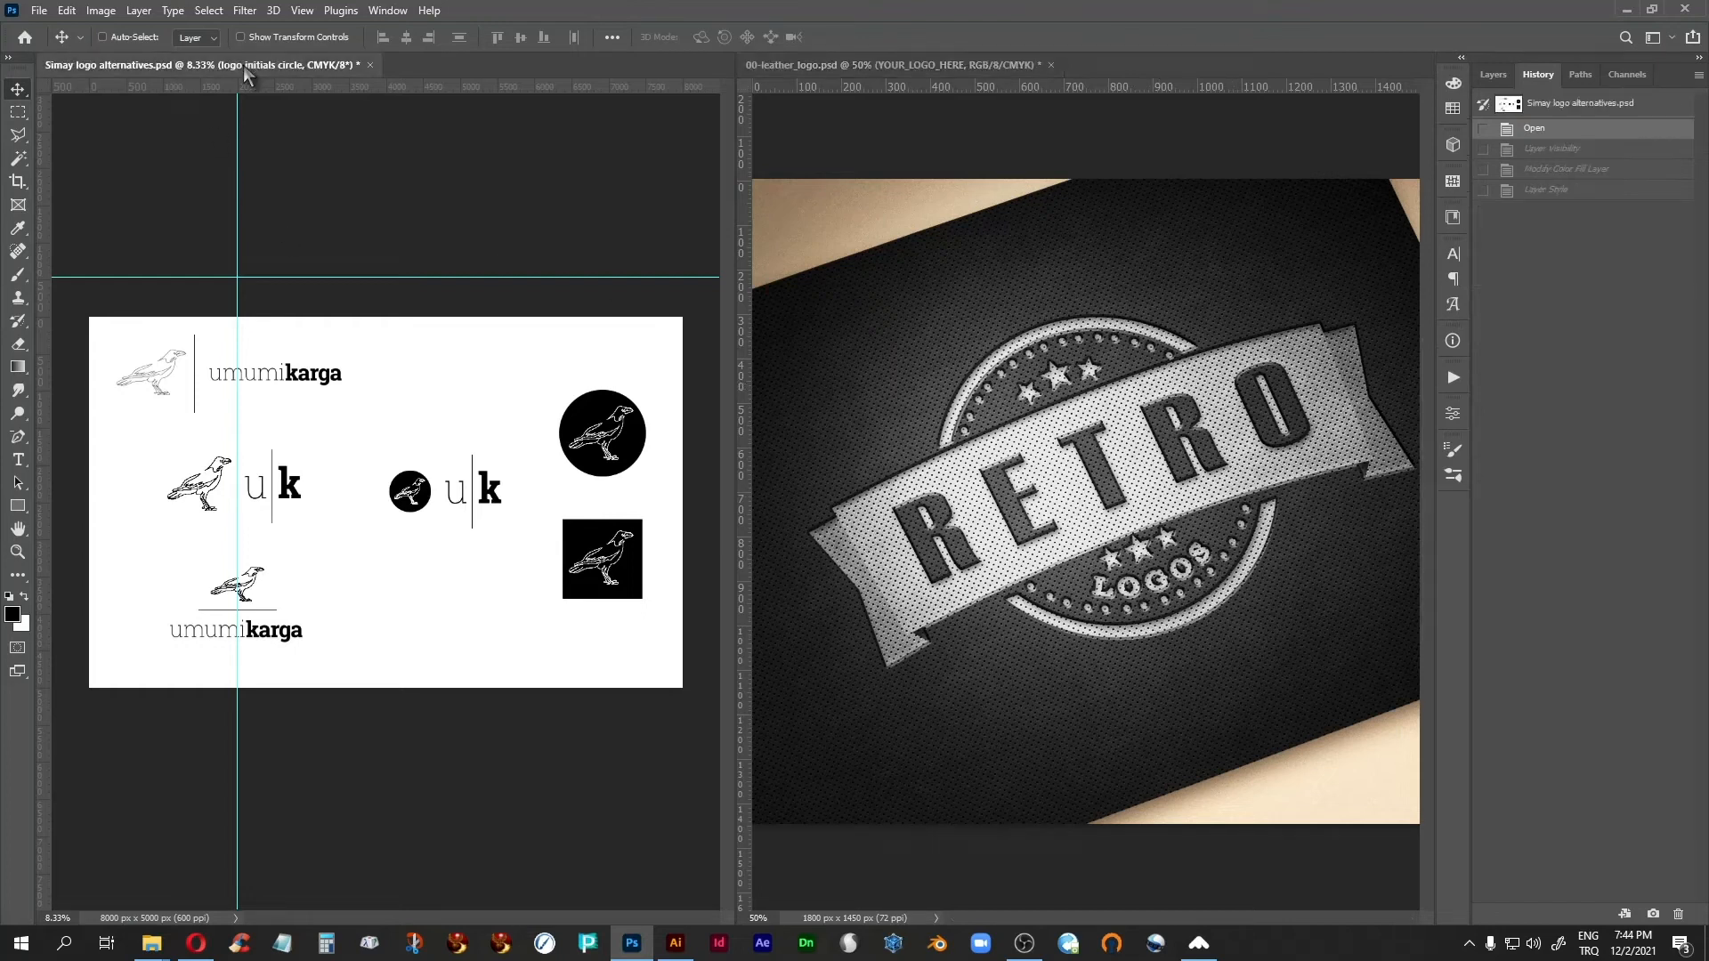
click(900, 108)
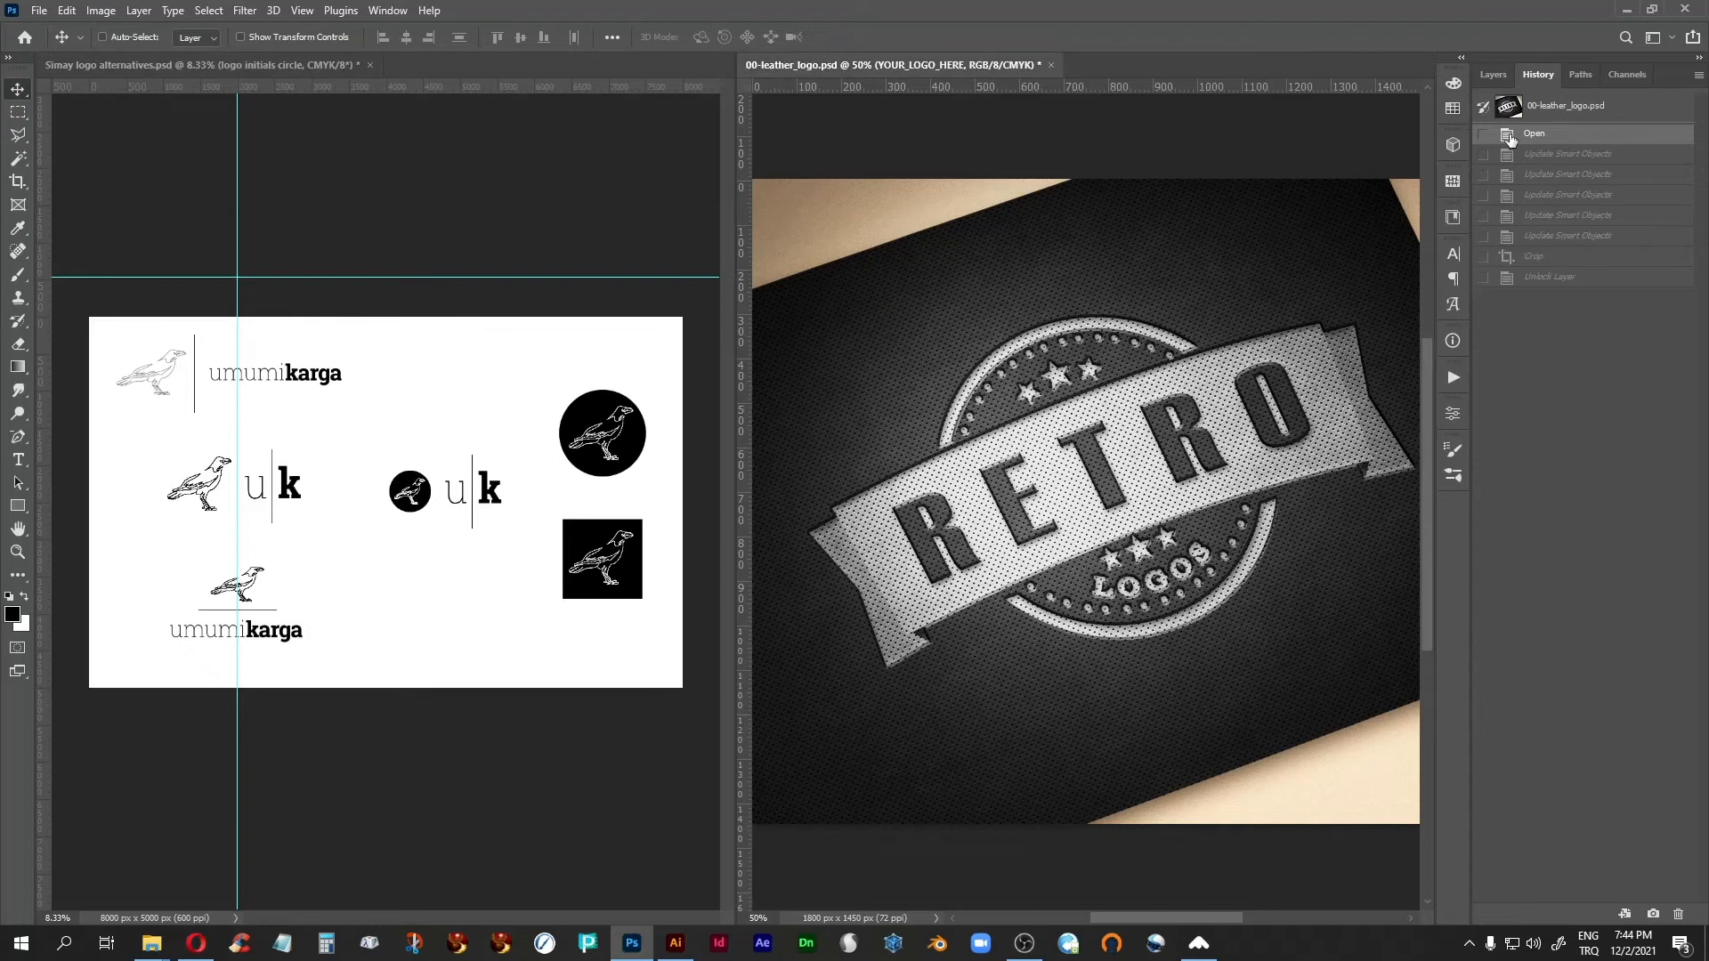
click(1493, 74)
double_click(1516, 228)
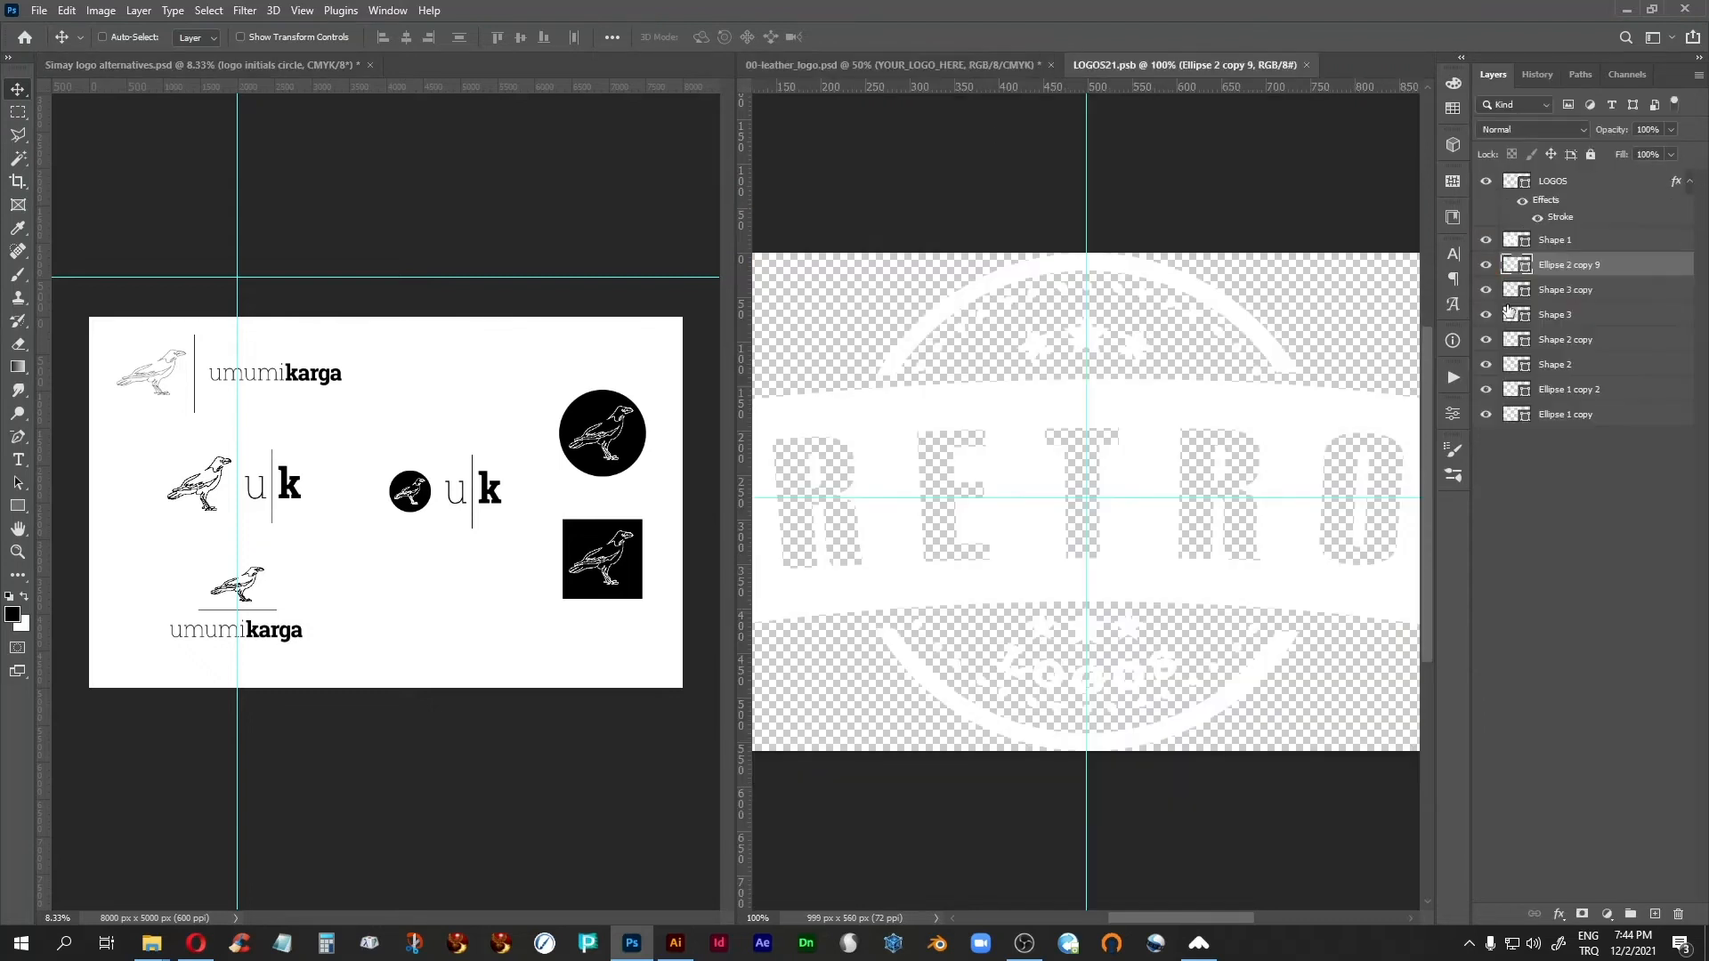
Step: Tile the documents vertically, then dock Simay logo alternatives.psd with 00-leather_logo.psd, leaving LOGOS21.psb beside them with its LOGOS layer selected
click(390, 10)
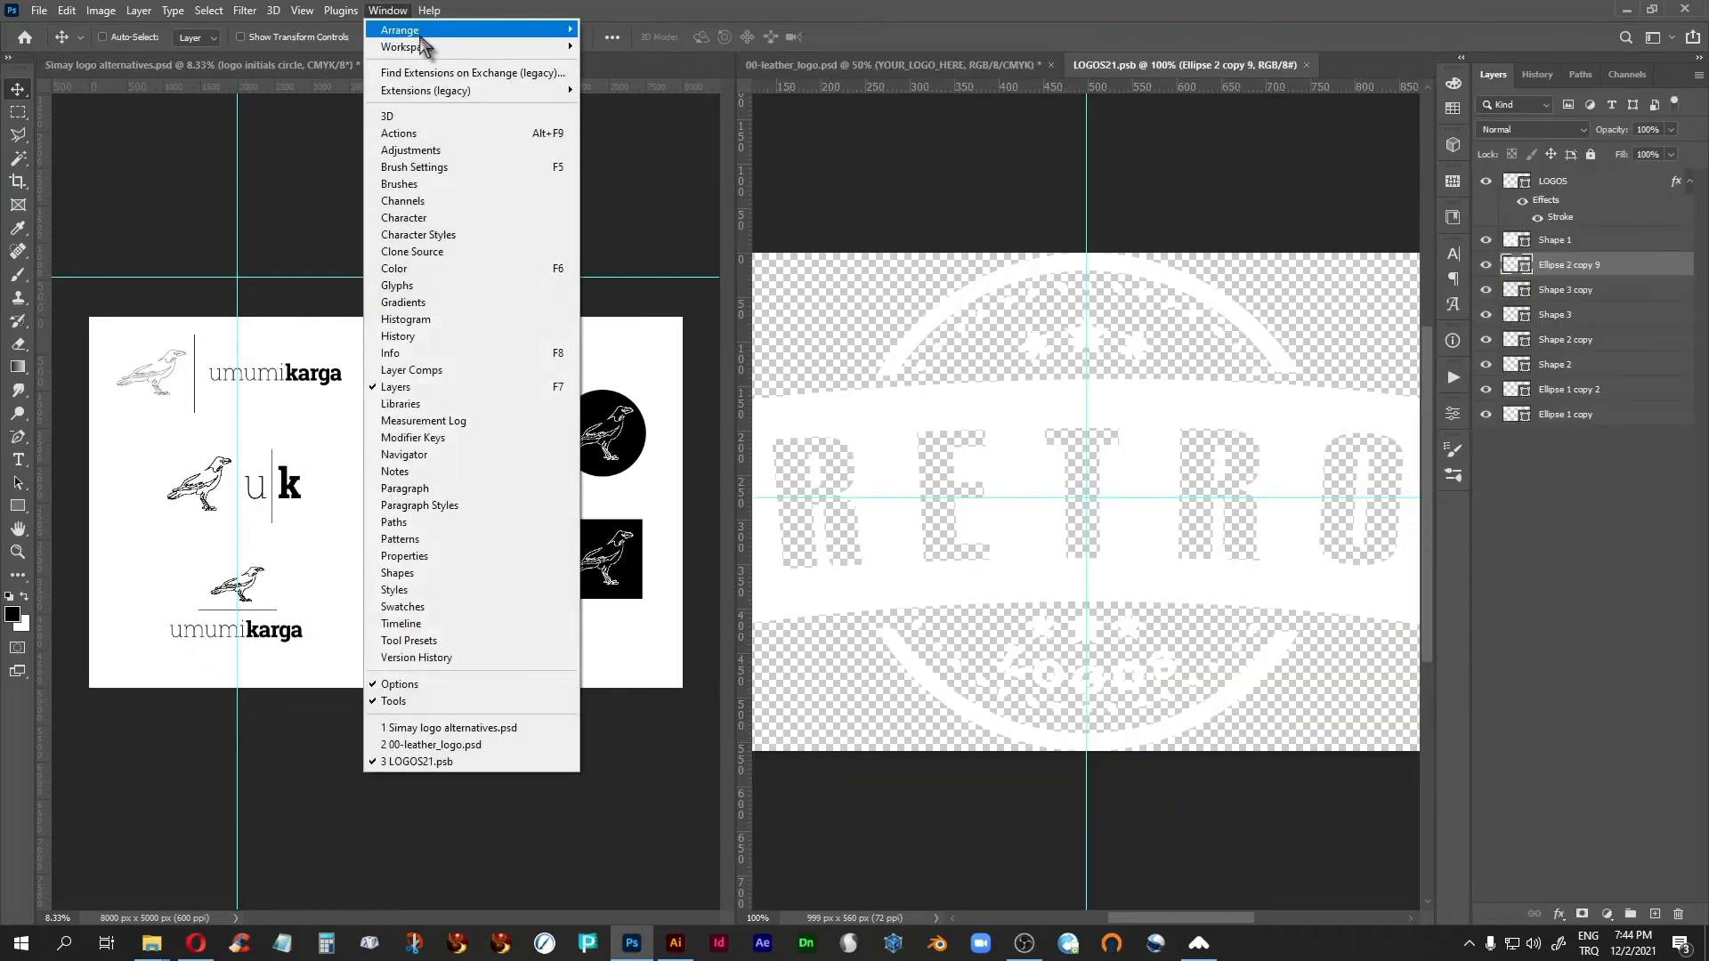
mouse_move(569, 34)
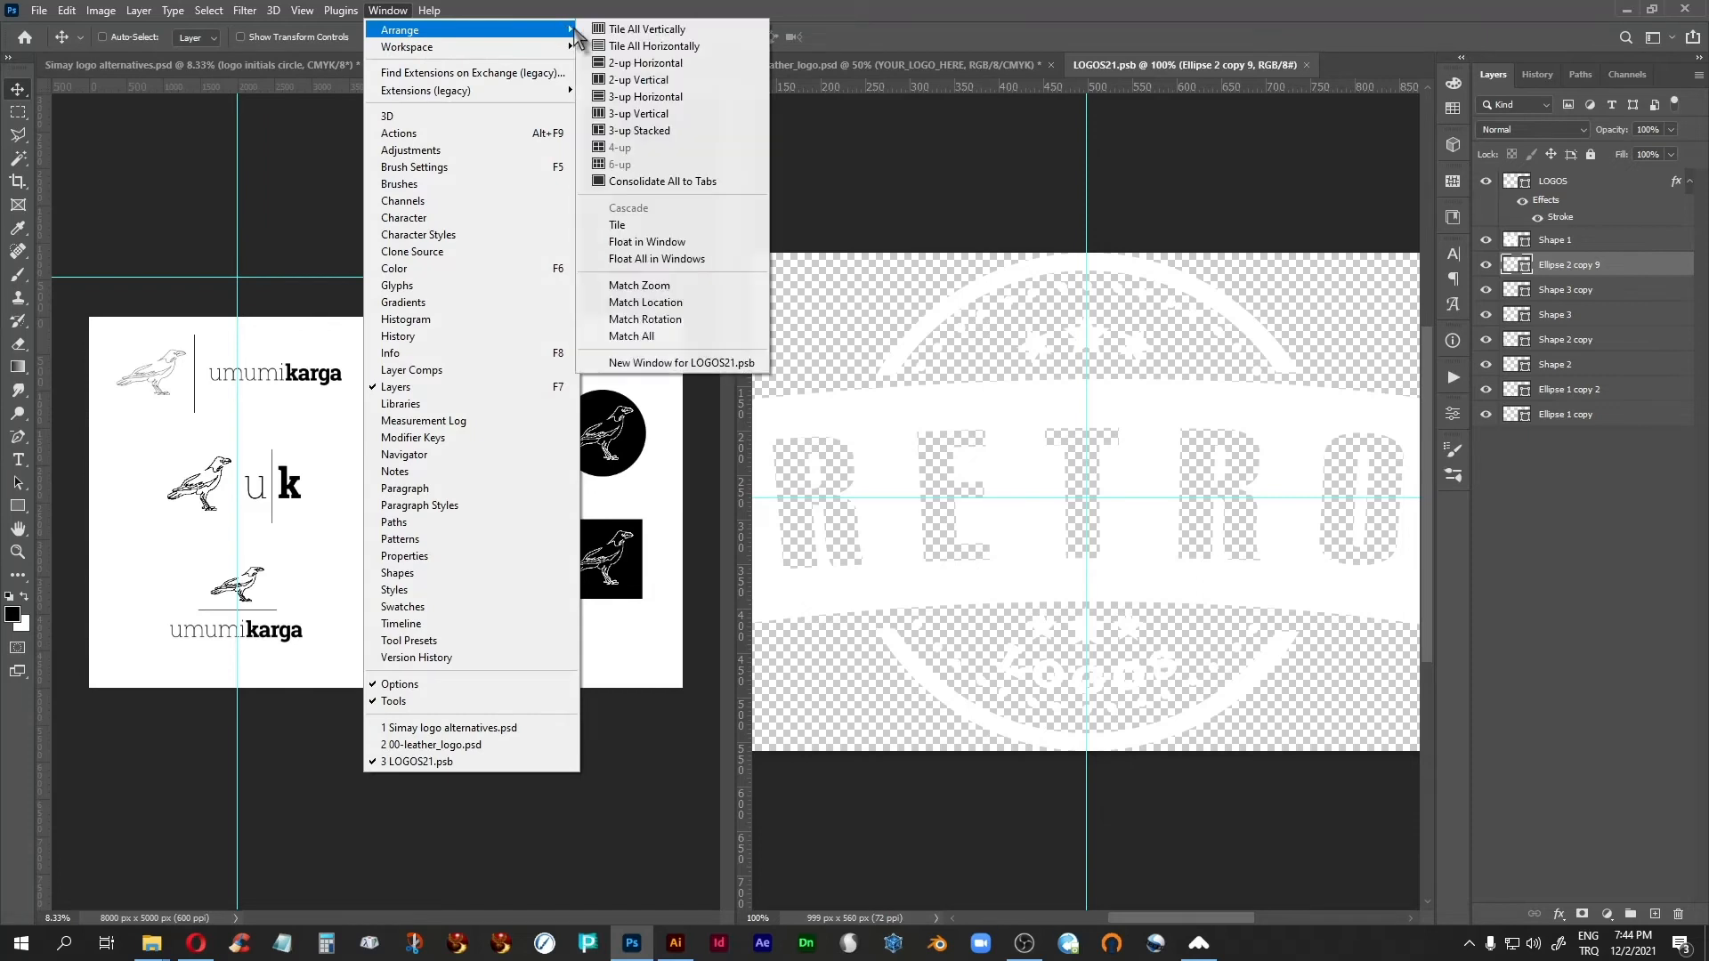
click(628, 32)
click(206, 65)
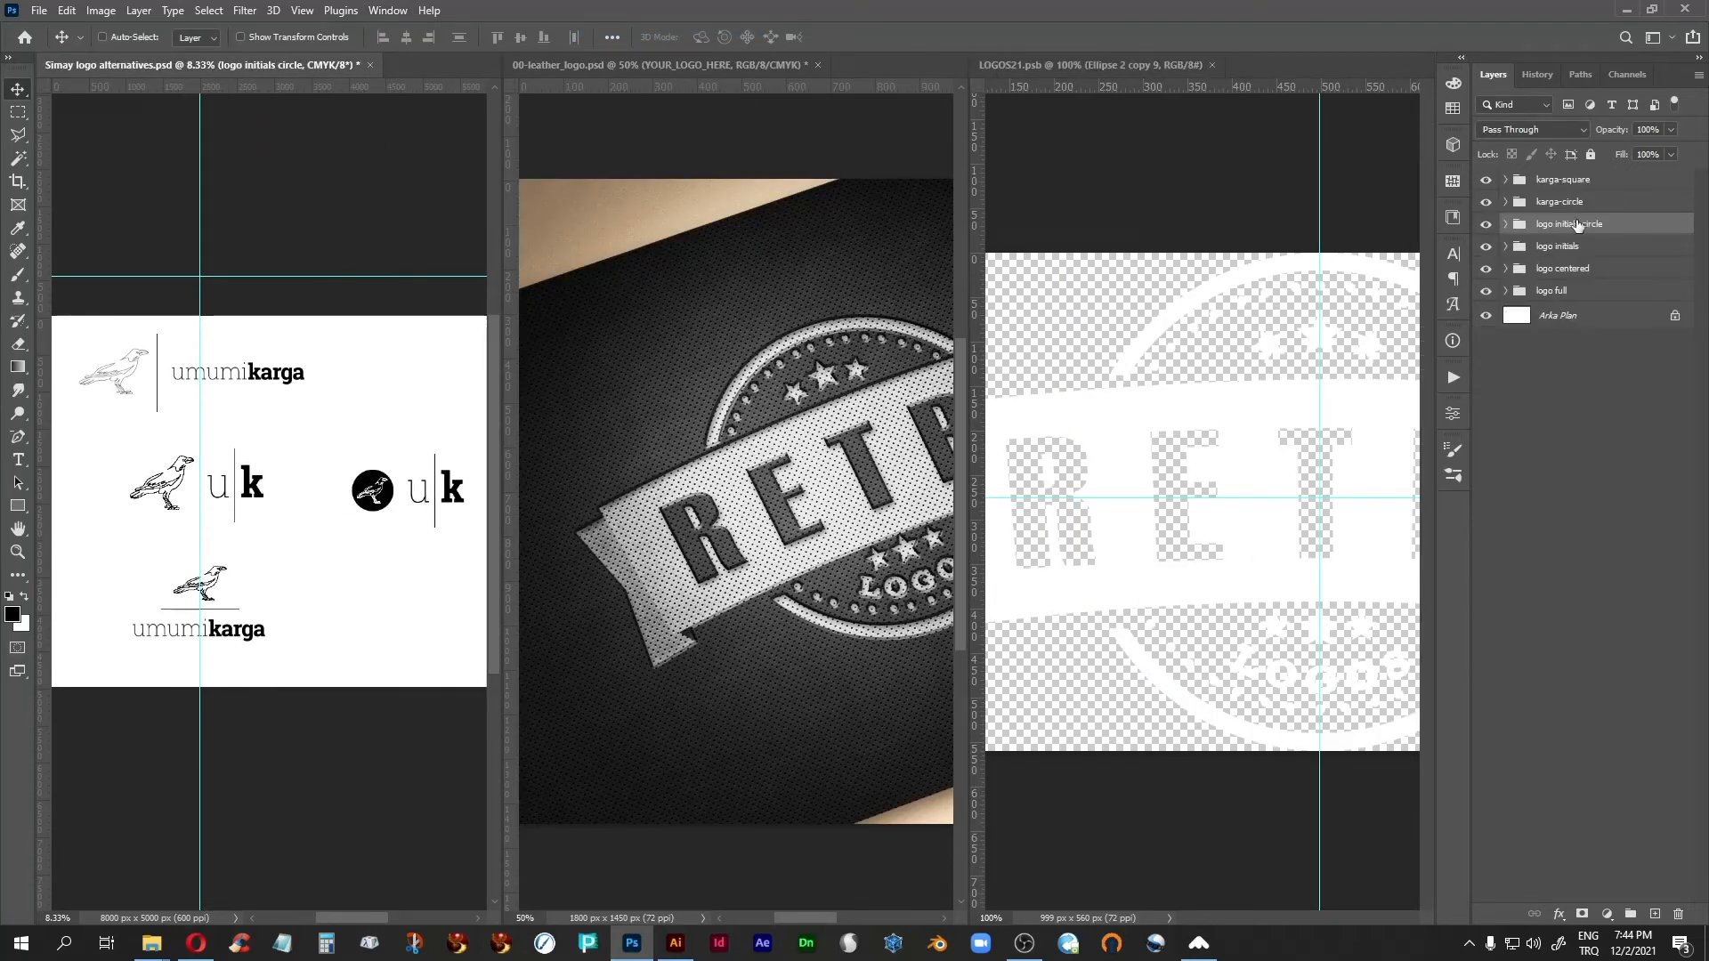
click(1137, 64)
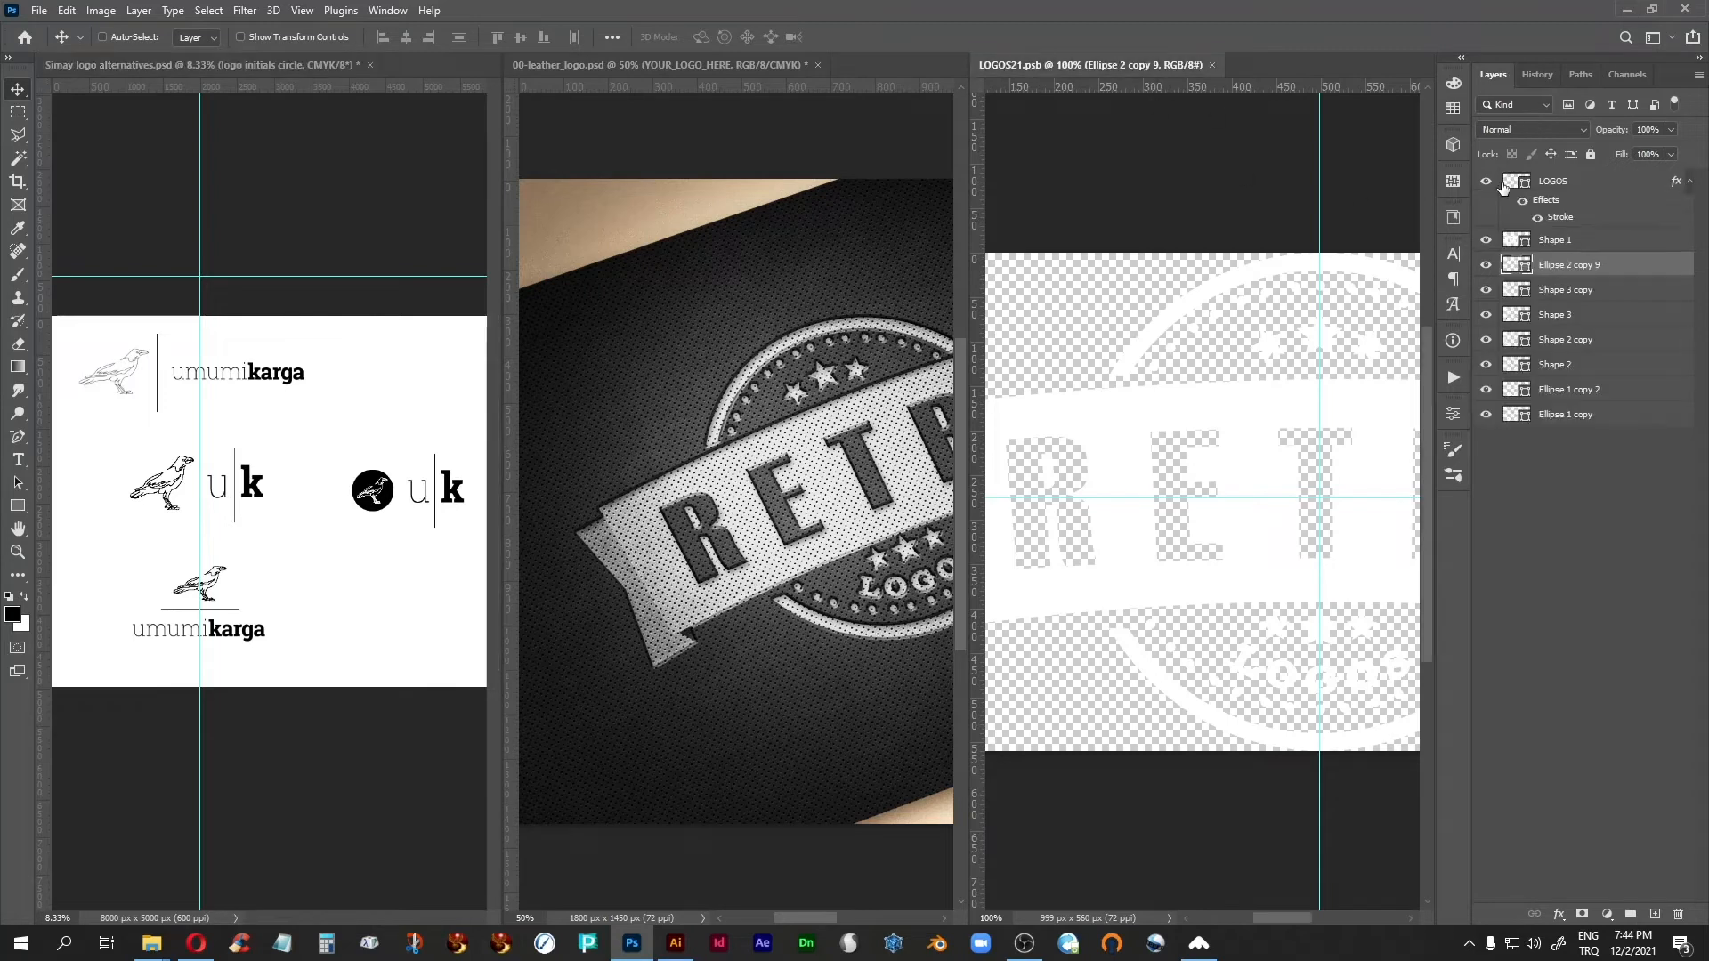
click(1564, 181)
drag(243, 69, 382, 151)
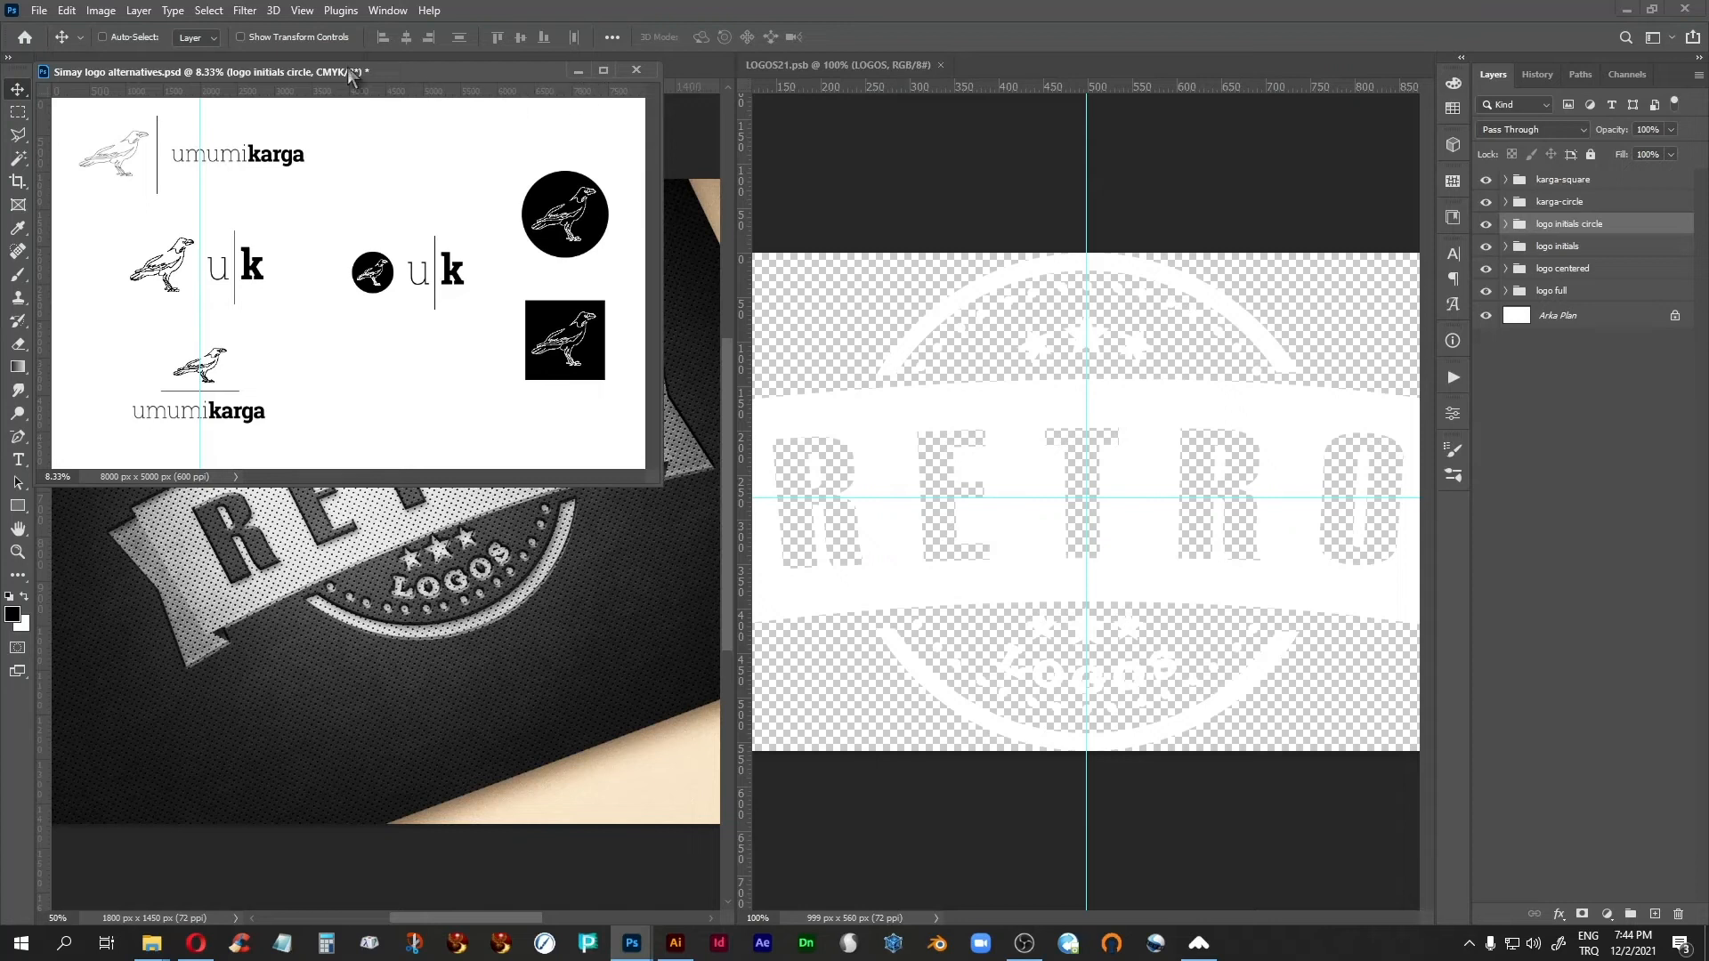
drag(175, 73, 515, 60)
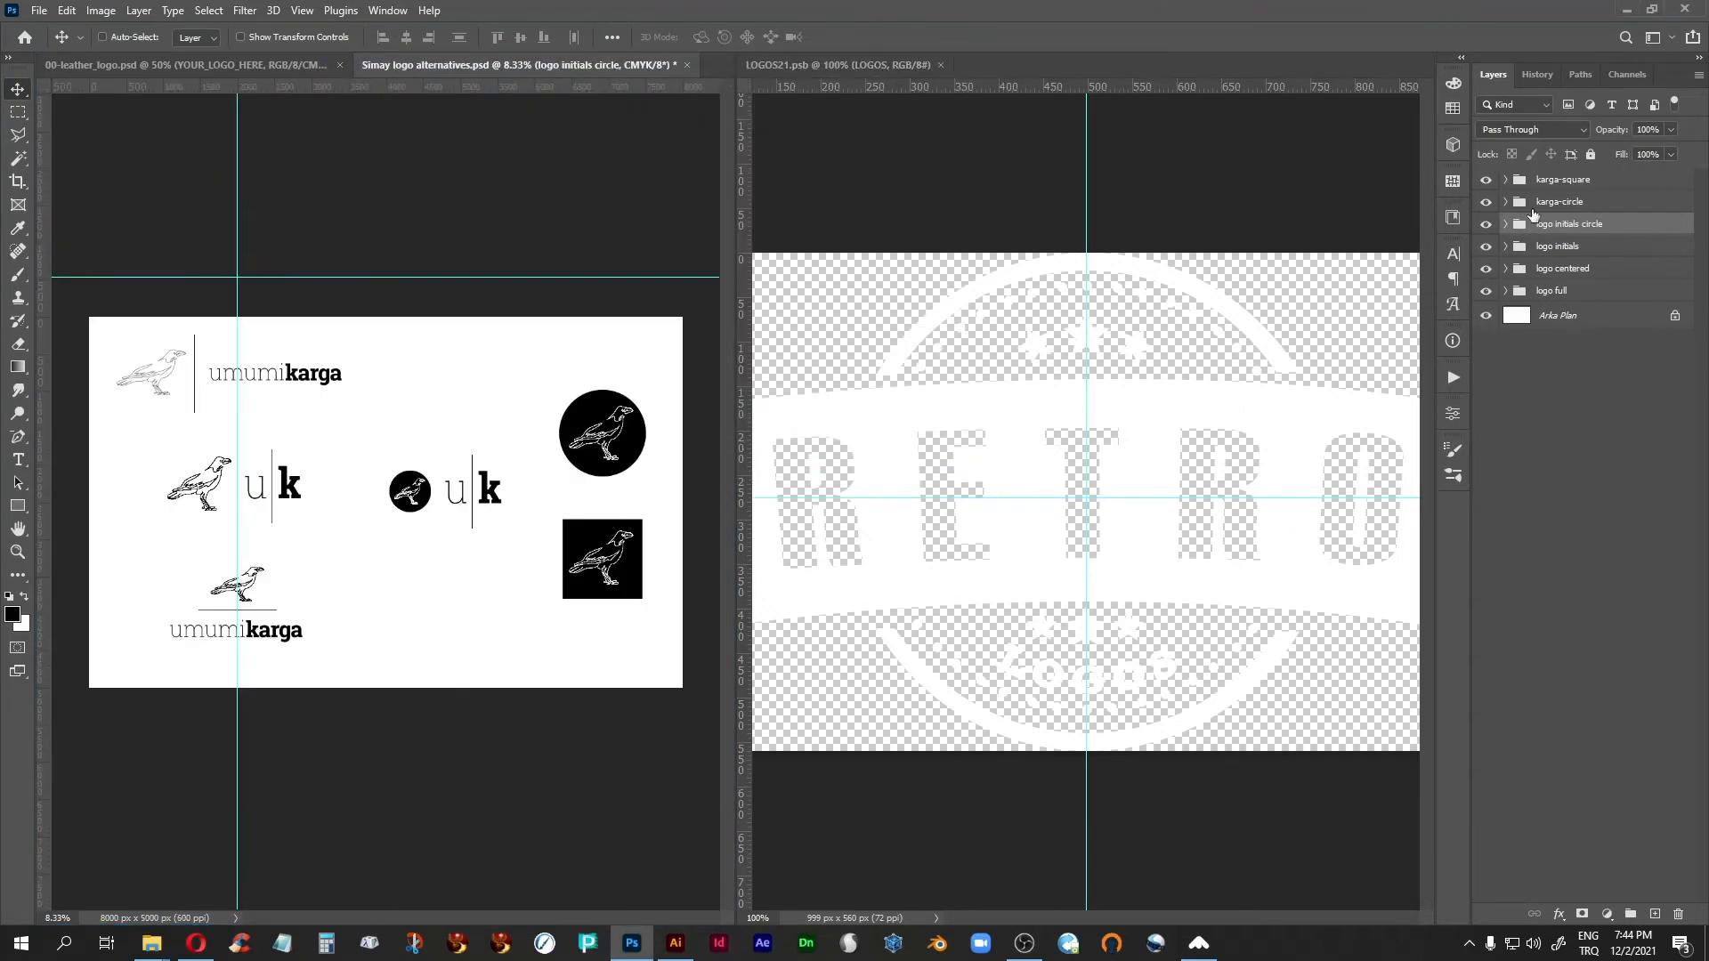
Step: Copy the logo initials circle group above the LOGOS layer in LOGOS21.psb, close Simay logo alternatives.psd and hide the original retro layers
drag(1524, 228, 1065, 495)
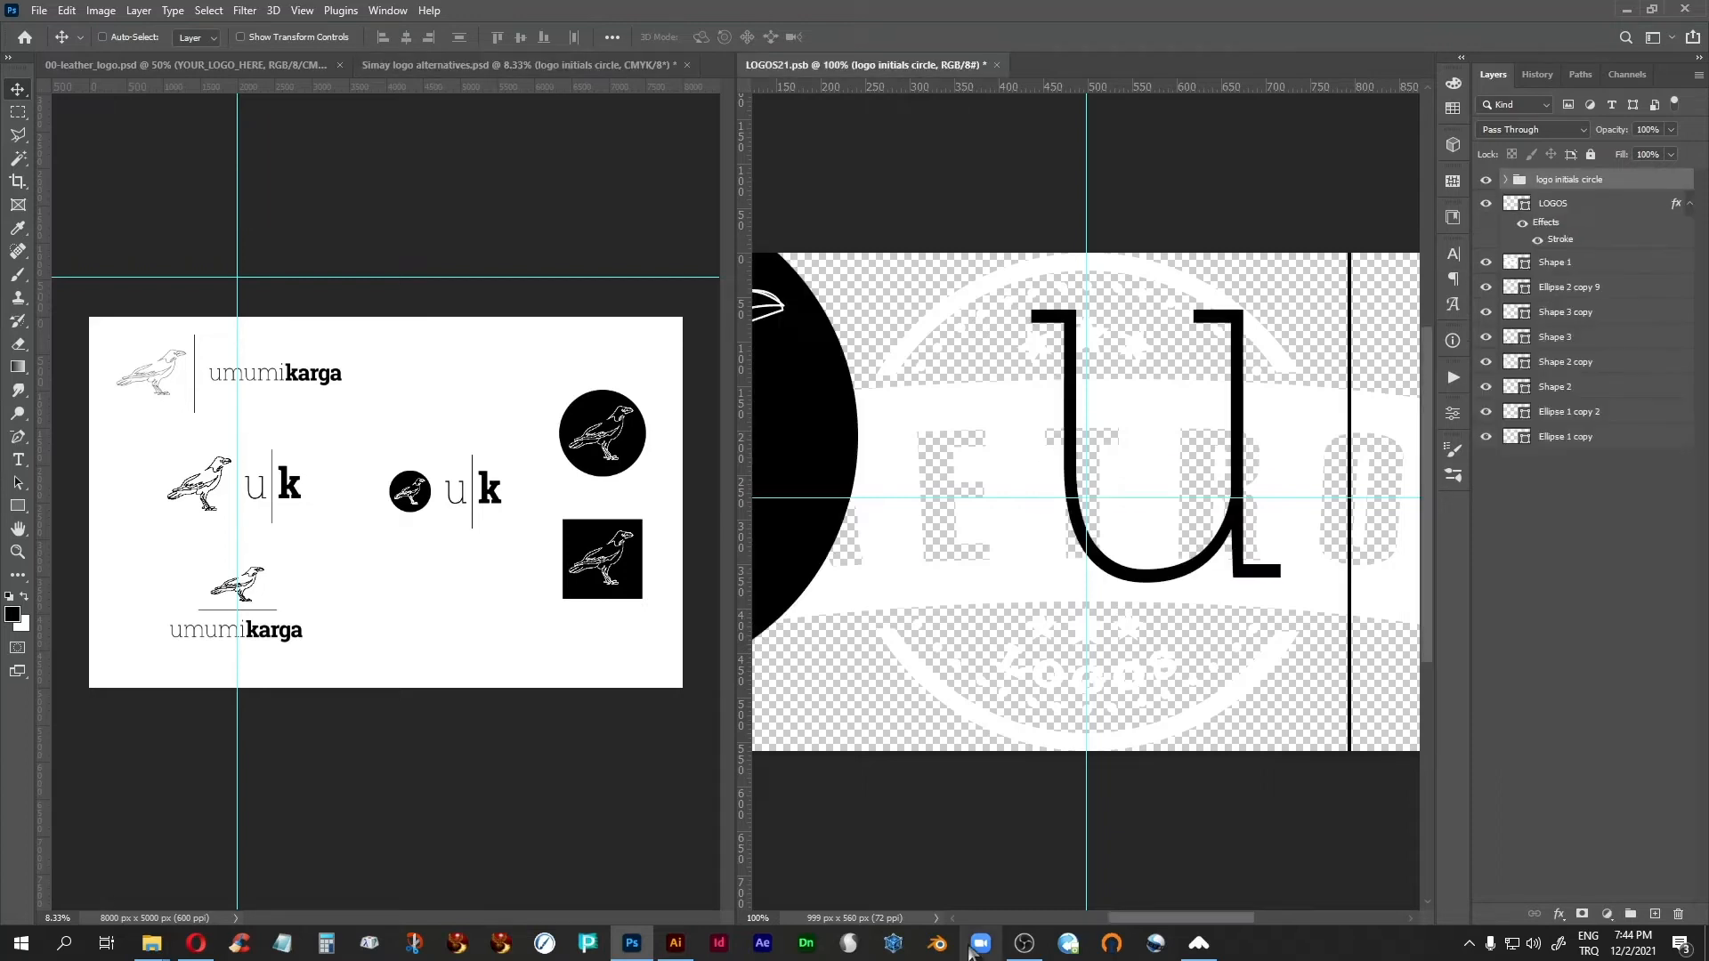
click(685, 65)
click(858, 352)
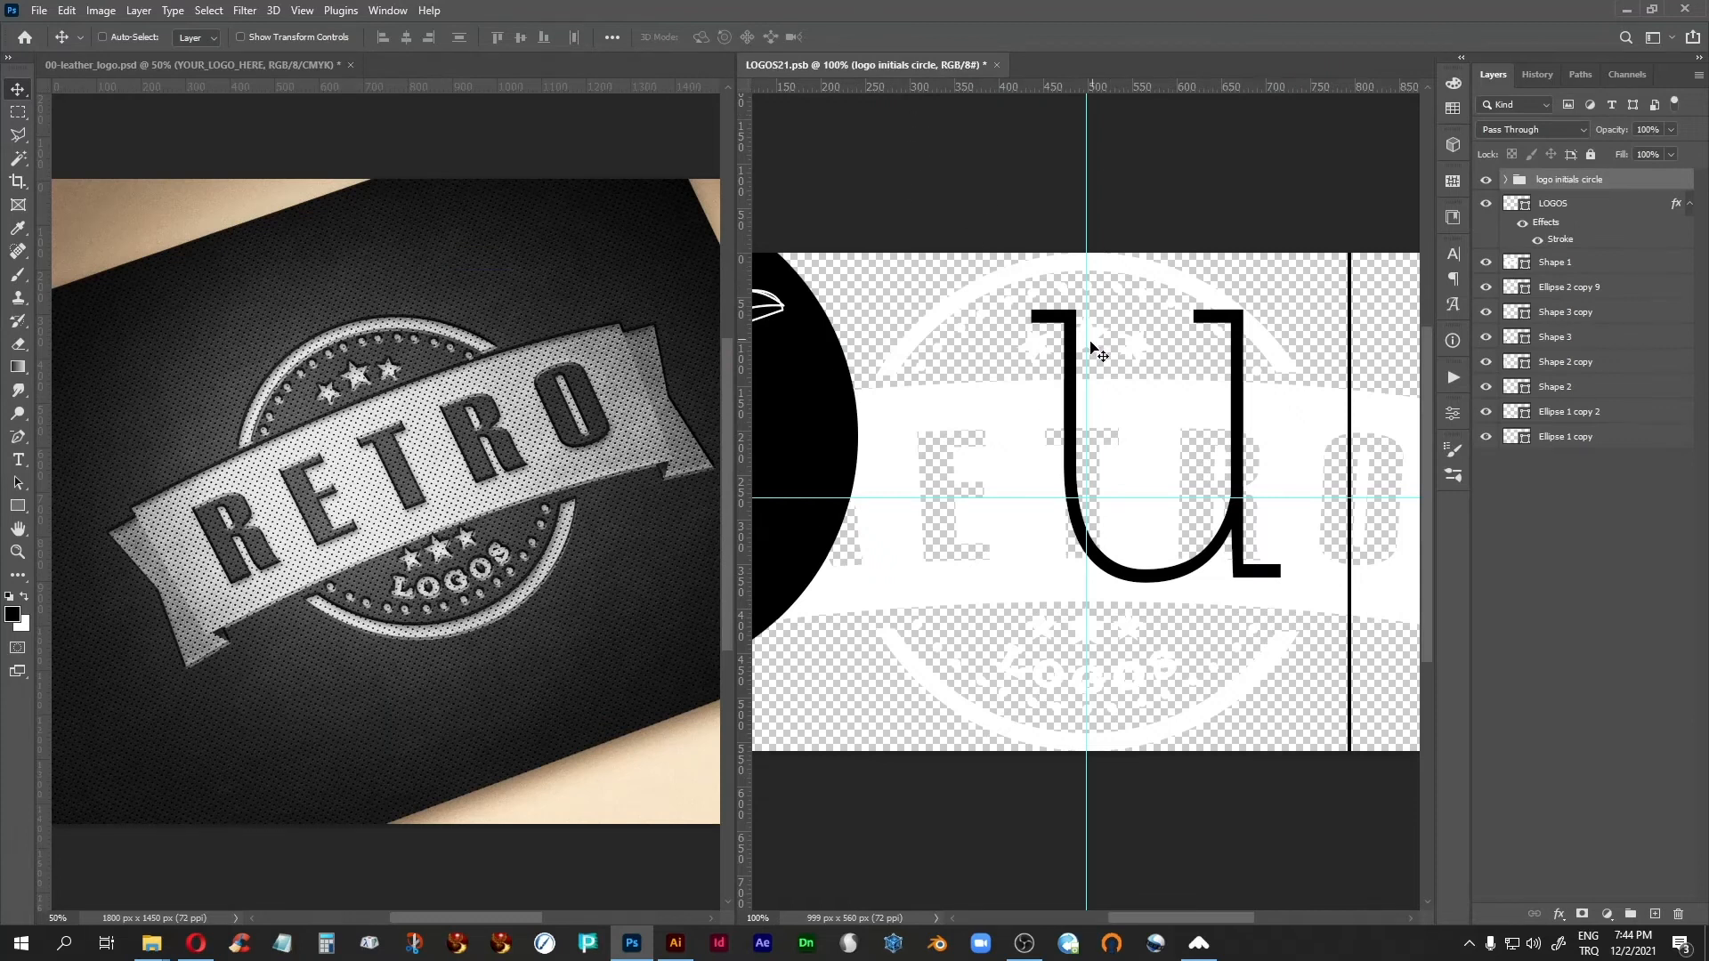
drag(1485, 205, 1485, 474)
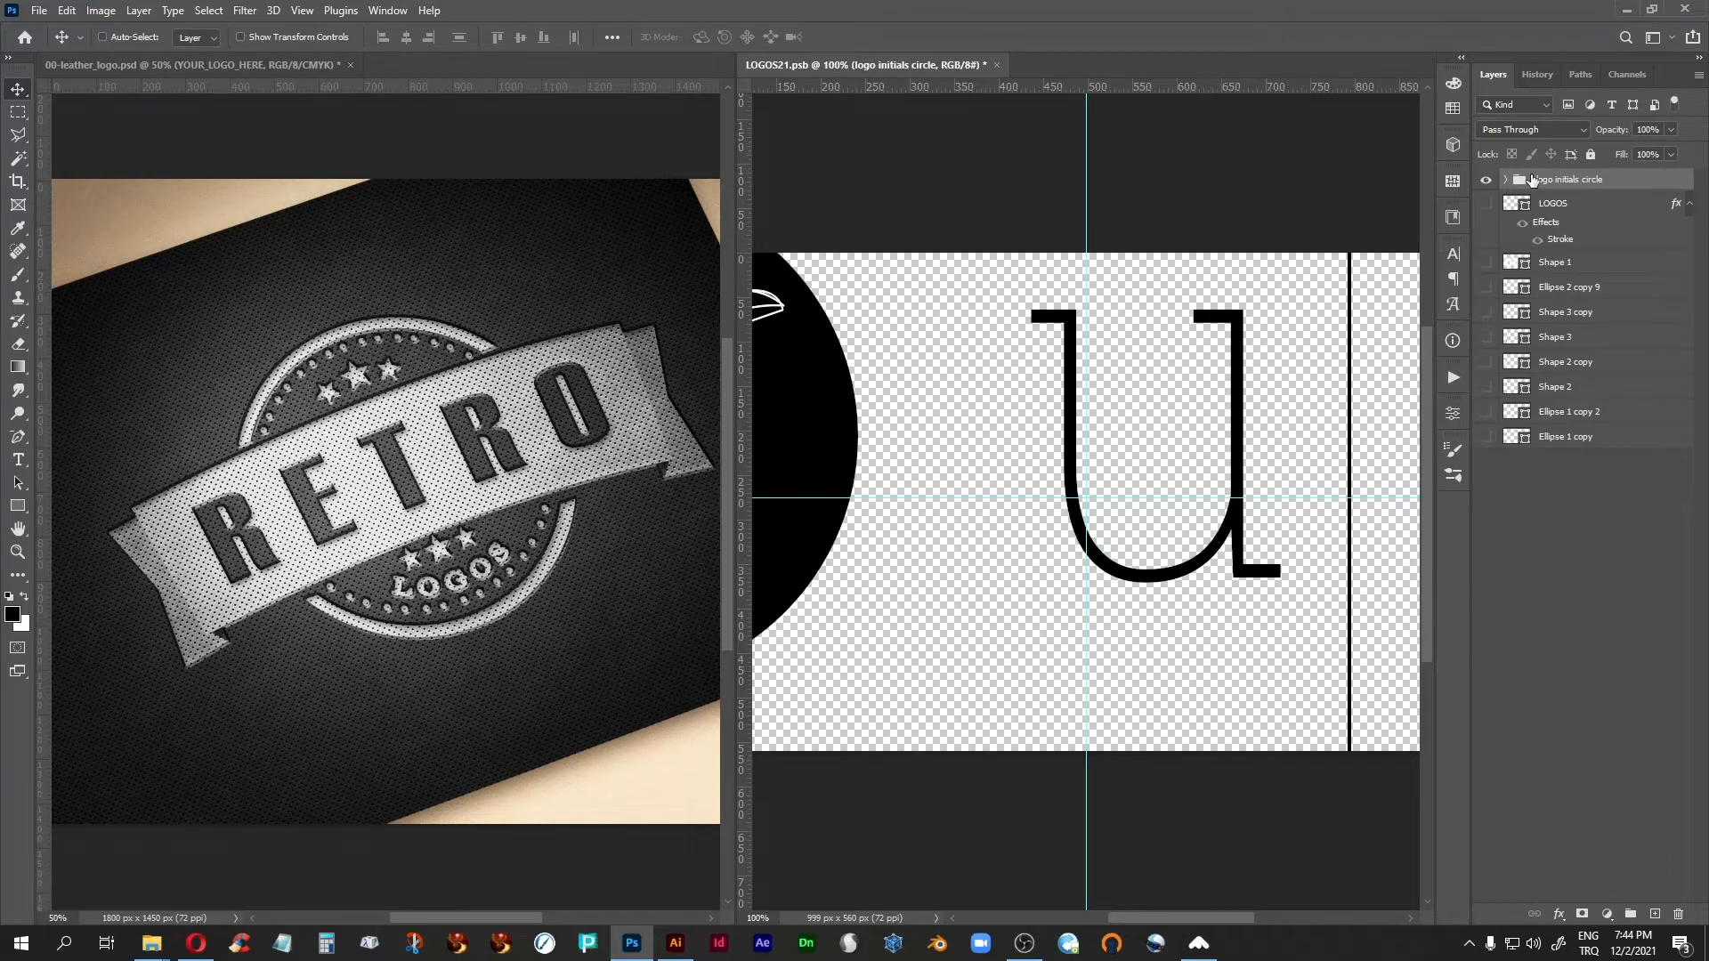
Step: Scale down and reposition the logo initials circle group to fit inside the LOGOS21.psb canvas, and save the smart object
key(f)
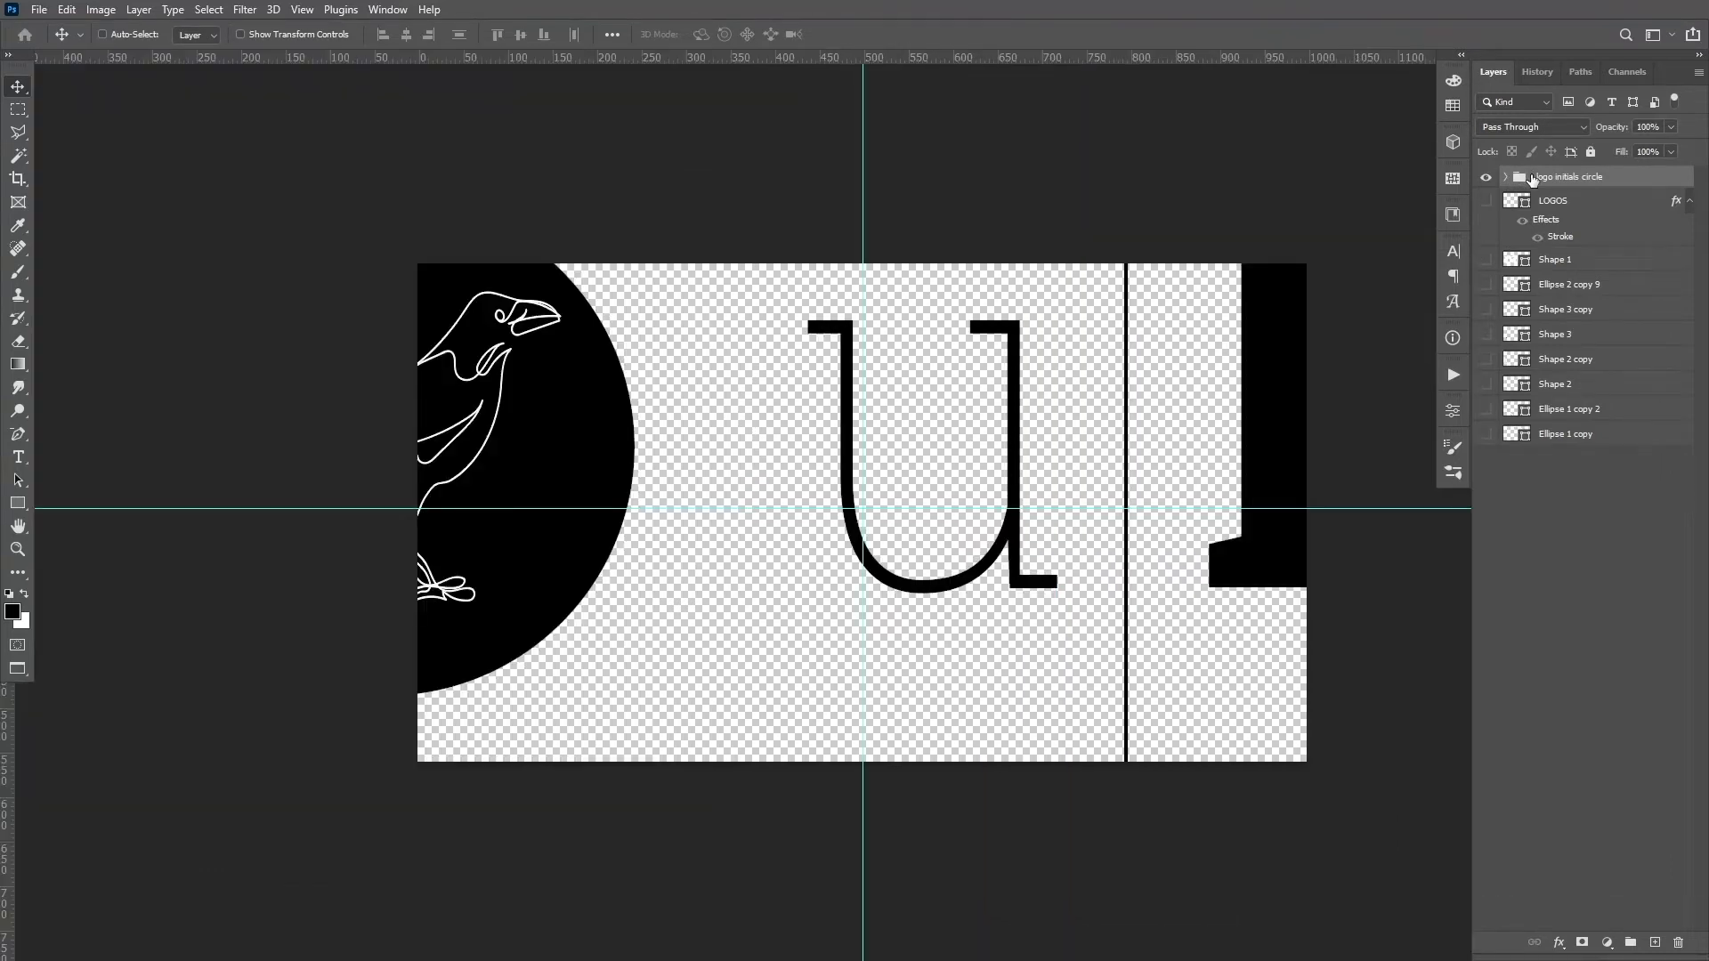
key(ctrl+t)
drag(135, 514, 900, 512)
drag(1118, 618, 732, 635)
drag(1162, 291, 1190, 270)
drag(506, 763, 430, 814)
drag(542, 715, 582, 717)
drag(477, 813, 460, 823)
key(Return)
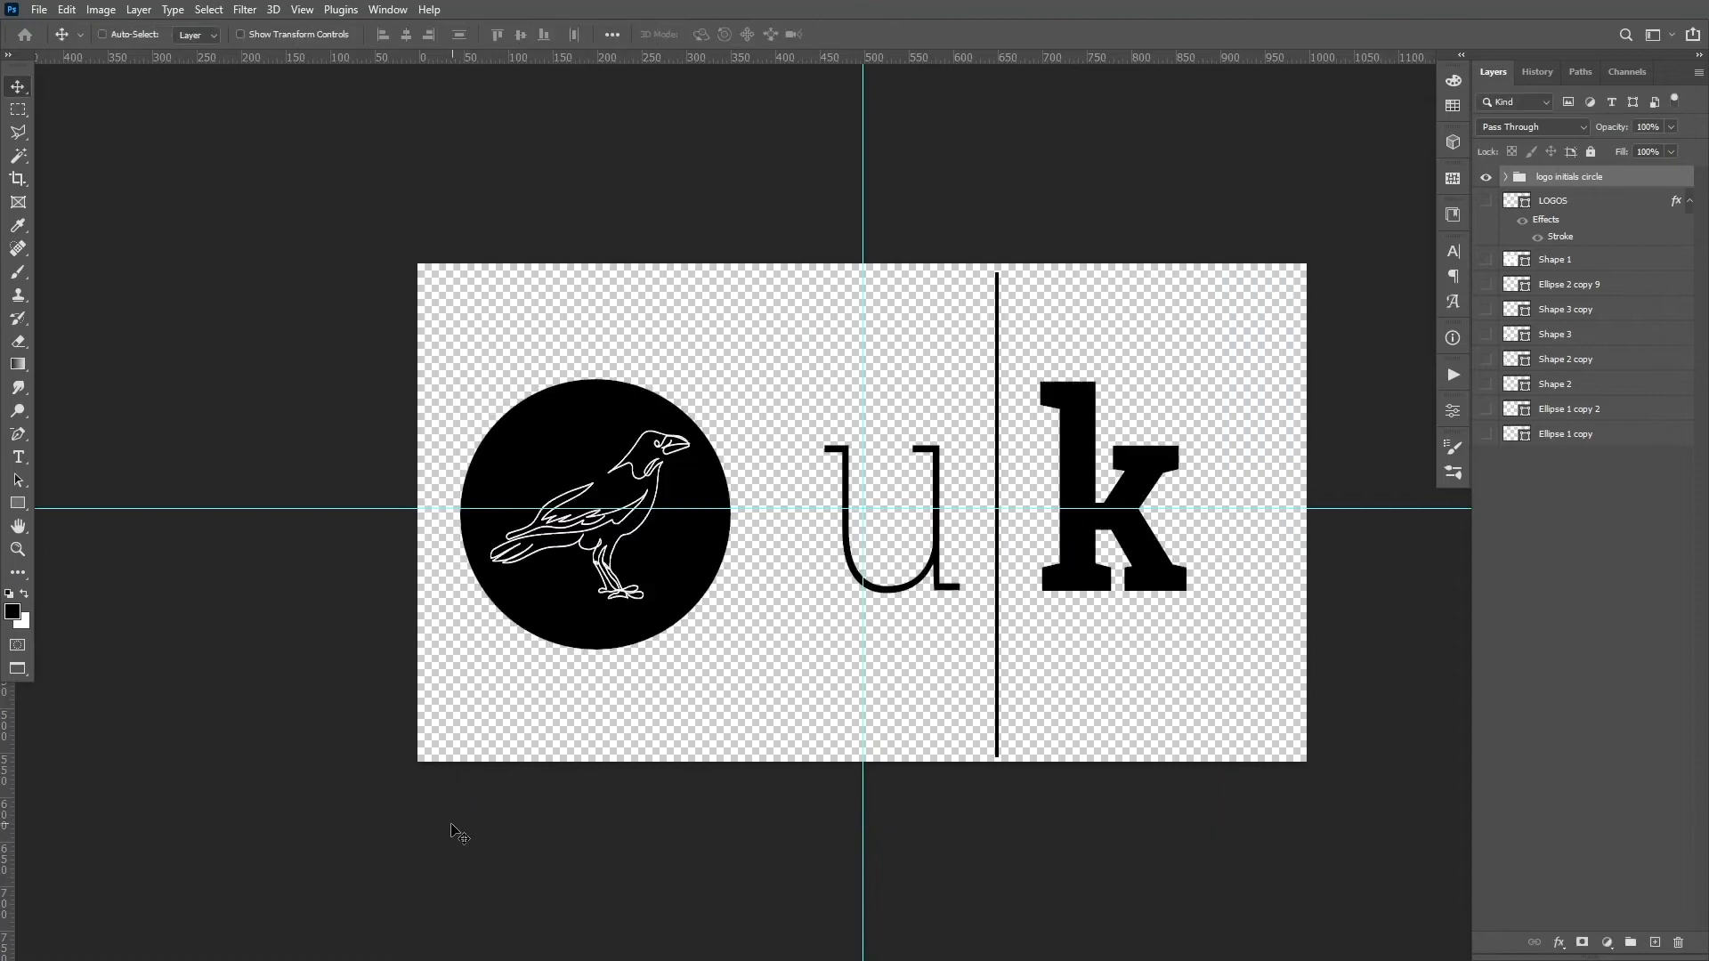
key(f)
key(f)
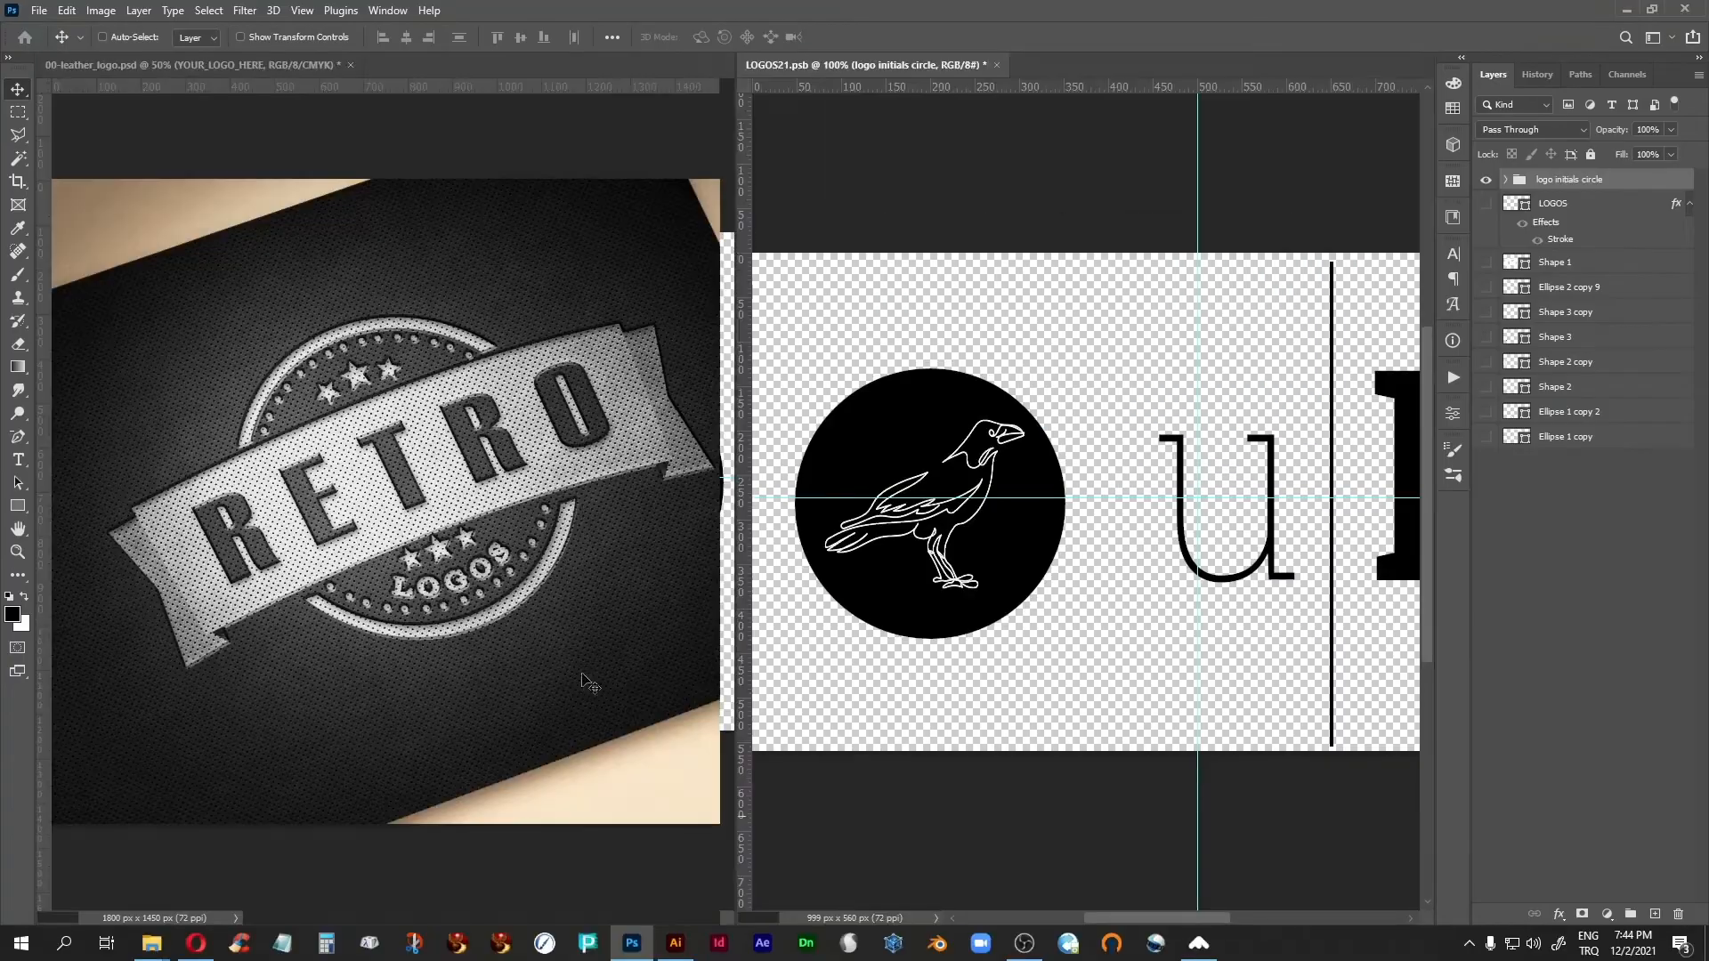
key(ctrl+s)
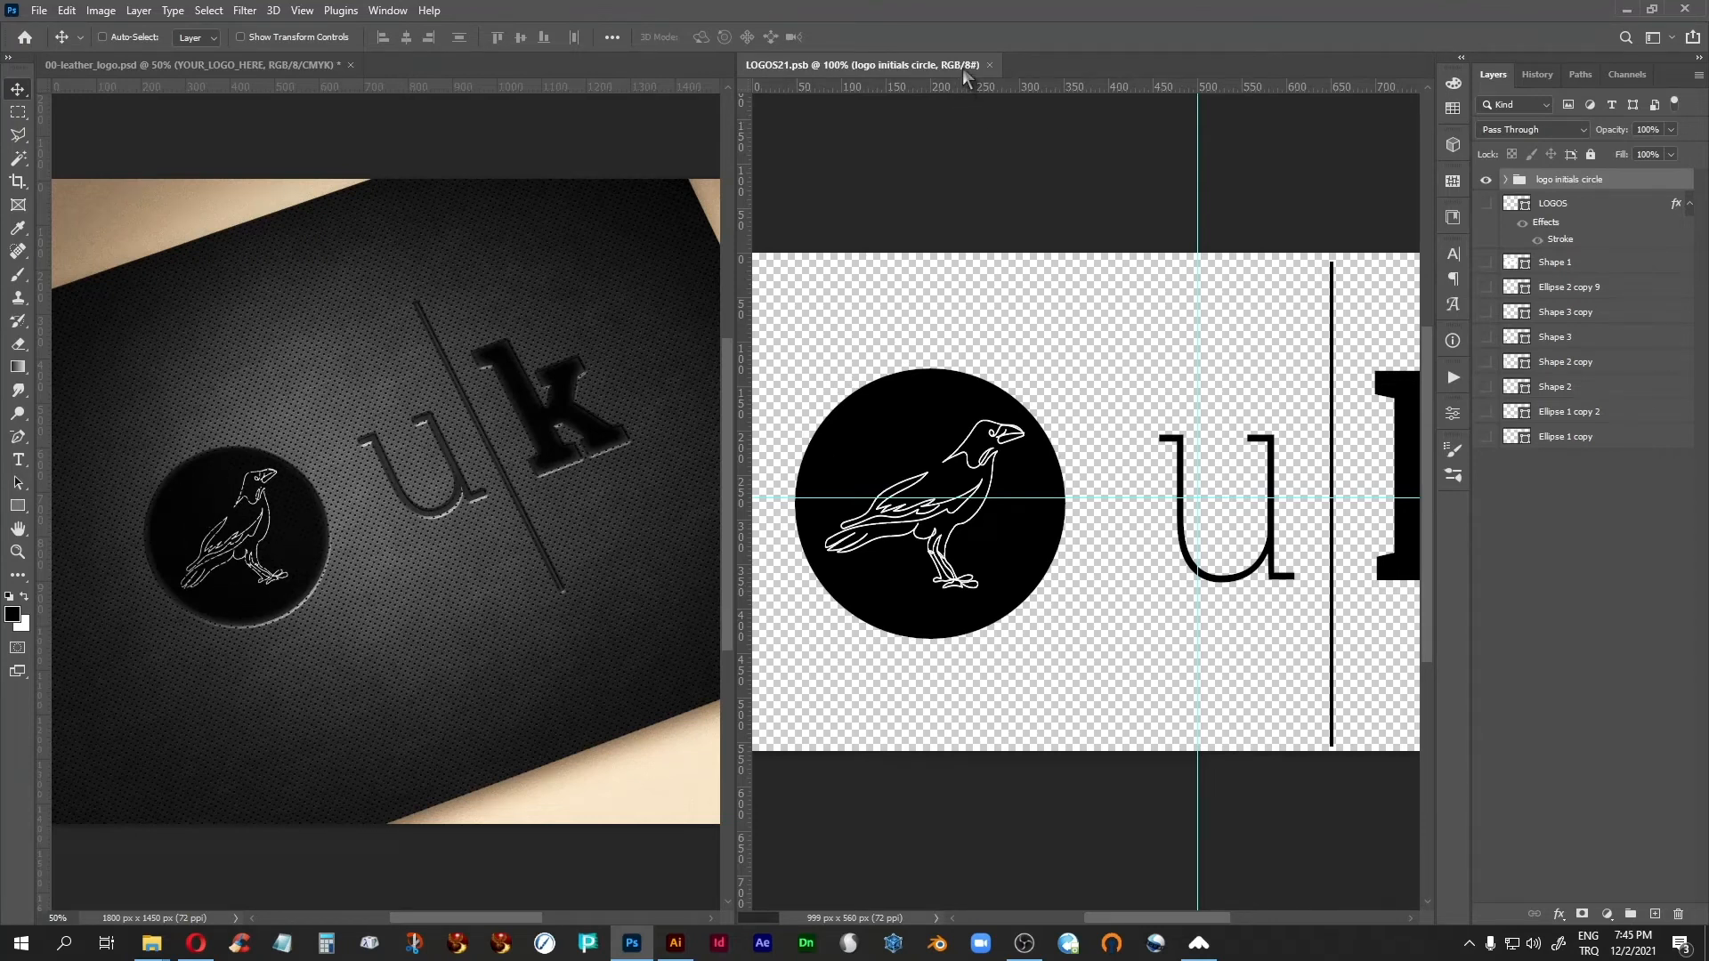
Step: Expand the logo initials circle group and set the Ellipse 1 fill colour to white (ffffff)
click(1506, 181)
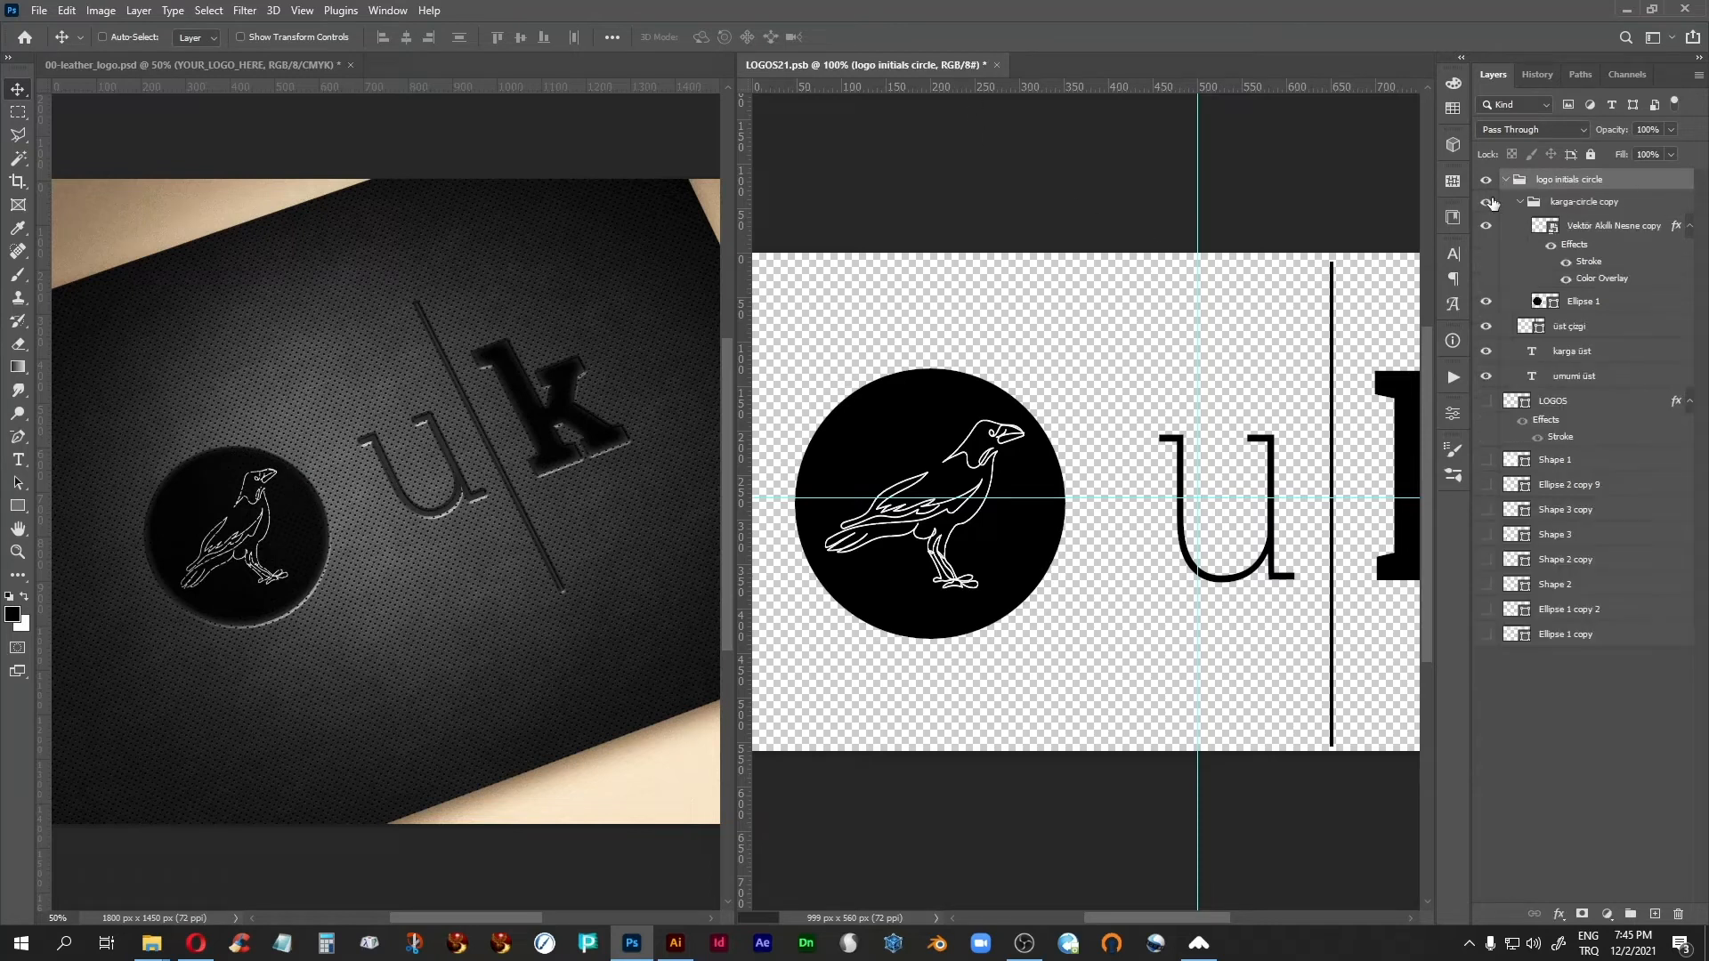
double_click(1541, 302)
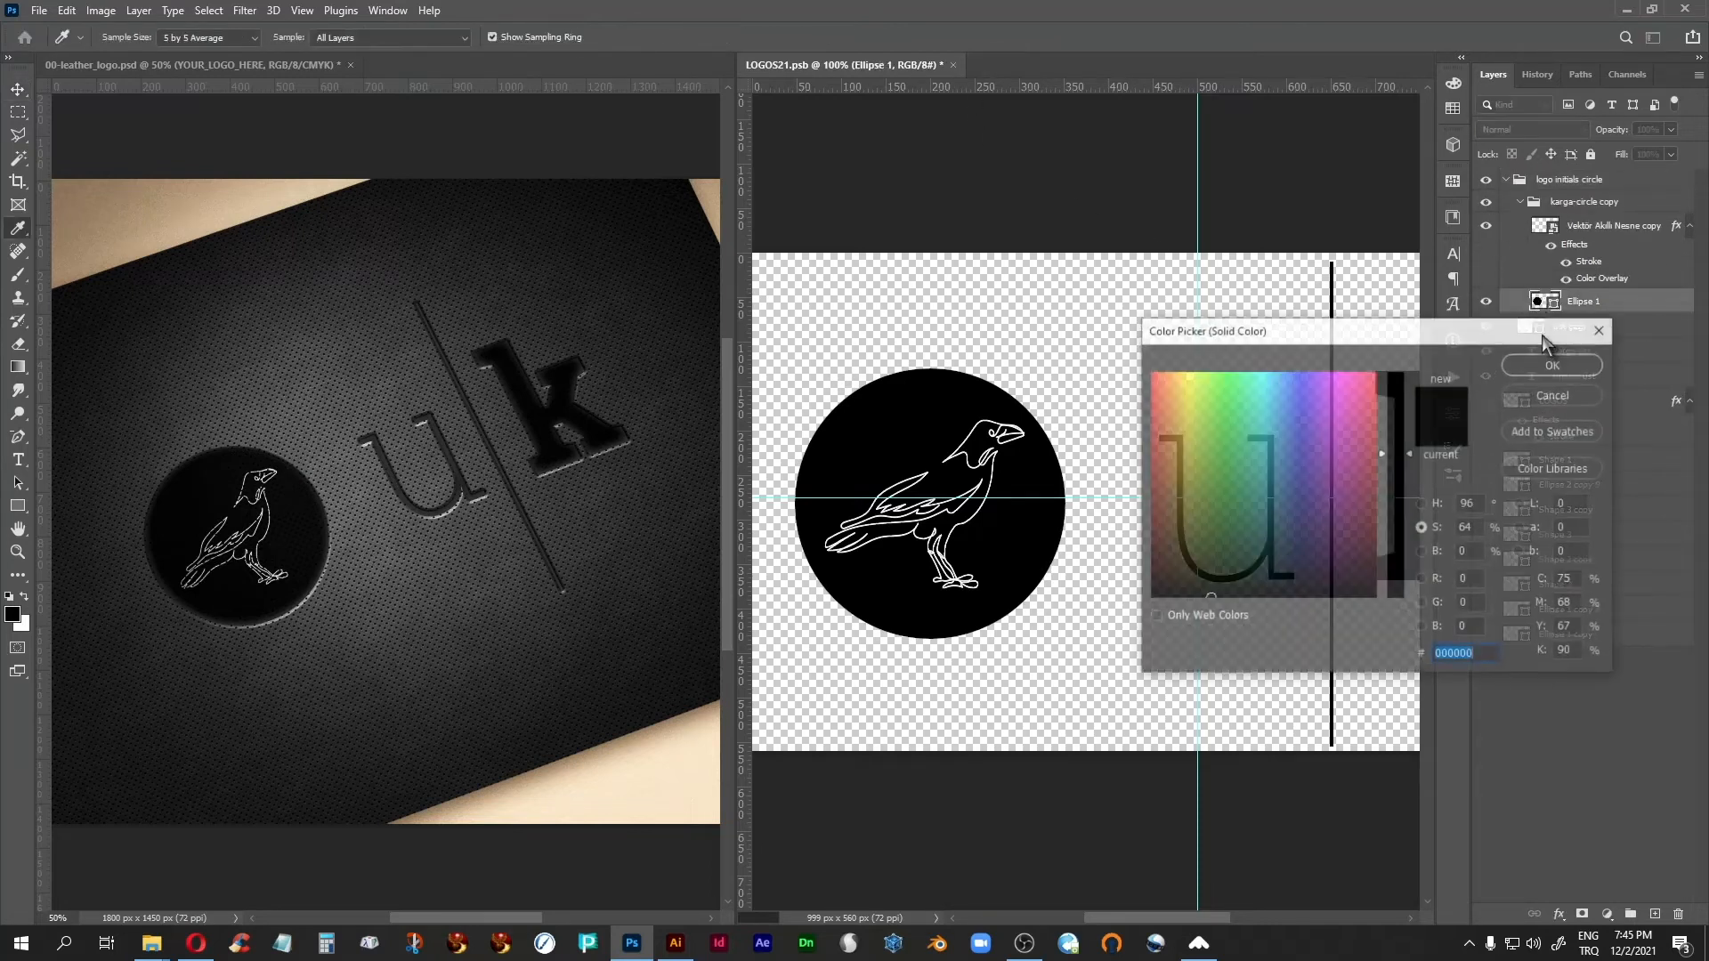
click(1422, 552)
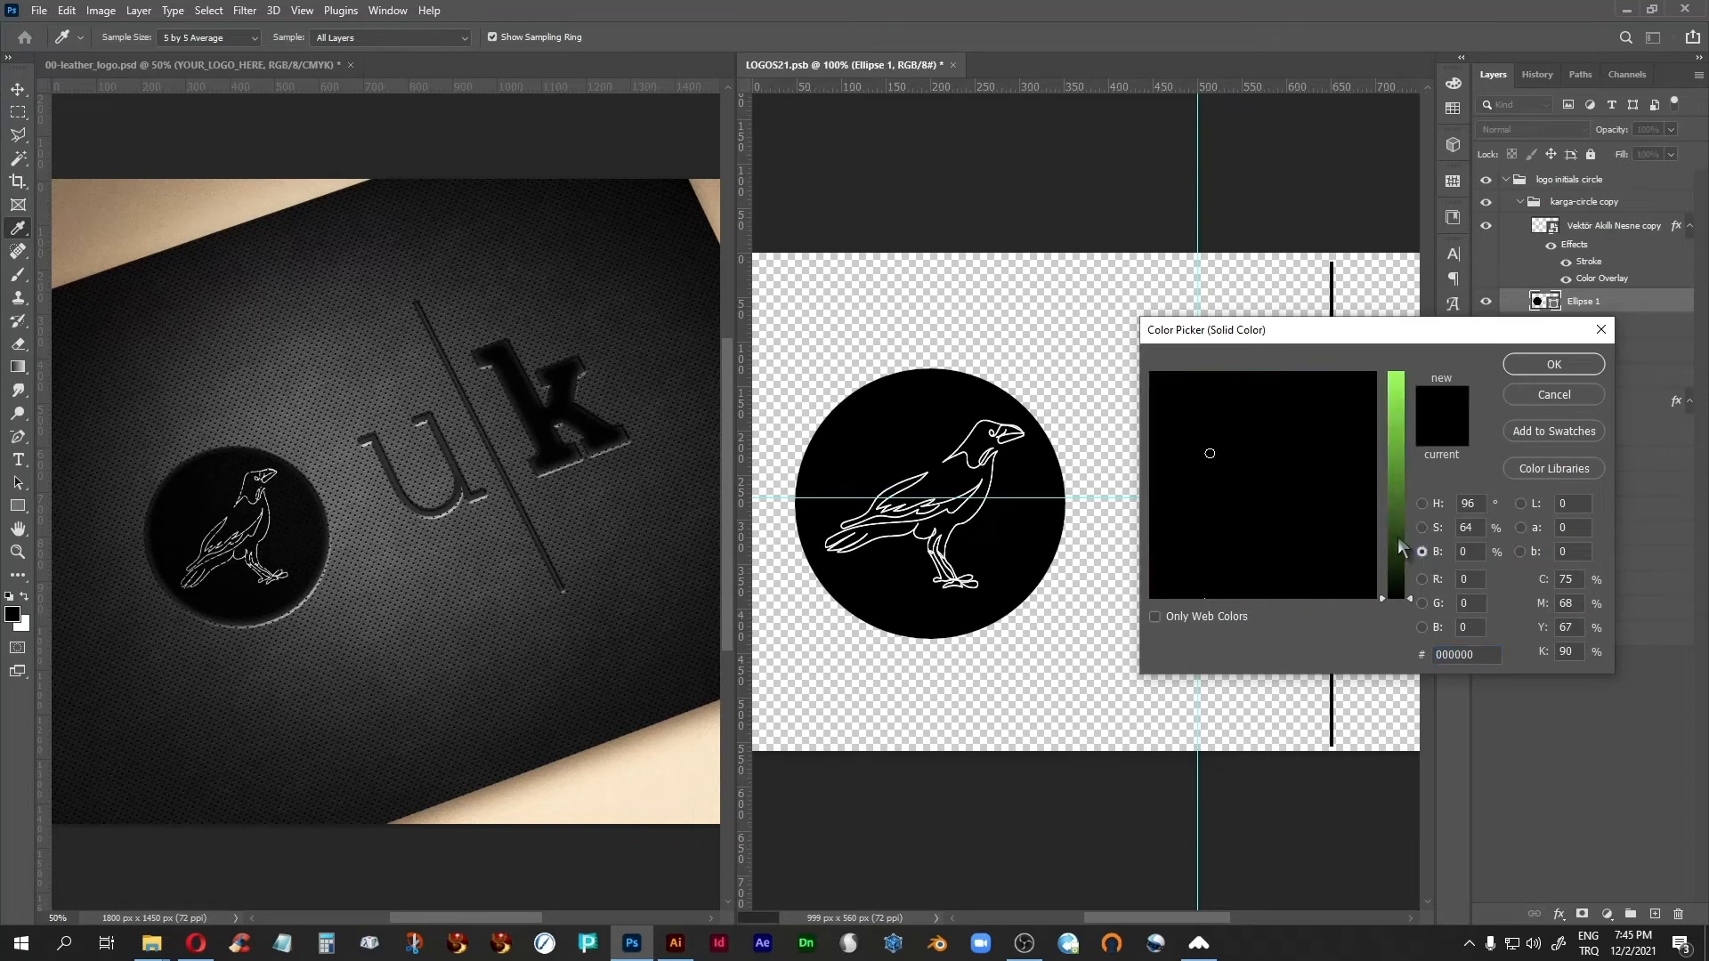
drag(1407, 591, 1406, 370)
click(1423, 528)
drag(1411, 445, 1411, 598)
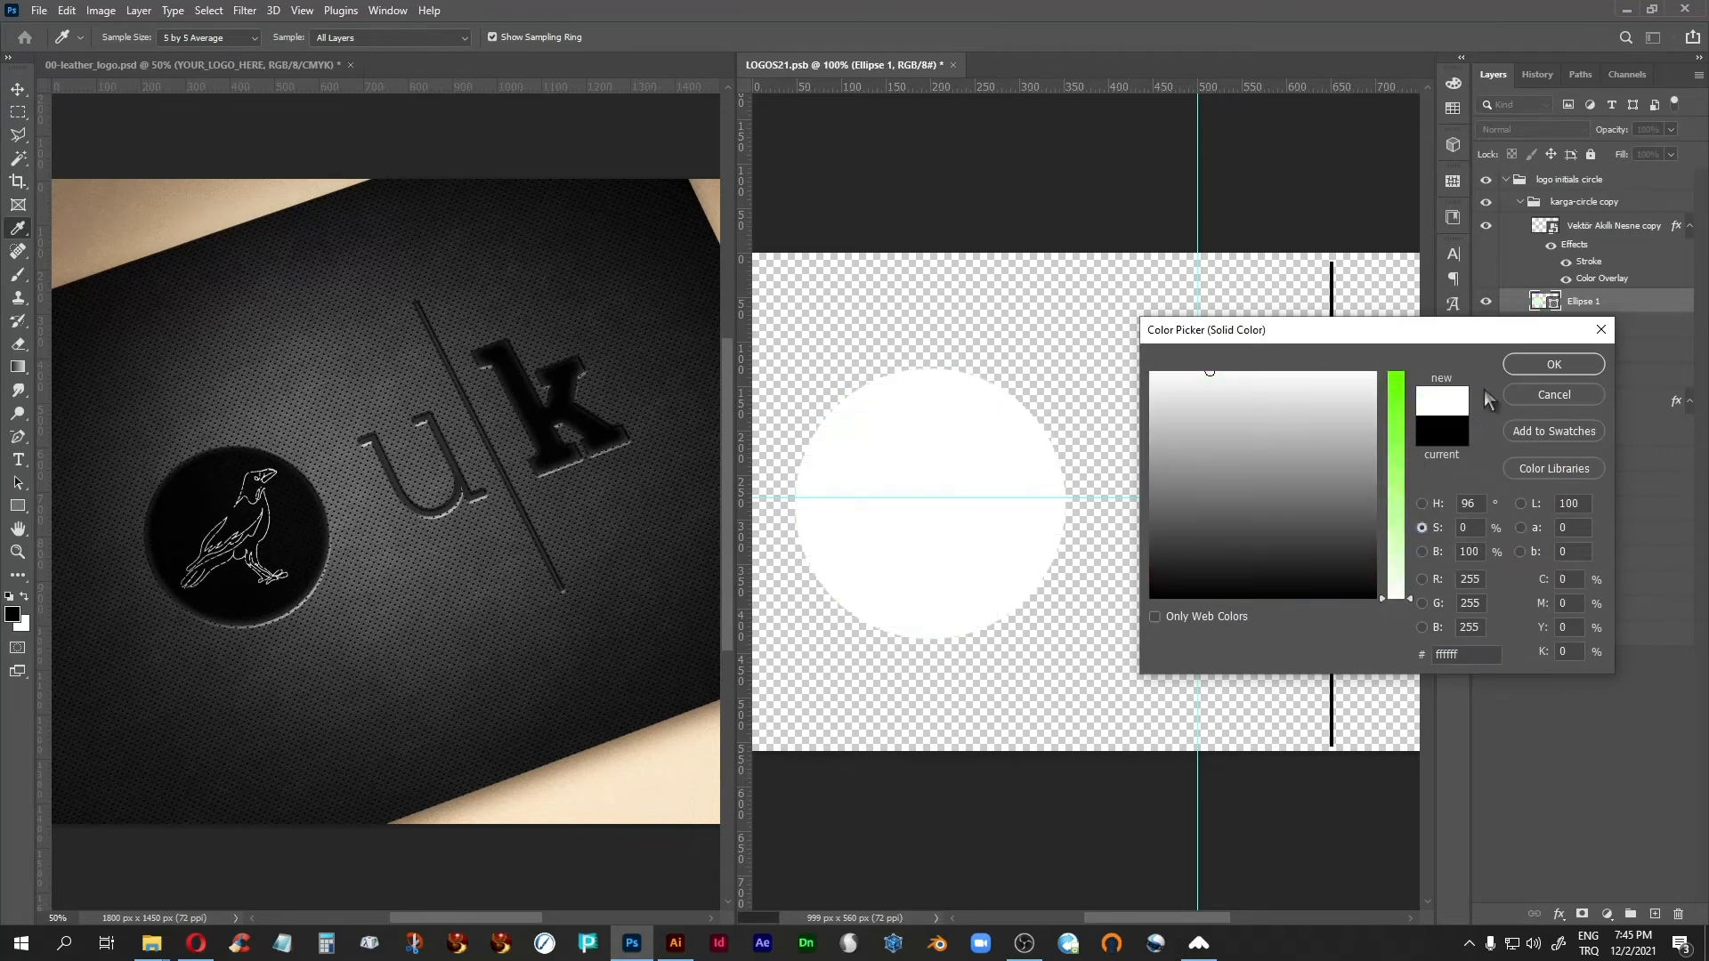
click(1539, 366)
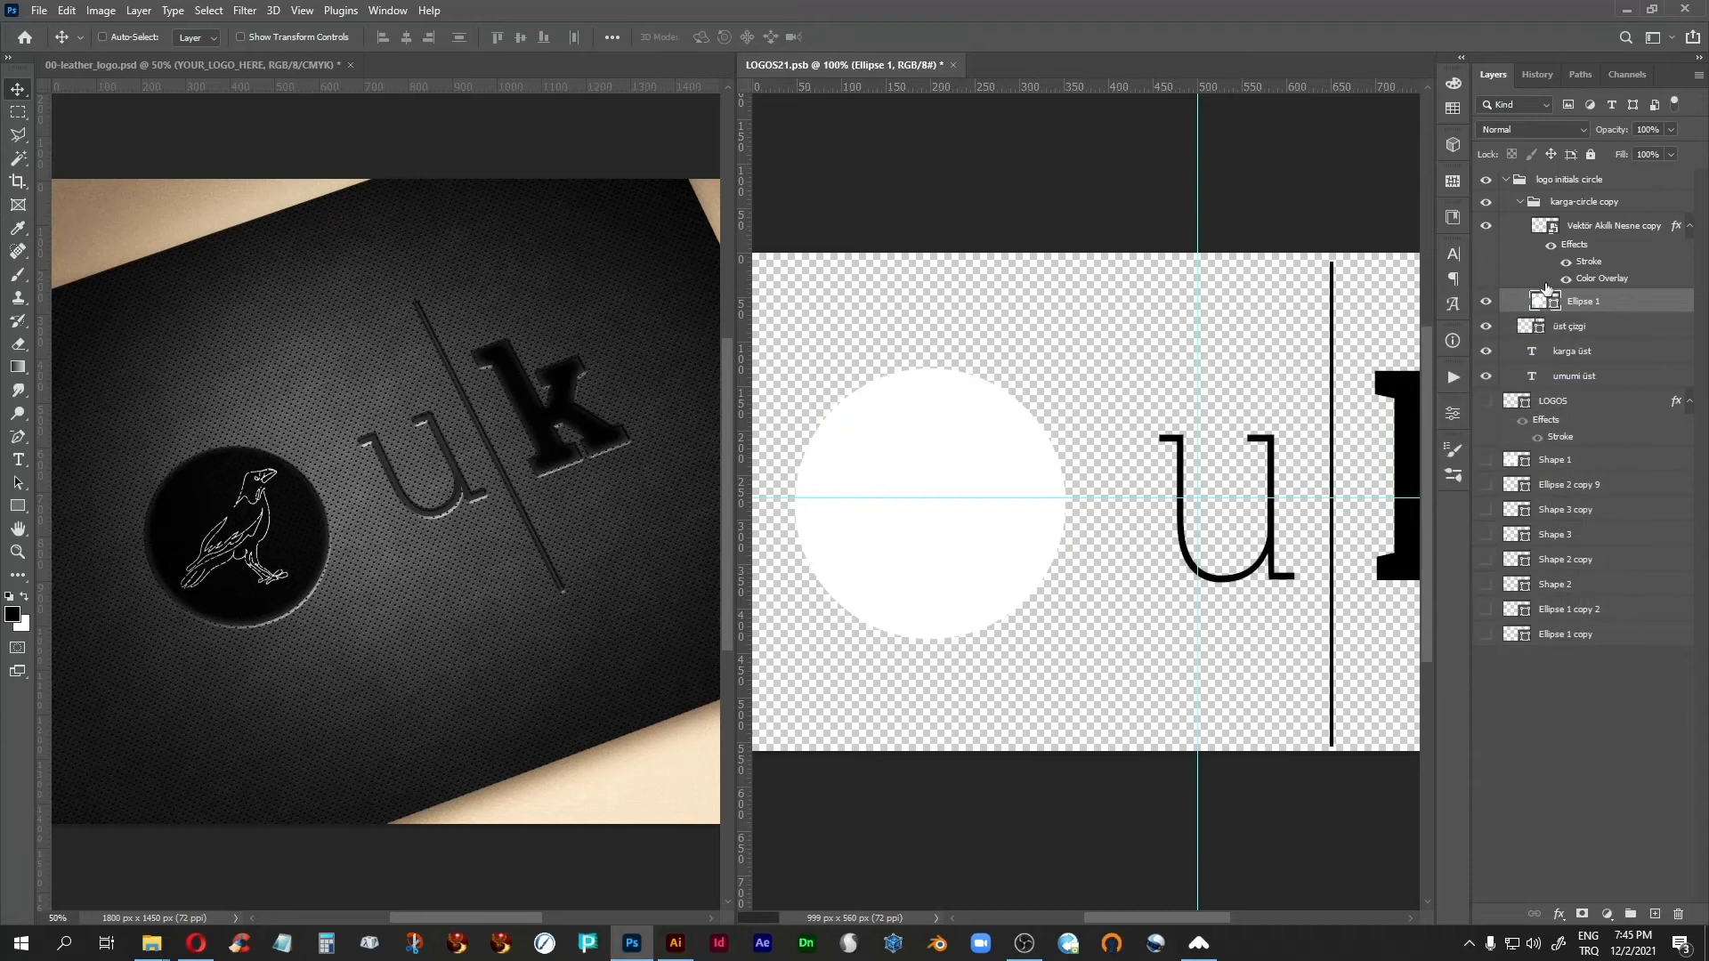
Step: Set the Stroke effect colour of the crow layer to black (000000)
double_click(1587, 264)
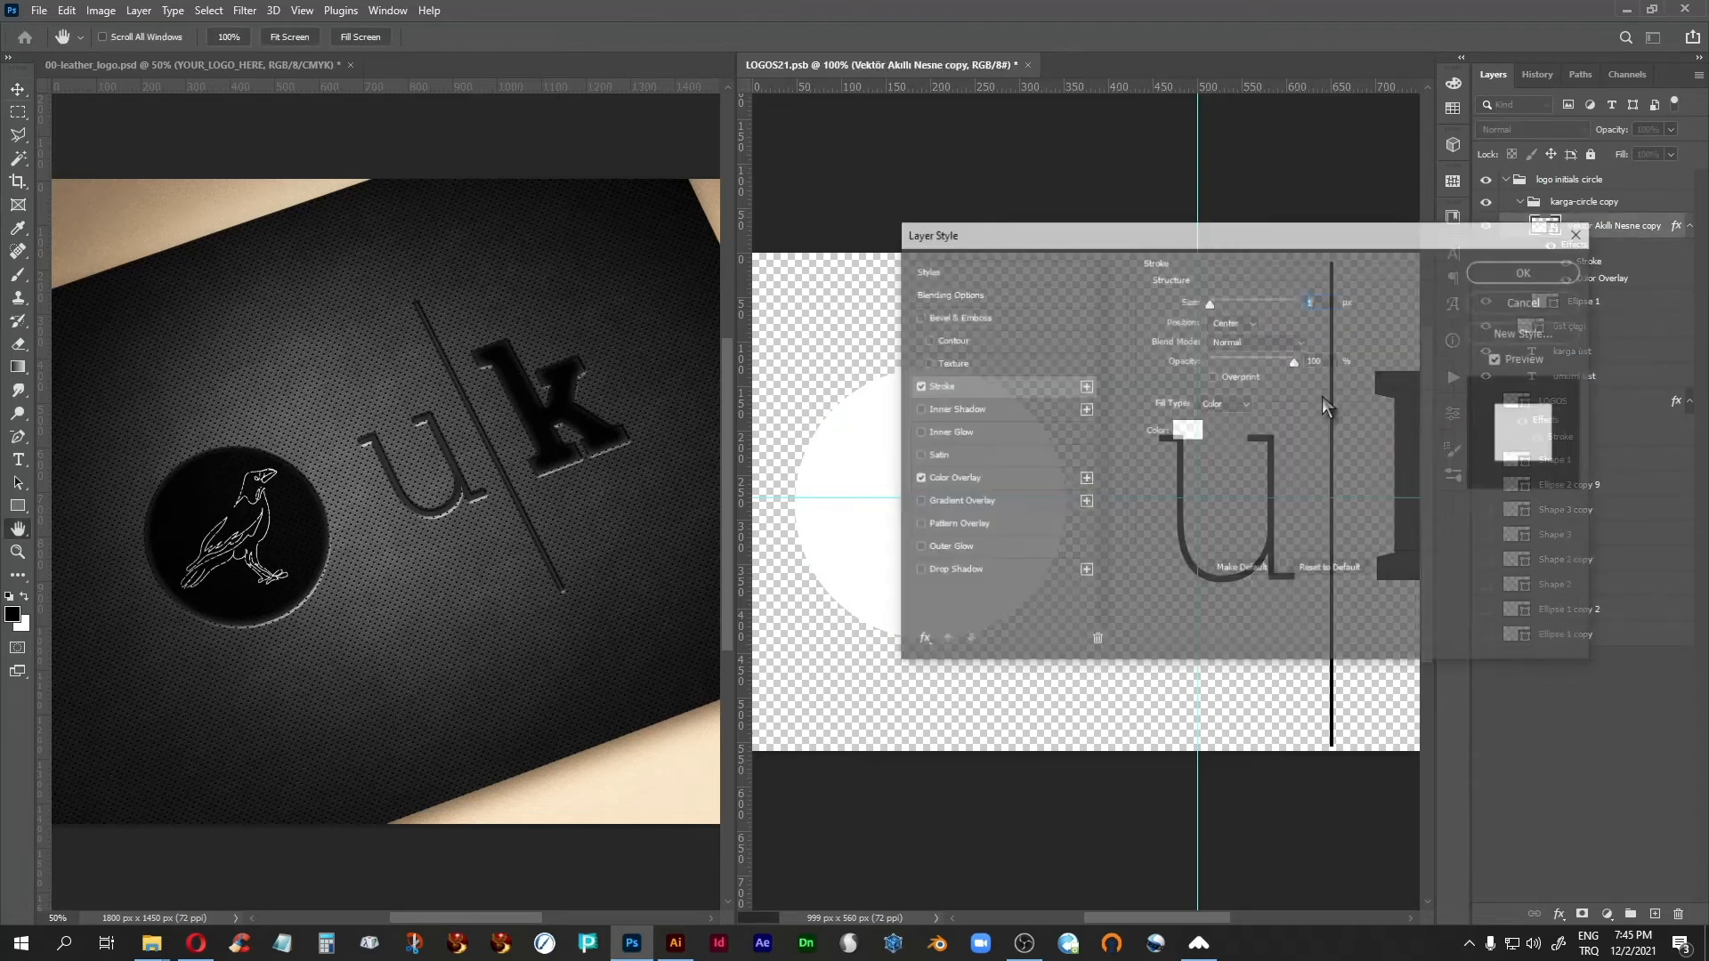
click(1190, 431)
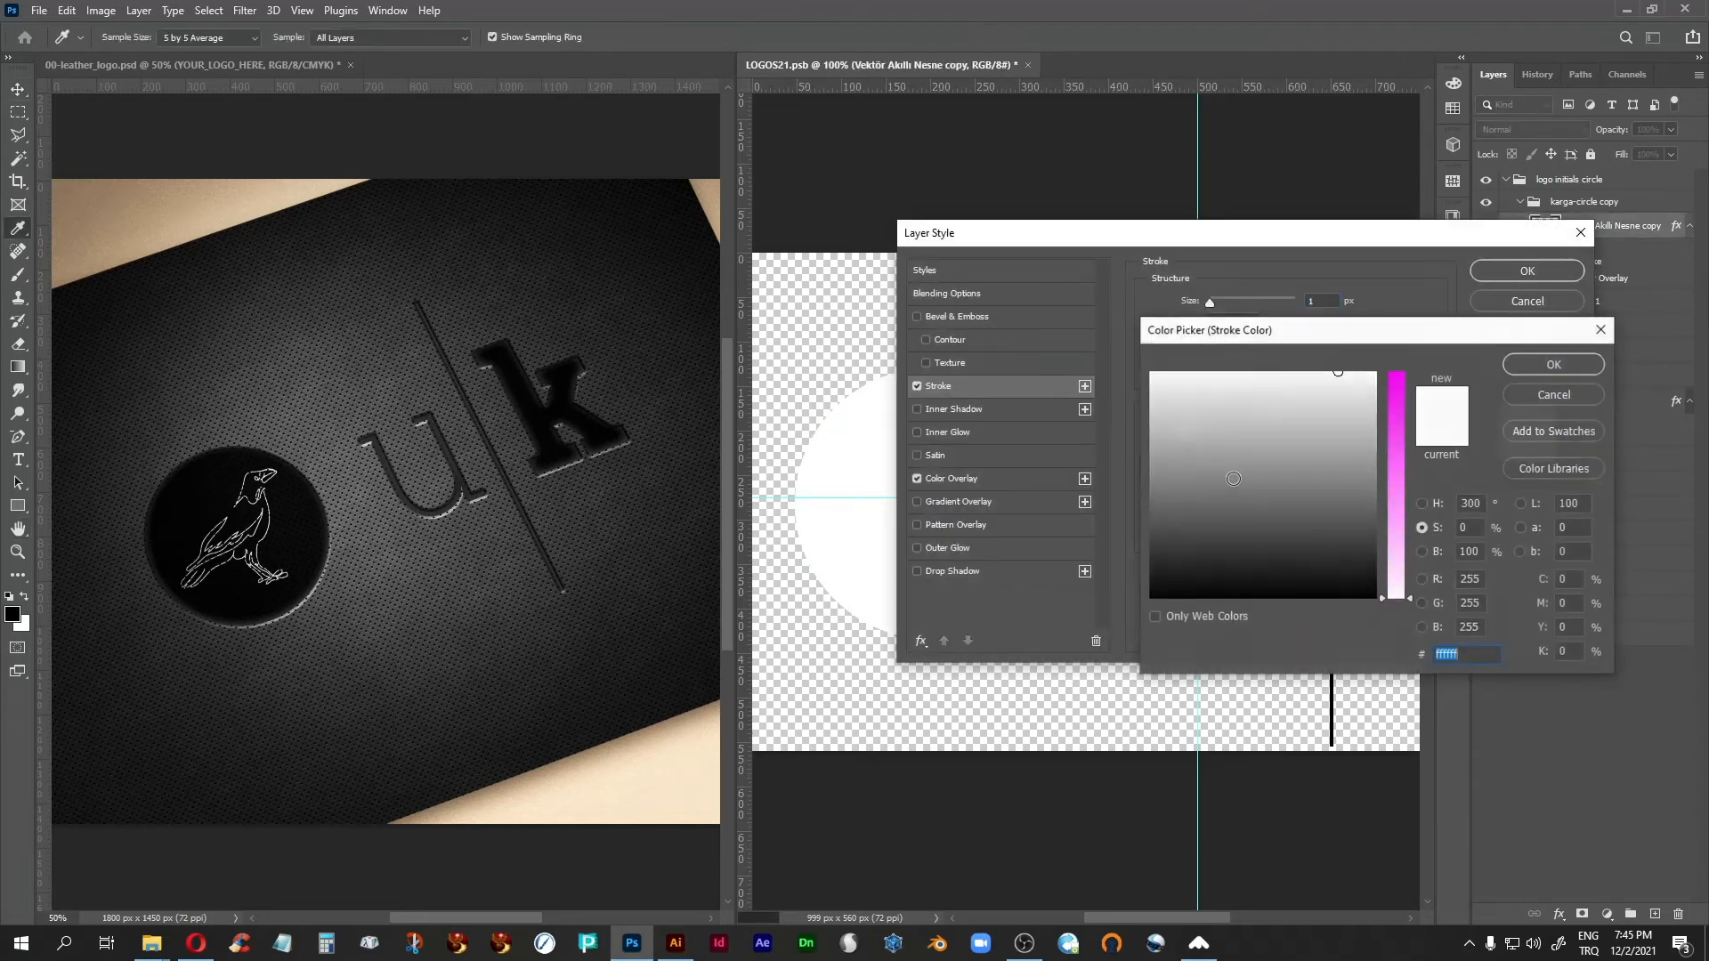
click(1421, 551)
drag(1409, 373, 1417, 694)
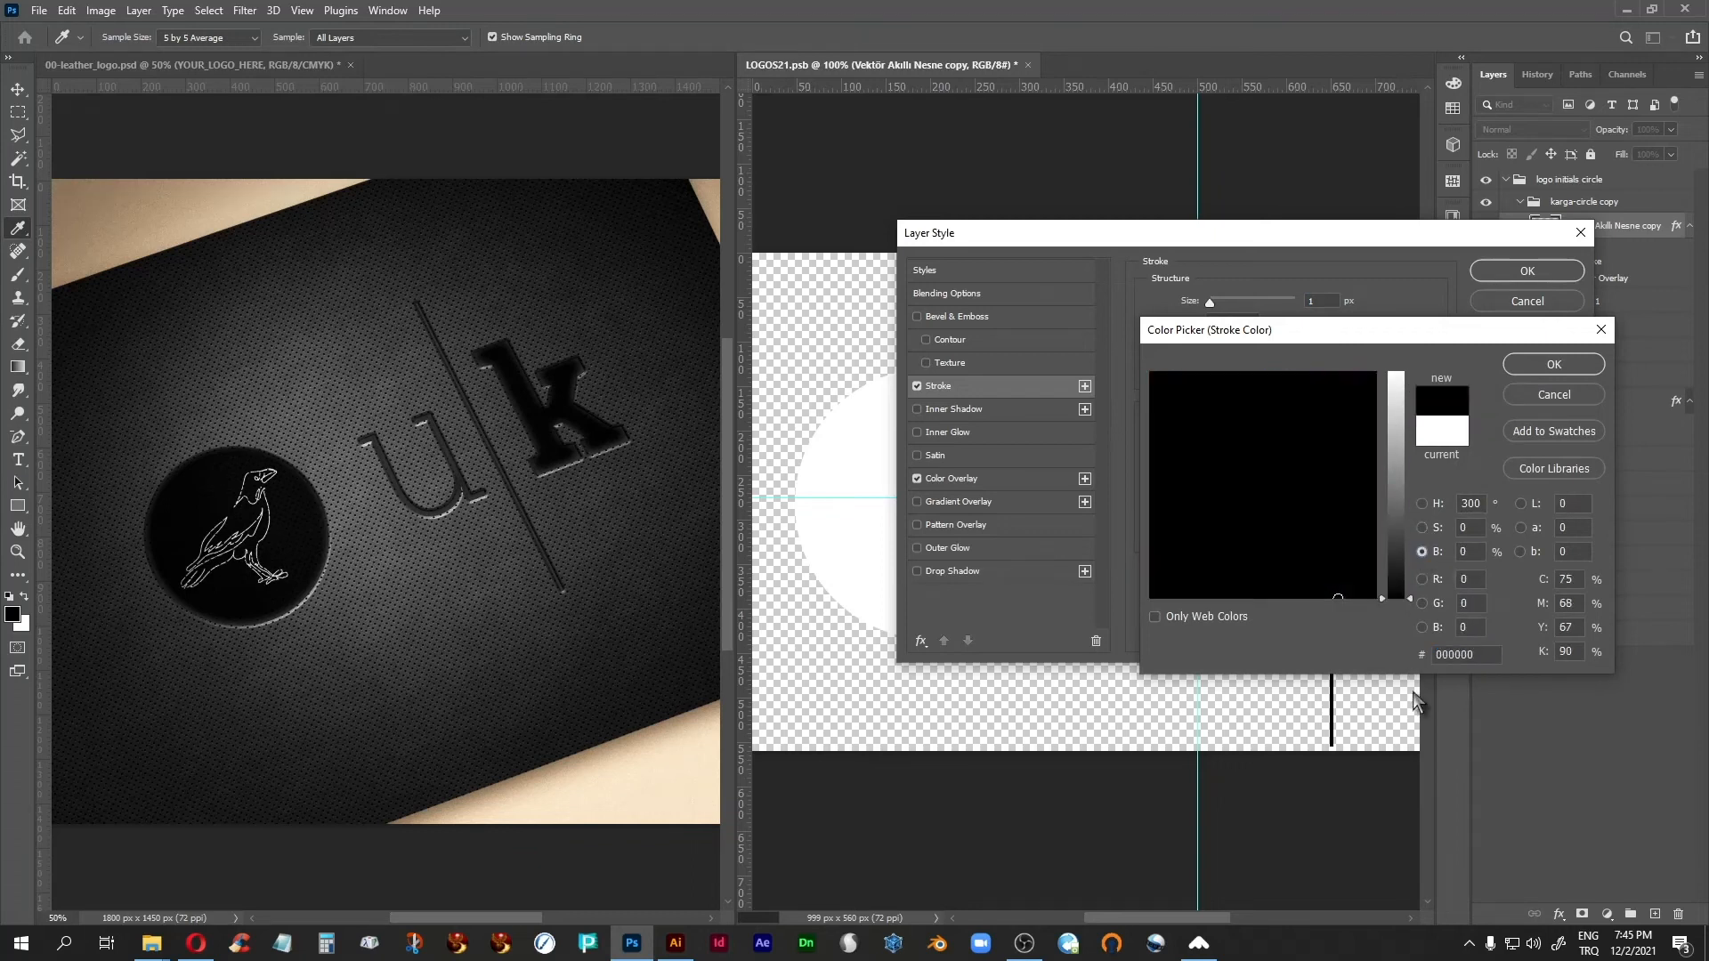
click(1554, 364)
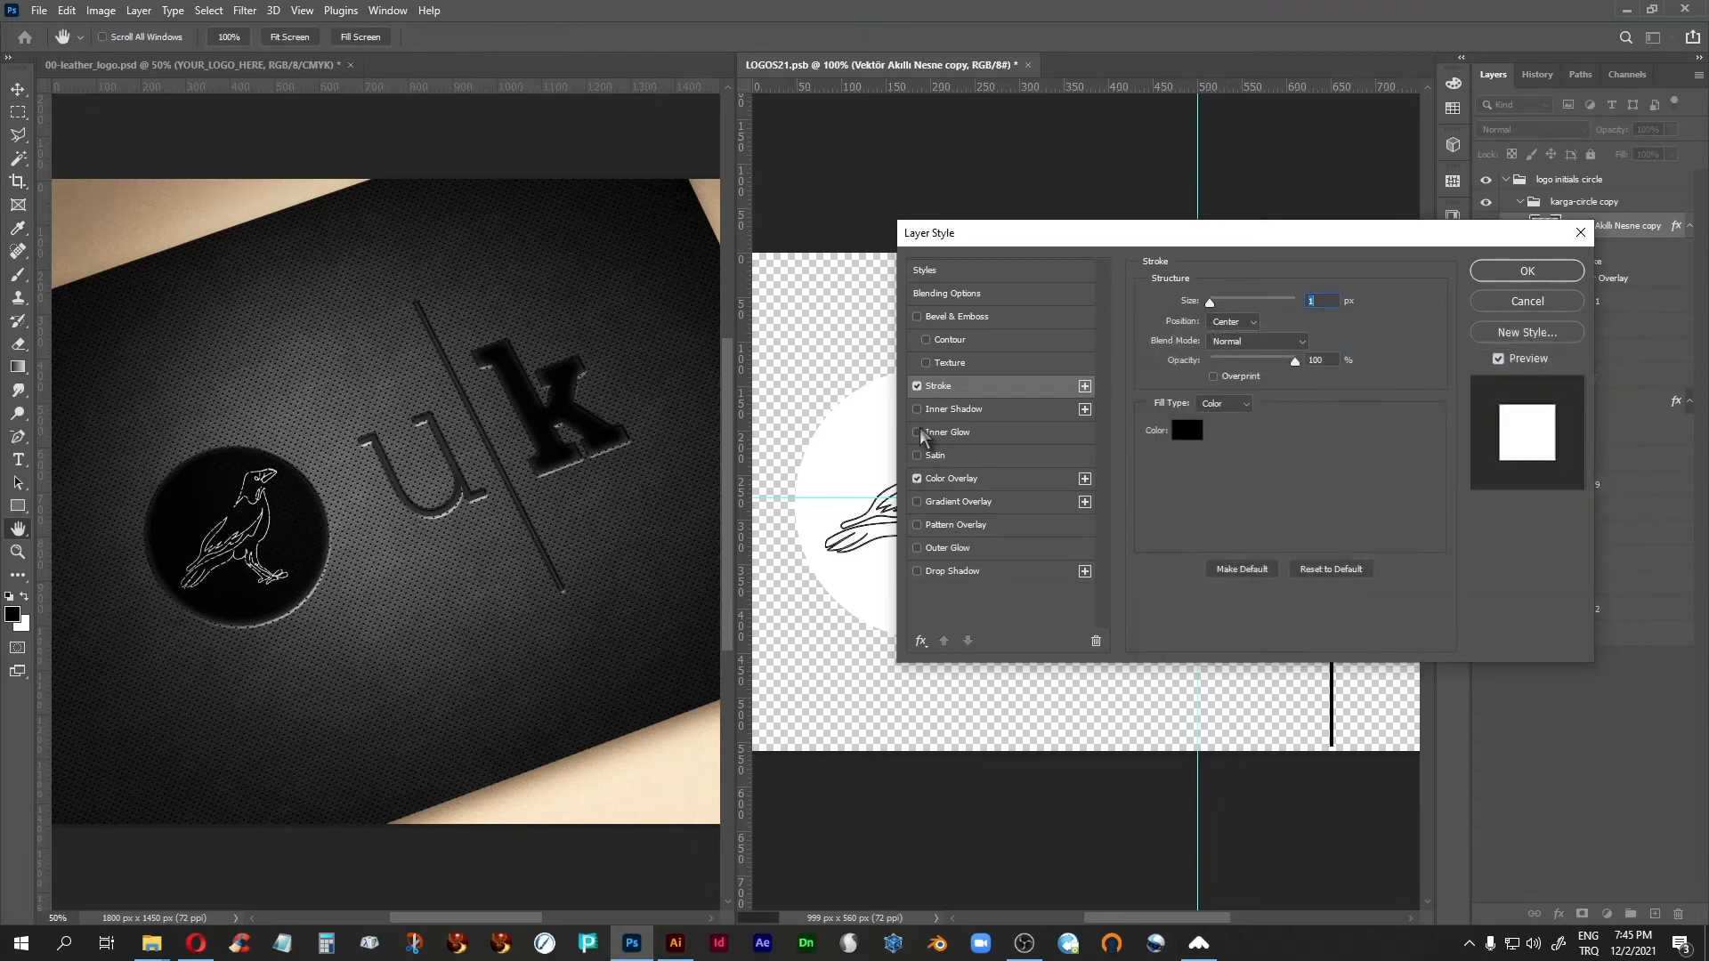
Step: Set the crow layer's Color Overlay to black (000000), apply the layer style and save the smart object
click(947, 479)
click(1328, 304)
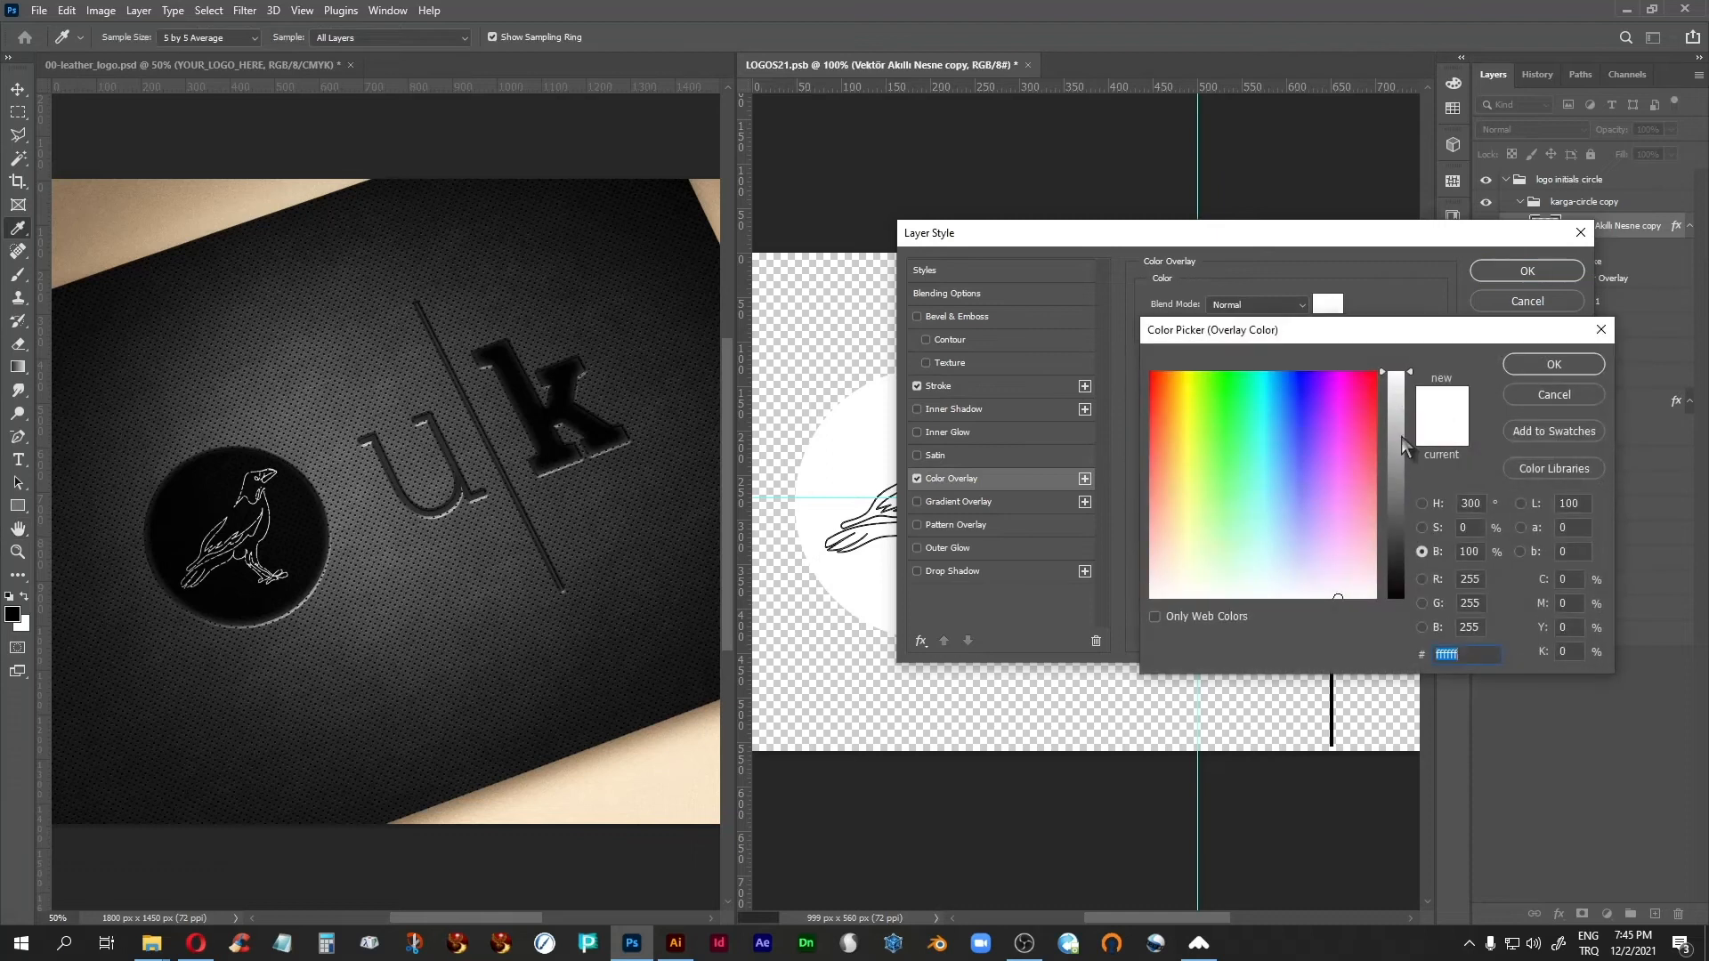
drag(1408, 374, 1408, 694)
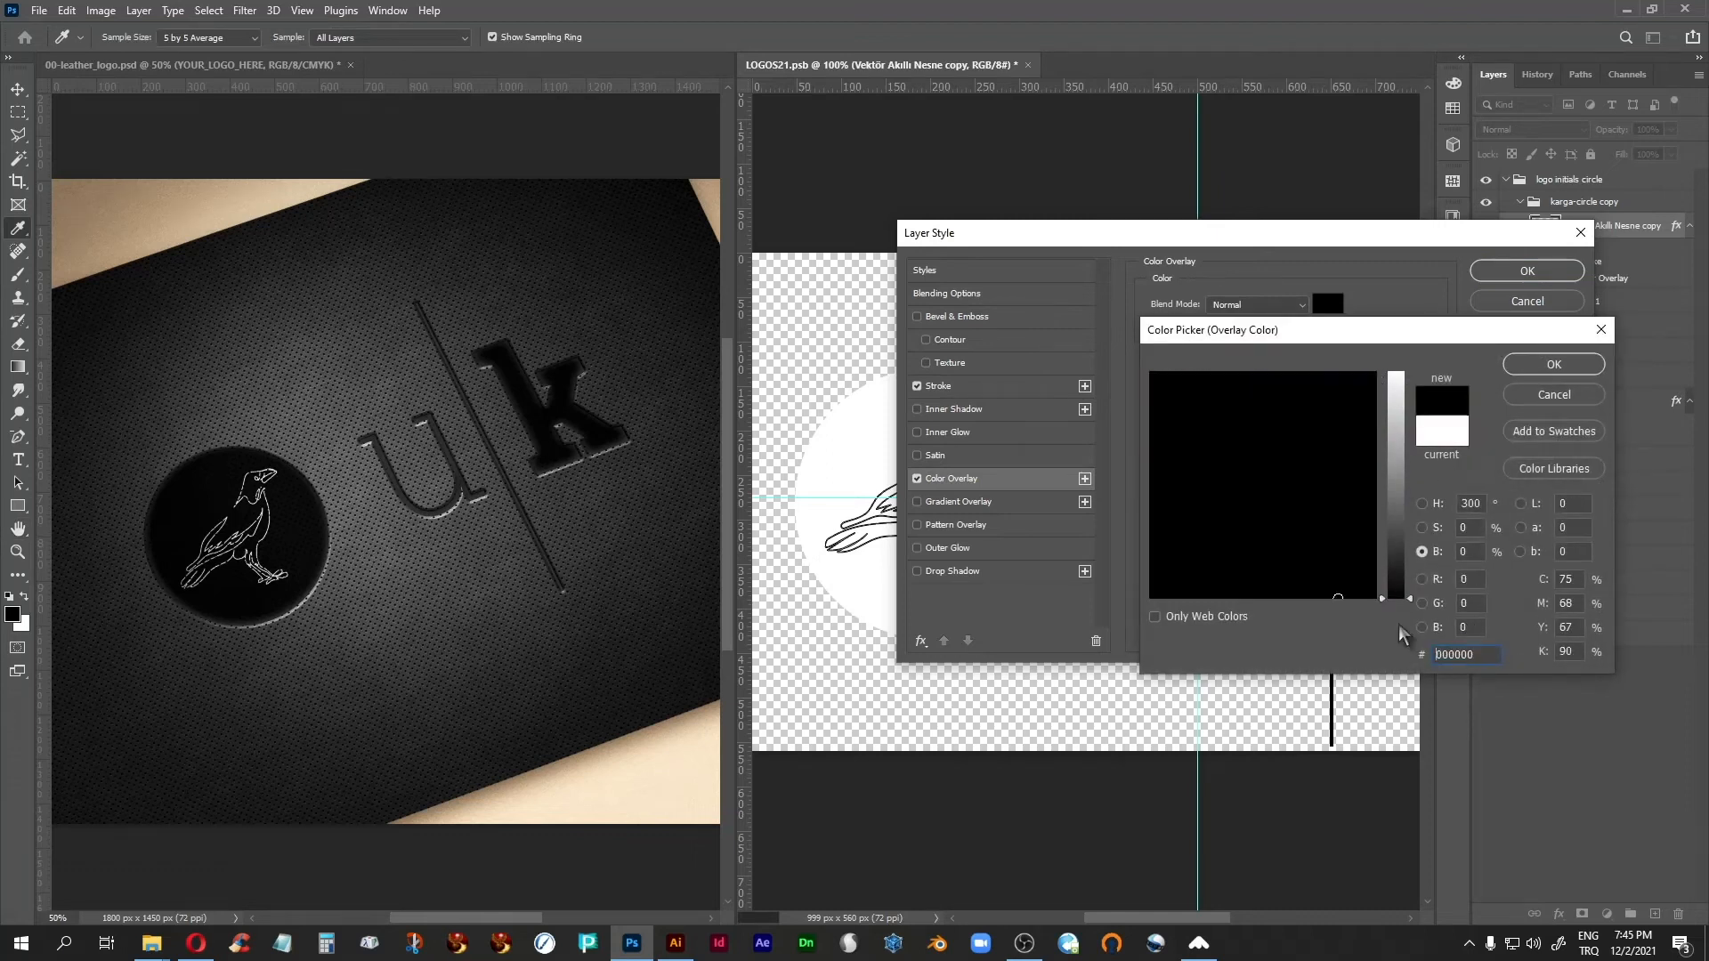
click(1524, 365)
click(1524, 272)
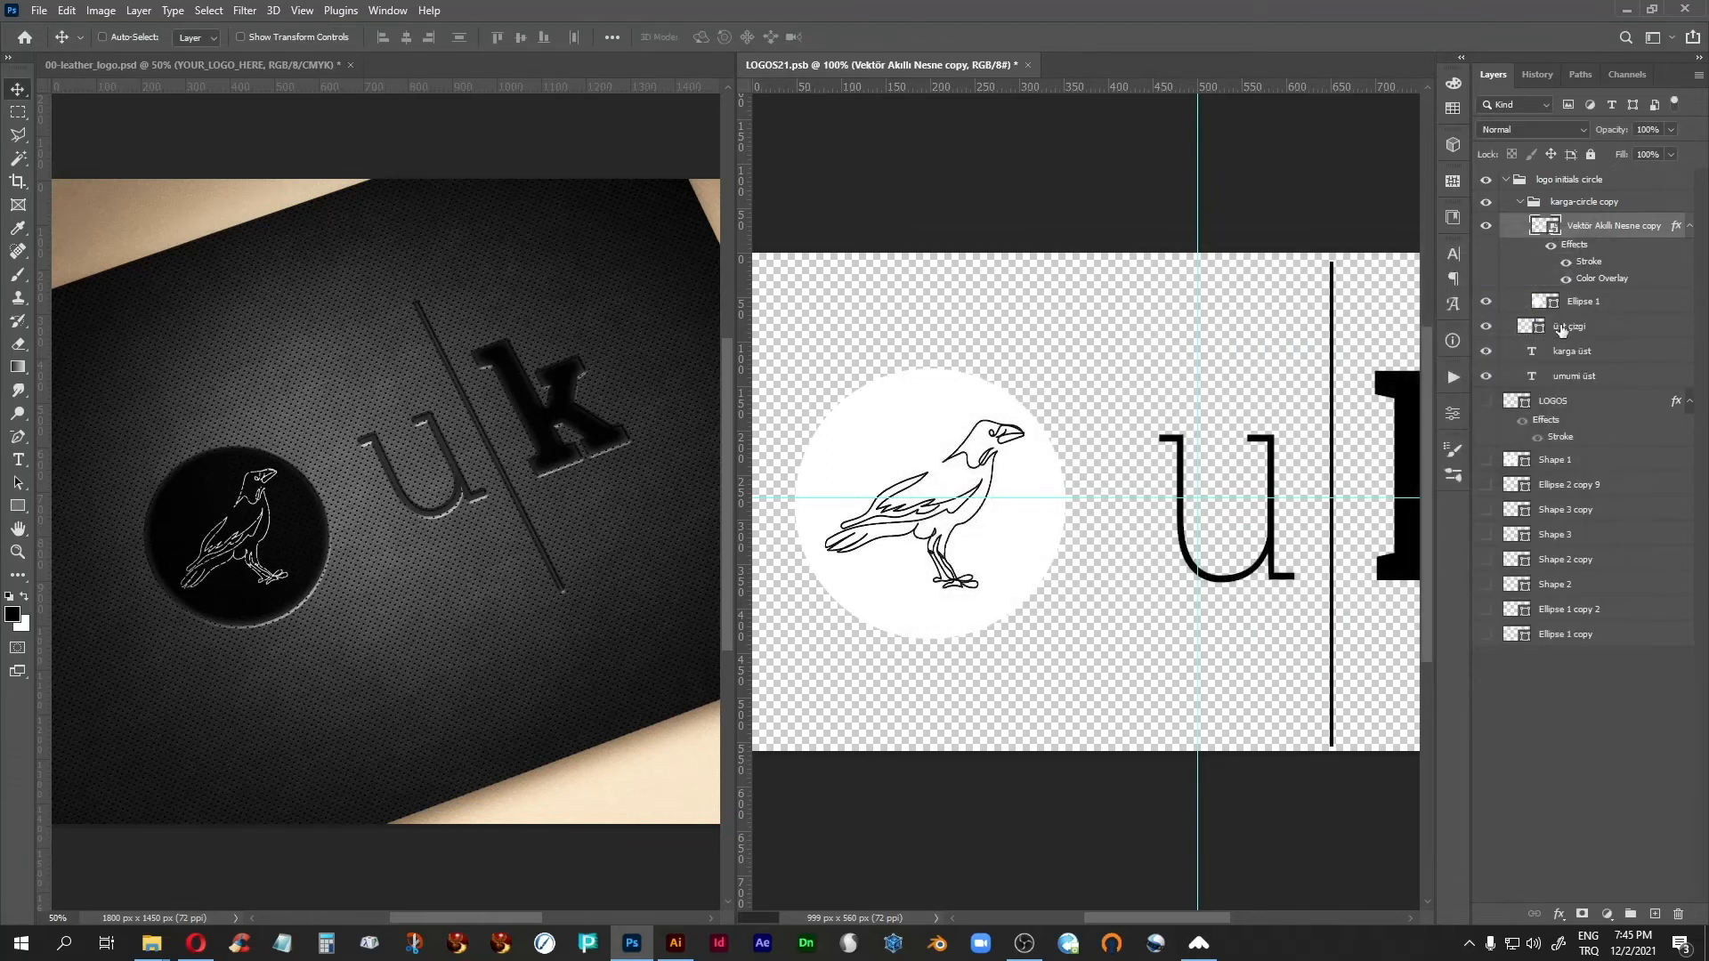
key(ctrl+s)
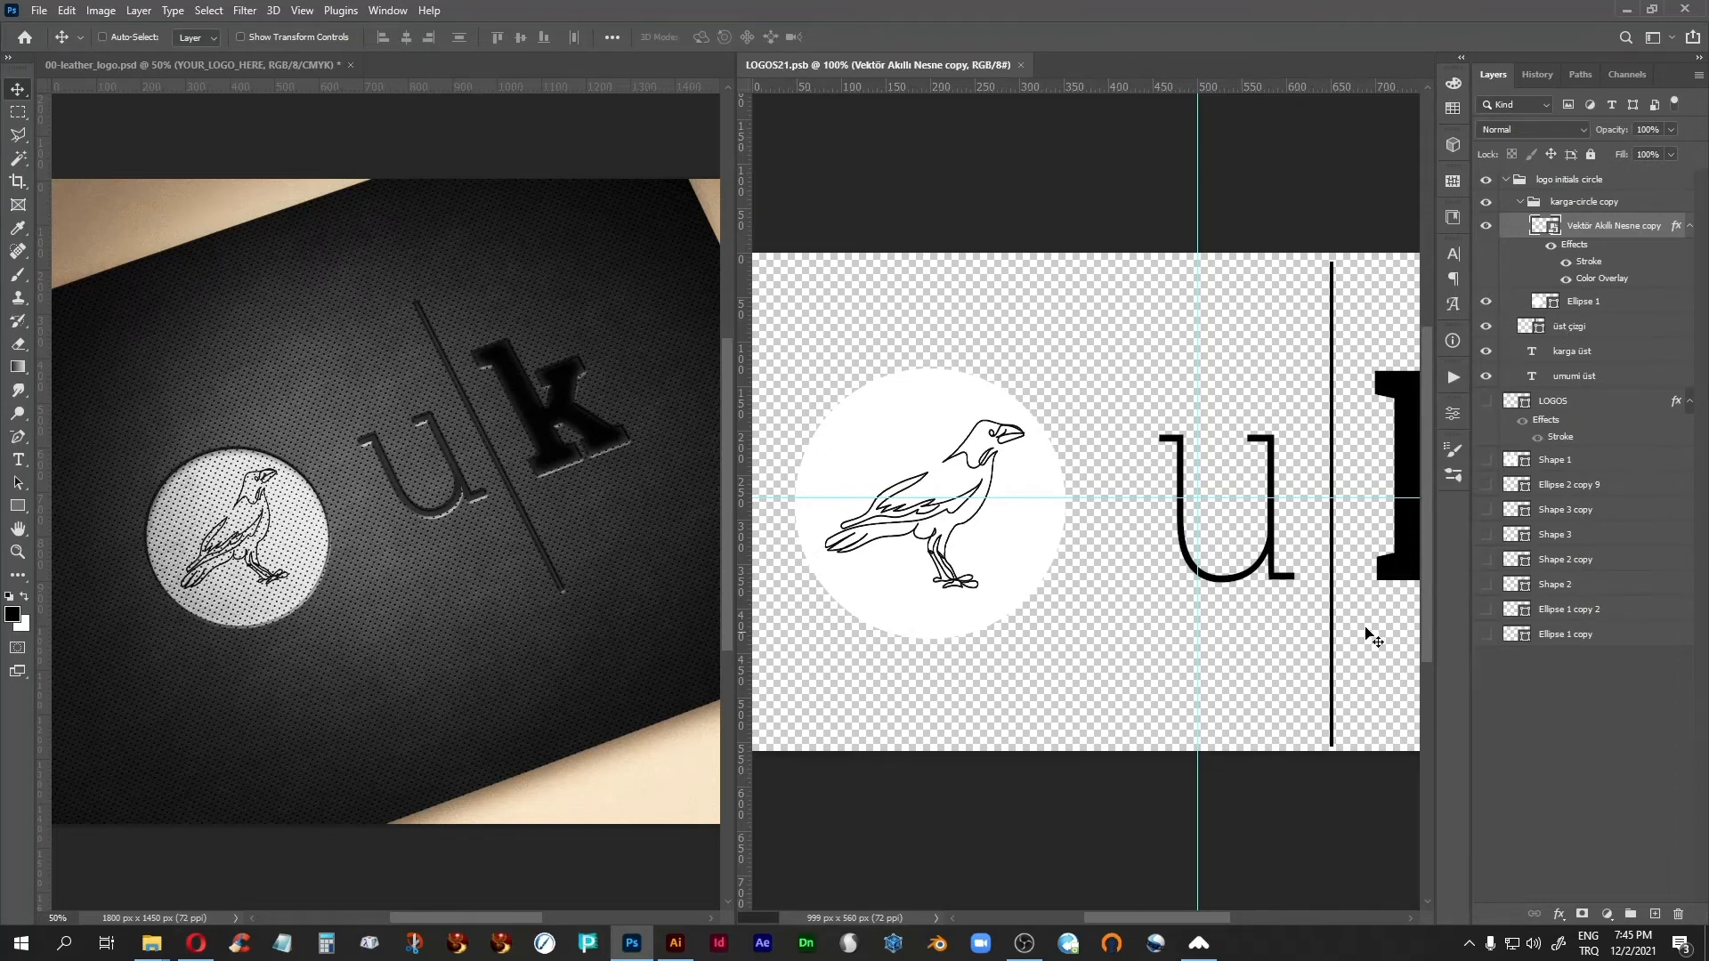
Step: Change the text colour of the karga üst layer to white
double_click(1532, 354)
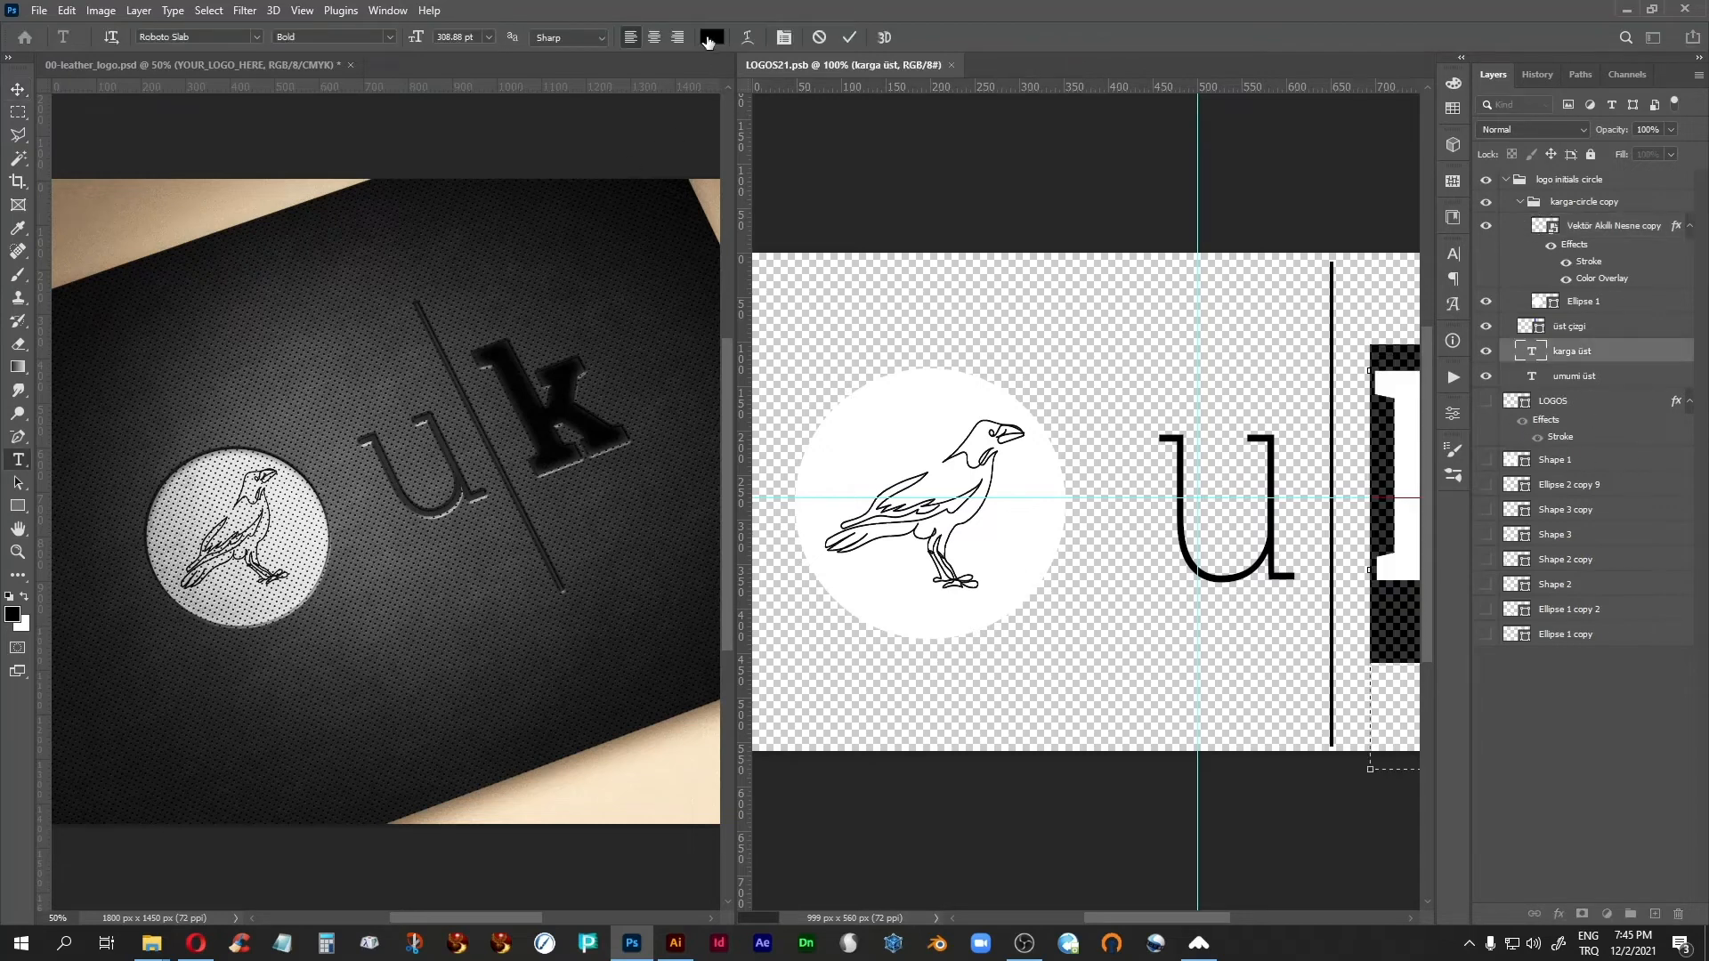
click(712, 36)
click(905, 465)
click(1553, 364)
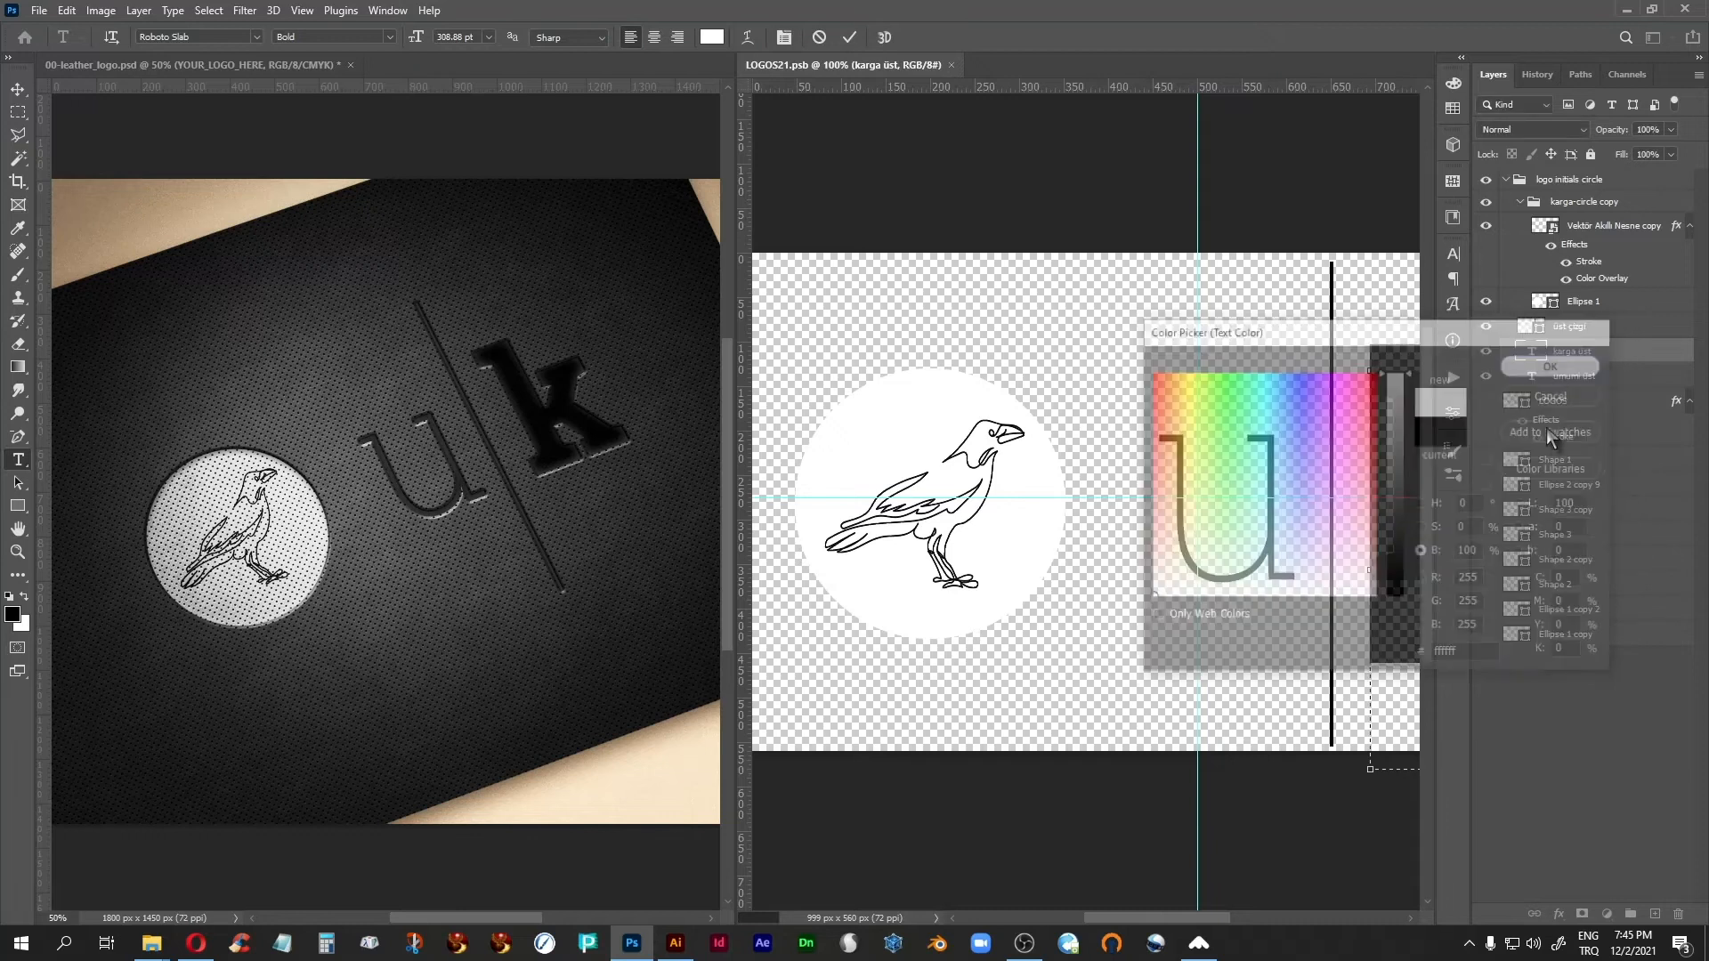
Step: Change the text colour of the umumi üst layer to white and save the smart object
double_click(1533, 380)
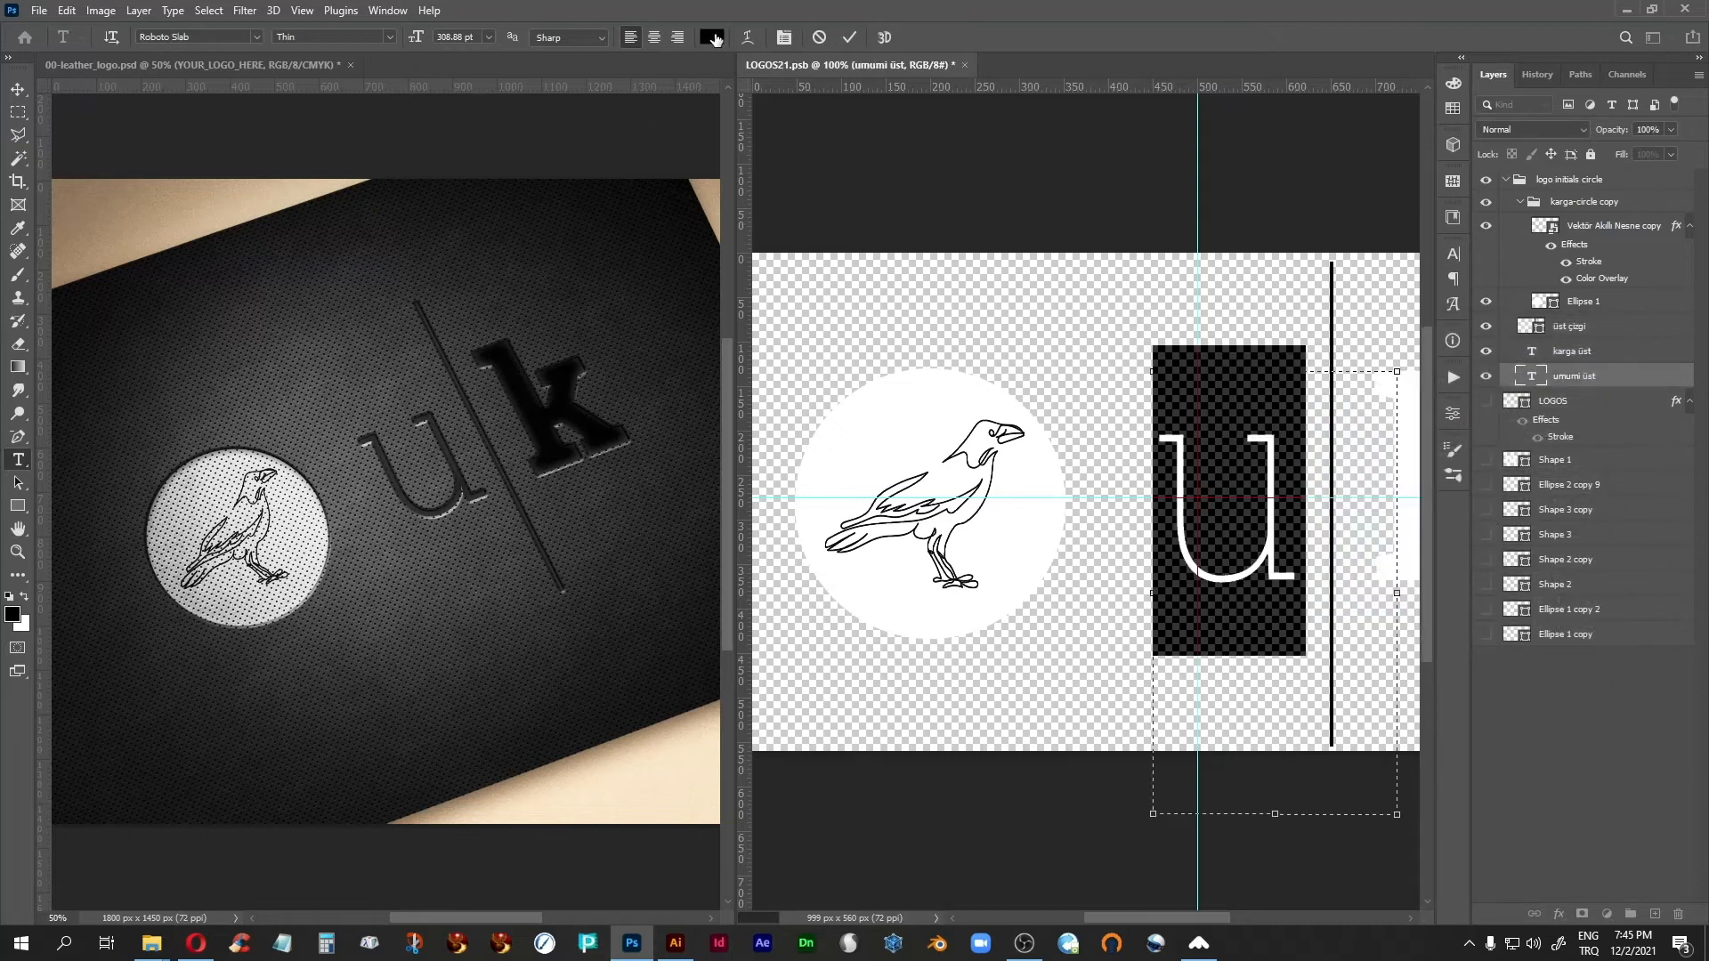
click(712, 36)
click(1553, 364)
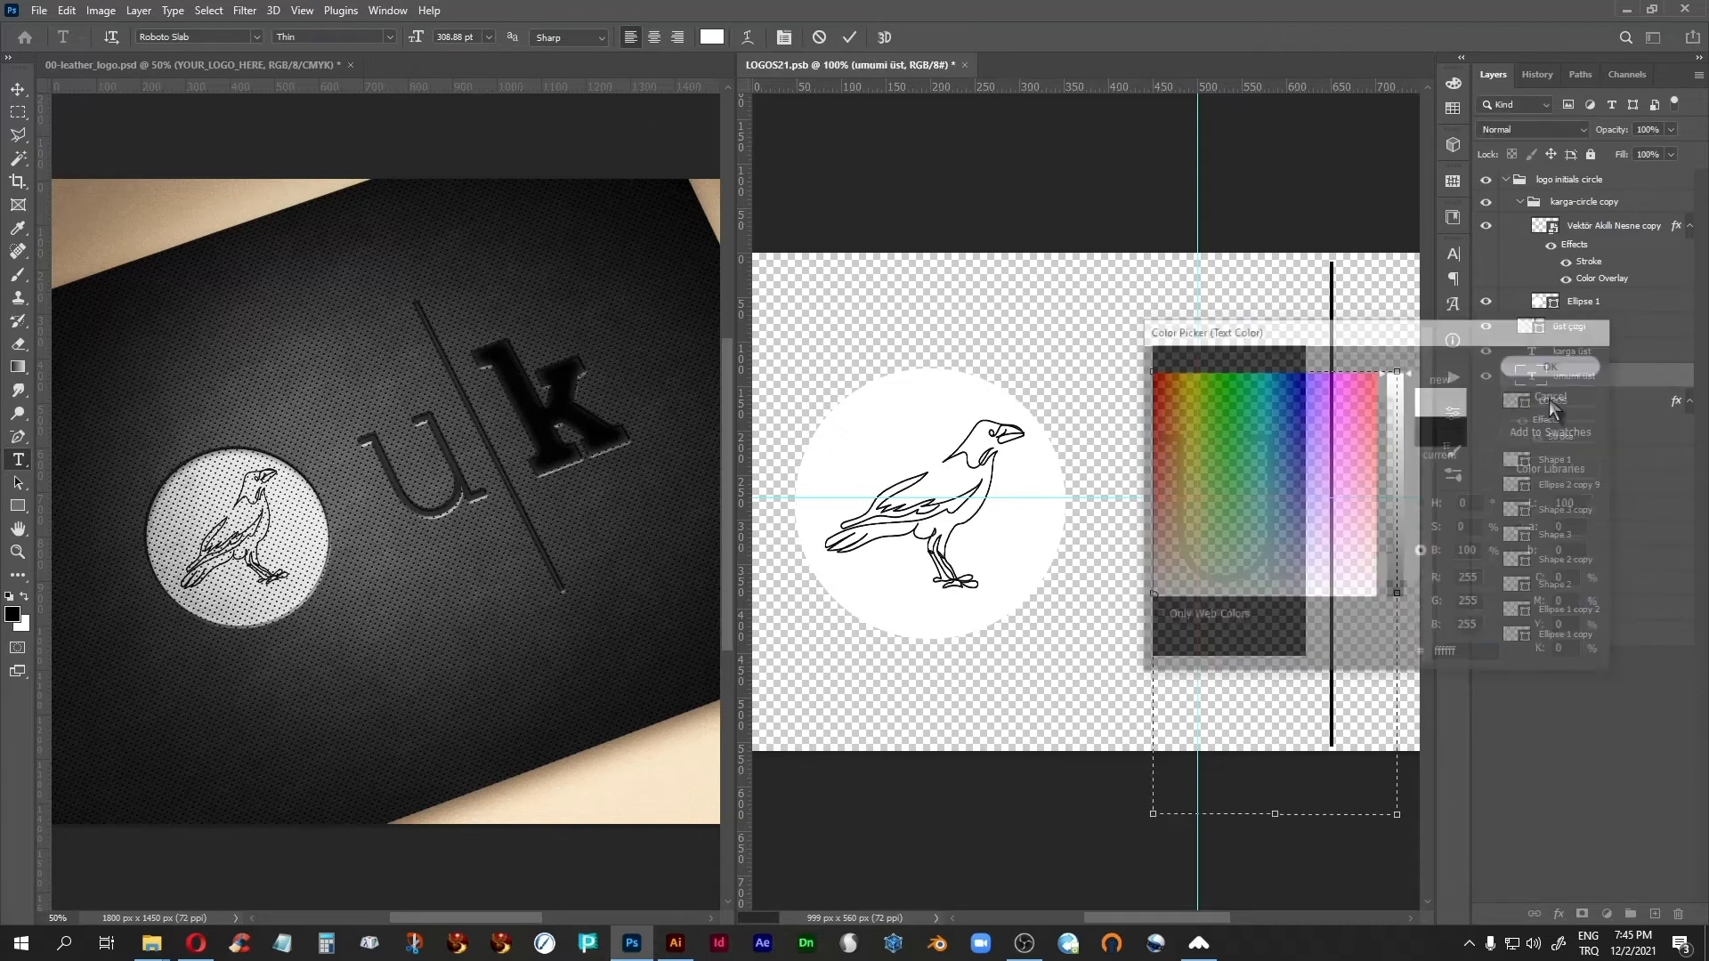
click(1532, 383)
key(v)
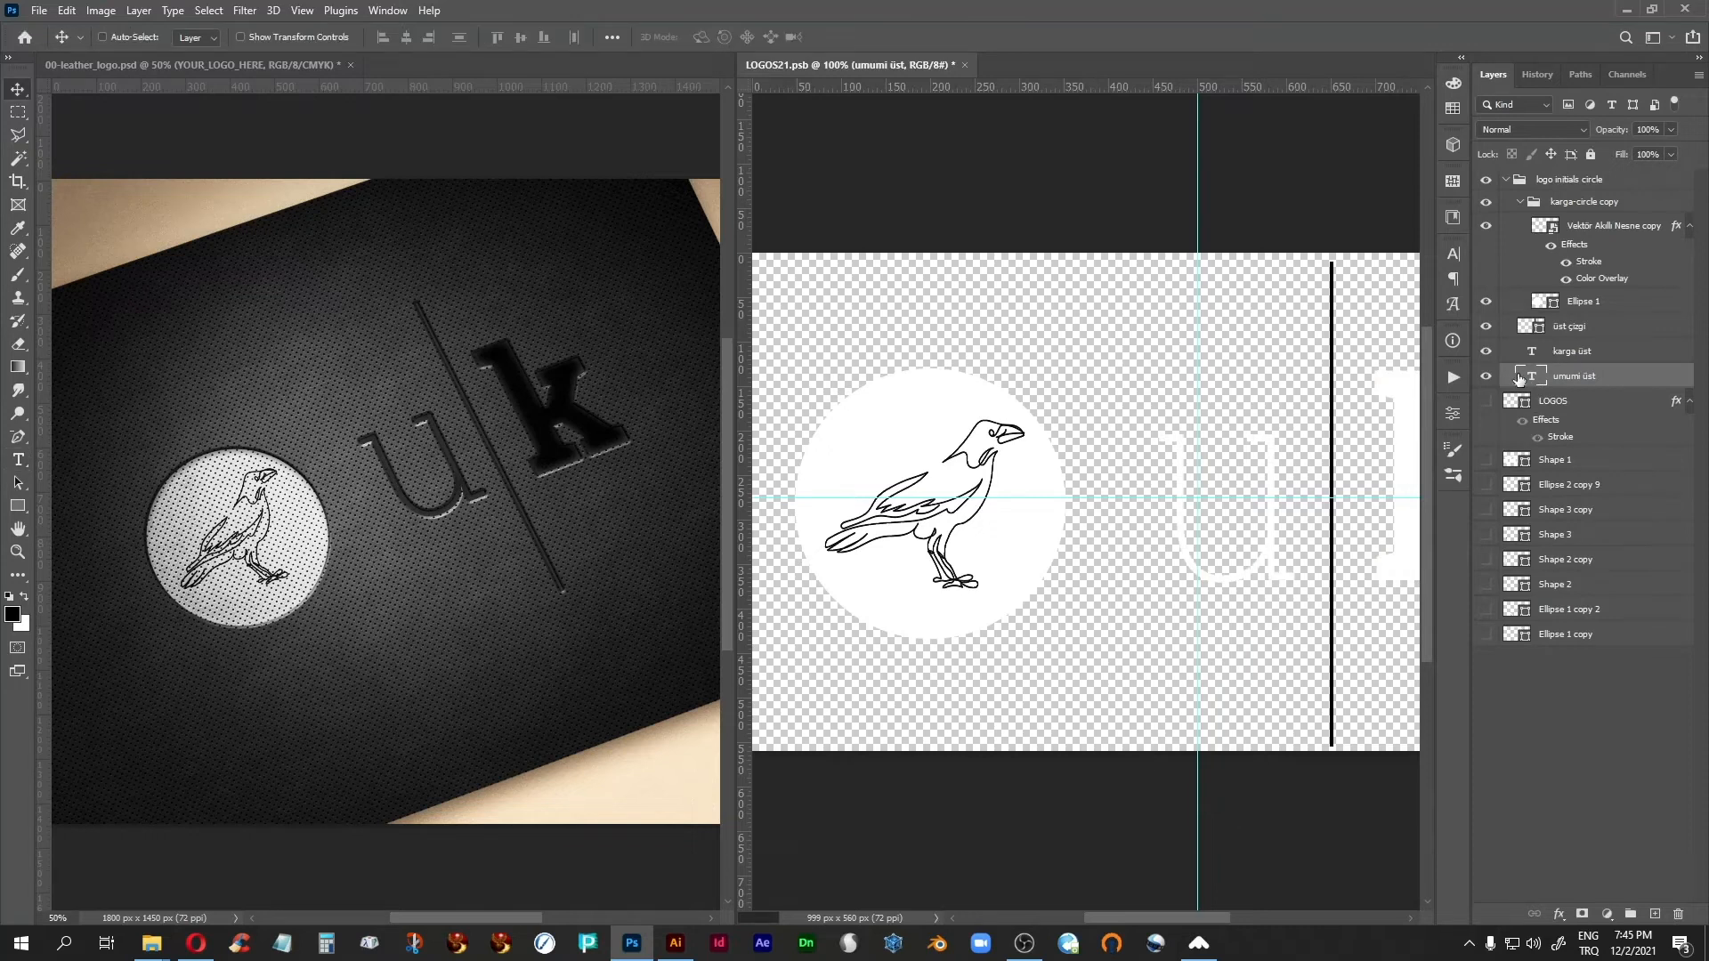
key(ctrl+s)
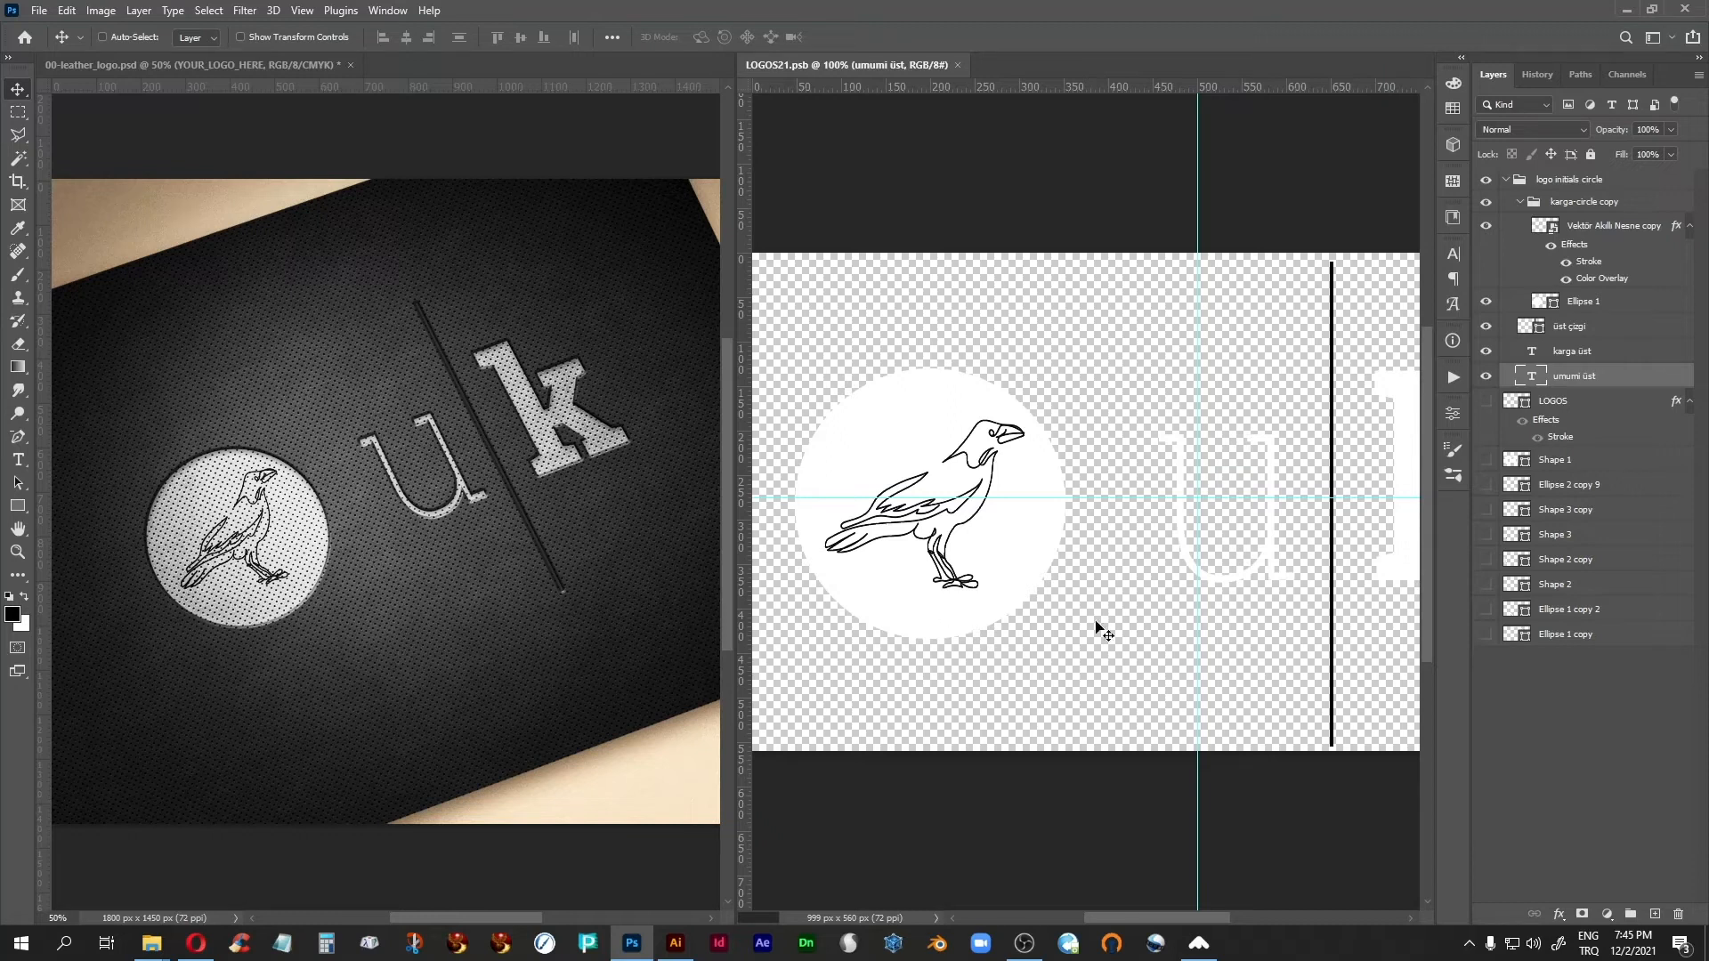
Step: Set the stroke and fill of the üst çizgi line to white and save the smart object
click(1530, 330)
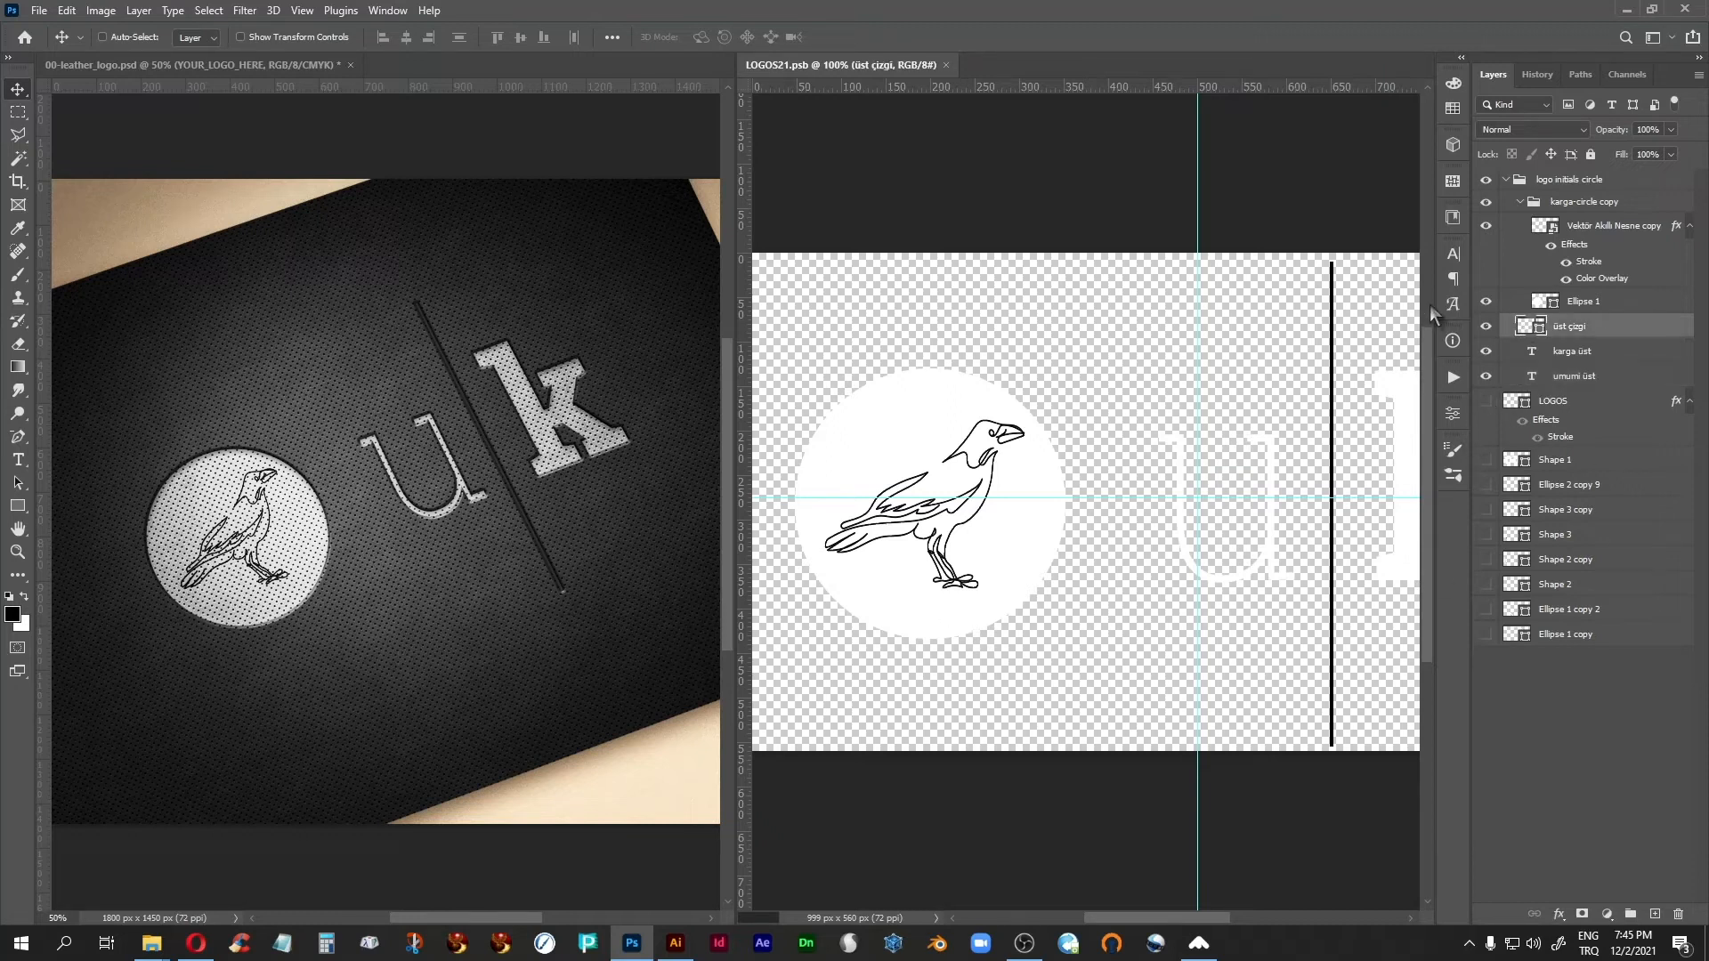
click(18, 482)
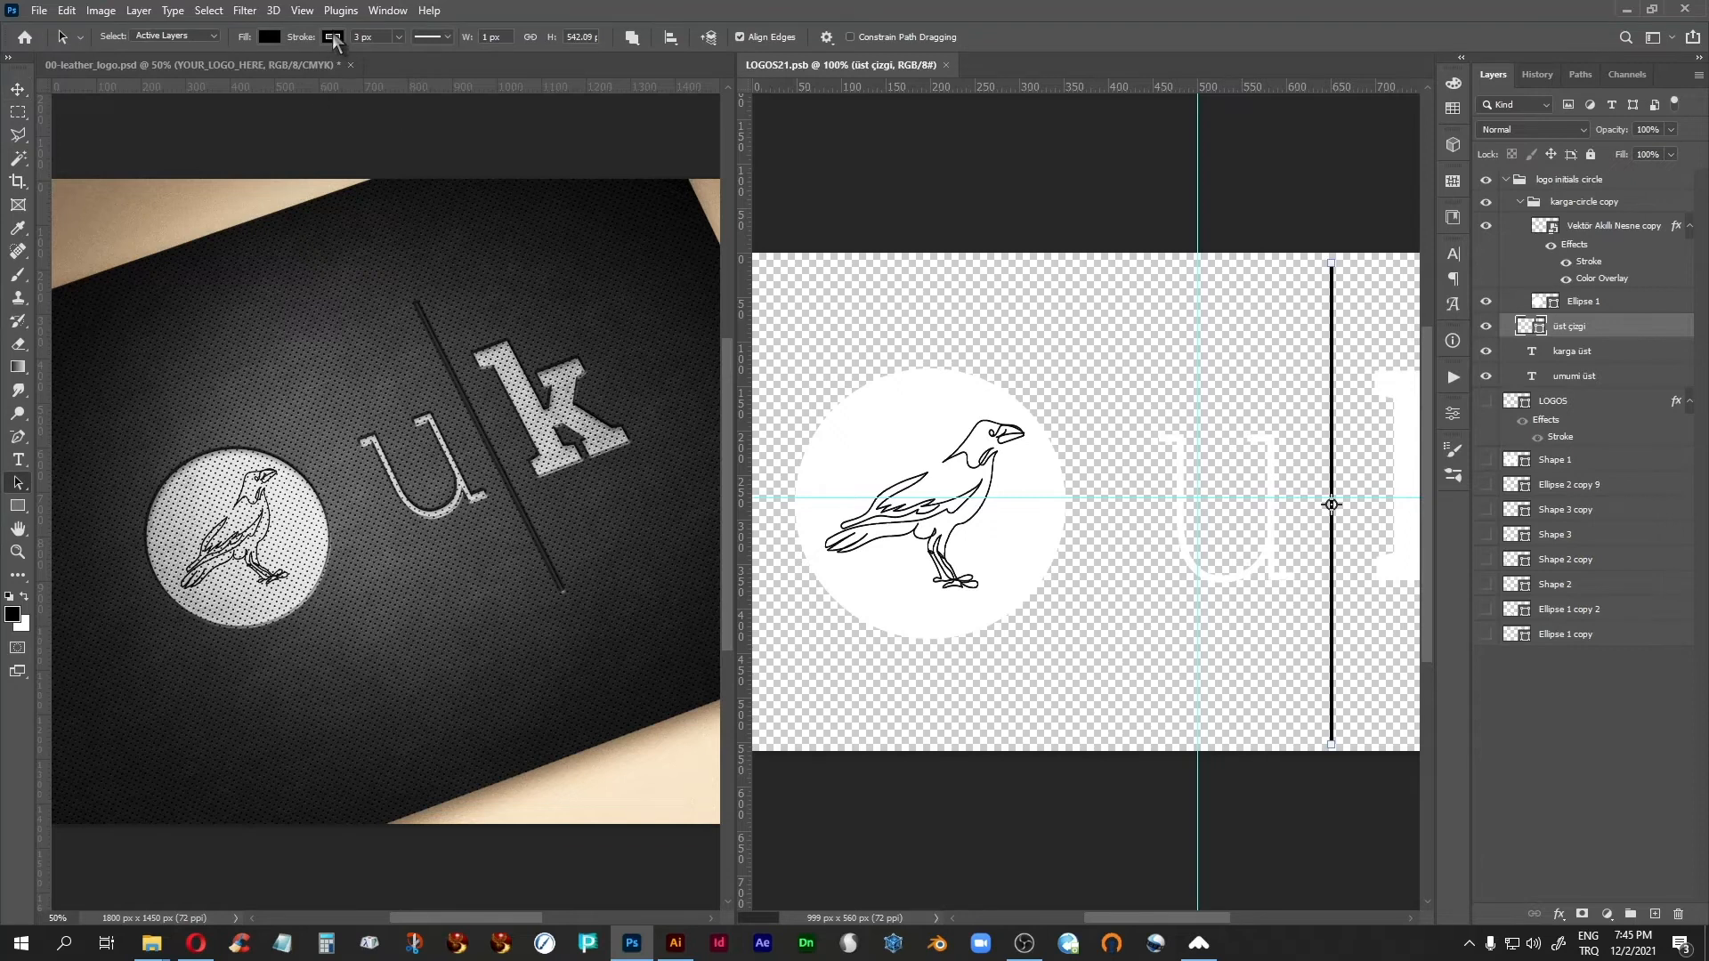
click(334, 36)
click(221, 131)
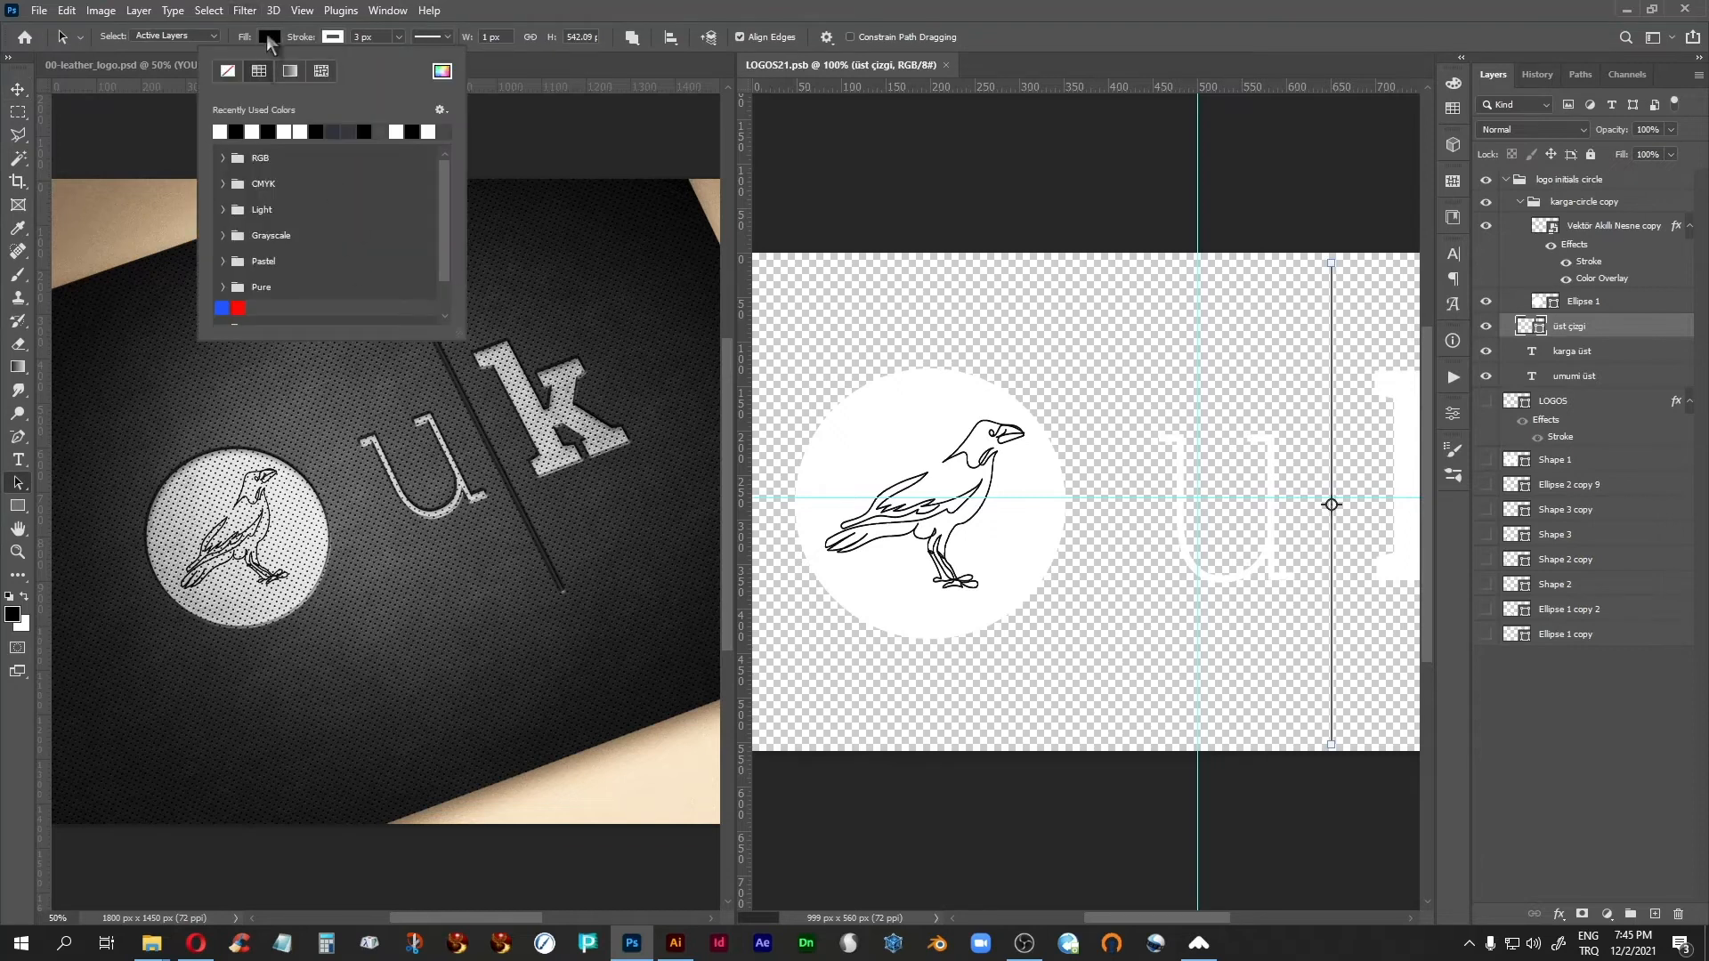
click(266, 38)
click(153, 131)
click(611, 7)
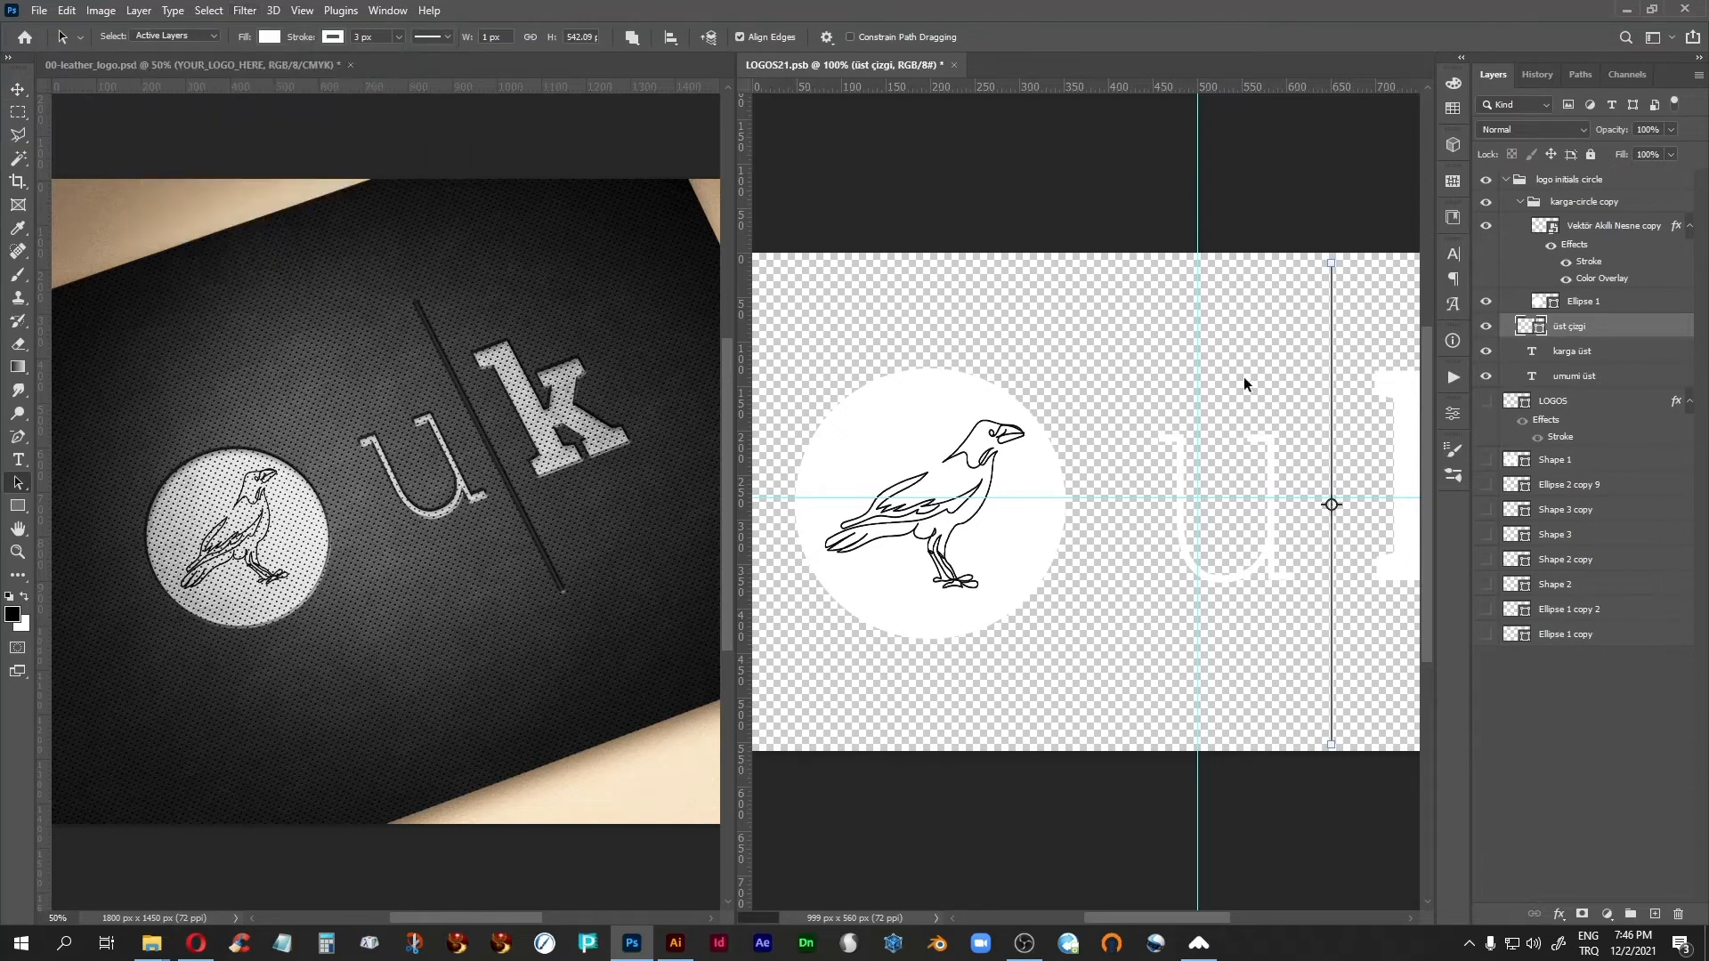
key(ctrl+s)
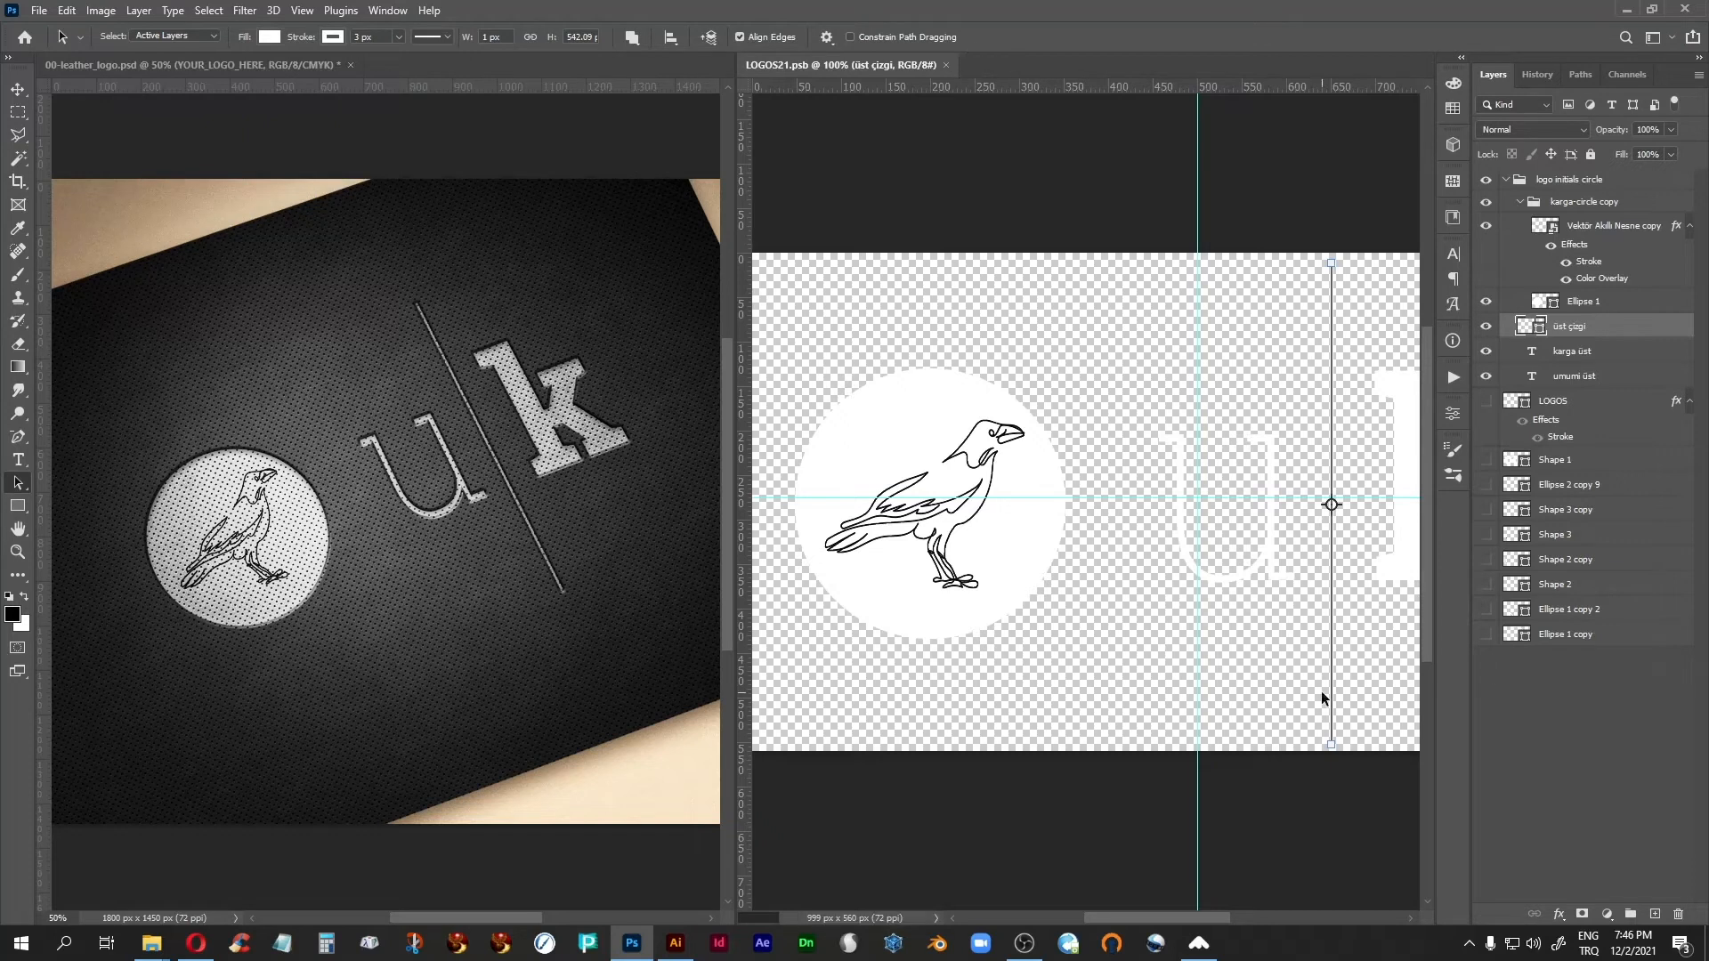
Step: Open the 00-Embroidered Logo MockUp file from the logo folder in Photoshop
click(457, 572)
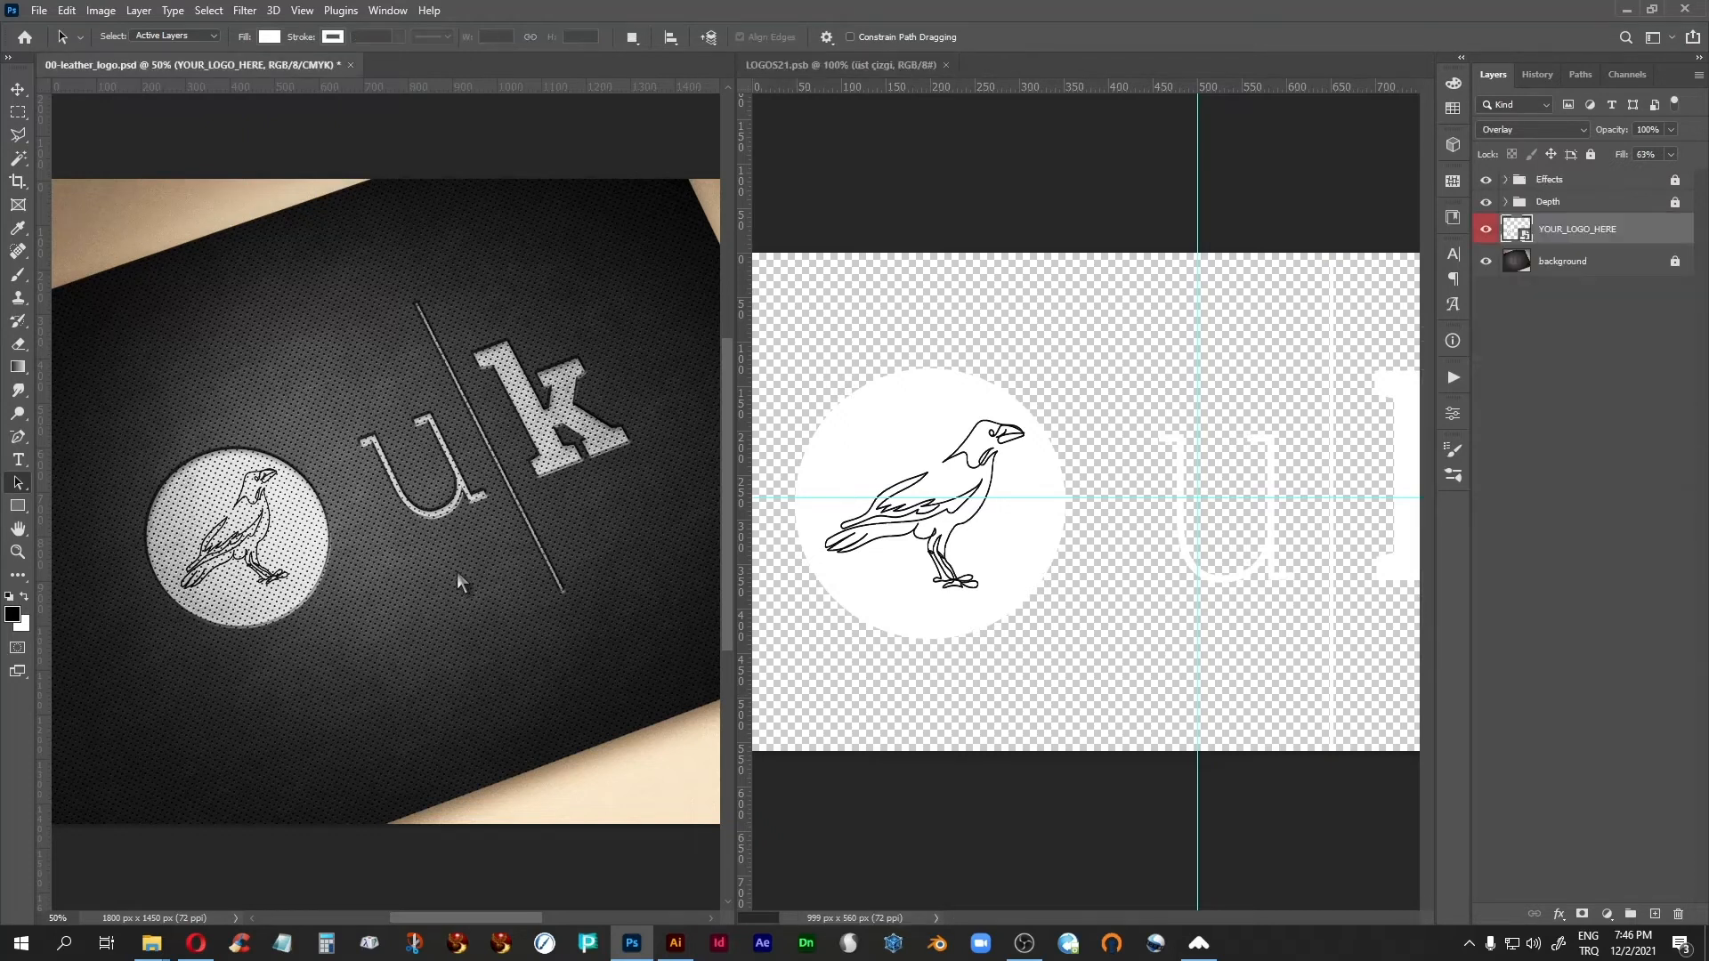
drag(402, 576, 416, 623)
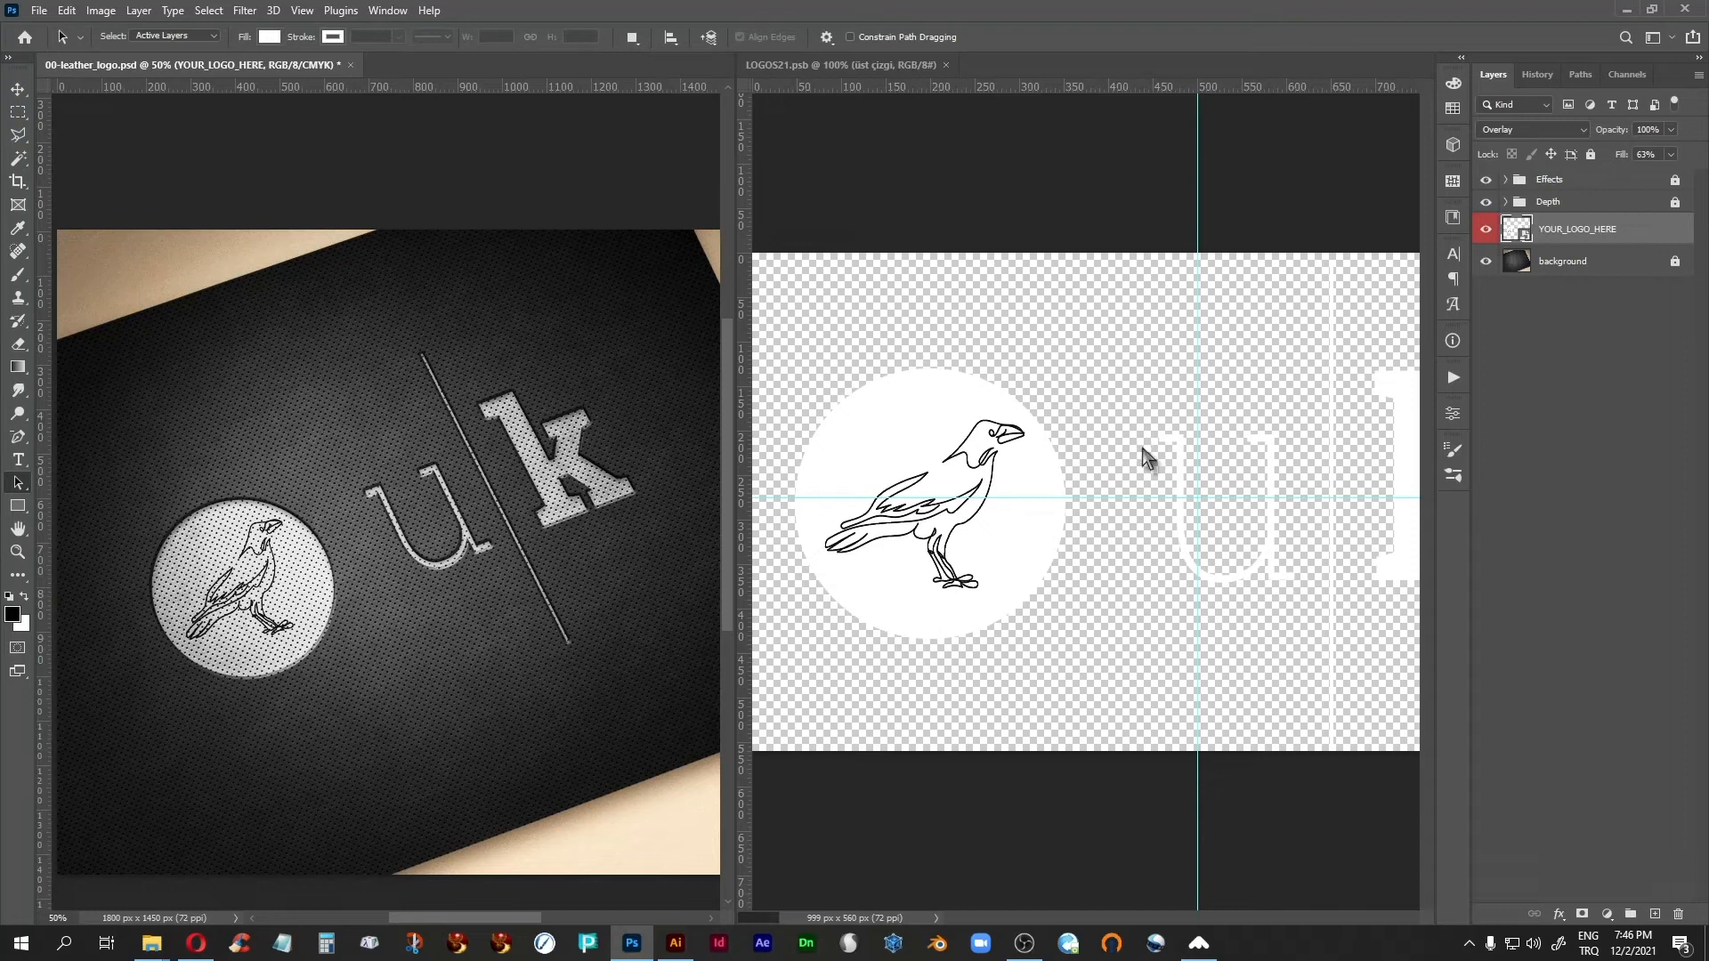
click(910, 66)
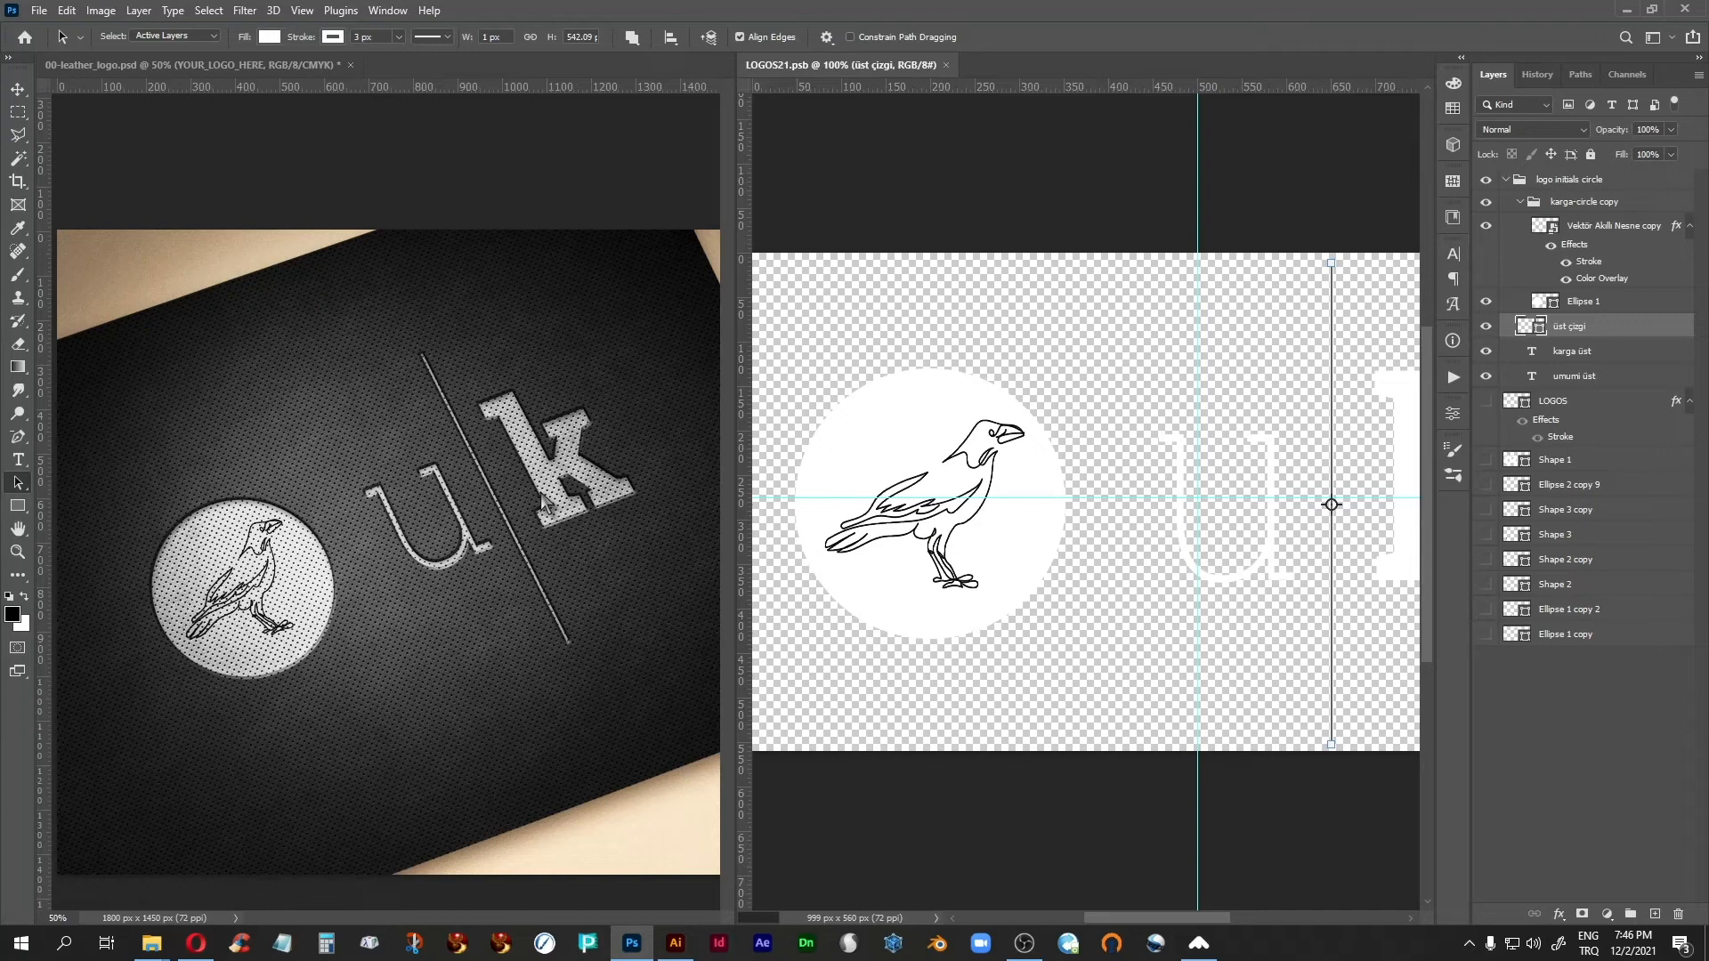
mouse_move(149, 944)
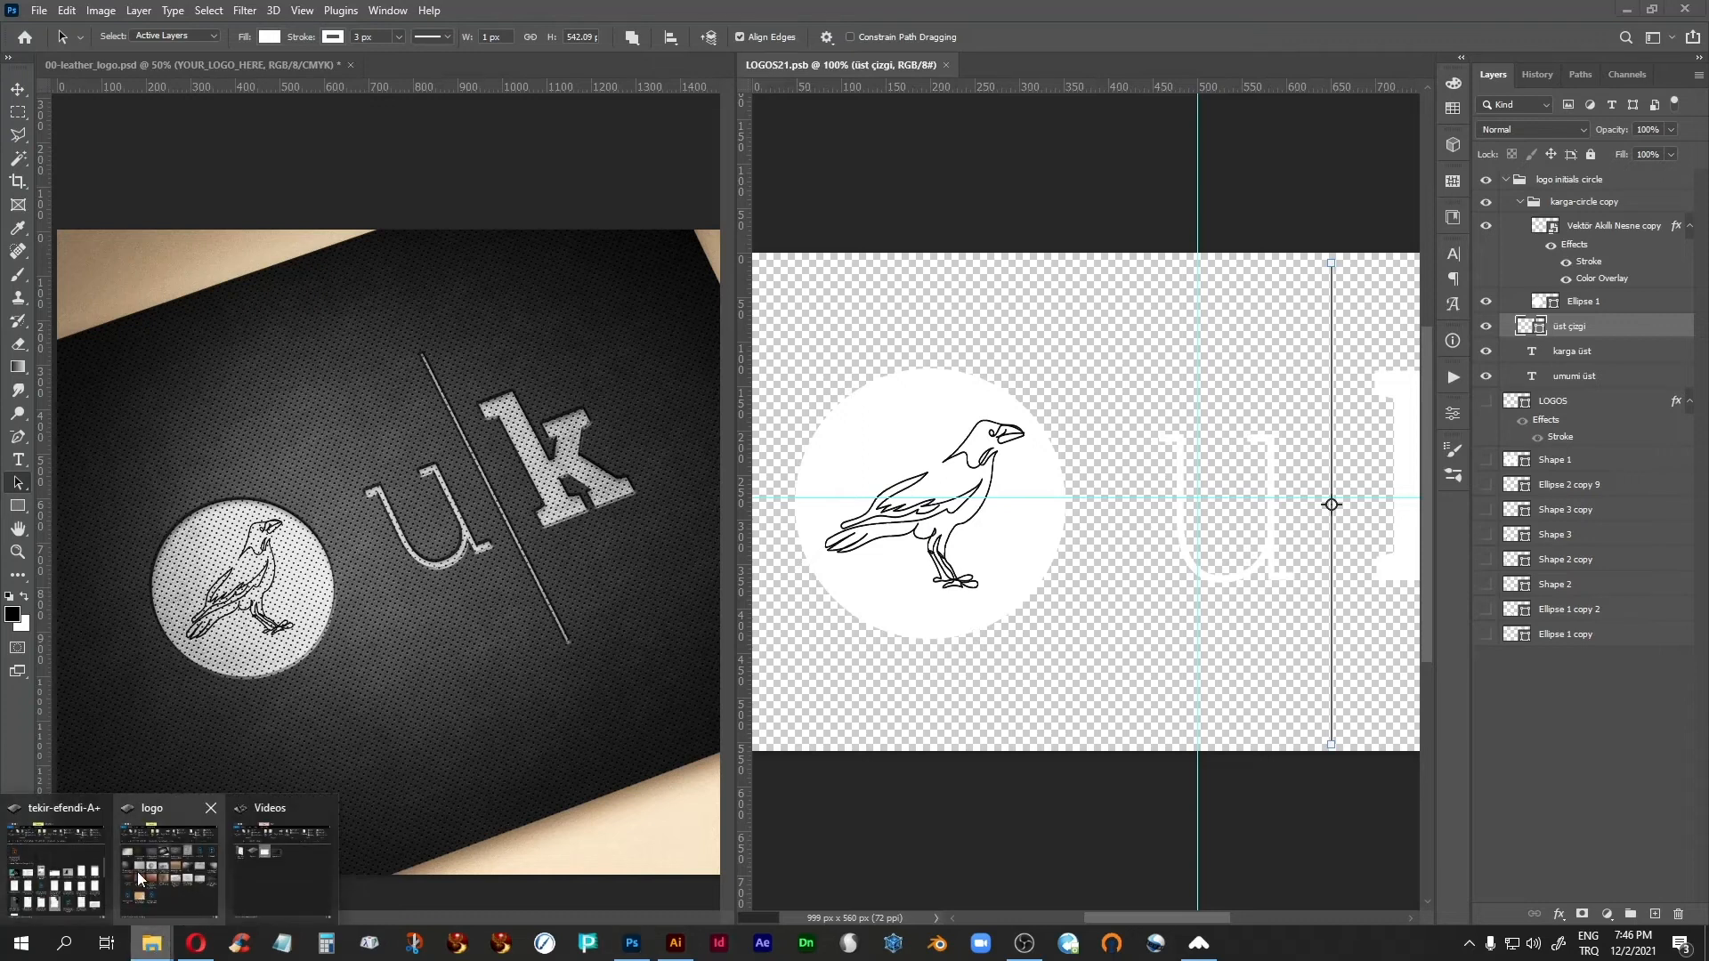
click(176, 864)
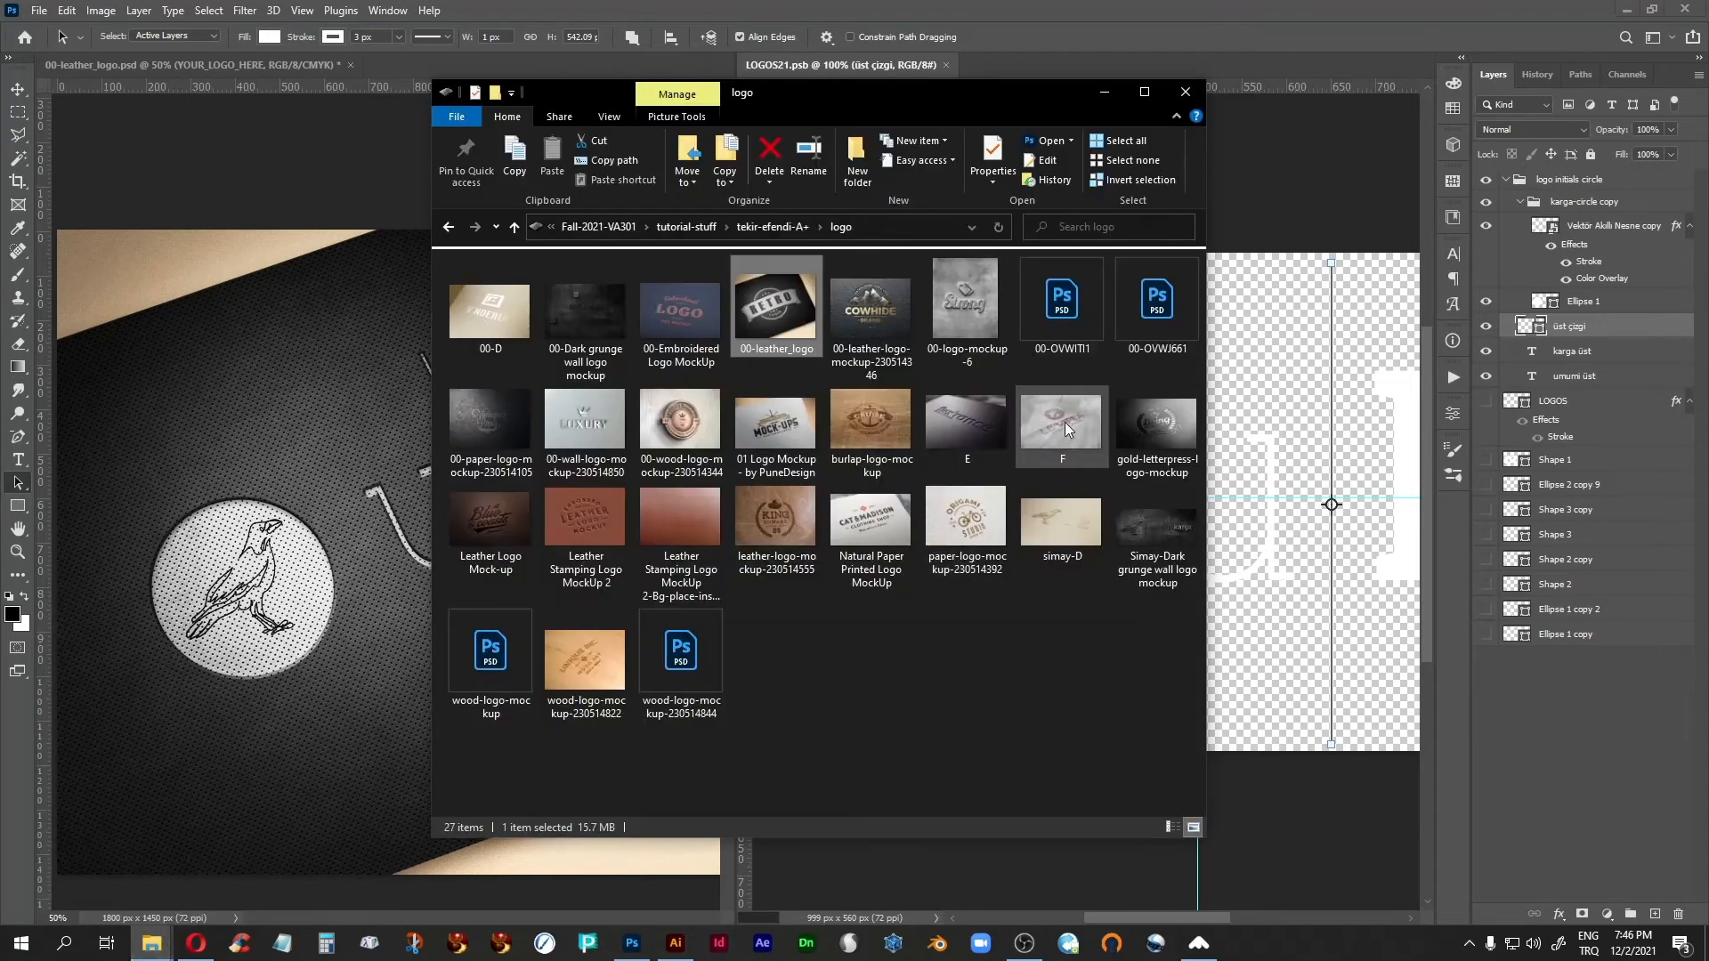
double_click(692, 310)
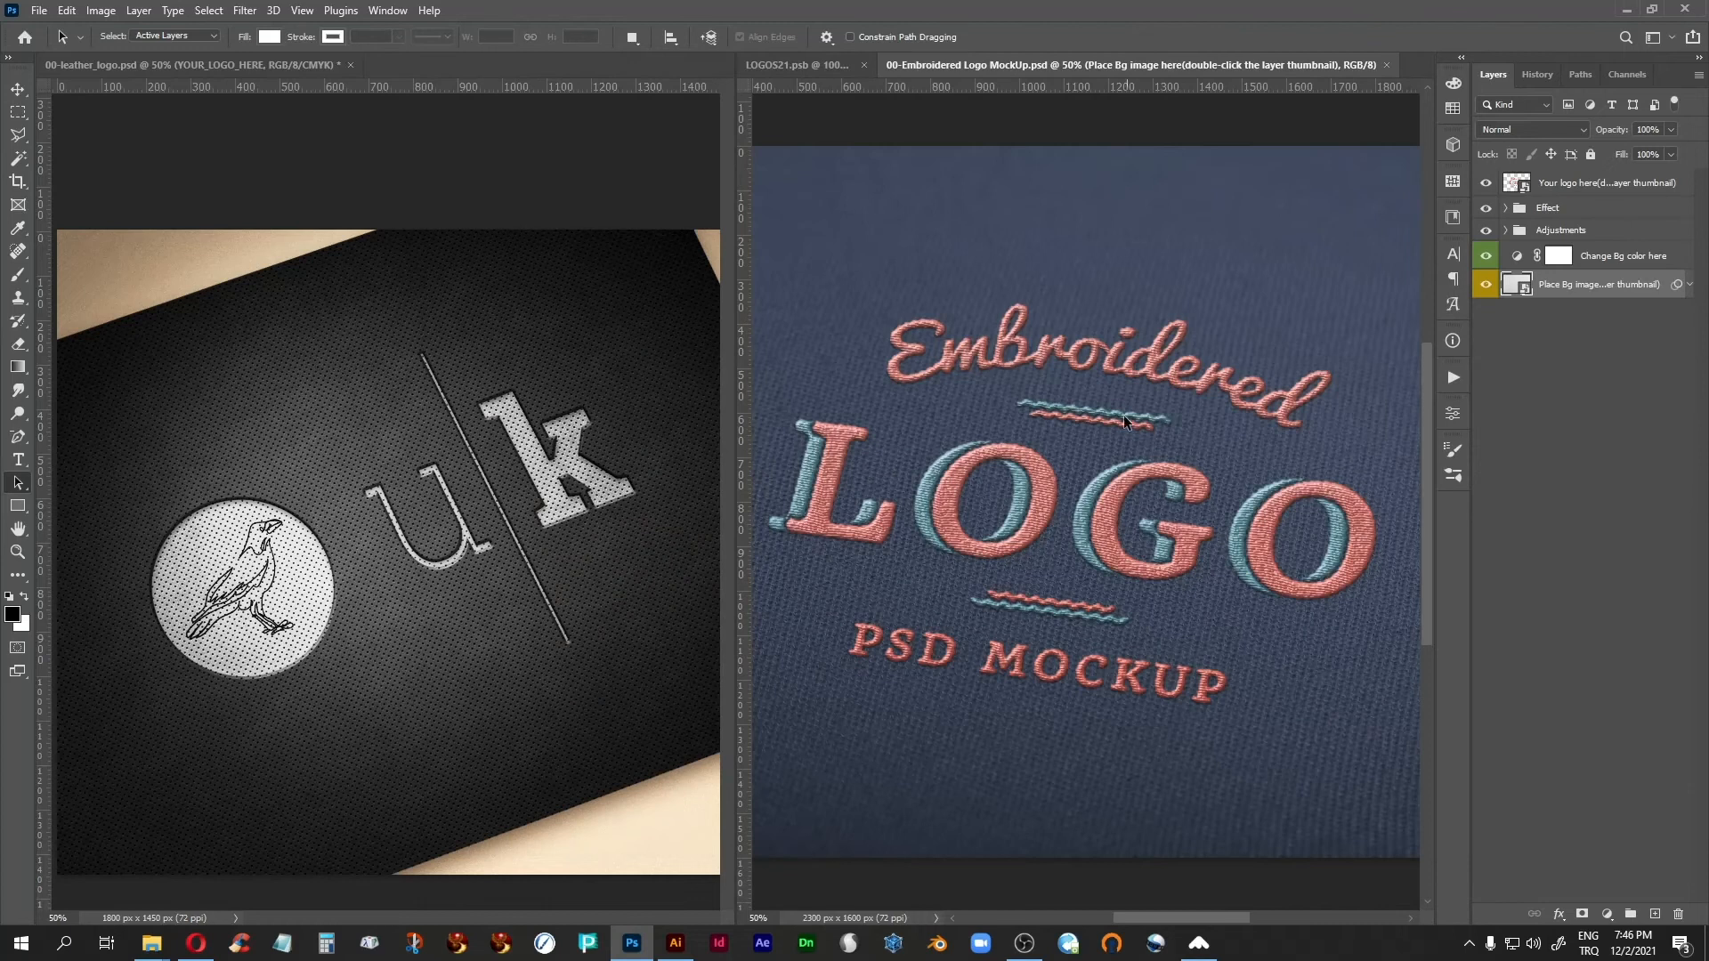
Step: Open the mockup's "Your logo here" smart object and hide its Logo group
double_click(1516, 183)
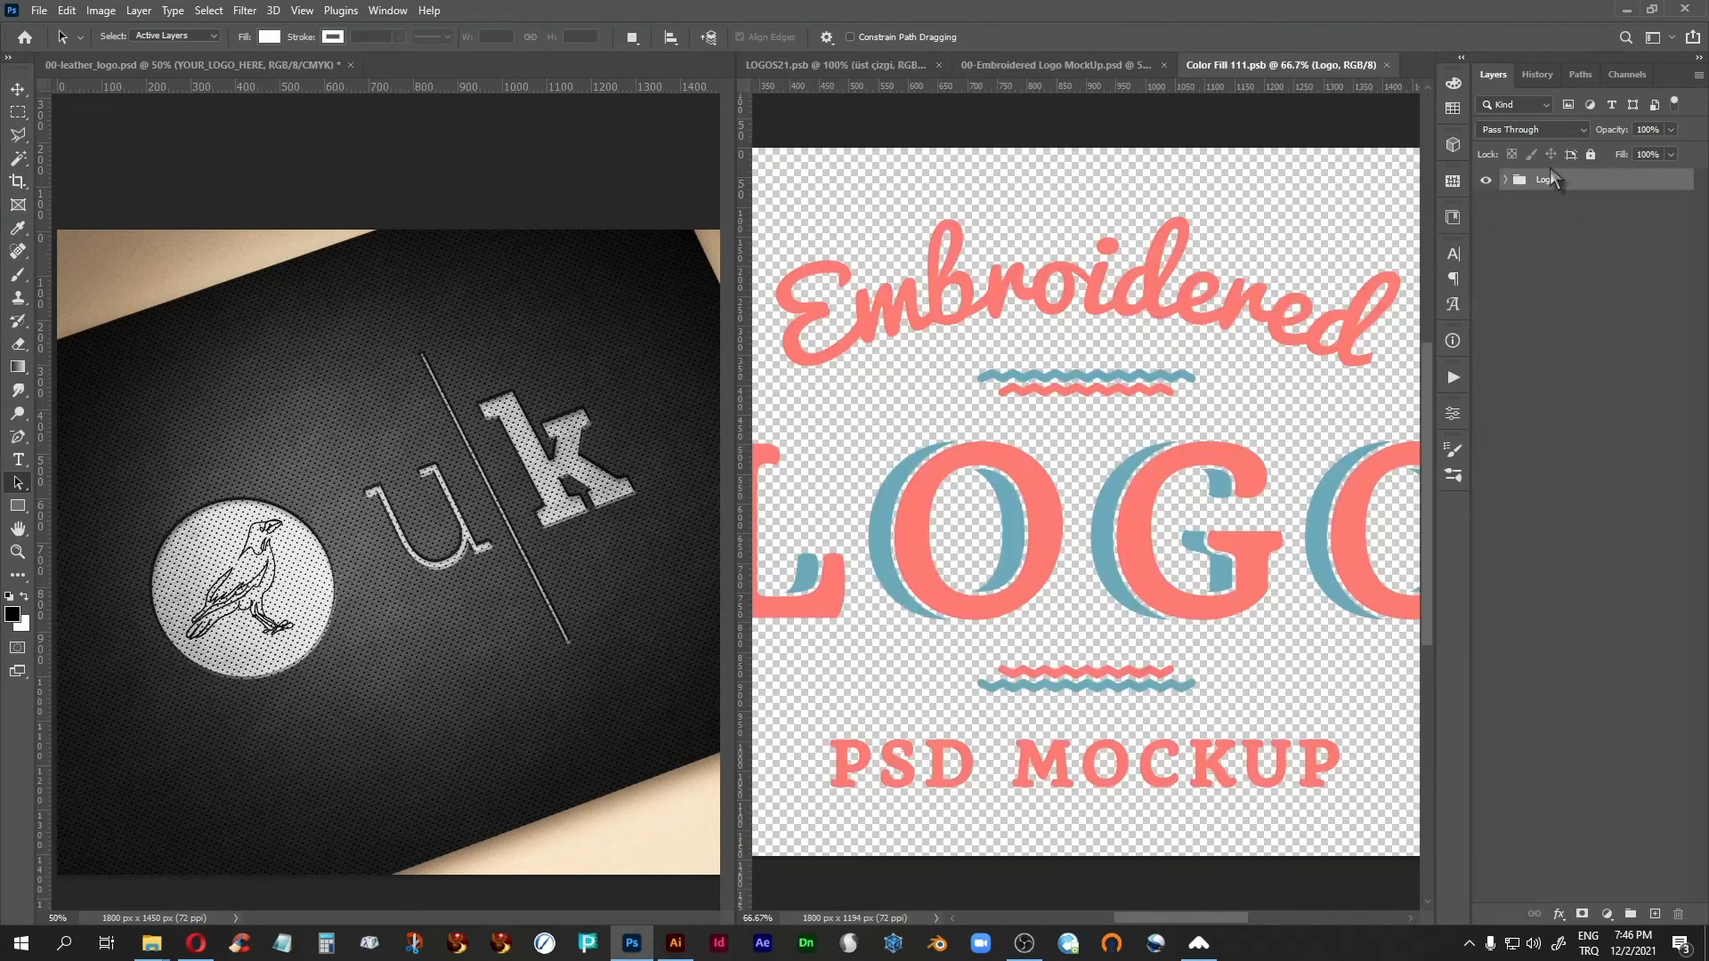
click(1485, 180)
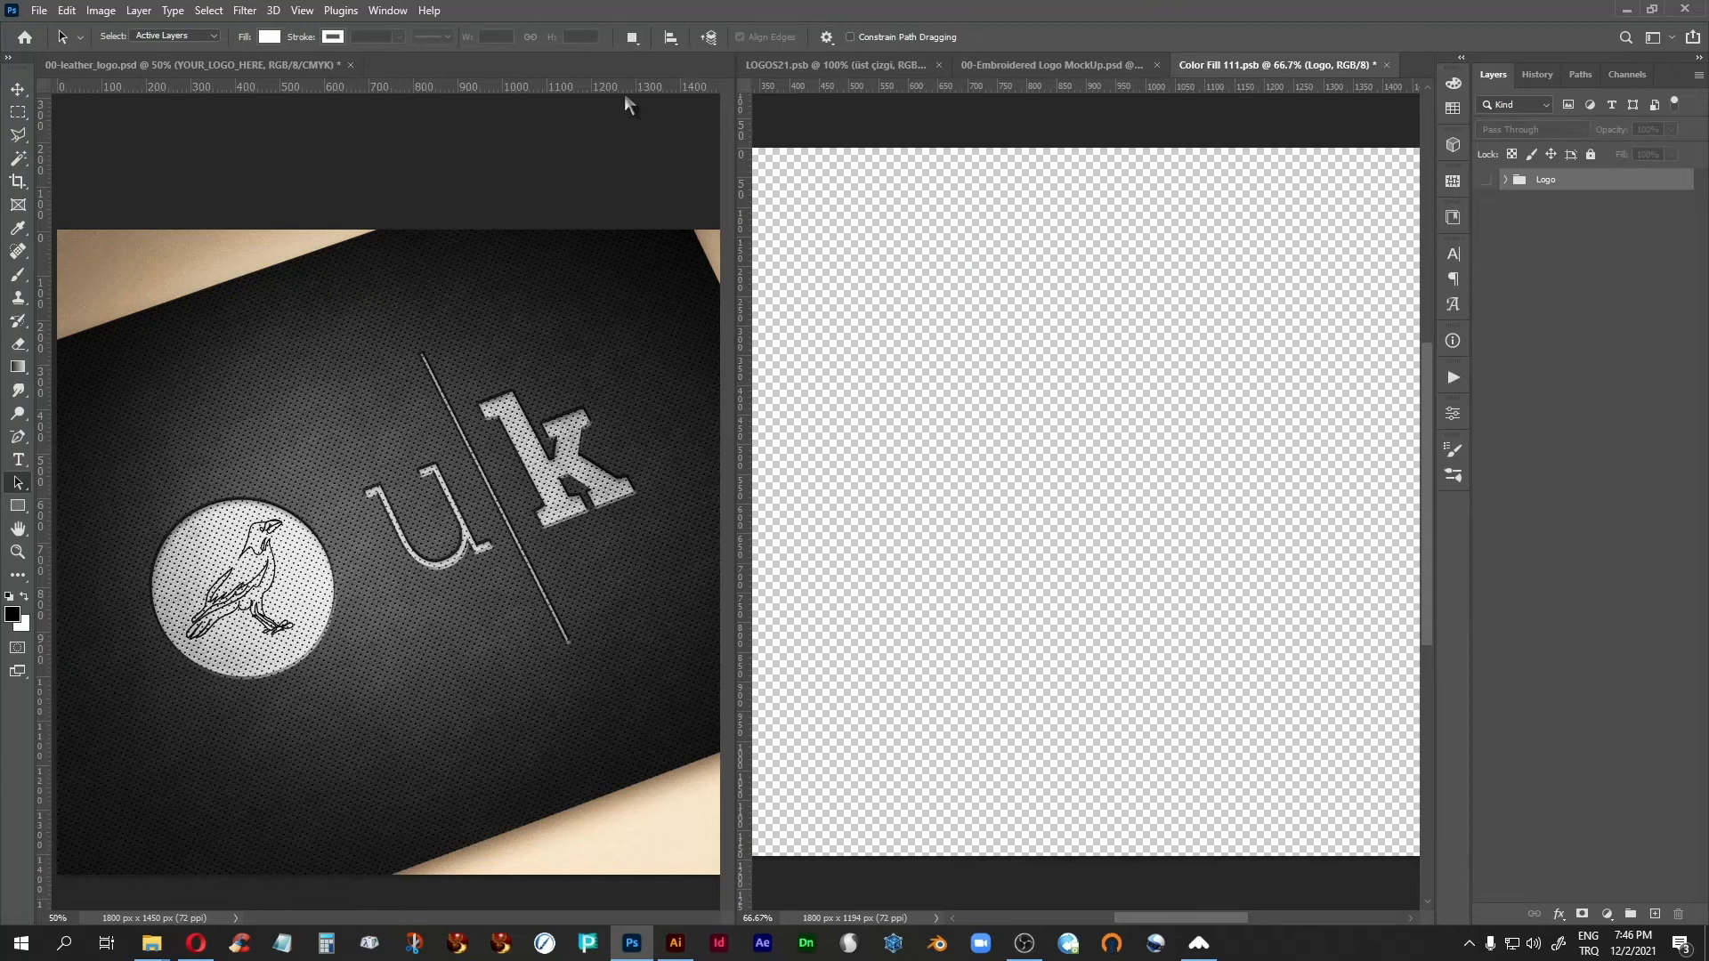
Step: Tile all open documents vertically and copy the logo initials circle group from LOGOS21.psb into Color Fill 111.psb
click(388, 10)
mouse_move(400, 28)
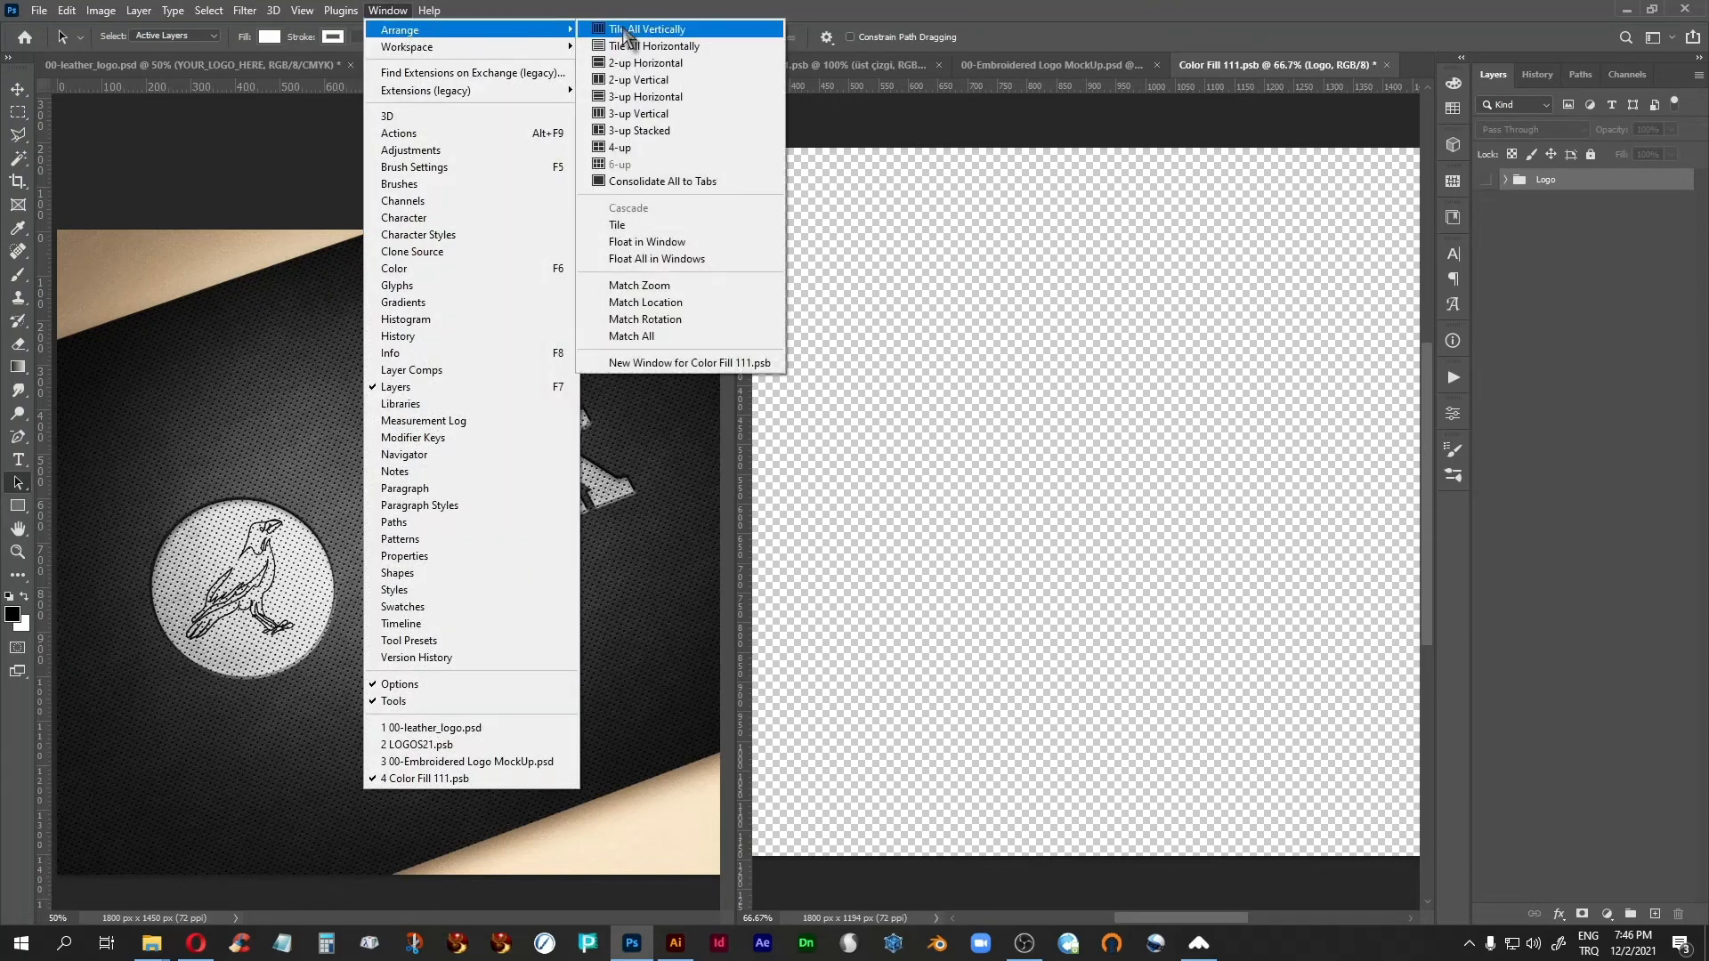
click(623, 30)
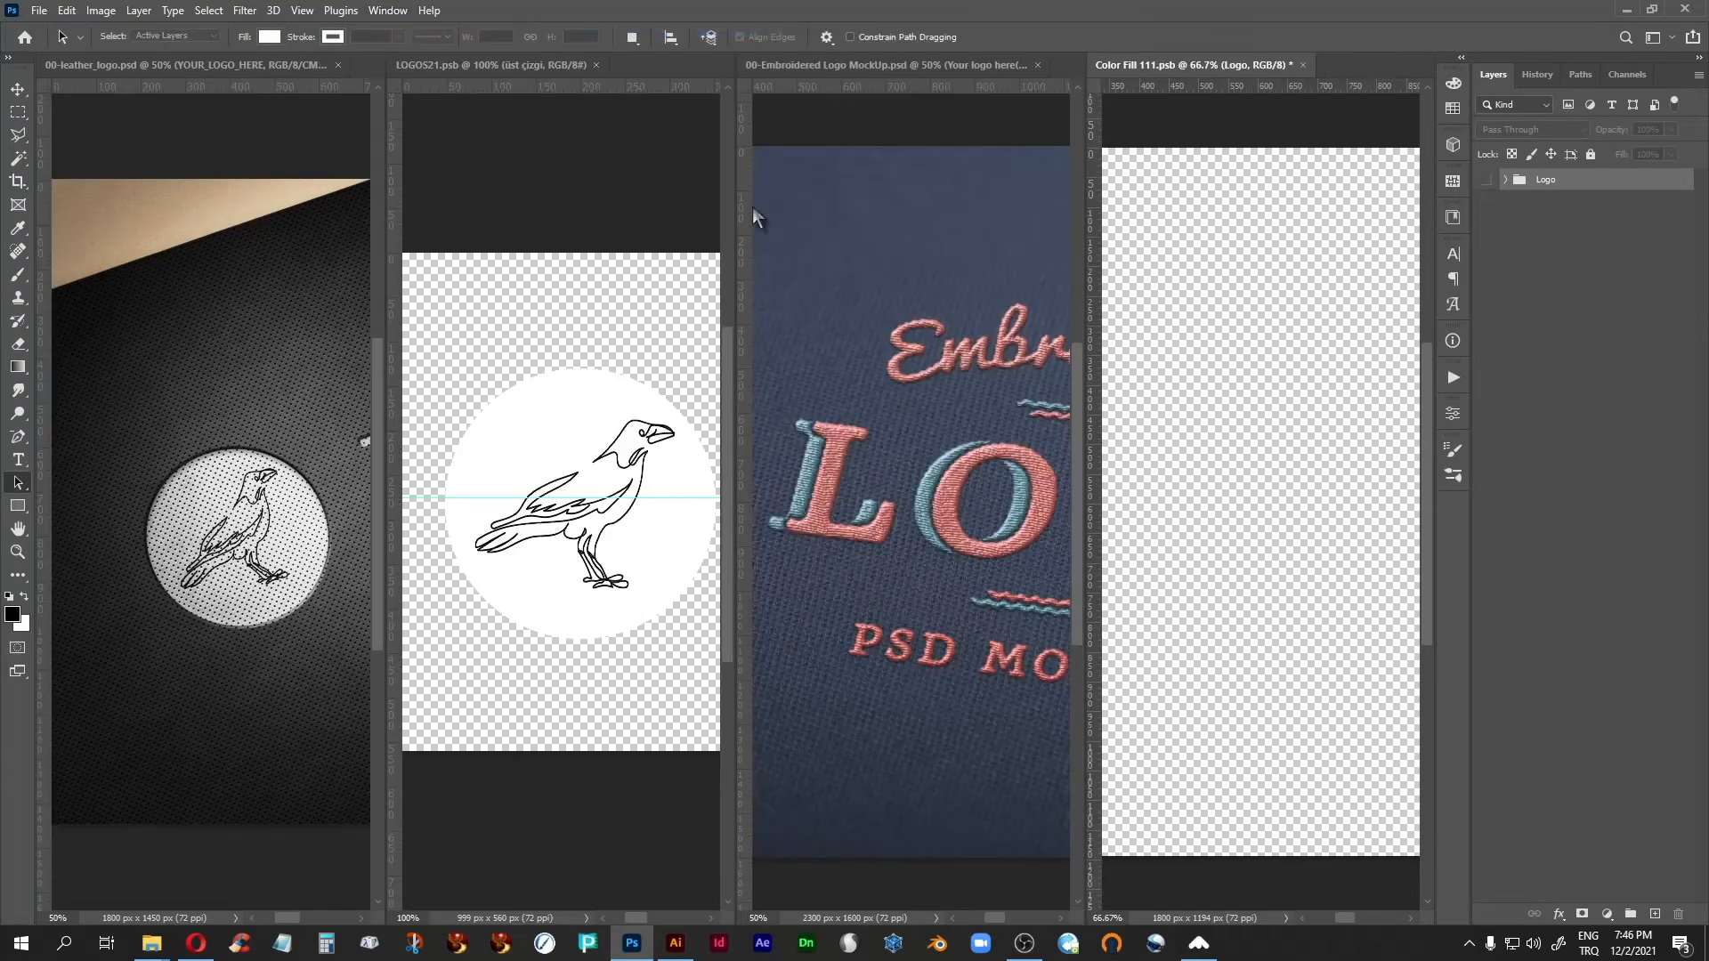
click(467, 65)
click(1506, 181)
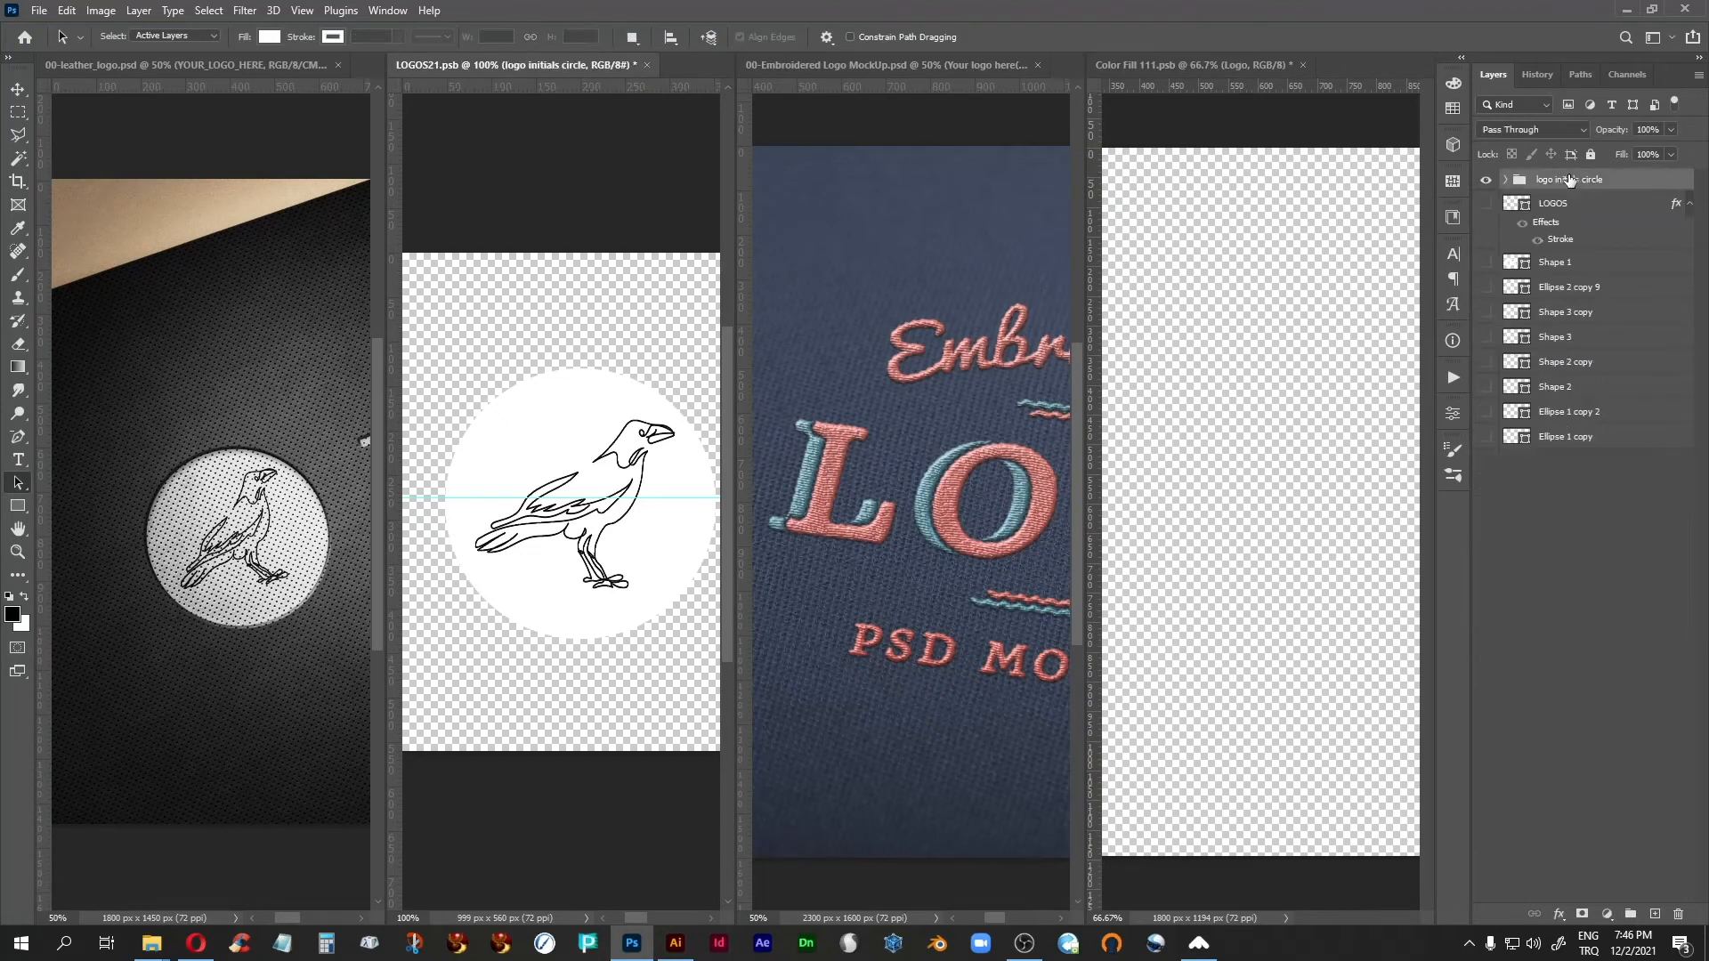
drag(1579, 180, 1295, 479)
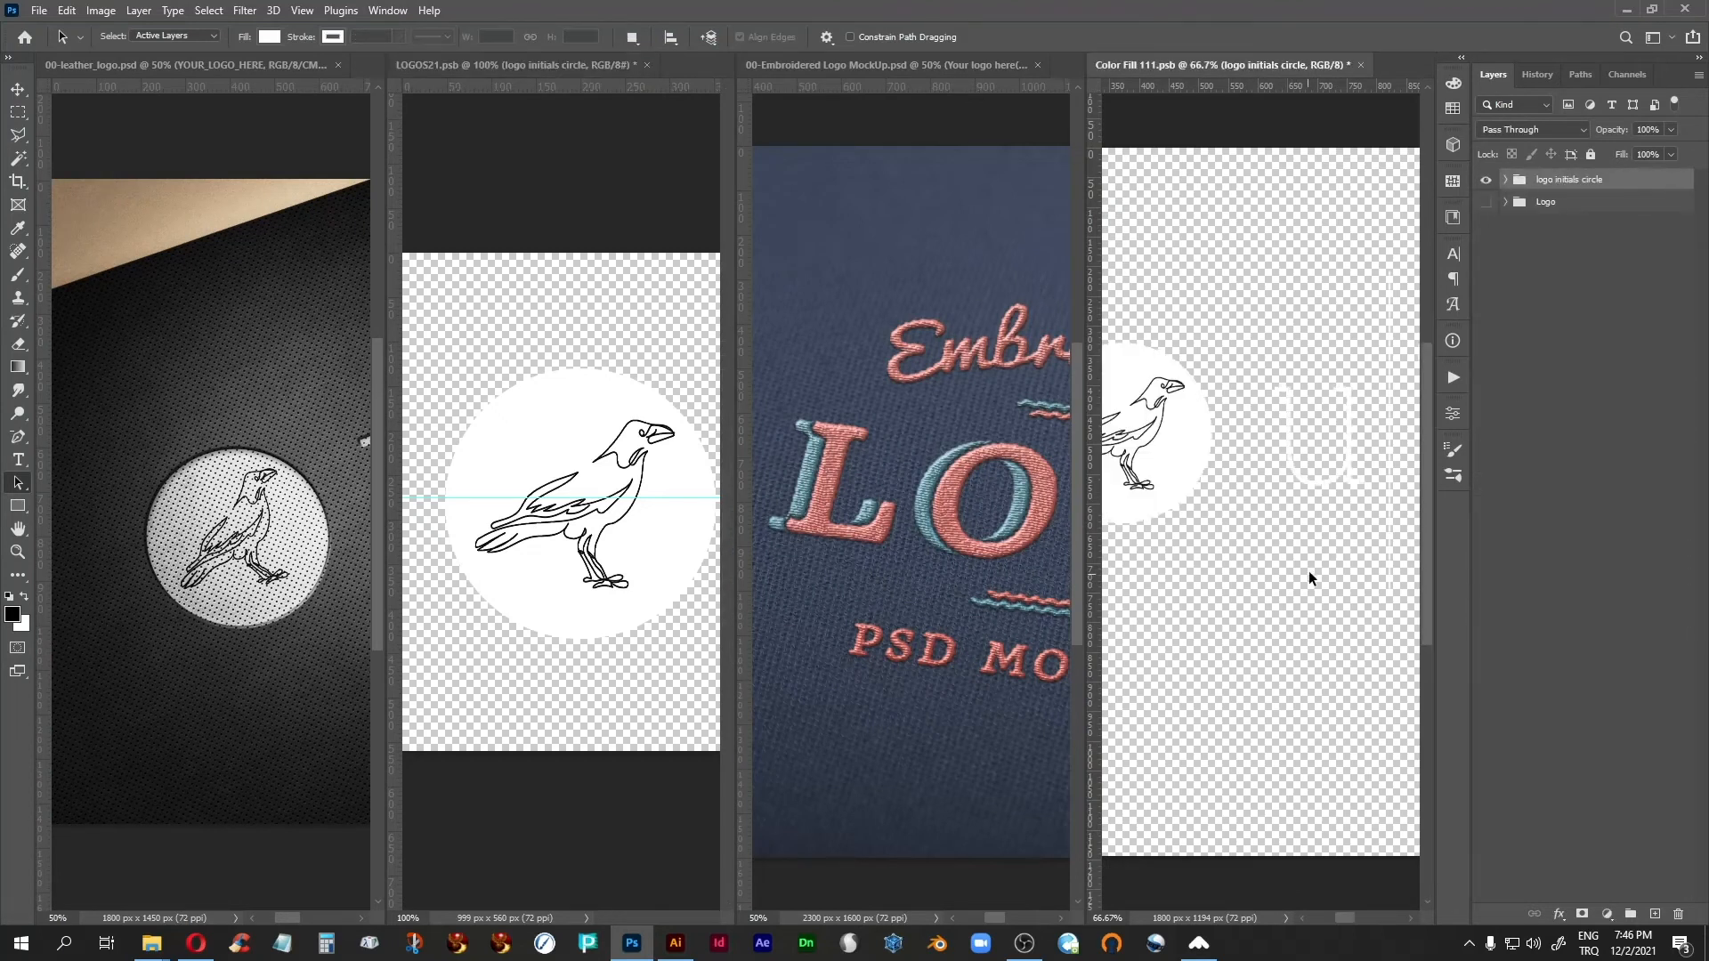
Step: Move the logo initials circle group towards the middle of the canvas, enlarge it proportionally and save the smart object
key(f)
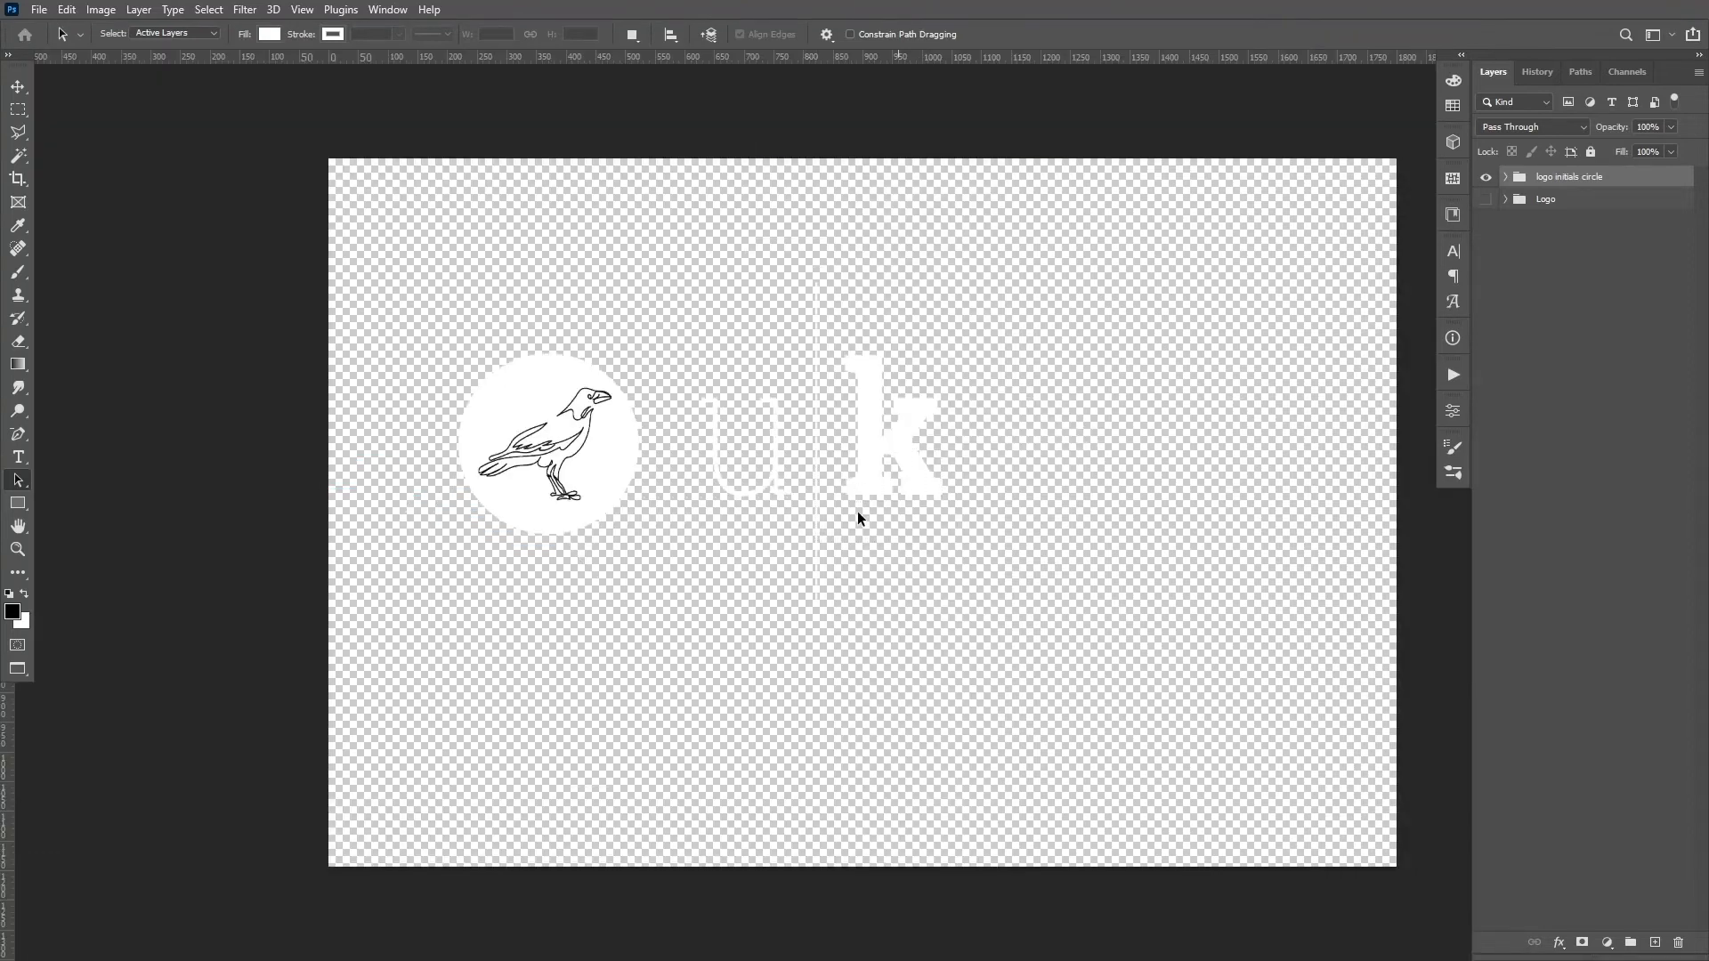
click(17, 86)
drag(813, 420, 939, 479)
key(ctrl+t)
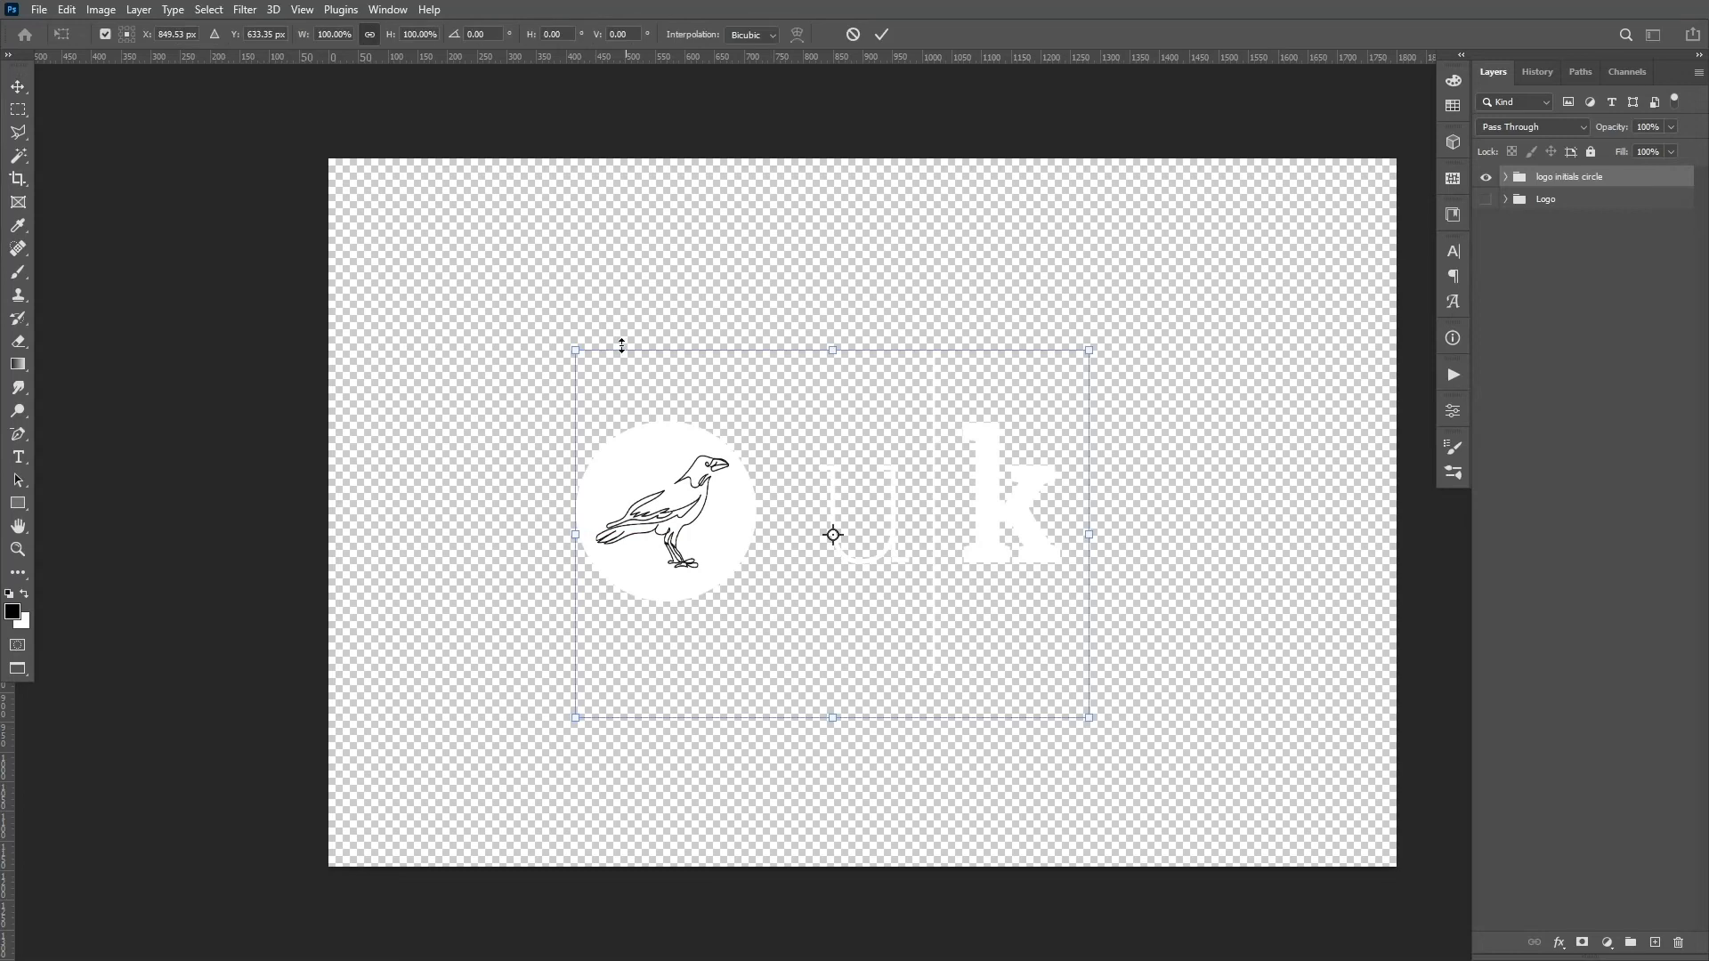
drag(576, 352, 439, 252)
key(Return)
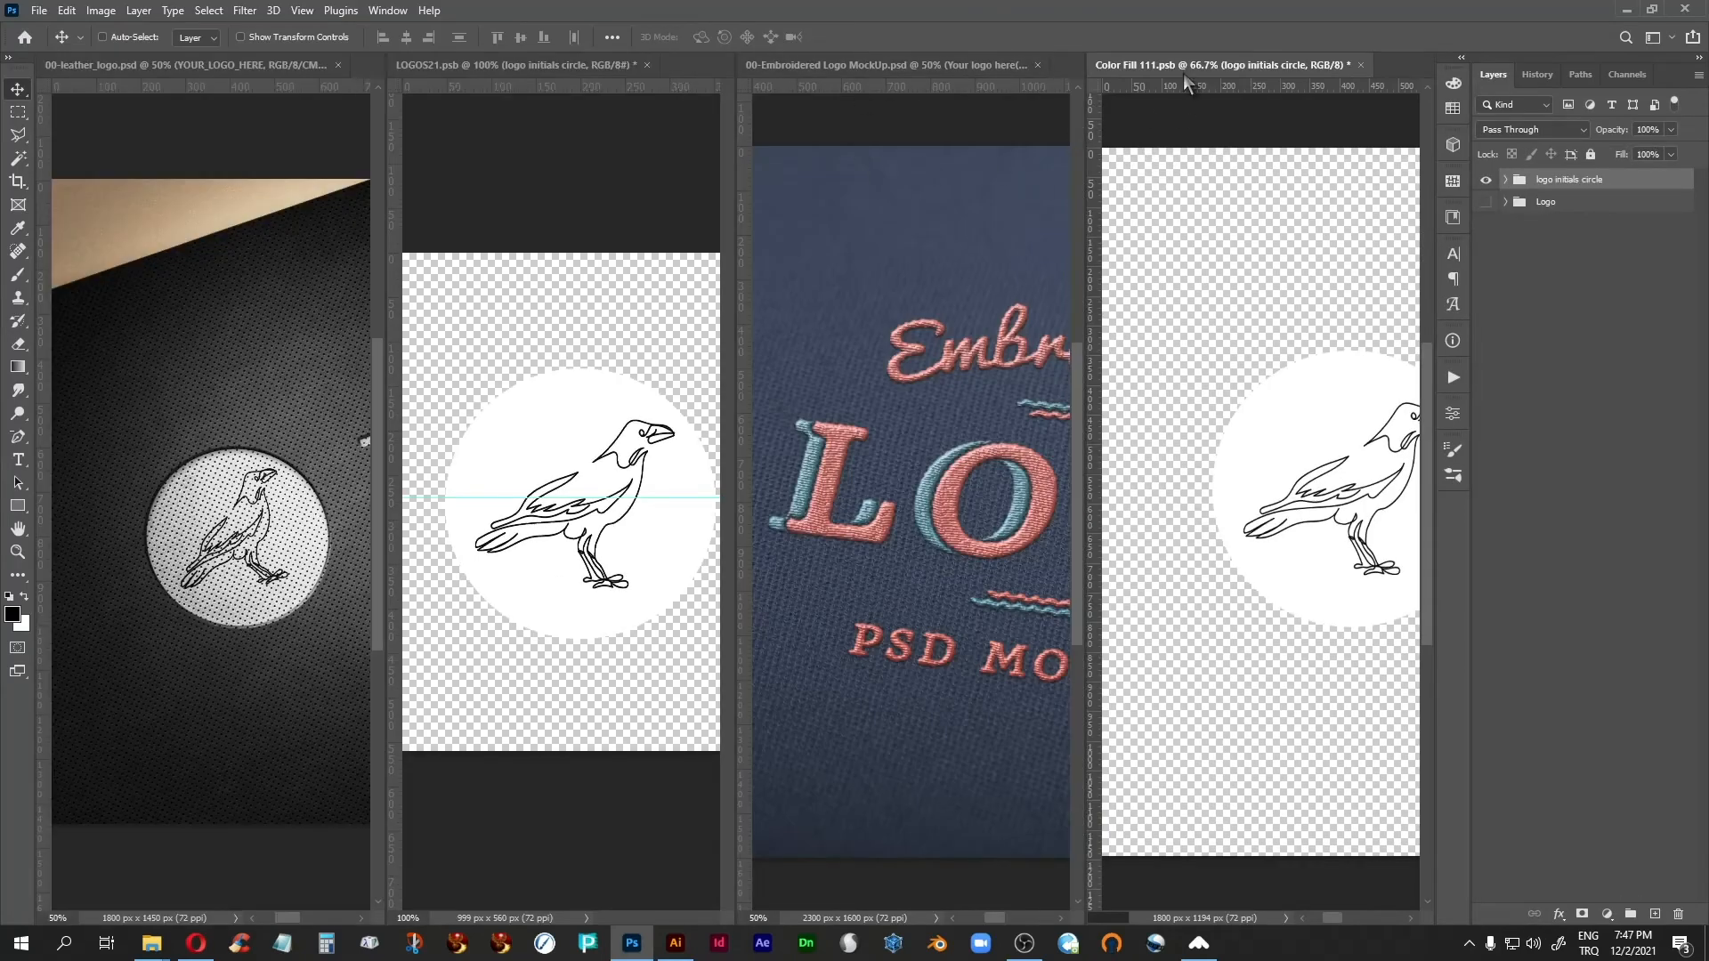
key(ctrl+s)
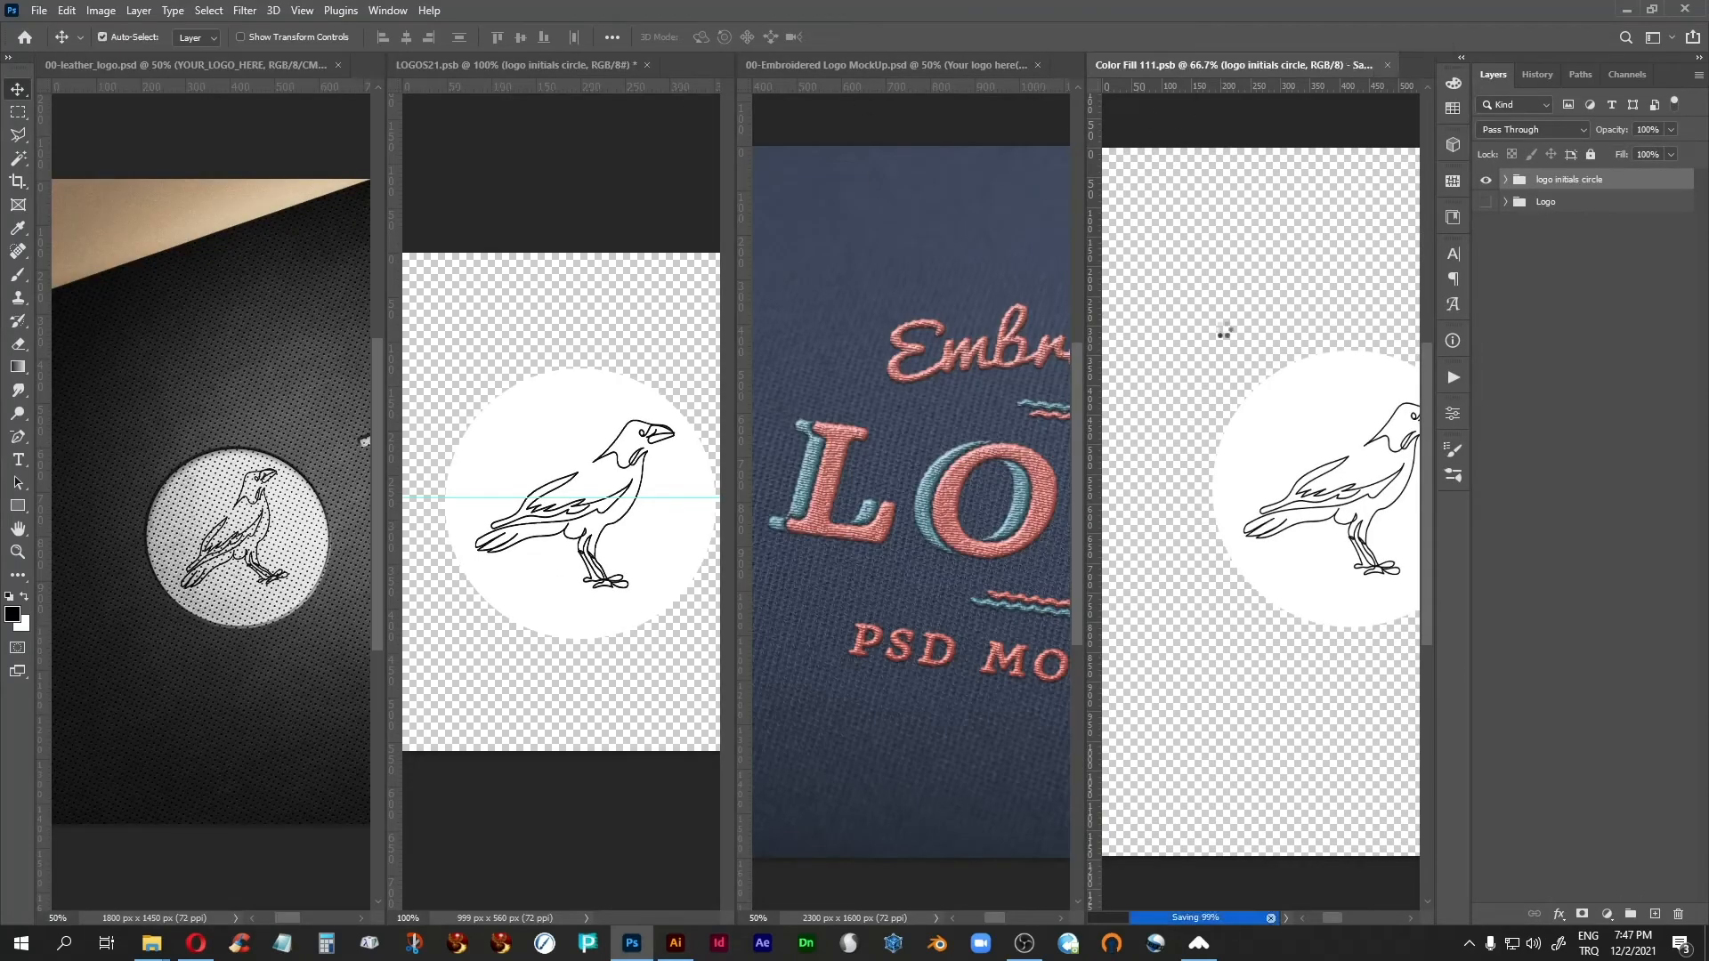
Step: Inspect the embroidered mockup with the new logo in full-screen view and at 100% zoom
click(868, 65)
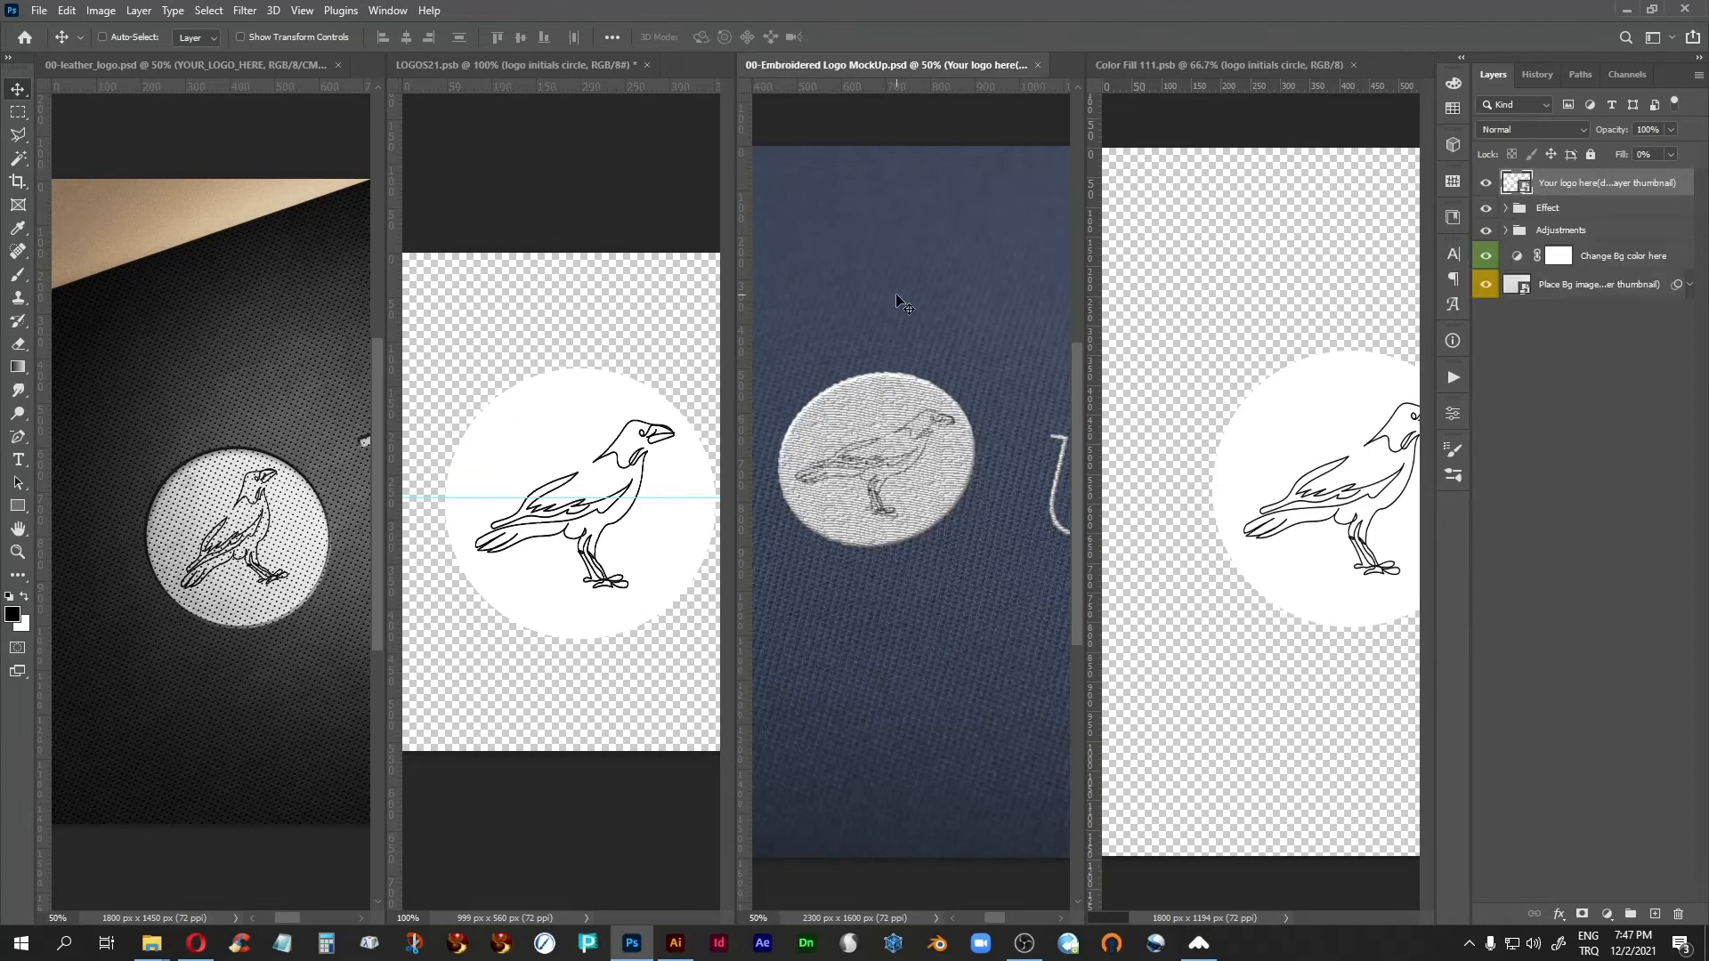
key(f)
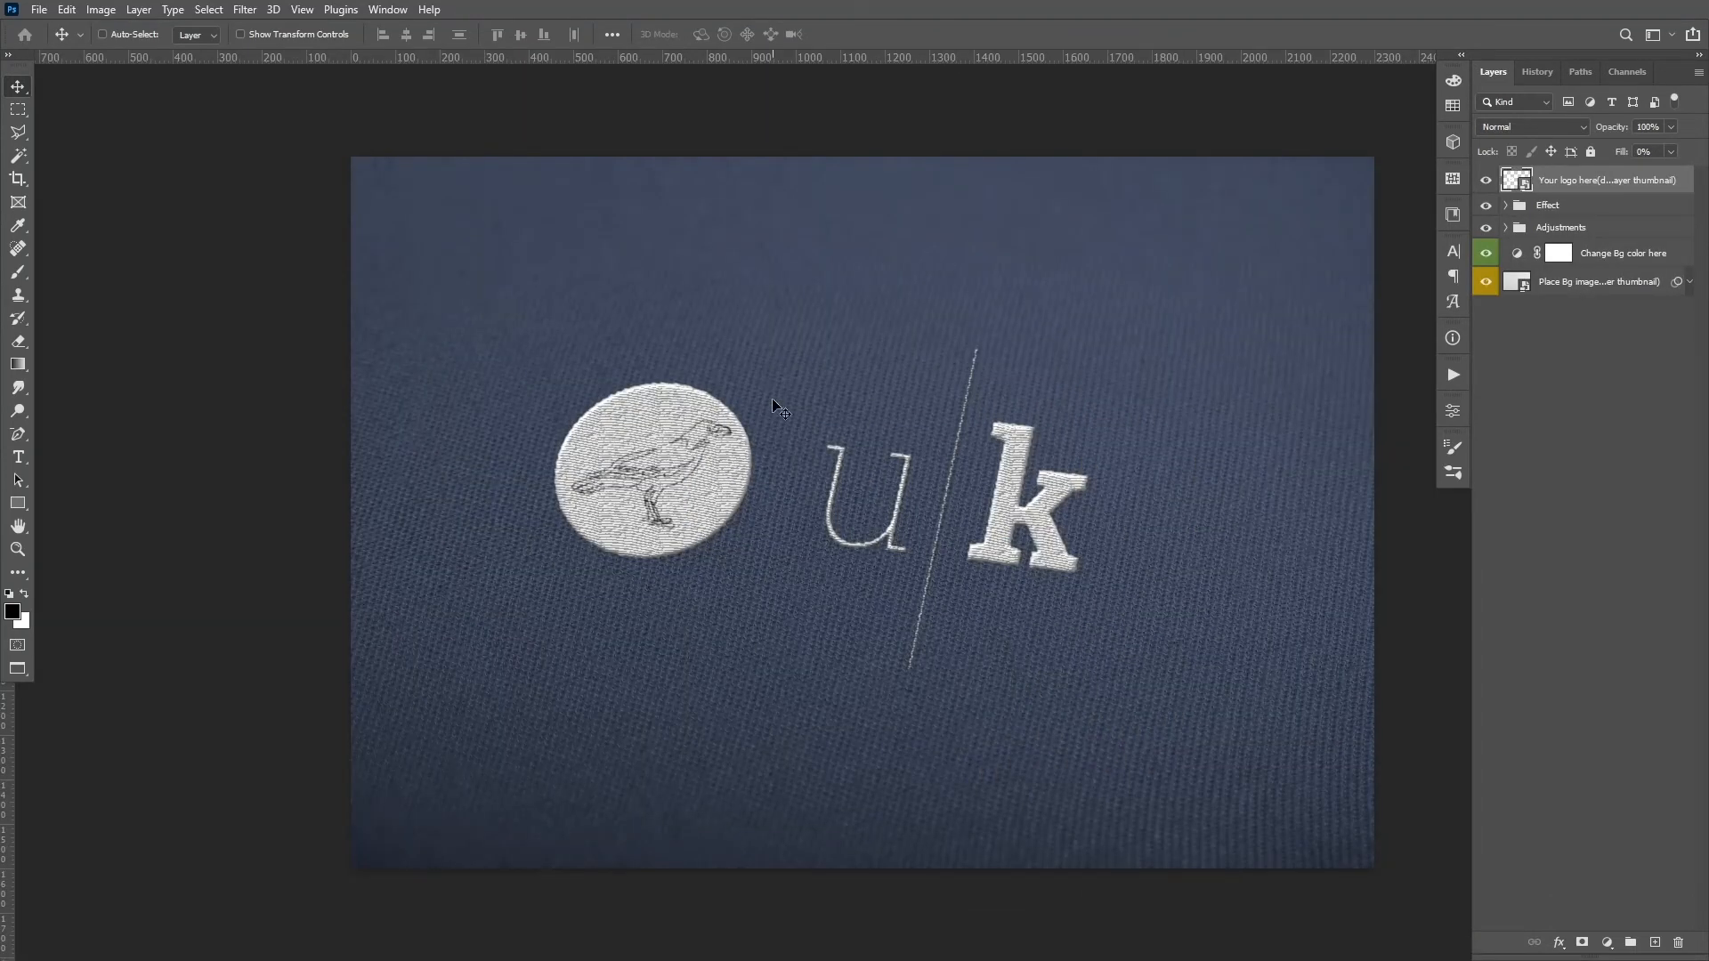
key(ctrl+plus)
key(ctrl+plus)
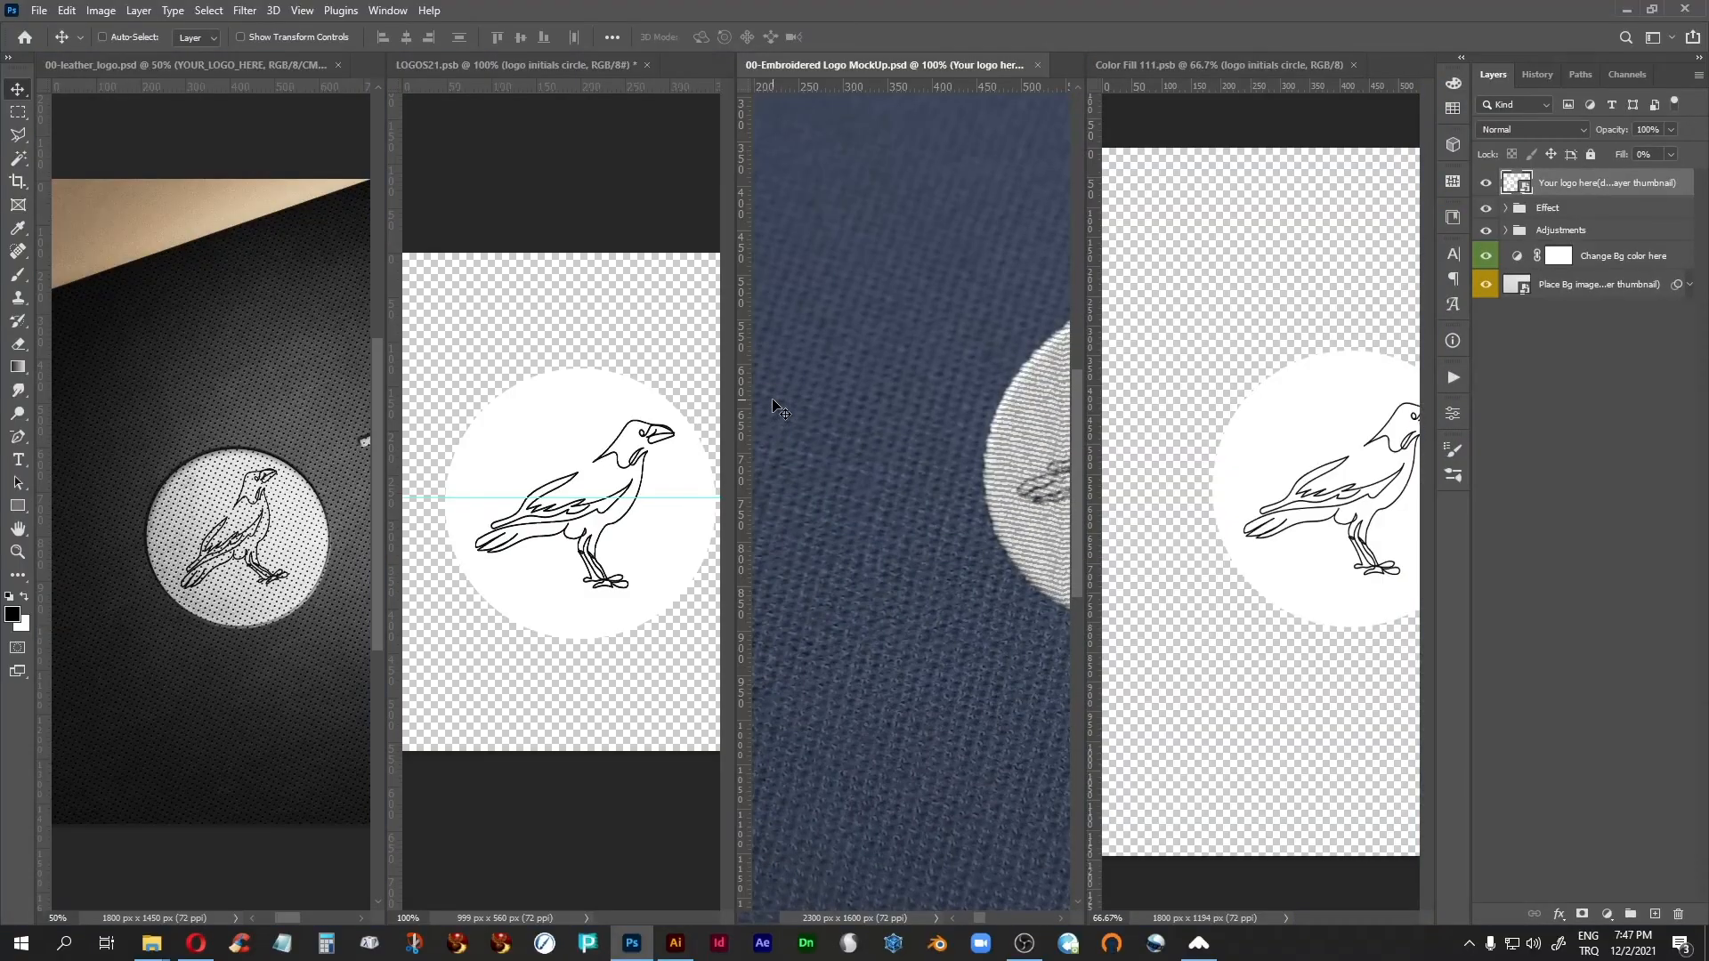
key(f)
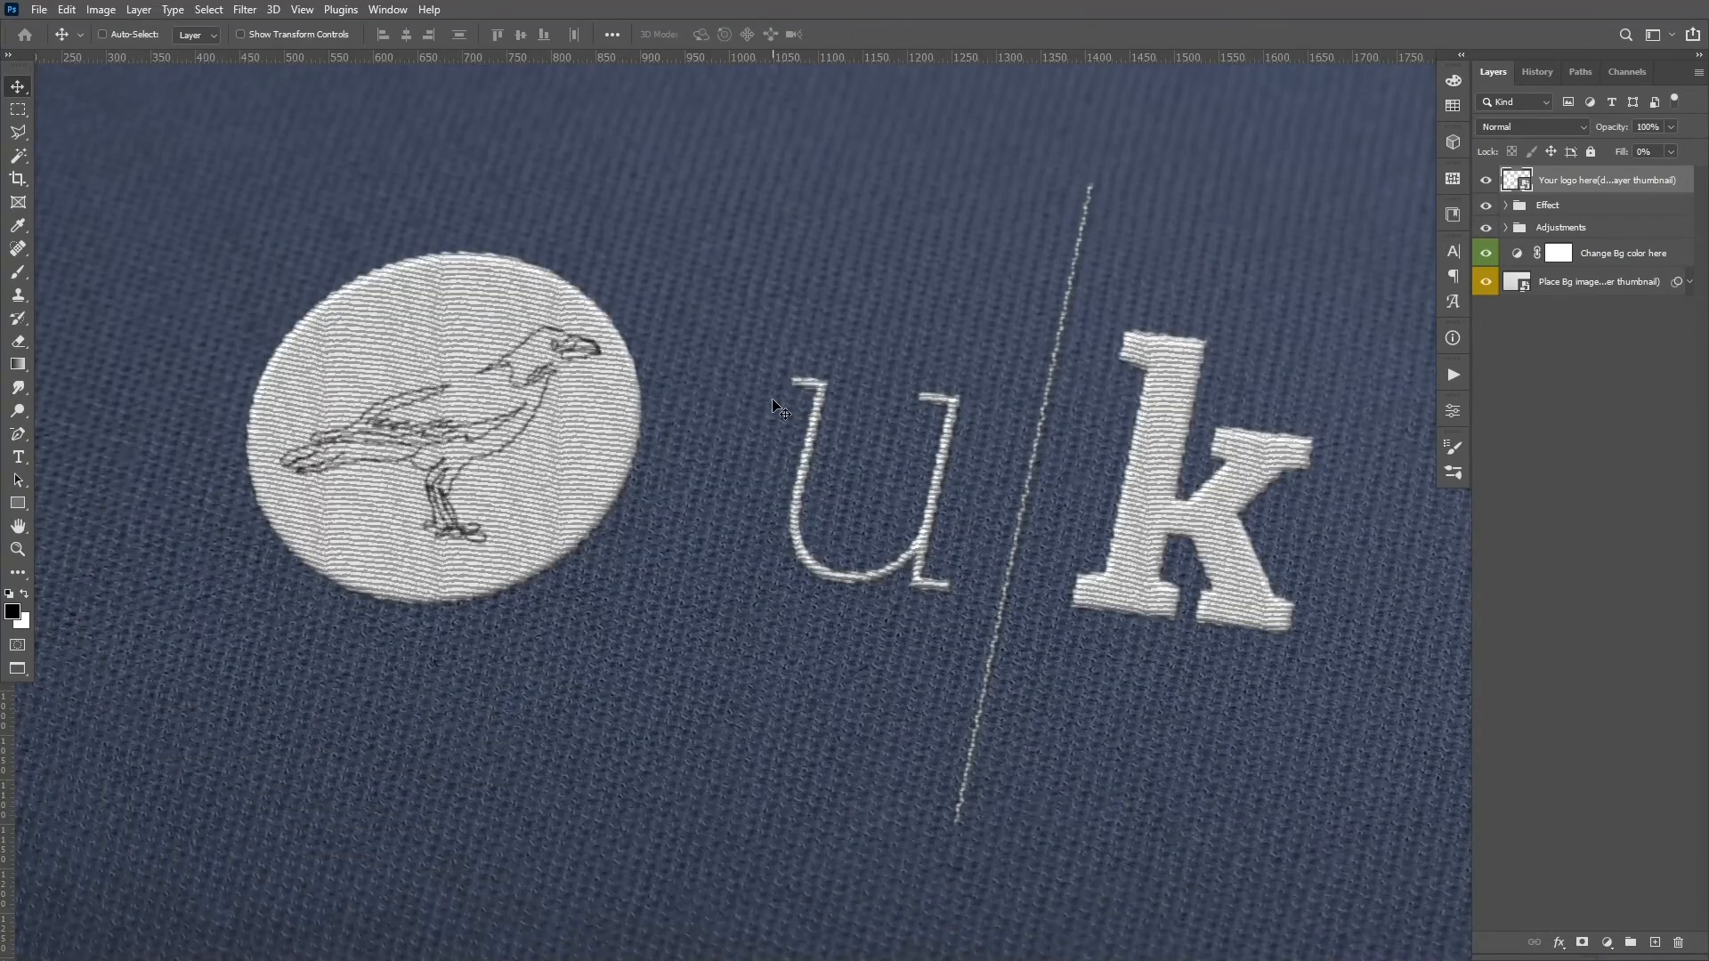
drag(732, 648, 696, 699)
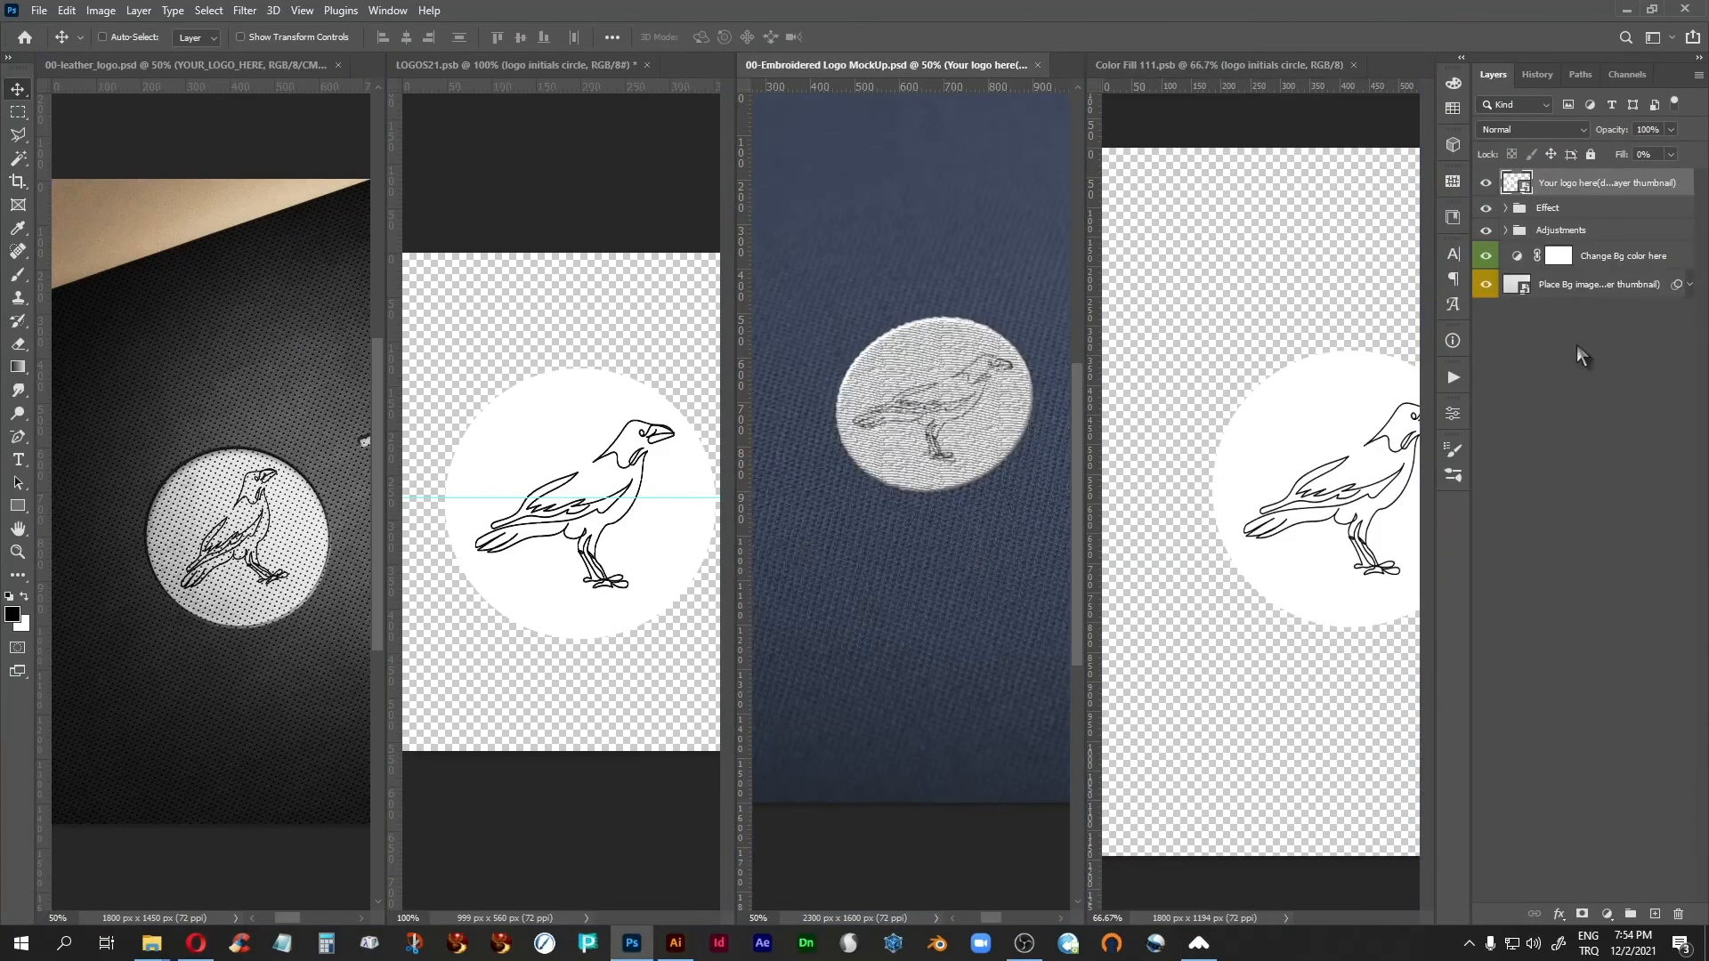
Step: Darken the embroidered mockup's background by setting the Photo Filter colour of the "Change Bg color here" layer to 1f2530
double_click(1517, 258)
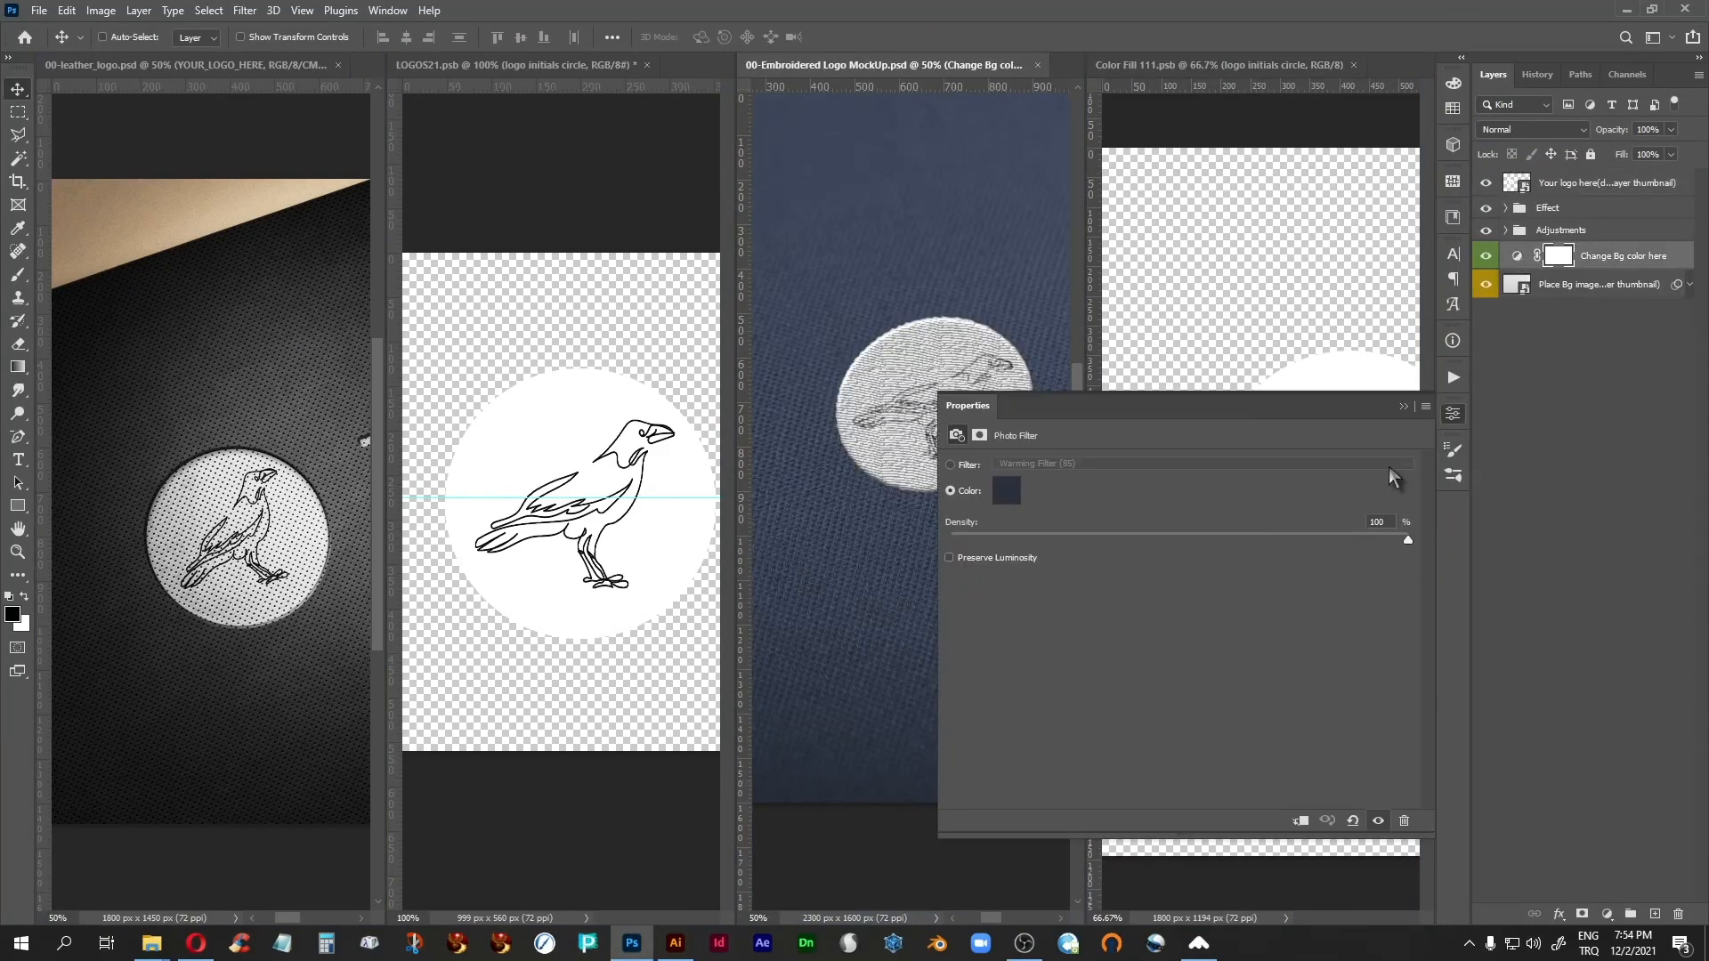
click(1006, 490)
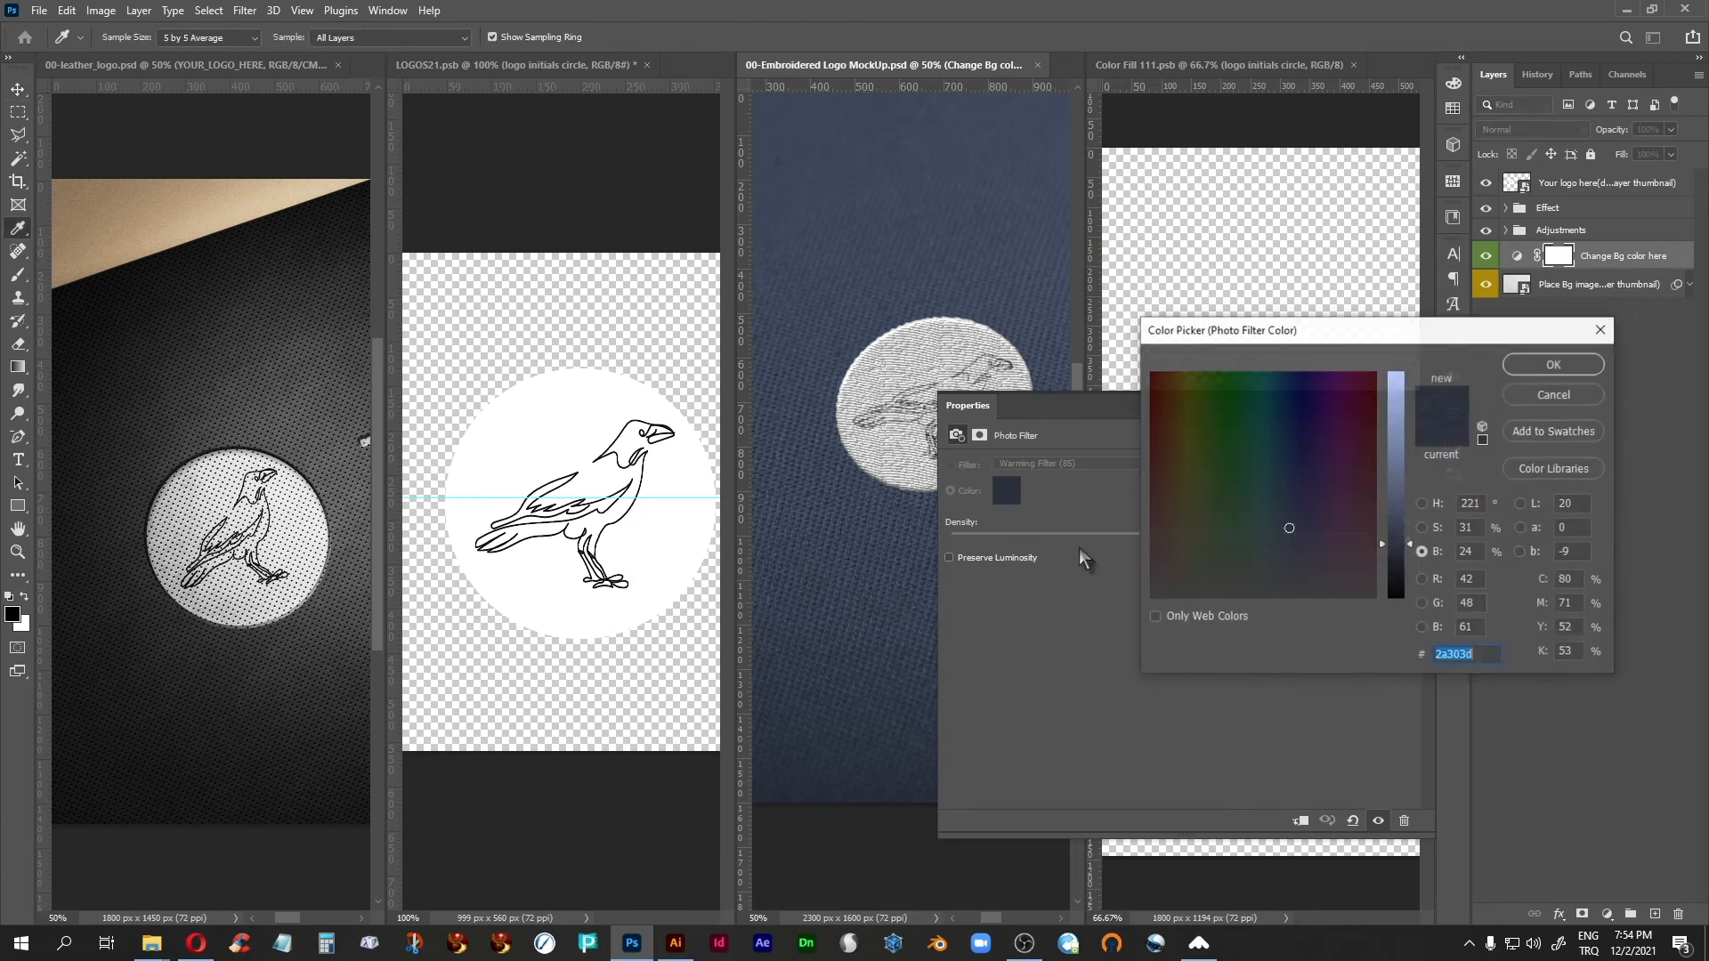
mouse_move(1411, 541)
mouse_down()
mouse_move(1405, 511)
mouse_move(1406, 536)
mouse_up()
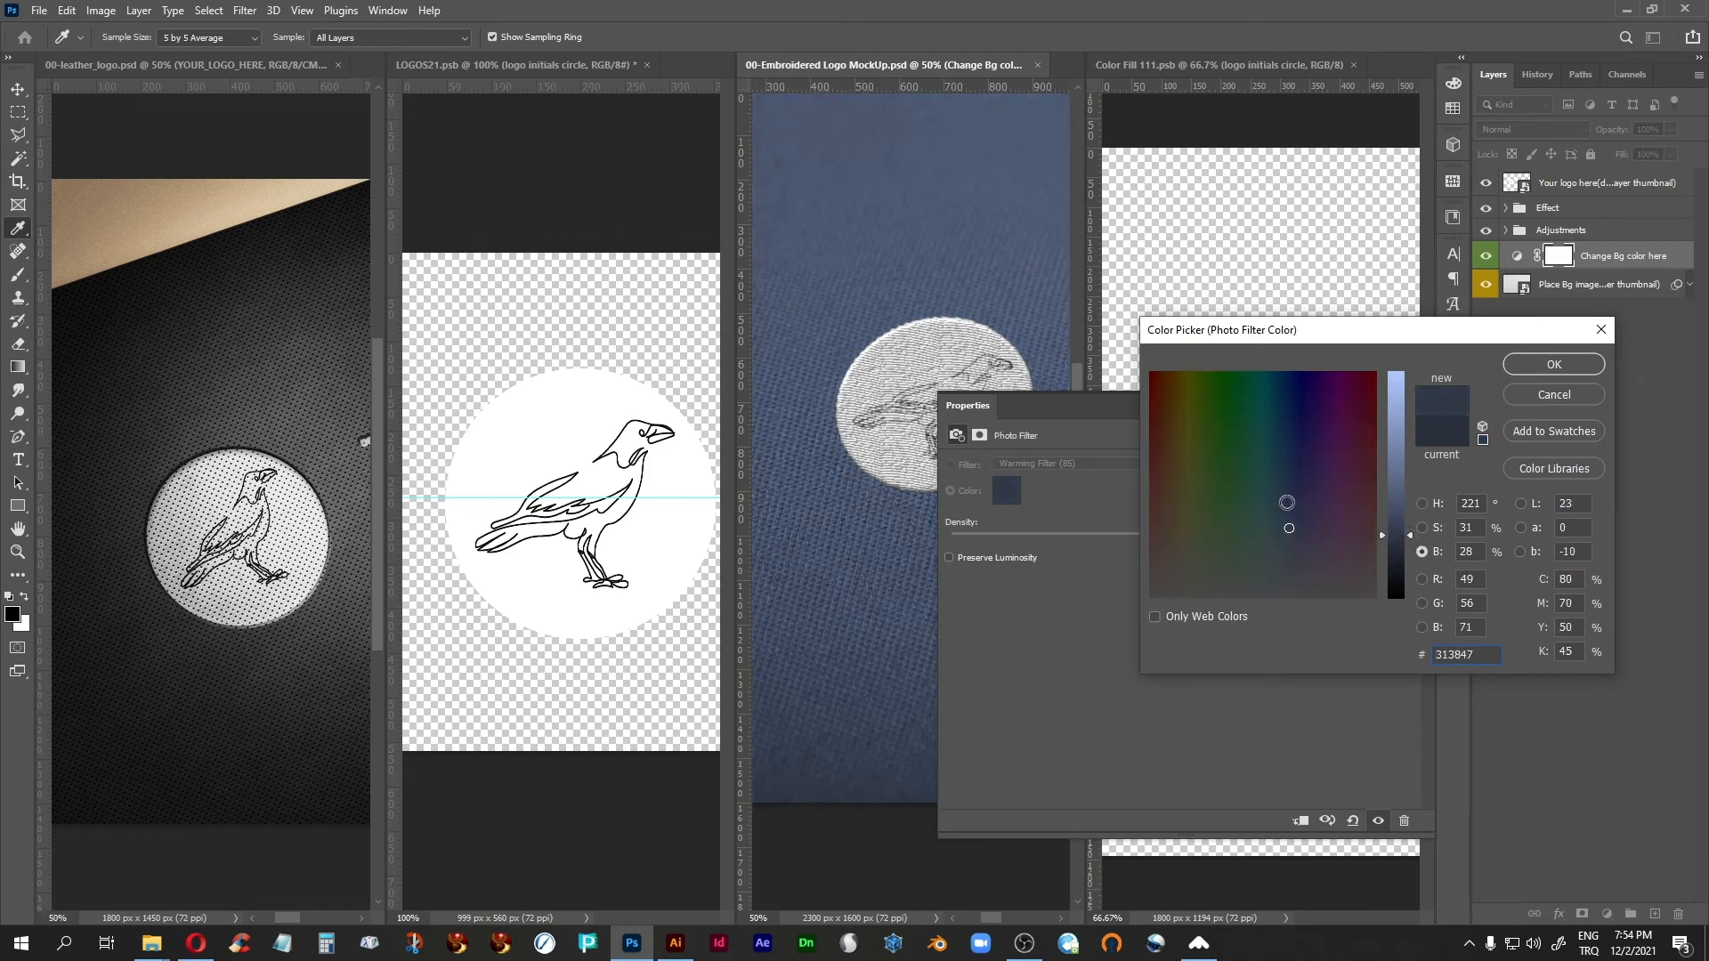
click(1288, 503)
click(1286, 517)
drag(1398, 543, 1395, 561)
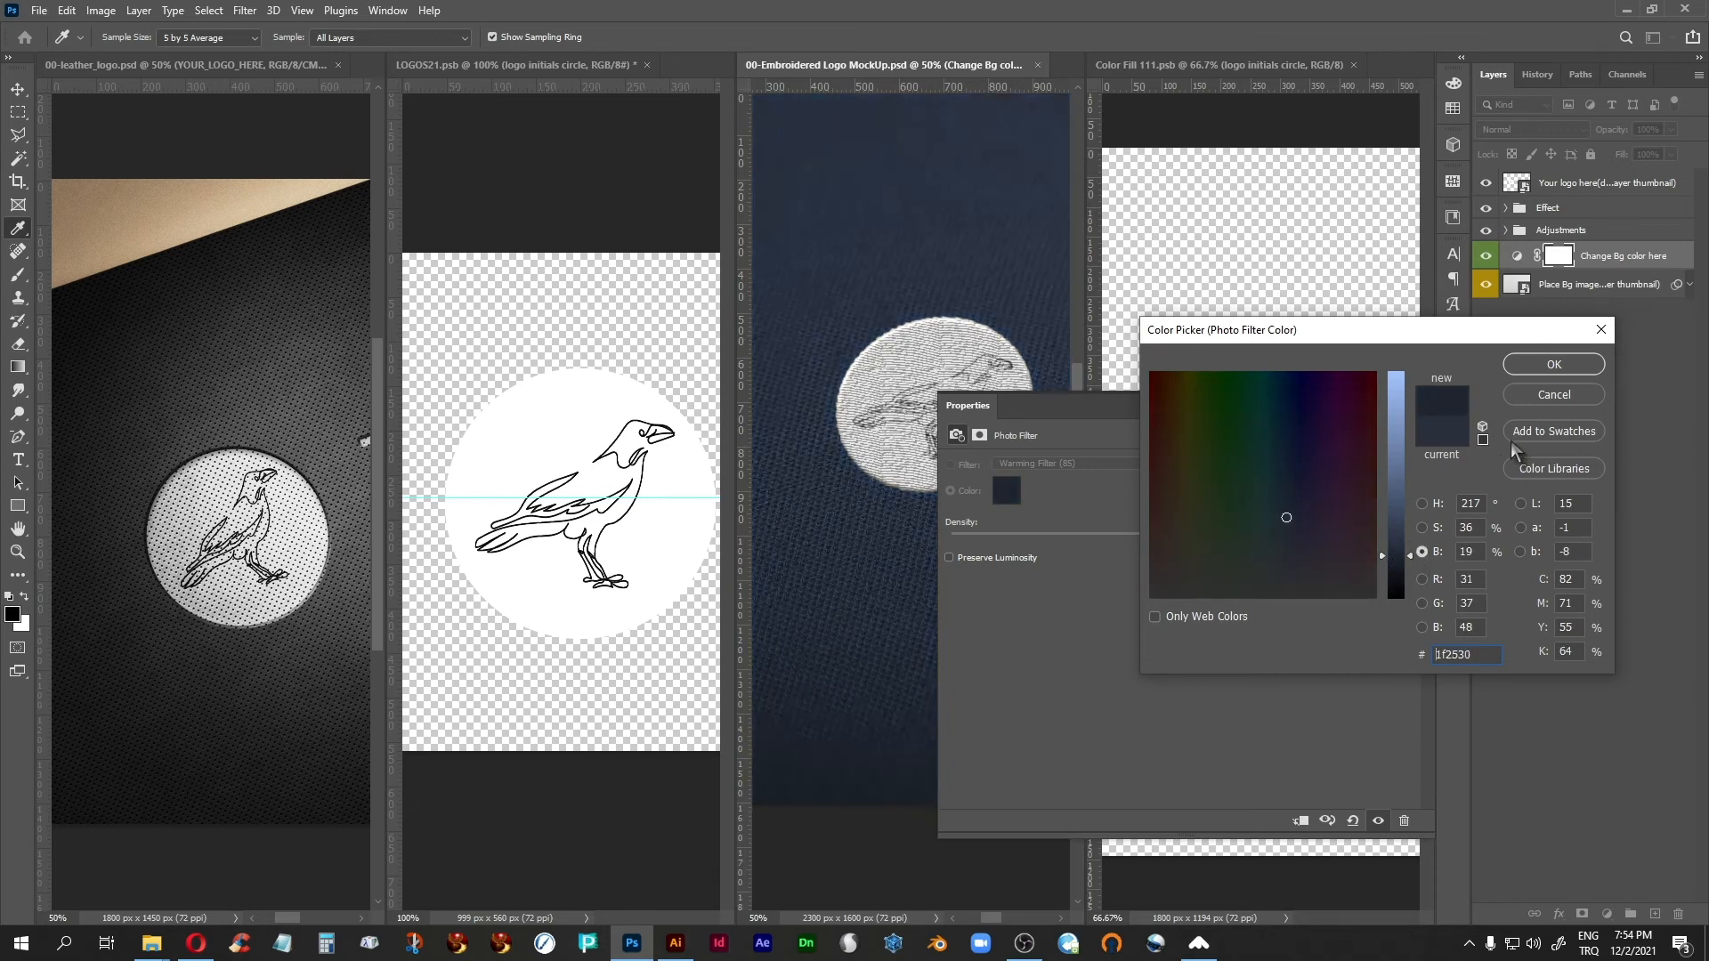
click(1554, 364)
click(1403, 408)
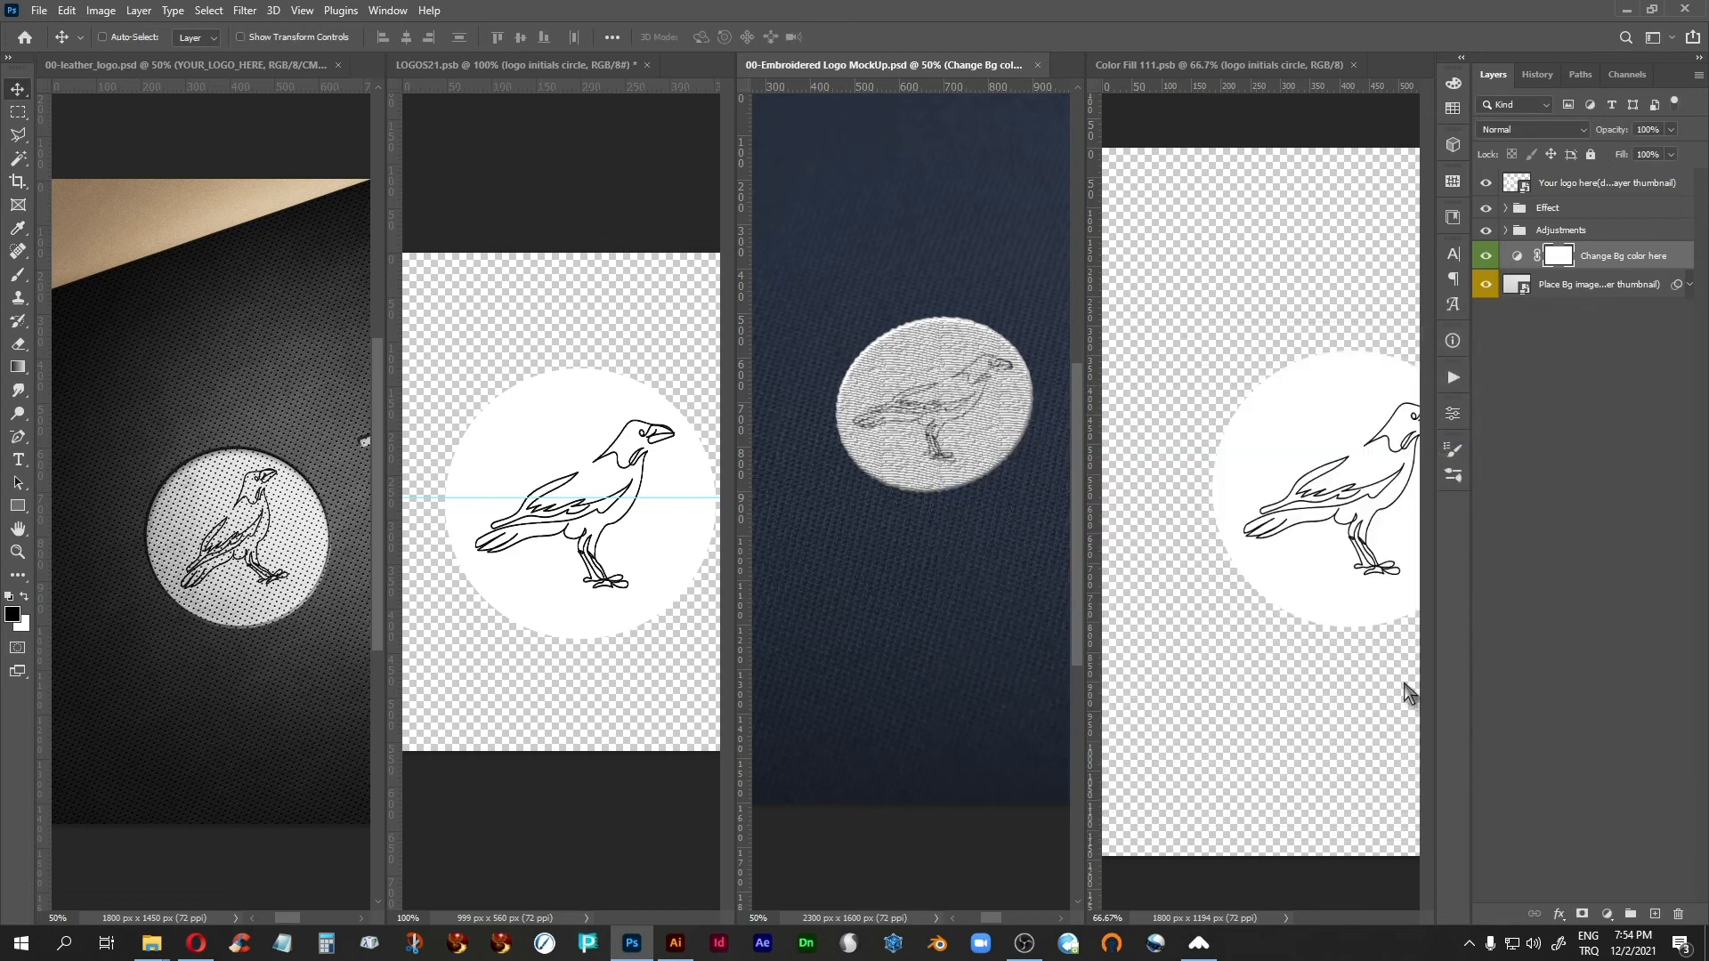
Step: Close the embroidered mockup, Color Fill 111.psb, LOGOS21.psb and the leather mockup without saving changes
drag(973, 511, 835, 567)
drag(897, 635, 881, 611)
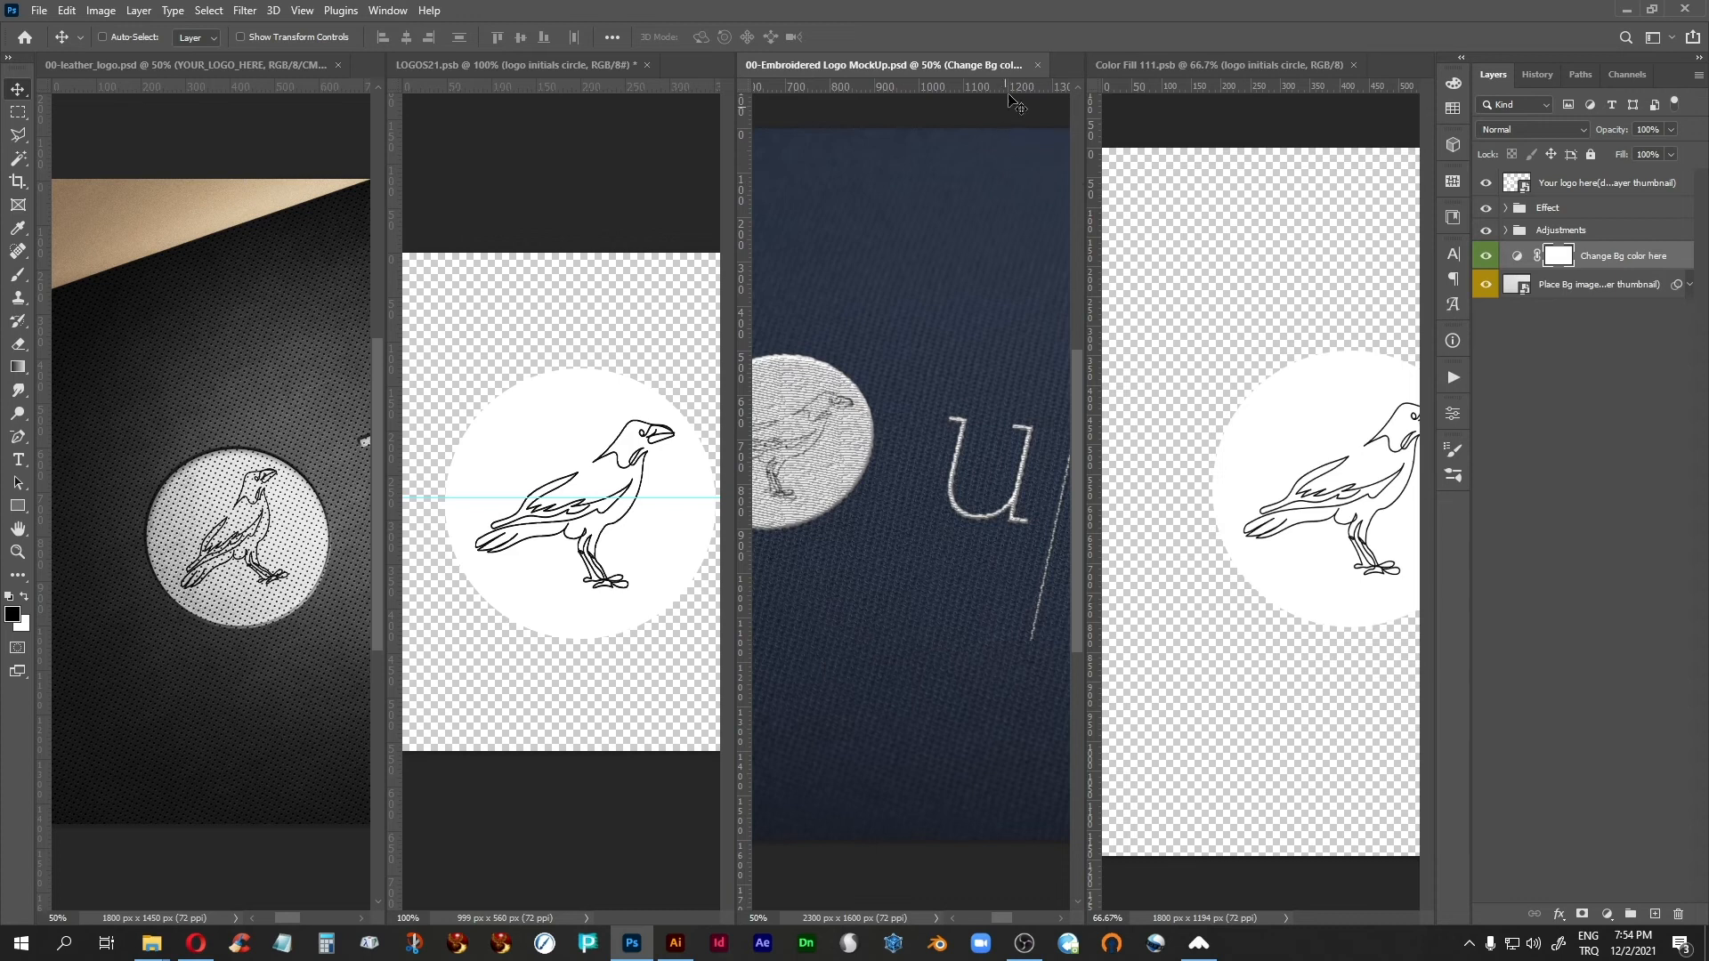
click(1037, 65)
click(847, 352)
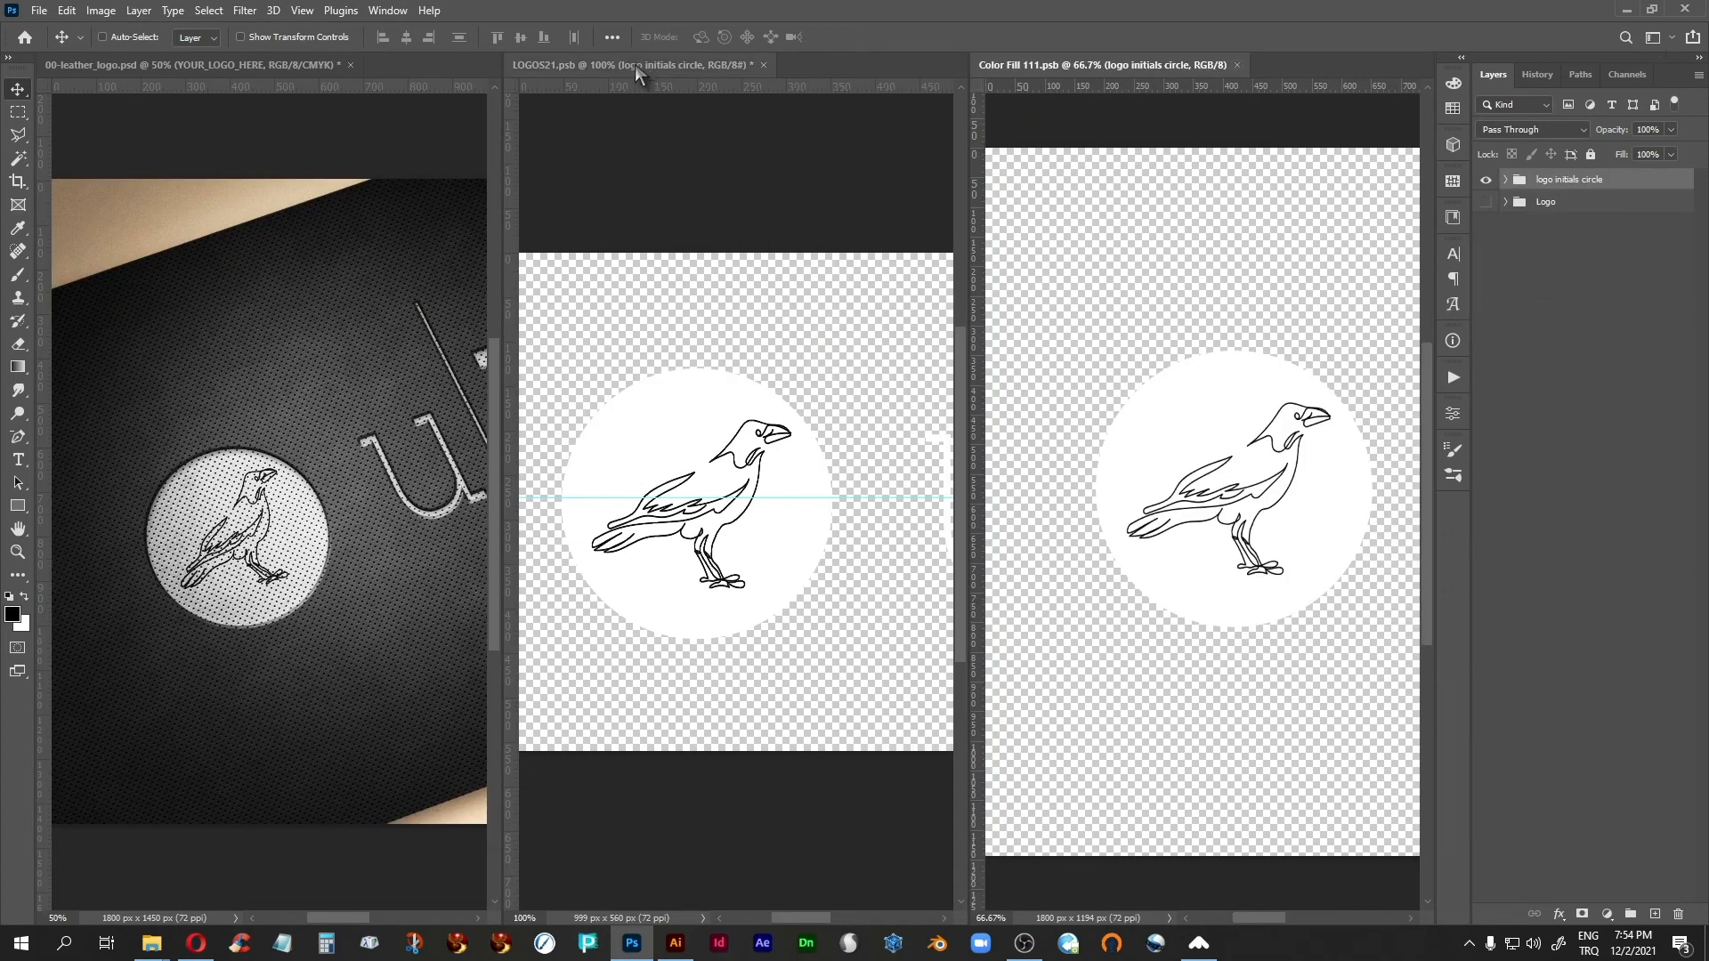
click(1239, 65)
key(ctrl+w)
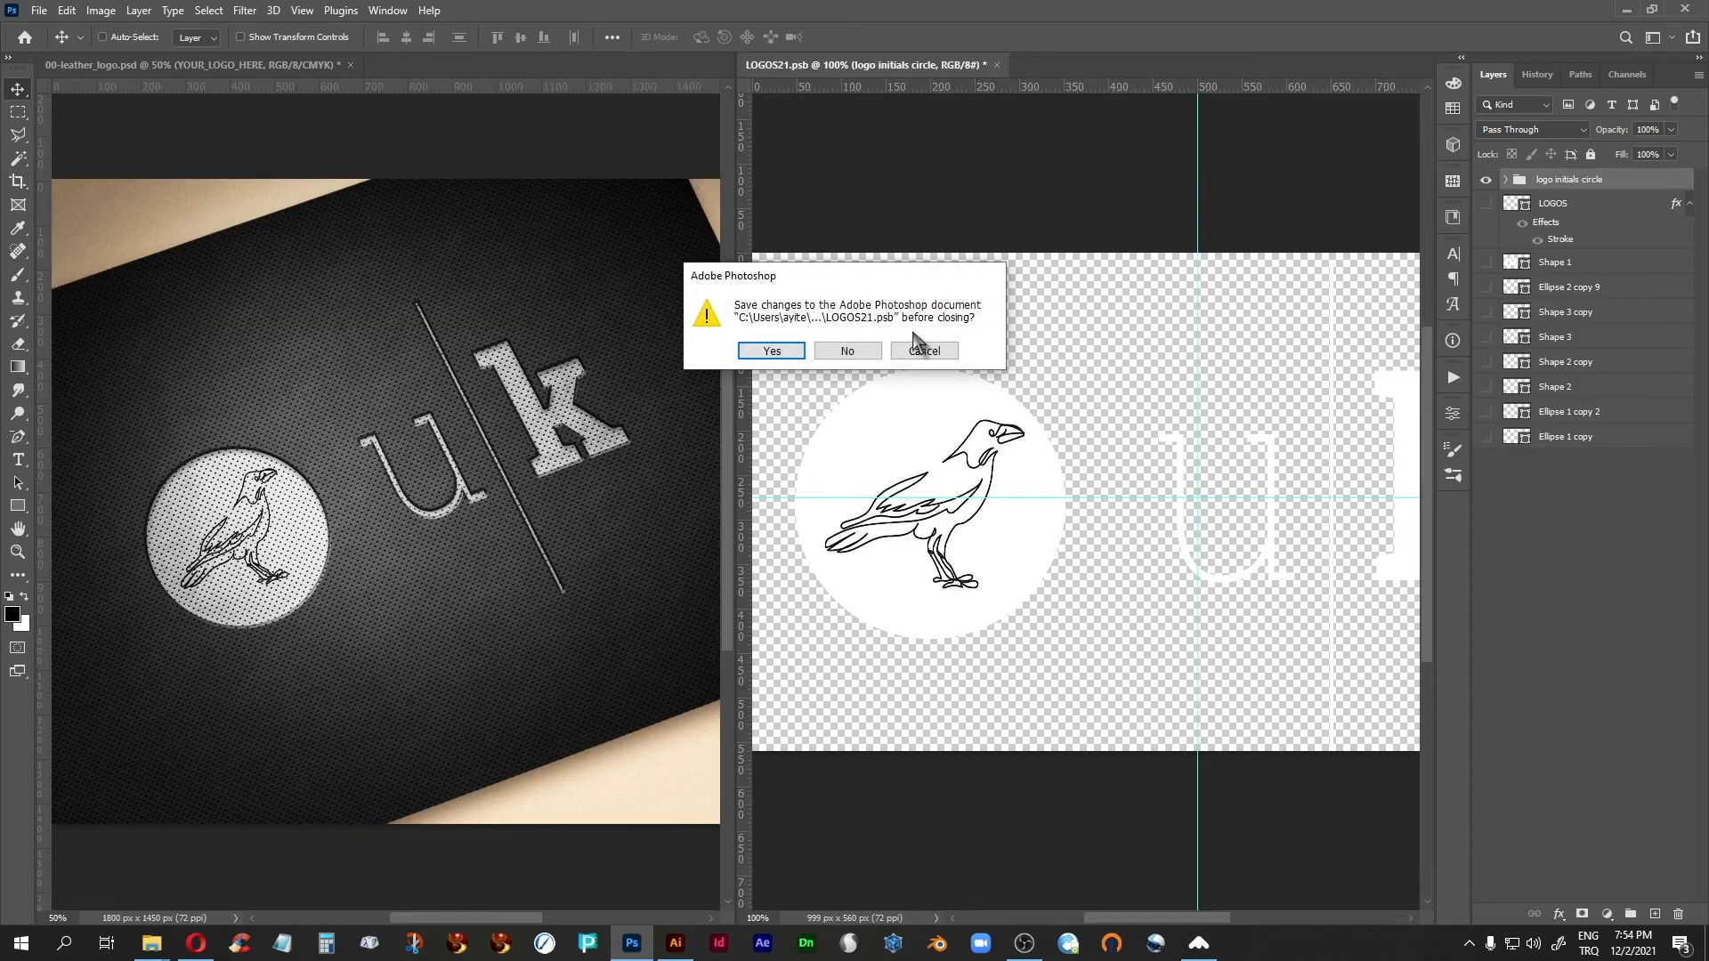
click(856, 347)
click(350, 65)
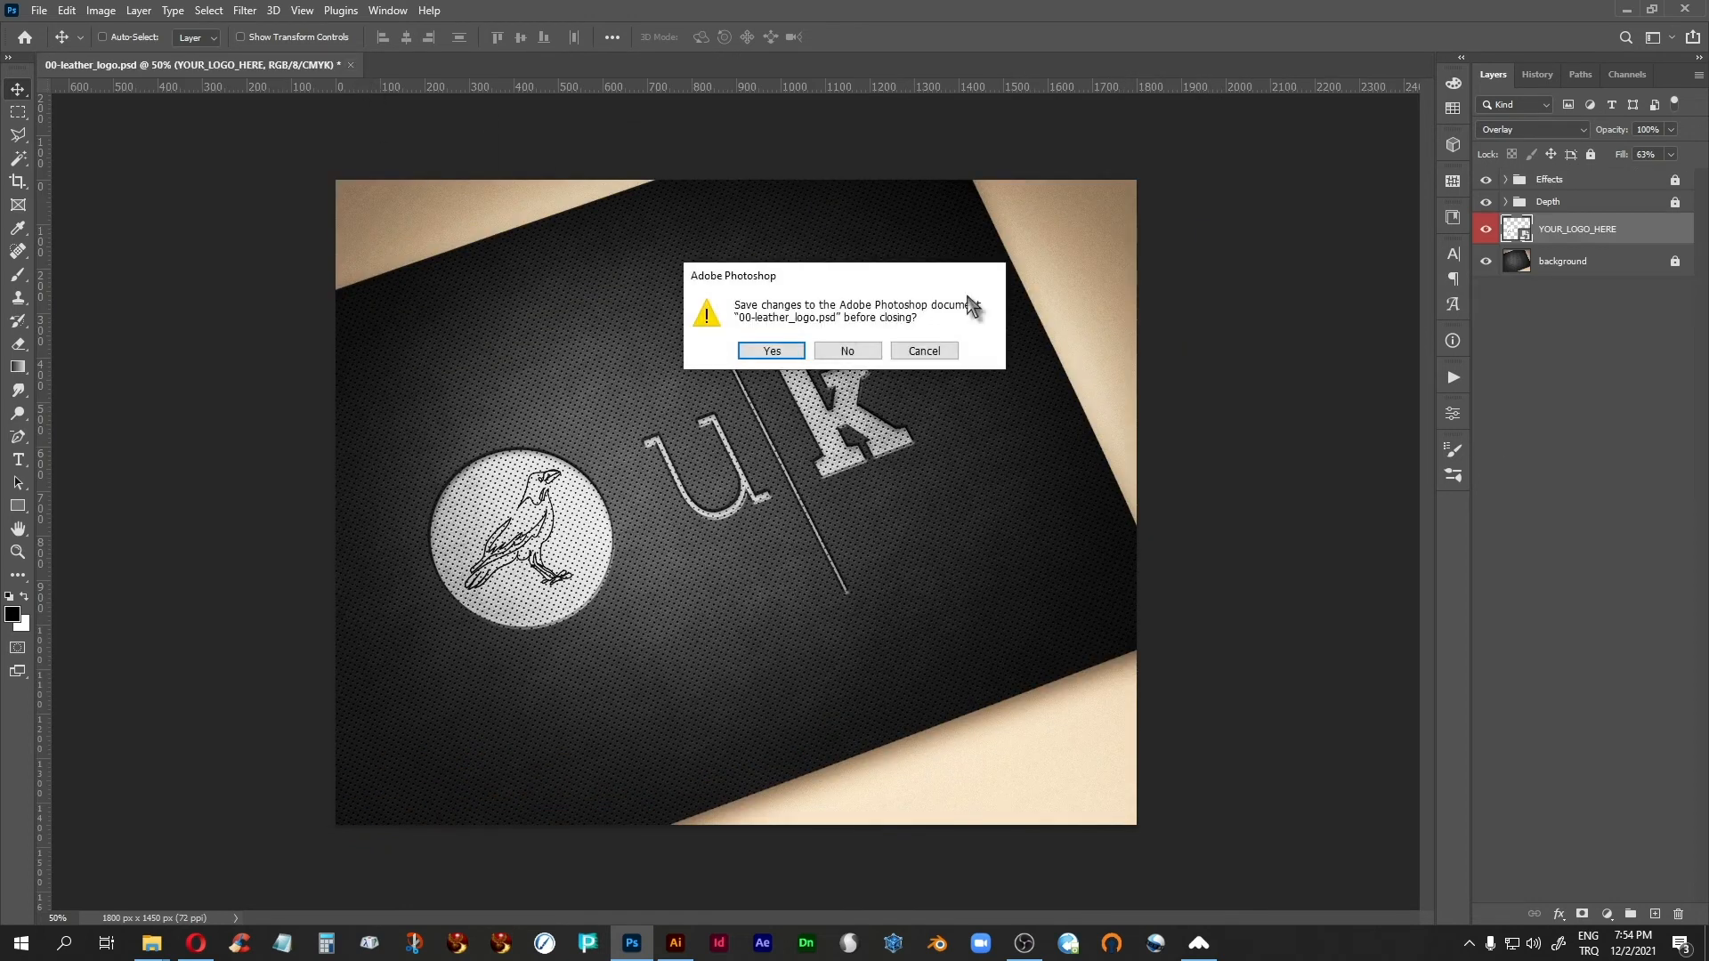
click(860, 350)
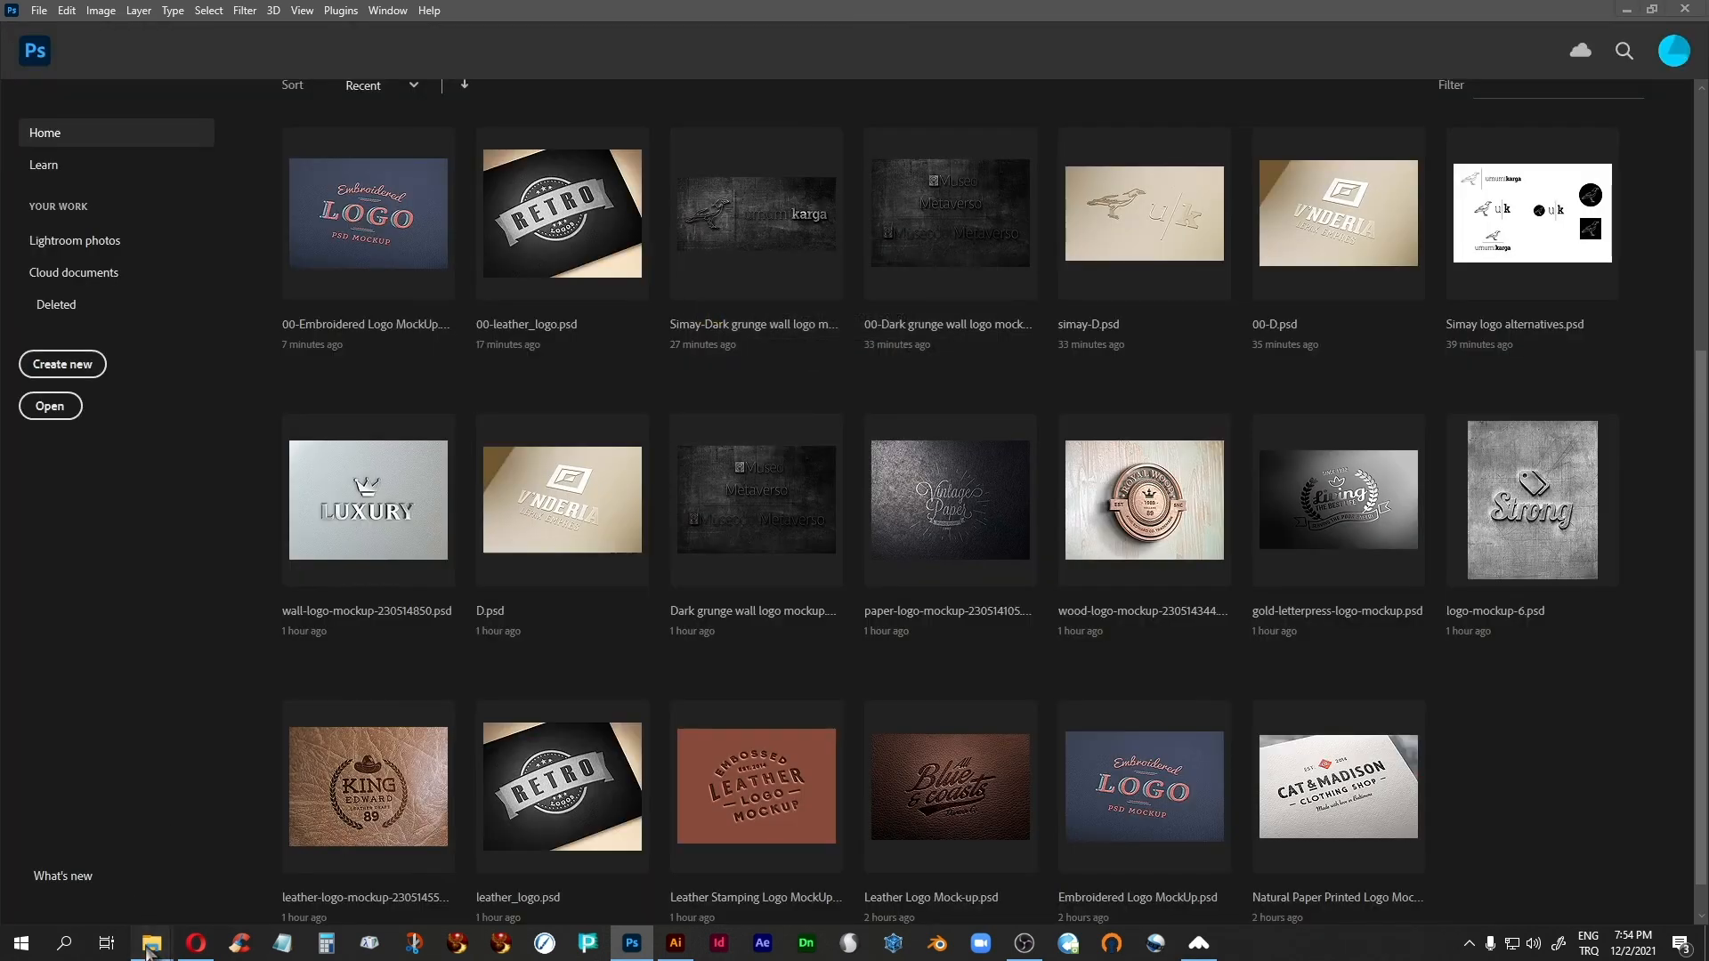
Step: Switch to the logo folder in File Explorer and open 00-wood-logo-mockup-230514344 in Photoshop
mouse_move(147, 939)
click(162, 856)
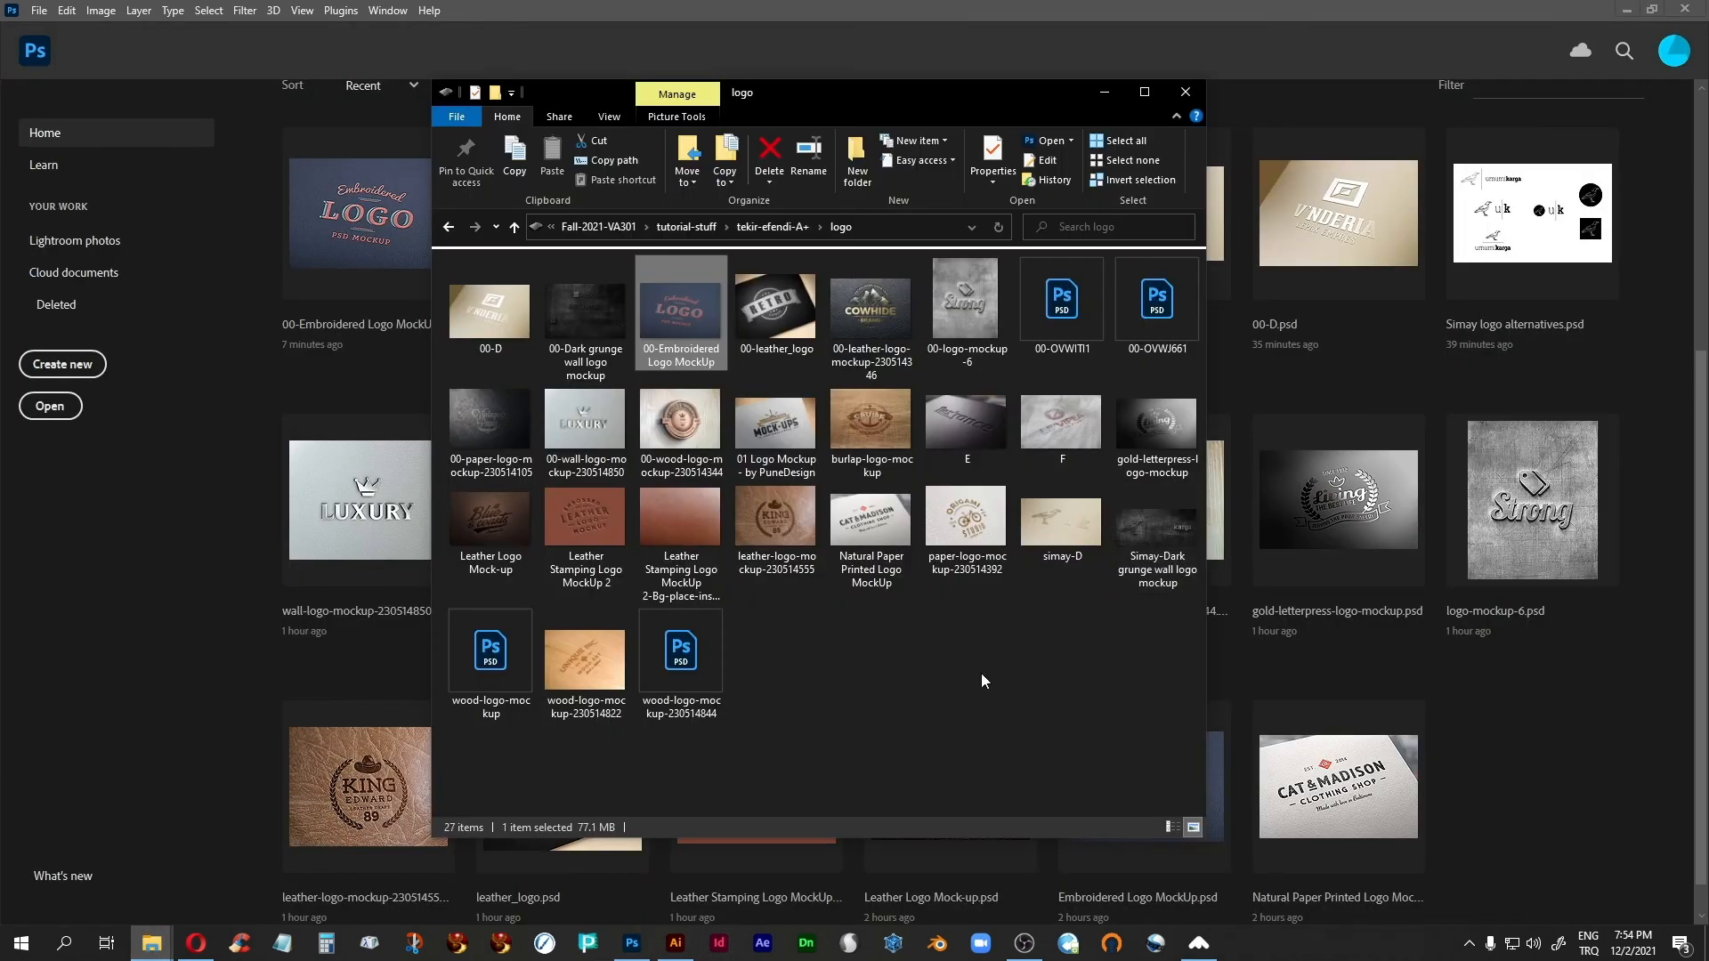
click(995, 634)
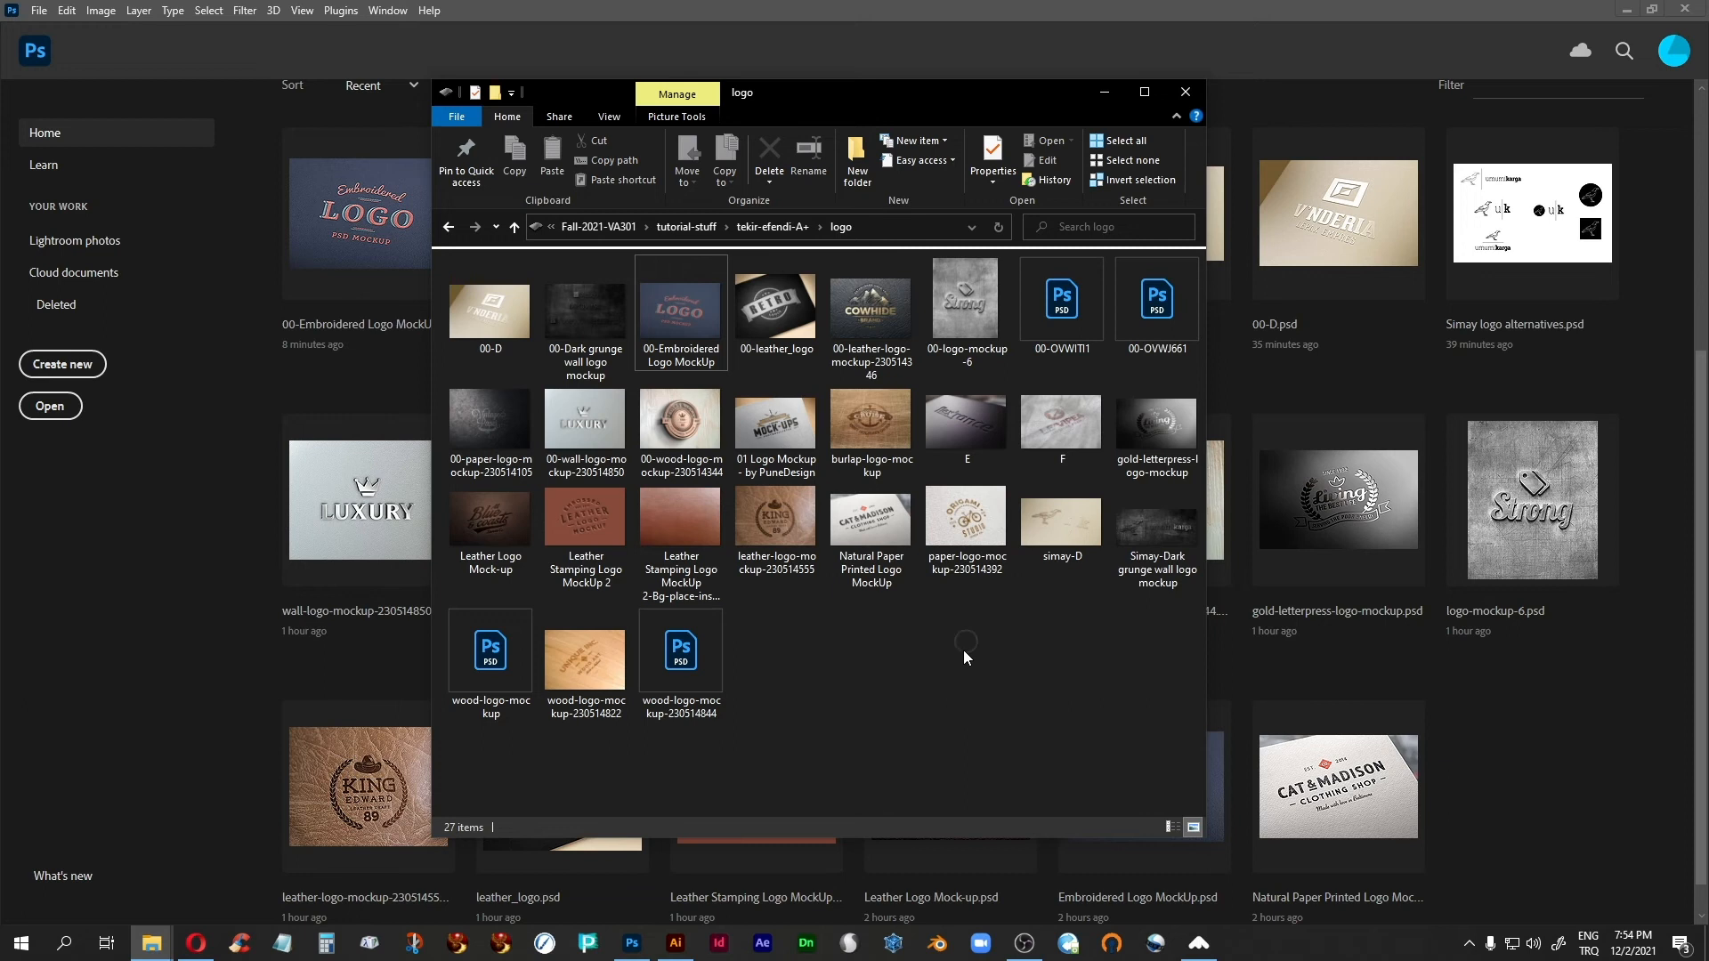
click(684, 428)
double_click(684, 428)
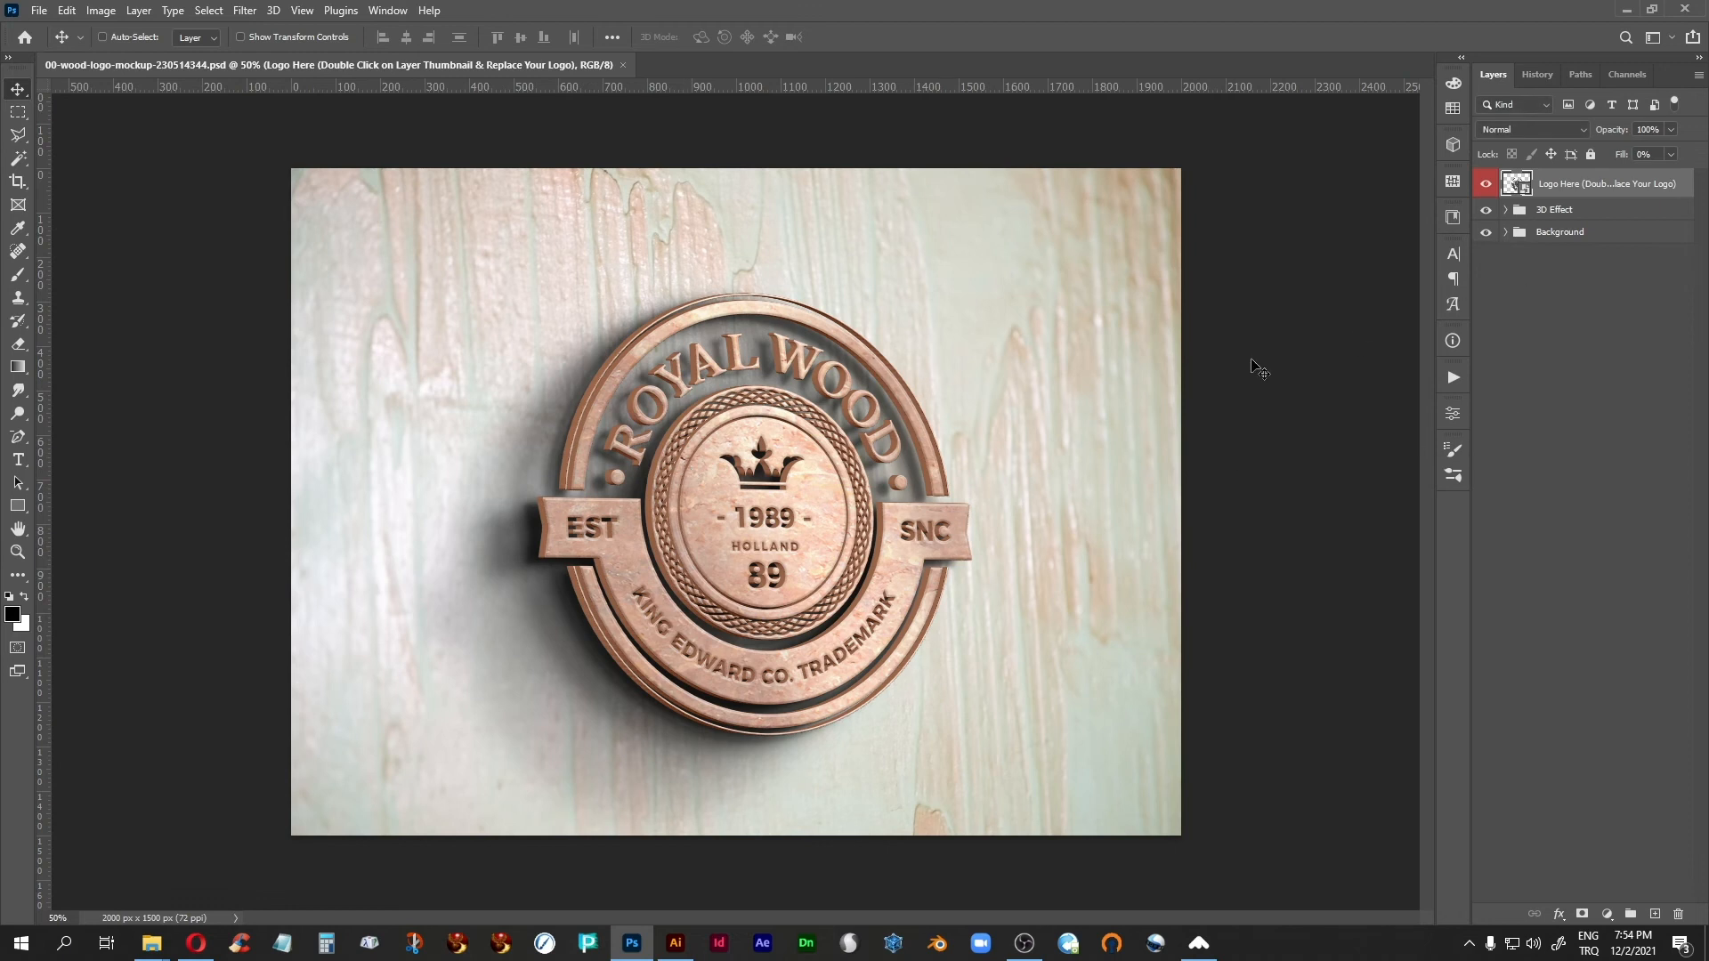
Step: Open the recent logo alternatives document and tile all open documents vertically
mouse_move(151, 942)
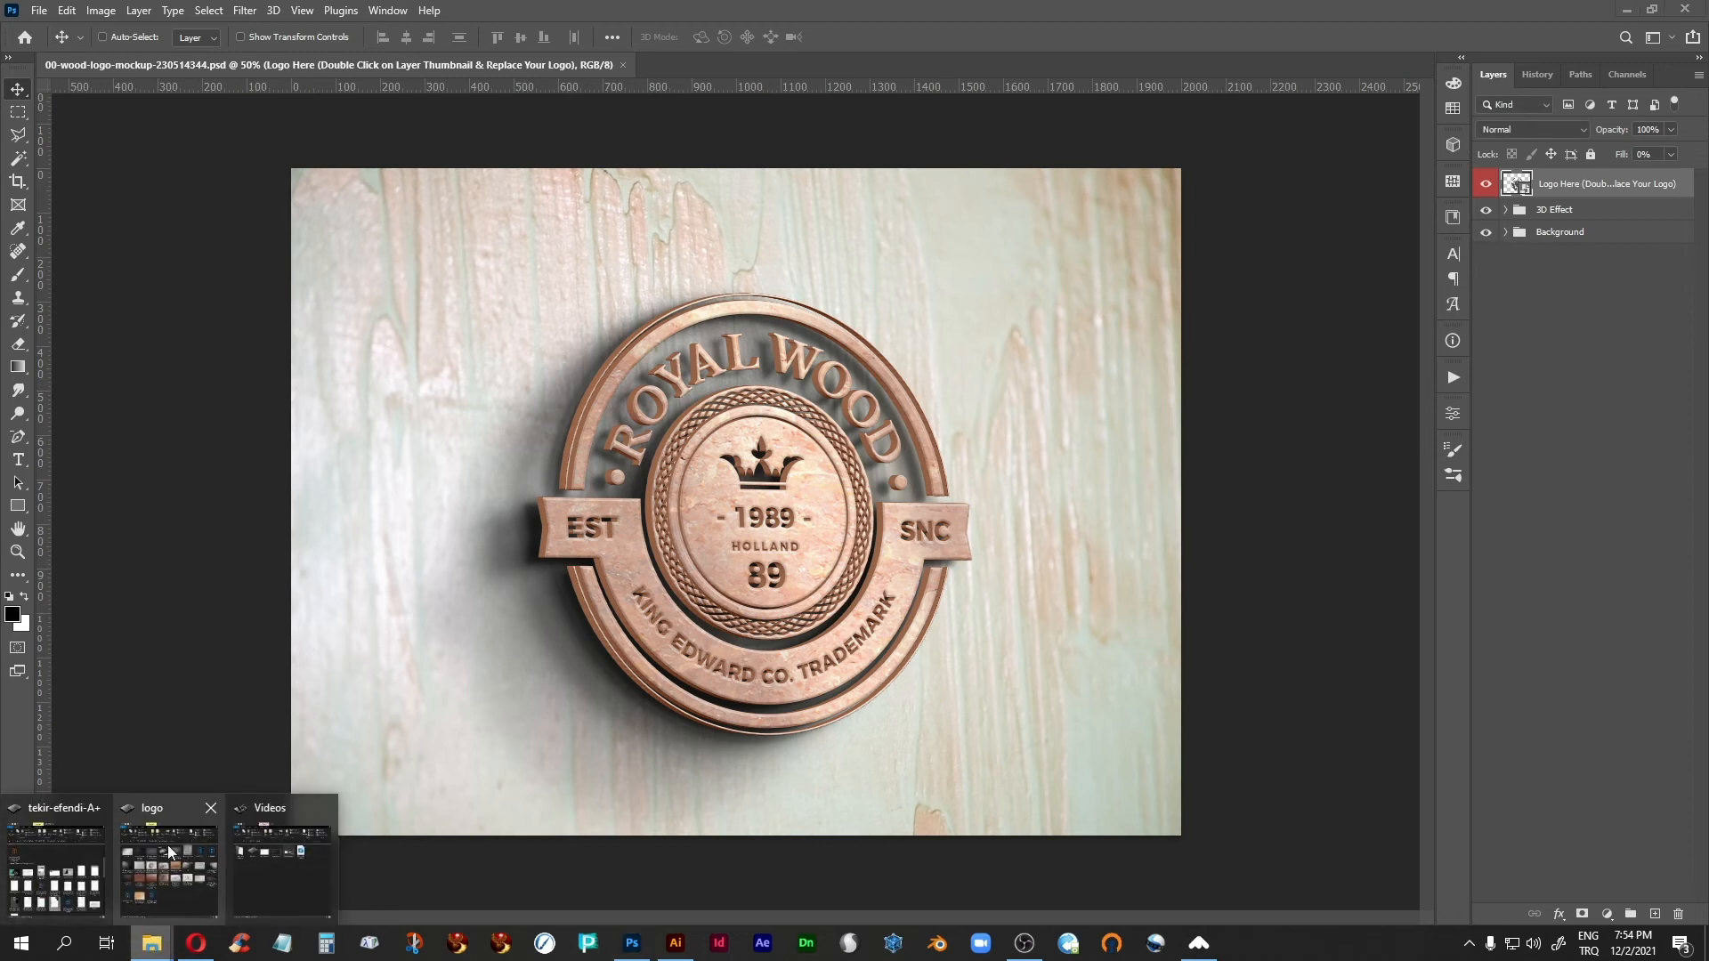
click(39, 10)
mouse_move(178, 120)
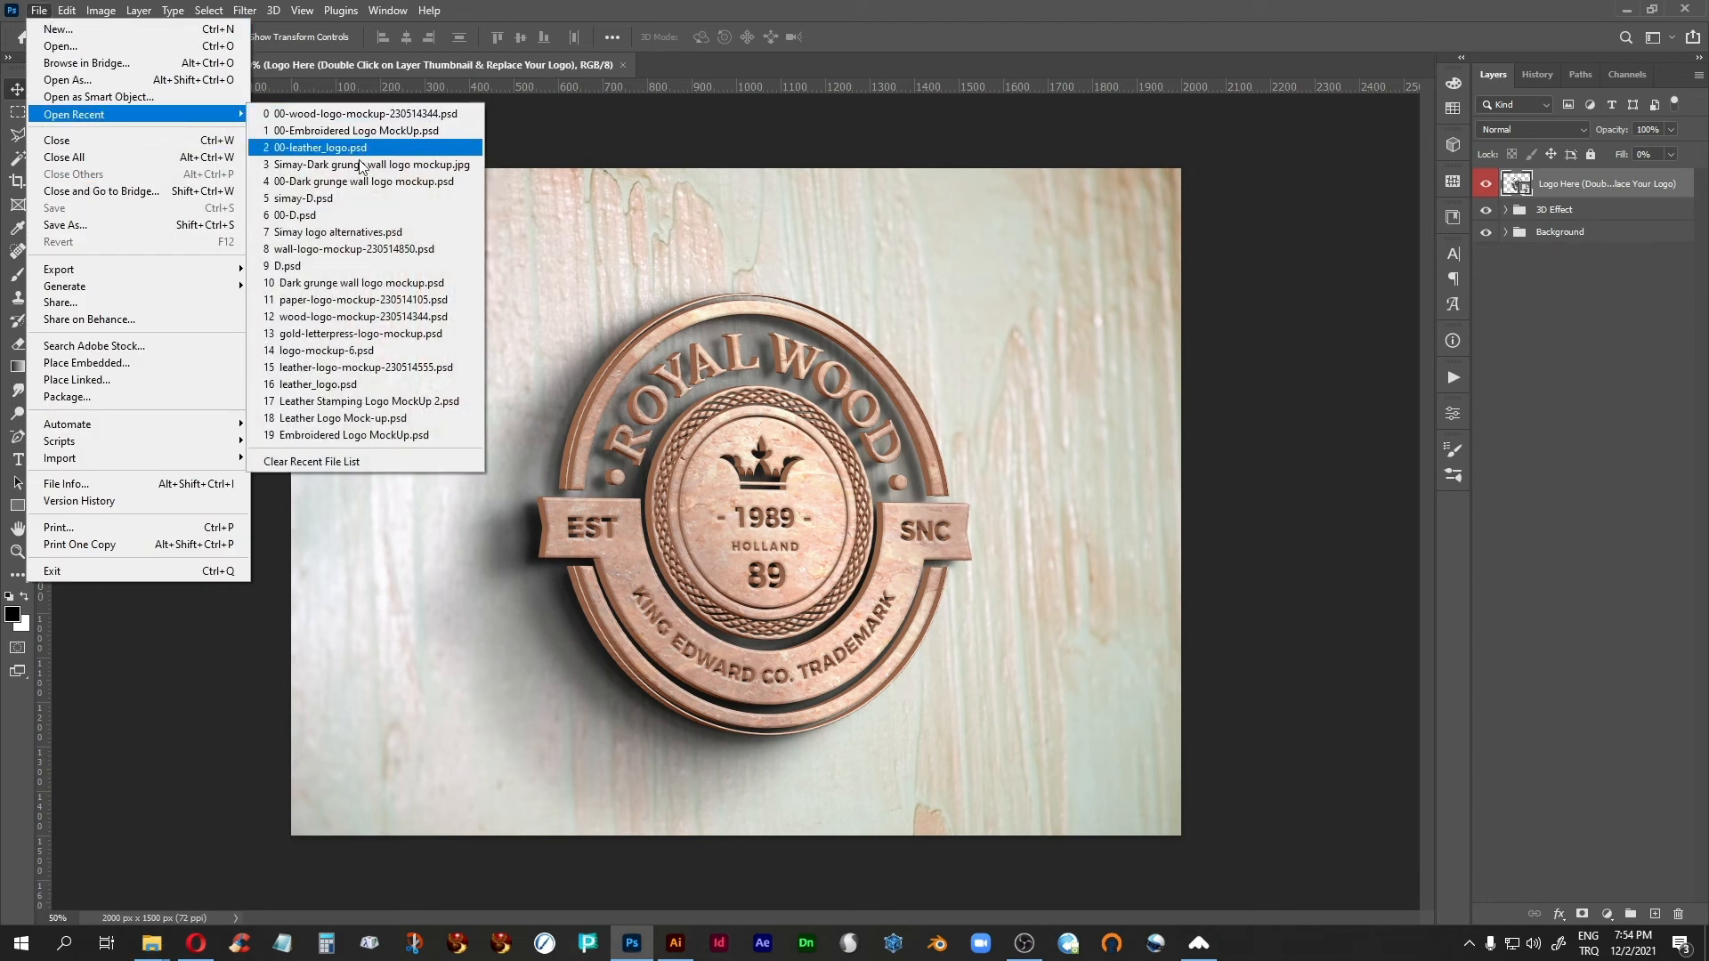
click(361, 232)
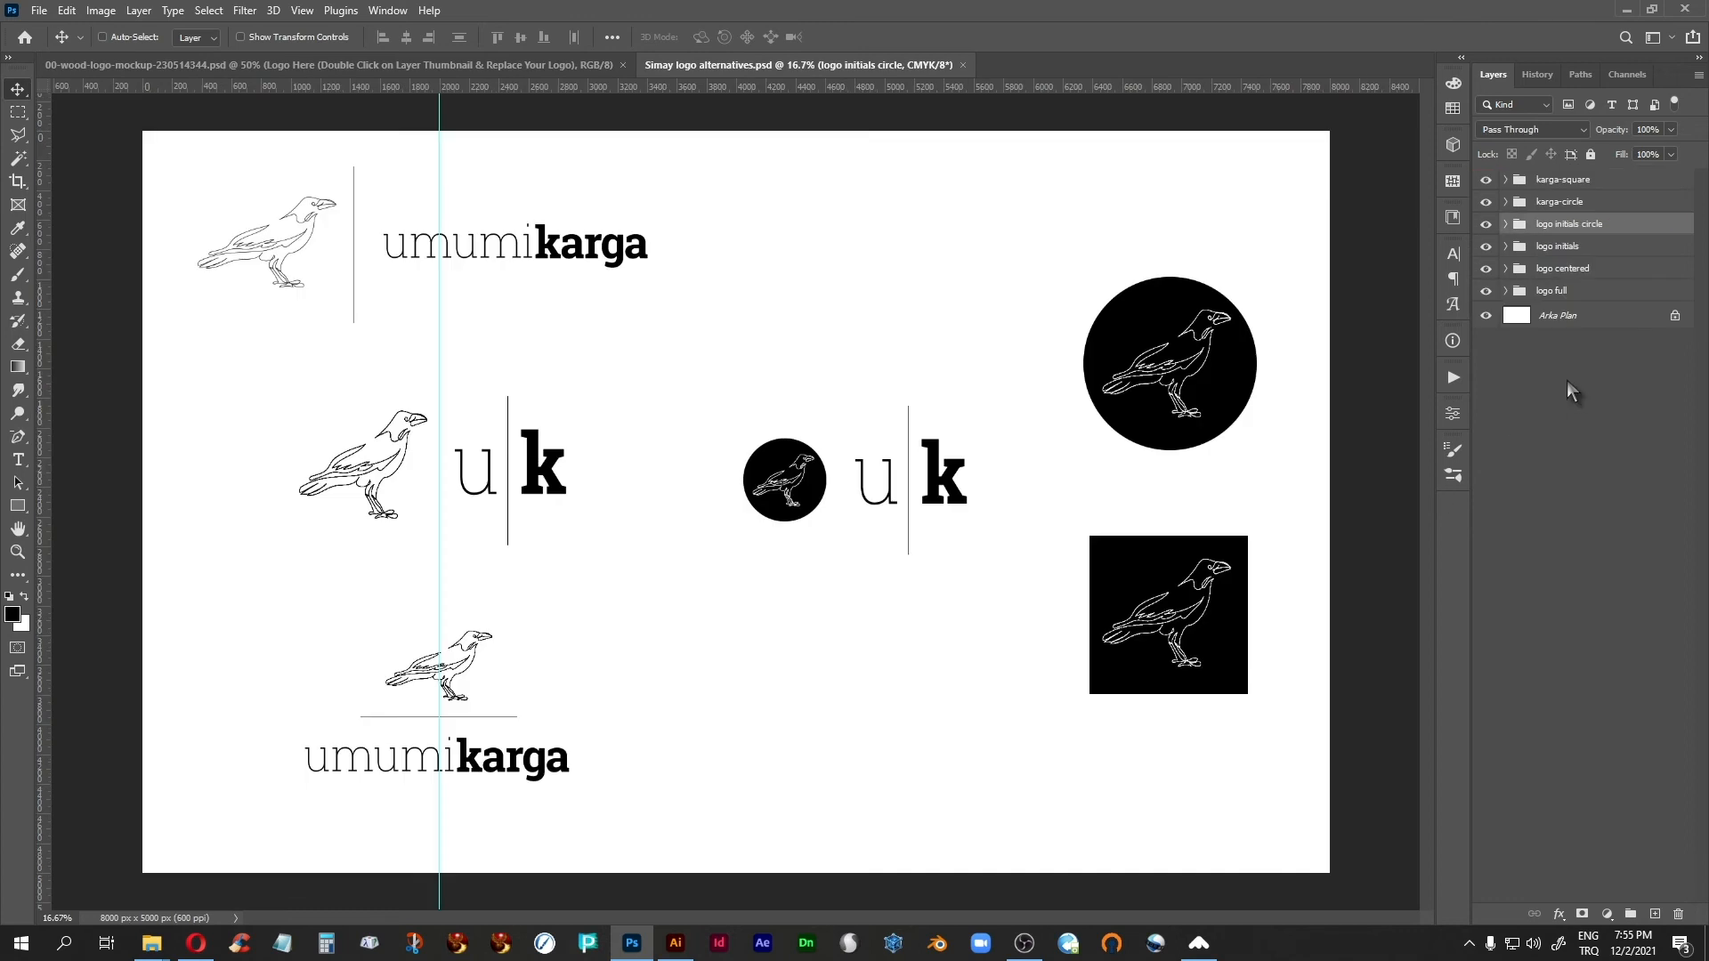
click(389, 11)
mouse_move(396, 26)
click(638, 61)
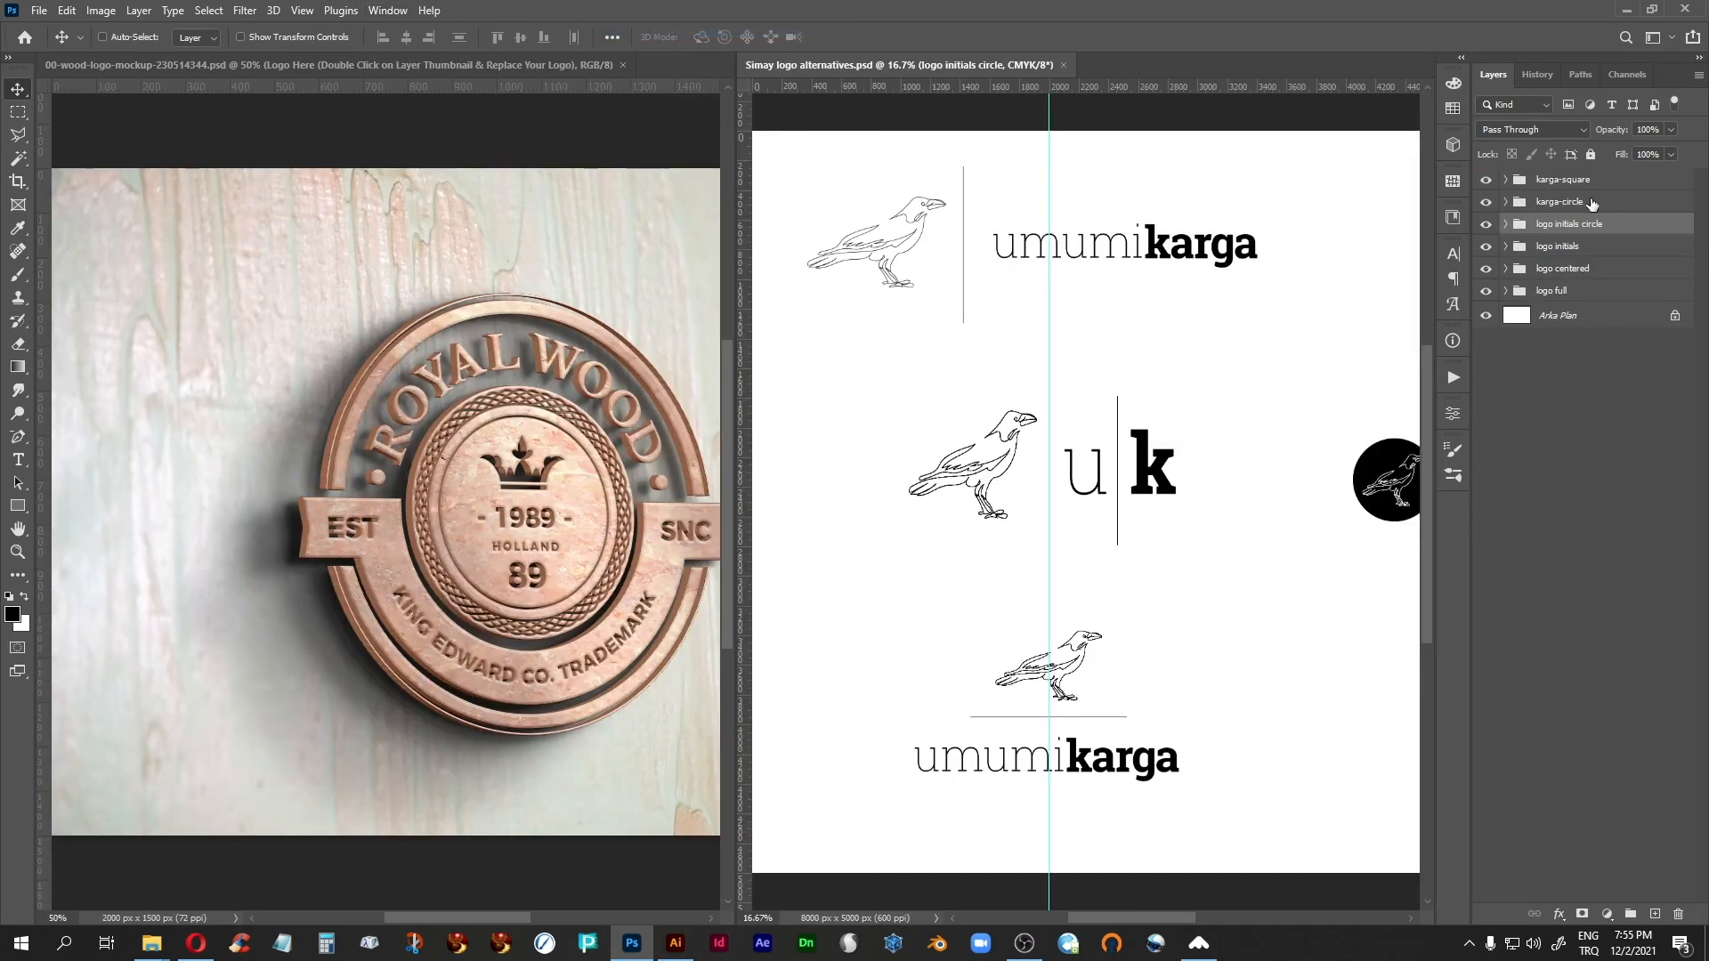
Step: Open the wood mockup's logo smart object, hide its placeholder Logo layer and copy the logo initials group into it
click(1556, 247)
click(276, 65)
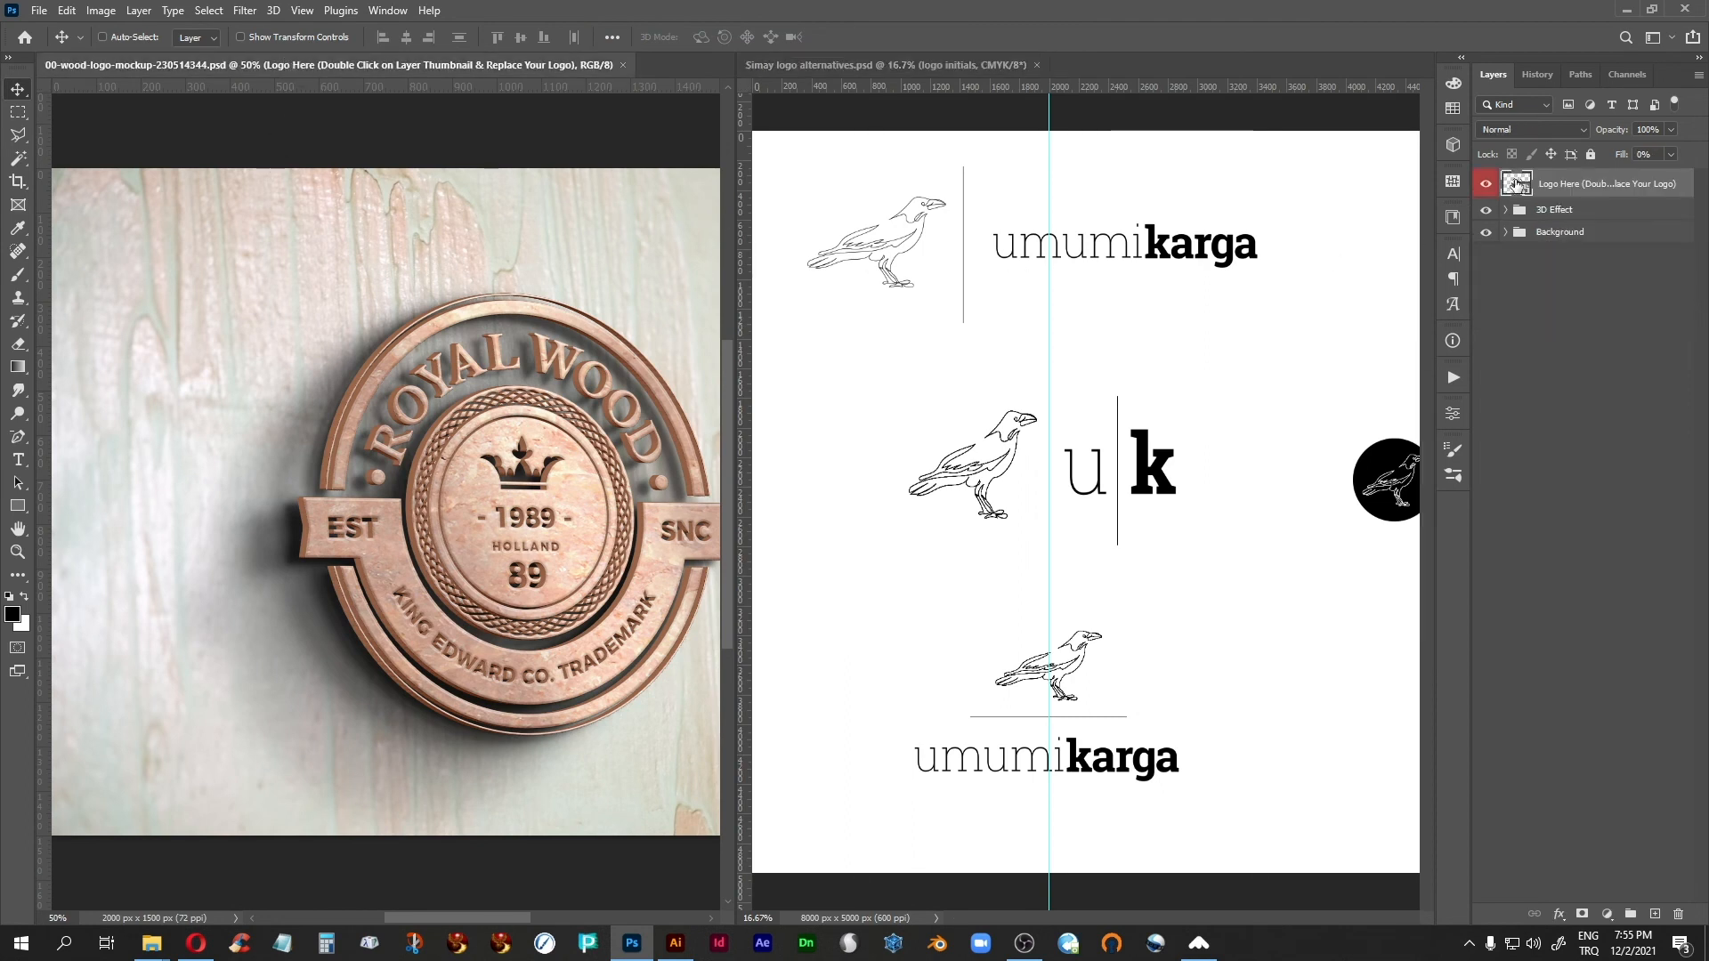
double_click(1516, 185)
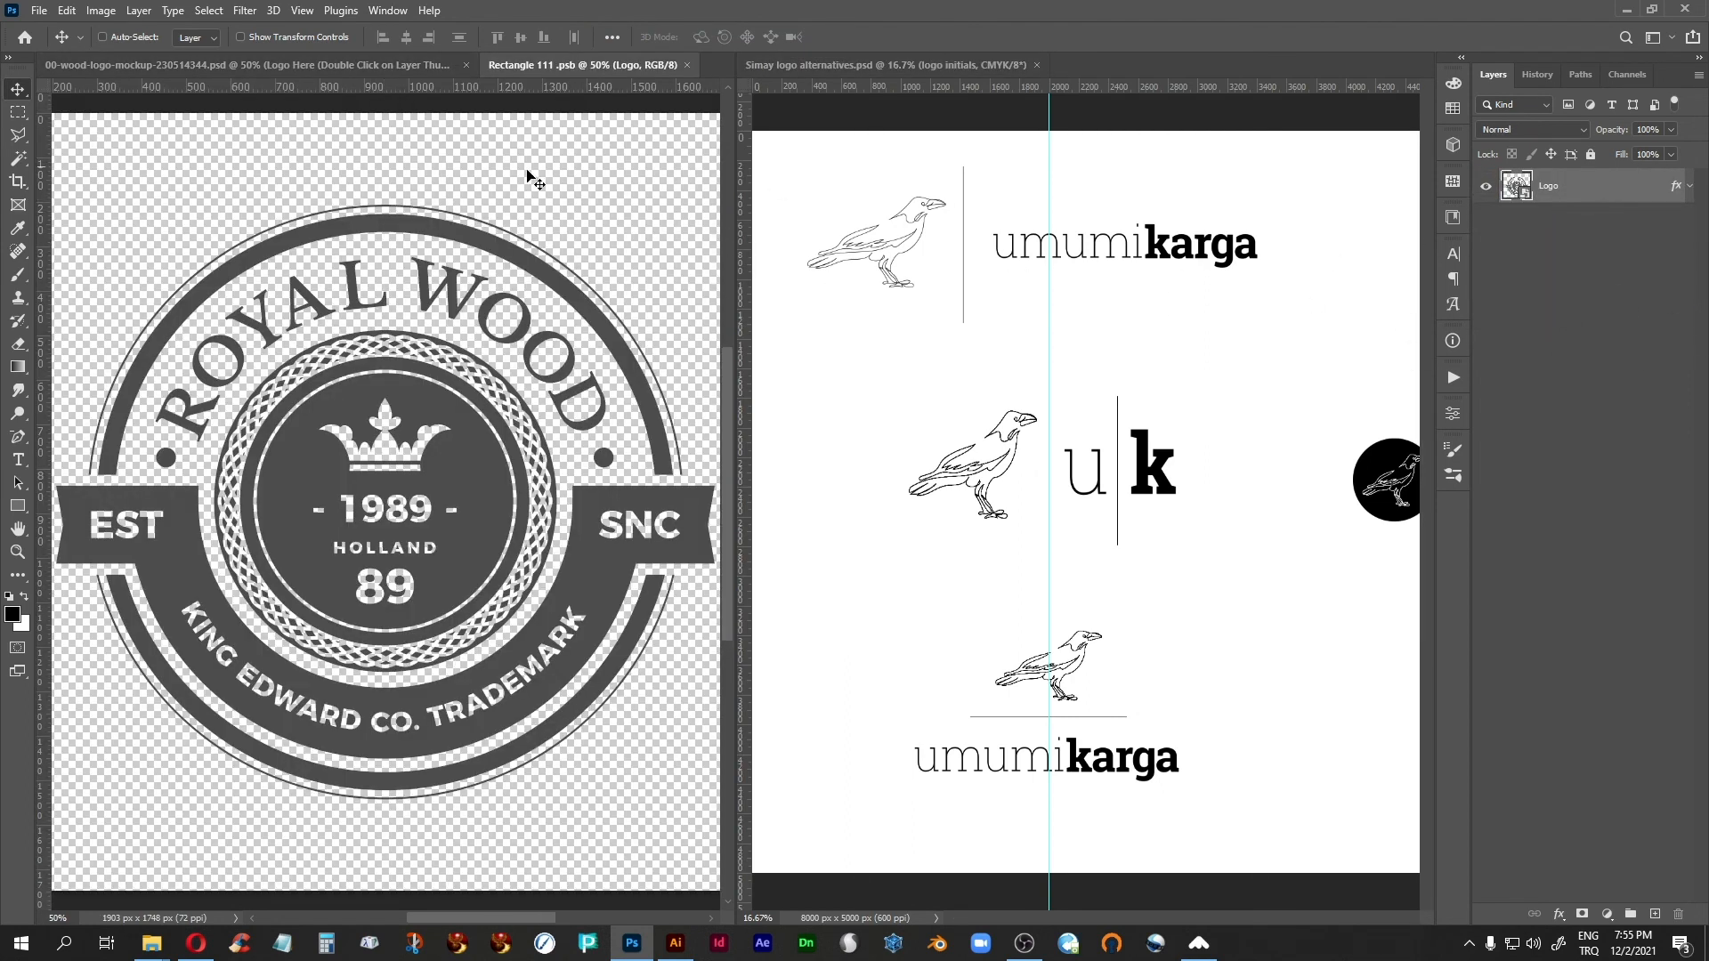
click(1488, 189)
click(873, 70)
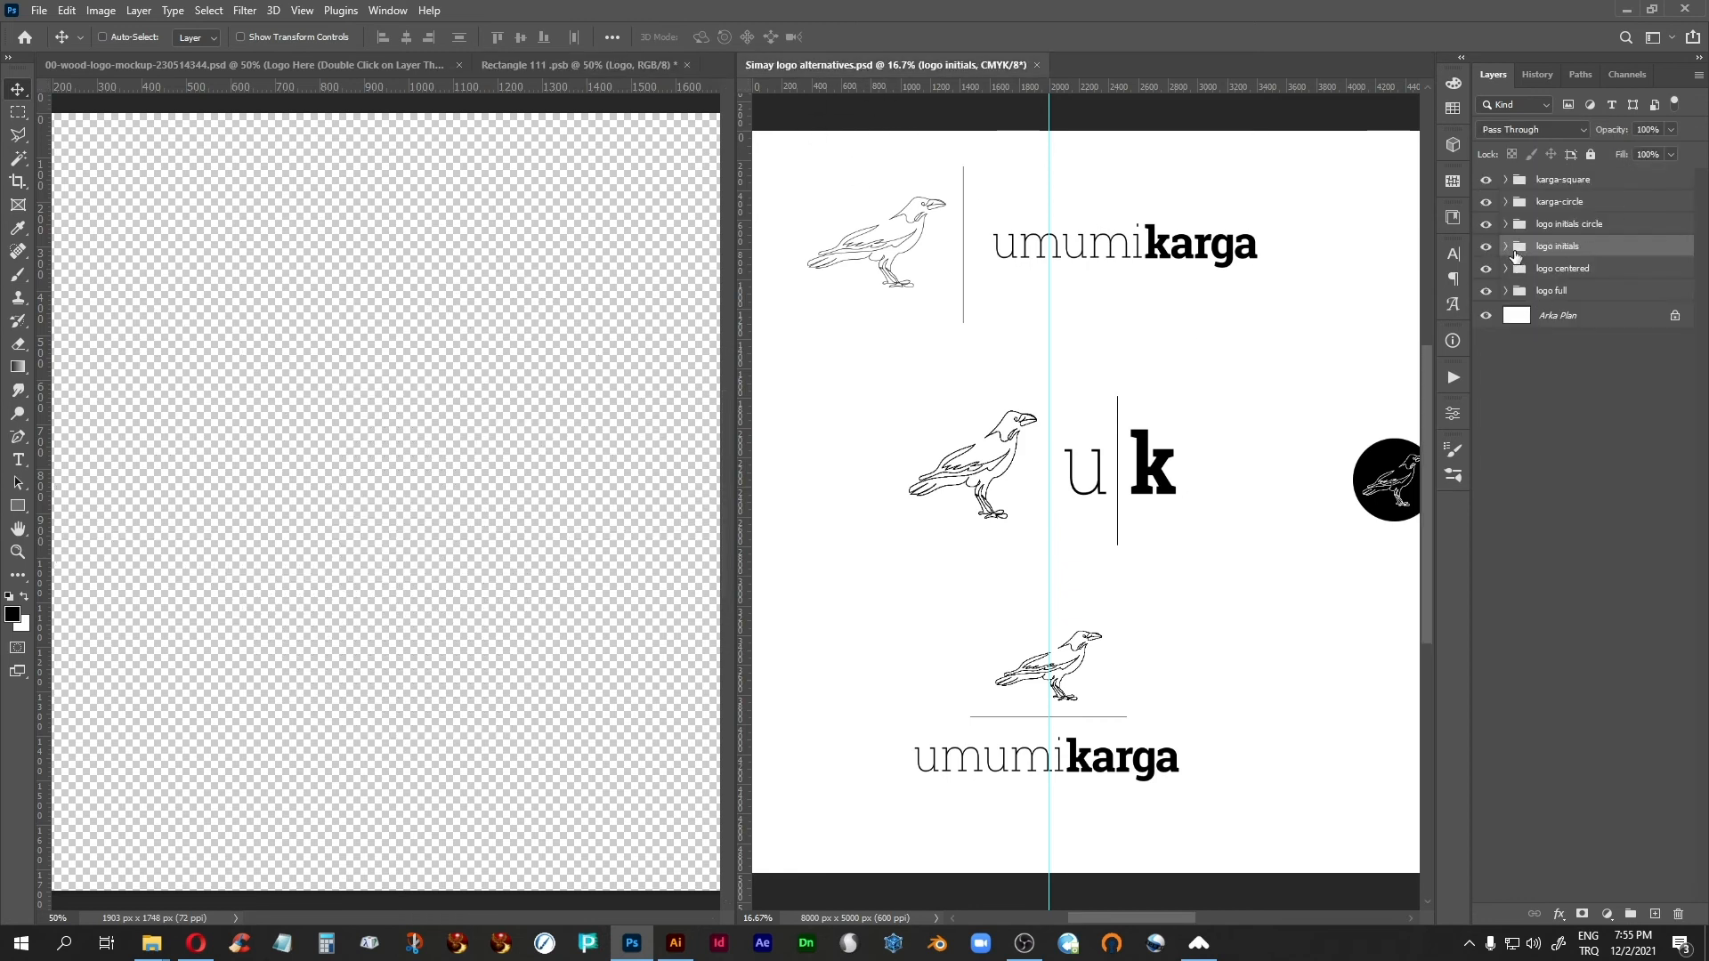
drag(1522, 249, 648, 801)
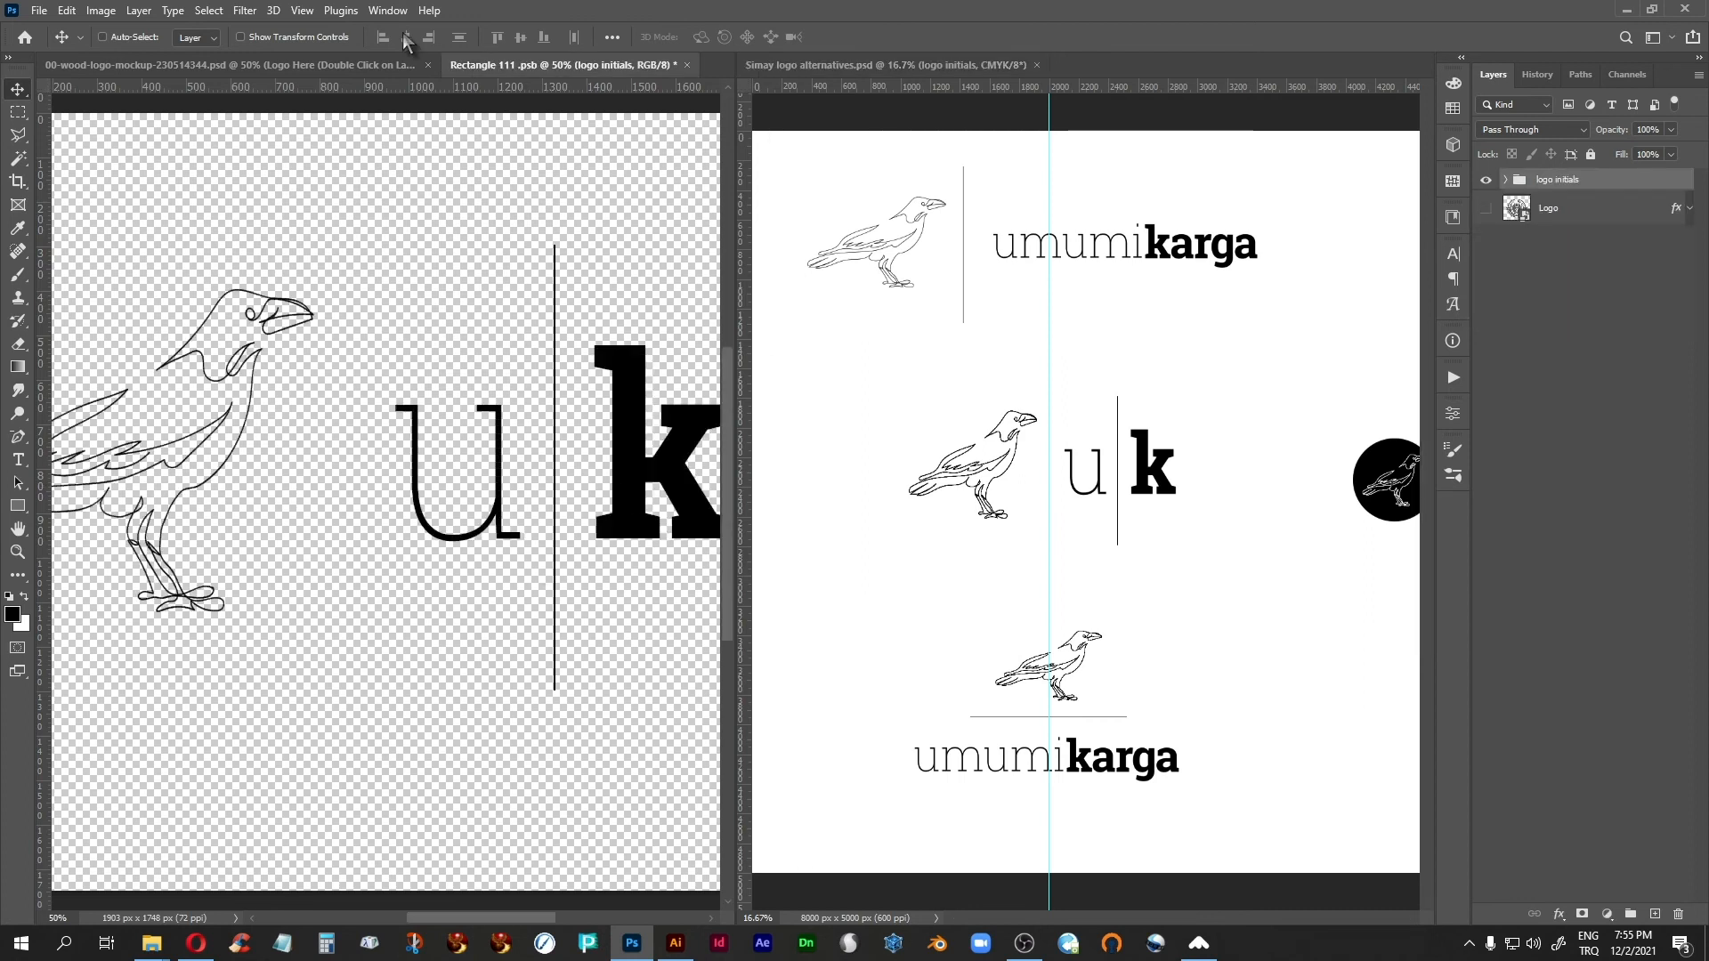
Step: Move the logo initials group so the whole logo sits inside the Rectangle 111 .psb canvas, using full-screen view
key(f)
drag(692, 463, 759, 457)
key(f)
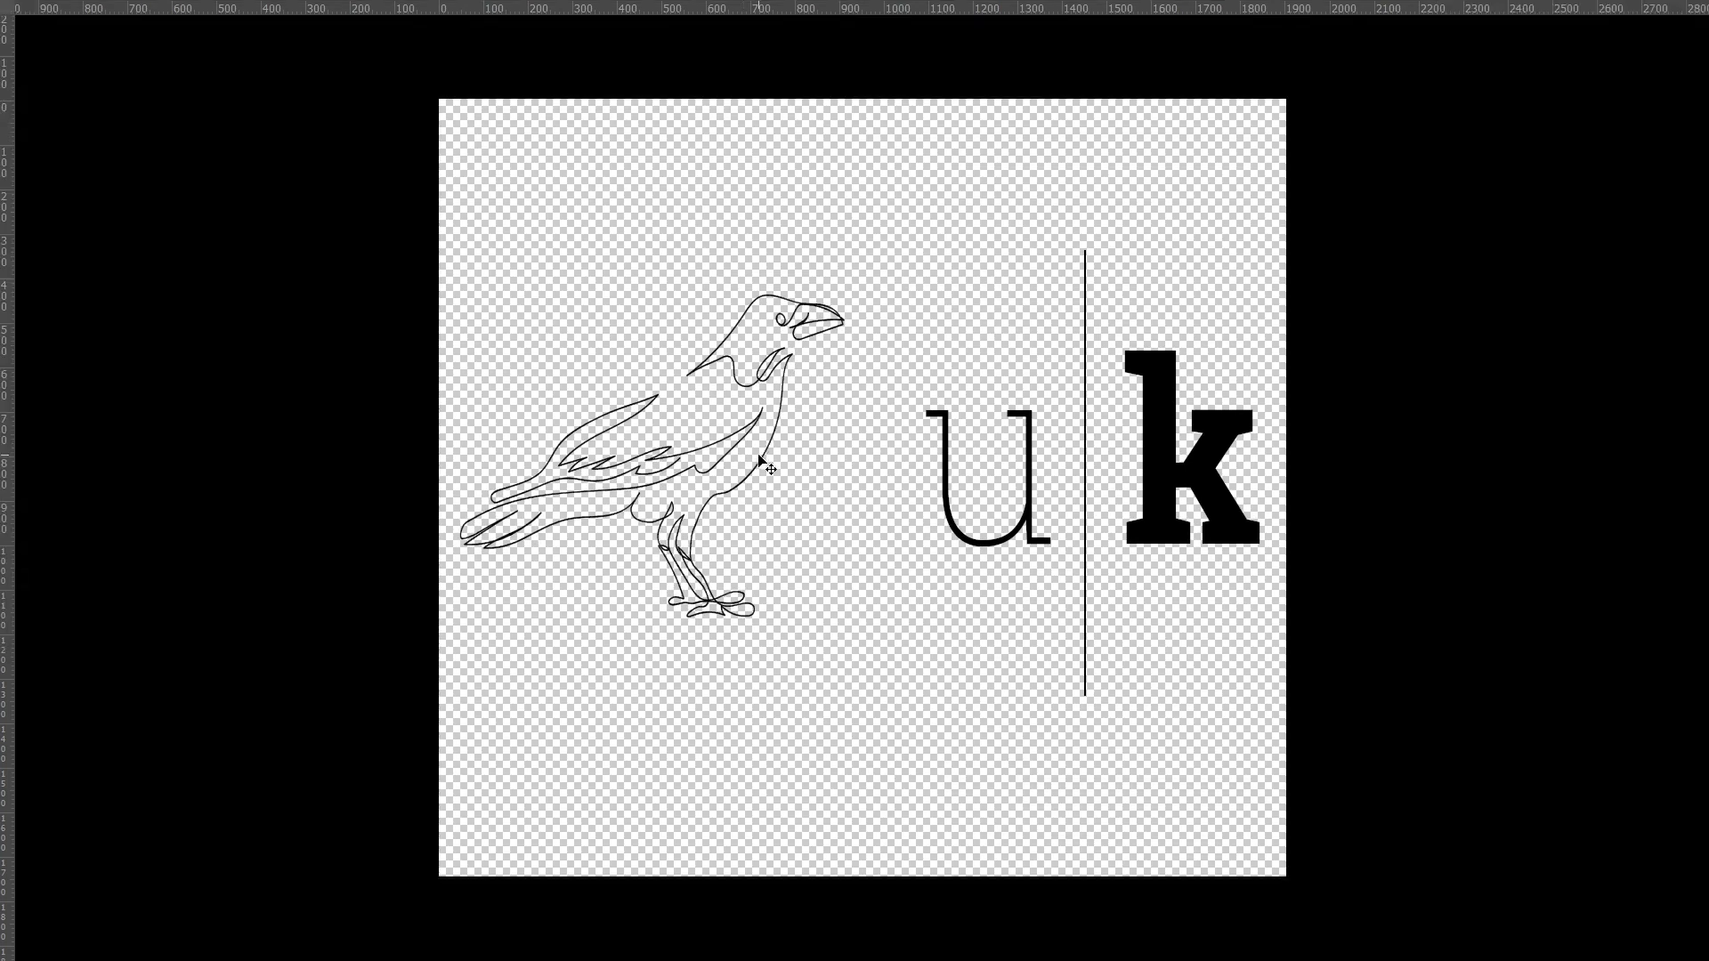
key(f)
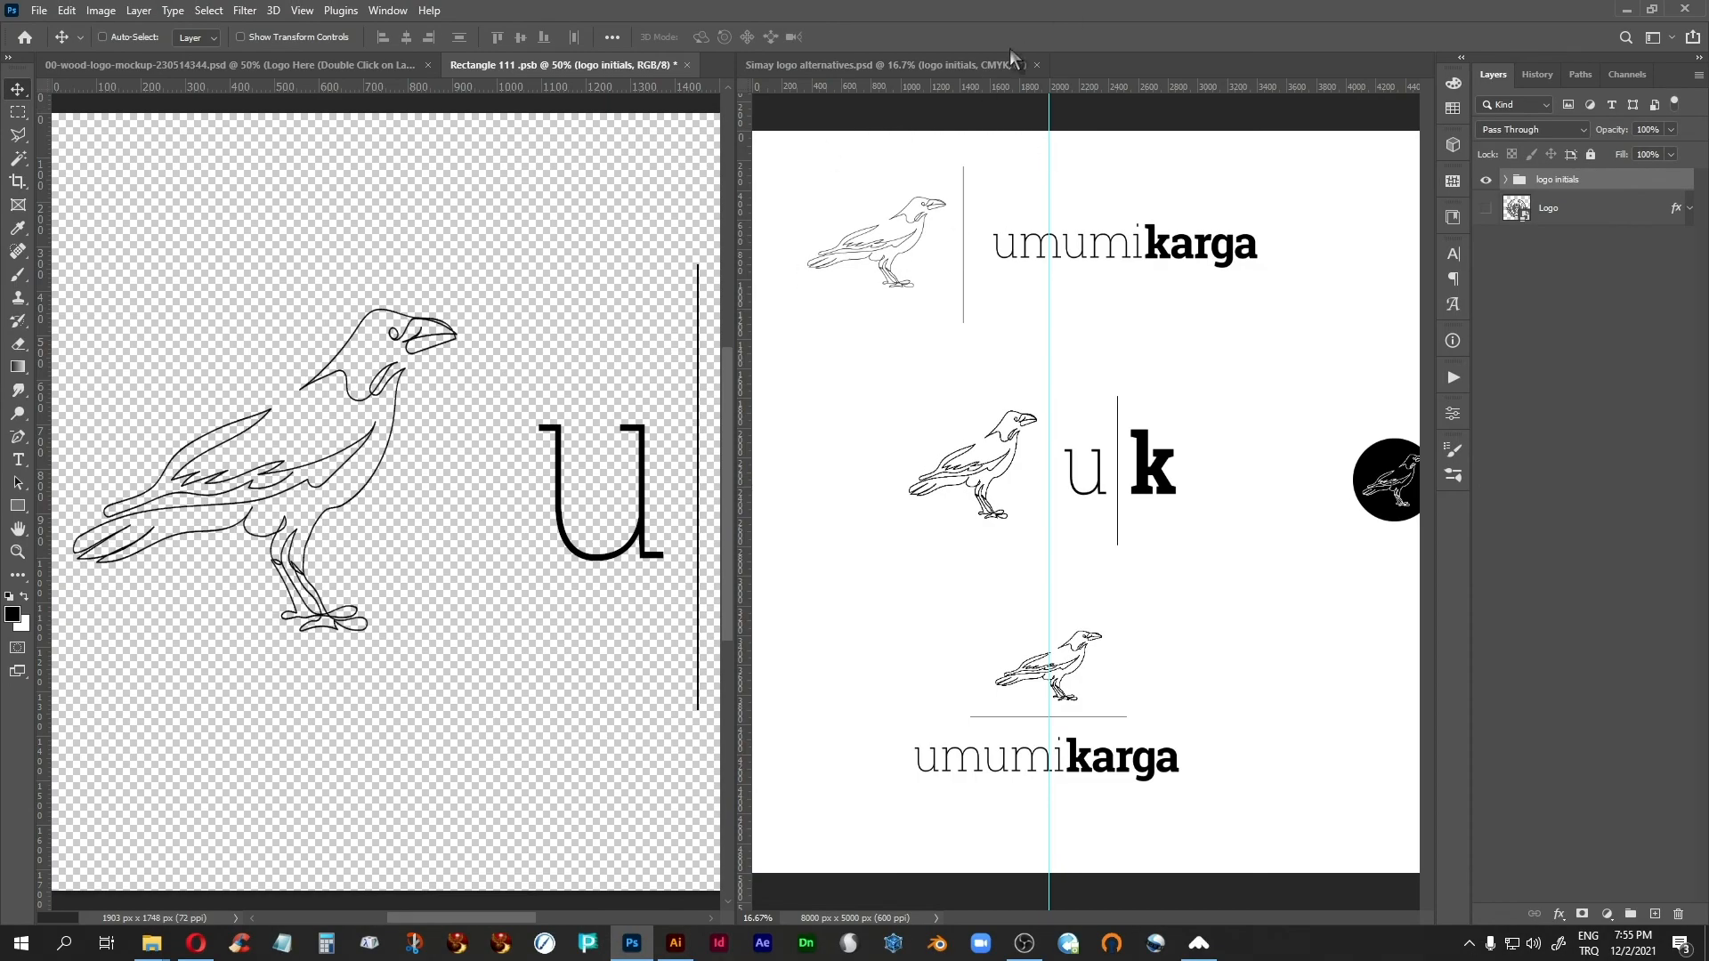
Step: Tile the three open documents vertically and save the Rectangle 111 .psb smart object
click(387, 10)
mouse_move(450, 30)
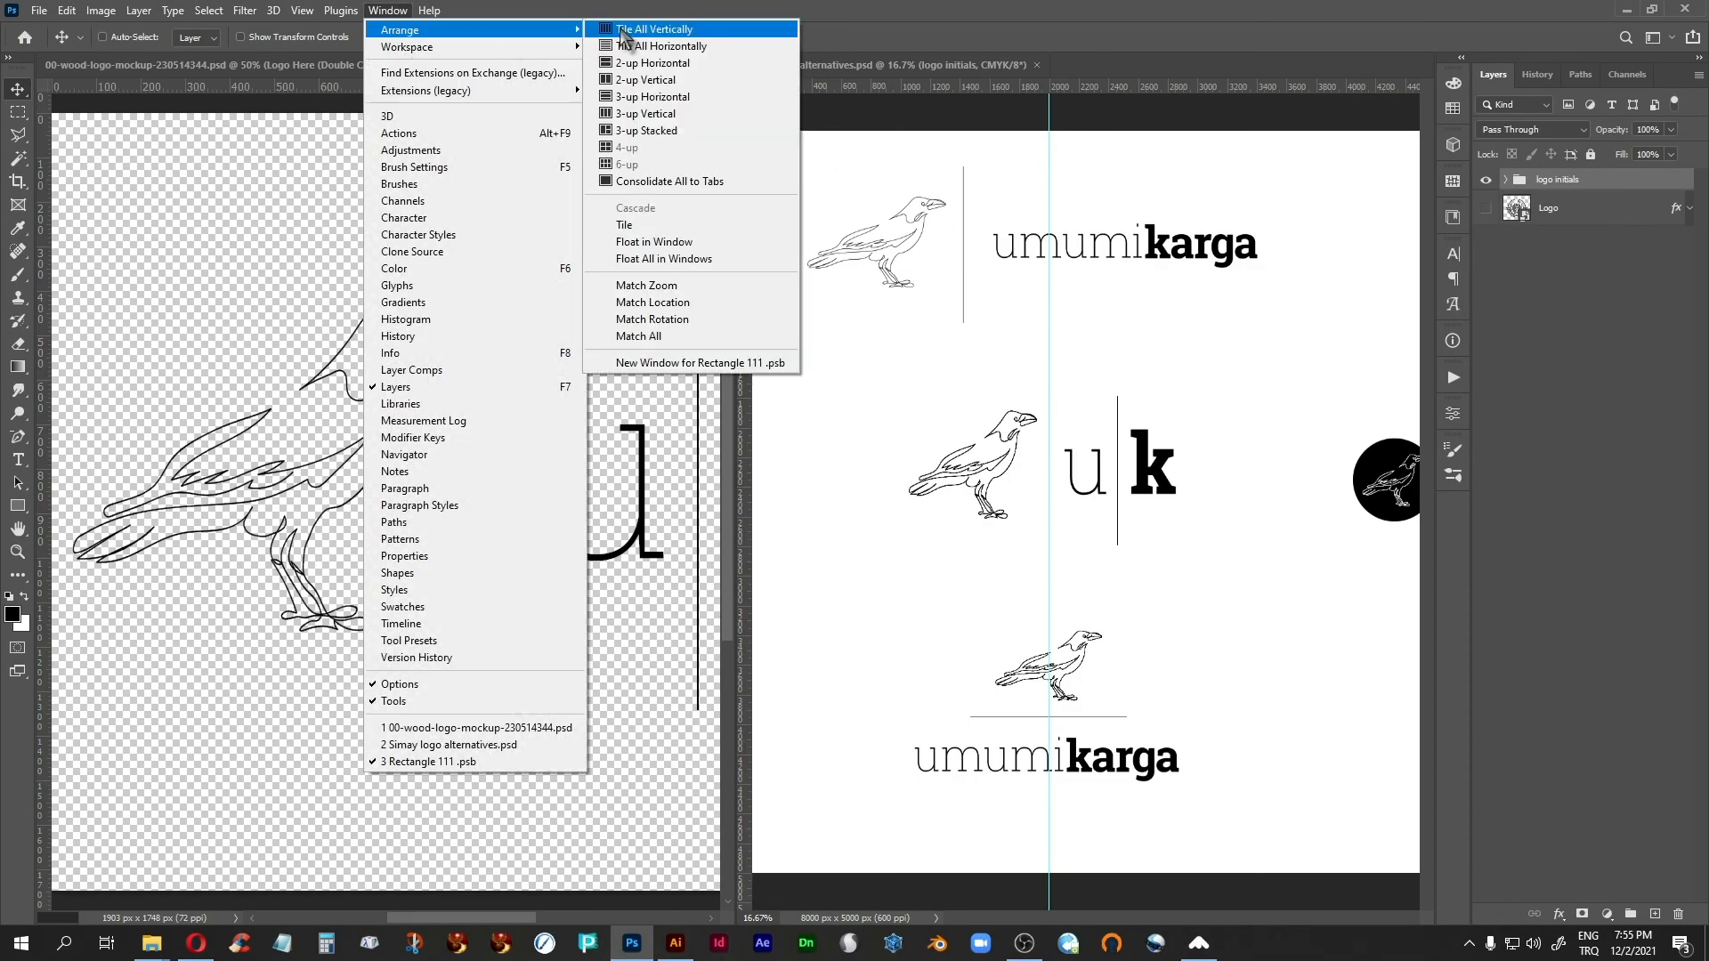
click(623, 32)
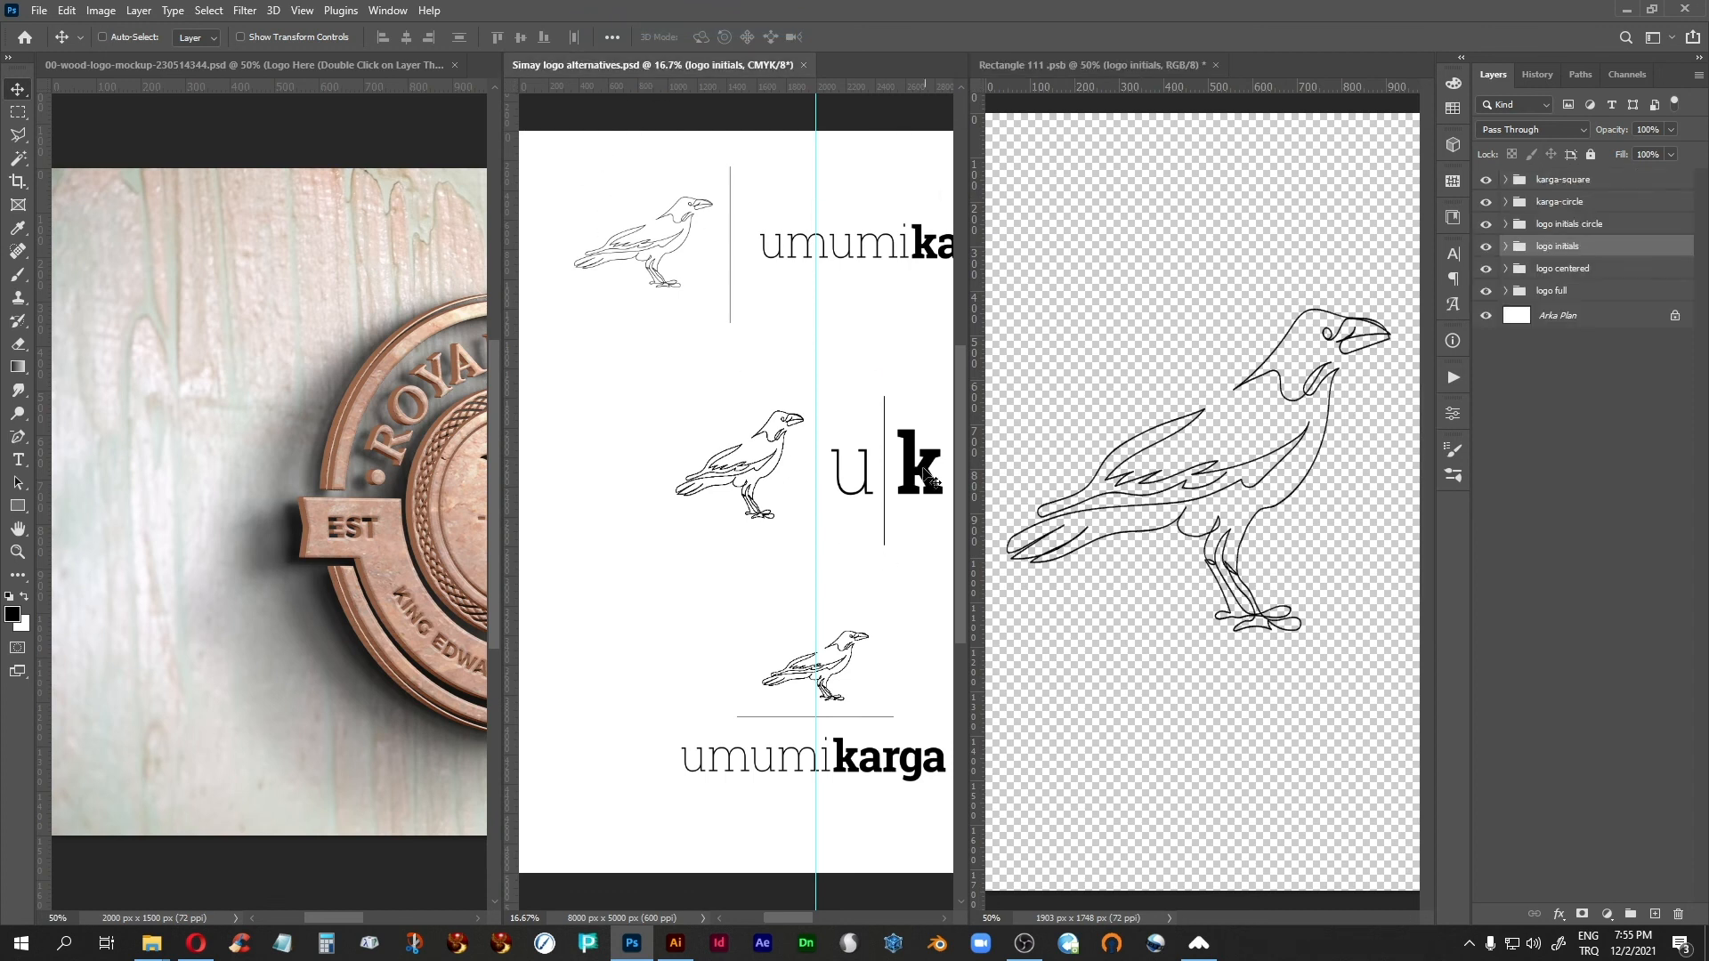
click(1095, 62)
key(ctrl+s)
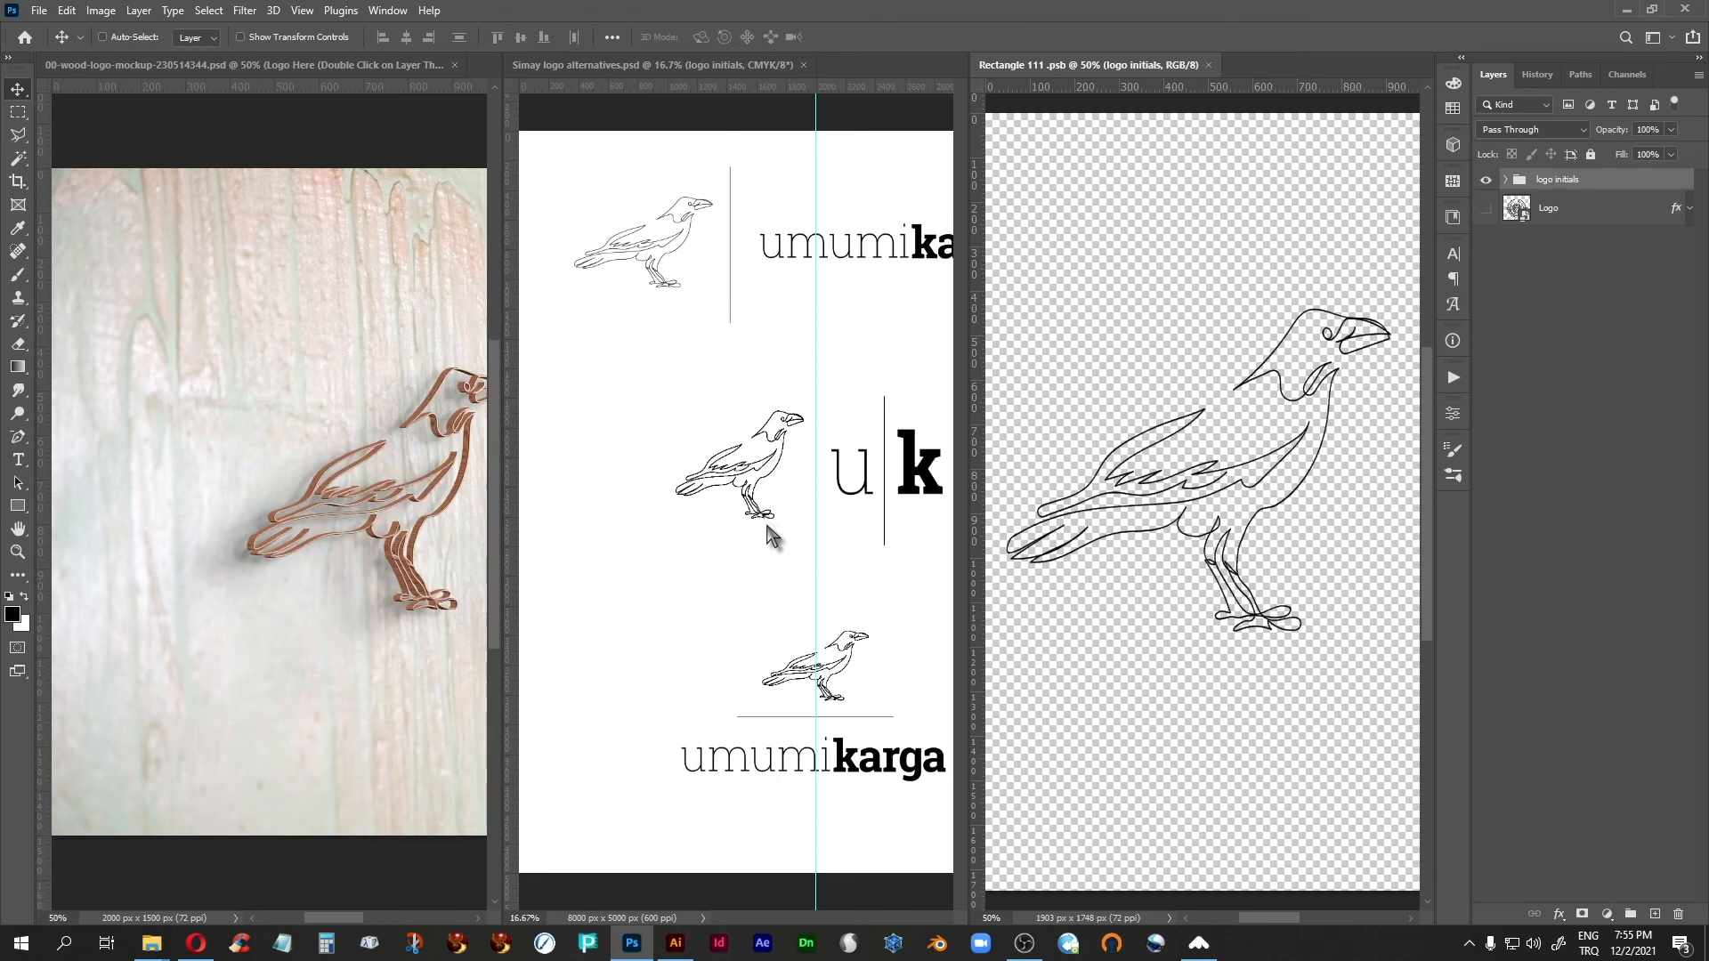
Step: Check the logo on the wood mockup and close the smart object and the logo alternatives document
click(266, 66)
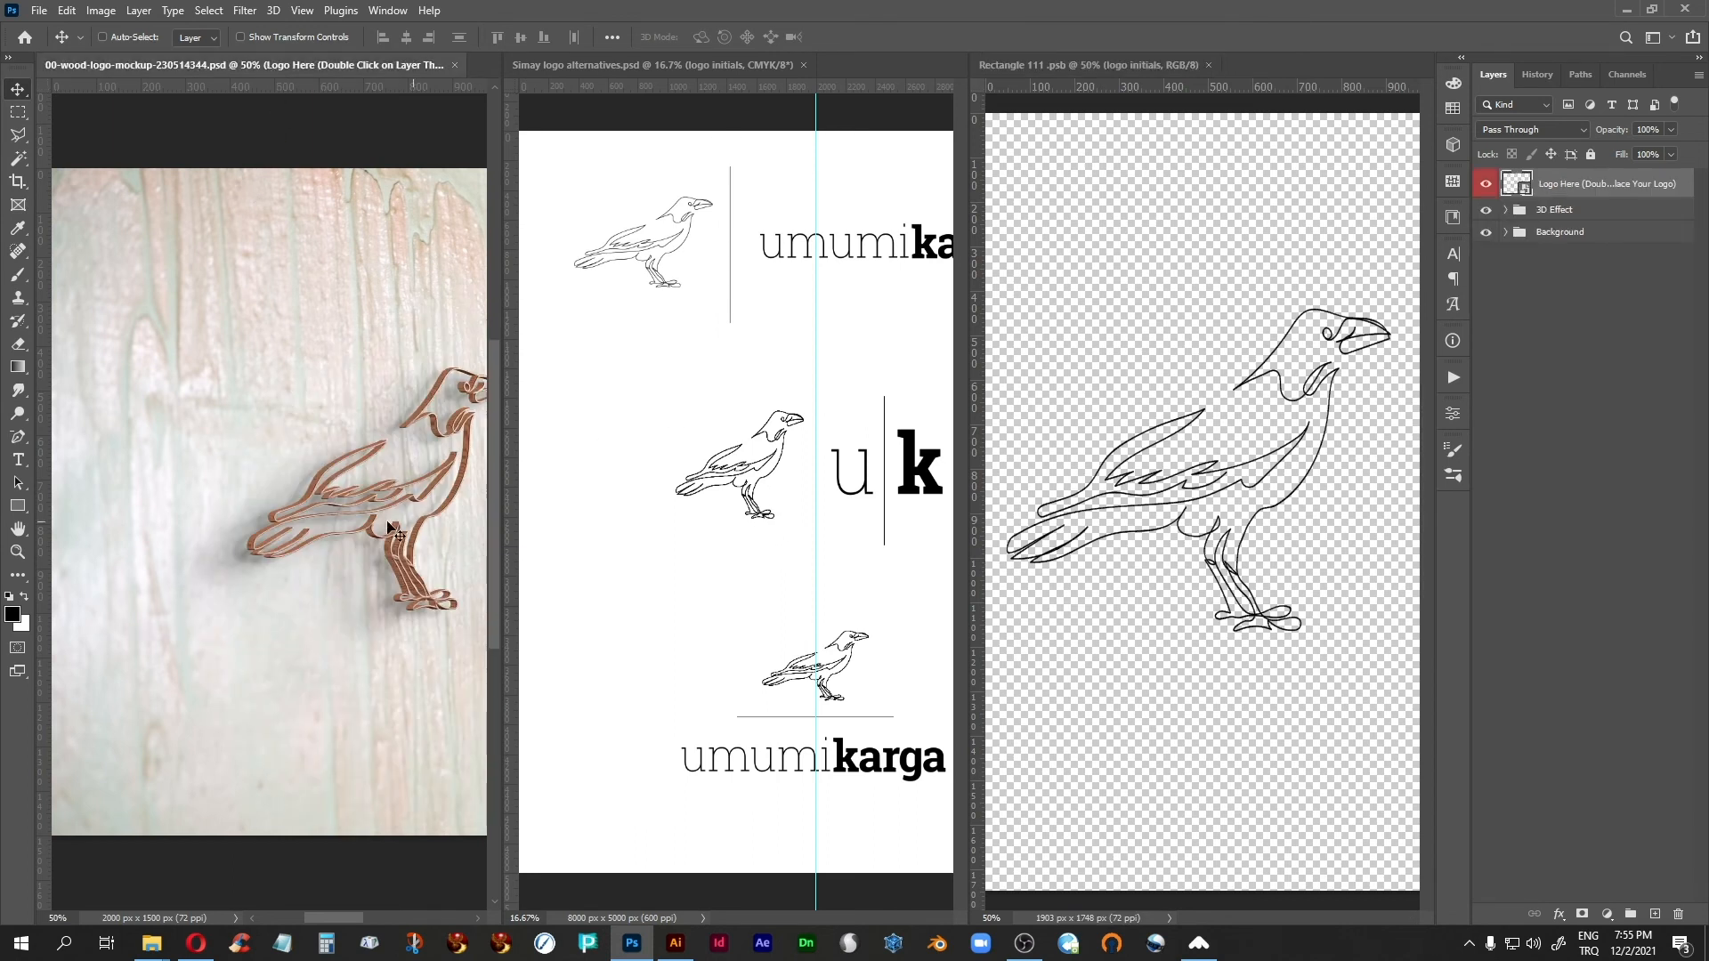
drag(344, 493, 365, 606)
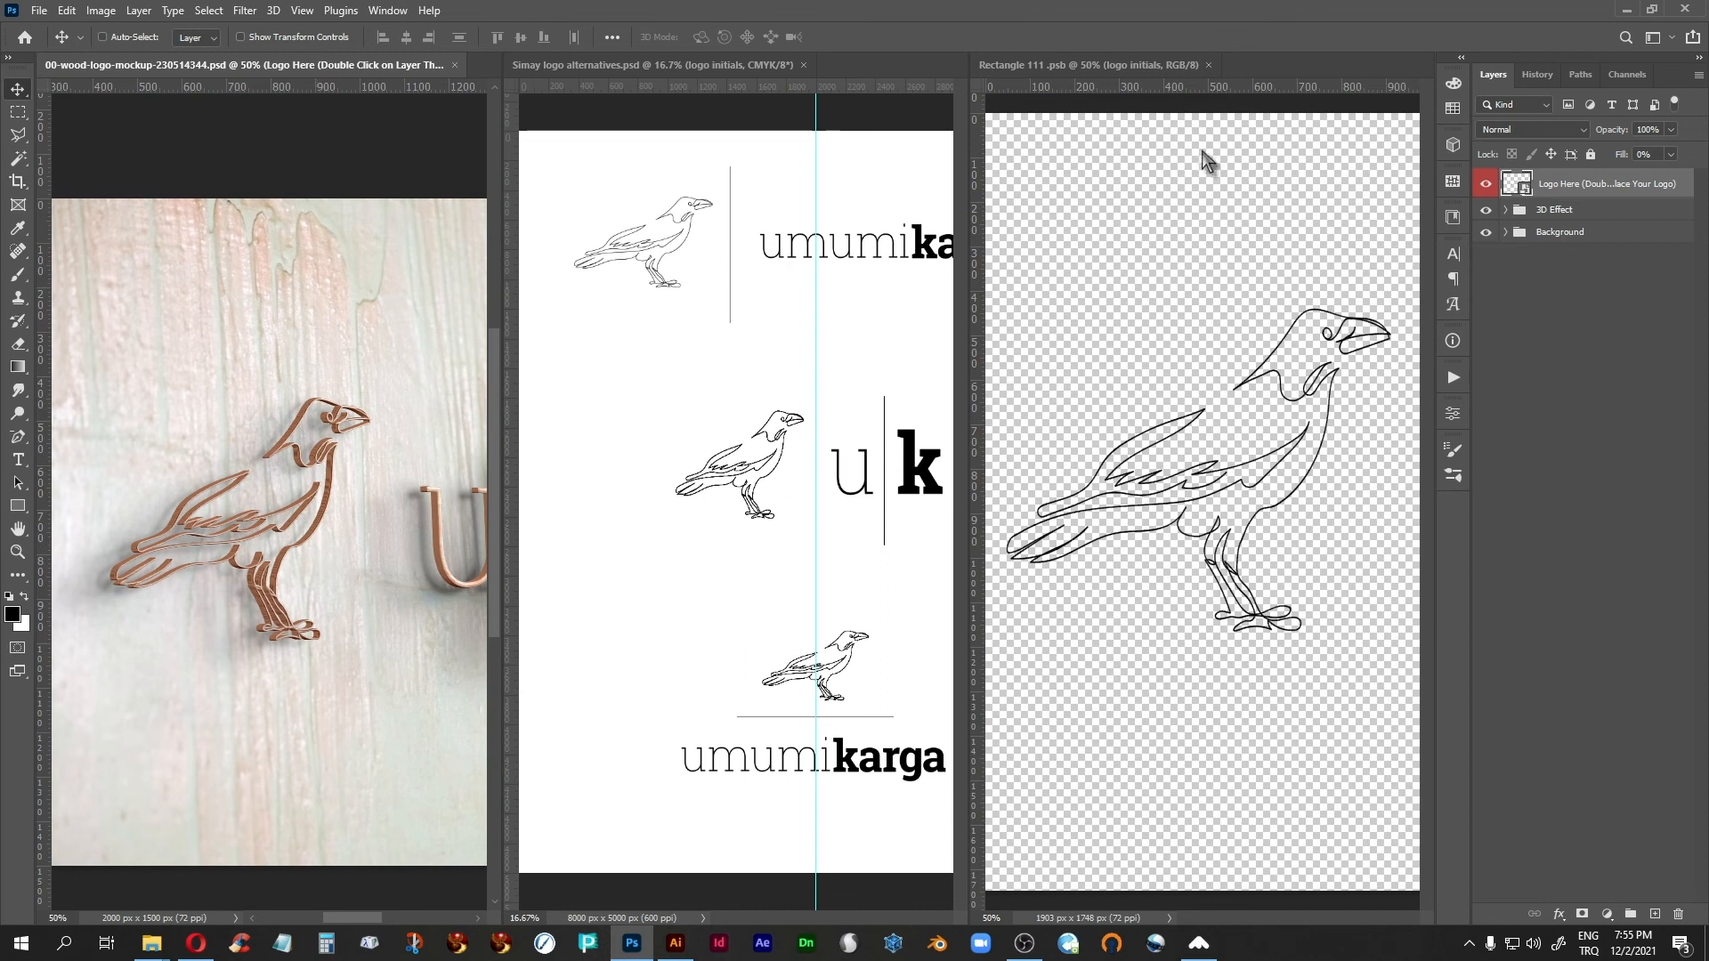
click(1209, 65)
click(1036, 65)
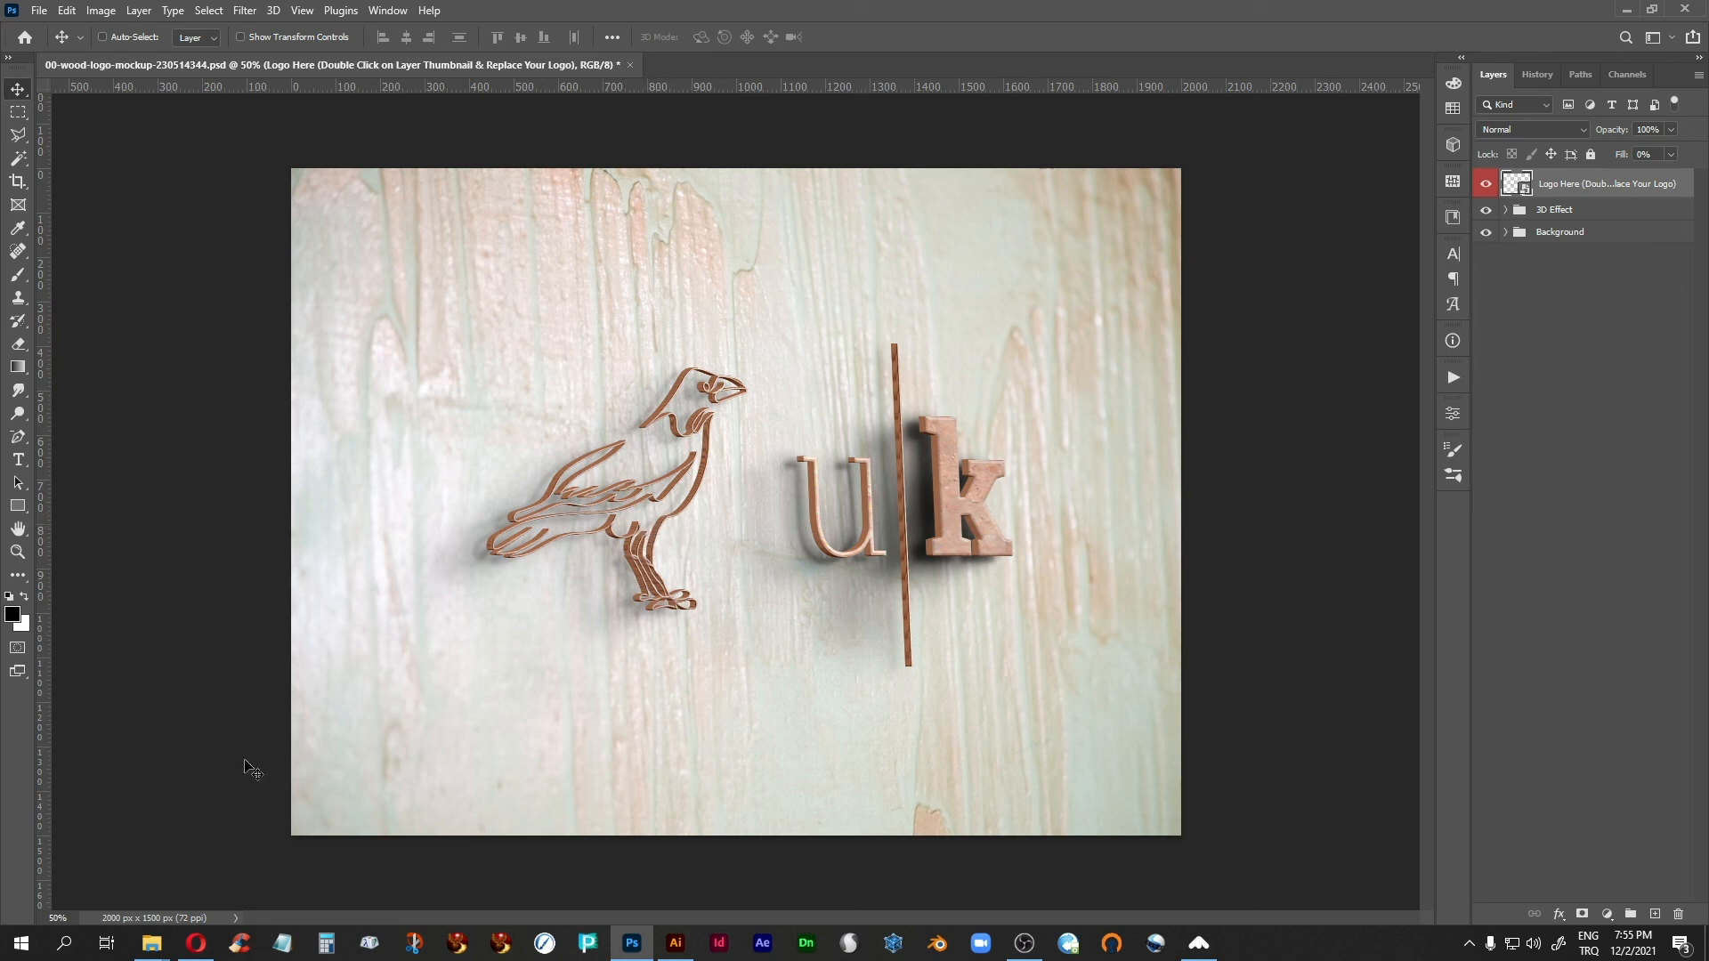
Step: Open 00-paper-logo-mockup-230514105 from the logo folder and tile it vertically beside the wood mockup
mouse_move(149, 952)
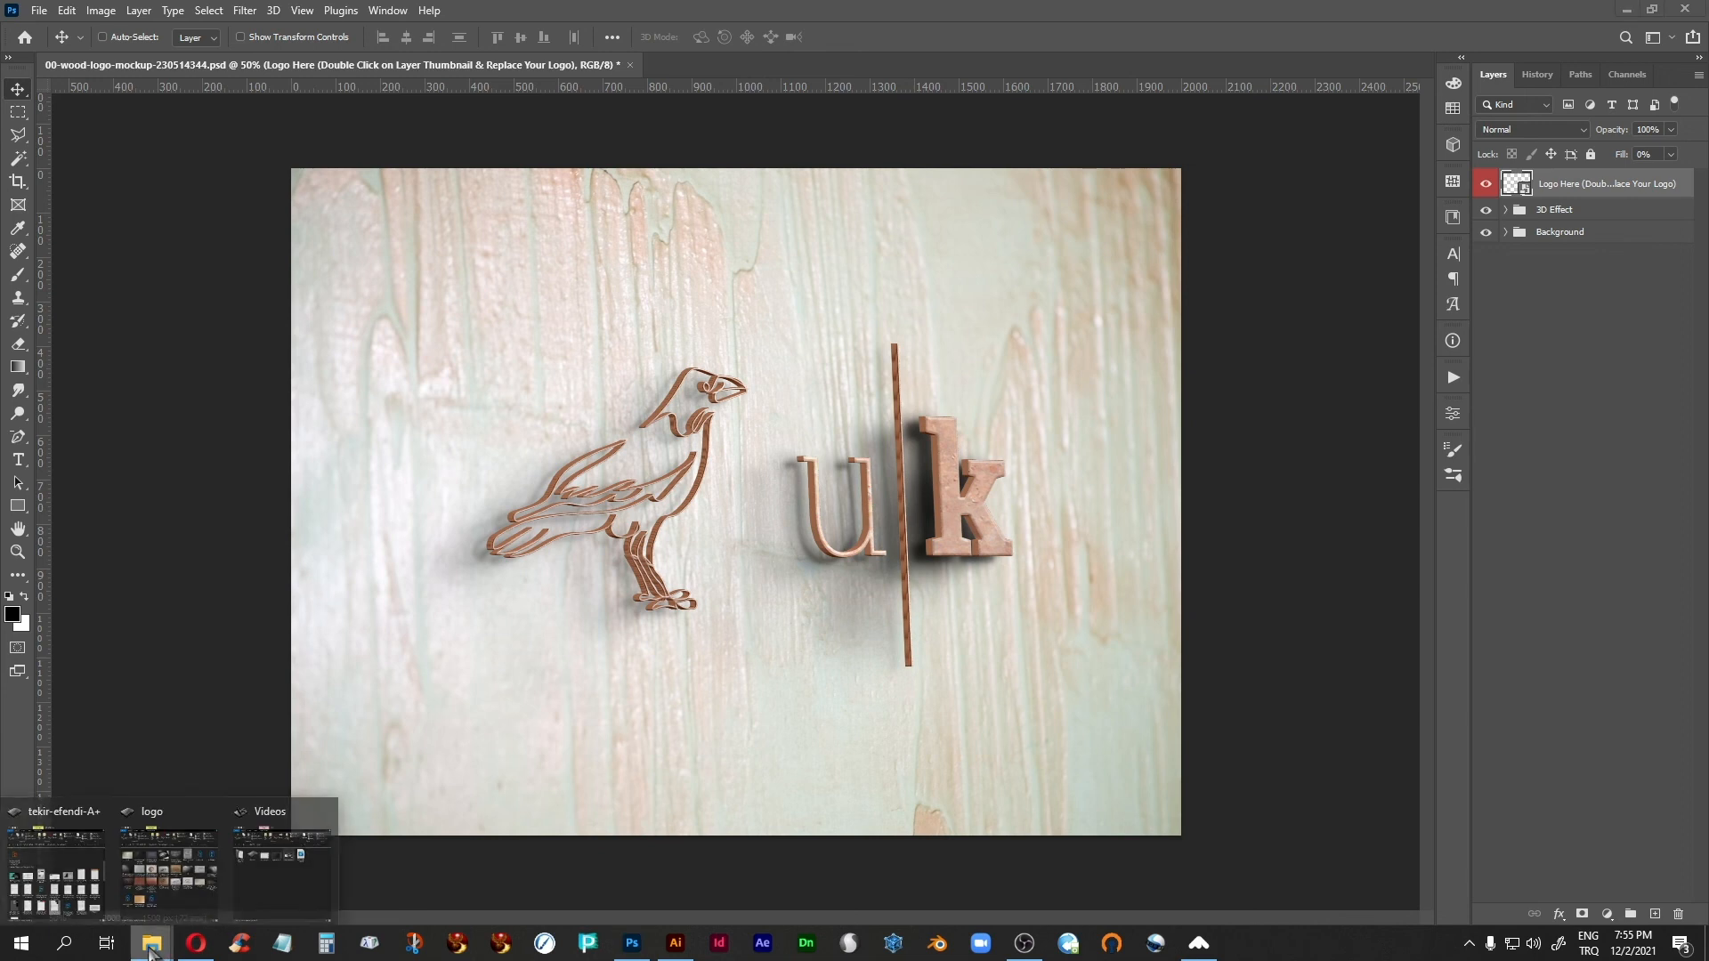
click(202, 903)
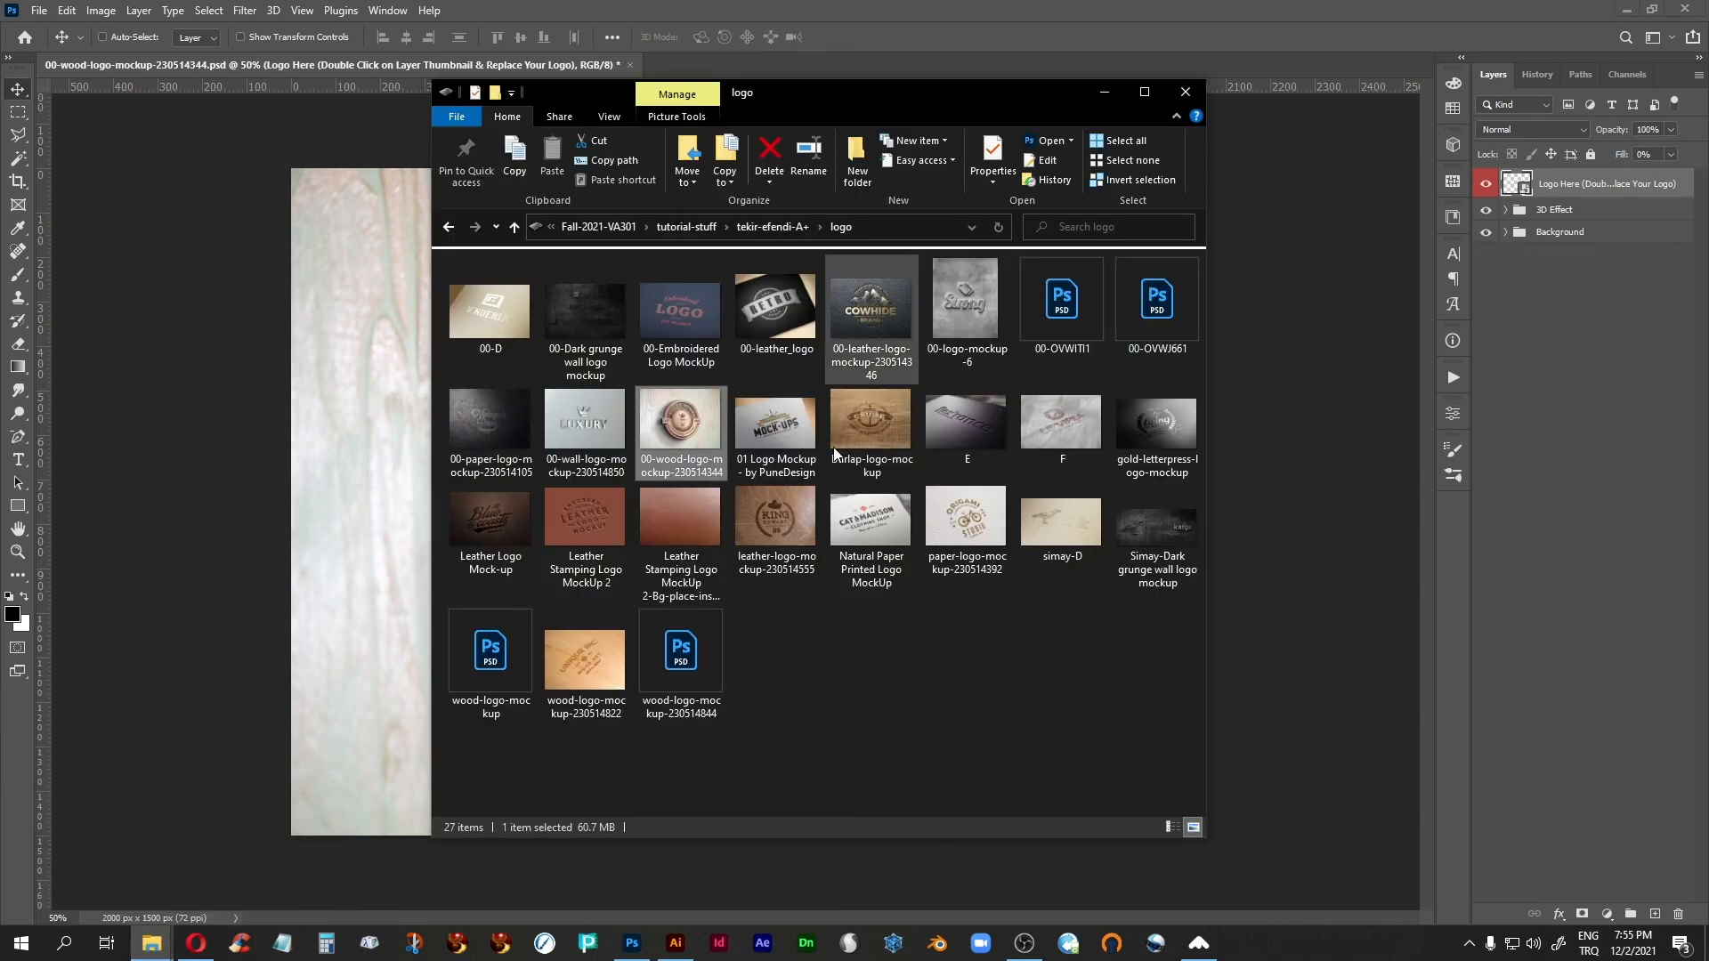
click(494, 402)
double_click(495, 402)
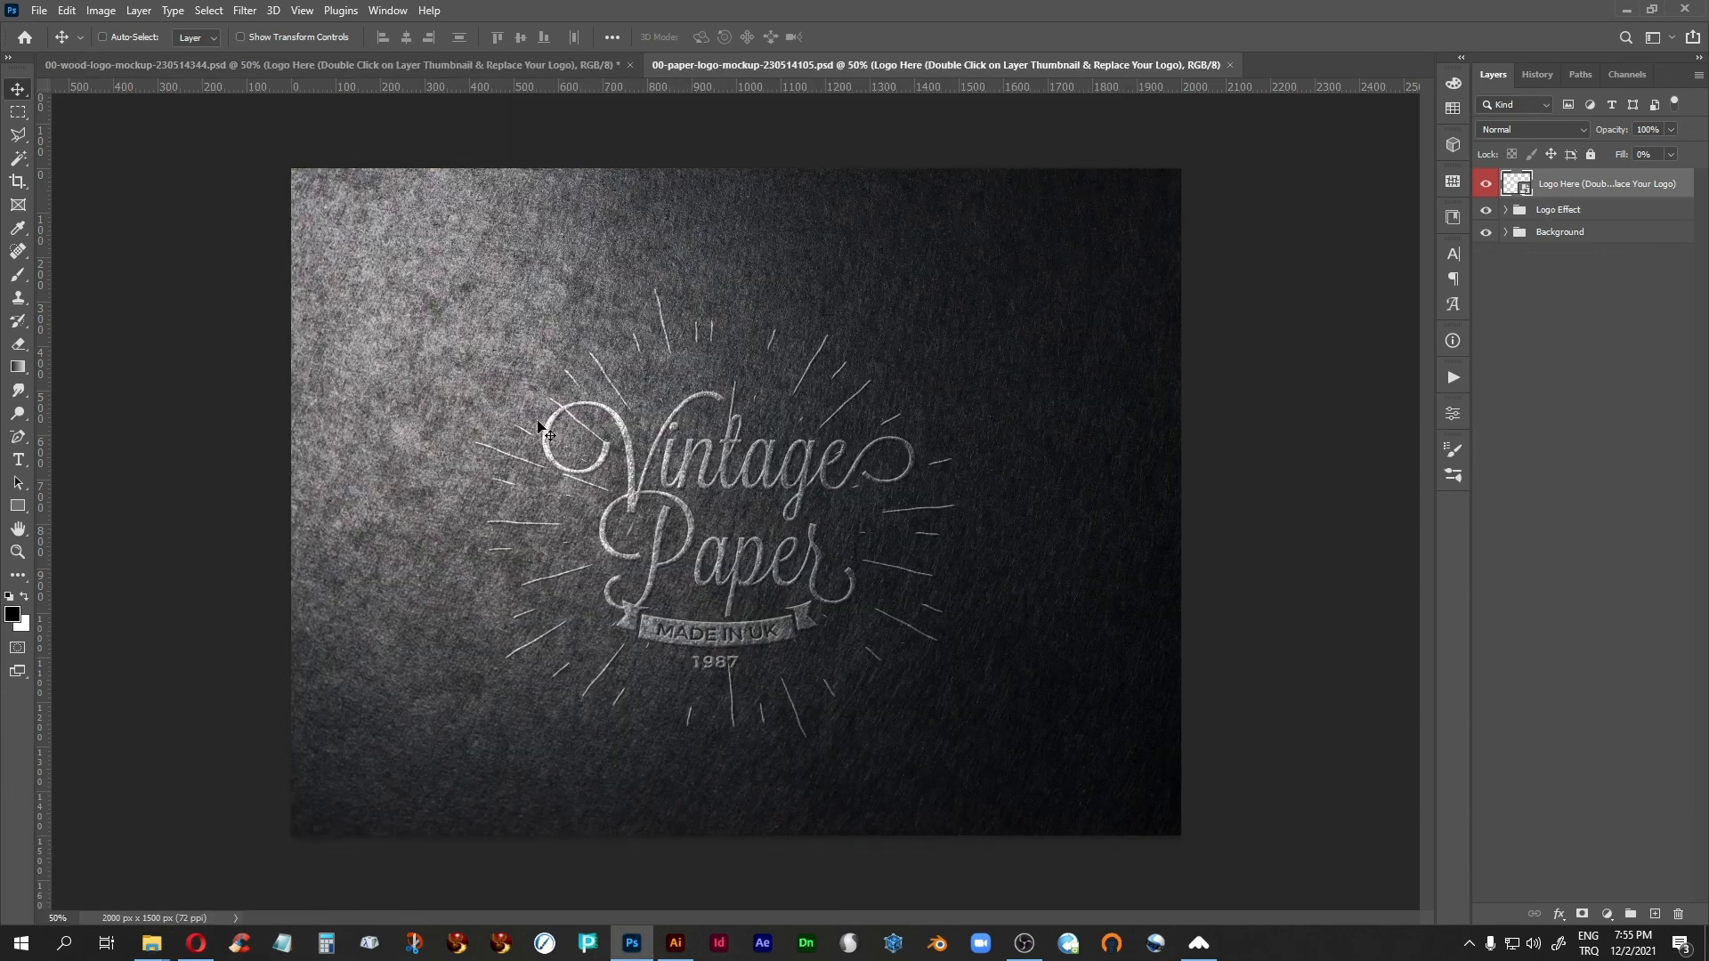
click(388, 10)
mouse_move(422, 32)
click(648, 33)
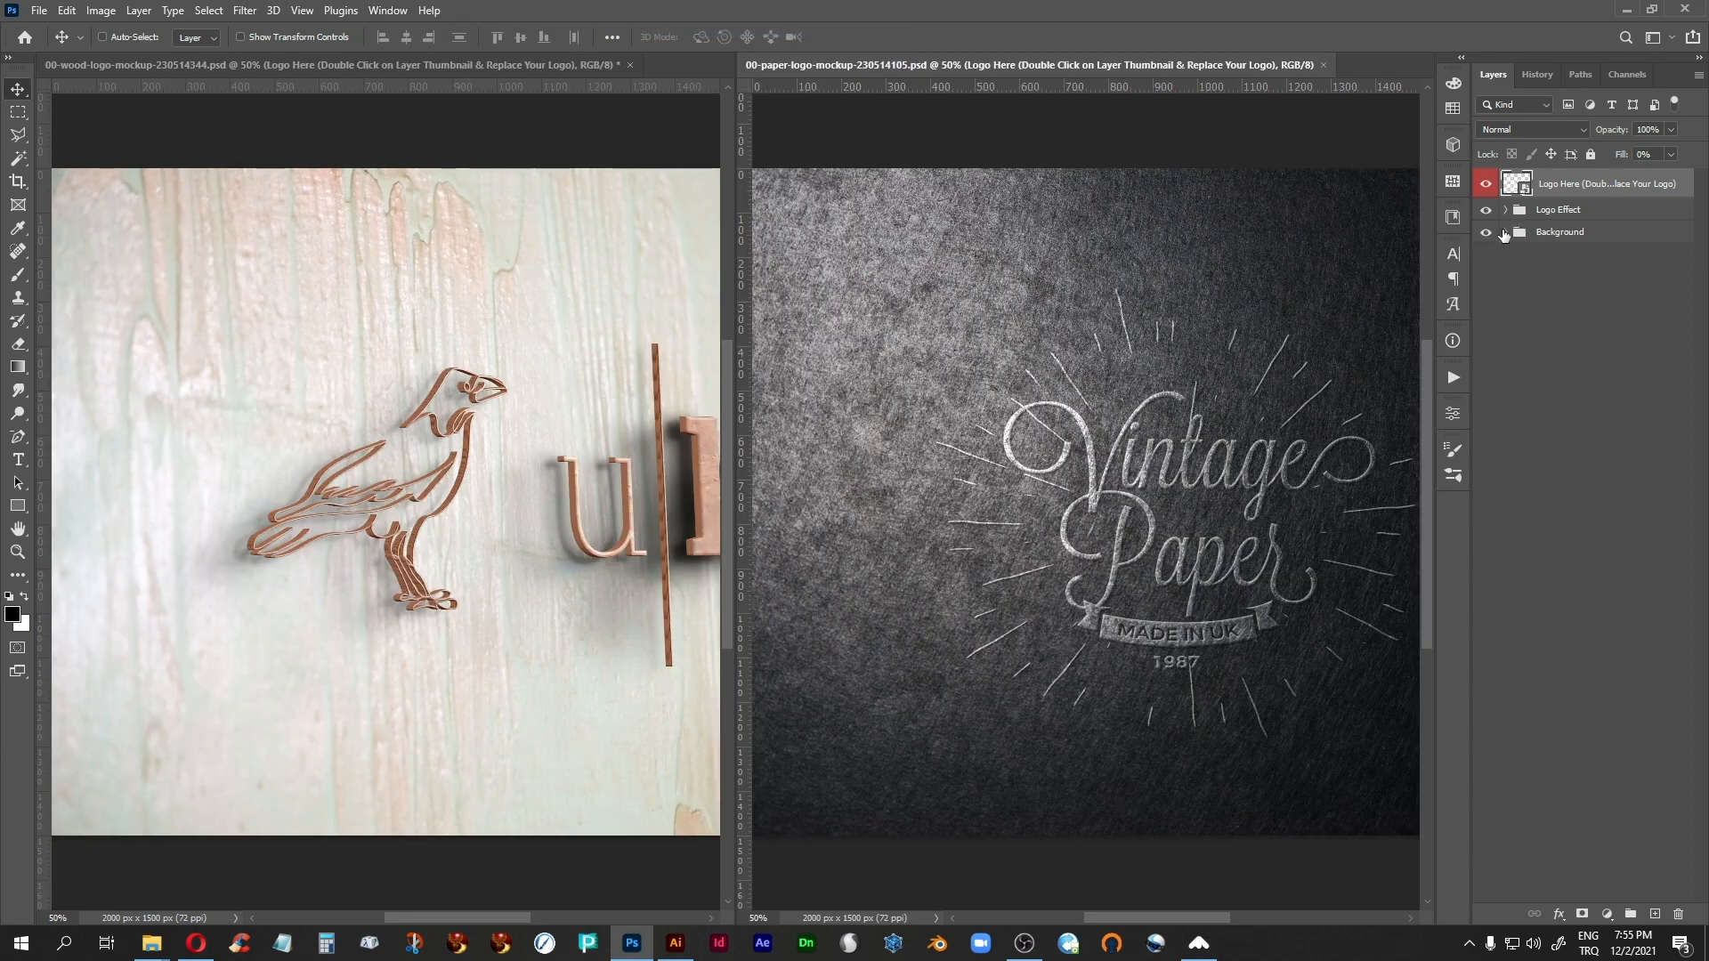
Step: Copy the paper mockup's Background layer into the wood mockup and place it between the 3D Effect and Background groups
click(1507, 233)
click(1531, 259)
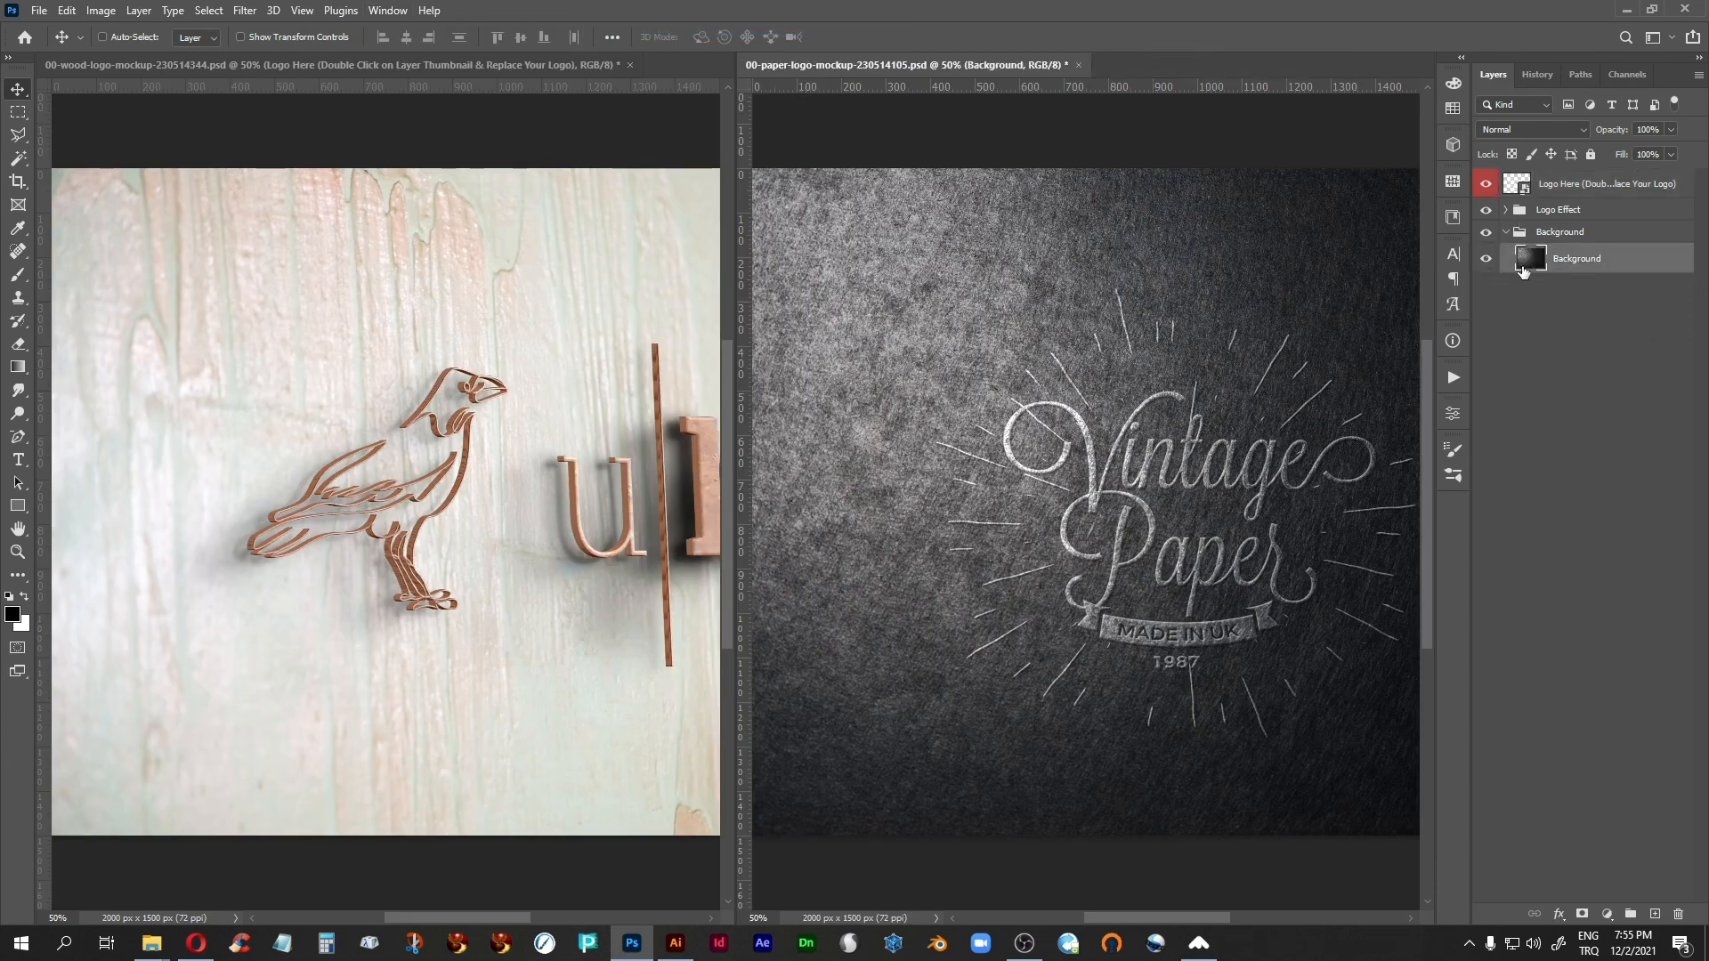
drag(1536, 257, 362, 744)
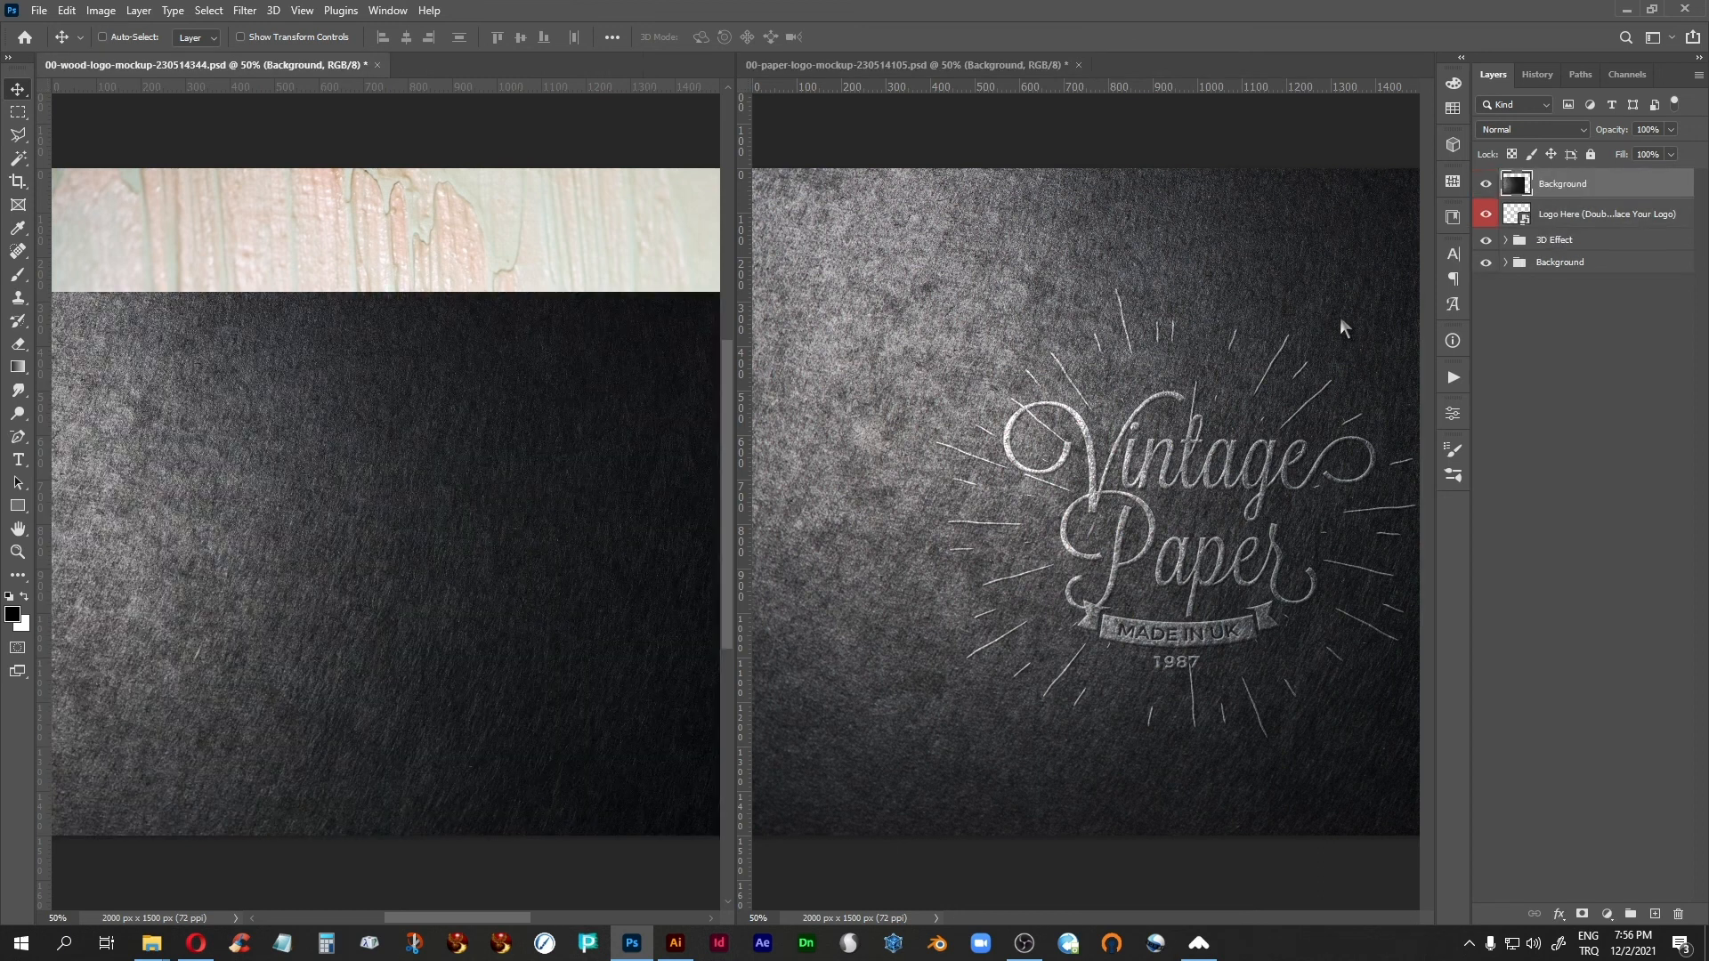
drag(1608, 184, 1586, 252)
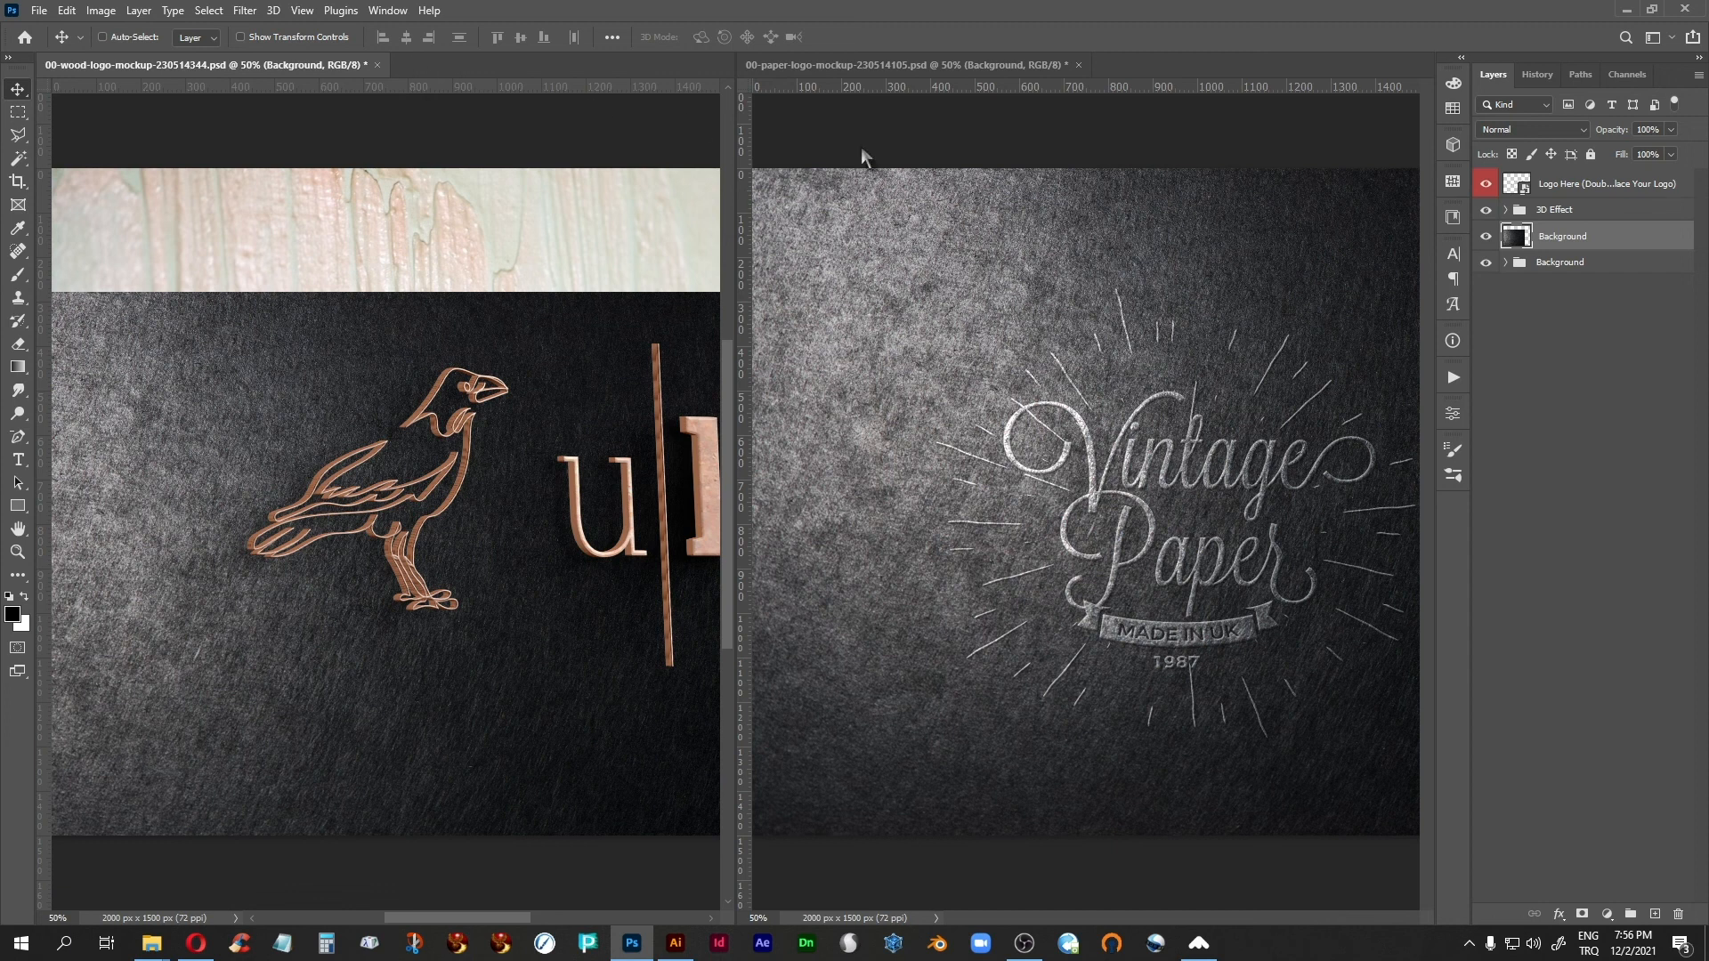
Step: Close the paper mockup without saving and move the copied Background layer to cover the entire wood mockup canvas
click(1072, 64)
key(ctrl+w)
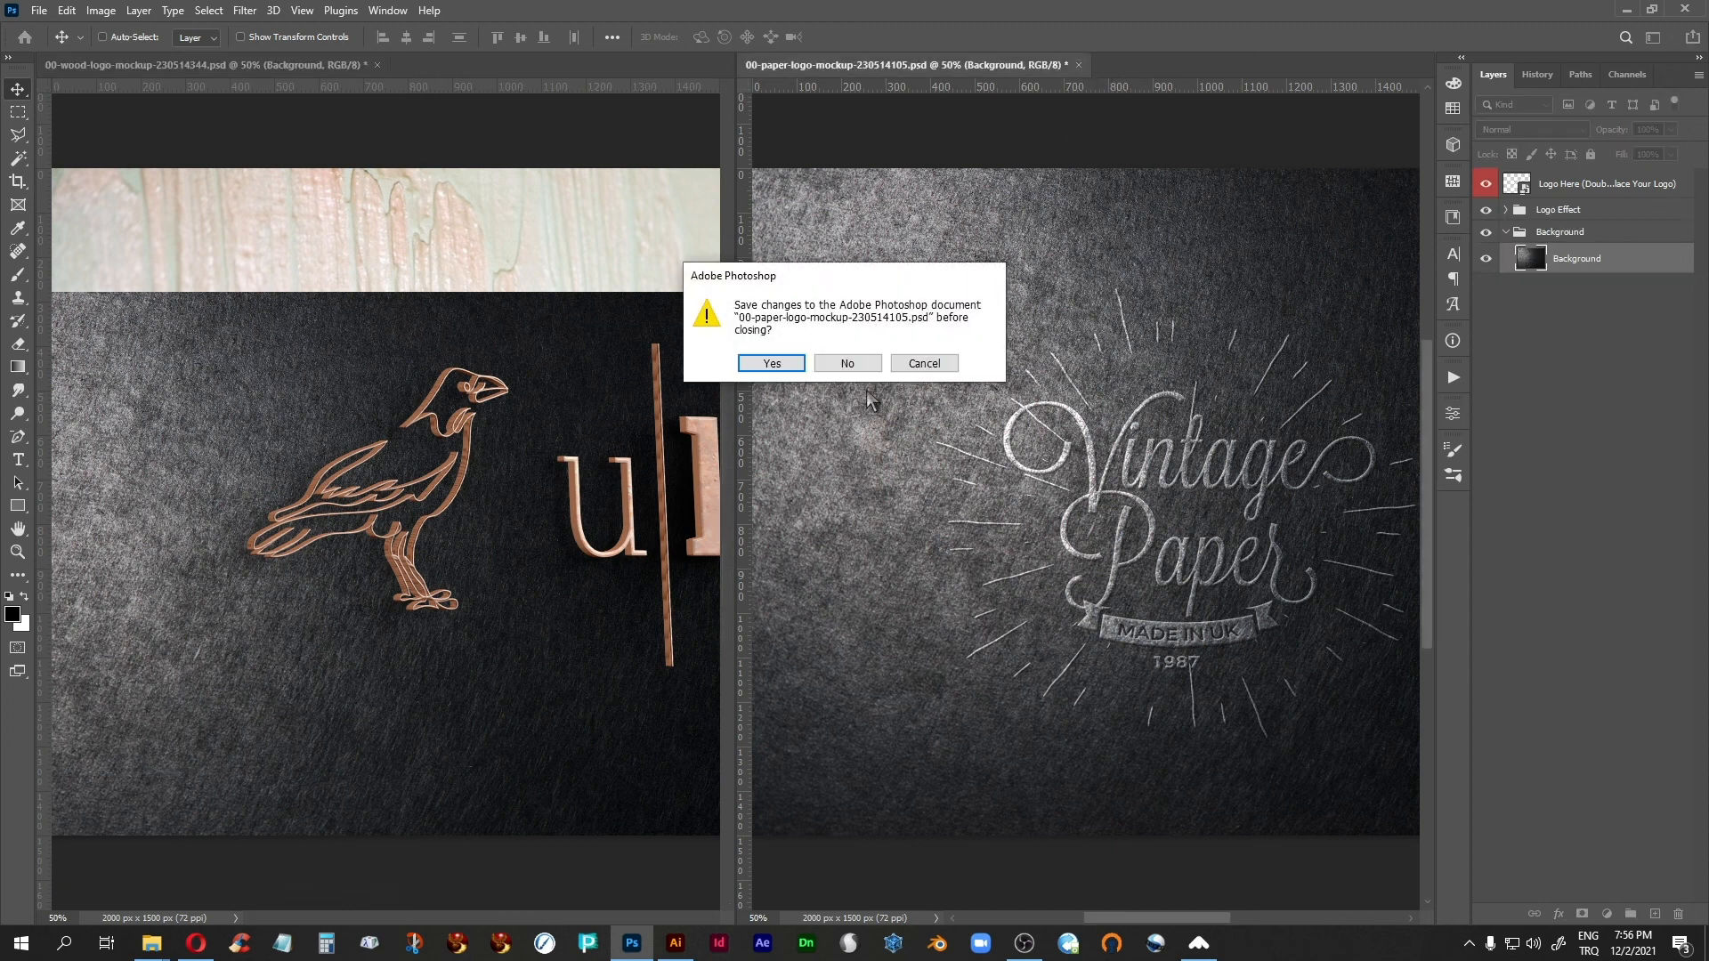
click(851, 363)
drag(571, 704, 765, 577)
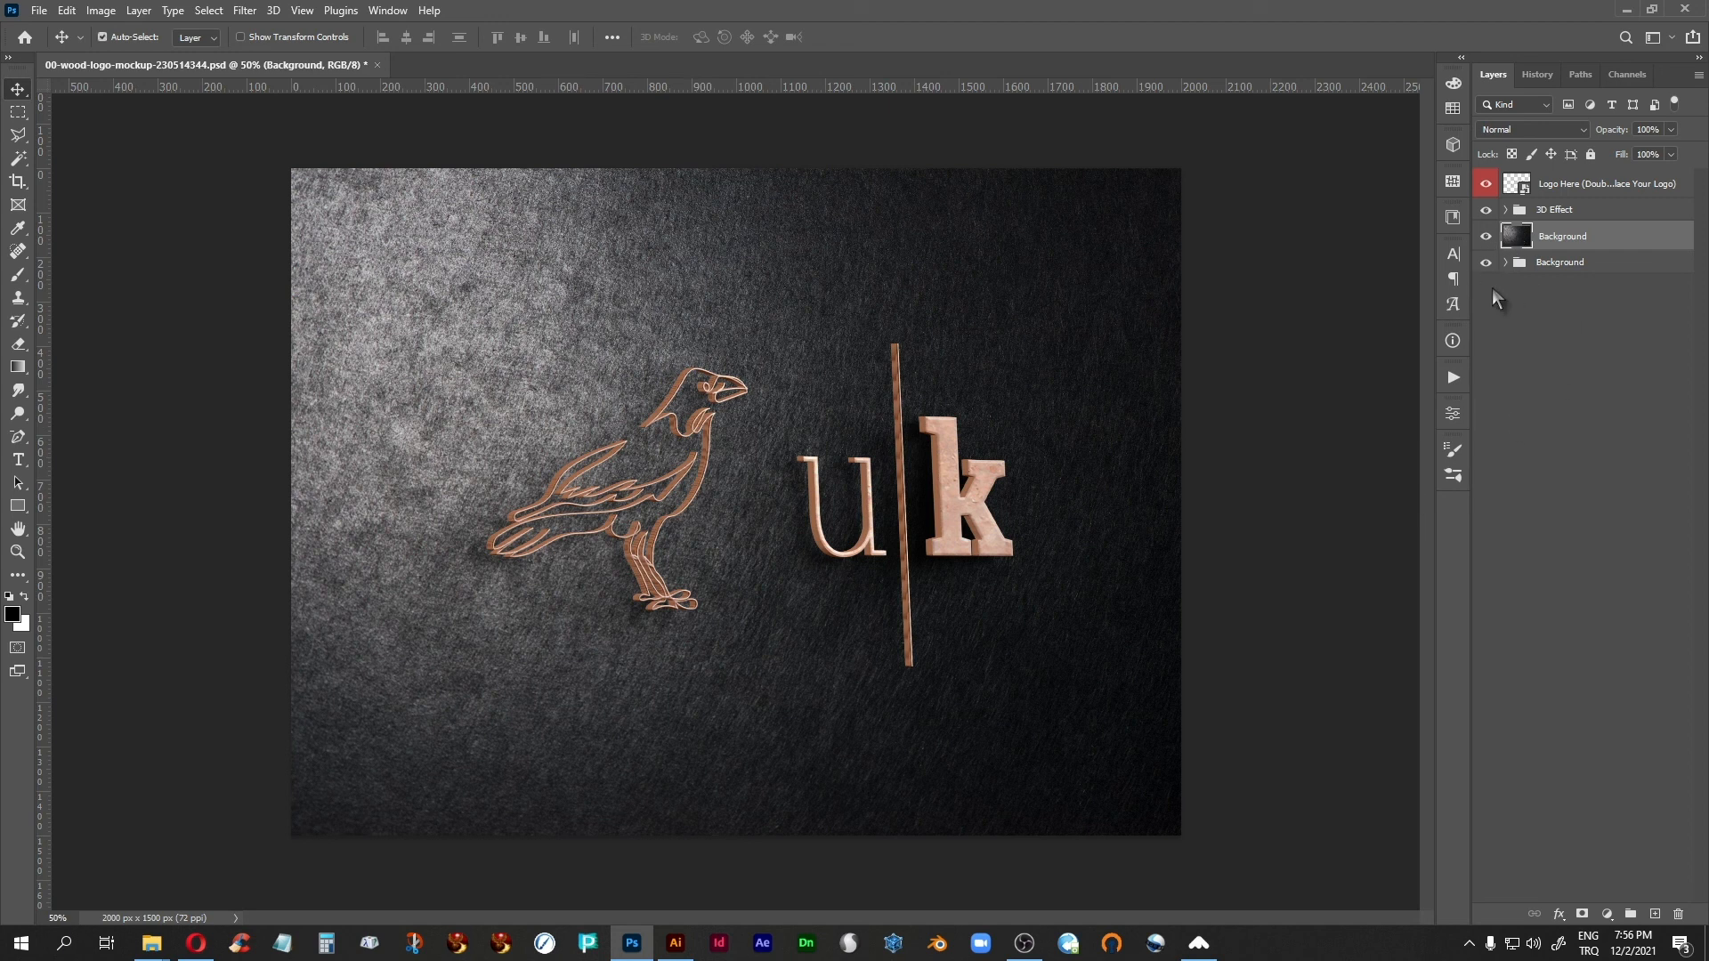
Step: Darken the dark paper Background layer with Levels by setting the white output level to 187
key(ctrl+u)
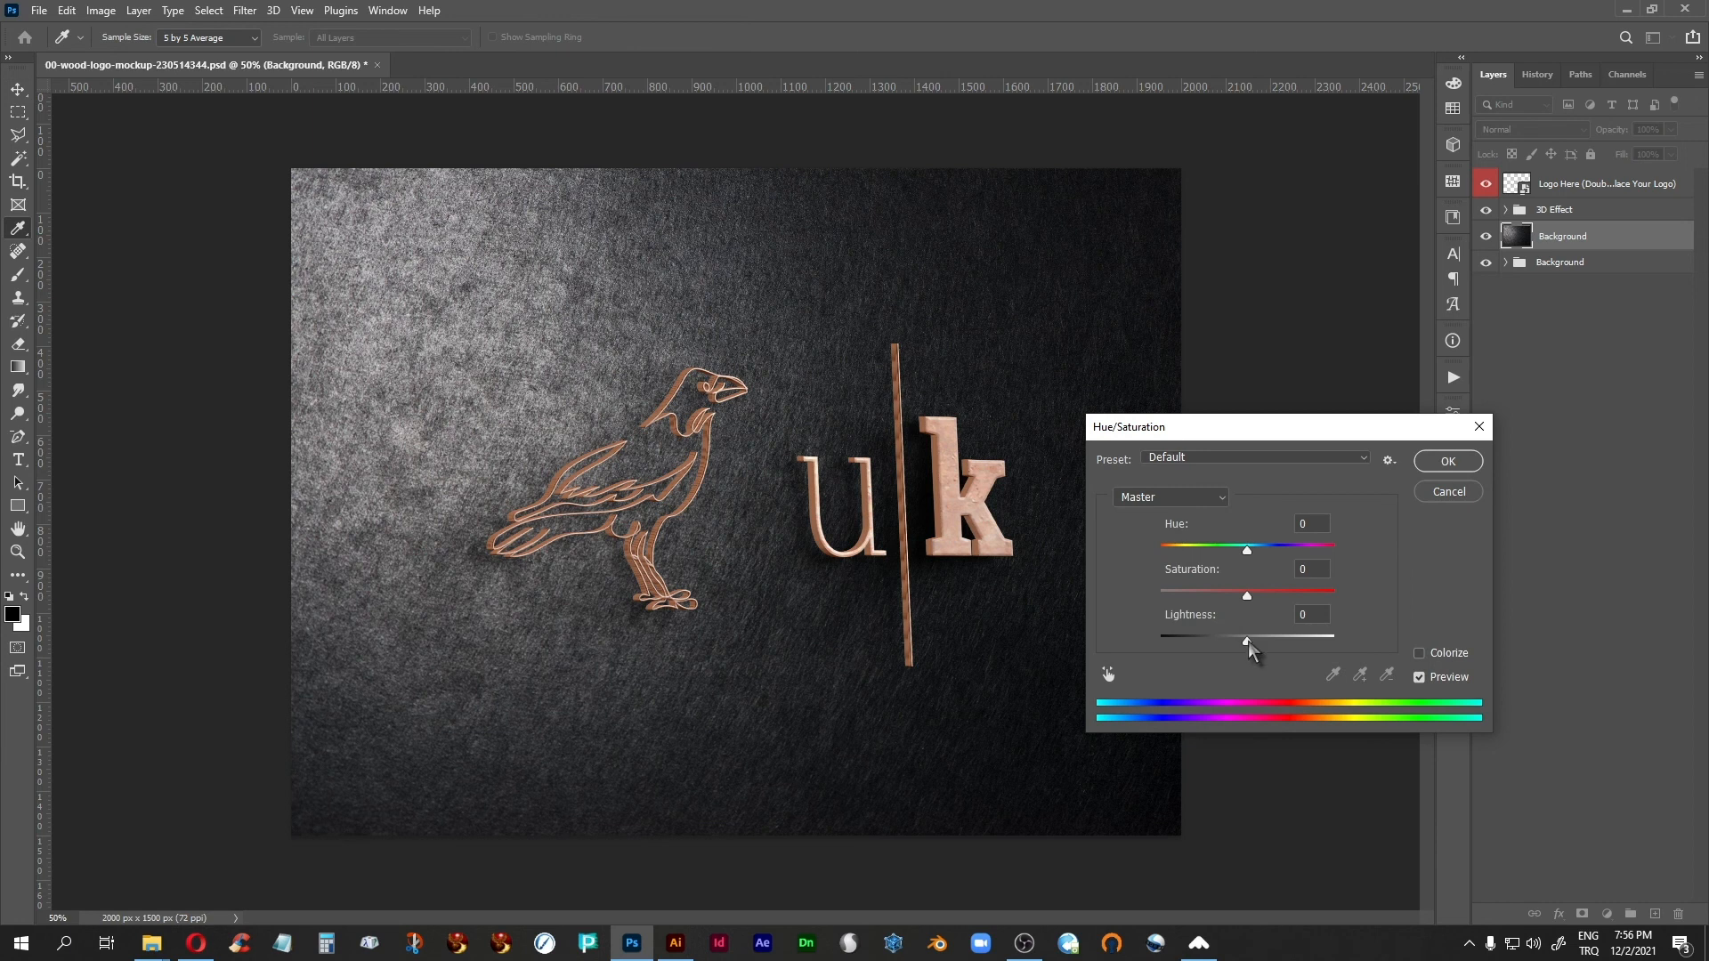
click(1440, 494)
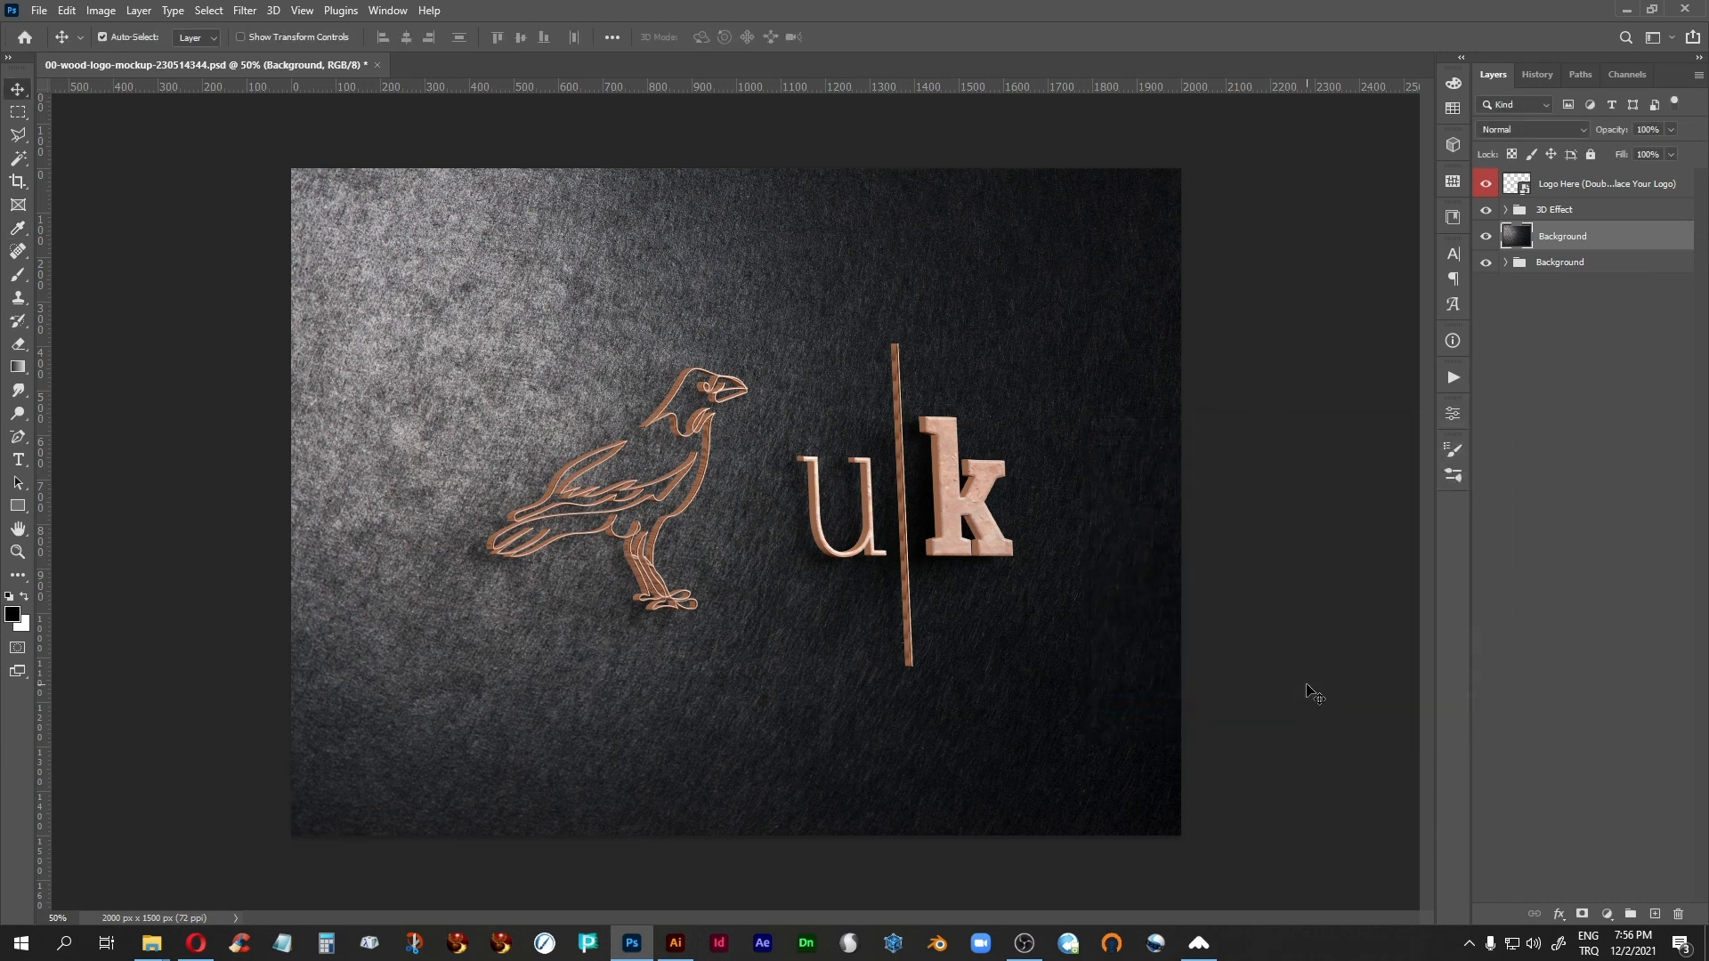
key(ctrl+l)
drag(538, 476, 1341, 355)
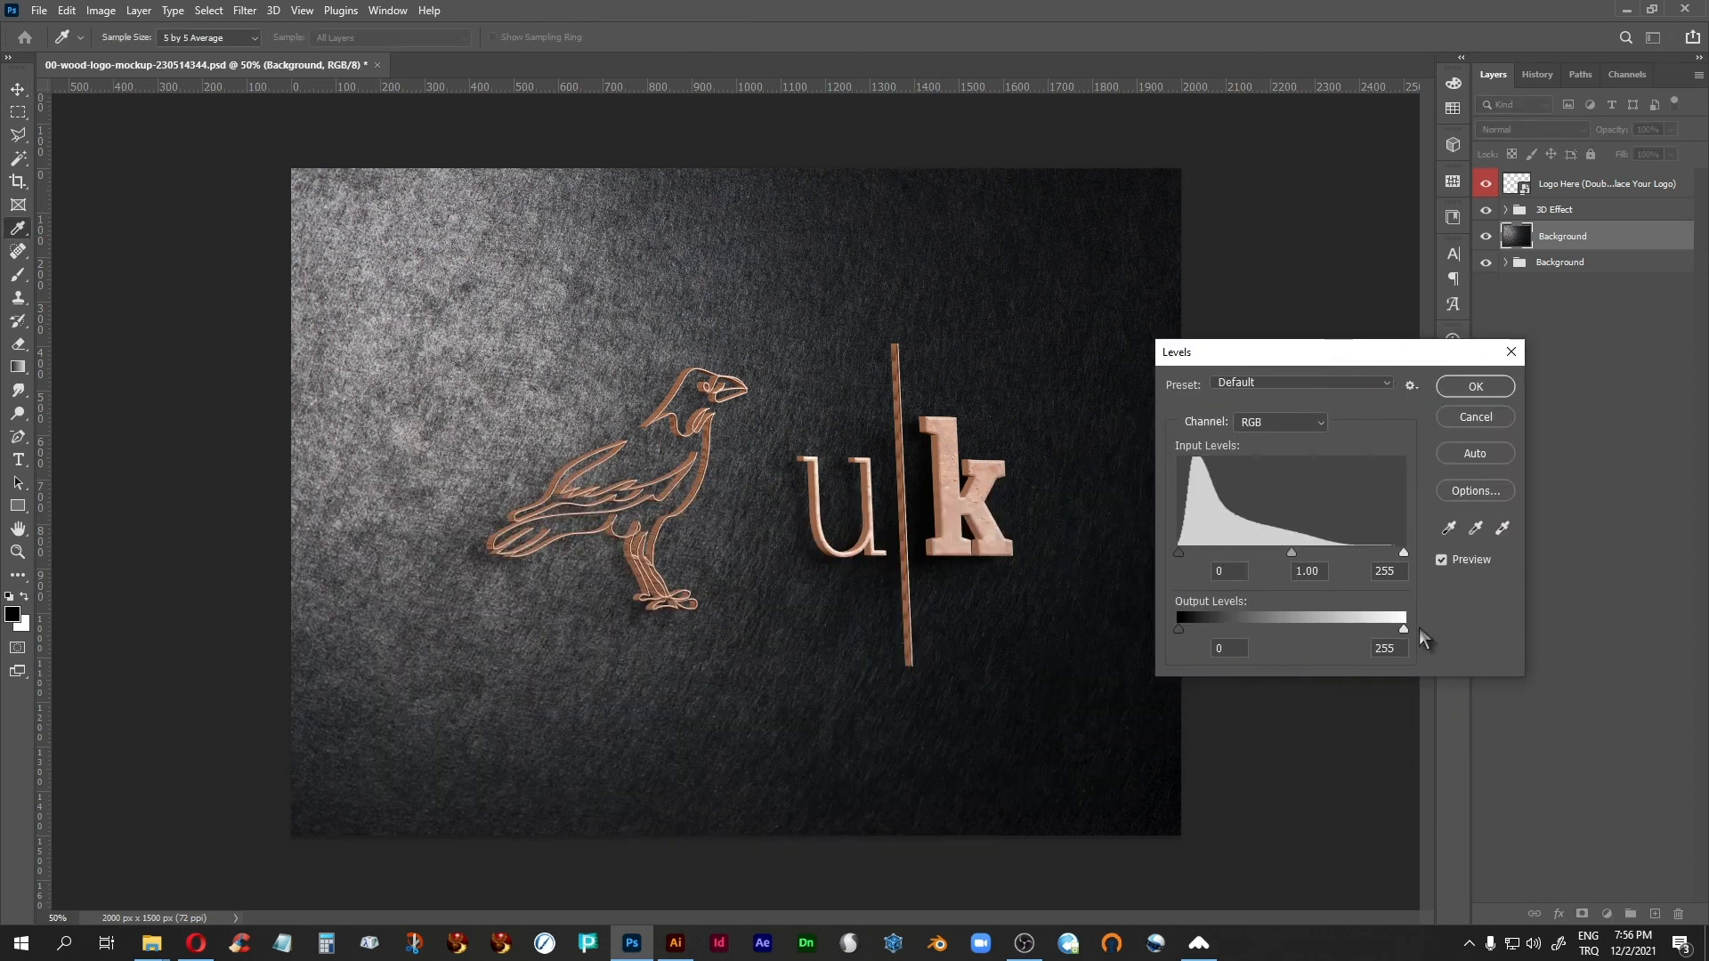
drag(1403, 631, 1344, 632)
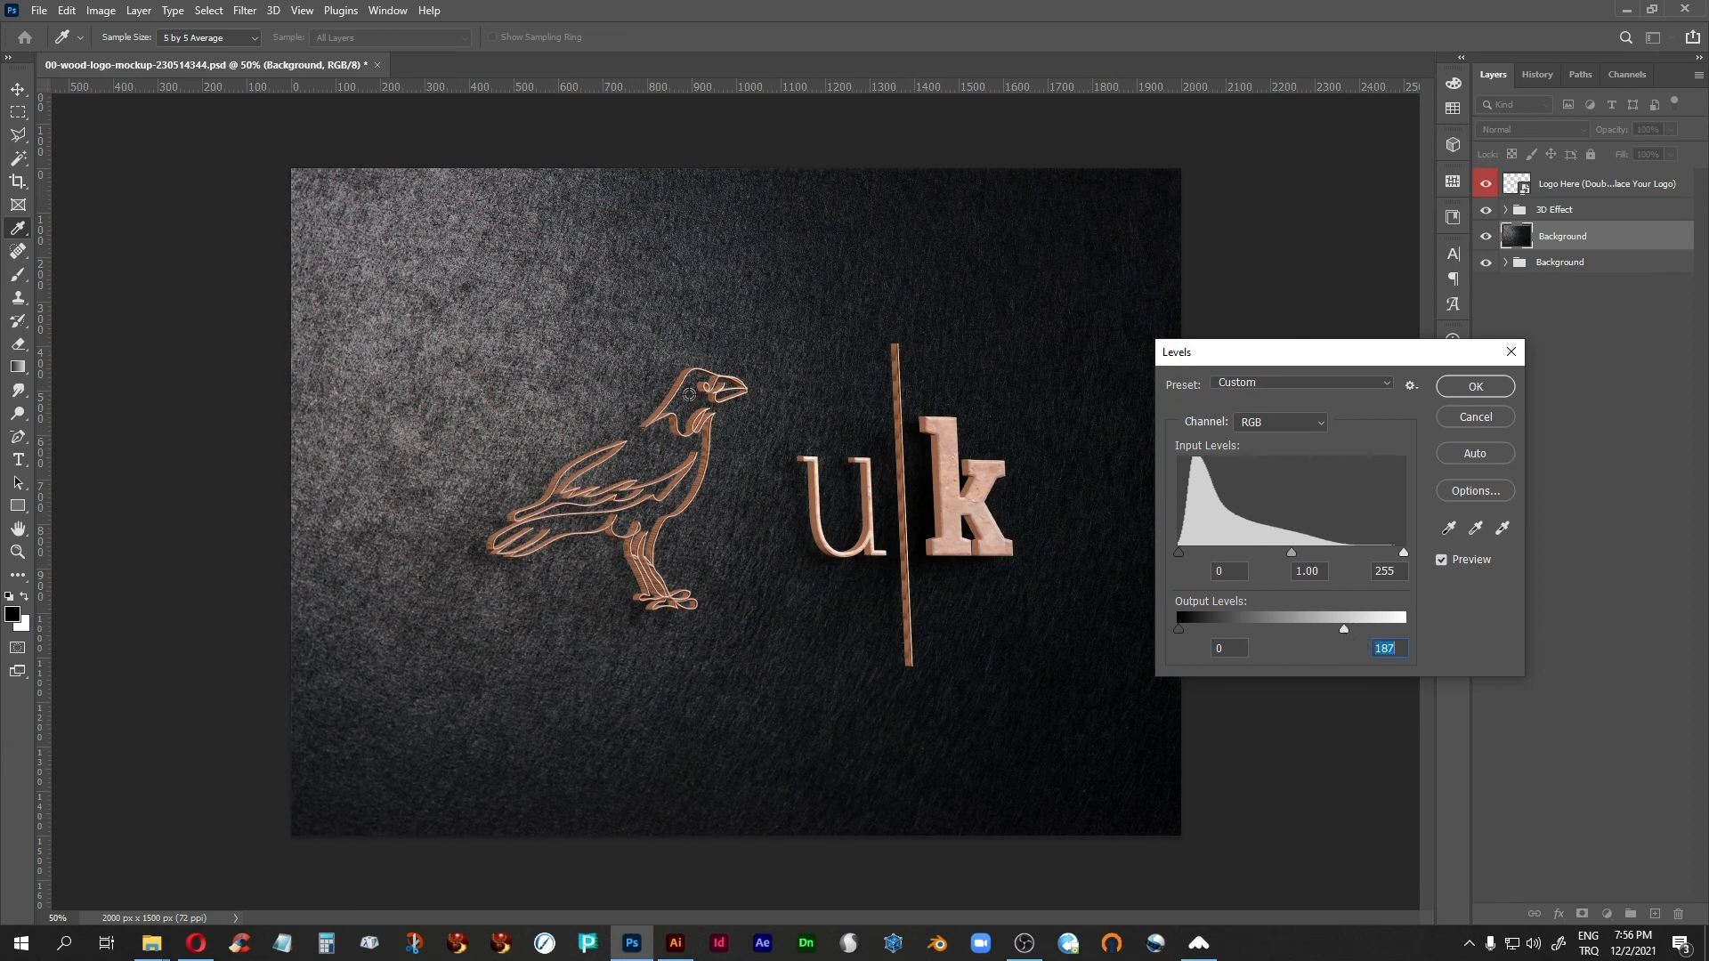
click(1494, 388)
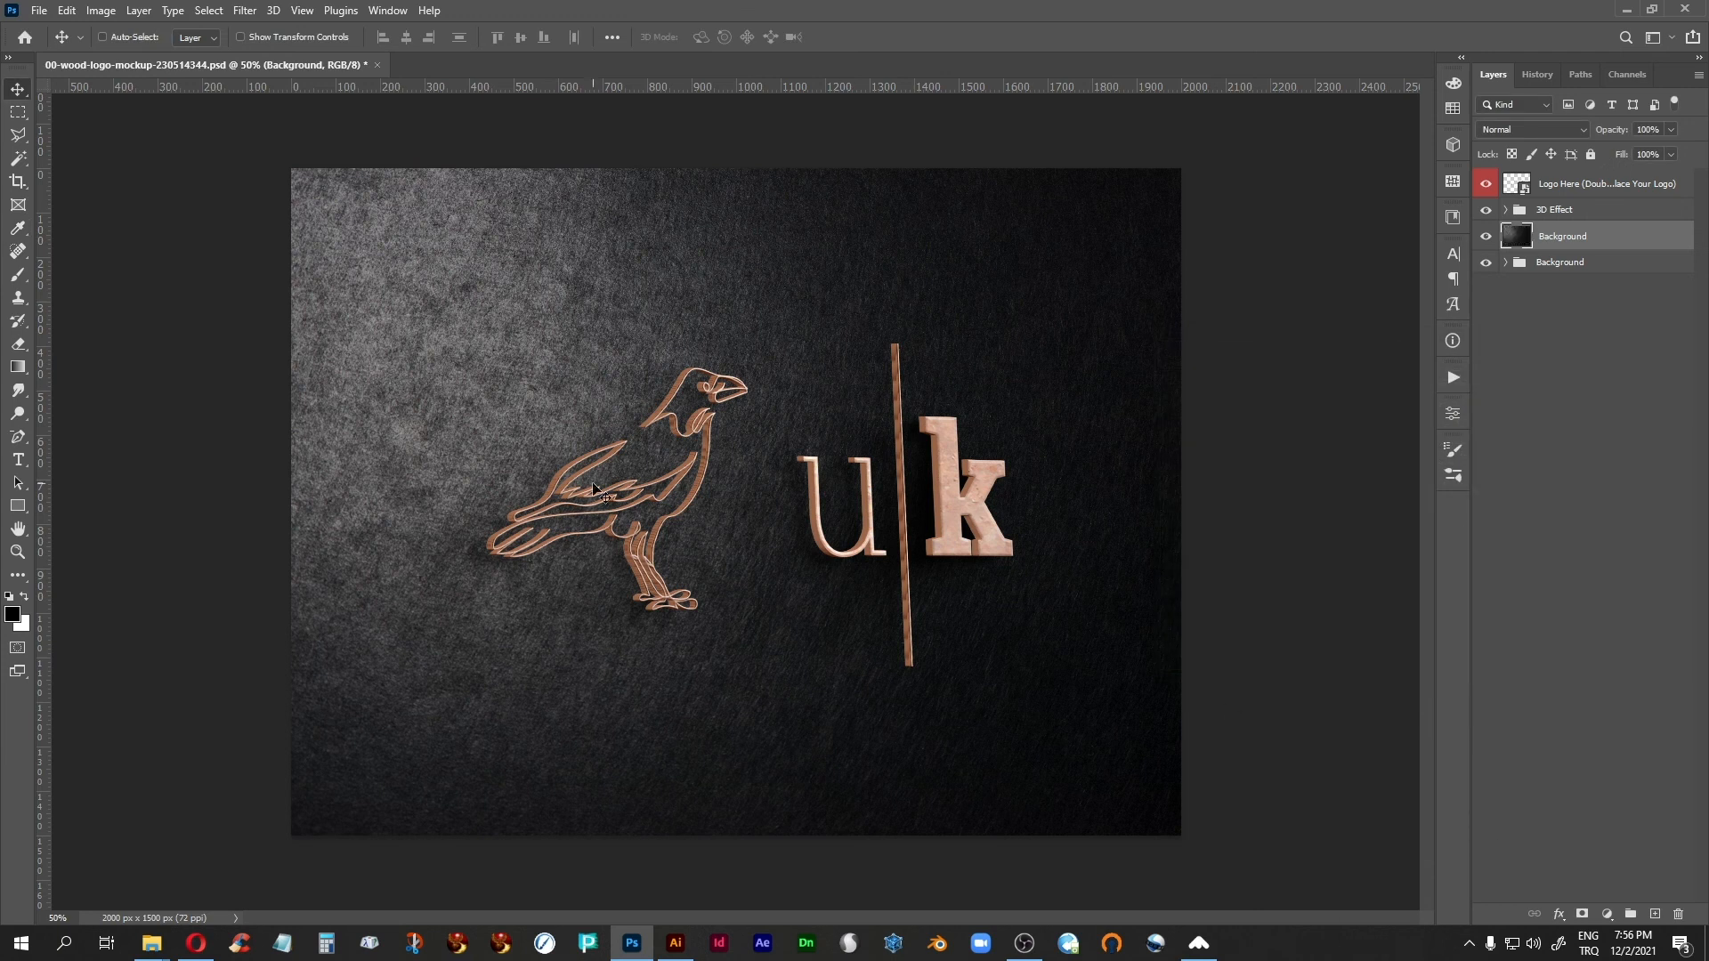